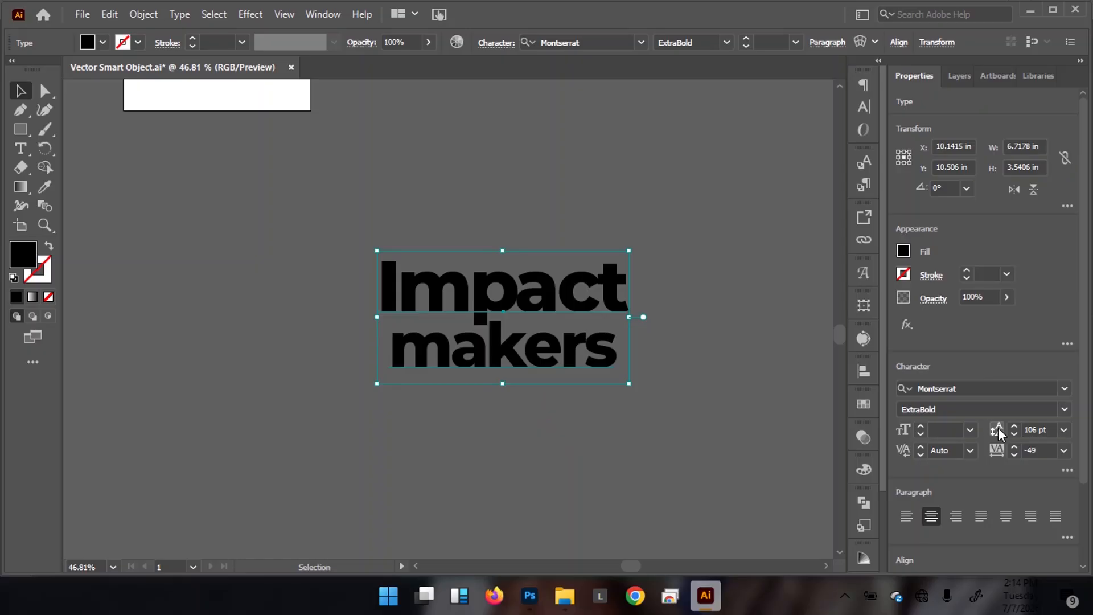
# Step: Reduce the leading of the "Impact makers" text to 85 pt
pyautogui.click(1016, 433)
pyautogui.click(1016, 434)
pyautogui.click(1016, 433)
pyautogui.click(1016, 434)
pyautogui.click(1016, 433)
pyautogui.click(1015, 434)
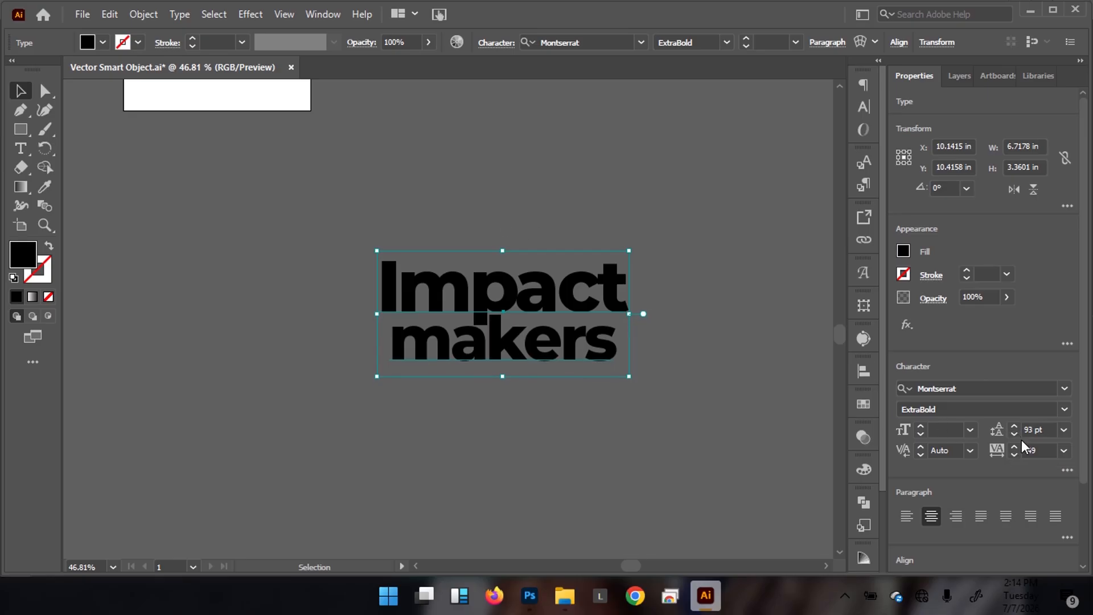
pyautogui.scroll(5, 432, 149)
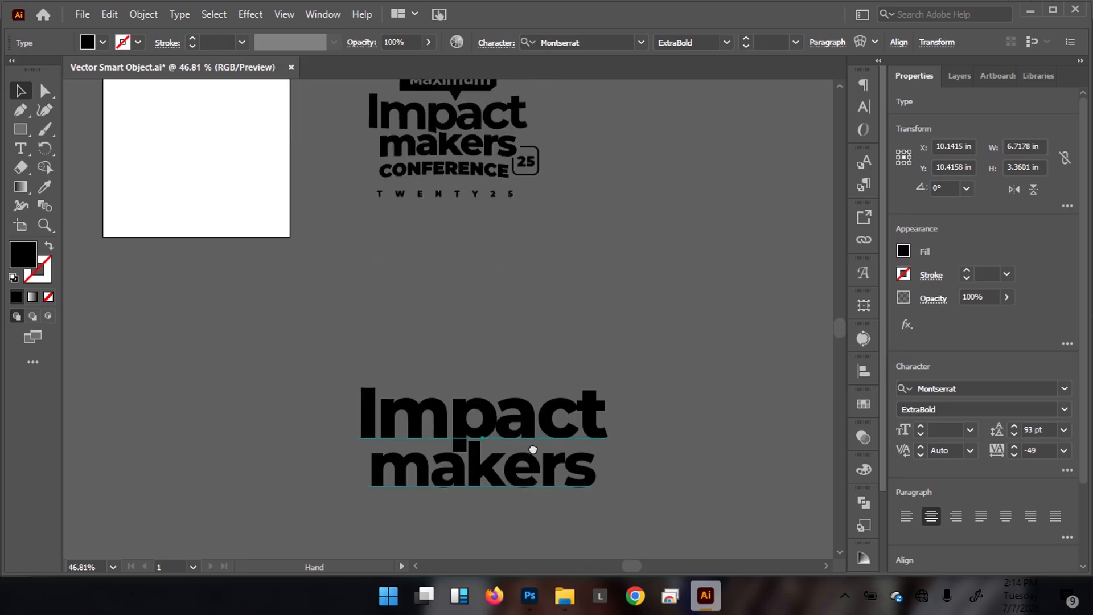
pyautogui.click(1016, 434)
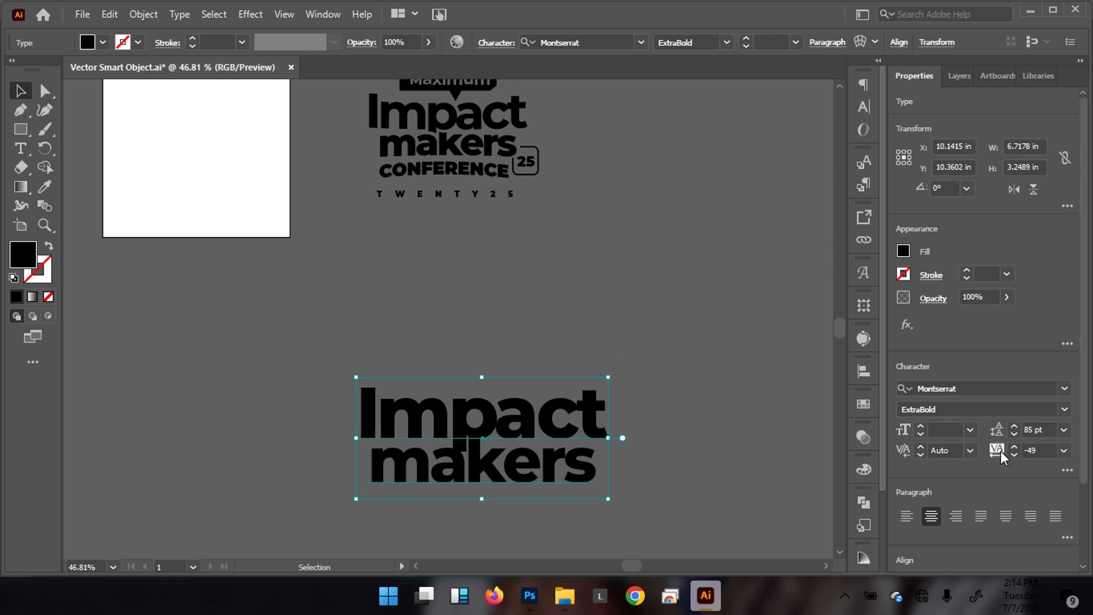
# Step: Tighten the tracking of the "Impact makers" text to -52
pyautogui.click(1014, 455)
pyautogui.click(1014, 456)
pyautogui.click(1014, 456)
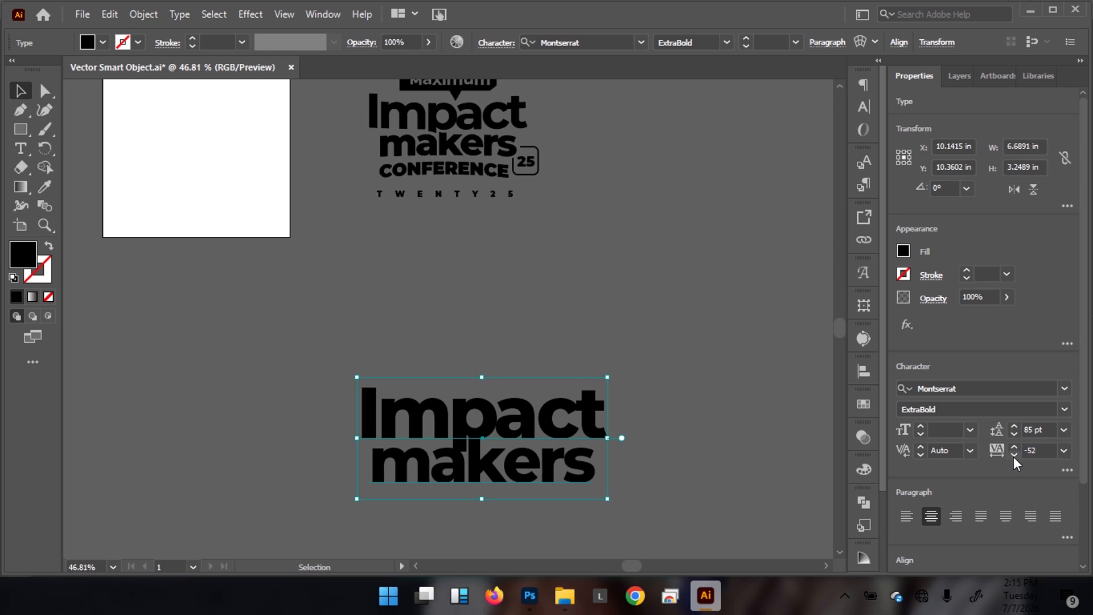
# Step: Warp the "Impact makers" text with a horizontal Bulge envelope, preview bends of 37%, -33%, 6% and 3%, and set the bend to -5%
pyautogui.press('space')
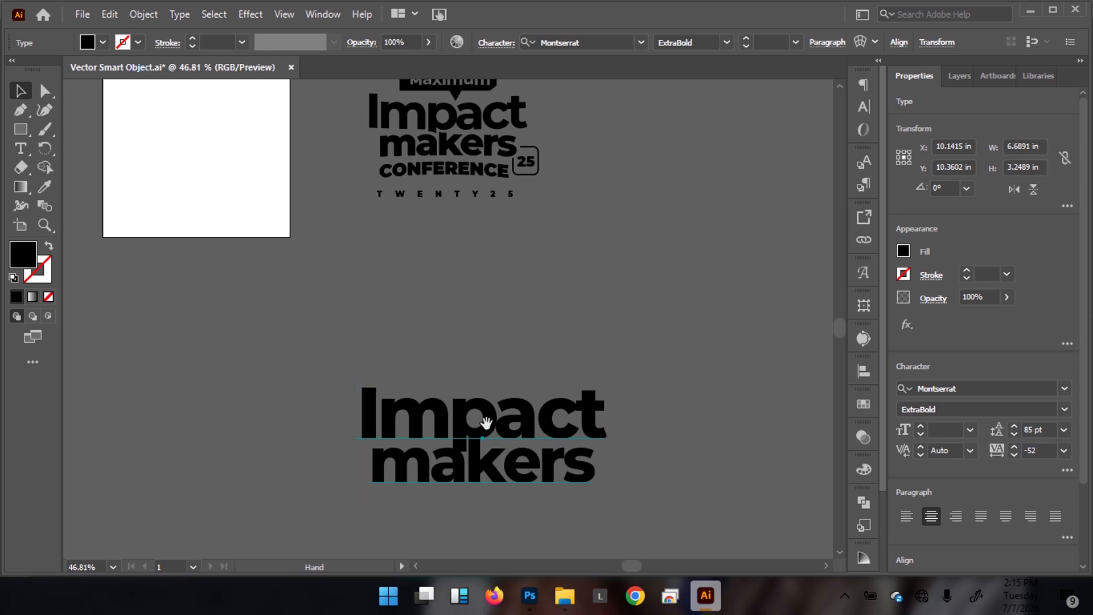
pyautogui.moveTo(485, 421); pyautogui.dragTo(475, 403)
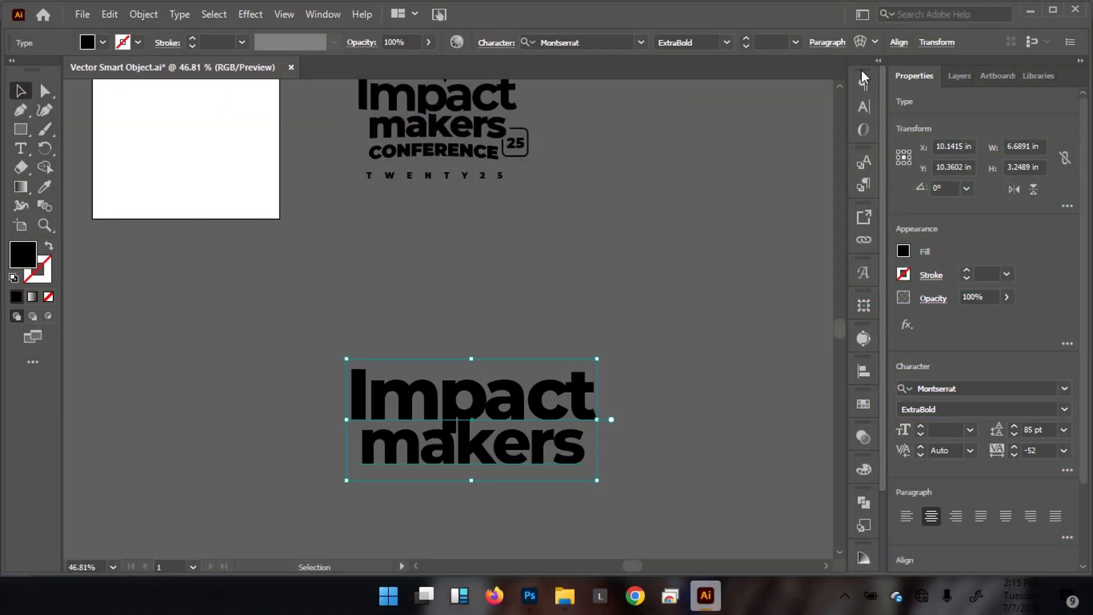
pyautogui.click(859, 39)
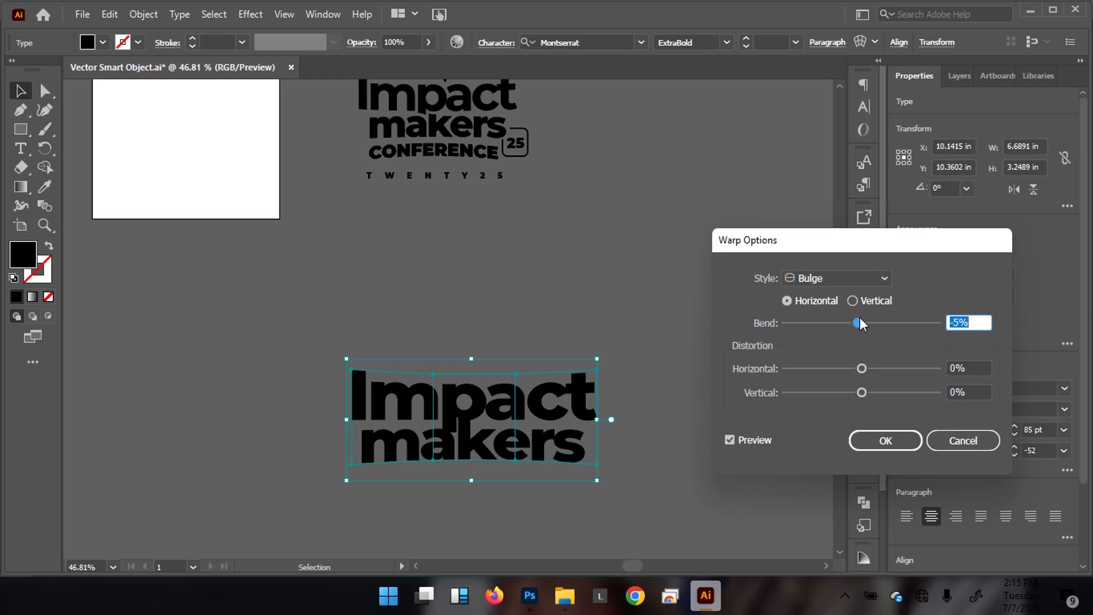
pyautogui.click(889, 323)
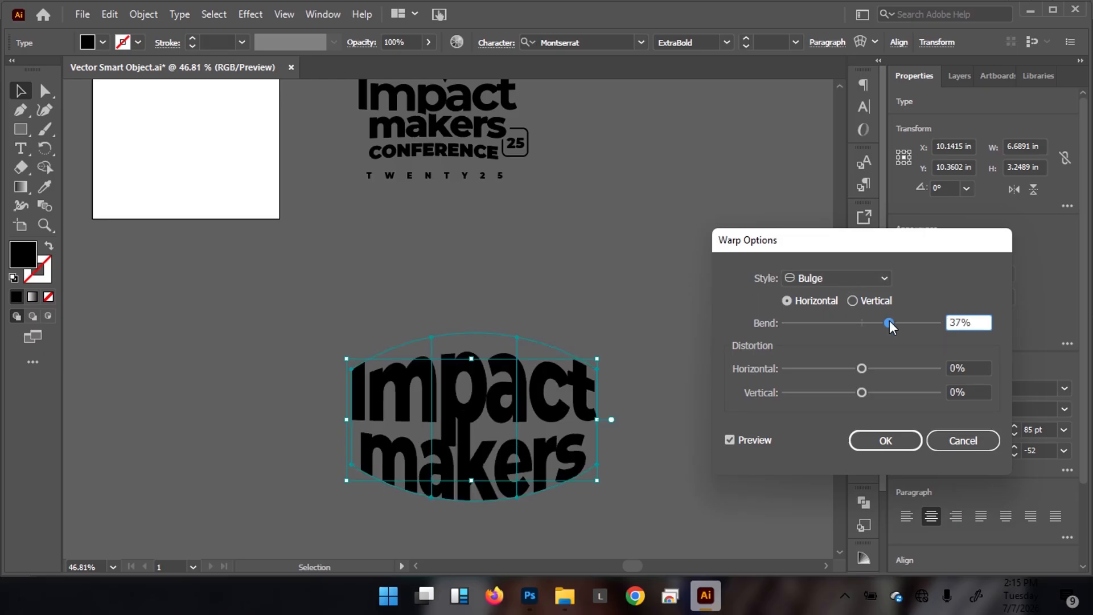
pyautogui.click(835, 322)
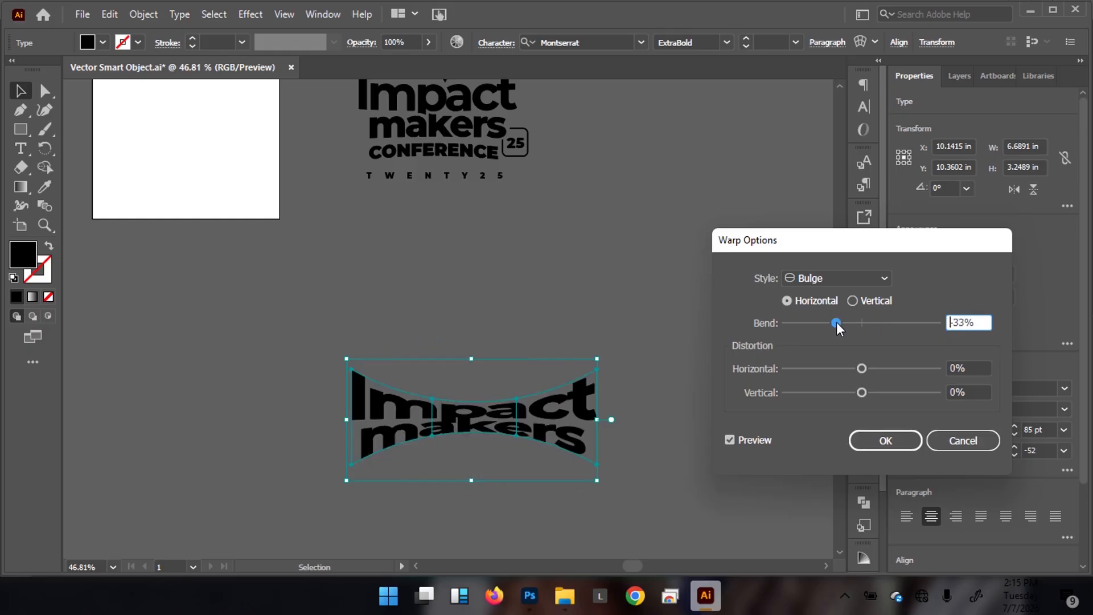
pyautogui.click(865, 323)
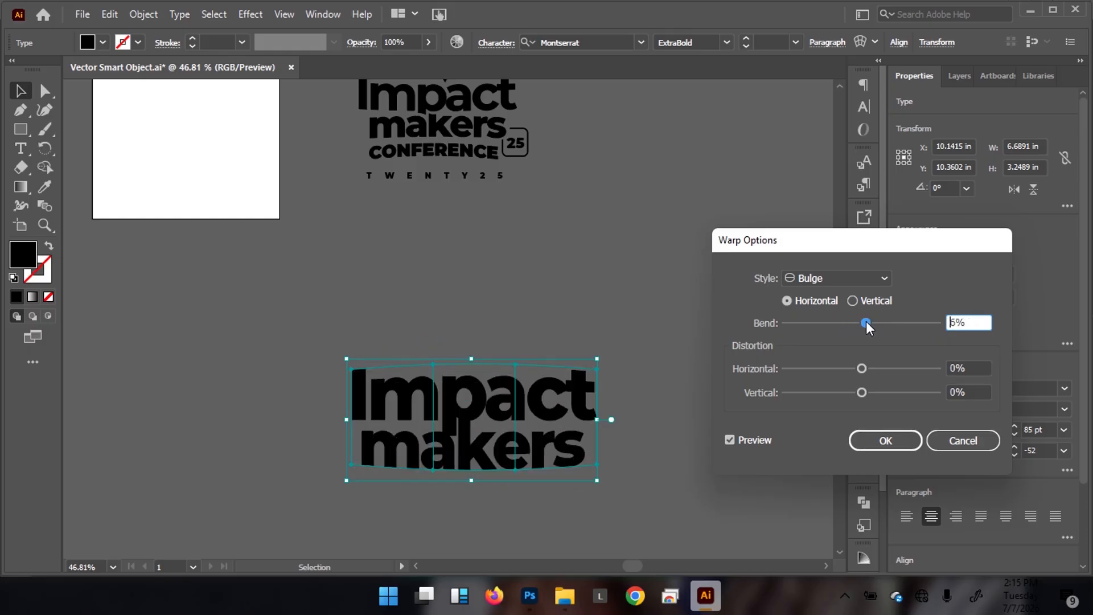
pyautogui.click(863, 322)
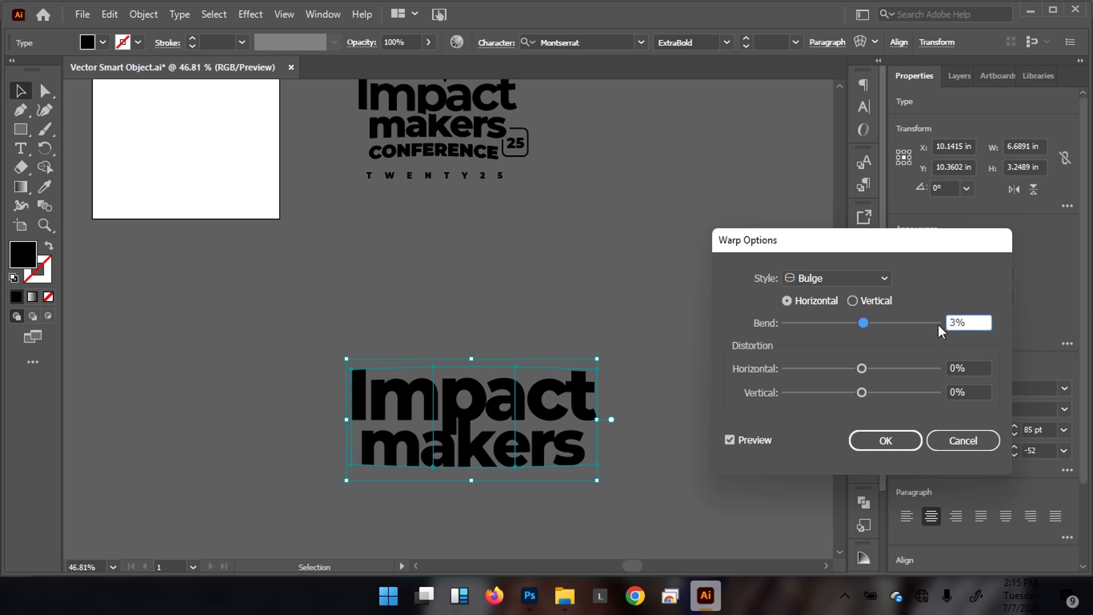
pyautogui.moveTo(968, 322); pyautogui.dragTo(916, 321)
pyautogui.write('-5')
pyautogui.press('Tab')
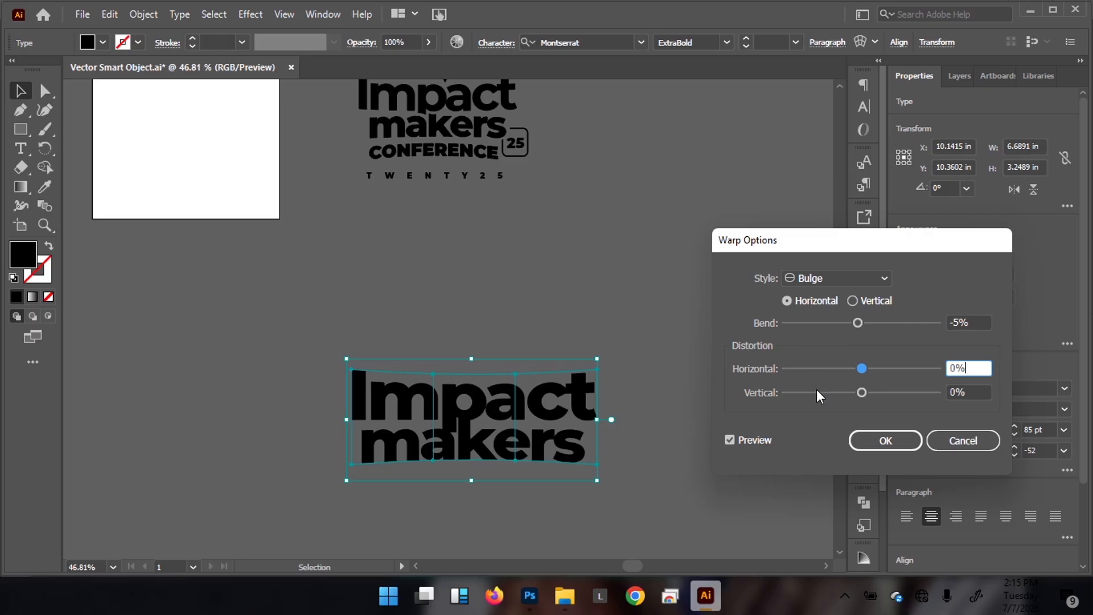
# Step: Change the Bulge warp's bend to -4%, keep both distortions at 0%, and apply the warp
pyautogui.click(954, 323)
pyautogui.write('4')
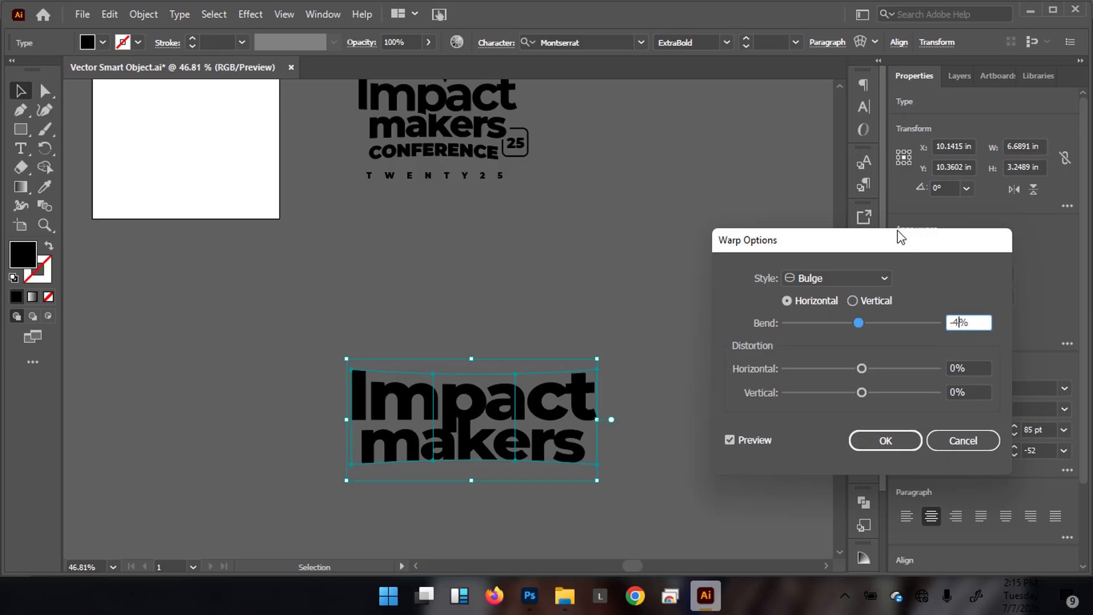
pyautogui.click(979, 369)
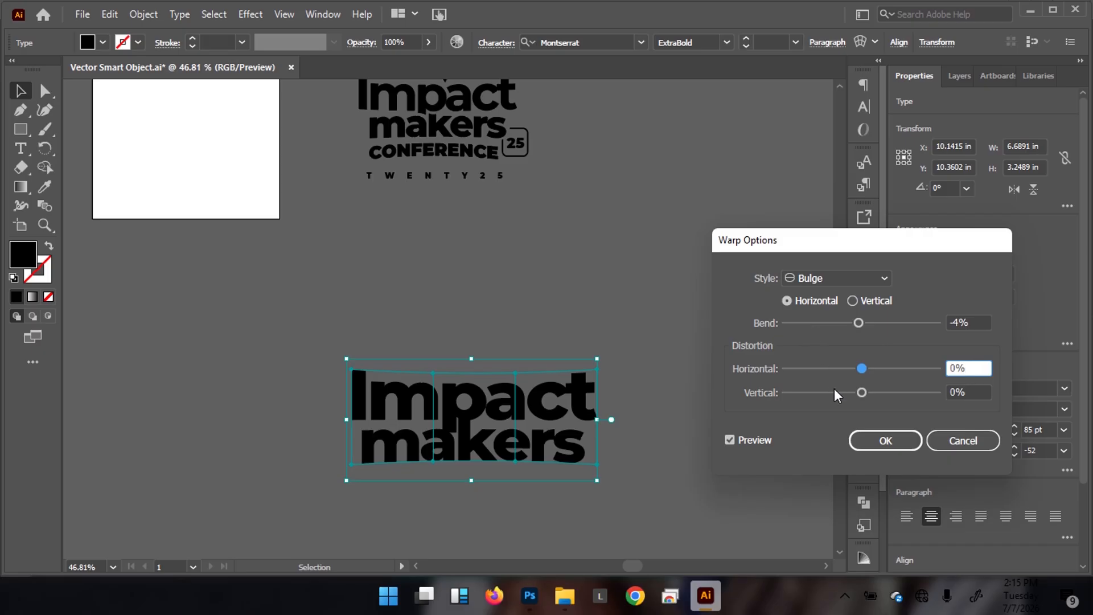
pyautogui.click(886, 439)
# Step: Expand the envelope distortion of the warped "Impact makers" text into editable shapes
pyautogui.moveTo(449, 374); pyautogui.dragTo(453, 417)
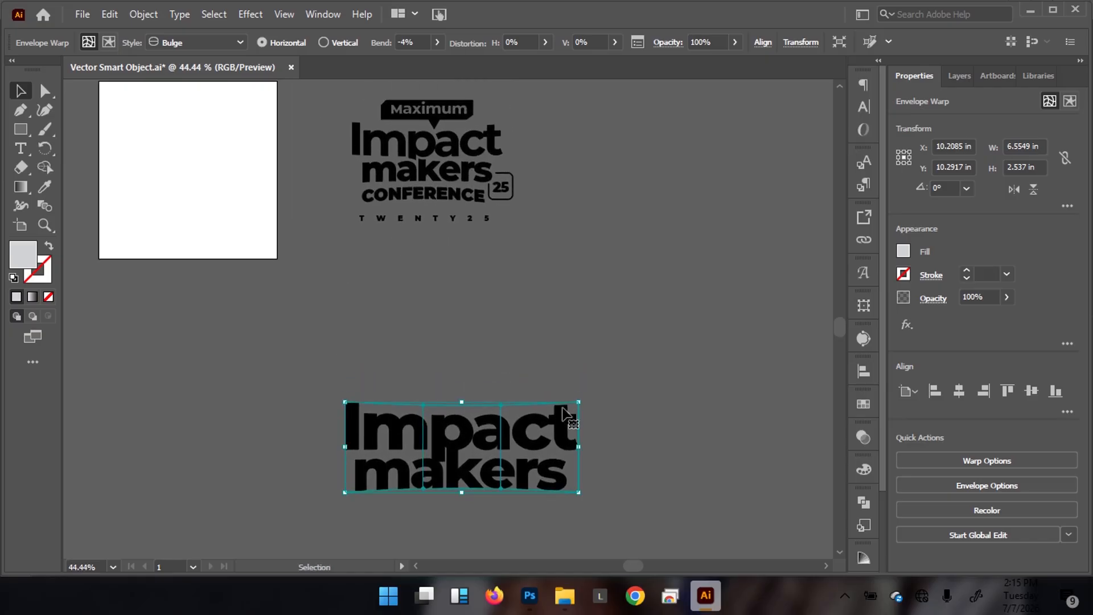
pyautogui.moveTo(515, 445); pyautogui.dragTo(517, 404)
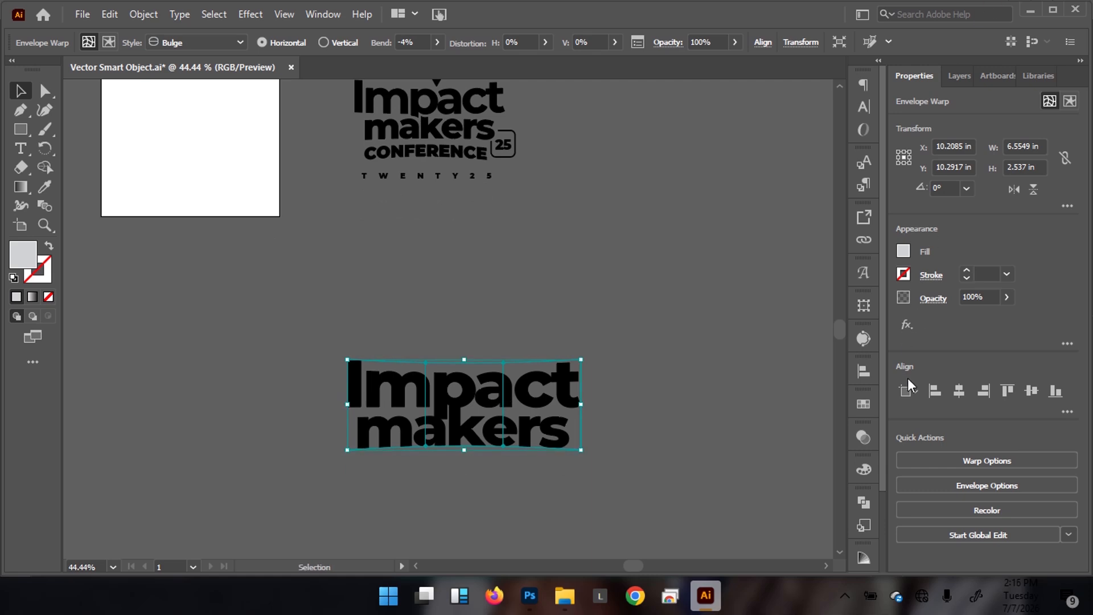
pyautogui.moveTo(530, 390); pyautogui.dragTo(533, 335)
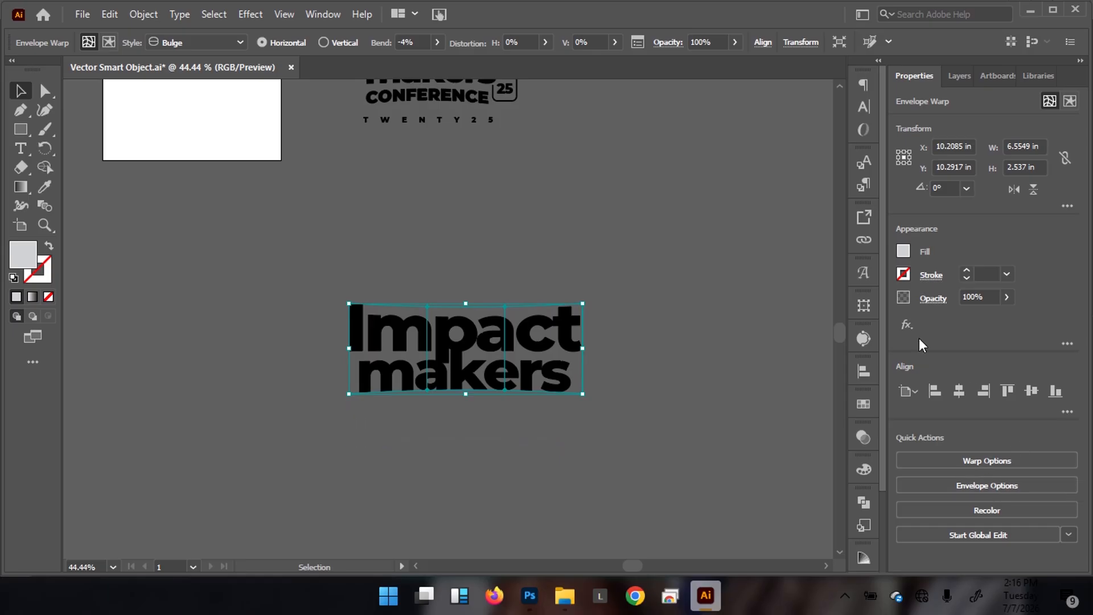
pyautogui.click(320, 15)
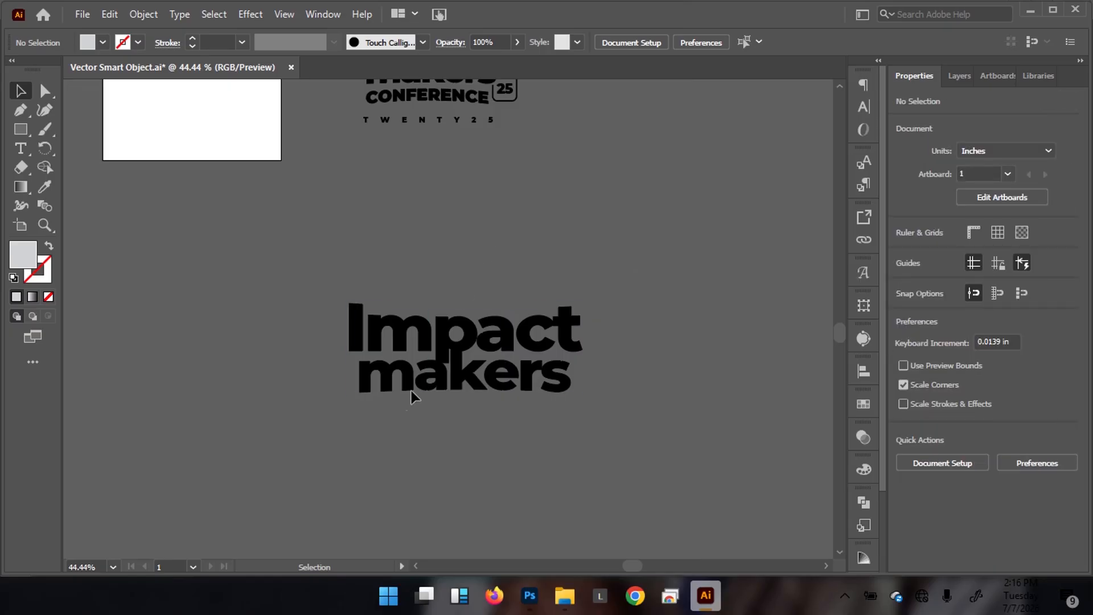
pyautogui.click(411, 392)
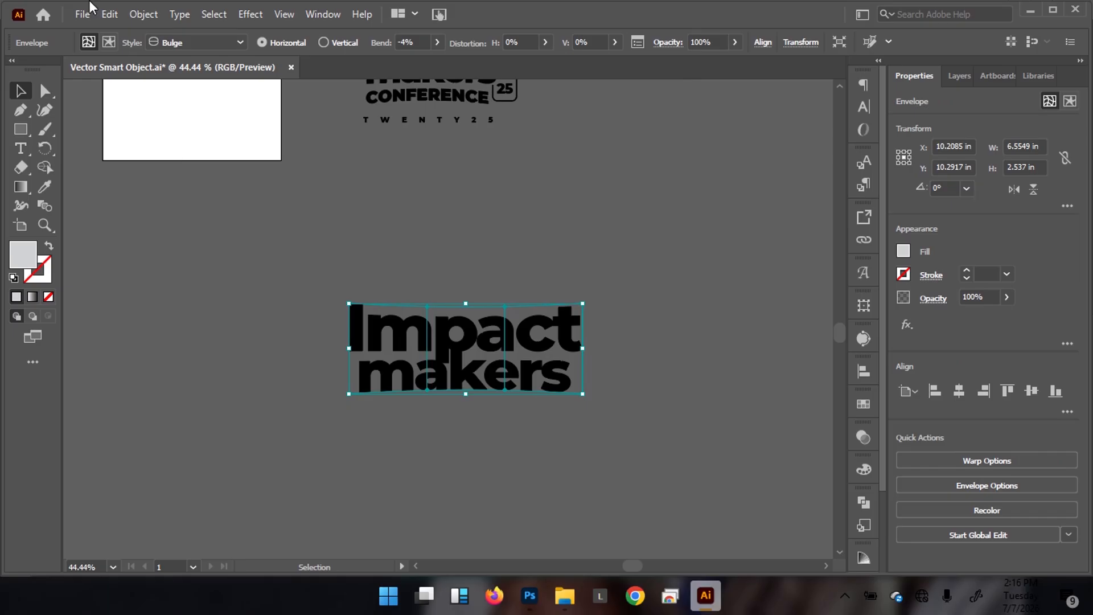
pyautogui.click(144, 12)
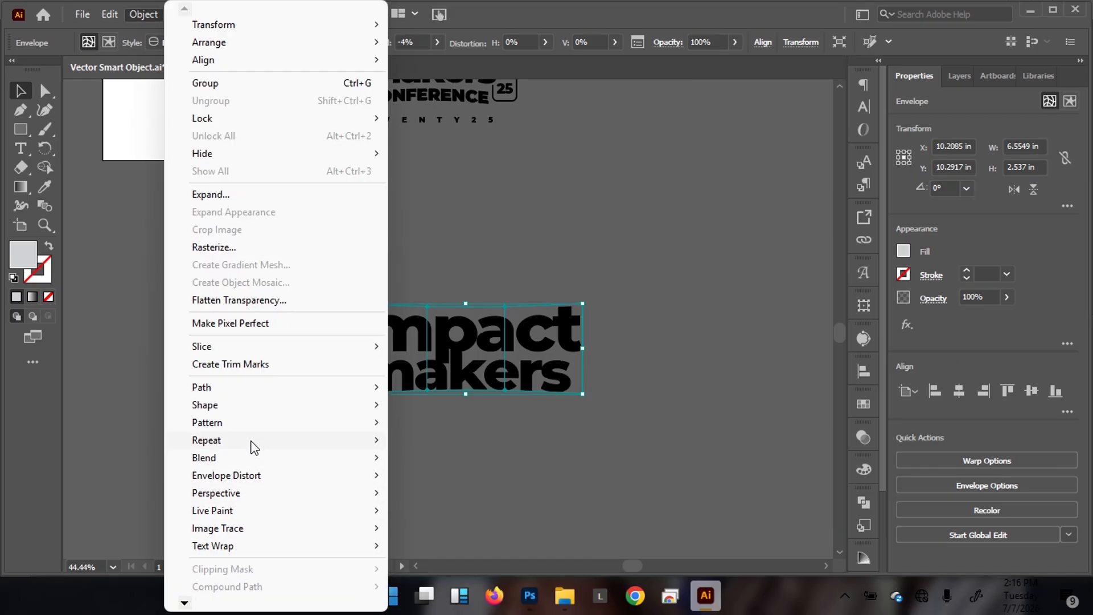
pyautogui.moveTo(266, 475)
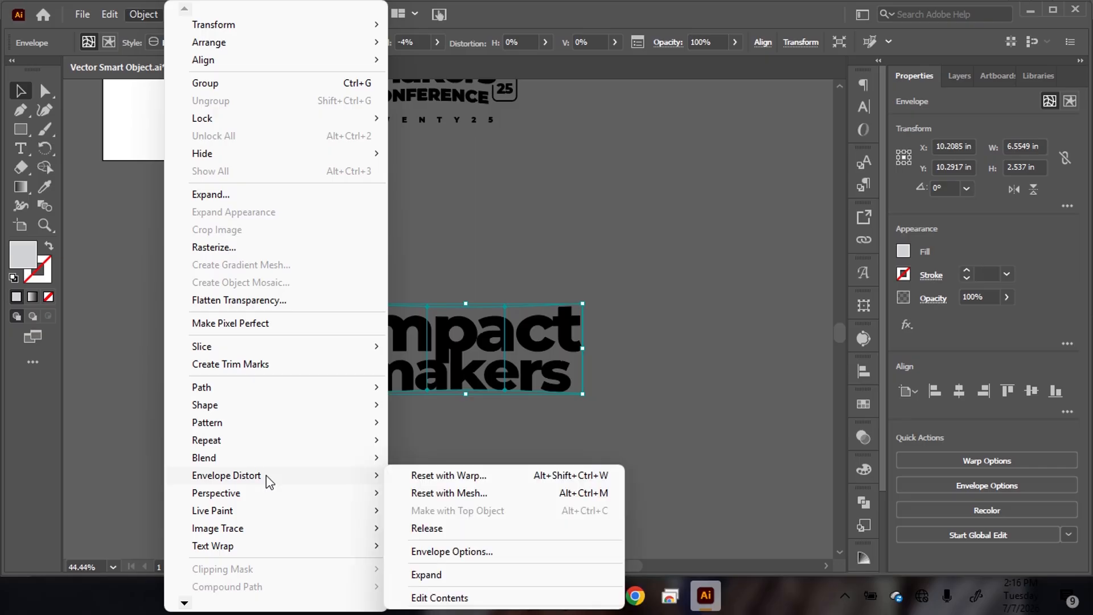
pyautogui.click(428, 574)
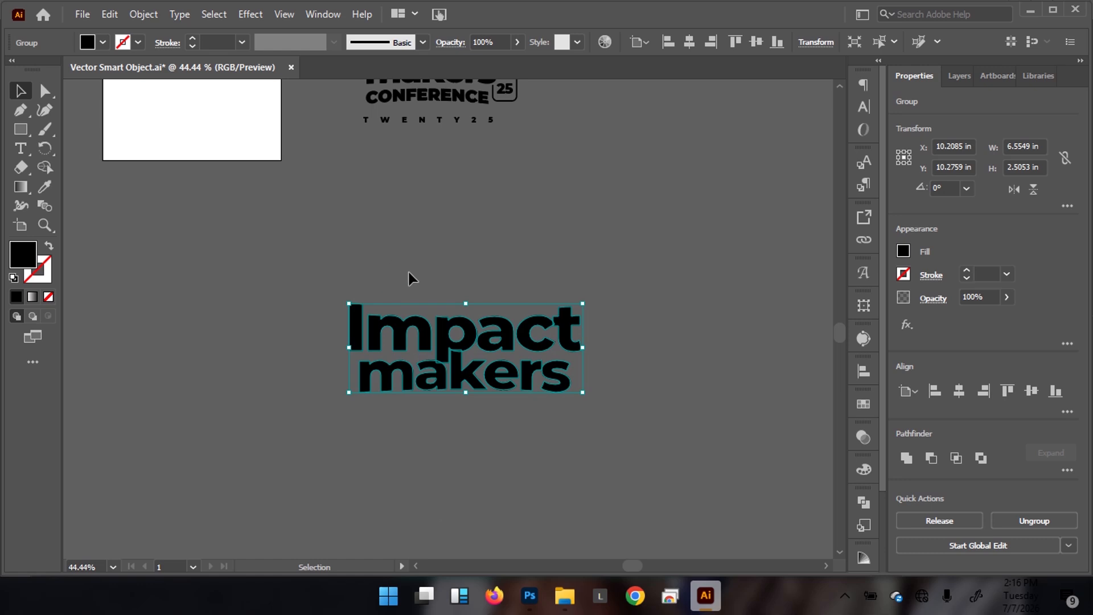
# Step: Nudge the expanded "Impact makers" group slightly and ungroup it
pyautogui.moveTo(477, 341)
pyautogui.mouseDown()
pyautogui.moveTo(455, 327)
pyautogui.moveTo(459, 312)
pyautogui.moveTo(451, 341)
pyautogui.moveTo(480, 341)
pyautogui.moveTo(468, 348)
pyautogui.mouseUp()
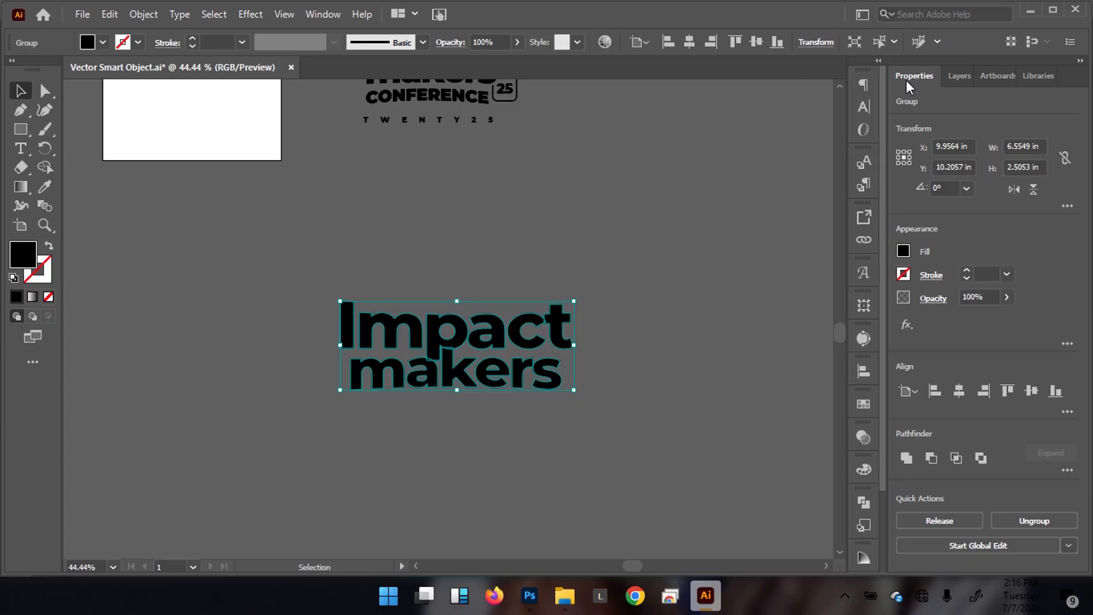
pyautogui.click(1042, 518)
pyautogui.click(323, 459)
pyautogui.click(408, 333)
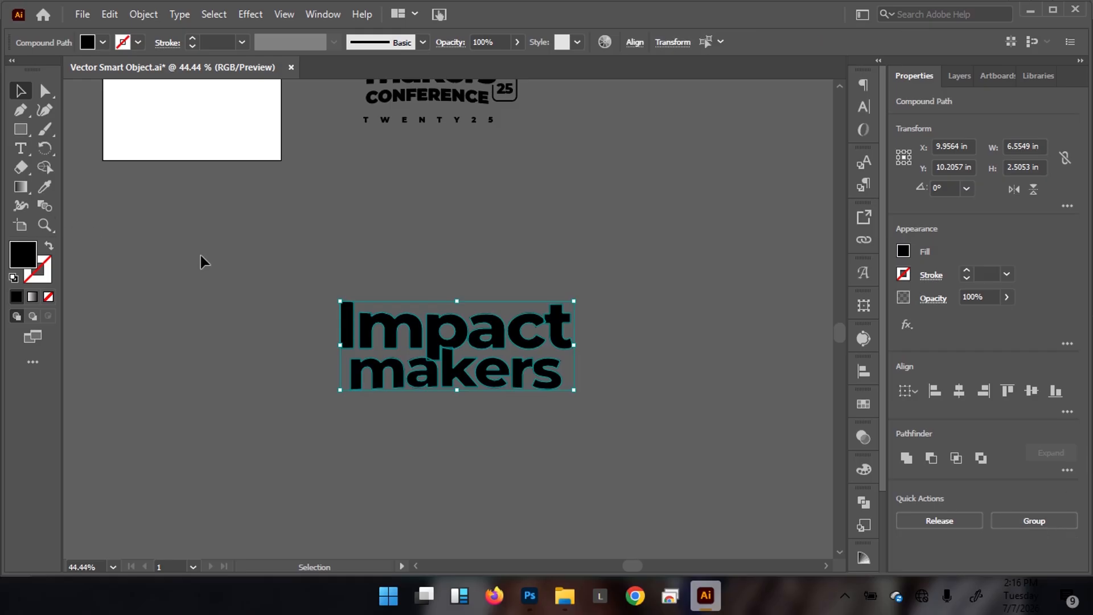
# Step: Cut the word "Impact" and paste it back in place on a new layer above Layer 11
pyautogui.click(341, 256)
pyautogui.moveTo(291, 267); pyautogui.dragTo(625, 332)
pyautogui.press('Delete')
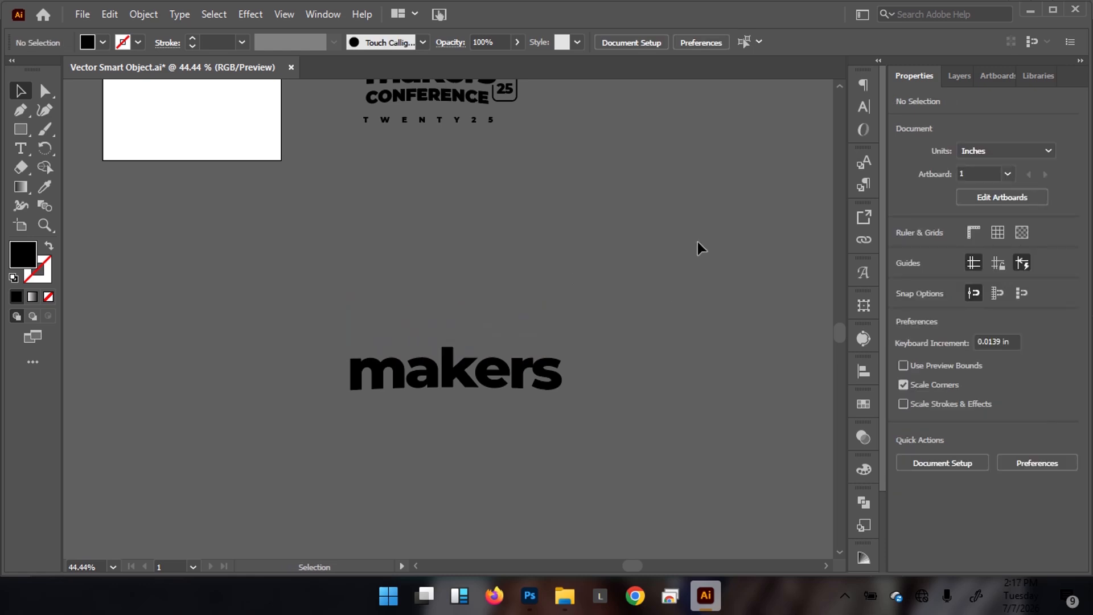
pyautogui.click(960, 76)
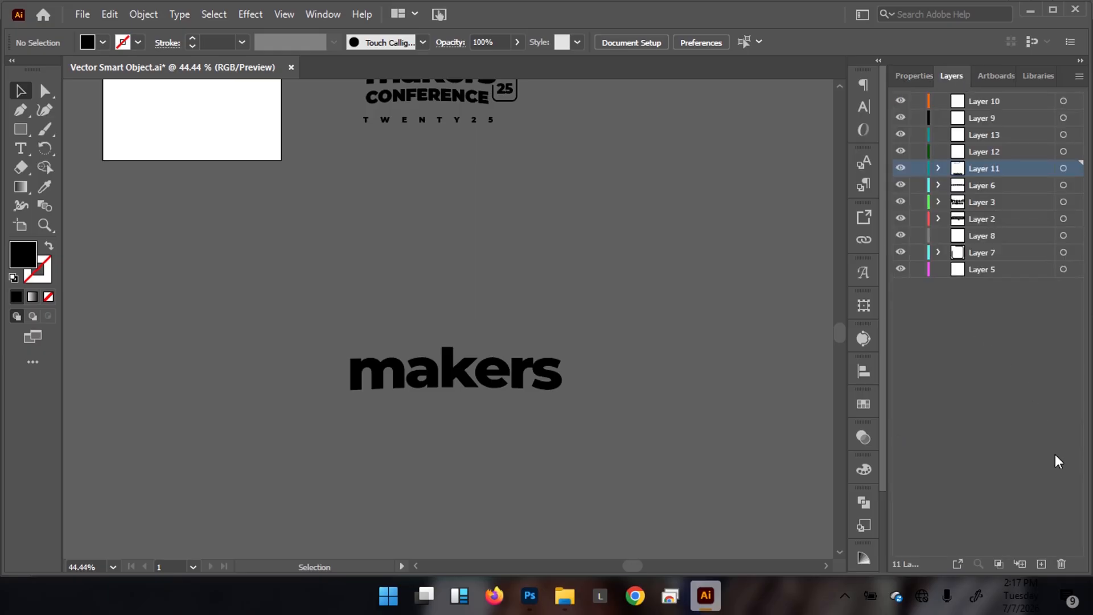
pyautogui.click(1039, 563)
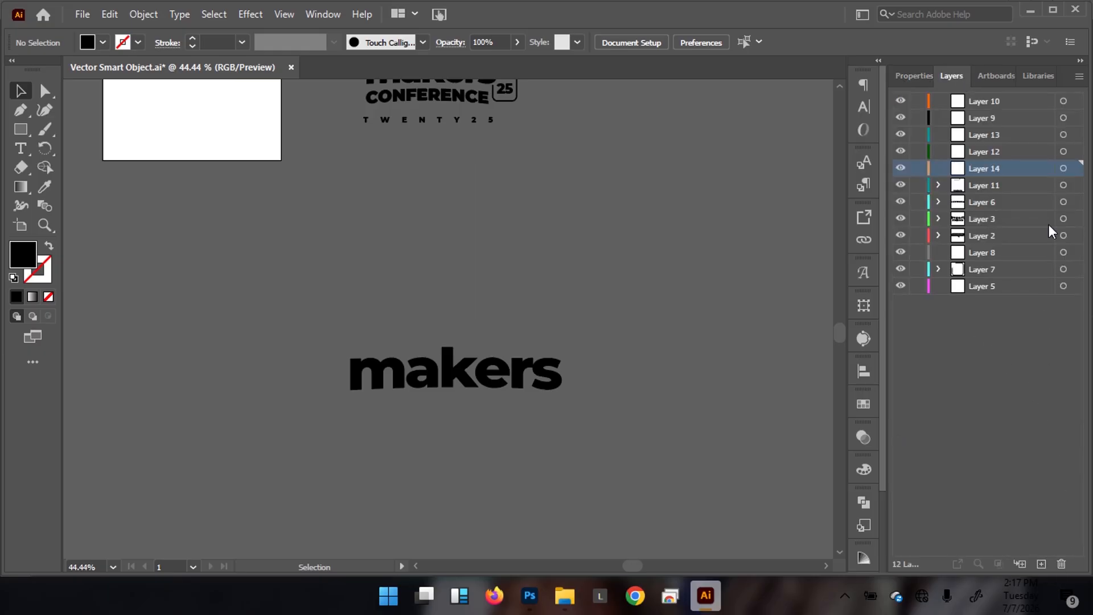
pyautogui.click(1062, 169)
pyautogui.hotkey('ctrl', 'v')
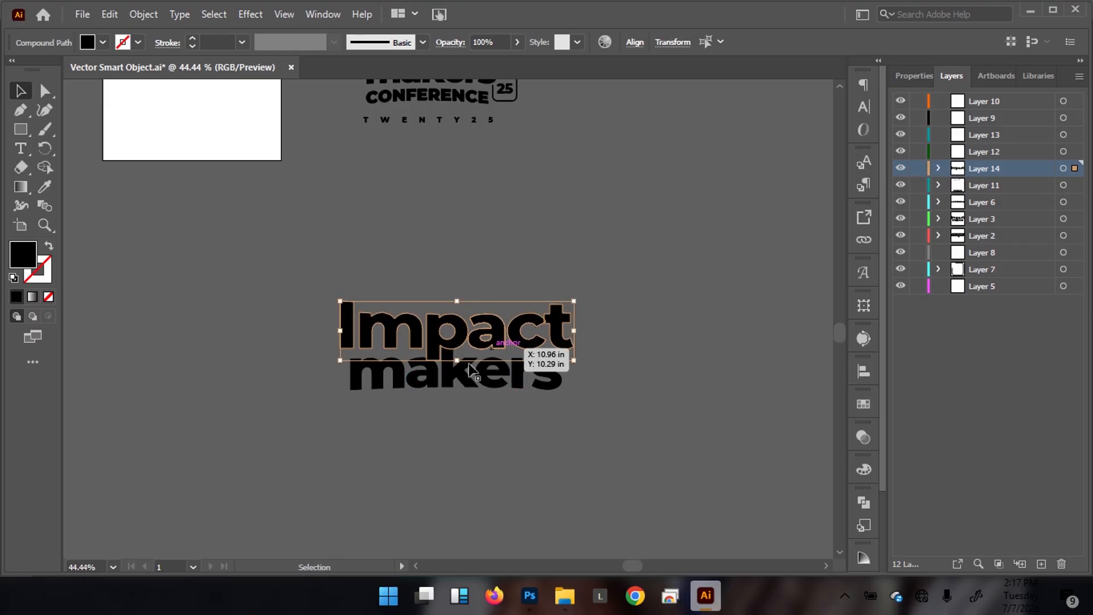
# Step: Add another empty layer directly above the one holding "Impact" and target it for drawing
pyautogui.scroll(5, 469, 369)
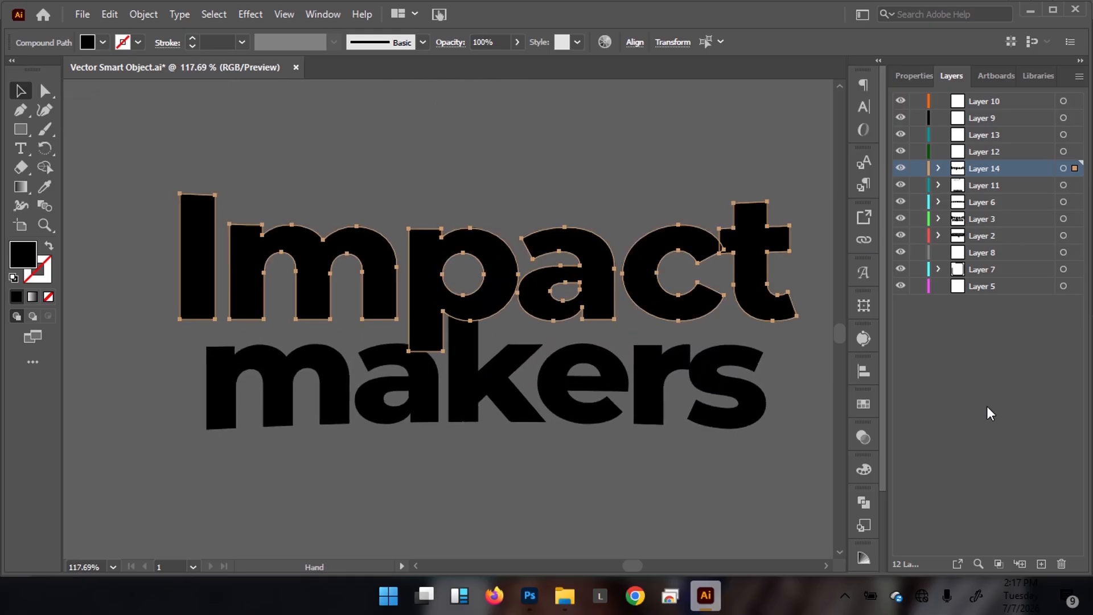
pyautogui.click(1038, 563)
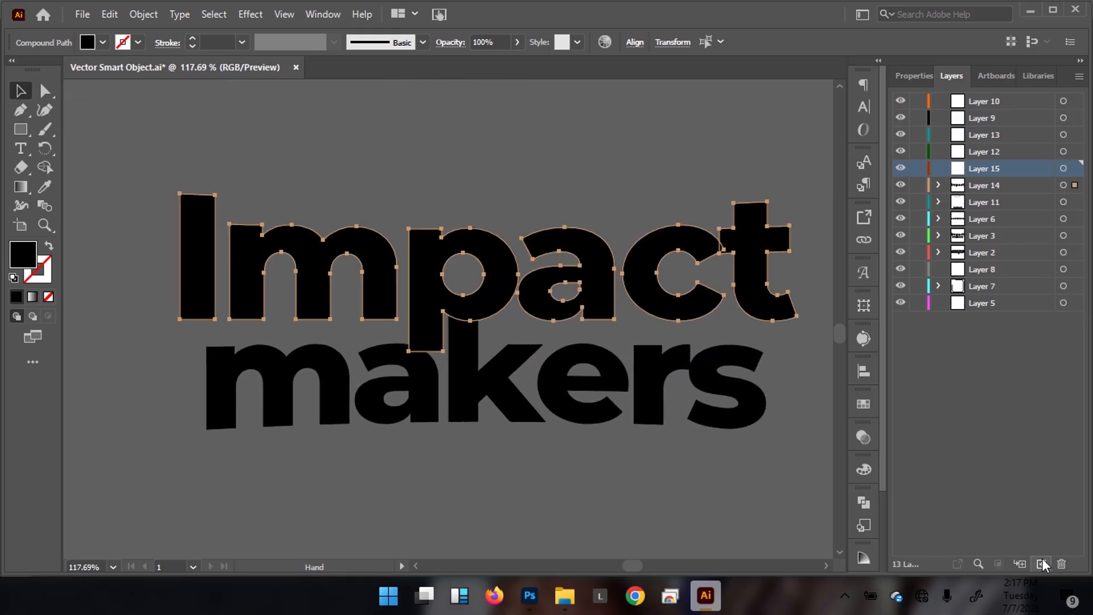
pyautogui.click(1063, 168)
# Step: Draw a rounded closed shape with the Pen tool around the "a" of "makers", overlapping the bottom of the "p" stem
pyautogui.press('p')
pyautogui.moveTo(453, 332); pyautogui.dragTo(273, 317)
pyautogui.moveTo(362, 191); pyautogui.dragTo(374, 359)
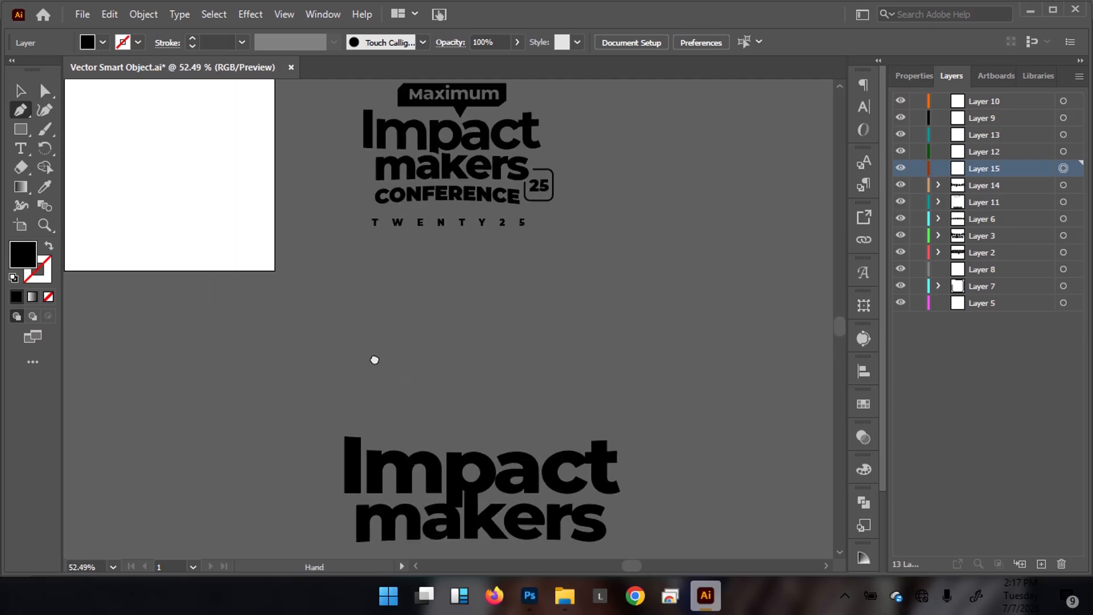
pyautogui.moveTo(455, 317); pyautogui.dragTo(447, 194)
pyautogui.moveTo(473, 383); pyautogui.dragTo(723, 390)
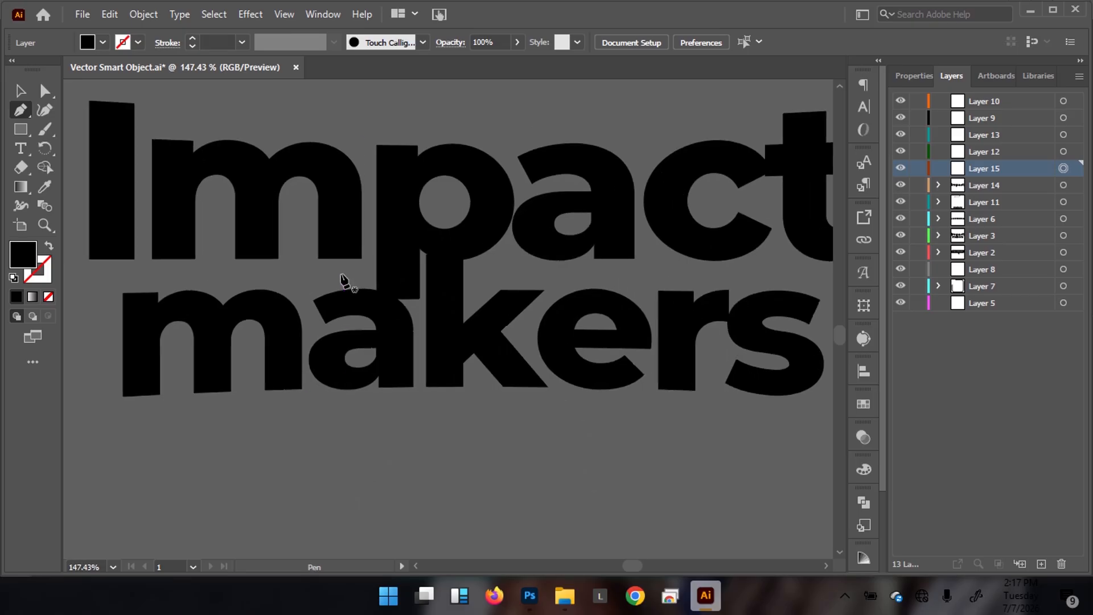
pyautogui.click(341, 272)
pyautogui.moveTo(443, 343); pyautogui.dragTo(458, 428)
pyautogui.moveTo(341, 449); pyautogui.dragTo(319, 449)
pyautogui.moveTo(287, 317); pyautogui.dragTo(391, 244)
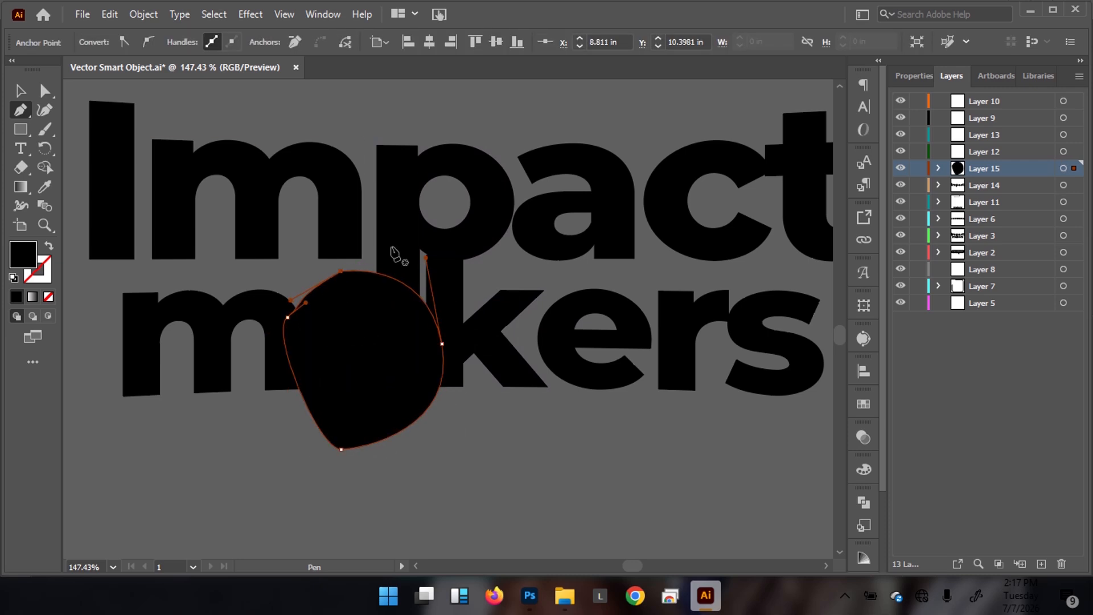
# Step: Select the rounded shape together with all the letters of "Impact" and split them with the Pathfinder Divide operation
pyautogui.press('v')
pyautogui.moveTo(498, 241); pyautogui.dragTo(439, 259)
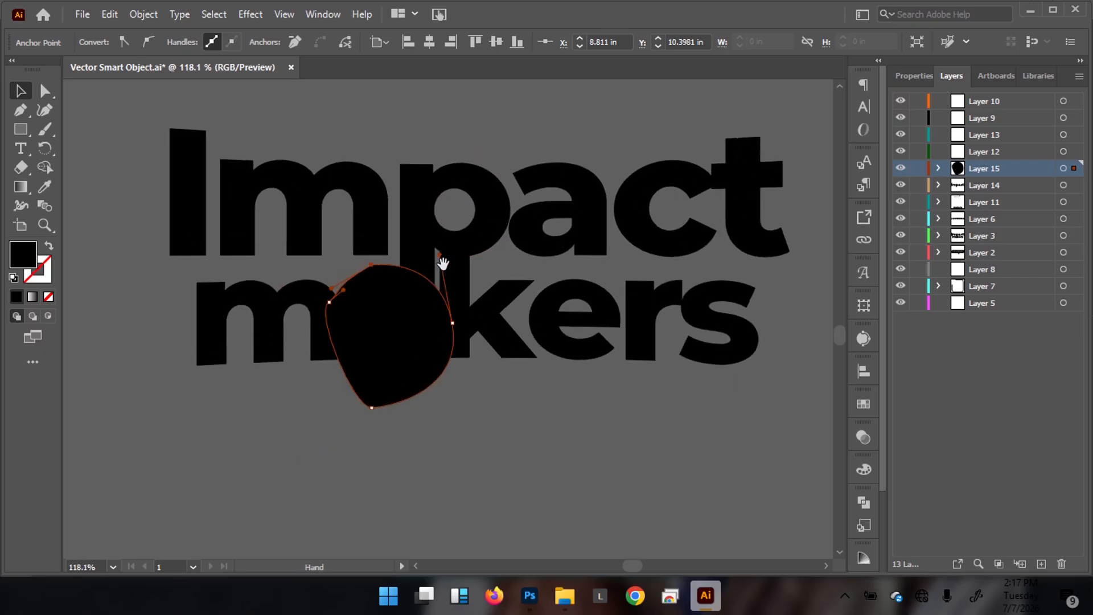
pyautogui.keyDown('shift'); pyautogui.click(488, 208); pyautogui.keyUp('shift')
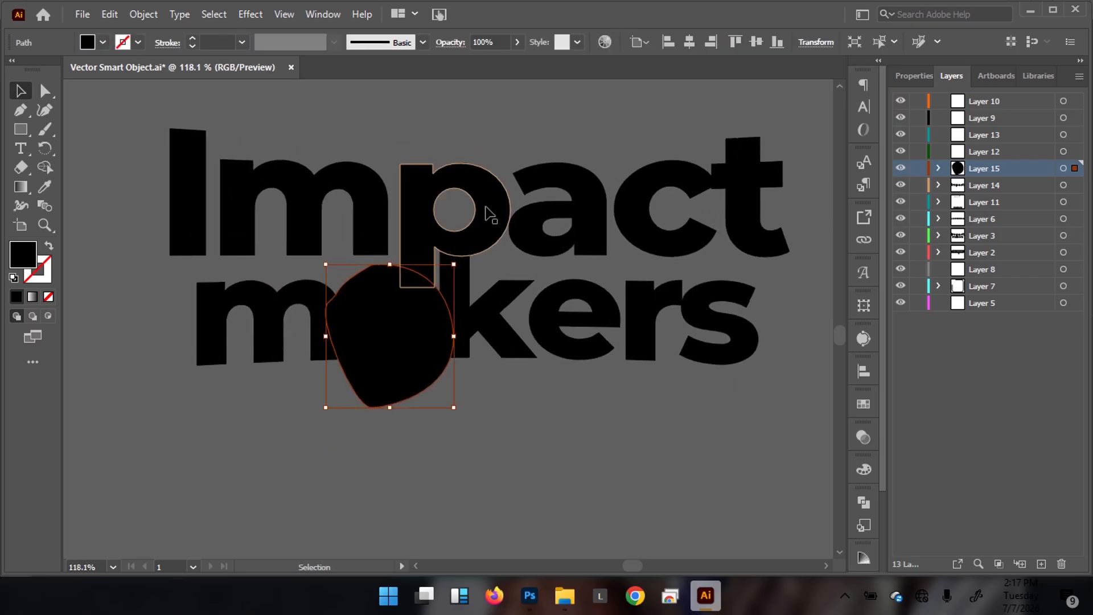
pyautogui.keyDown('shift'); pyautogui.click(370, 215); pyautogui.keyUp('shift')
pyautogui.keyDown('shift'); pyautogui.click(188, 200); pyautogui.keyUp('shift')
pyautogui.keyDown('shift'); pyautogui.click(592, 203); pyautogui.keyUp('shift')
pyautogui.keyDown('shift'); pyautogui.click(638, 212); pyautogui.keyUp('shift')
pyautogui.keyDown('shift'); pyautogui.click(749, 227); pyautogui.keyUp('shift')
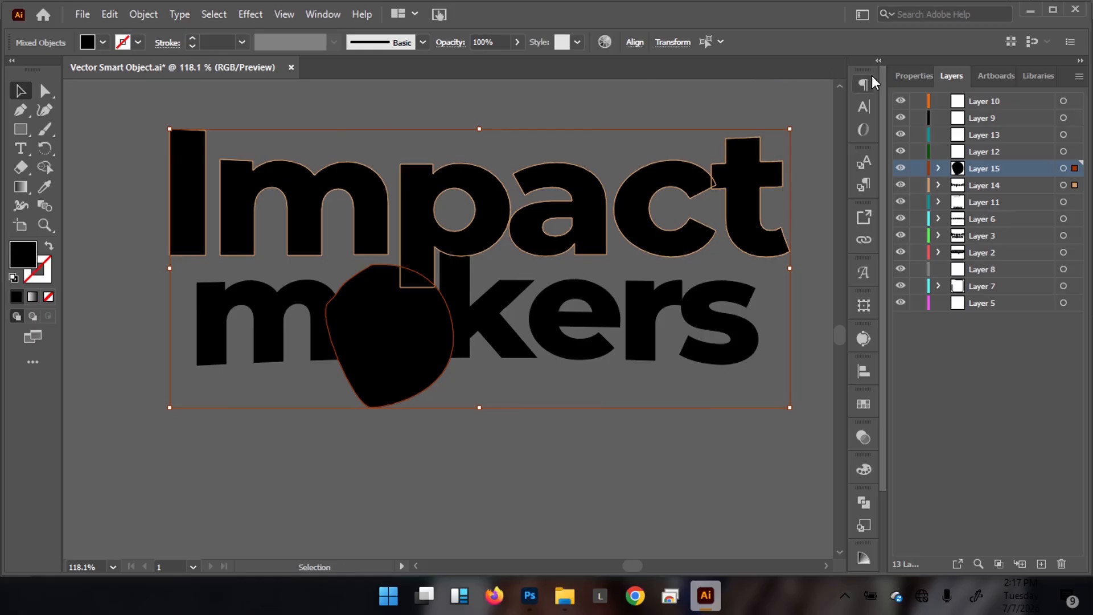
pyautogui.click(861, 501)
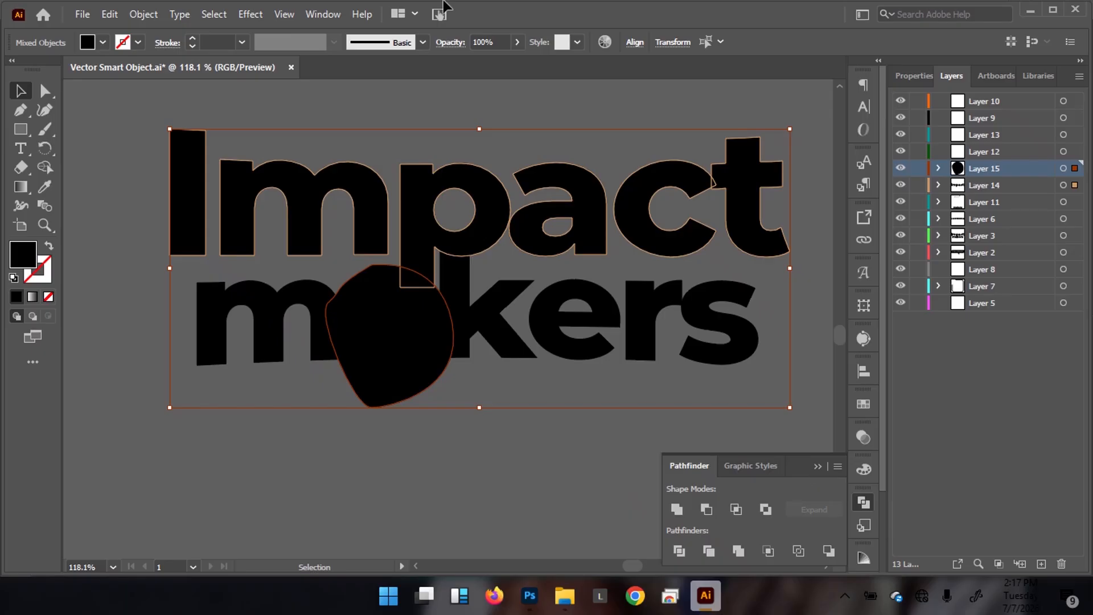
pyautogui.click(315, 14)
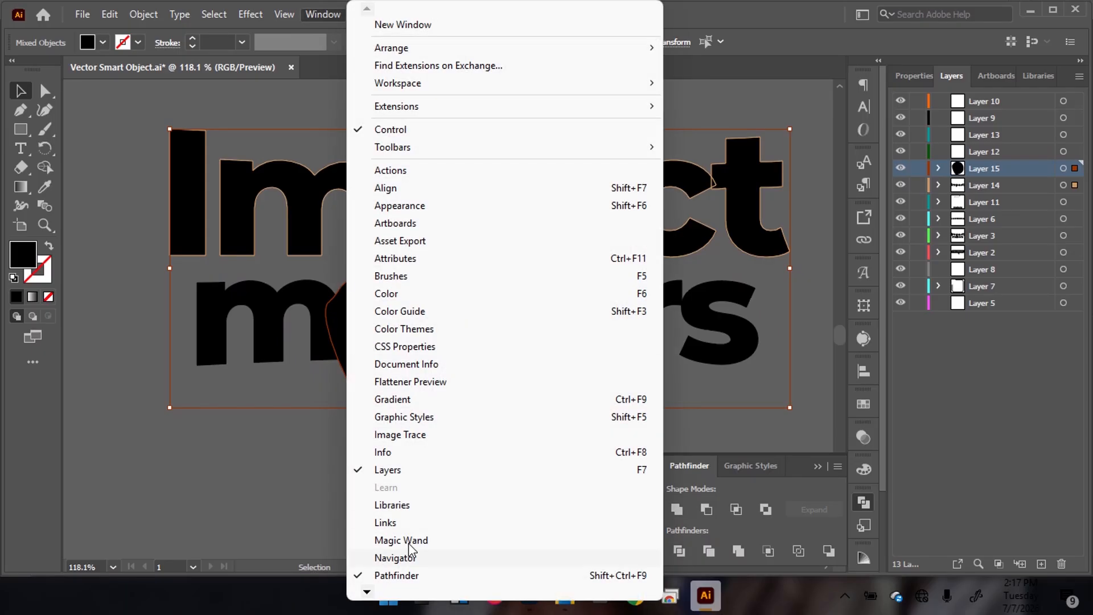
pyautogui.click(803, 481)
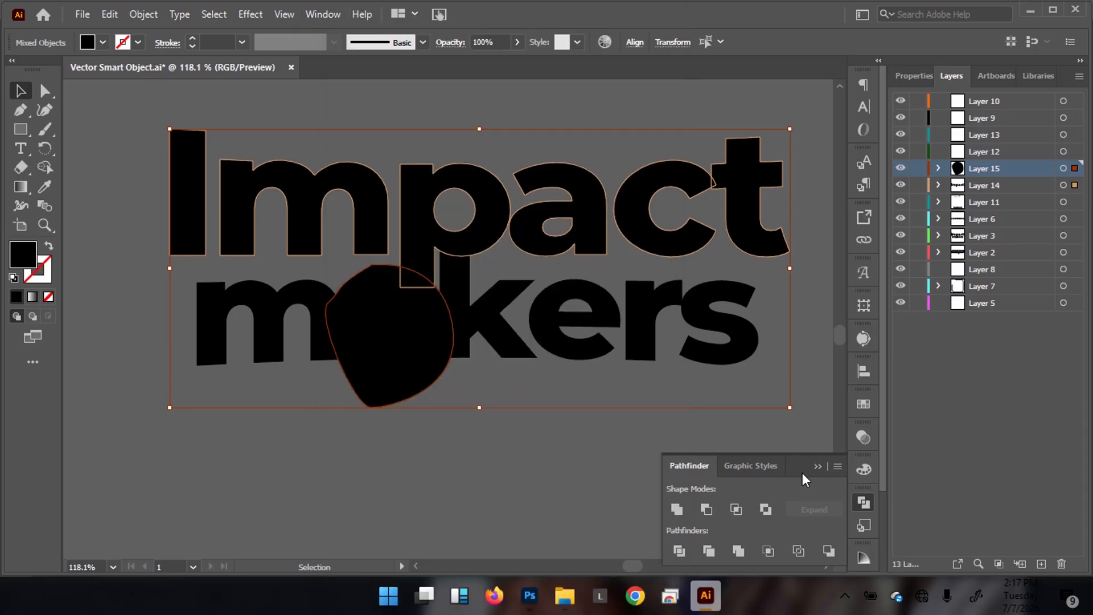
pyautogui.click(677, 548)
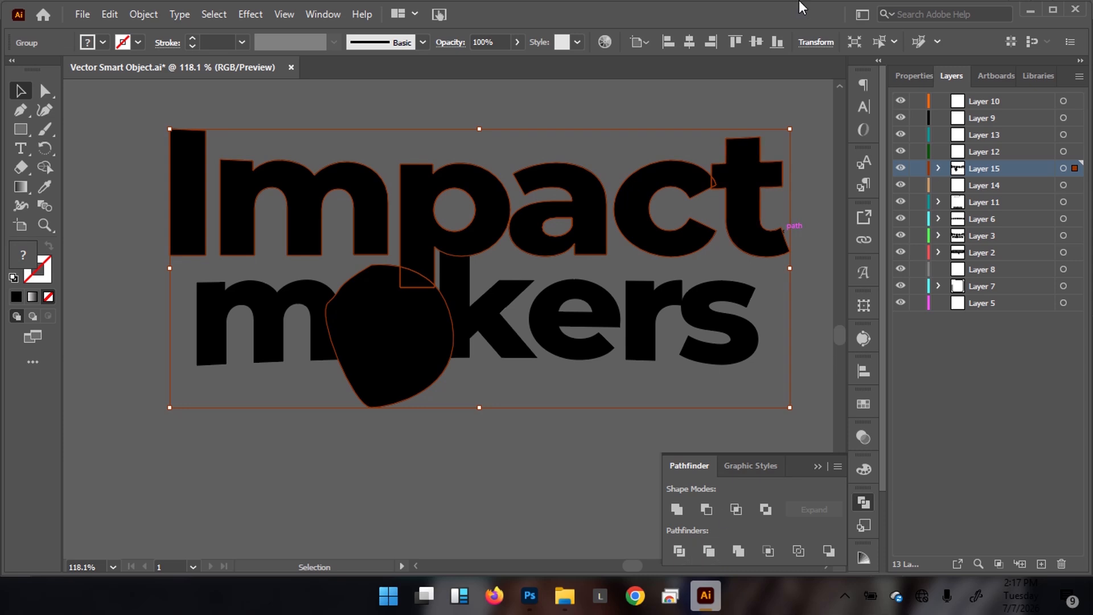
# Step: Ungroup the divided artwork and delete the rounded piece covering the "a" of "makers"
pyautogui.click(915, 75)
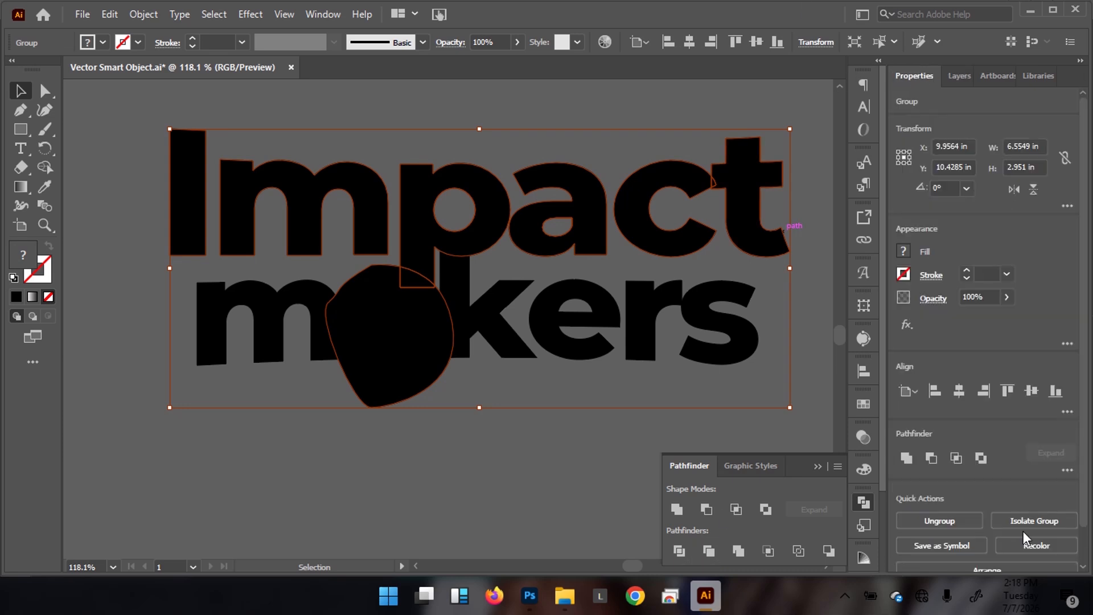
pyautogui.click(958, 520)
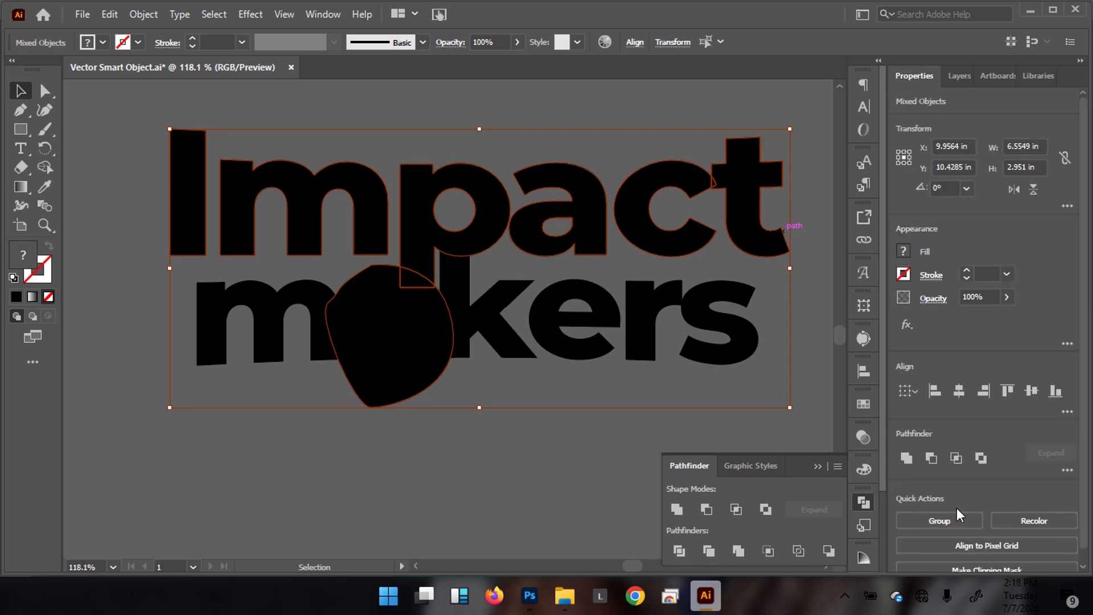
pyautogui.click(200, 489)
pyautogui.click(376, 399)
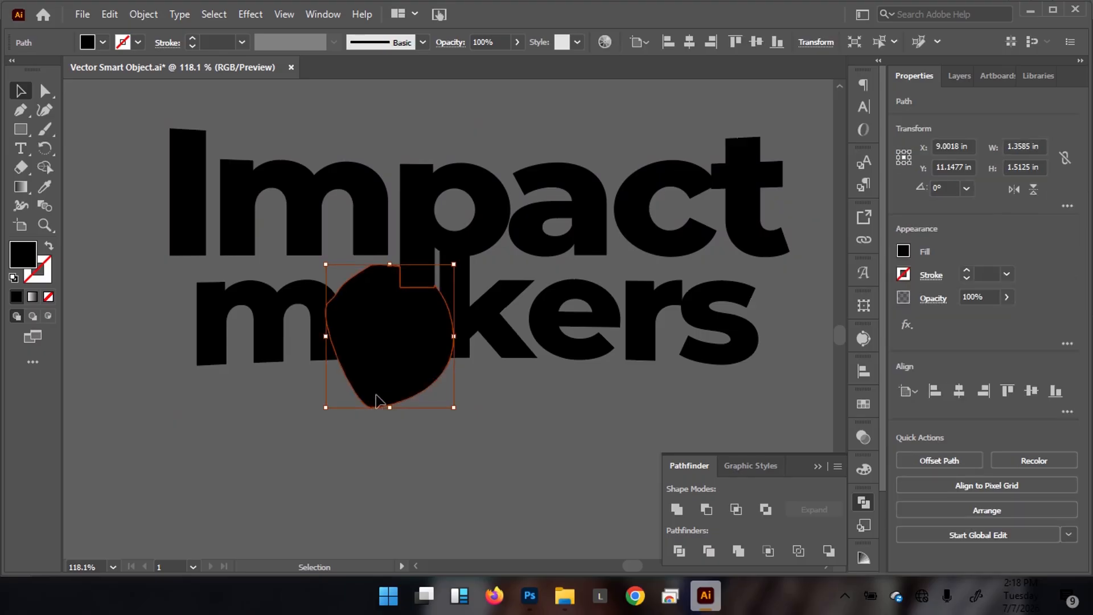
pyautogui.press('Delete')
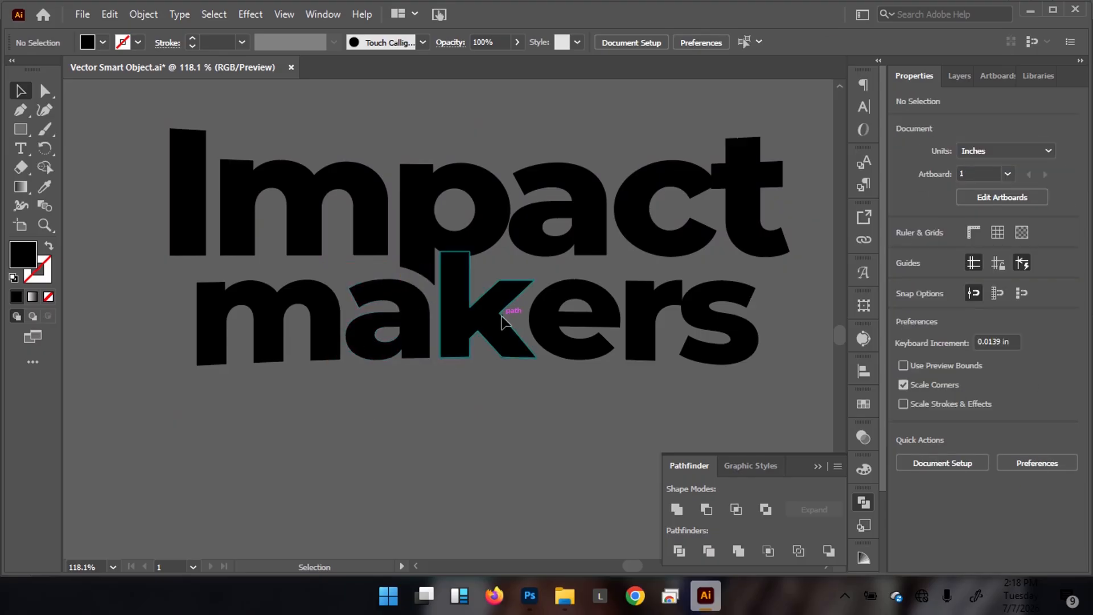
# Step: Add a new empty layer directly above Layer 11, which holds "makers", and target it for drawing
pyautogui.scroll(-3, 428, 342)
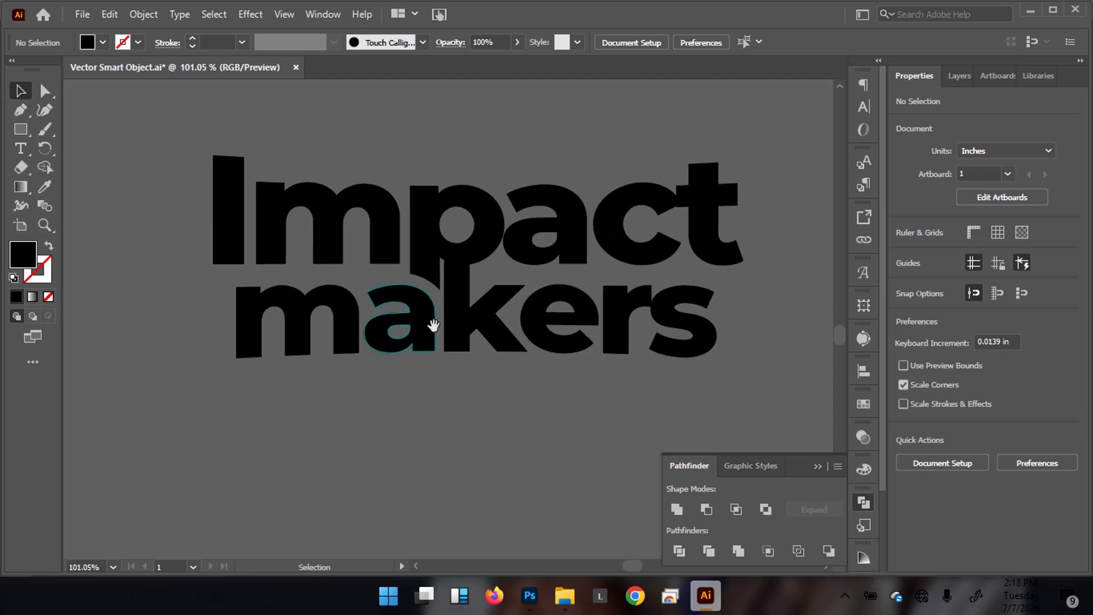
pyautogui.scroll(4, 439, 262)
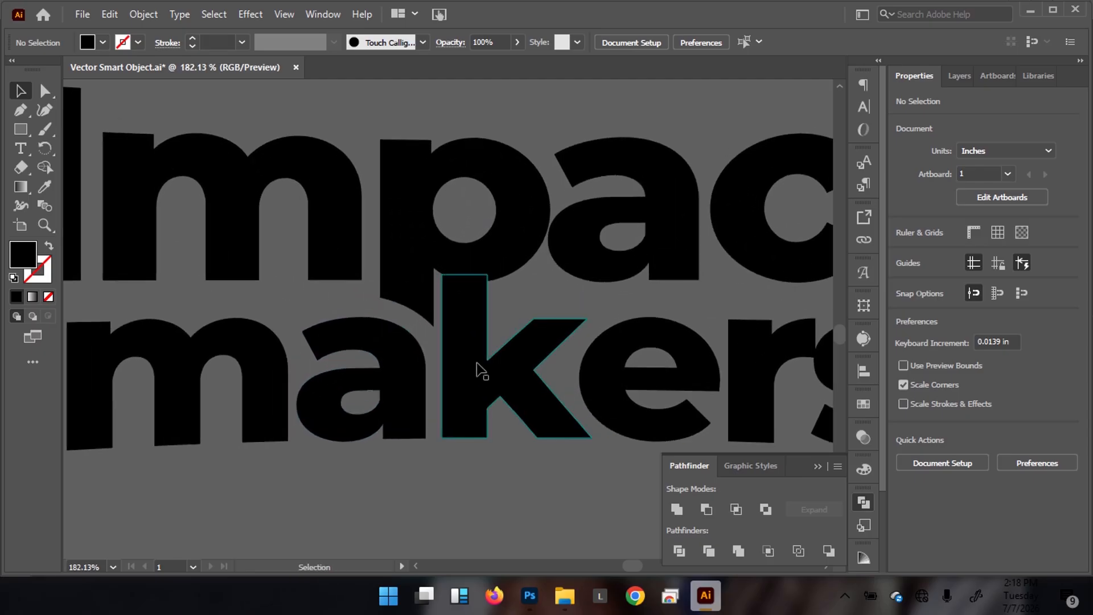
pyautogui.scroll(-3, 477, 370)
pyautogui.click(474, 333)
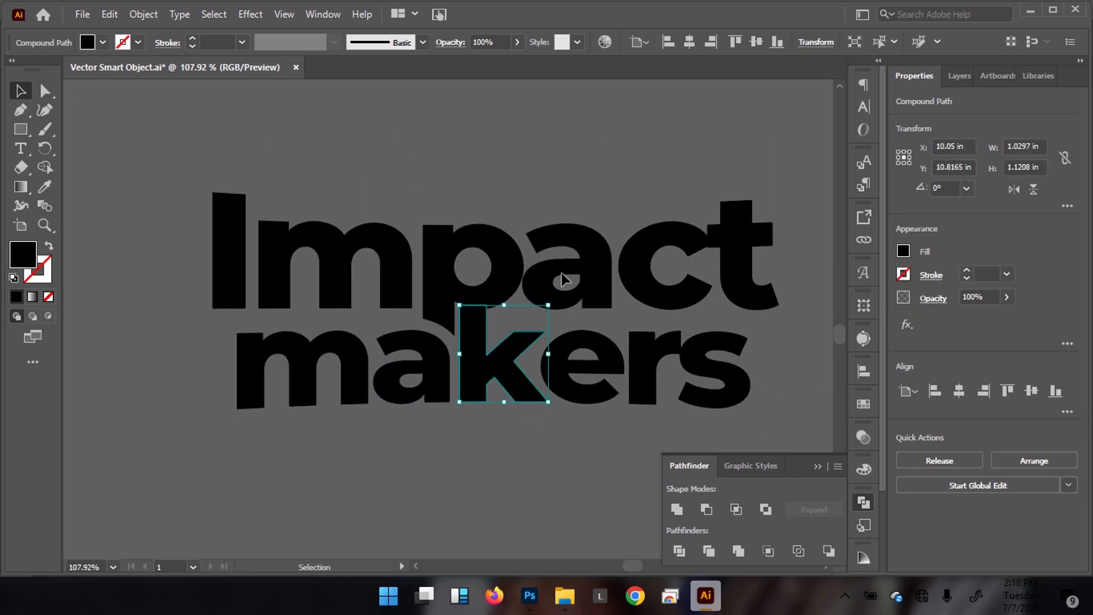
pyautogui.click(960, 75)
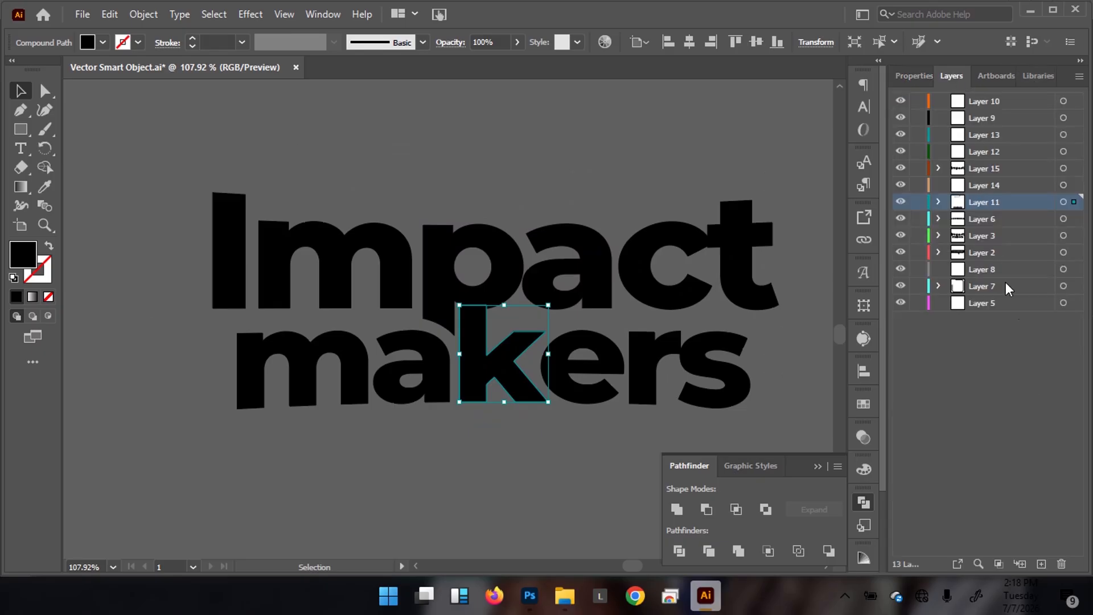
pyautogui.click(1040, 564)
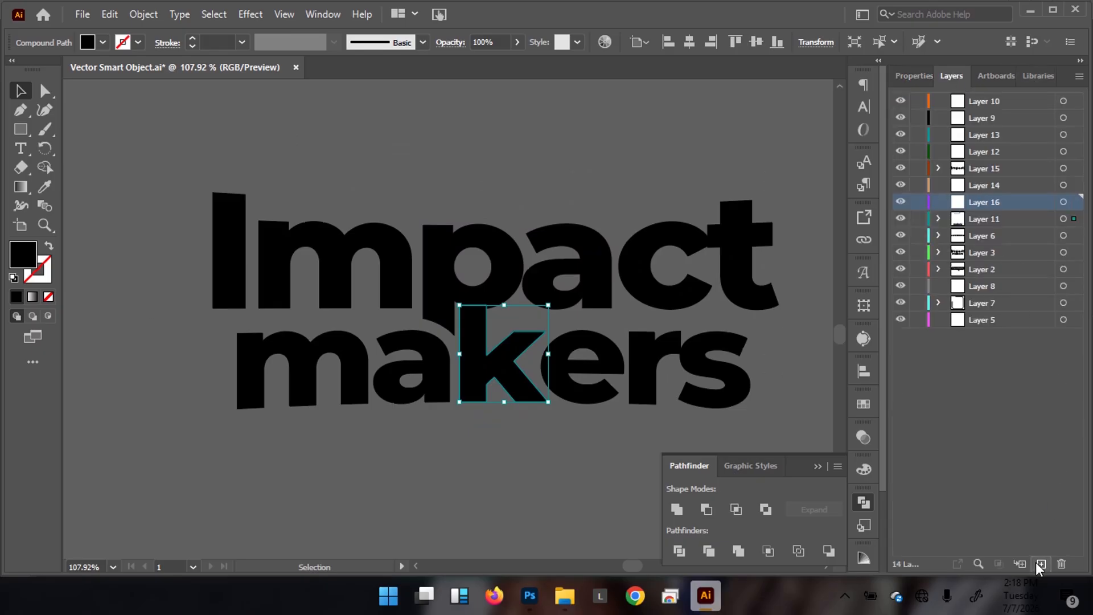
pyautogui.click(1063, 202)
# Step: Examine the finished reference title beside the artboard and compare how its "p" and "k" interlock
pyautogui.hotkey('ctrl', 'space')
pyautogui.moveTo(508, 343); pyautogui.dragTo(587, 311)
pyautogui.moveTo(468, 329); pyautogui.dragTo(289, 279)
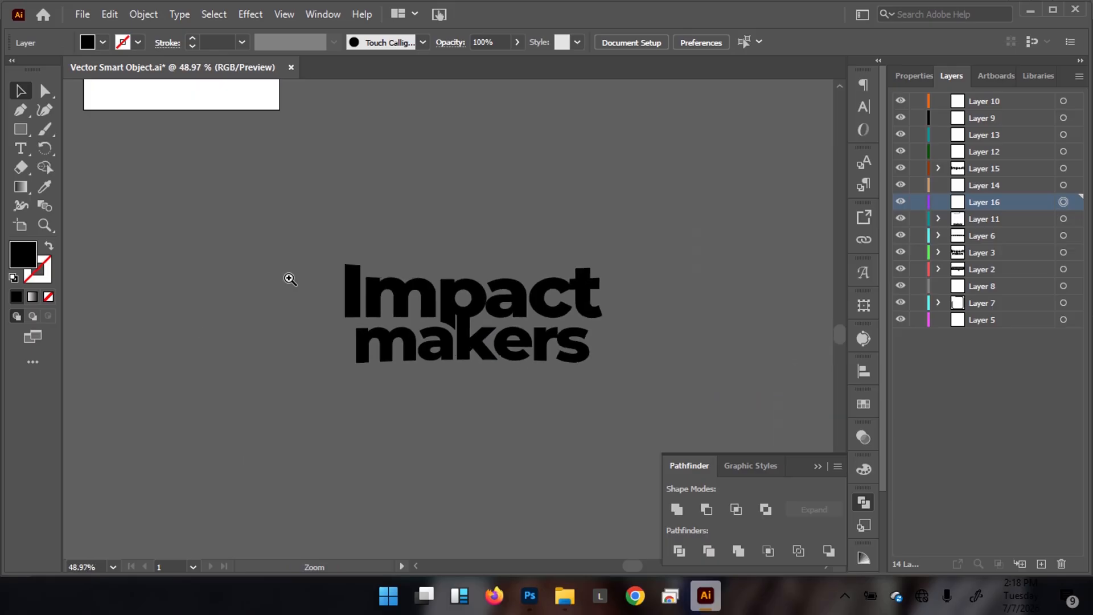
pyautogui.press('space')
pyautogui.moveTo(361, 121); pyautogui.dragTo(388, 310)
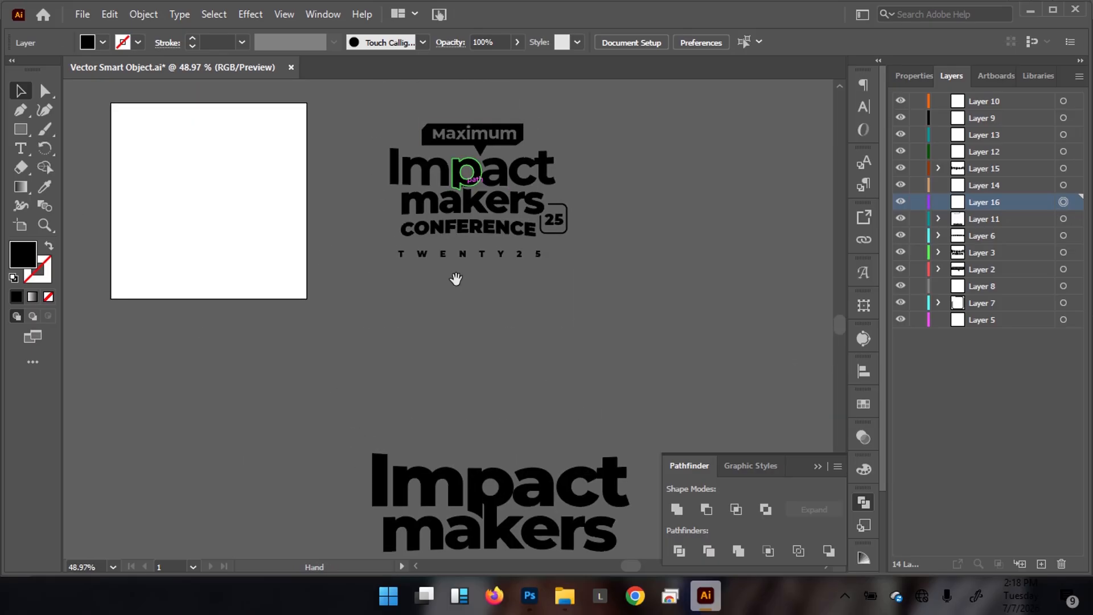
pyautogui.moveTo(465, 379); pyautogui.dragTo(439, 280)
pyautogui.hotkey('ctrl', 'space')
pyautogui.moveTo(471, 344); pyautogui.dragTo(605, 300)
pyautogui.press('space')
pyautogui.moveTo(516, 446); pyautogui.dragTo(504, 391)
pyautogui.hotkey('ctrl', 'space')
pyautogui.moveTo(394, 411); pyautogui.dragTo(462, 389)
# Step: Draw a closed rounded shape with the Pen tool around the bowl of the "p", overlapping the top of the "k" stem
pyautogui.press('p')
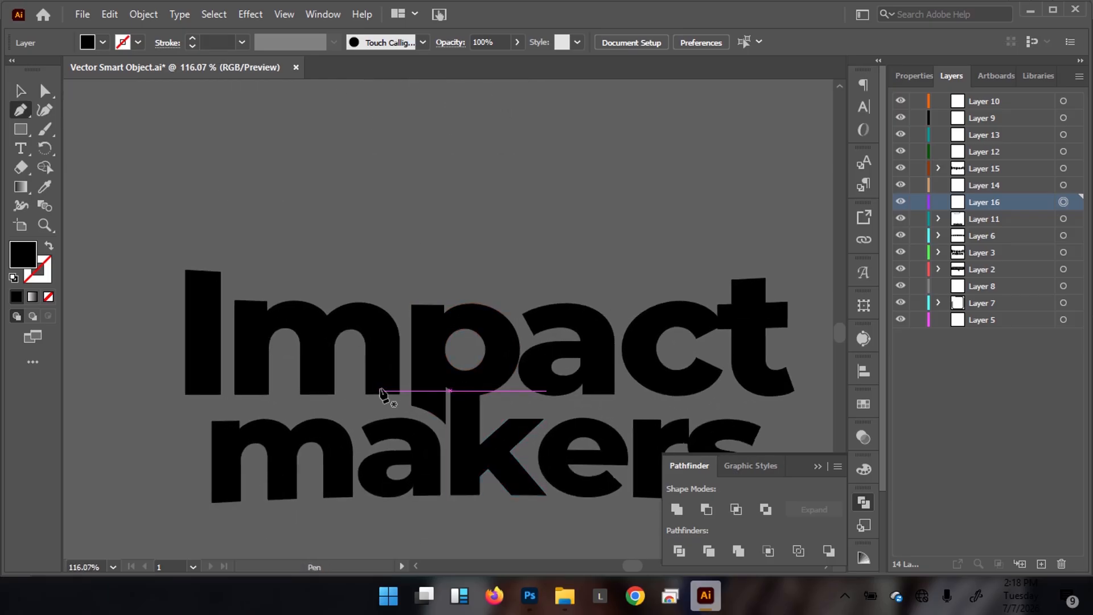
pyautogui.click(436, 395)
pyautogui.moveTo(505, 396); pyautogui.dragTo(536, 372)
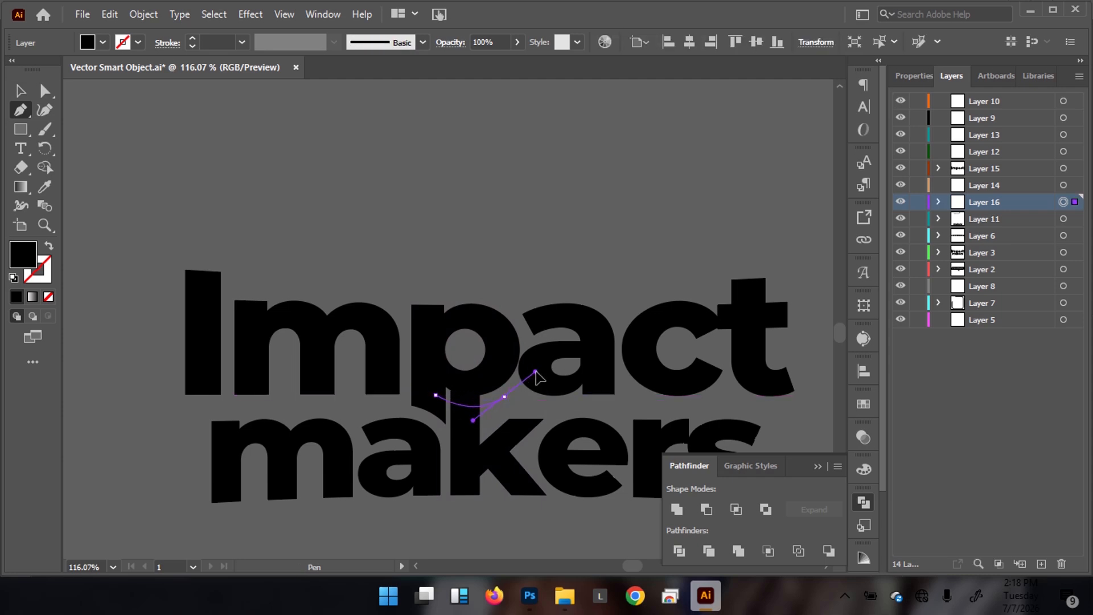
pyautogui.moveTo(522, 313); pyautogui.dragTo(502, 277)
pyautogui.moveTo(417, 310); pyautogui.dragTo(407, 332)
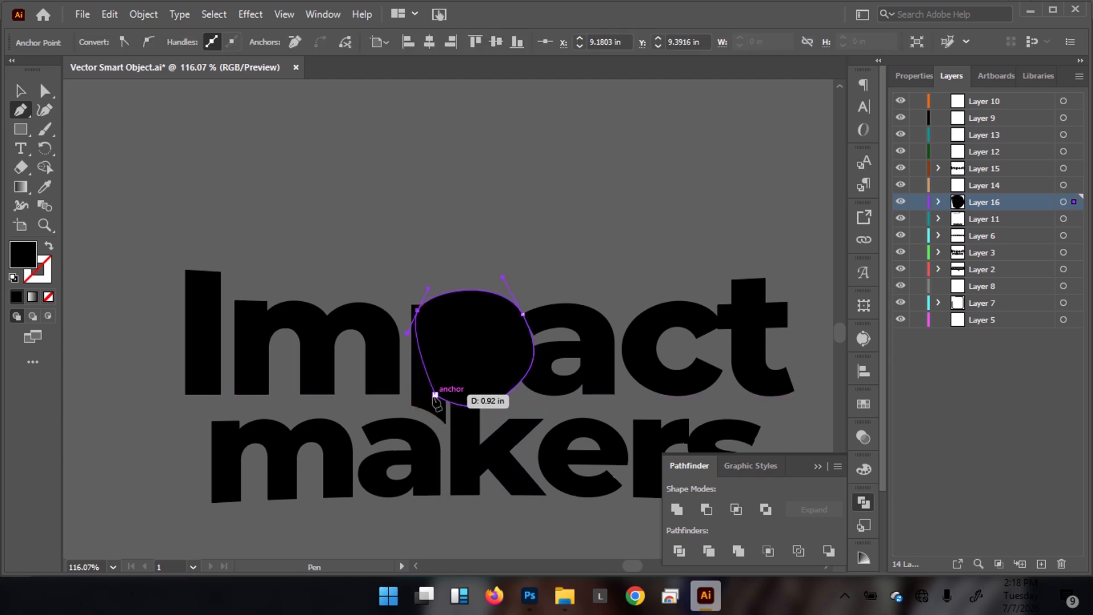
pyautogui.moveTo(435, 395); pyautogui.dragTo(471, 422)
pyautogui.press('v')
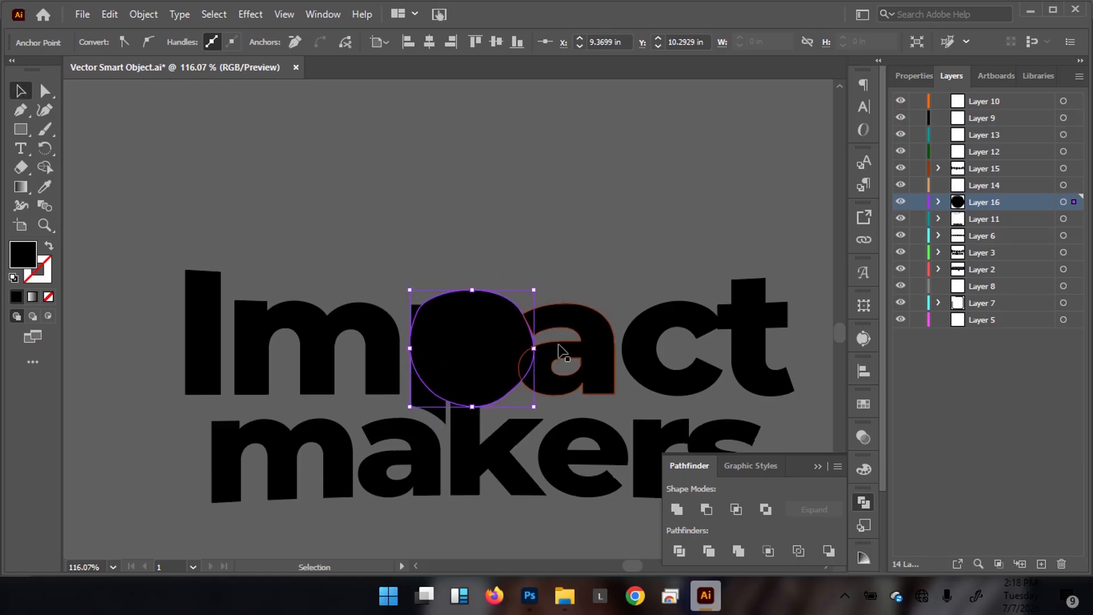
# Step: Select the rounded shape together with all the letters of "makers" and split them with the Pathfinder Divide operation
pyautogui.click(509, 346)
pyautogui.click(493, 312)
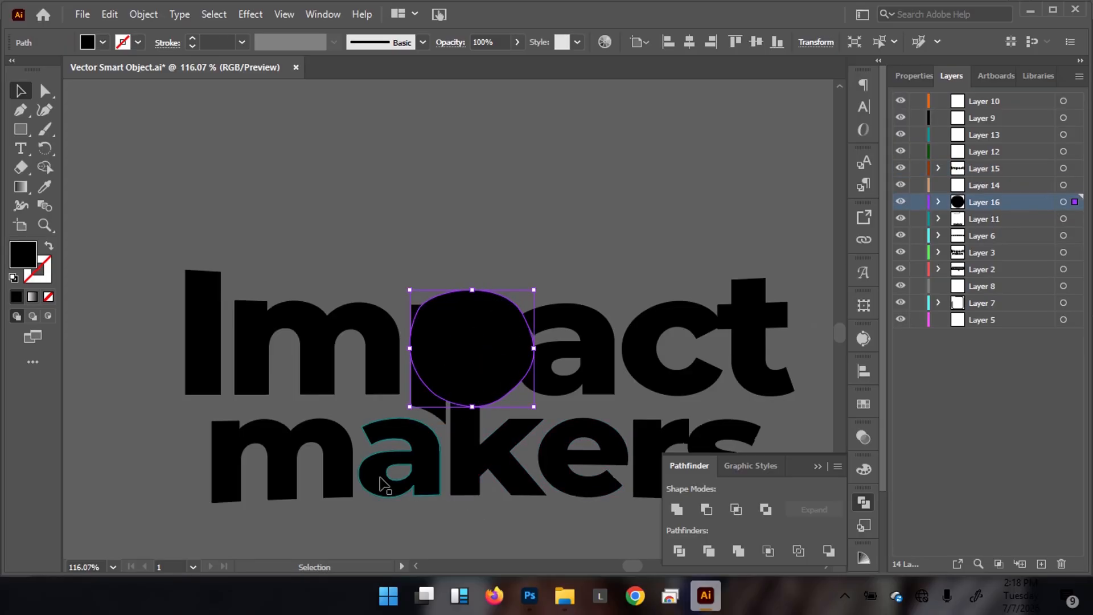
pyautogui.keyDown('shift'); pyautogui.click(353, 468); pyautogui.keyUp('shift')
pyautogui.keyDown('shift'); pyautogui.click(424, 466); pyautogui.keyUp('shift')
pyautogui.keyDown('shift'); pyautogui.click(463, 456); pyautogui.keyUp('shift')
pyautogui.keyDown('shift'); pyautogui.click(563, 466); pyautogui.keyUp('shift')
pyautogui.keyDown('shift'); pyautogui.click(654, 448); pyautogui.keyUp('shift')
pyautogui.keyDown('shift'); pyautogui.click(726, 433); pyautogui.keyUp('shift')
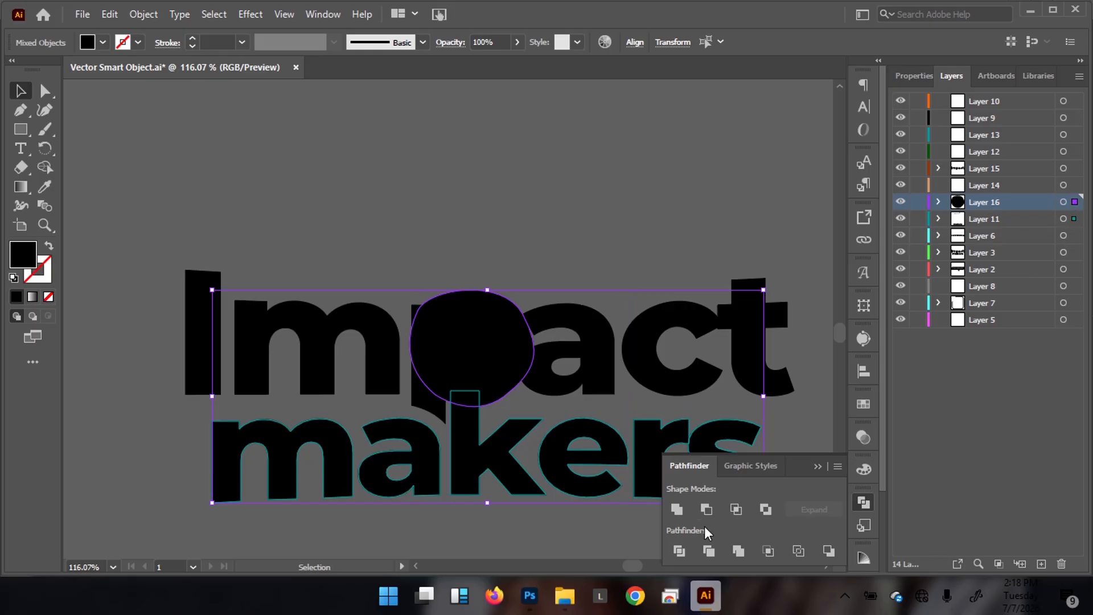
pyautogui.click(677, 552)
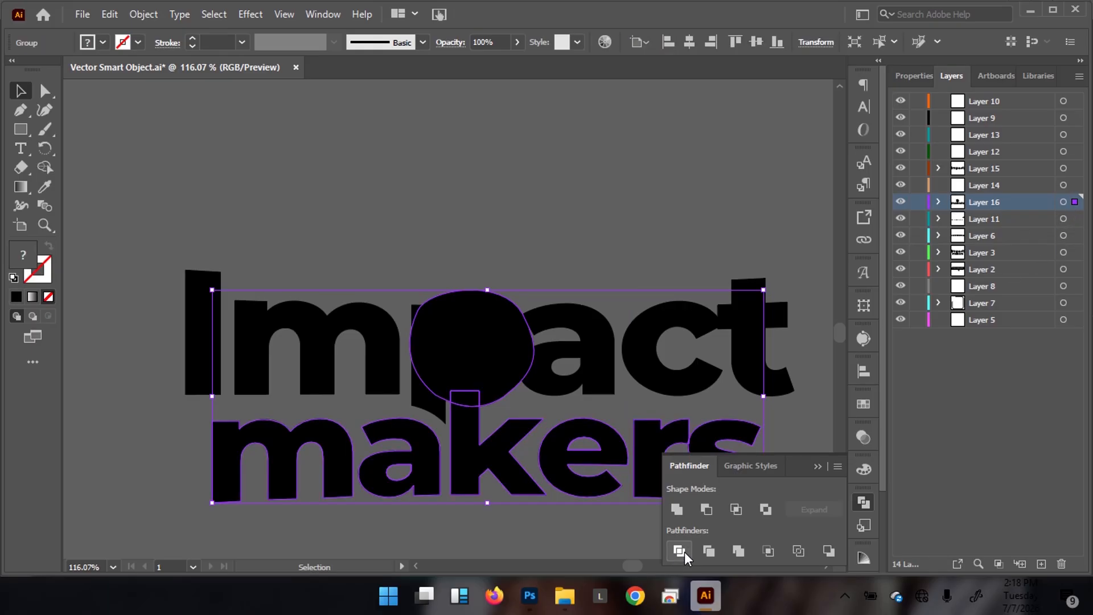
# Step: Ungroup the divided pieces and delete the rounded shape over the "p" and the overlapping tip of the "k" stem
pyautogui.click(821, 469)
pyautogui.click(912, 75)
pyautogui.click(911, 518)
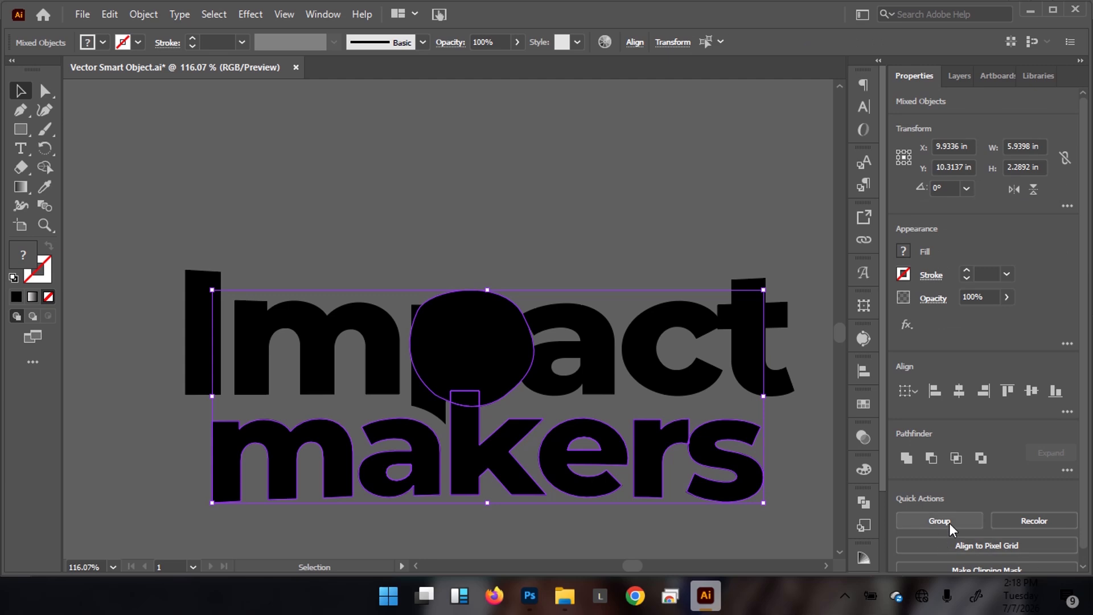
pyautogui.click(437, 179)
pyautogui.scroll(2, 466, 404)
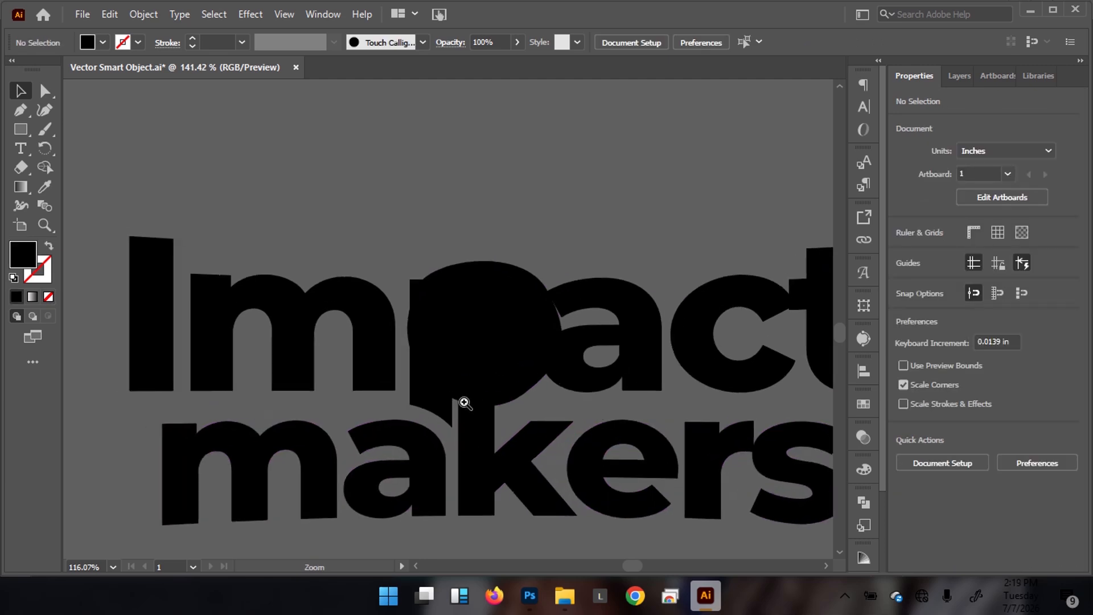
pyautogui.click(534, 392)
pyautogui.press('Delete')
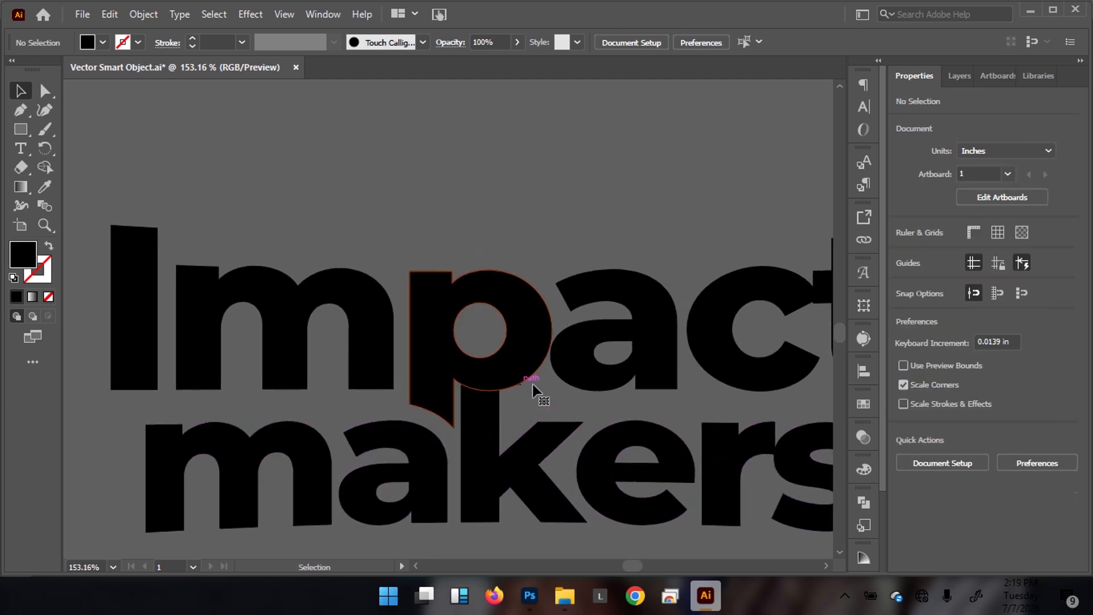
pyautogui.click(479, 403)
pyautogui.press('Delete')
# Step: Add the text "CONFERENCE" in Montserrat ExtraBold below the "Impact makers" lettering
pyautogui.moveTo(367, 176); pyautogui.dragTo(684, 489)
pyautogui.click(603, 93)
pyautogui.moveTo(612, 276); pyautogui.dragTo(336, 324)
pyautogui.moveTo(484, 279); pyautogui.dragTo(418, 310)
pyautogui.moveTo(518, 295); pyautogui.dragTo(409, 359)
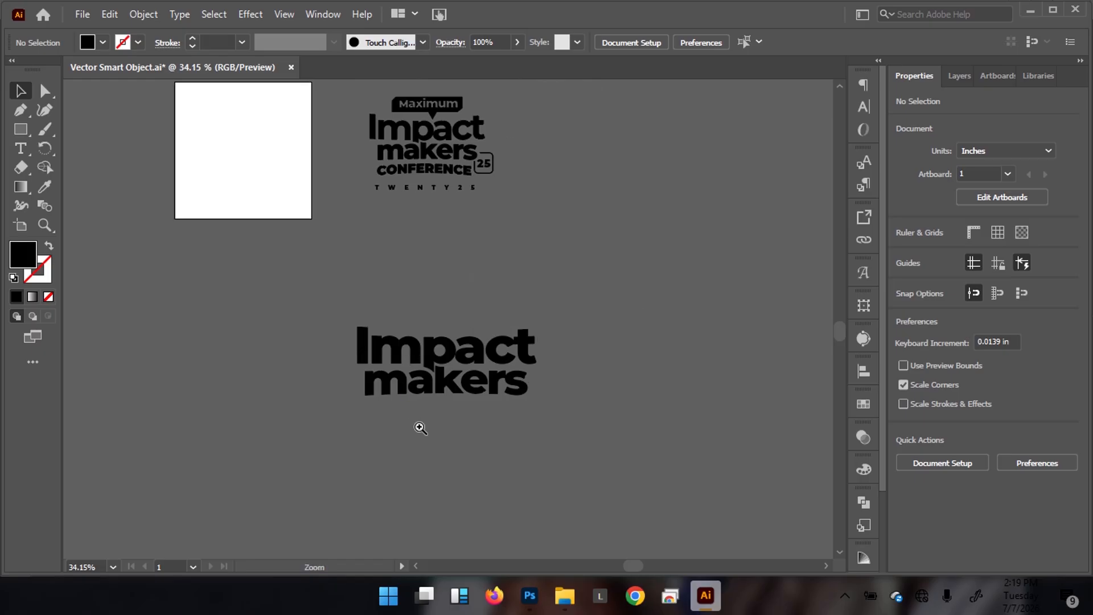
pyautogui.moveTo(421, 428); pyautogui.dragTo(504, 411)
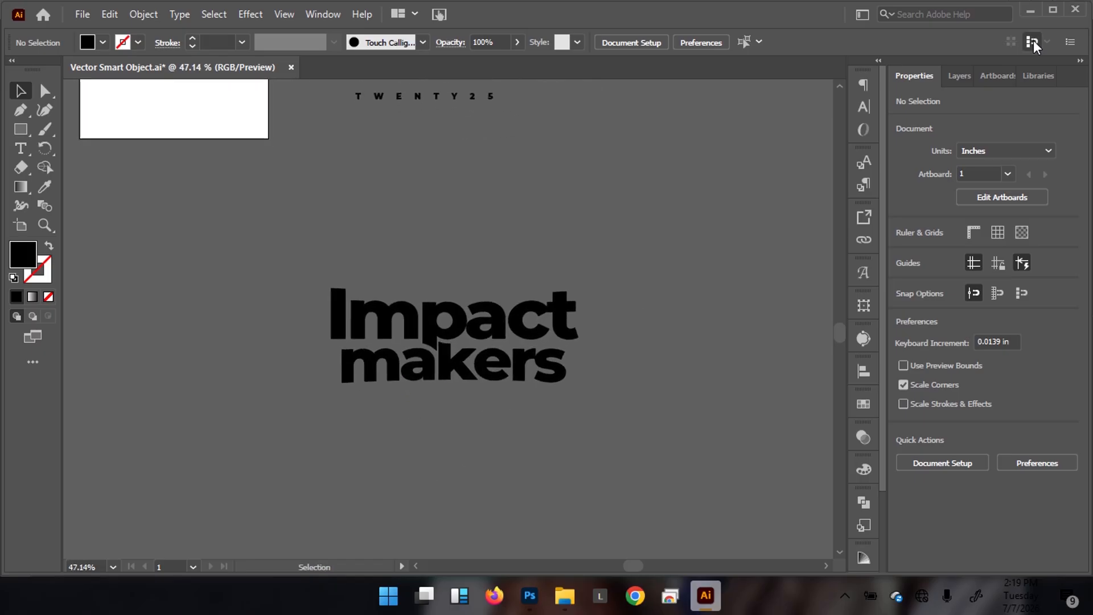
pyautogui.press('t')
pyautogui.click(320, 452)
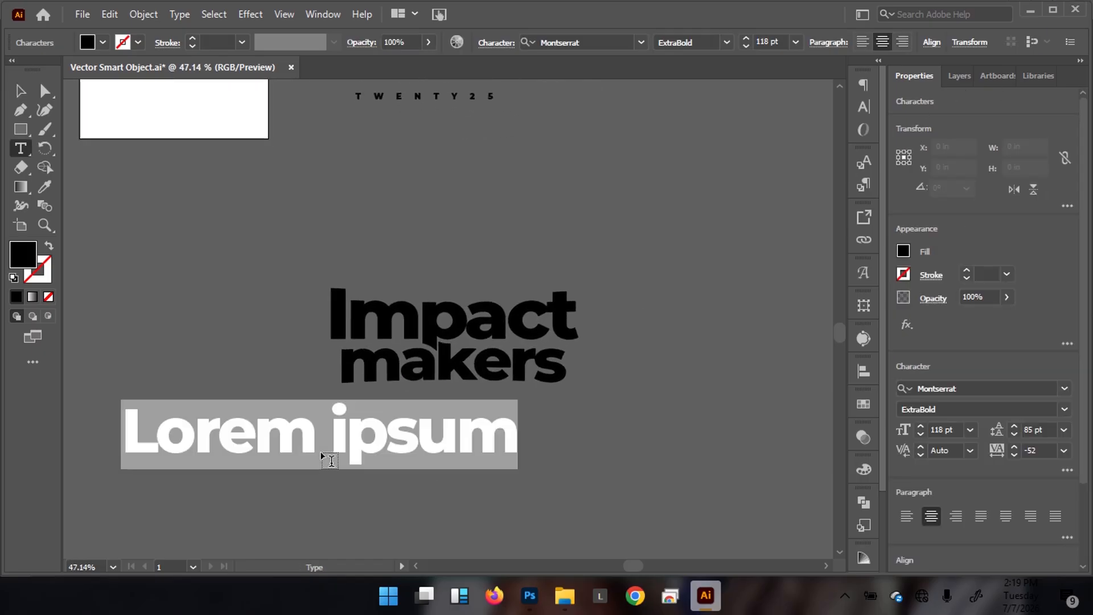
pyautogui.write('CON')
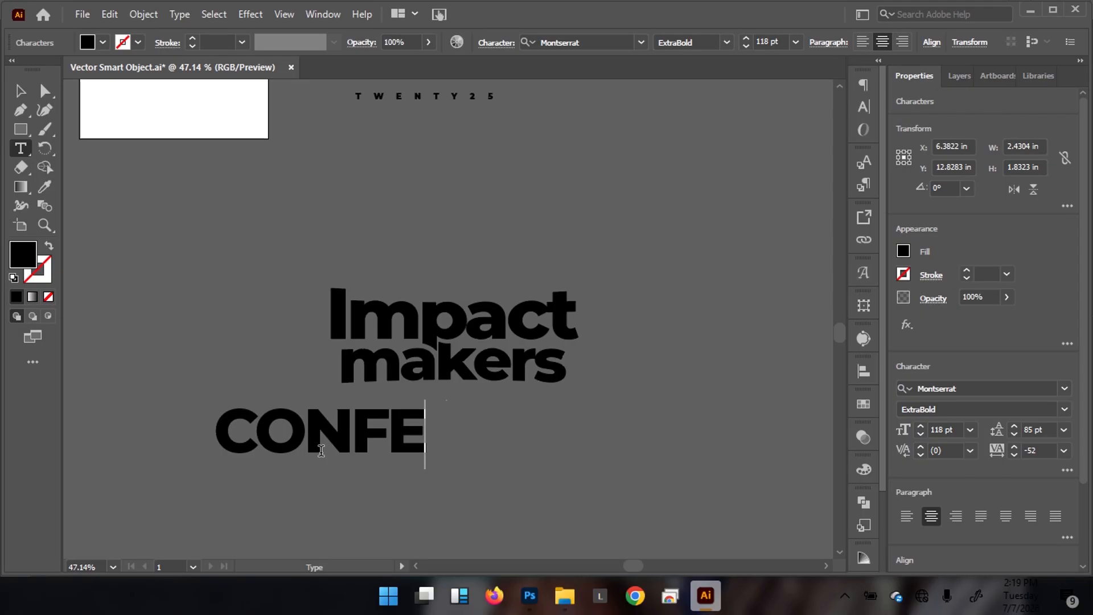
pyautogui.write('RENCE')
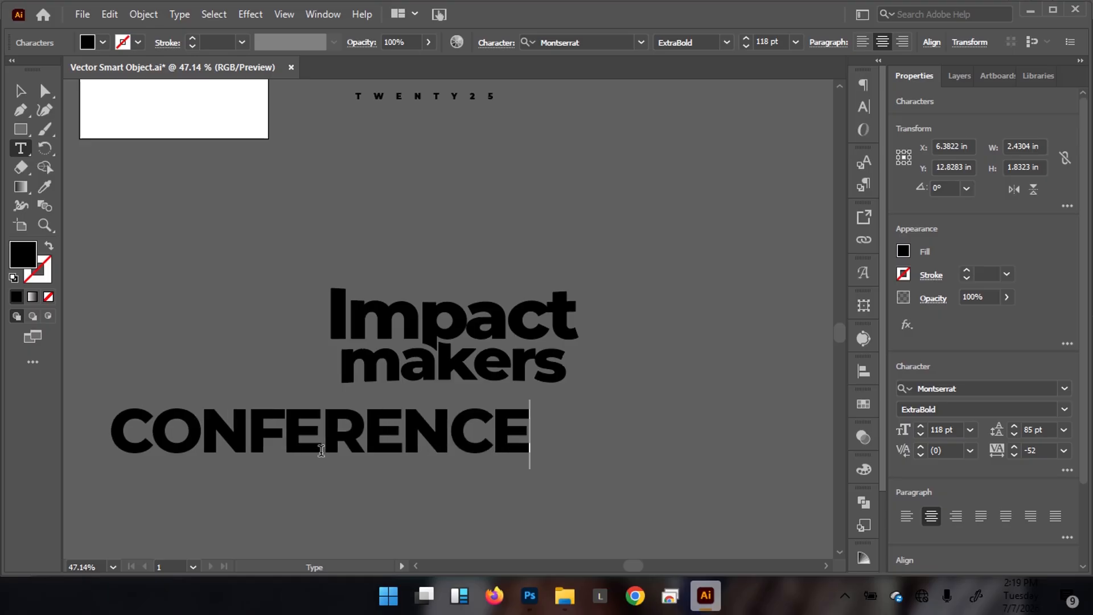
pyautogui.press('Escape')
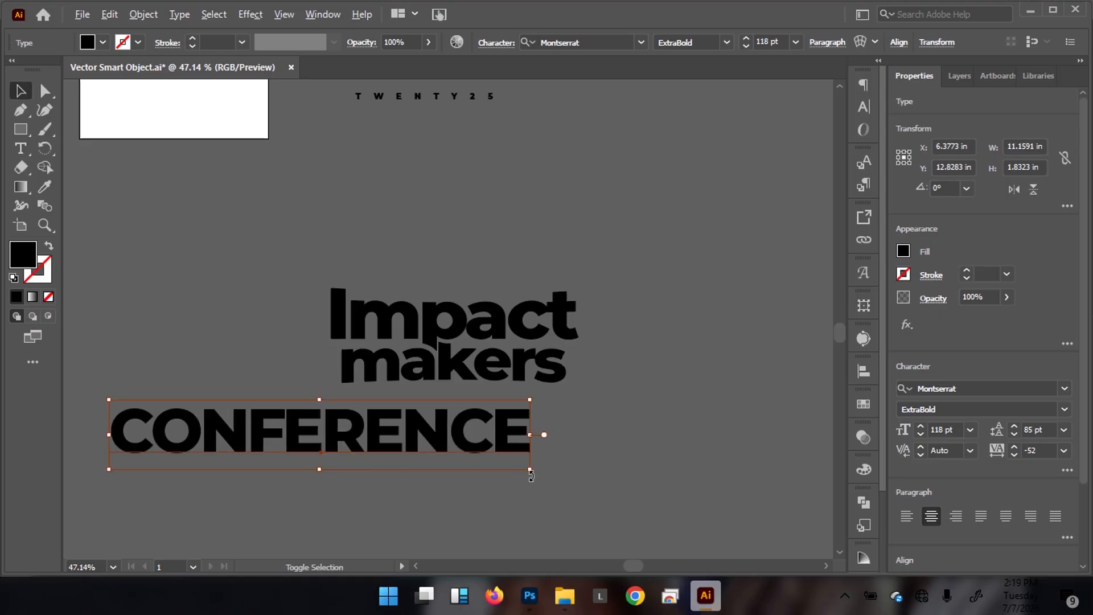
# Step: Scale the "CONFERENCE" text down to about 45.3 pt and place it centred just beneath "makers"
pyautogui.moveTo(532, 472); pyautogui.dragTo(418, 450)
pyautogui.moveTo(313, 437); pyautogui.dragTo(428, 425)
pyautogui.hotkey('ctrl', 'space')
pyautogui.moveTo(511, 390); pyautogui.dragTo(473, 459)
pyautogui.moveTo(506, 418)
pyautogui.mouseDown()
pyautogui.moveTo(521, 410)
pyautogui.moveTo(547, 432)
pyautogui.moveTo(504, 422)
pyautogui.mouseUp()
pyautogui.moveTo(480, 417); pyautogui.dragTo(484, 412)
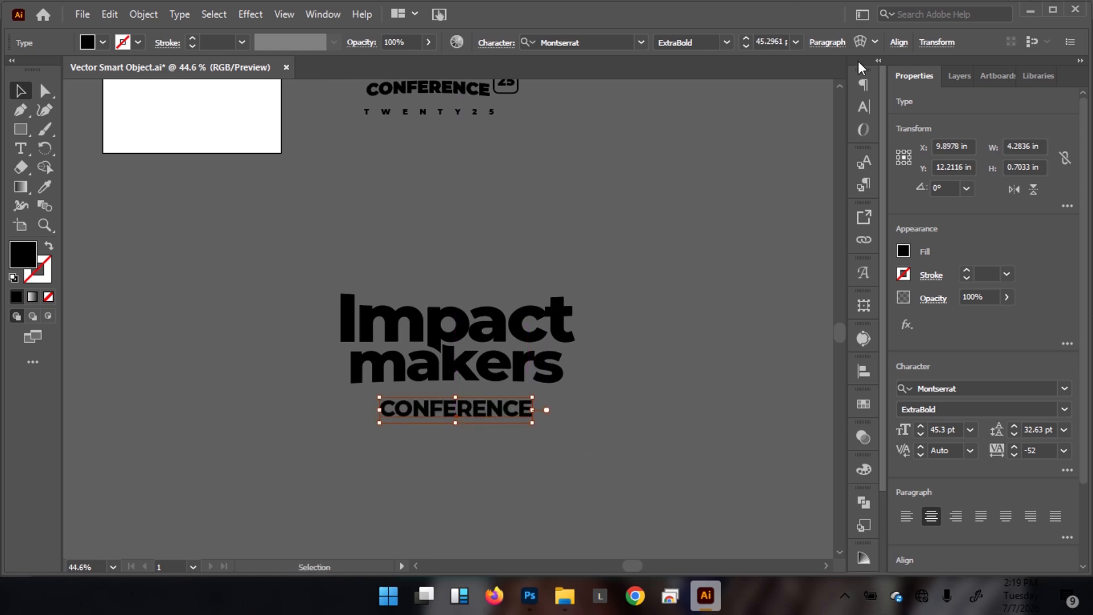
# Step: Warp the "CONFERENCE" text with the horizontal Arch style at a 5% bend
pyautogui.click(860, 41)
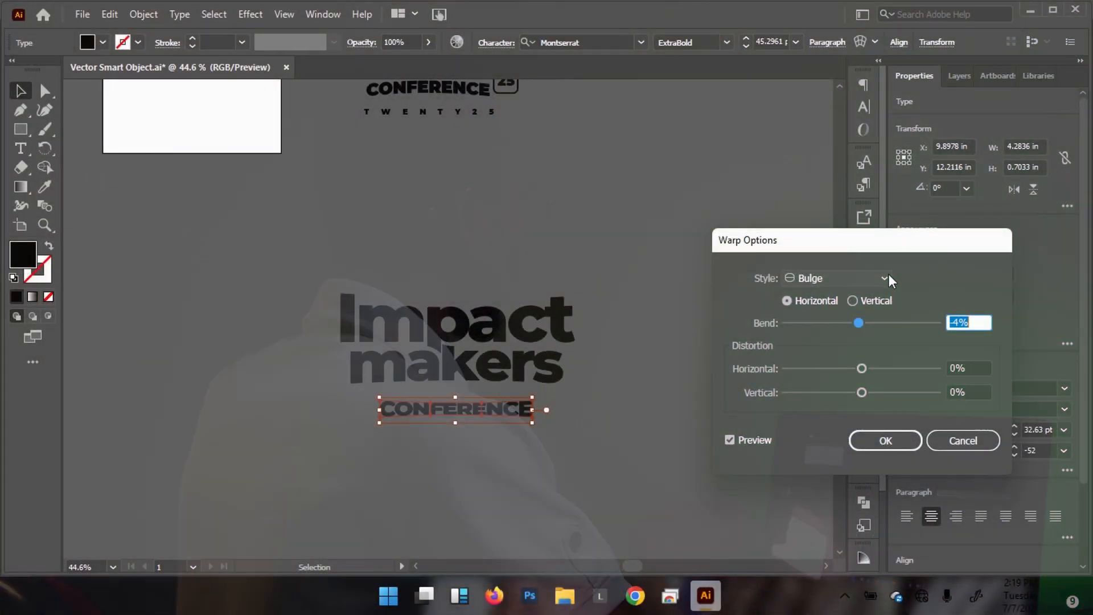
pyautogui.click(850, 278)
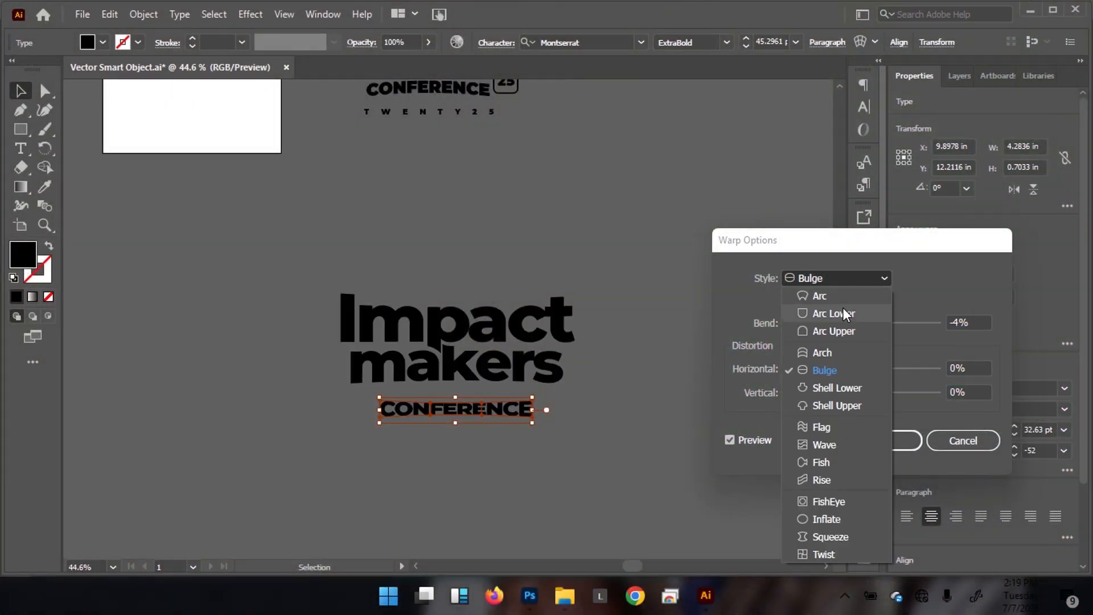
pyautogui.click(832, 355)
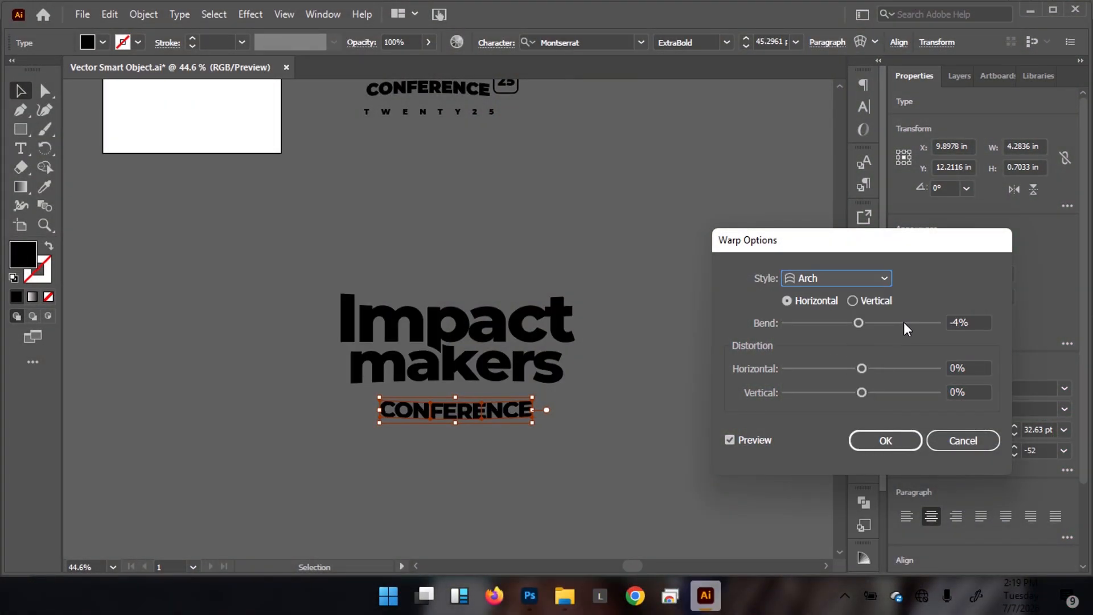
pyautogui.click(866, 322)
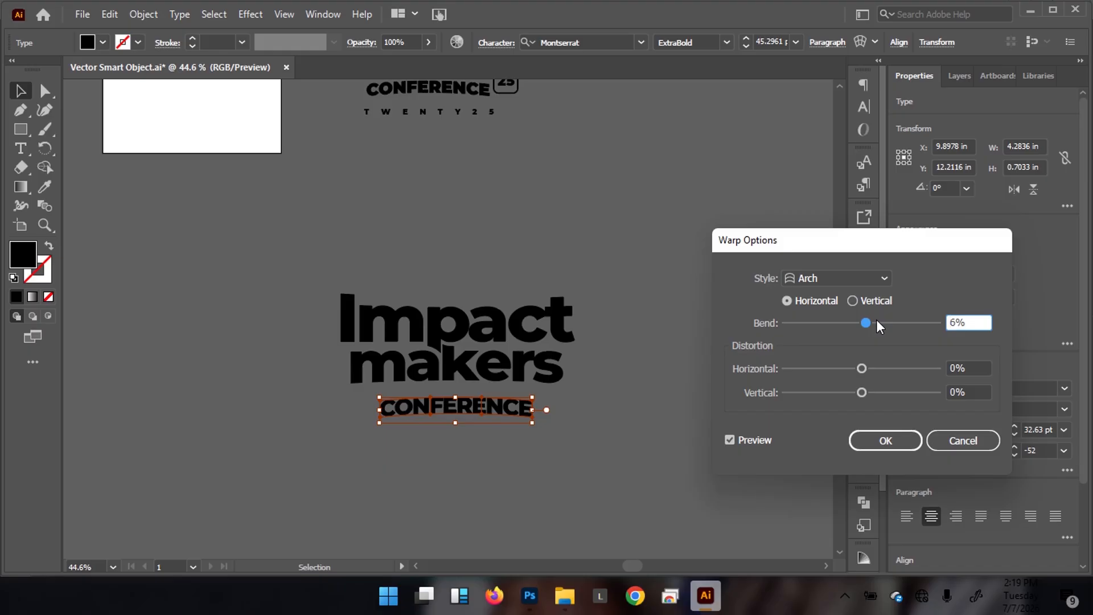
pyautogui.click(867, 323)
pyautogui.moveTo(869, 323); pyautogui.dragTo(866, 324)
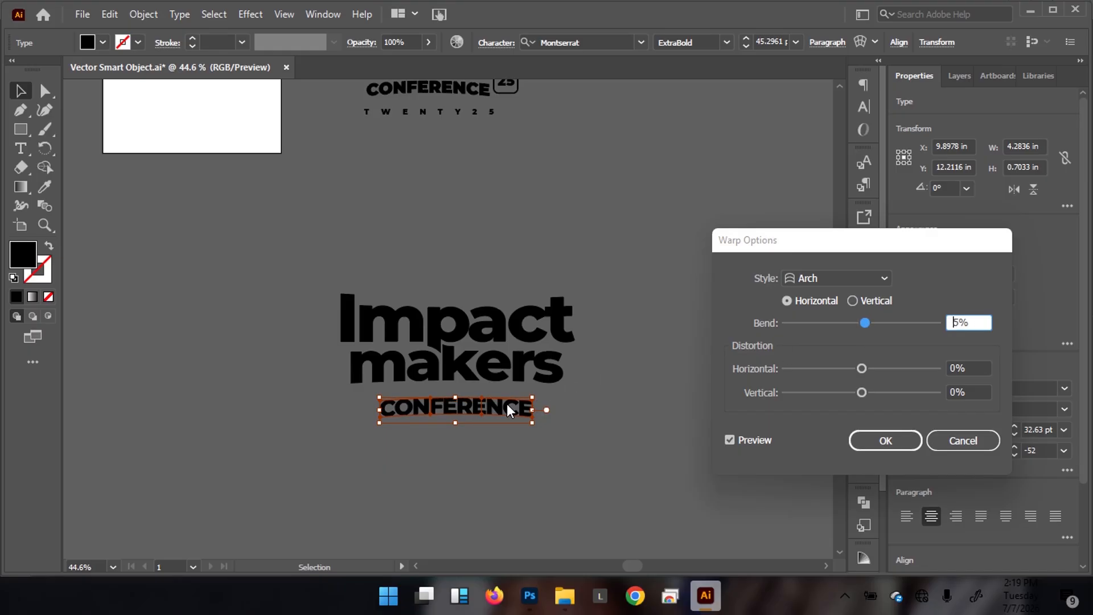
pyautogui.click(910, 438)
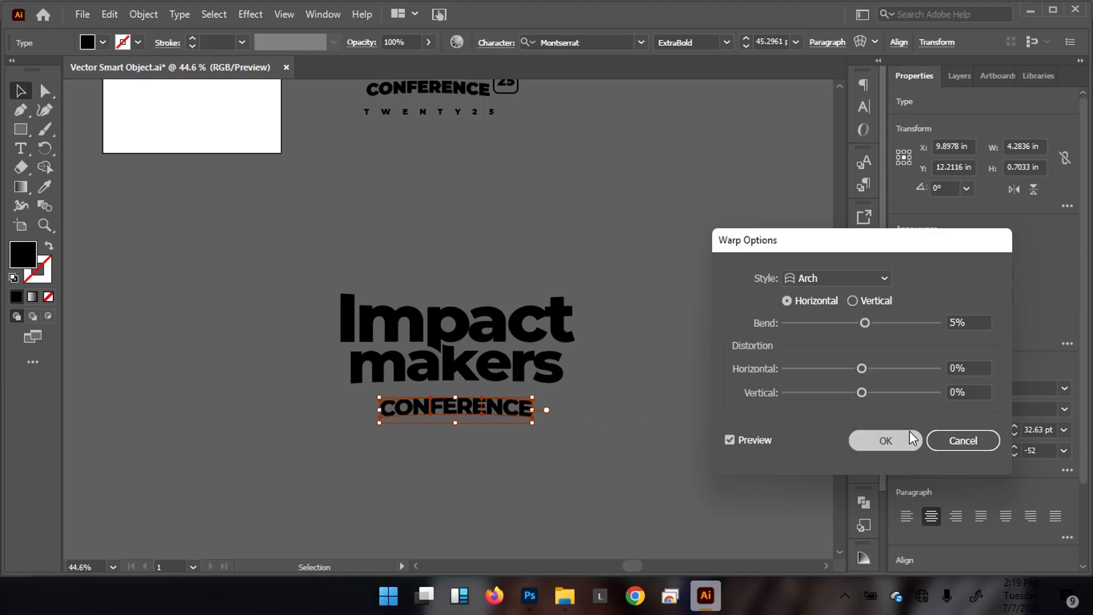
# Step: Scale the warped "CONFERENCE" text up slightly and set it closer beneath "makers"
pyautogui.click(615, 434)
pyautogui.moveTo(499, 394); pyautogui.dragTo(460, 397)
pyautogui.moveTo(531, 410)
pyautogui.mouseDown()
pyautogui.moveTo(555, 418)
pyautogui.moveTo(539, 418)
pyautogui.mouseUp()
pyautogui.click(617, 456)
pyautogui.moveTo(587, 328); pyautogui.dragTo(485, 333)
# Step: With the empty Layer 17 targeted, set the drawing colours to no fill and a 1 pt black stroke sampled from the lettering
pyautogui.click(961, 77)
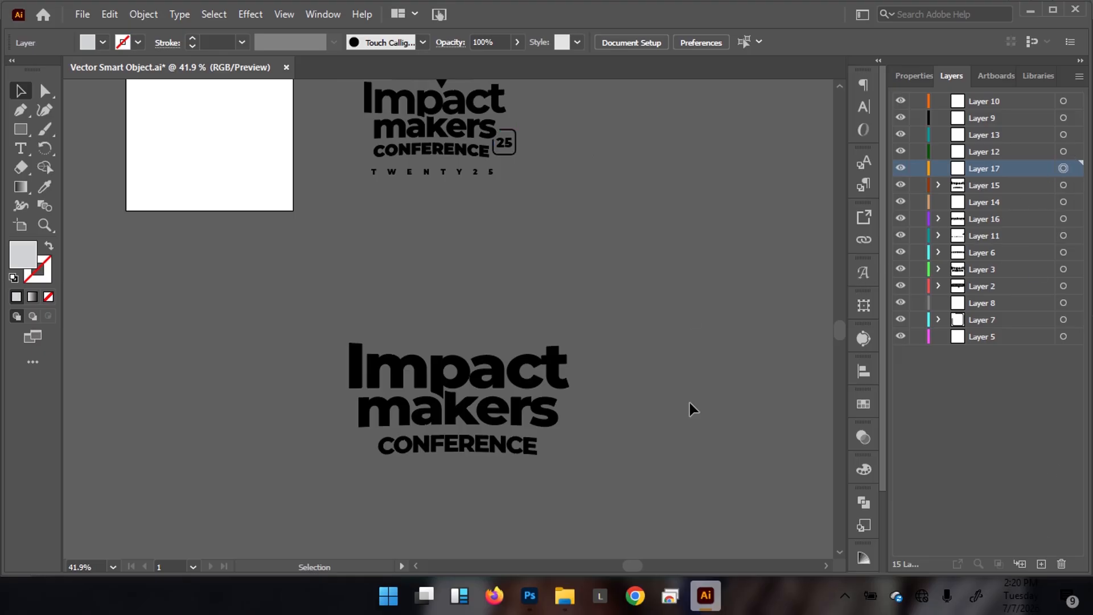
pyautogui.press('u')
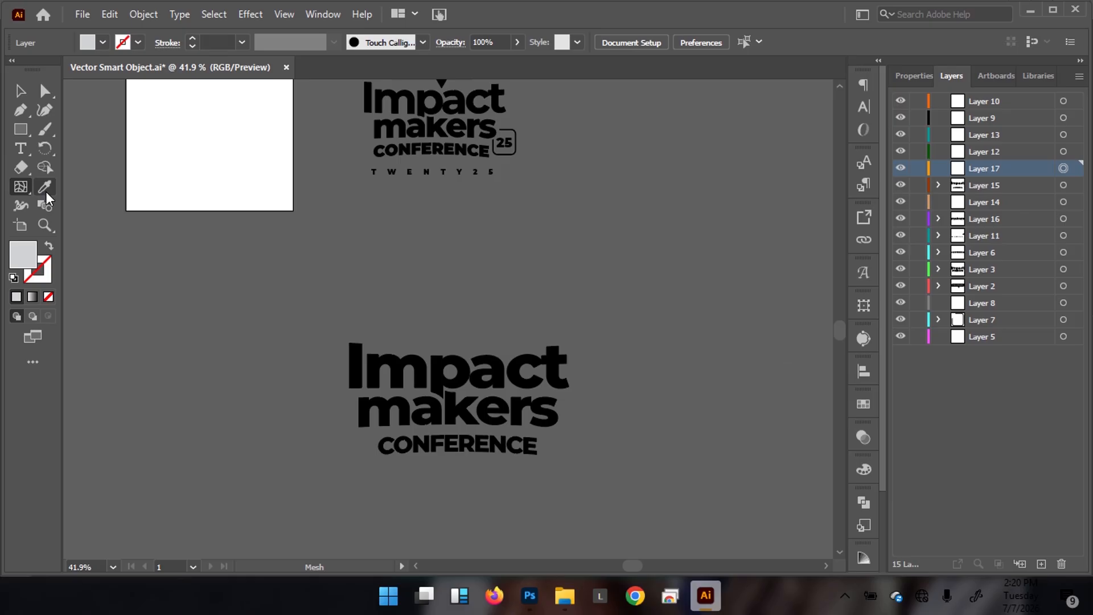
pyautogui.click(22, 131)
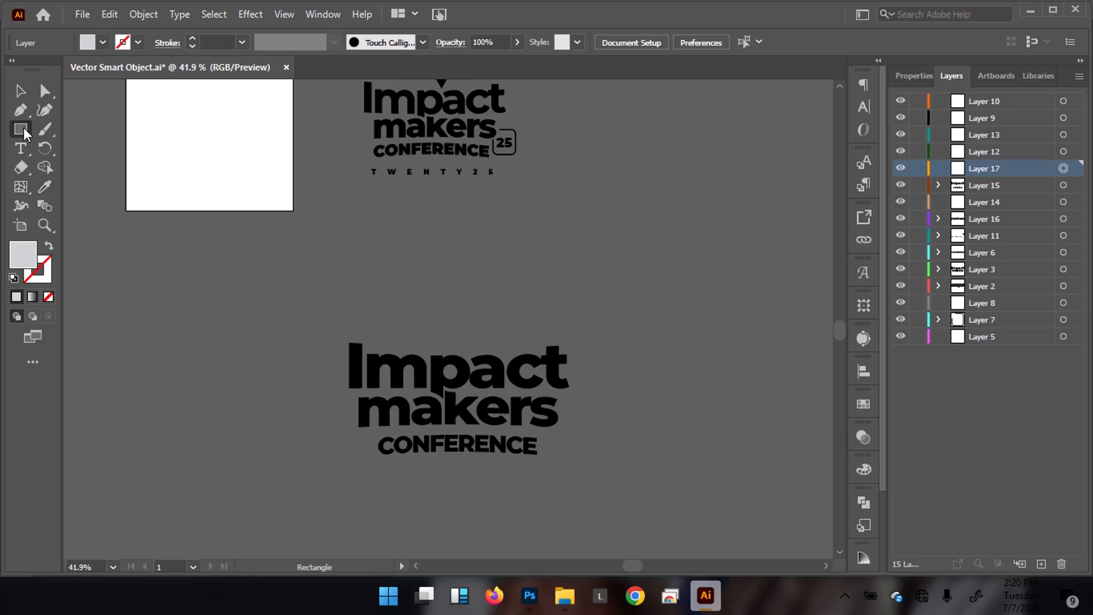
pyautogui.click(49, 247)
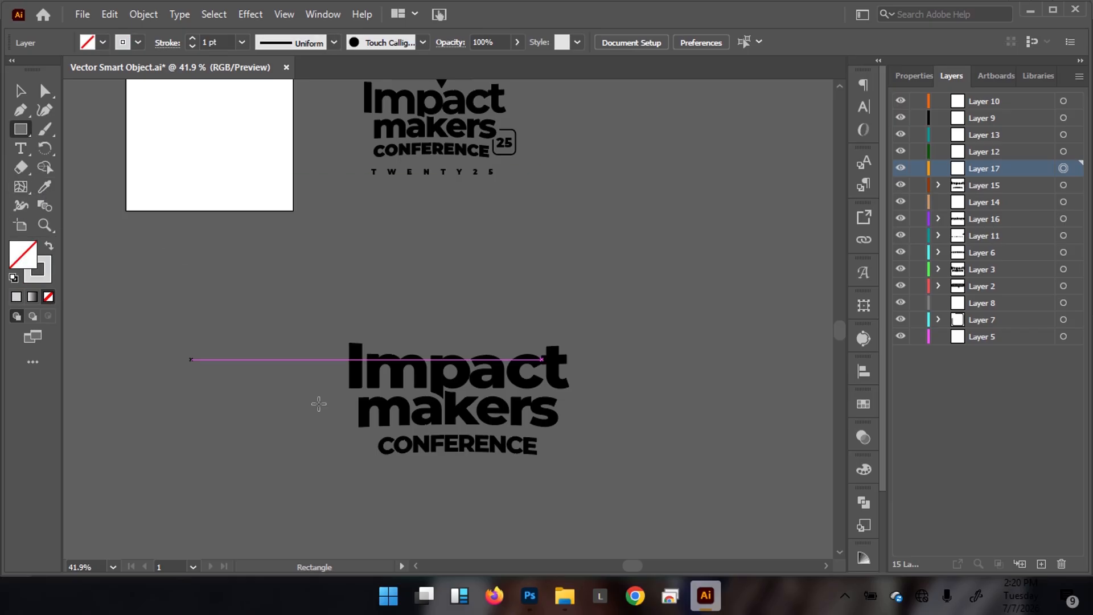
pyautogui.press('i')
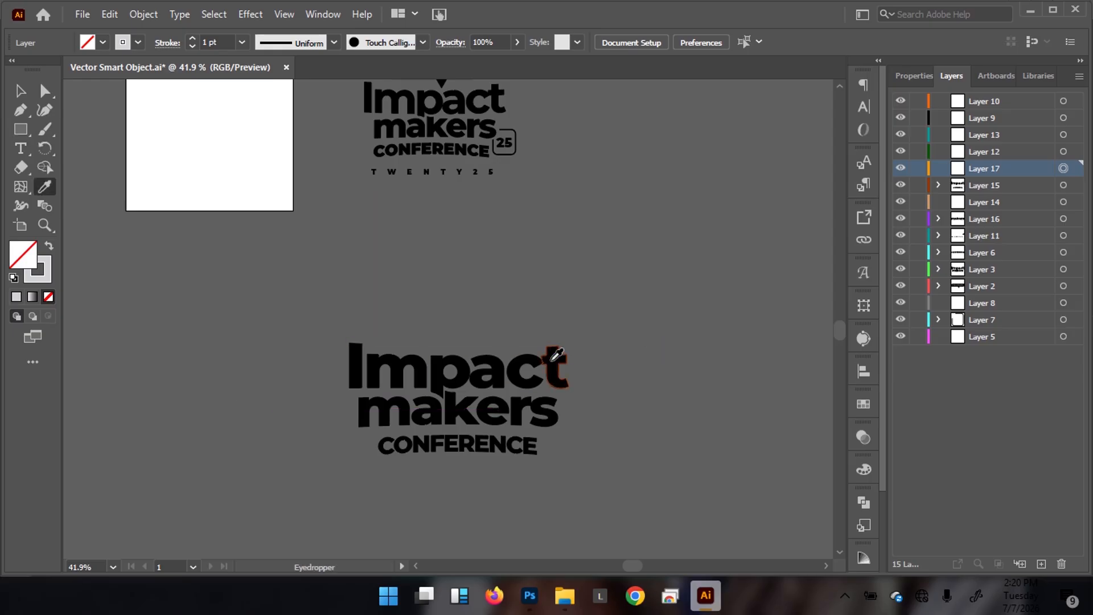
pyautogui.click(517, 357)
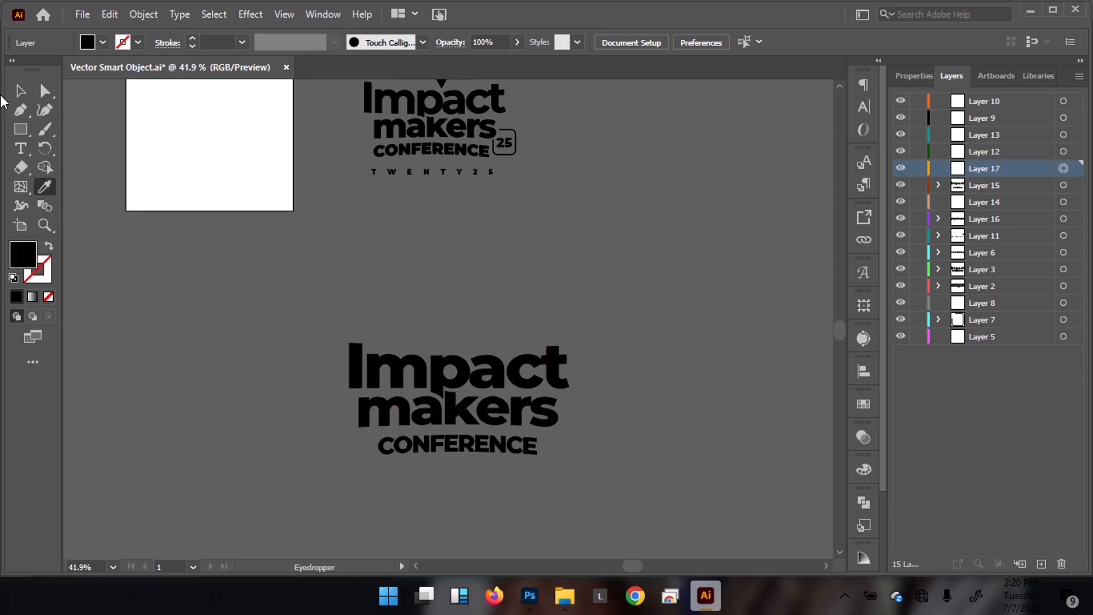
pyautogui.click(50, 247)
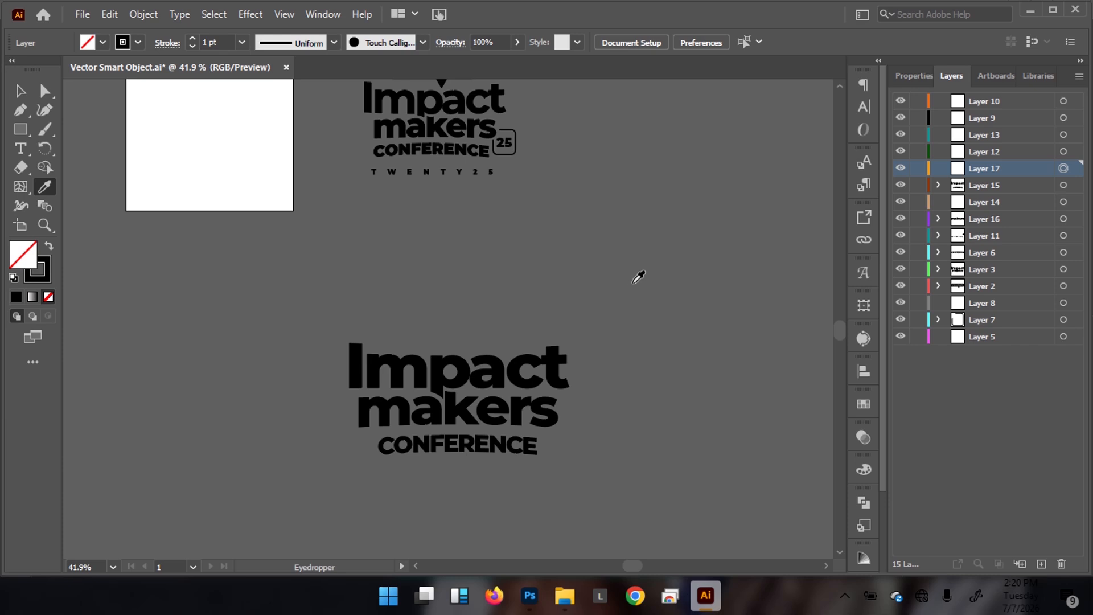
pyautogui.hotkey('shift', 'x')
pyautogui.hotkey('shift', 'x')
# Step: Draw a small square outline at the lower right of "makers" and round its corners
pyautogui.click(561, 417)
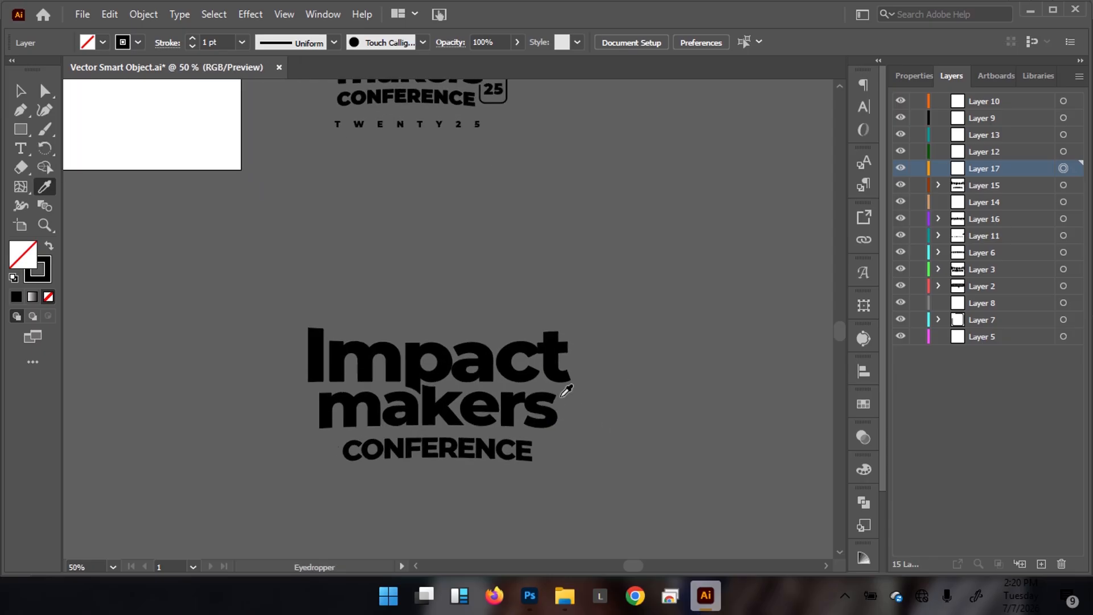
pyautogui.press('v')
pyautogui.press('m')
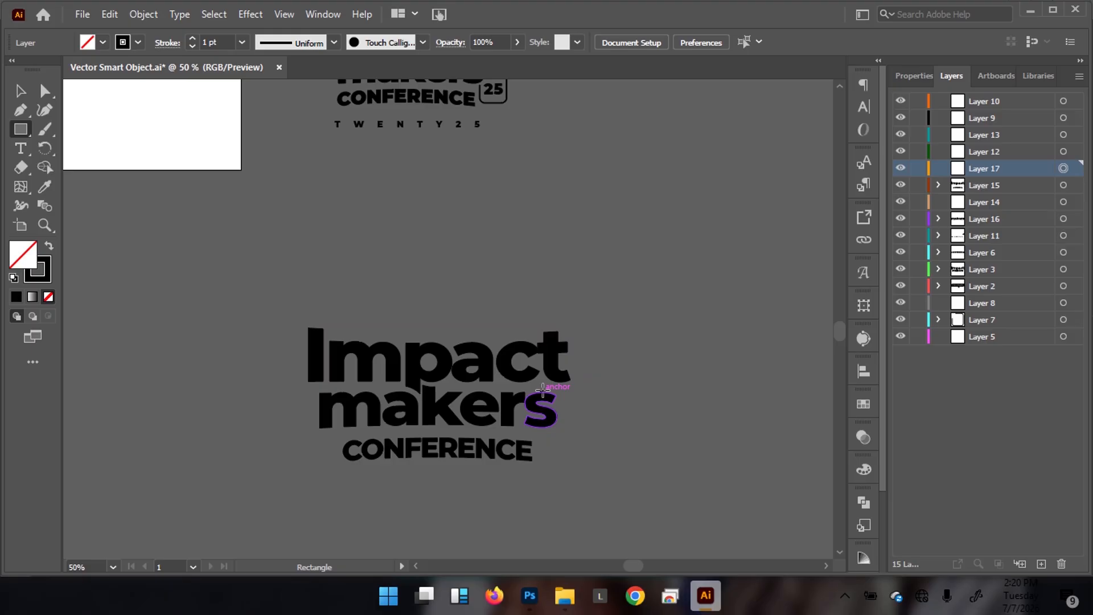
pyautogui.moveTo(556, 395); pyautogui.dragTo(589, 449)
pyautogui.hotkey('ctrl', 'space')
pyautogui.moveTo(566, 405); pyautogui.dragTo(528, 366)
pyautogui.moveTo(613, 406); pyautogui.dragTo(610, 406)
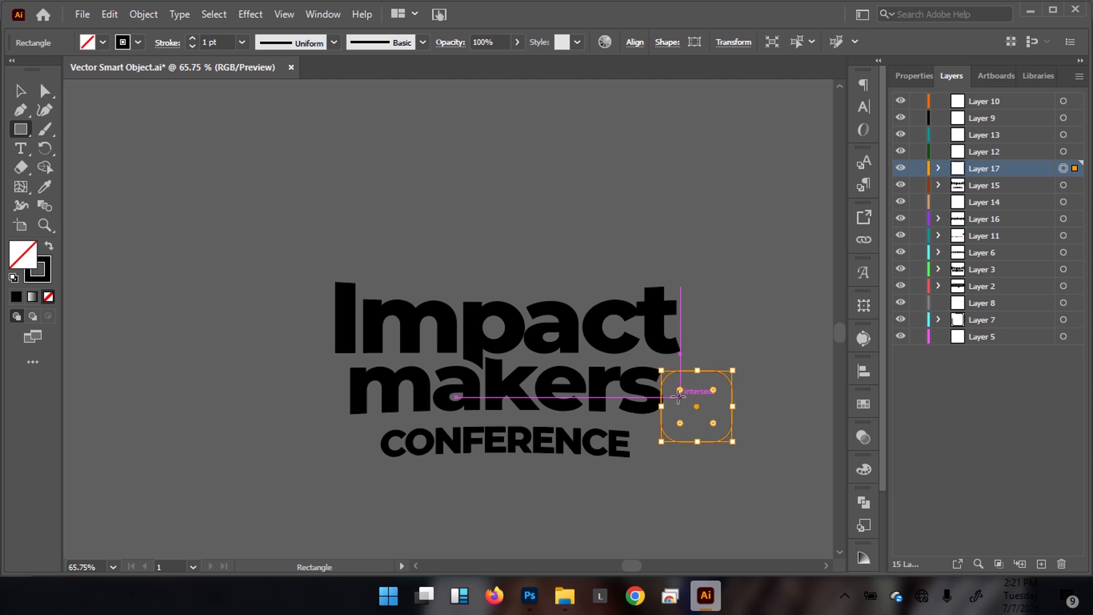
# Step: Move the rounded square slightly up and left over the end of the "s" and set its stroke to 3 pt
pyautogui.press('v')
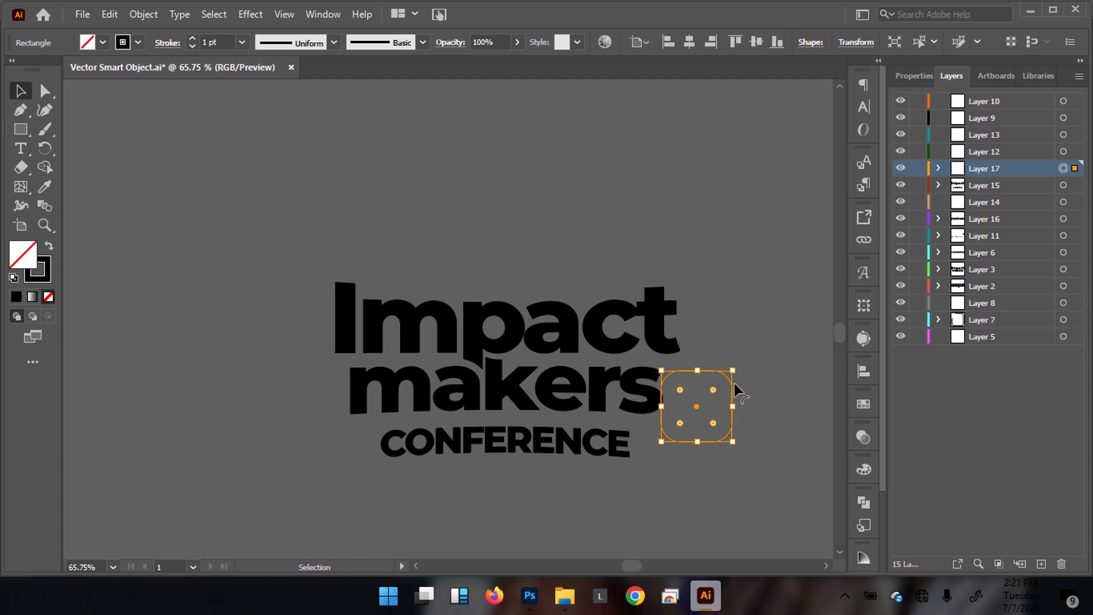
pyautogui.click(712, 313)
pyautogui.moveTo(719, 370); pyautogui.dragTo(505, 378)
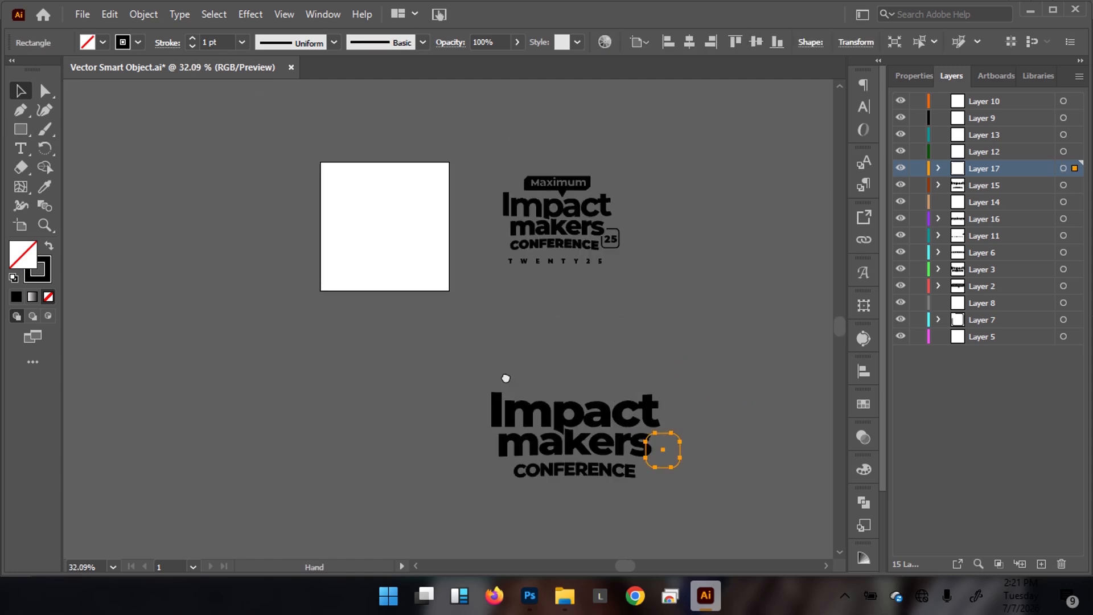
pyautogui.click(193, 37)
pyautogui.click(193, 38)
pyautogui.click(704, 245)
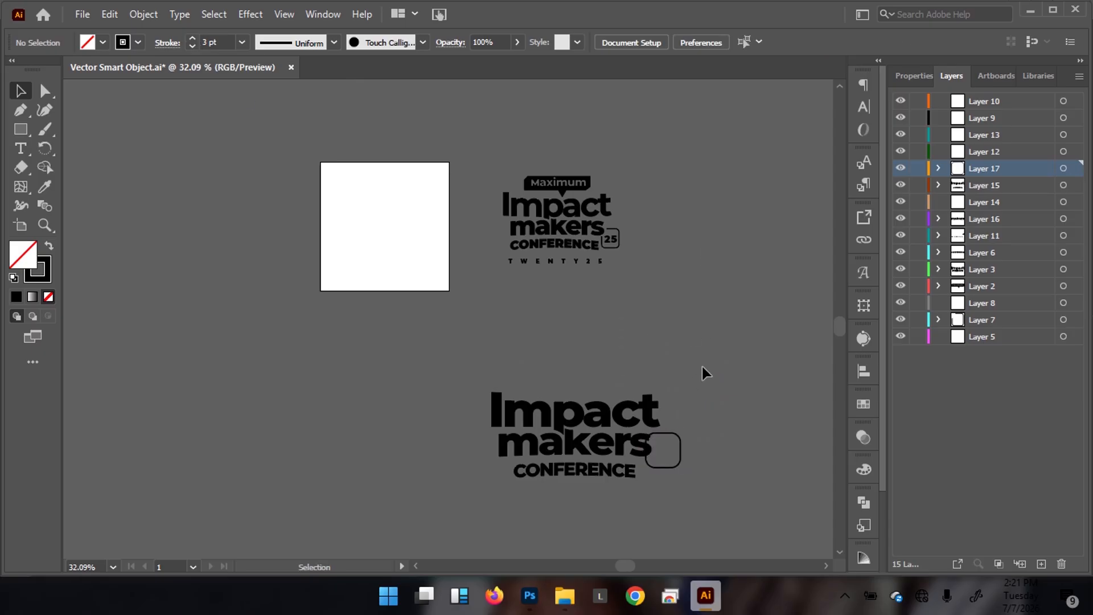
pyautogui.moveTo(685, 441); pyautogui.dragTo(559, 387)
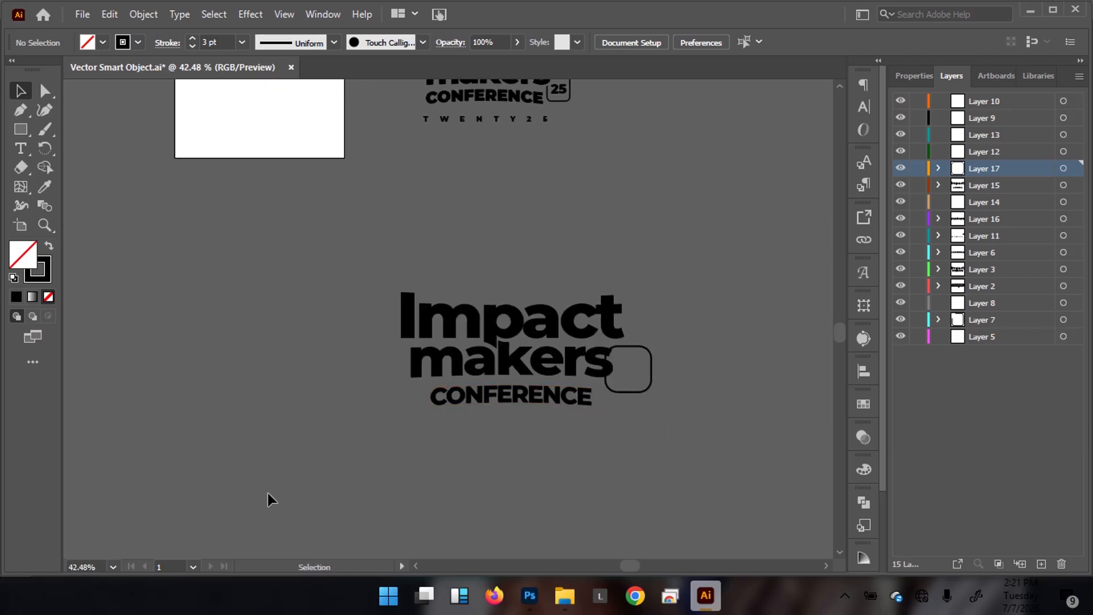
# Step: Add the text "25" in Montserrat ExtraBold and fit it inside the rounded square at about 48.5 pt
pyautogui.press('t')
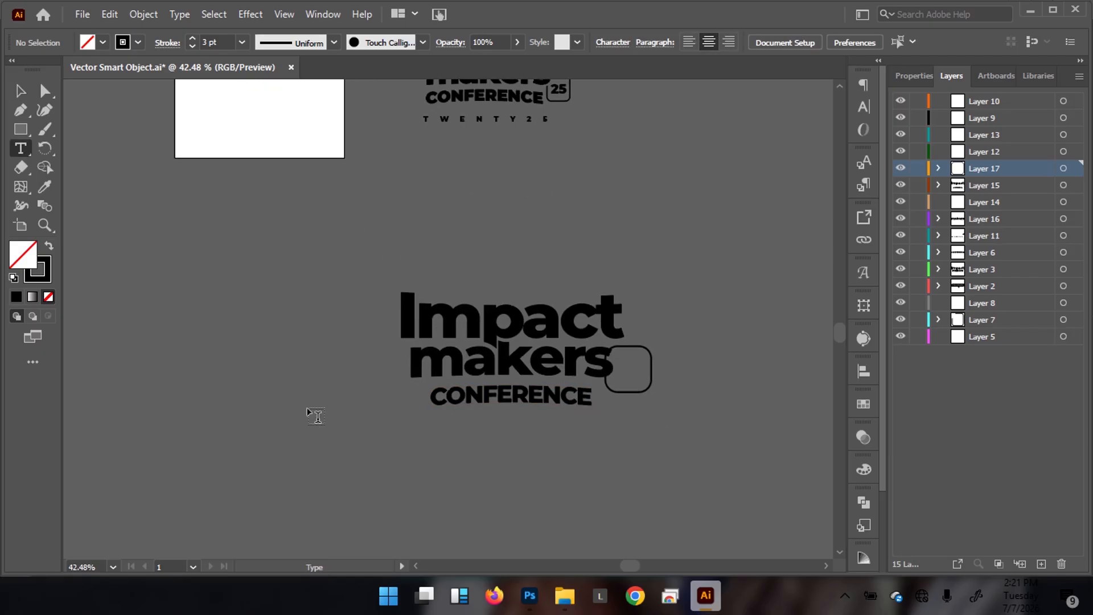
pyautogui.click(313, 483)
pyautogui.write('25')
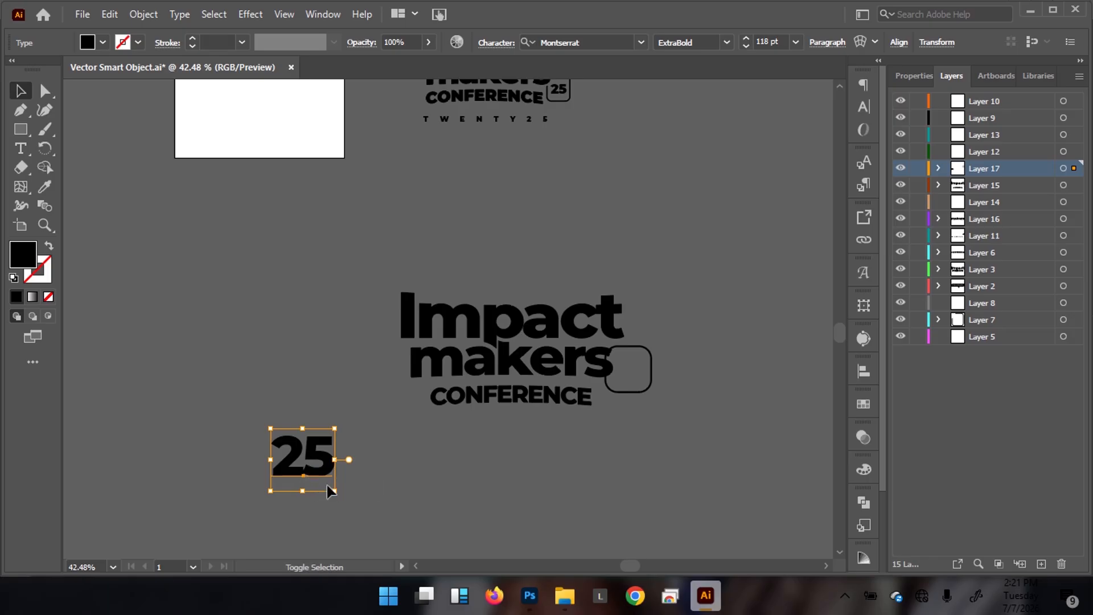
pyautogui.moveTo(333, 491); pyautogui.dragTo(630, 373)
pyautogui.scroll(5, 638, 375)
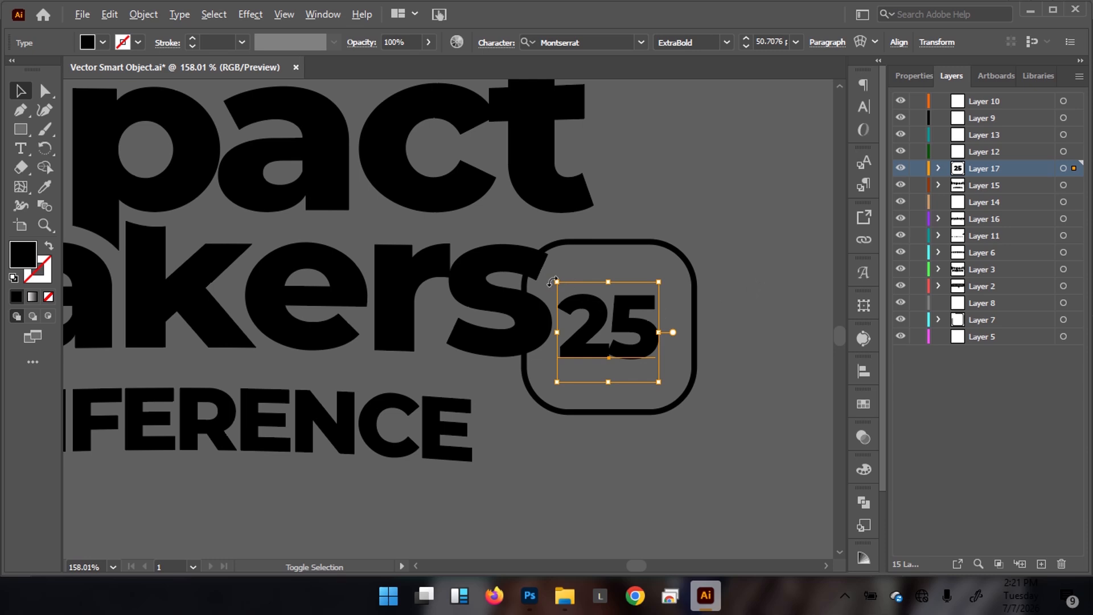
pyautogui.moveTo(556, 281); pyautogui.dragTo(569, 284)
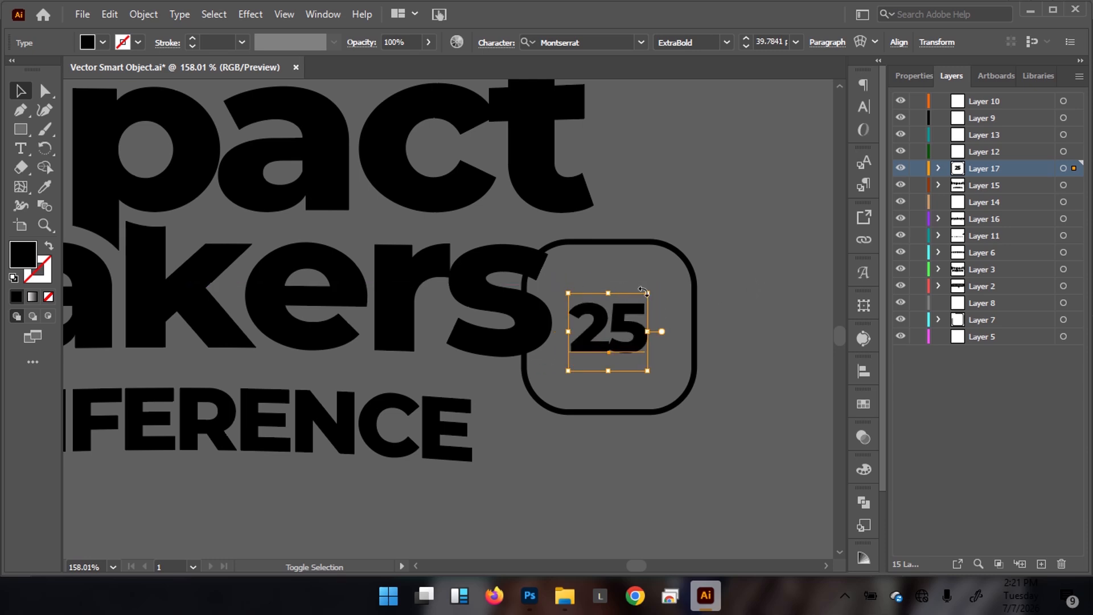
pyautogui.moveTo(649, 291); pyautogui.dragTo(666, 281)
pyautogui.scroll(-5, 318, 352)
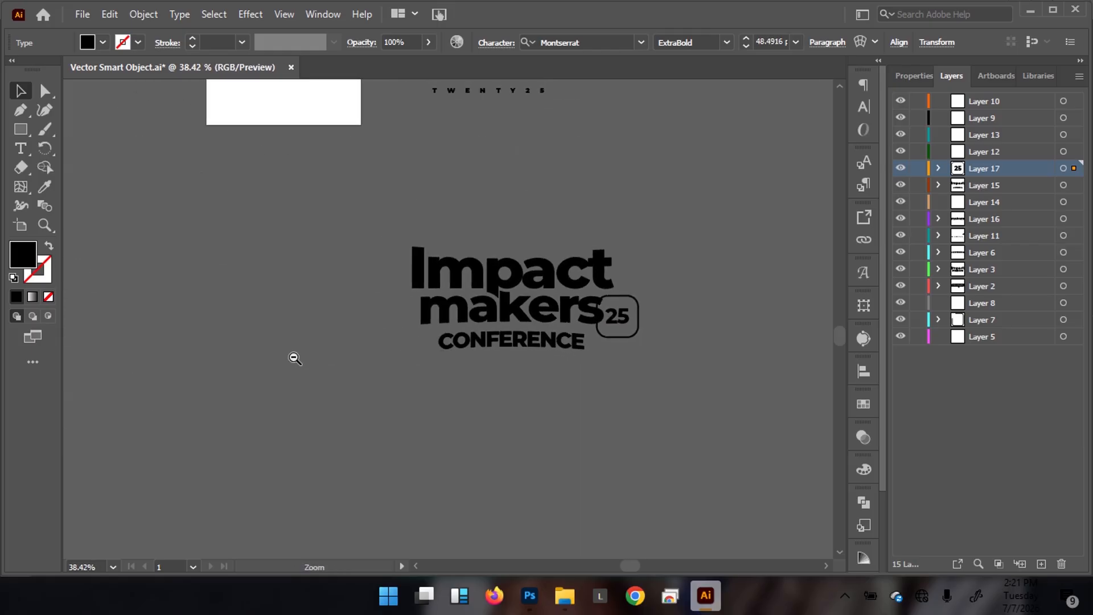
# Step: Set the tracking of the "25" text to 0
pyautogui.moveTo(493, 264); pyautogui.dragTo(385, 317)
pyautogui.click(913, 76)
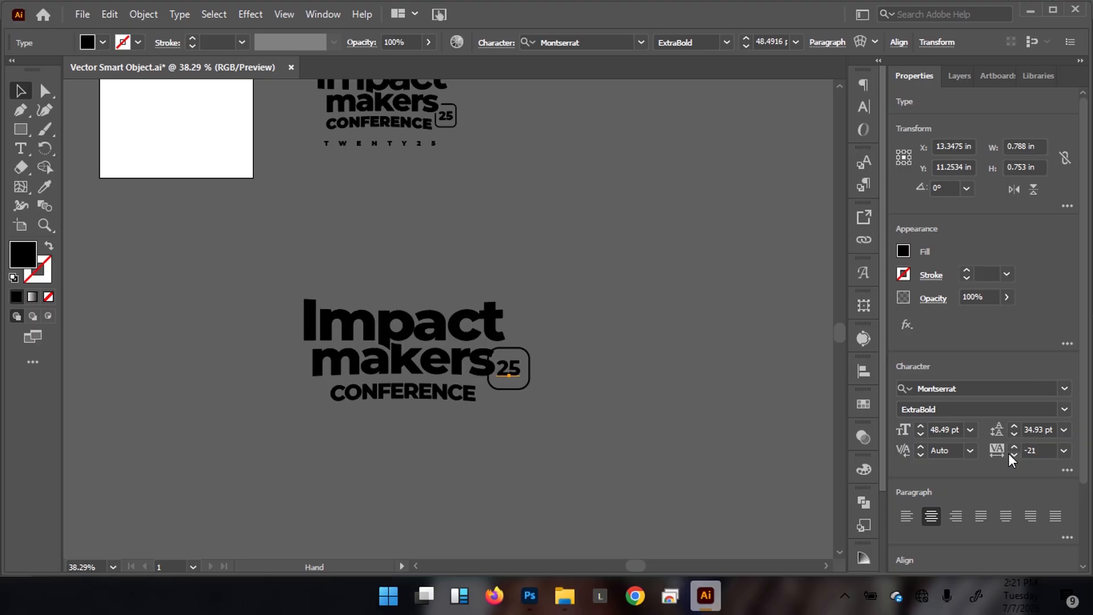
pyautogui.write('0')
pyautogui.press('Return')
pyautogui.click(597, 332)
# Step: Cut the rounded square and paste it in place on a new layer directly above the "25" layer
pyautogui.moveTo(473, 278); pyautogui.dragTo(575, 391)
pyautogui.click(549, 359)
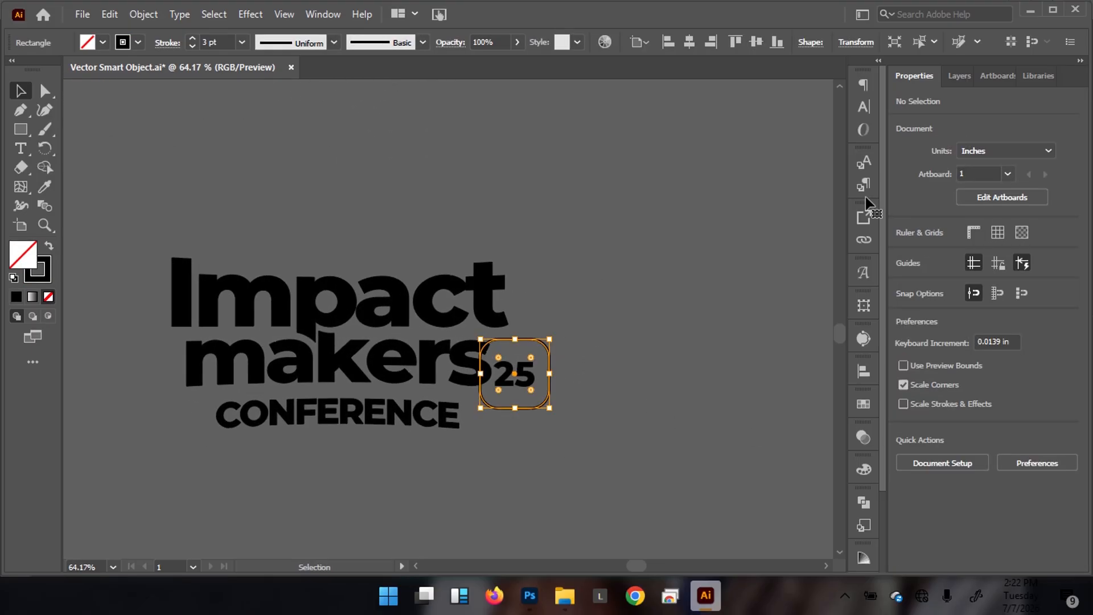
pyautogui.click(960, 76)
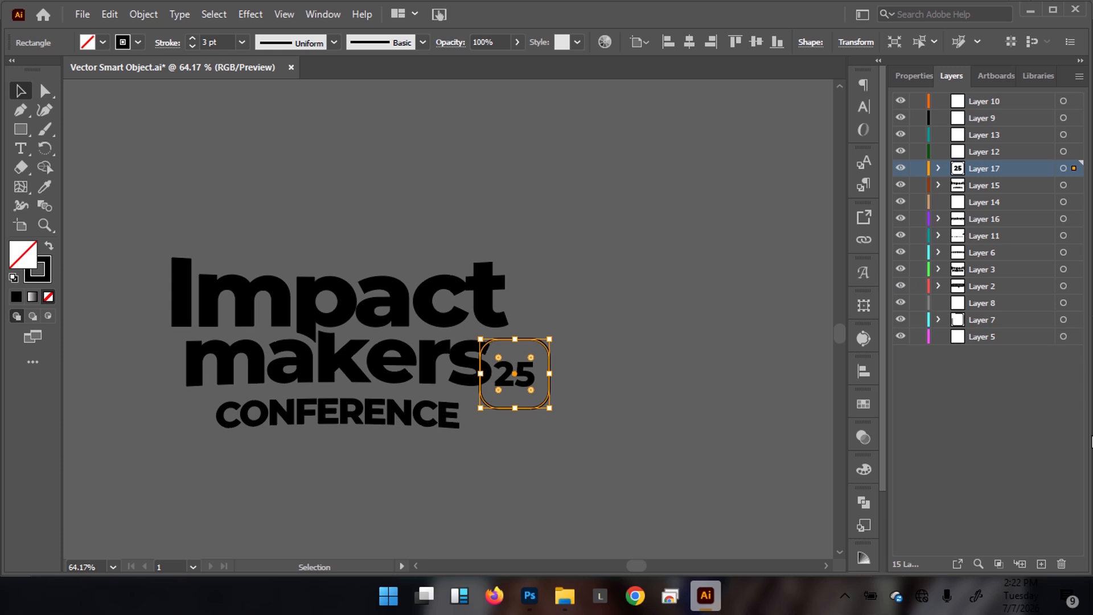
pyautogui.hotkey('ctrl', 'shift', 'a')
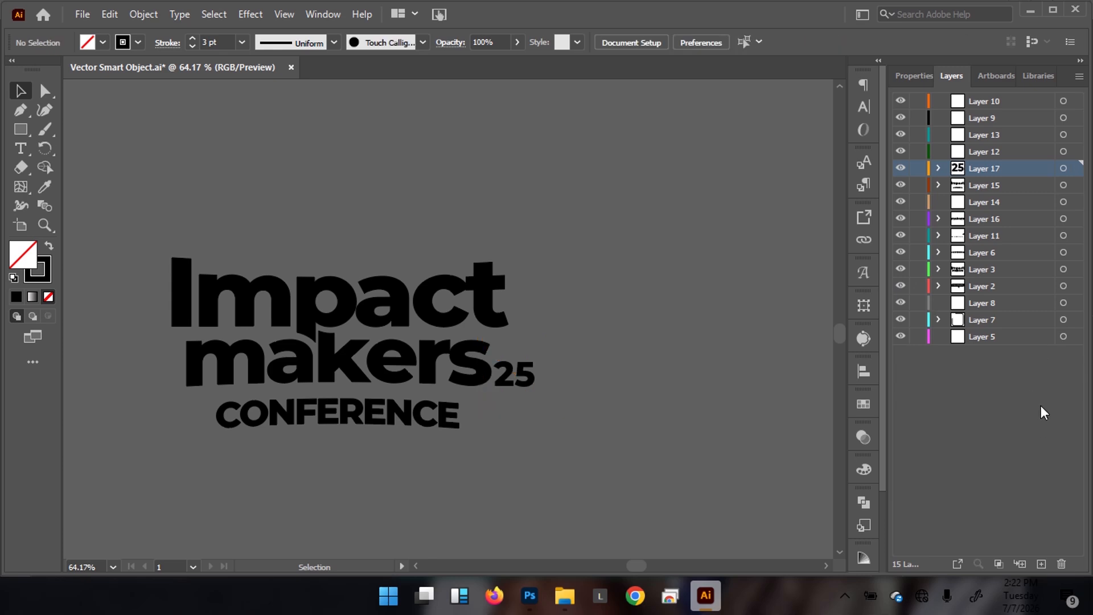
pyautogui.moveTo(516, 363); pyautogui.dragTo(756, 295)
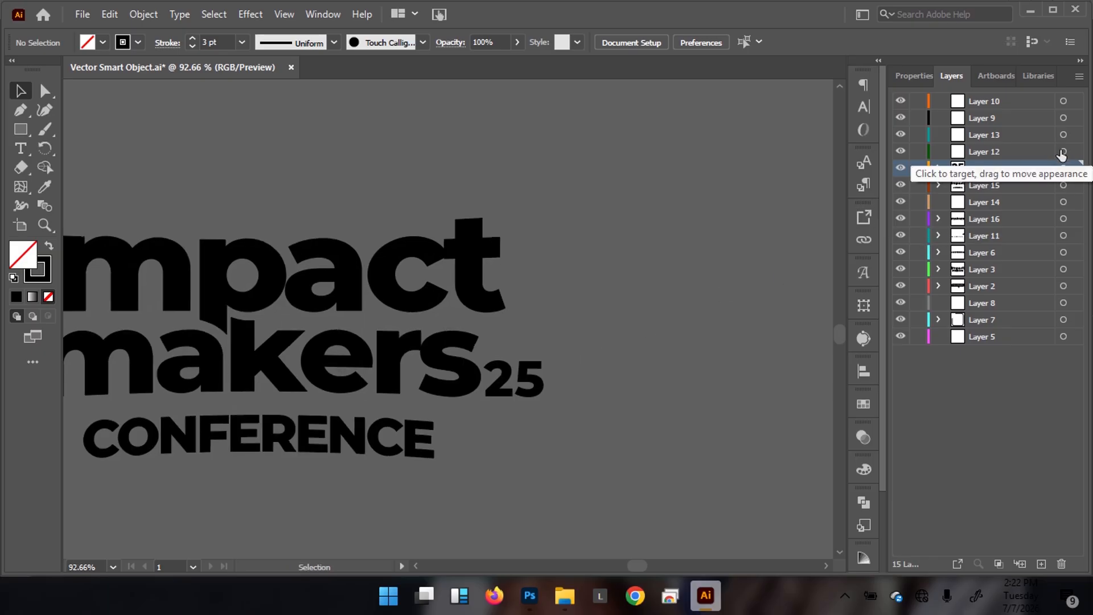
pyautogui.click(1041, 563)
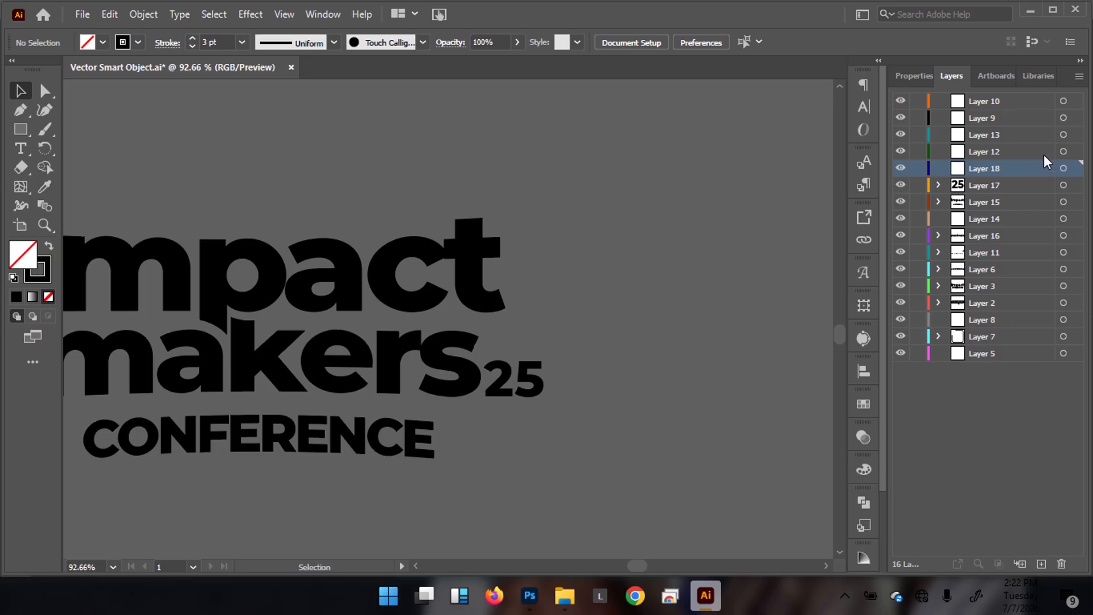
pyautogui.click(1063, 168)
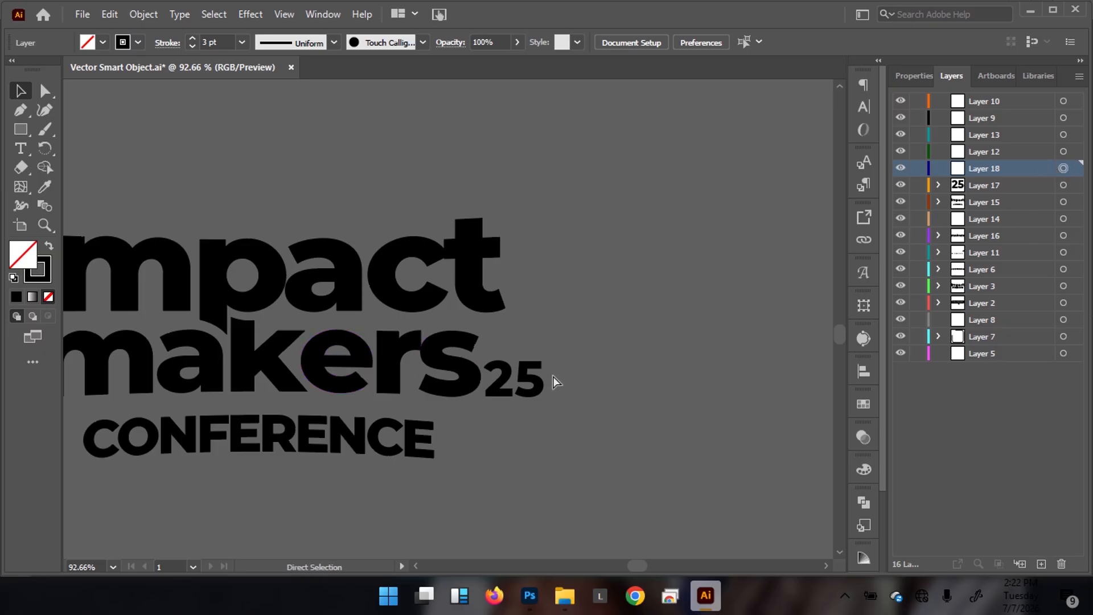
pyautogui.hotkey('ctrl', 'f')
pyautogui.hotkey('ctrl', 'space')
pyautogui.moveTo(455, 359); pyautogui.dragTo(571, 338)
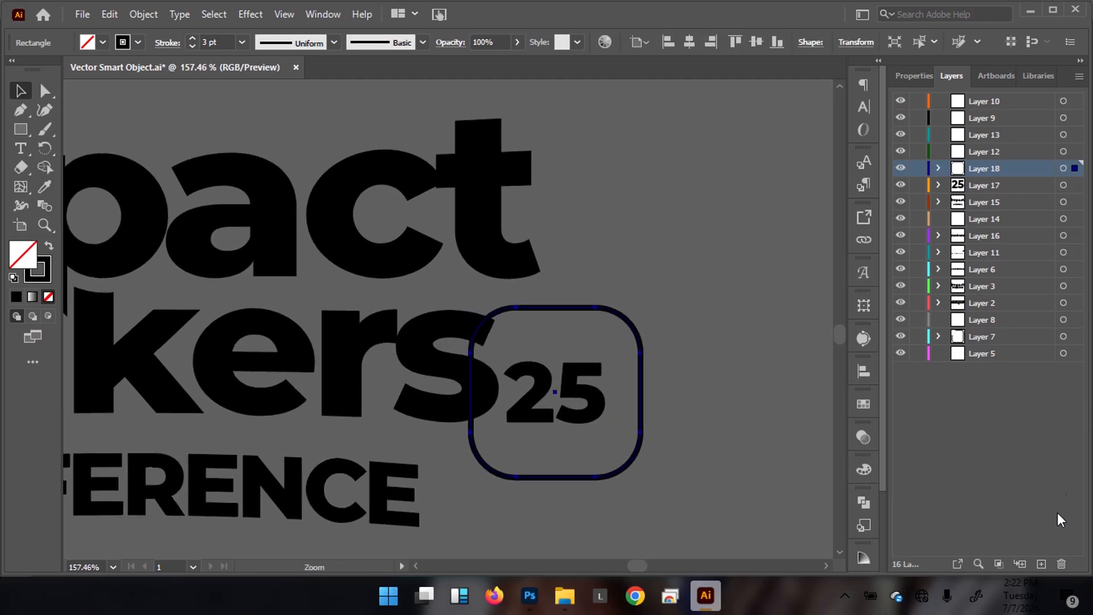
# Step: On a new layer above the rounded square's layer, draw a closed black shape without stroke over the end of the "s" and the square's corner
pyautogui.click(1041, 564)
pyautogui.click(1063, 170)
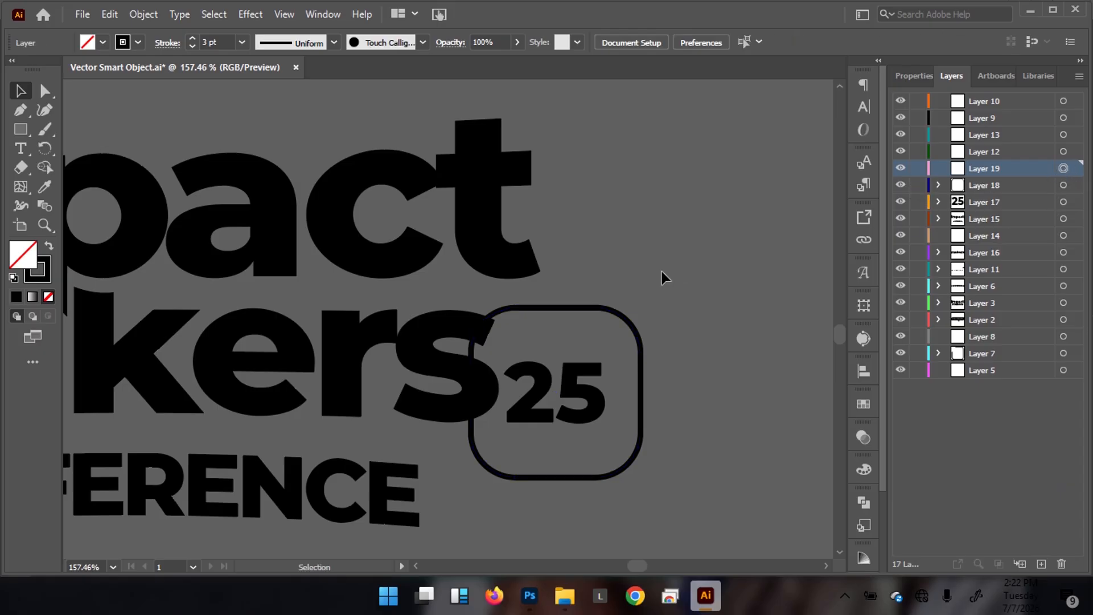
pyautogui.press('p')
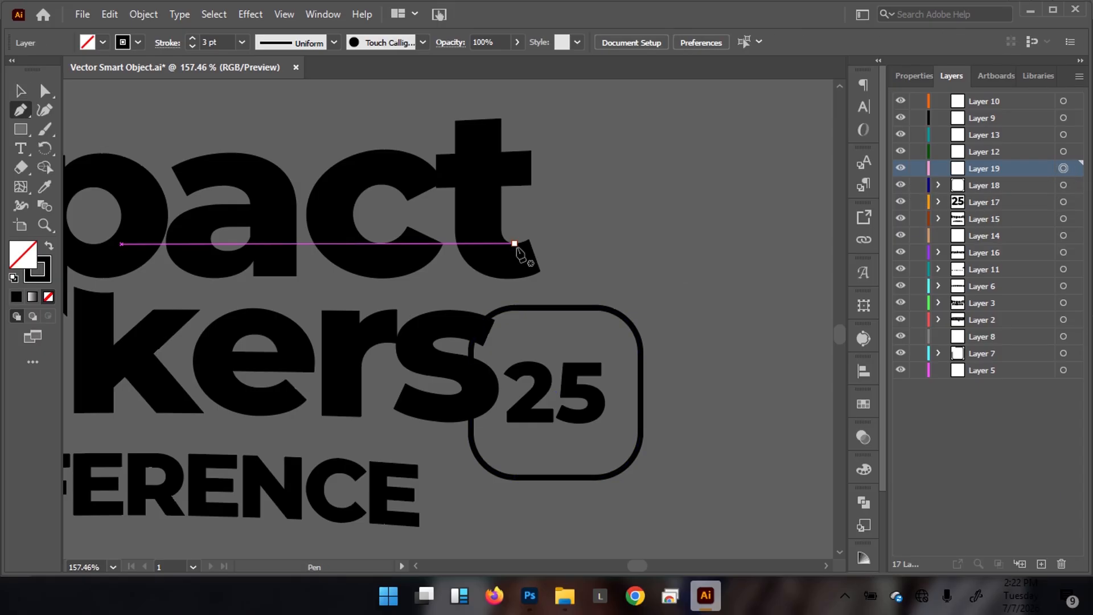
pyautogui.hotkey('shift', 'x')
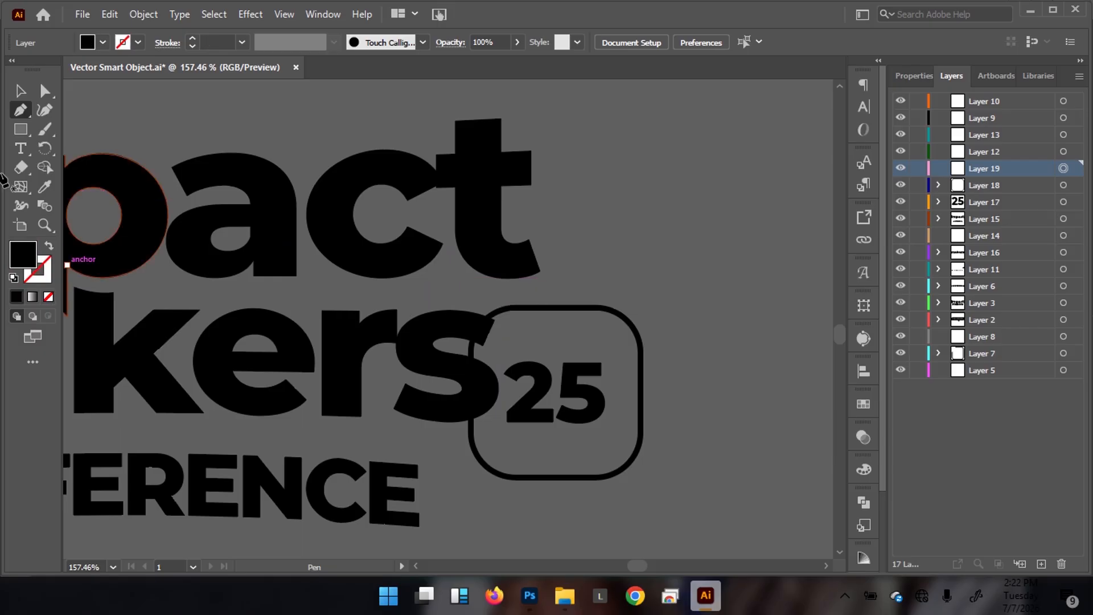
pyautogui.click(470, 301)
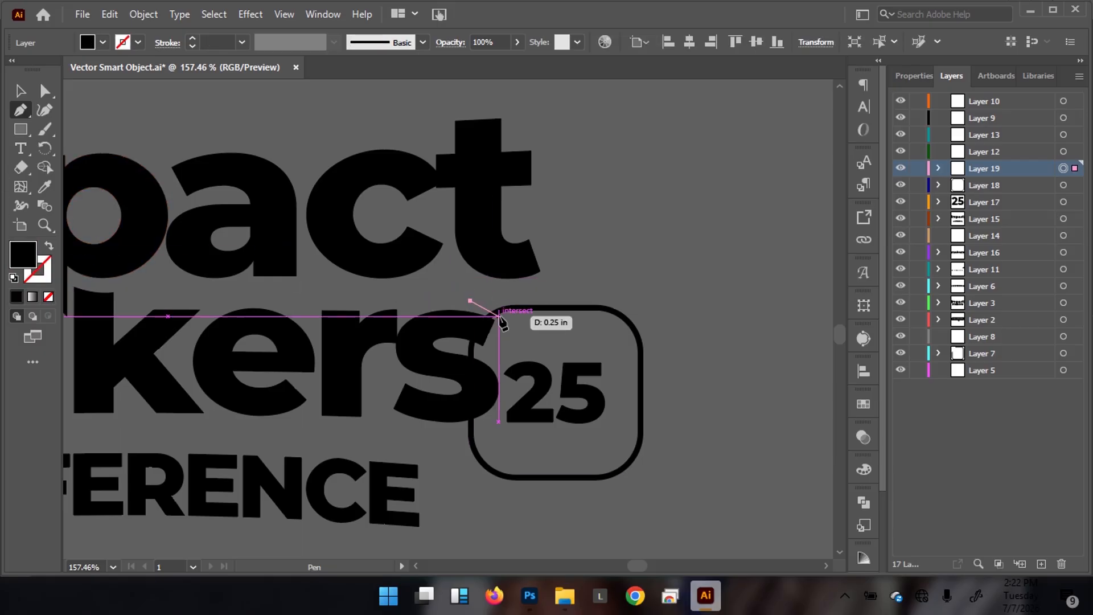
pyautogui.moveTo(513, 327); pyautogui.dragTo(496, 377)
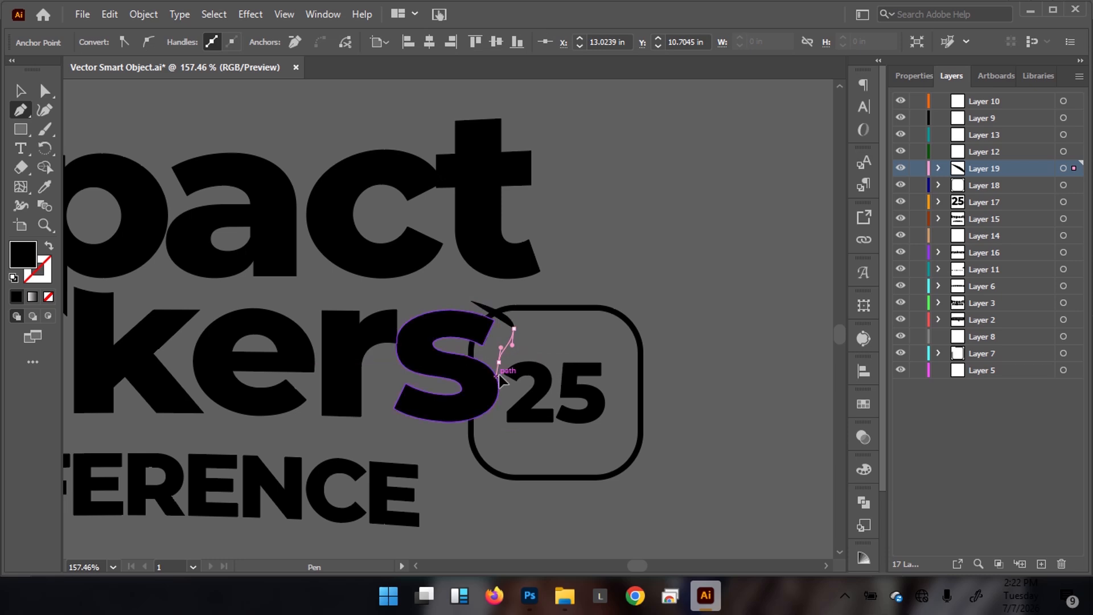
pyautogui.moveTo(507, 421); pyautogui.dragTo(428, 433)
pyautogui.hotkey('ctrl', 'space')
pyautogui.moveTo(497, 323); pyautogui.dragTo(193, 200)
pyautogui.moveTo(456, 174); pyautogui.dragTo(439, 395)
pyautogui.moveTo(430, 340); pyautogui.dragTo(494, 341)
pyautogui.press('v')
pyautogui.moveTo(619, 338); pyautogui.dragTo(579, 361)
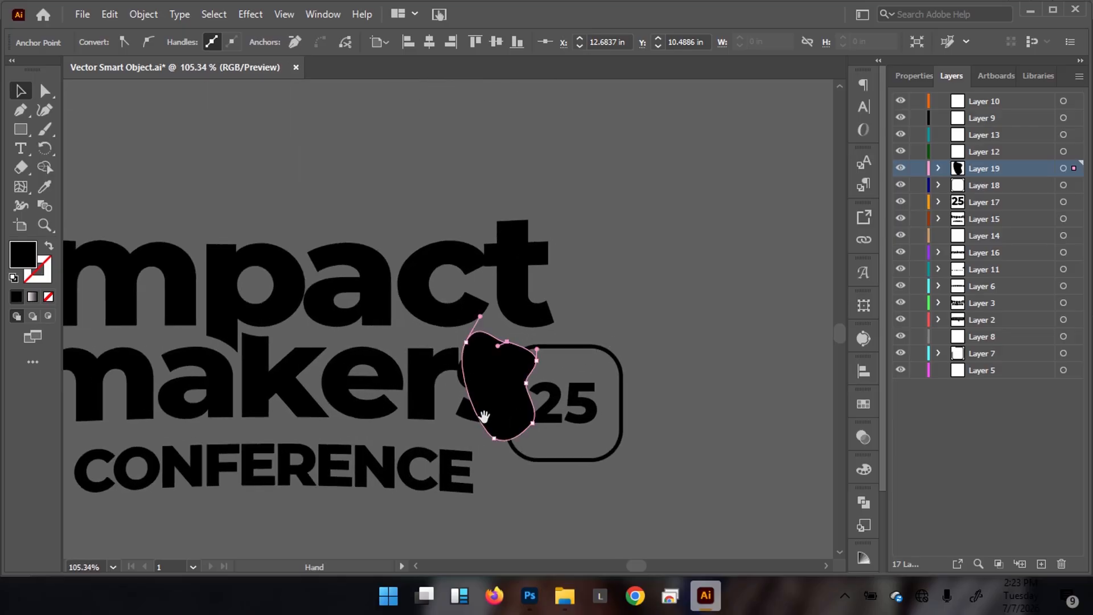
# Step: Reshape the black shape by moving its upper and left anchors, covering the upper part of the "s" and the rounded square's upper-left corner
pyautogui.click(507, 423)
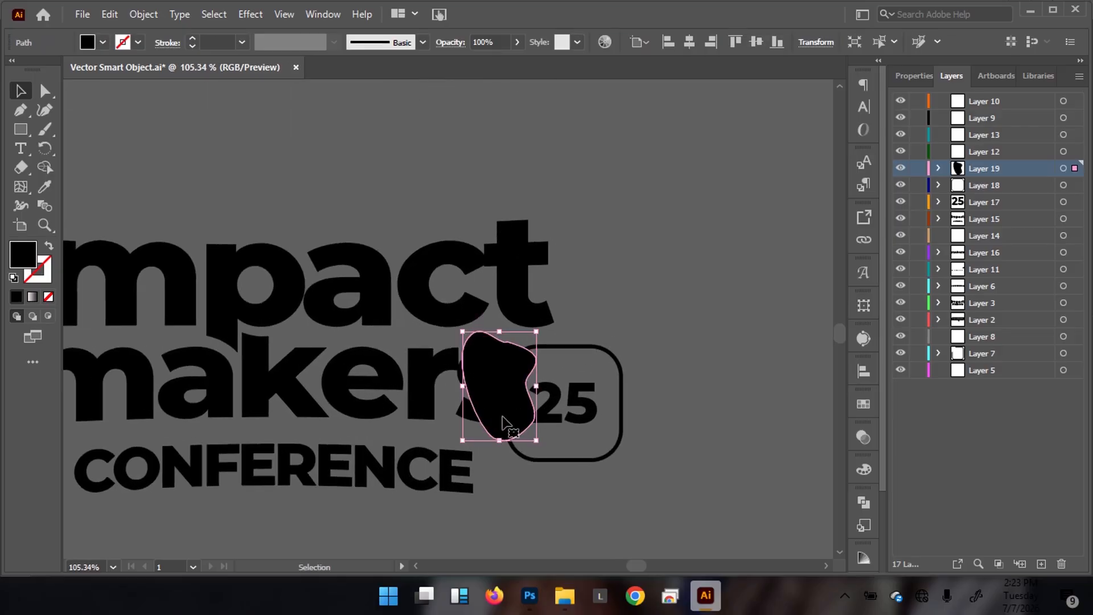
pyautogui.moveTo(504, 417); pyautogui.dragTo(513, 387)
pyautogui.moveTo(611, 350); pyautogui.dragTo(722, 317)
pyautogui.moveTo(526, 349); pyautogui.dragTo(555, 346)
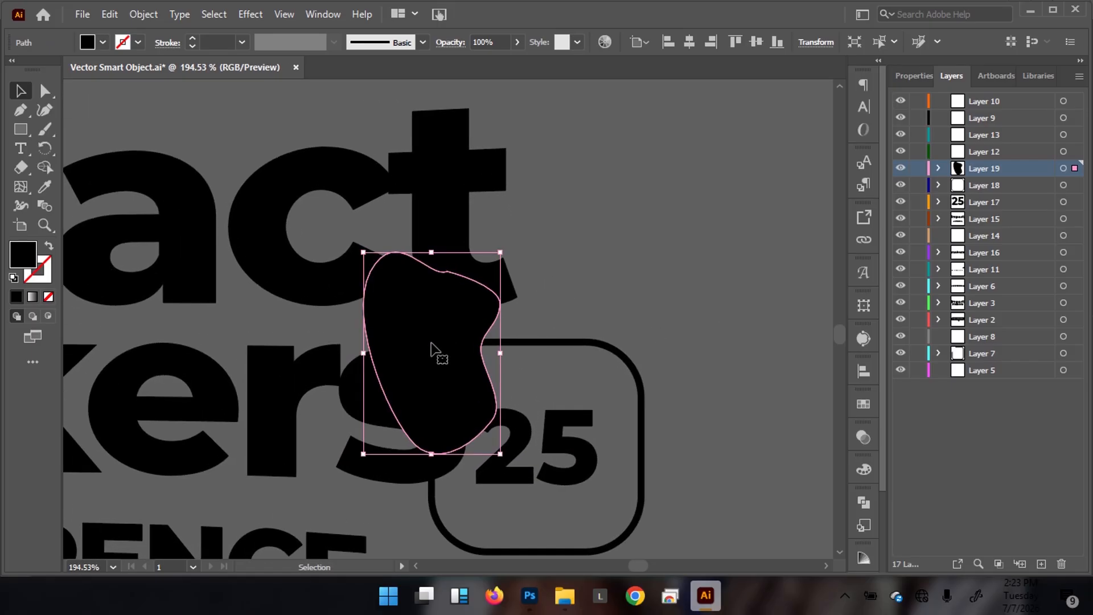
pyautogui.press('a')
pyautogui.moveTo(370, 271); pyautogui.dragTo(336, 359)
pyautogui.moveTo(447, 272); pyautogui.dragTo(397, 281)
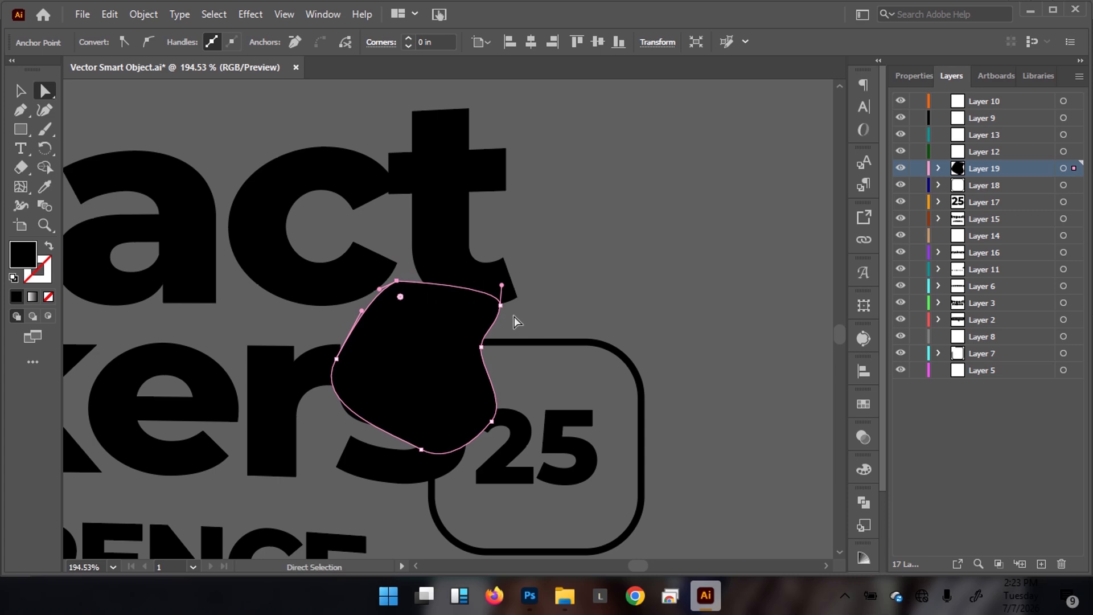
pyautogui.moveTo(500, 308)
pyautogui.mouseDown()
pyautogui.moveTo(449, 321)
pyautogui.moveTo(480, 313)
pyautogui.mouseUp()
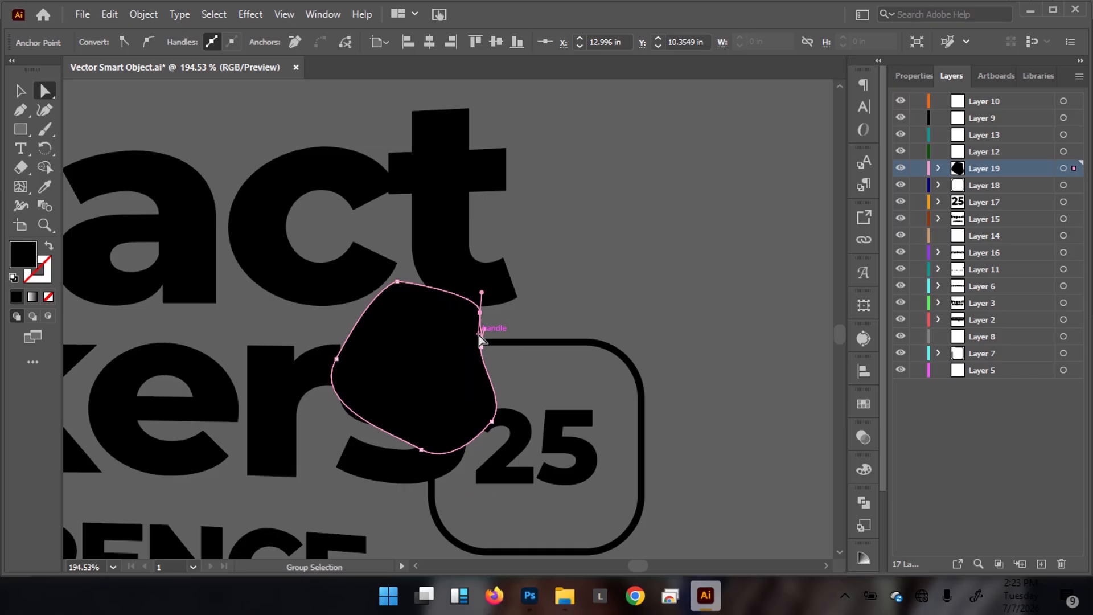
pyautogui.moveTo(479, 334); pyautogui.dragTo(499, 293)
pyautogui.hotkey('ctrl', 'space')
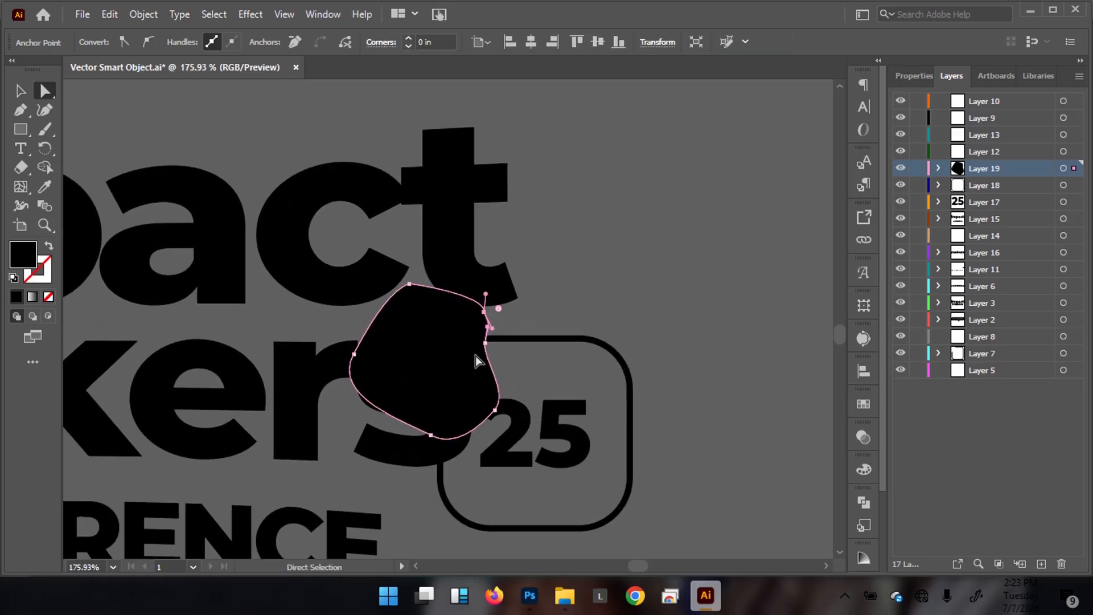
pyautogui.hotkey('ctrl', 'space')
pyautogui.moveTo(501, 388); pyautogui.dragTo(417, 385)
pyautogui.press('v')
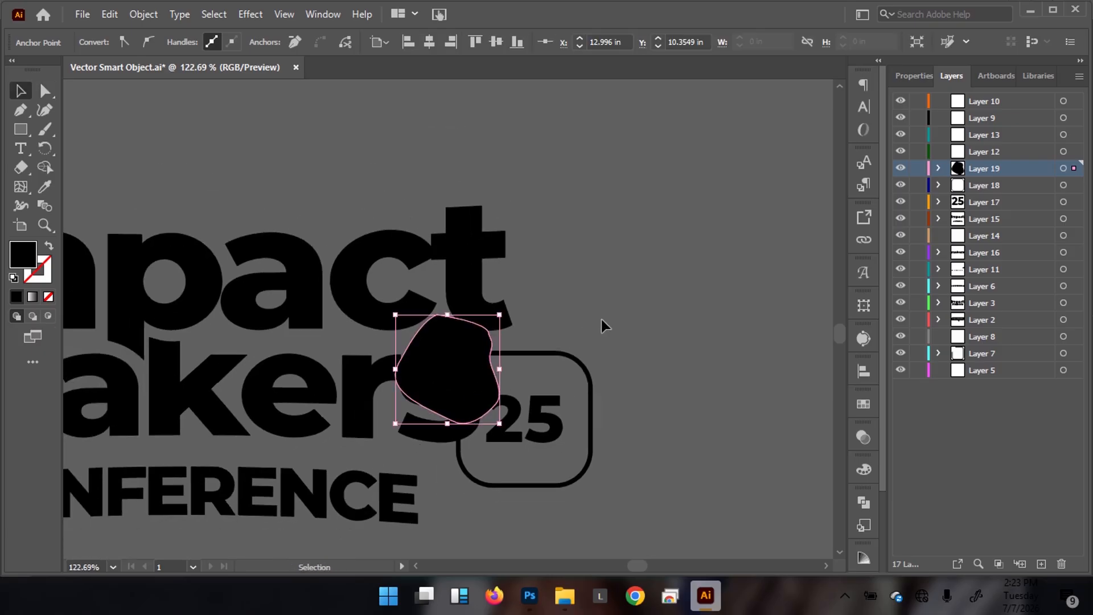
pyautogui.hotkey('ctrl', 'space')
pyautogui.moveTo(479, 402); pyautogui.dragTo(674, 302)
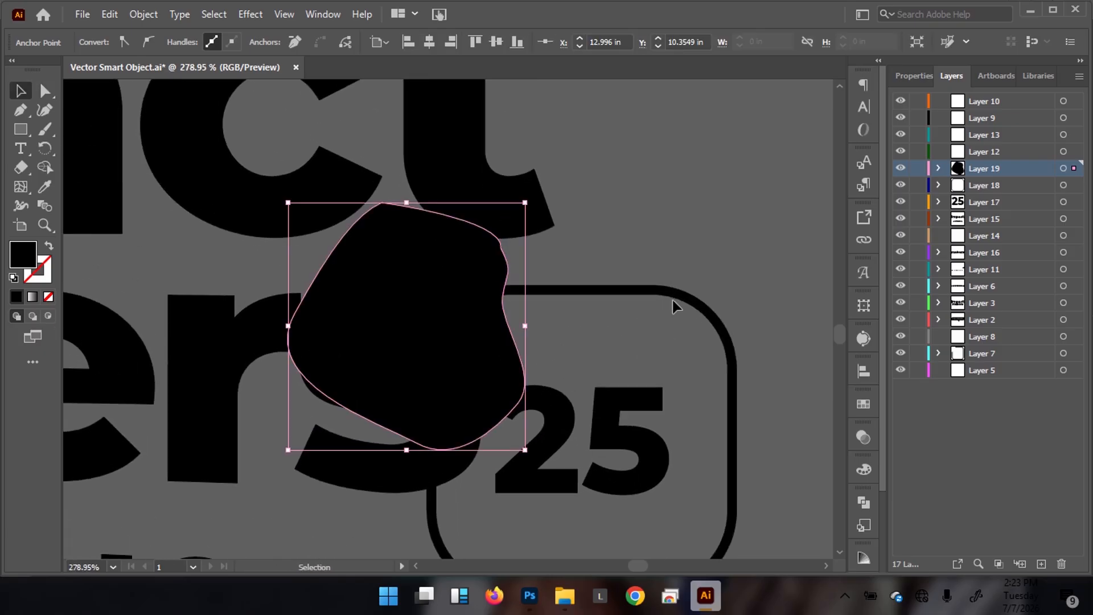
pyautogui.hotkey('ctrl', 'space')
pyautogui.moveTo(437, 300)
pyautogui.mouseDown()
pyautogui.moveTo(460, 279)
pyautogui.moveTo(378, 298)
pyautogui.moveTo(427, 288)
pyautogui.mouseUp()
pyautogui.hotkey('ctrl', 'alt', 'space')
pyautogui.hotkey('ctrl', 'space')
pyautogui.moveTo(576, 317); pyautogui.dragTo(482, 336)
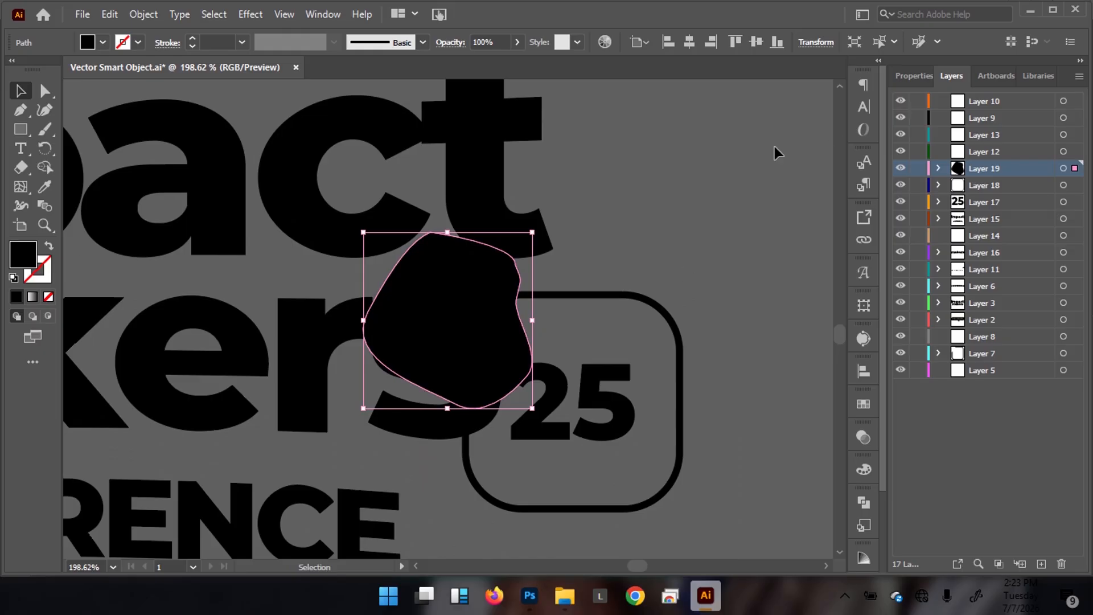
# Step: Convert the rounded square's stroke to a filled outline with Outline Stroke
pyautogui.click(676, 326)
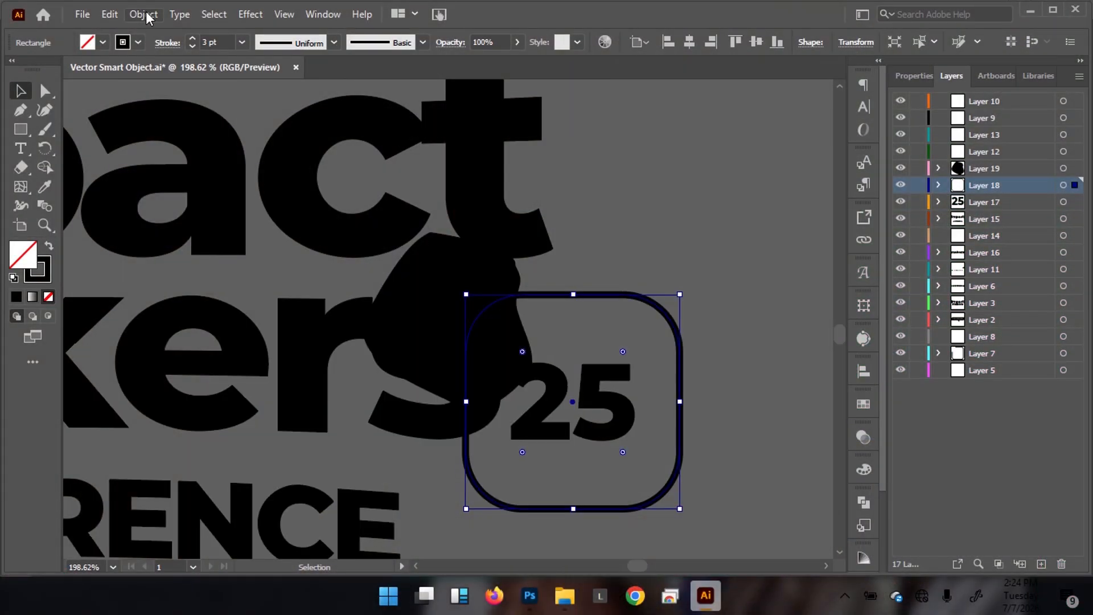
pyautogui.click(144, 13)
pyautogui.moveTo(227, 478)
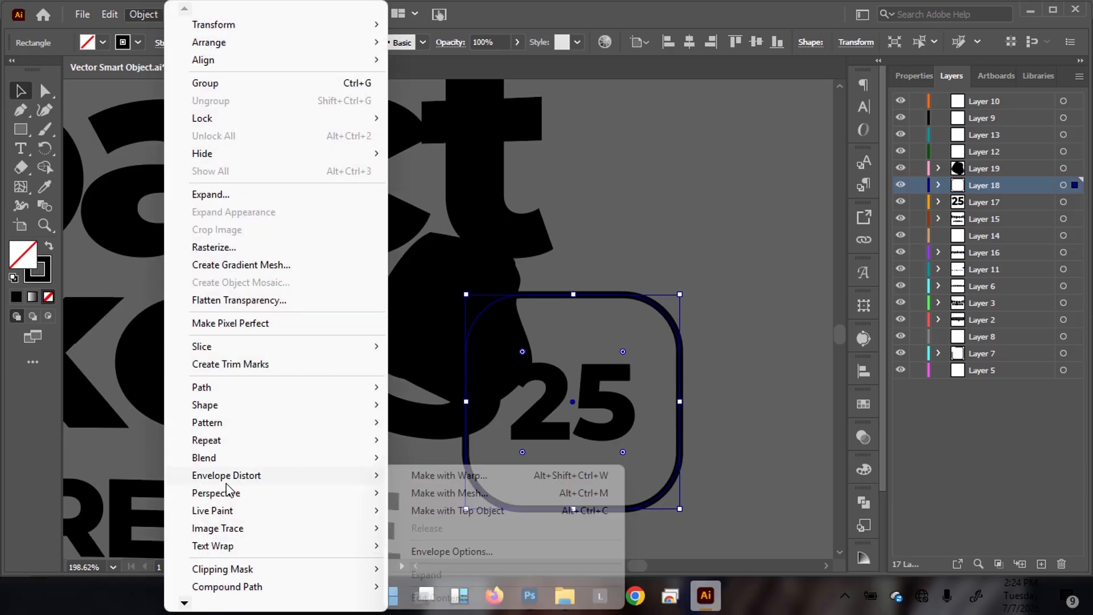
pyautogui.moveTo(297, 390)
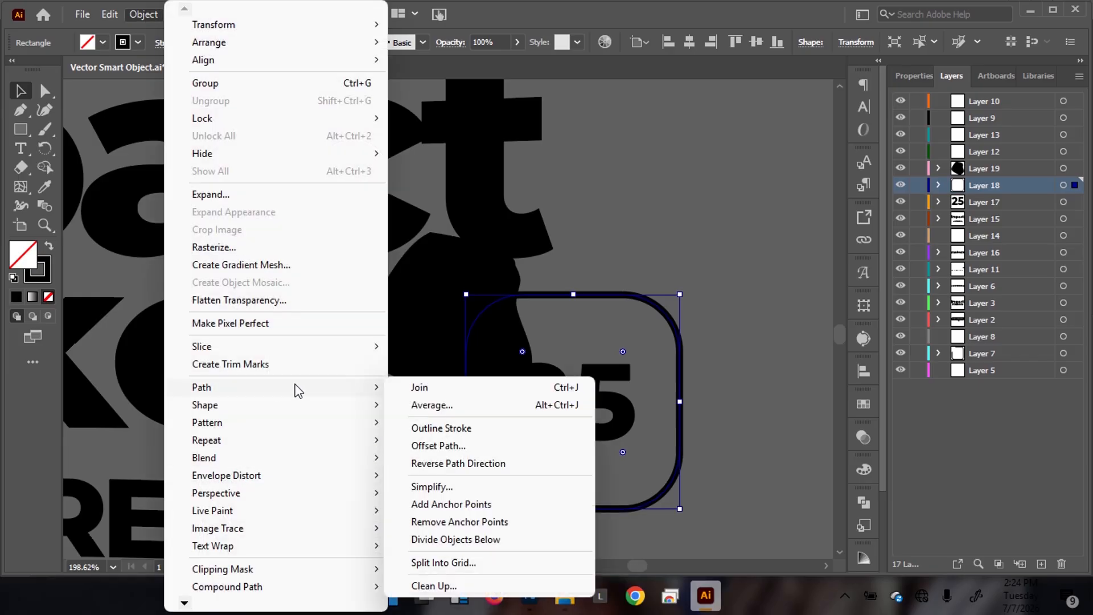
pyautogui.click(442, 428)
pyautogui.click(657, 209)
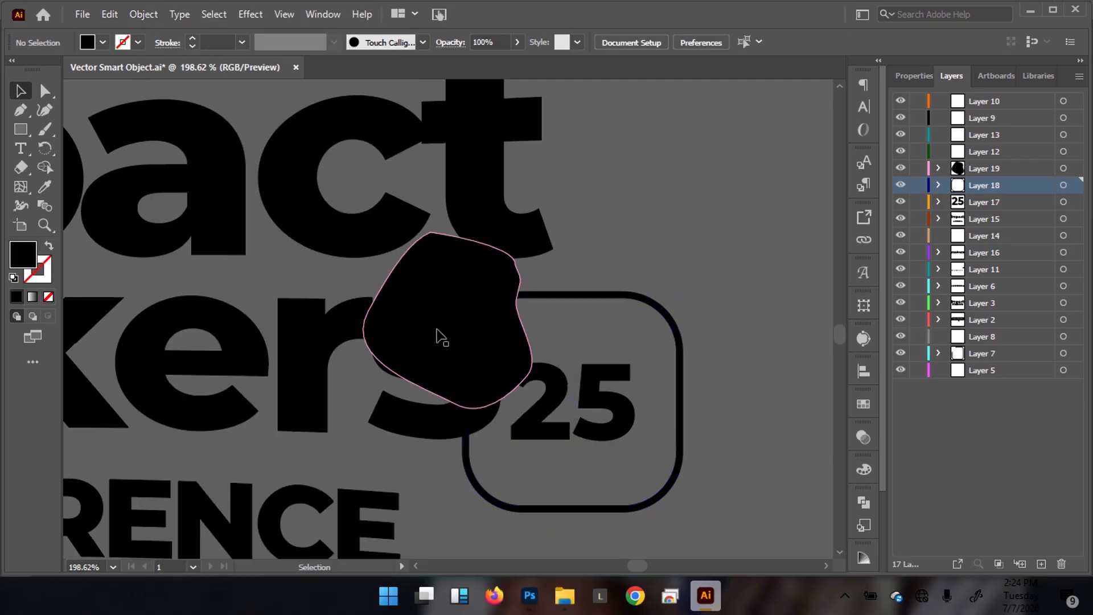
# Step: Divide the black shape and the outlined rounded square where they overlap with Pathfinder Divide, and ungroup the resulting pieces
pyautogui.click(448, 316)
pyautogui.keyDown('shift'); pyautogui.click(667, 309); pyautogui.keyUp('shift')
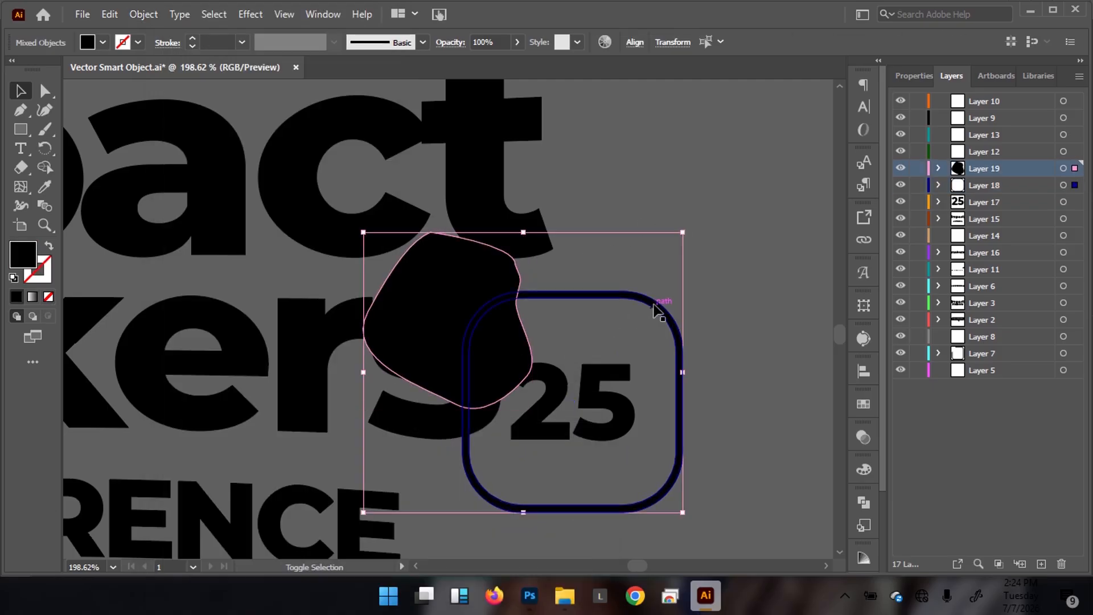
pyautogui.click(921, 79)
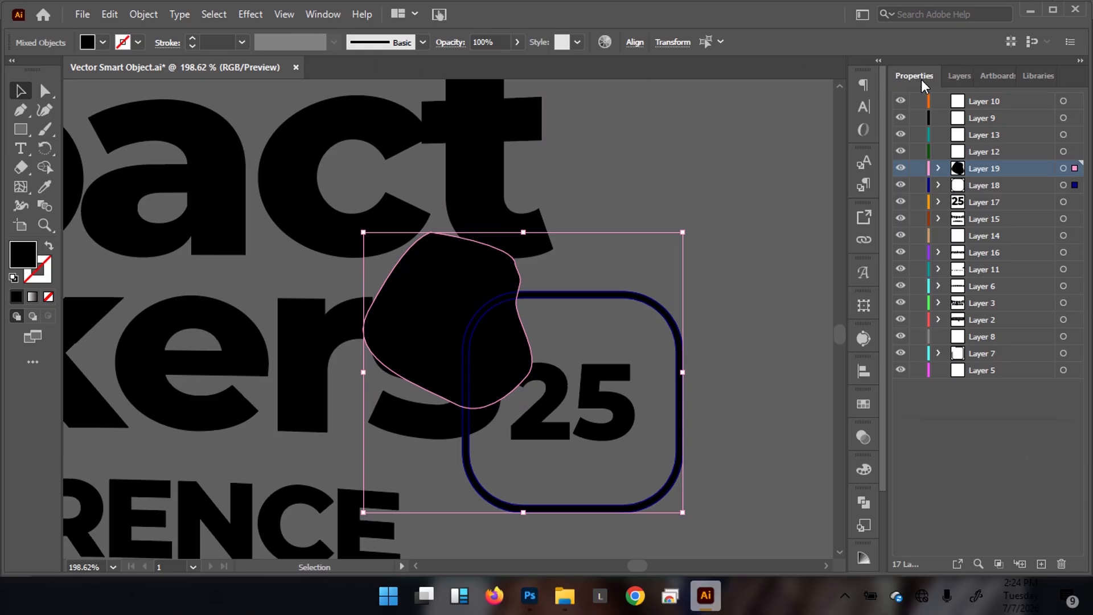
pyautogui.click(953, 76)
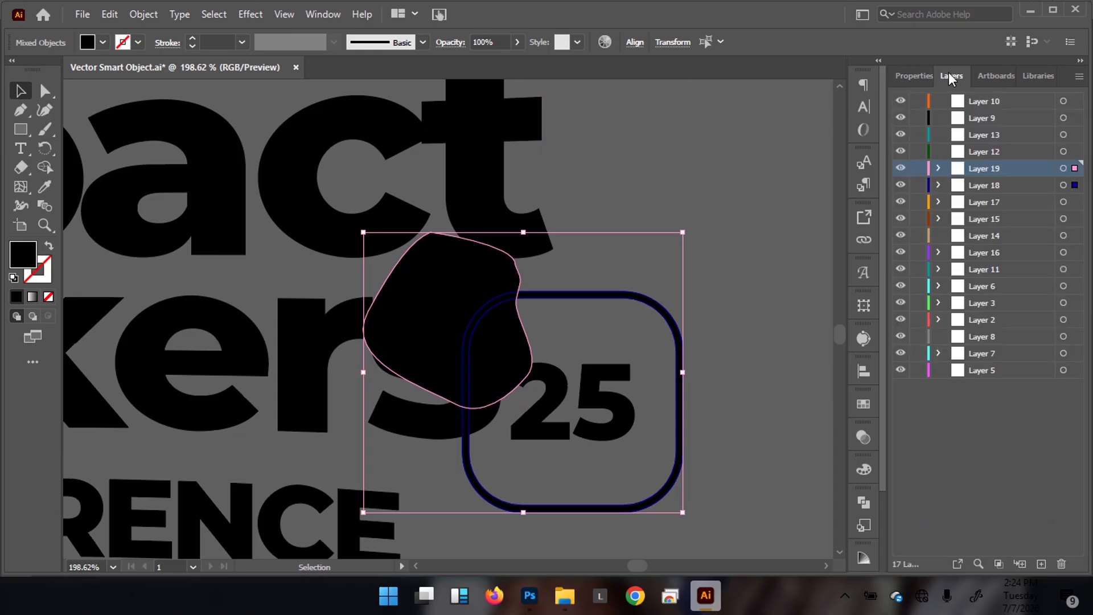
pyautogui.click(863, 501)
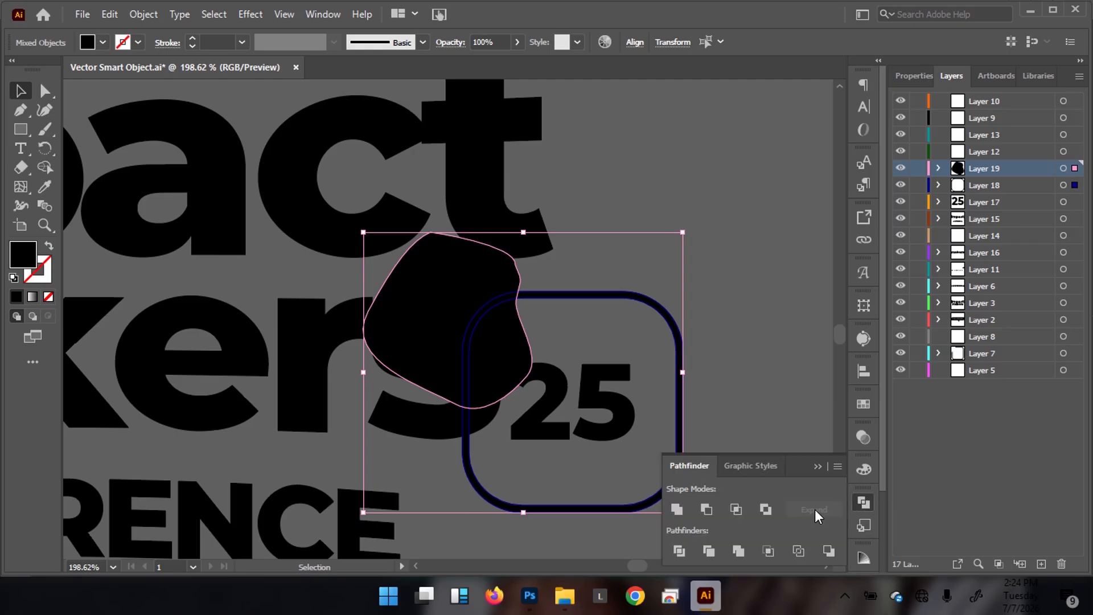
pyautogui.click(676, 551)
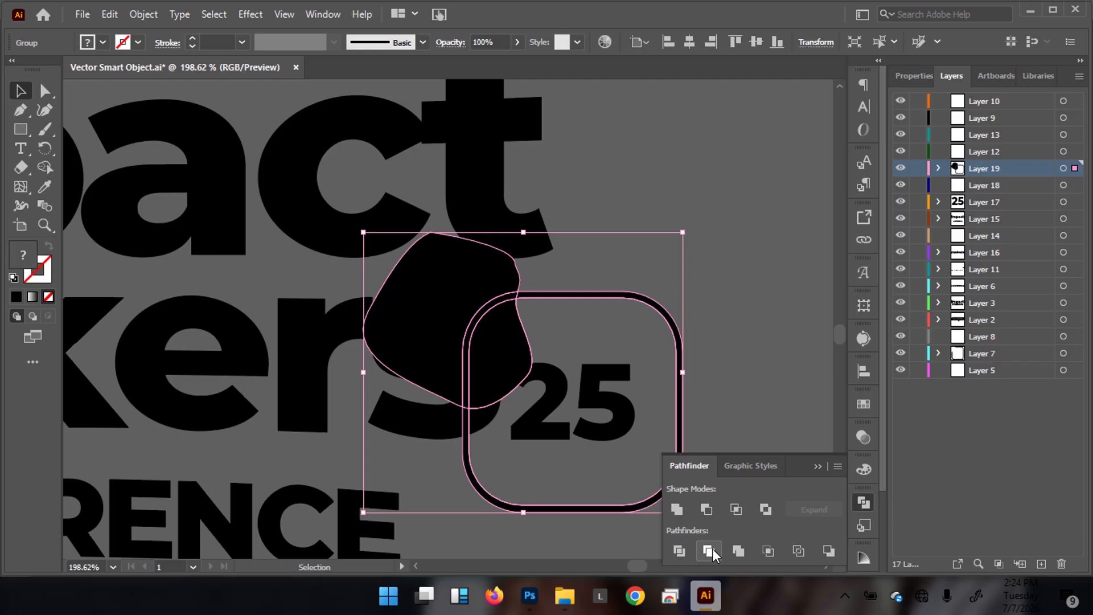
pyautogui.click(913, 76)
pyautogui.click(1034, 521)
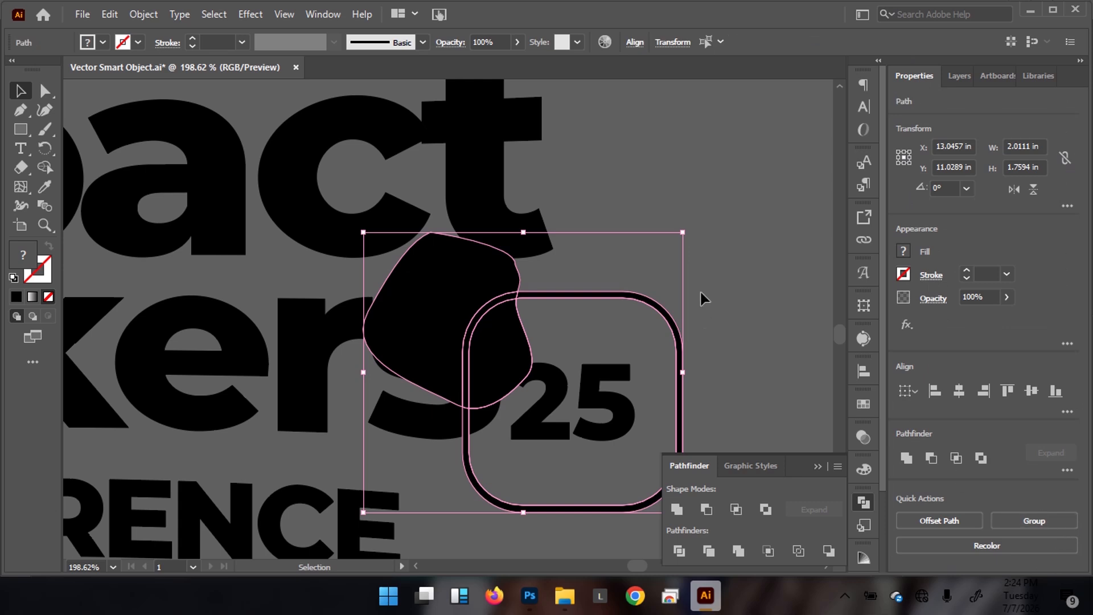
pyautogui.click(748, 259)
# Step: Delete the divided pieces covering the "s" and the frame's upper-left corner, leaving an open rounded frame around the "25"
pyautogui.click(500, 361)
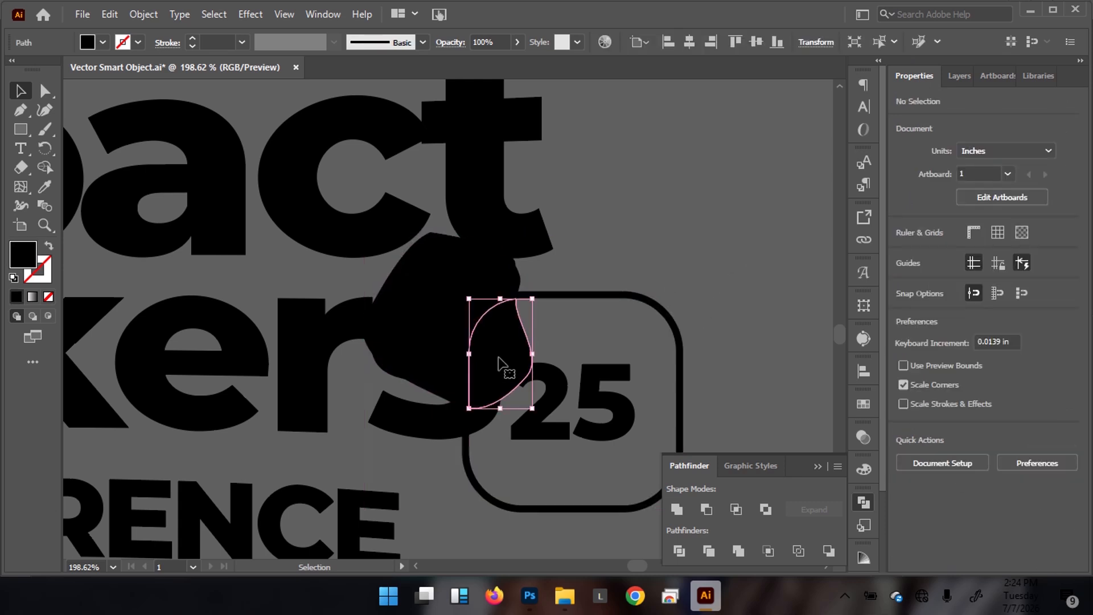
pyautogui.press('Delete')
pyautogui.click(463, 305)
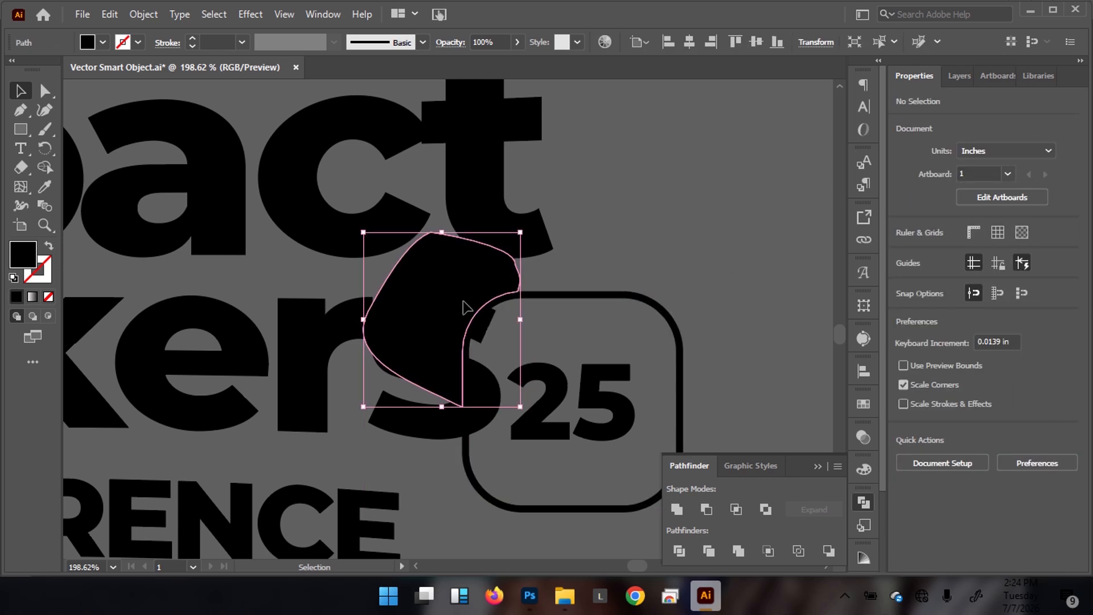
pyautogui.press('Delete')
pyautogui.click(494, 300)
pyautogui.press('Delete')
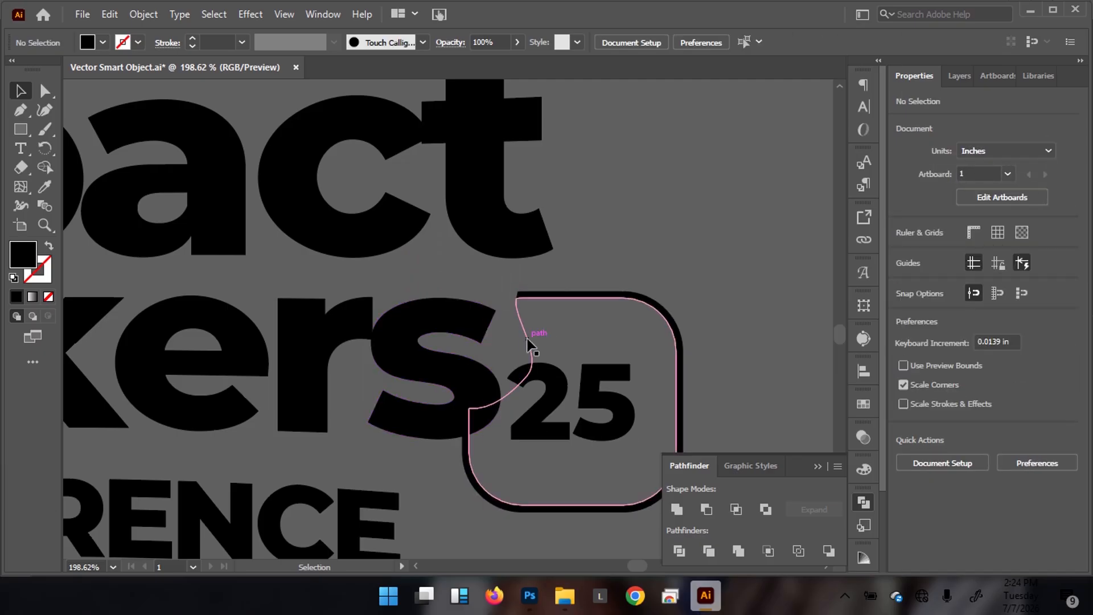
pyautogui.click(526, 296)
pyautogui.click(555, 332)
# Step: Move the "25" text together with its open rounded frame down about 0.29 in
pyautogui.moveTo(531, 299); pyautogui.dragTo(219, 299)
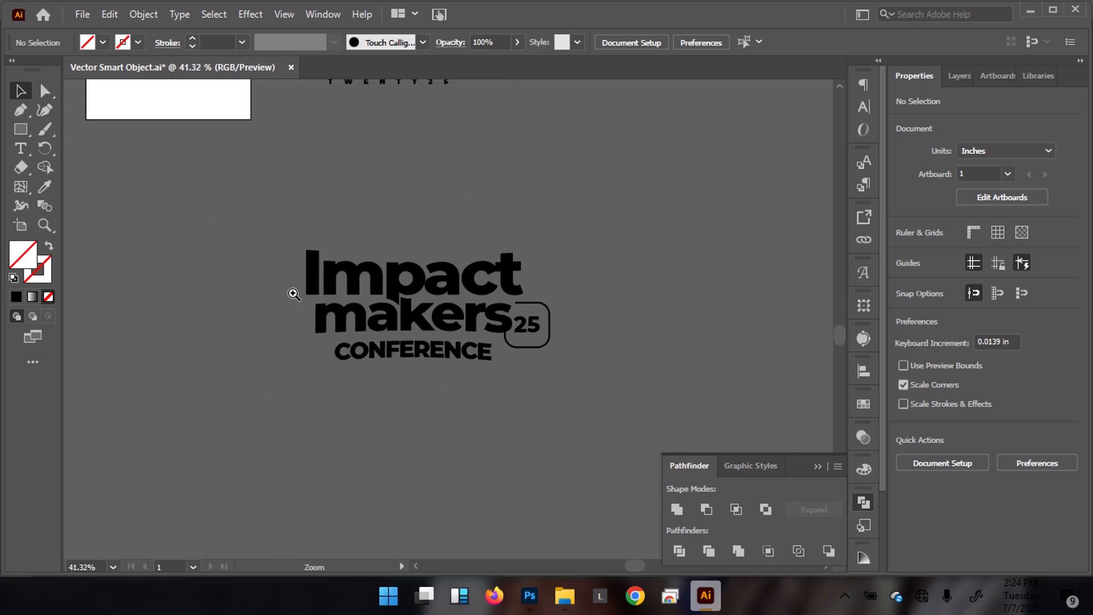
pyautogui.moveTo(497, 346); pyautogui.dragTo(690, 208)
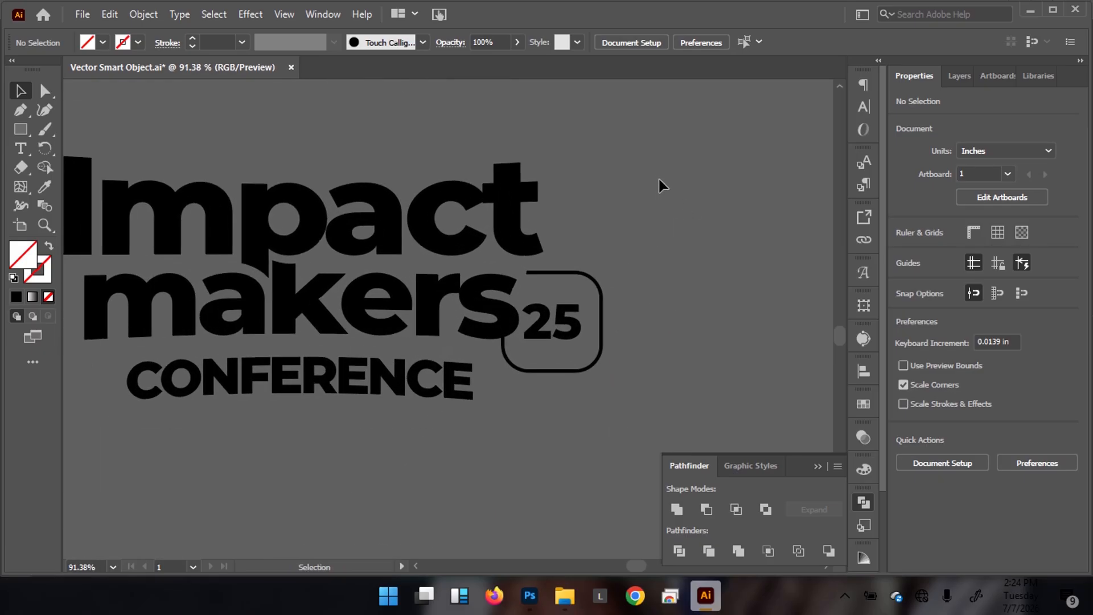
pyautogui.click(559, 336)
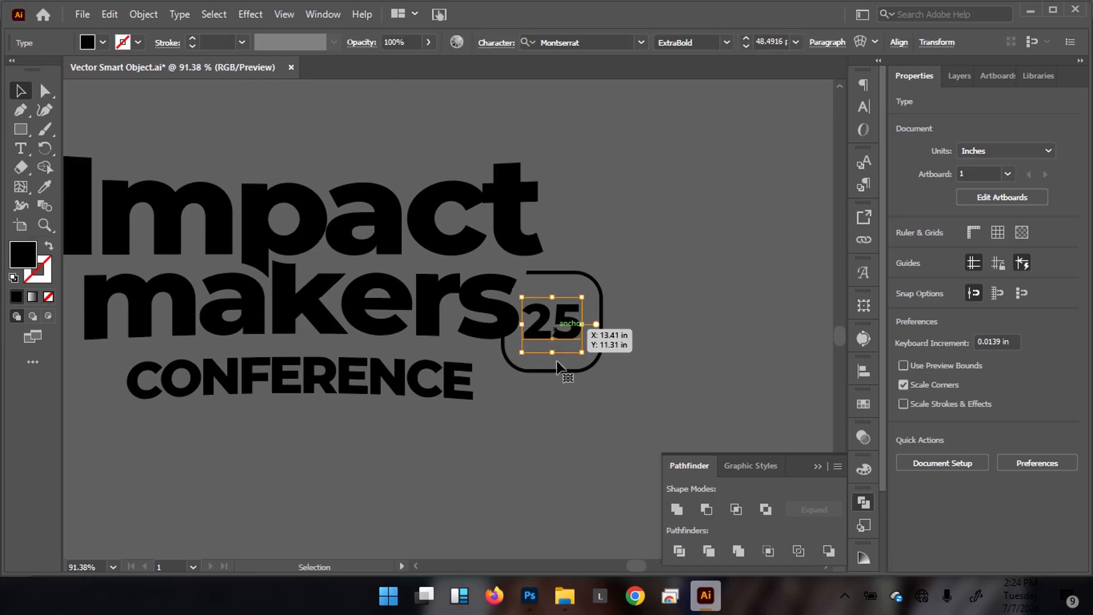
pyautogui.keyDown('shift'); pyautogui.click(571, 370); pyautogui.keyUp('shift')
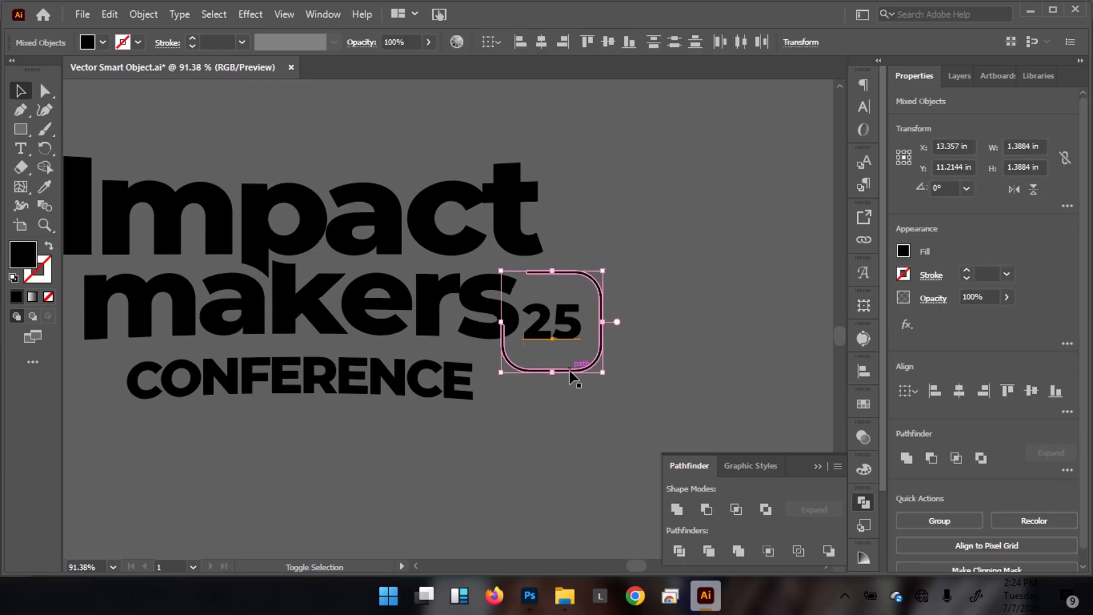
pyautogui.hotkey('shift', 'Down')
pyautogui.hotkey('shift', 'Down')
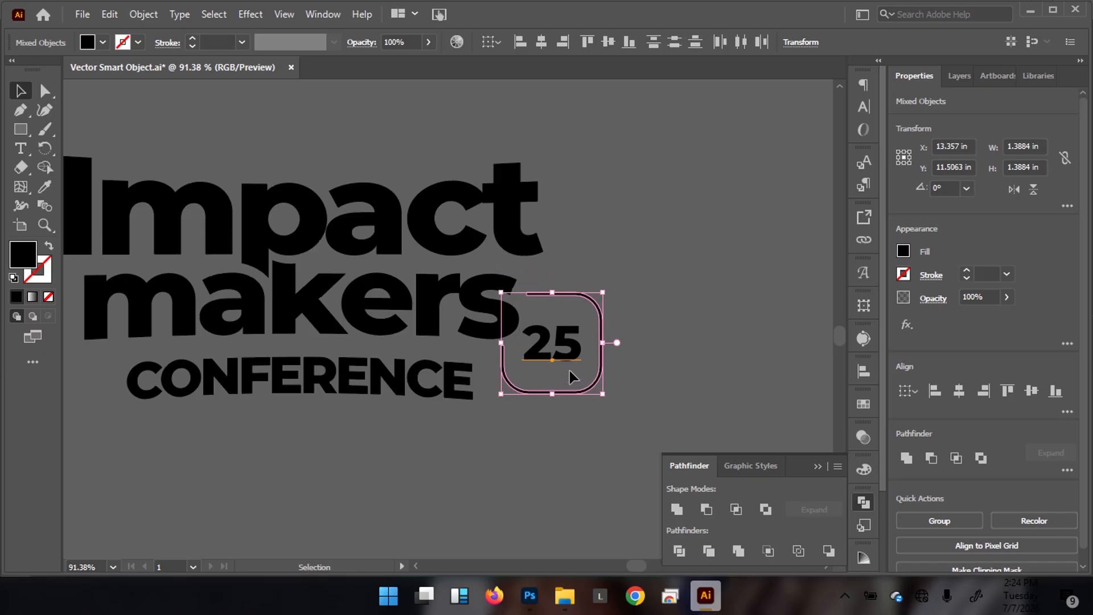
pyautogui.click(672, 216)
# Step: Add the point text "TWENTY25" in Montserrat ExtraBold below the "CONFERENCE" line
pyautogui.moveTo(510, 254); pyautogui.dragTo(378, 347)
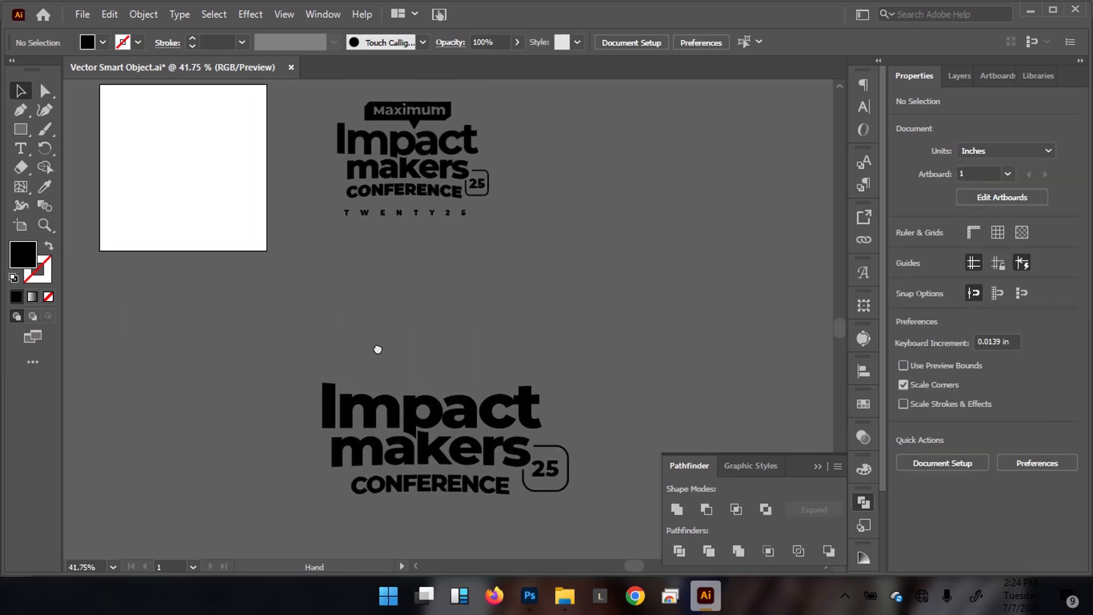
pyautogui.moveTo(499, 443); pyautogui.dragTo(470, 355)
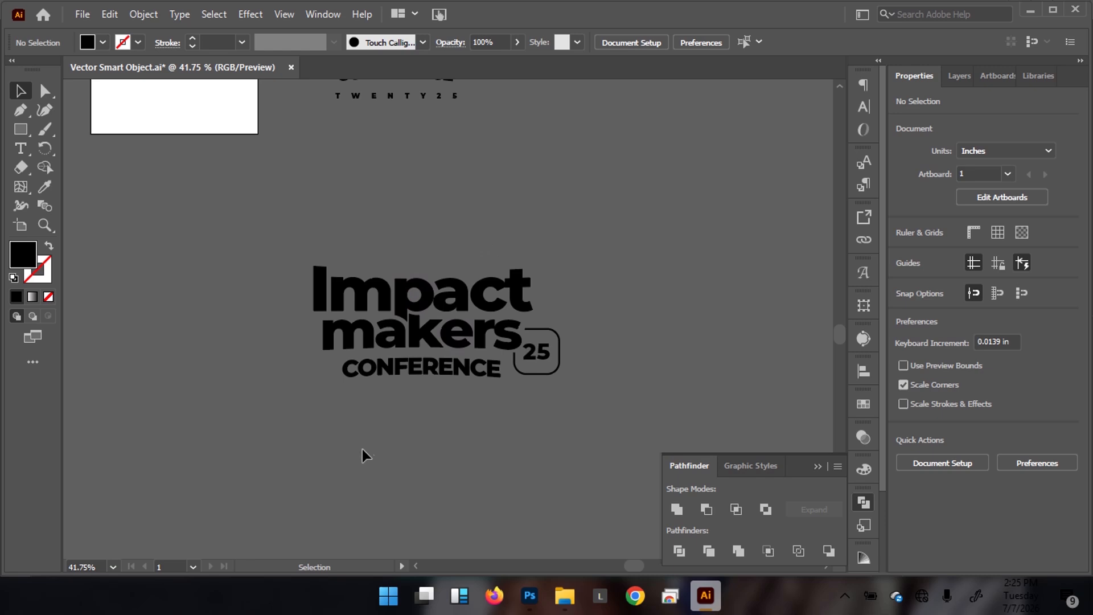
pyautogui.press('t')
pyautogui.click(310, 434)
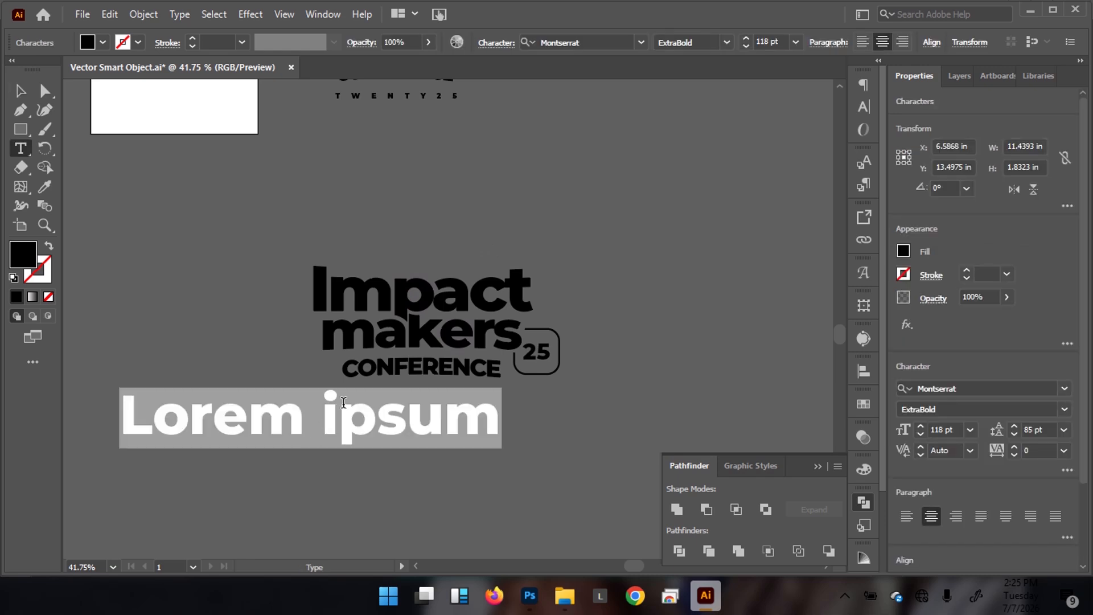
pyautogui.write('TWENTY')
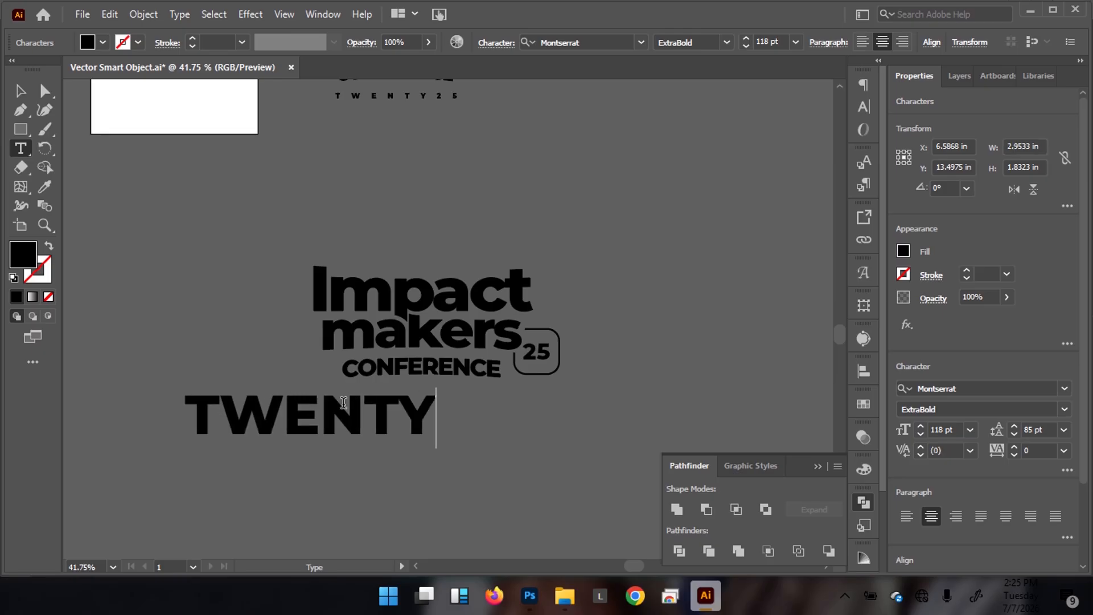
pyautogui.write('25')
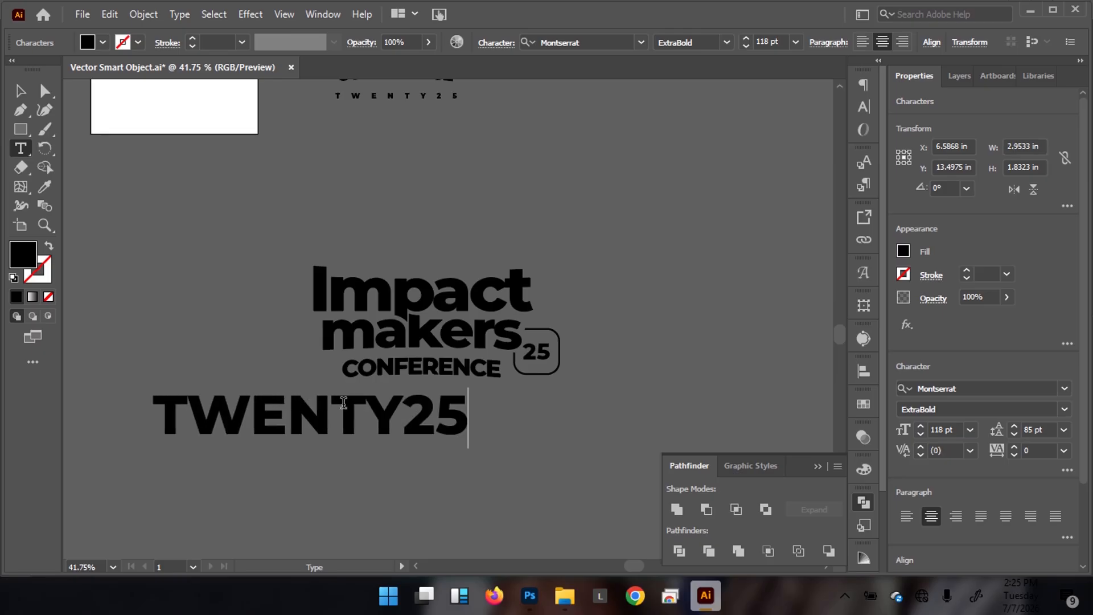
# Step: Reduce the font size of the whole "TWENTY25" text to 28 pt
pyautogui.hotkey('ctrl', 'a')
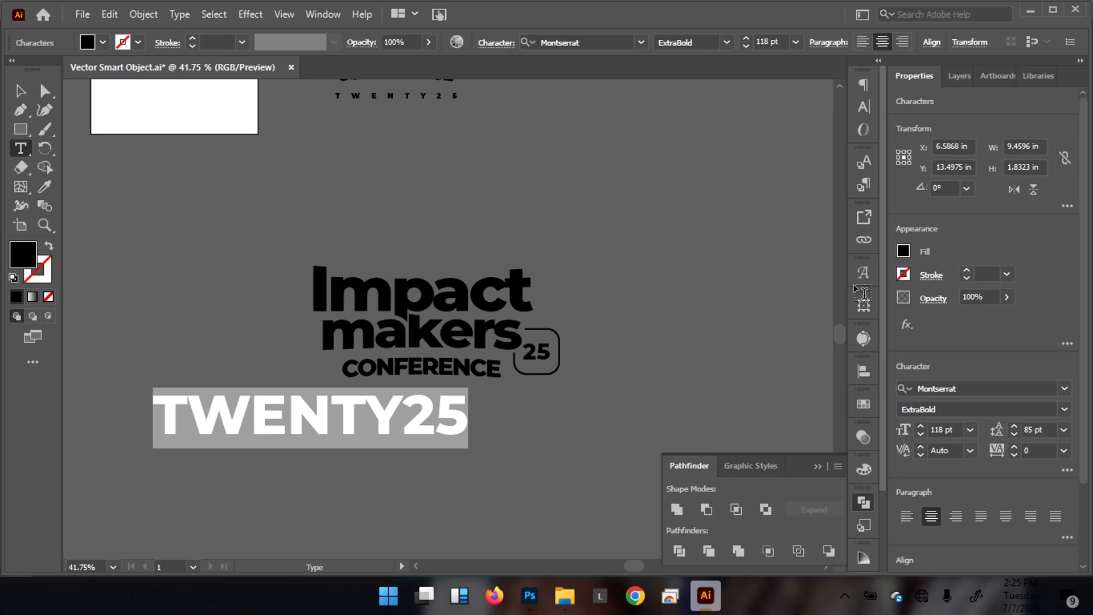
pyautogui.click(935, 429)
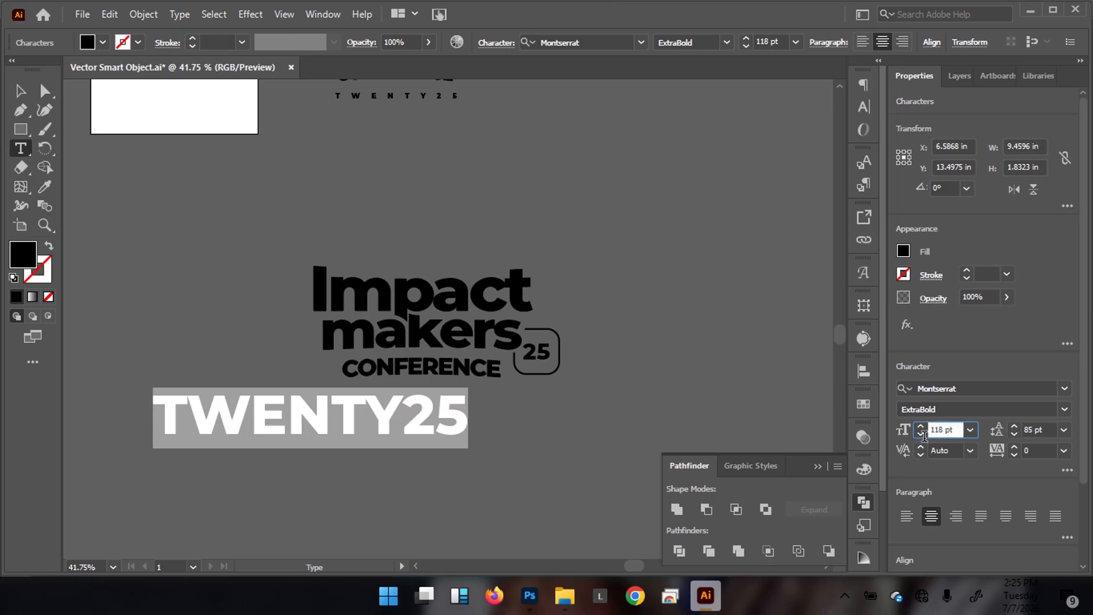
pyautogui.click(920, 434)
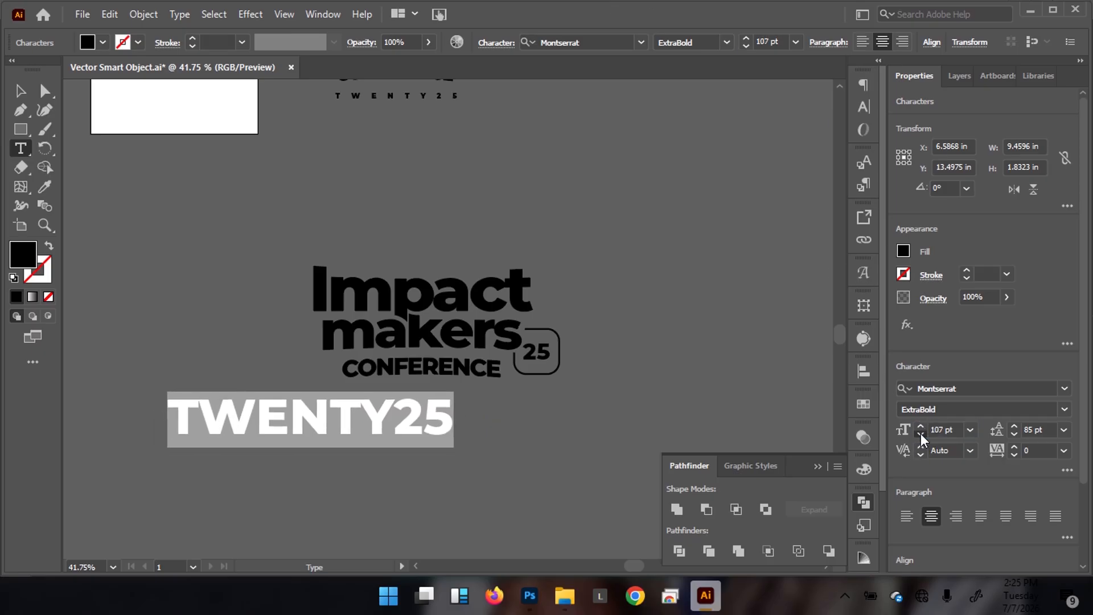
pyautogui.moveTo(921, 433); pyautogui.dragTo(918, 435)
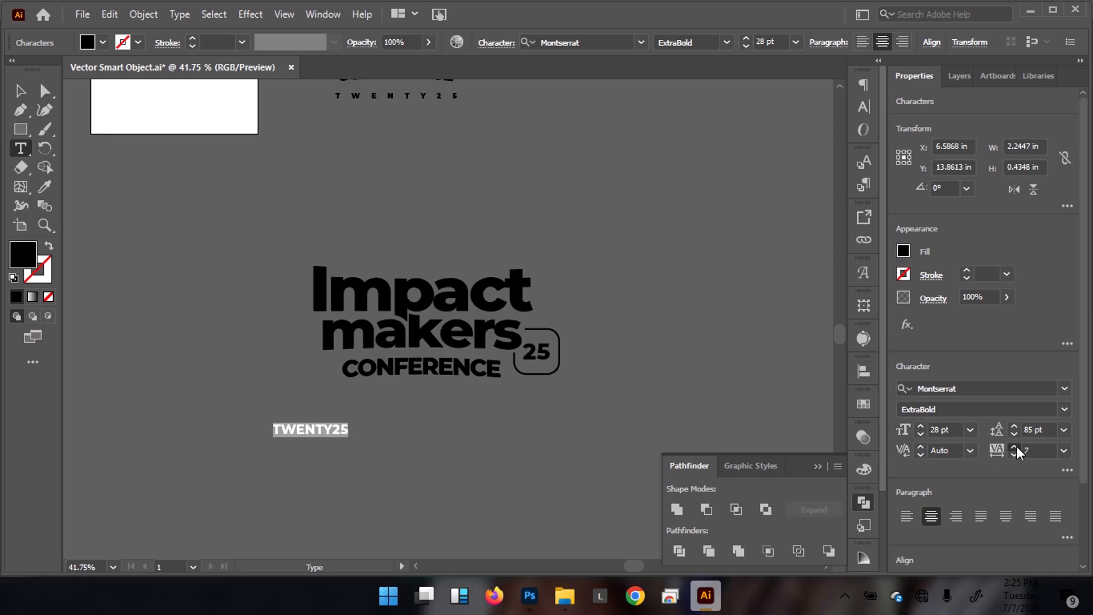
# Step: Widen the letter spacing of "TWENTY25", trying a tracking of 200 and settling on 800
pyautogui.click(1037, 450)
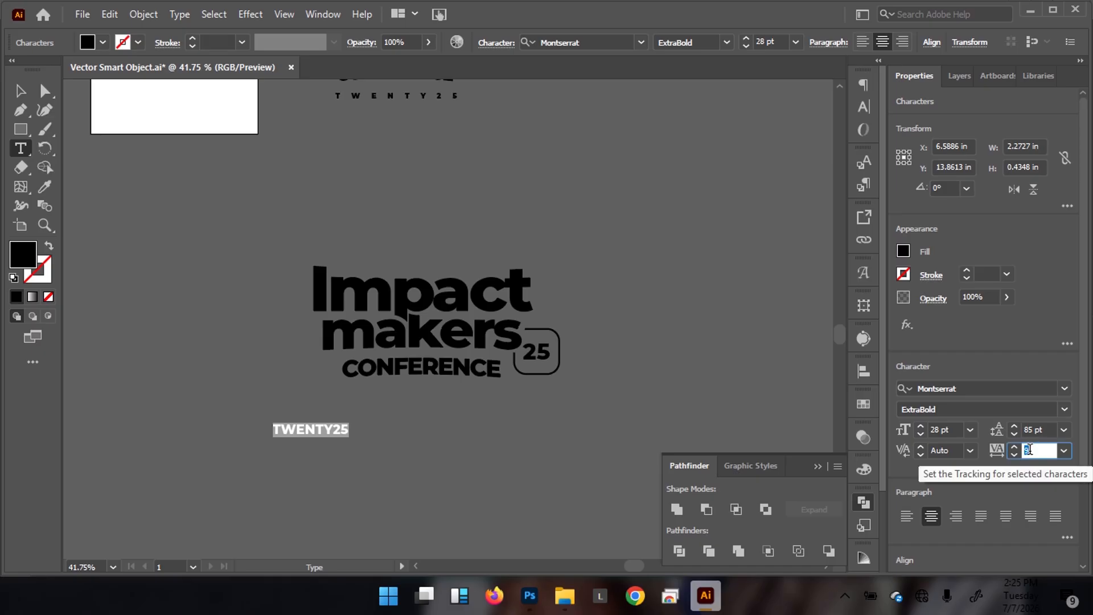
pyautogui.write('200')
pyautogui.press('Return')
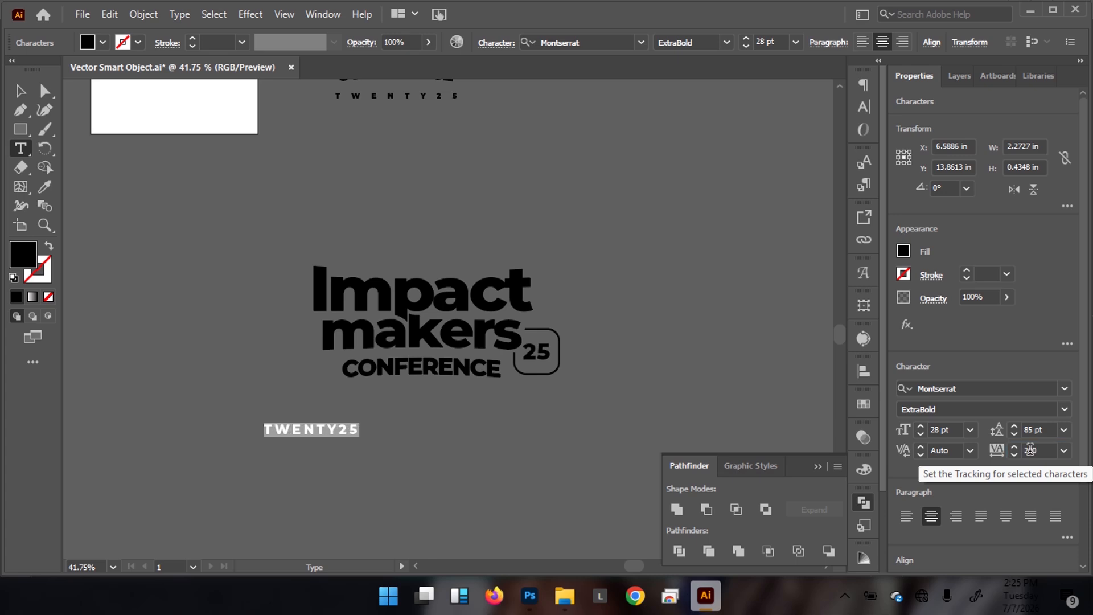
pyautogui.click(1029, 450)
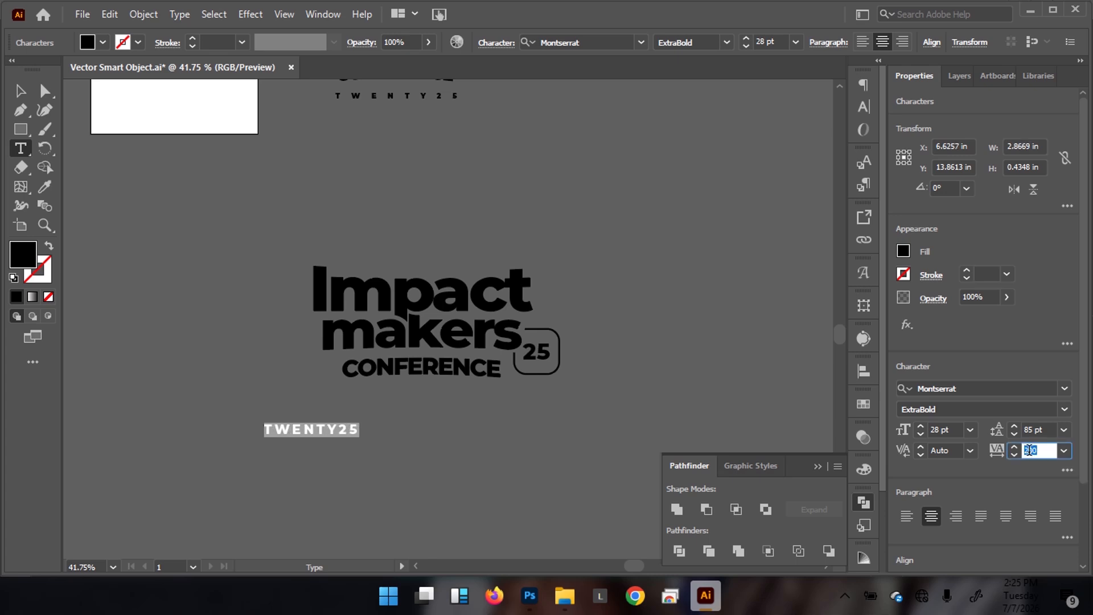
pyautogui.press('Return')
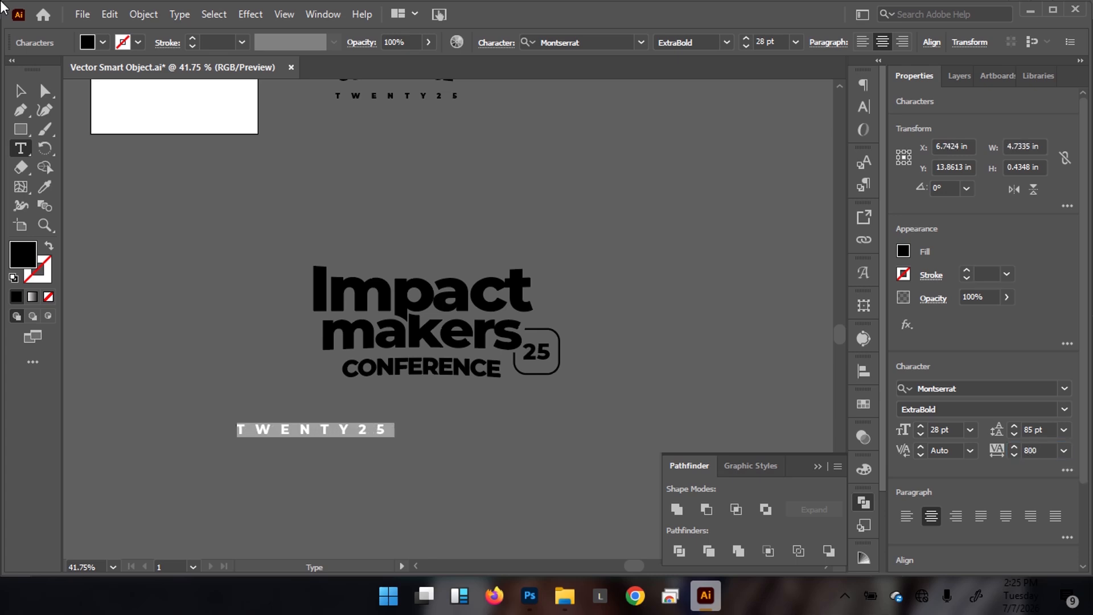
# Step: Place "TWENTY25" beneath "CONFERENCE", scale it down to about 18.86 pt and set its tracking to 1200
pyautogui.press('Escape')
pyautogui.moveTo(356, 436); pyautogui.dragTo(486, 433)
pyautogui.click(1043, 452)
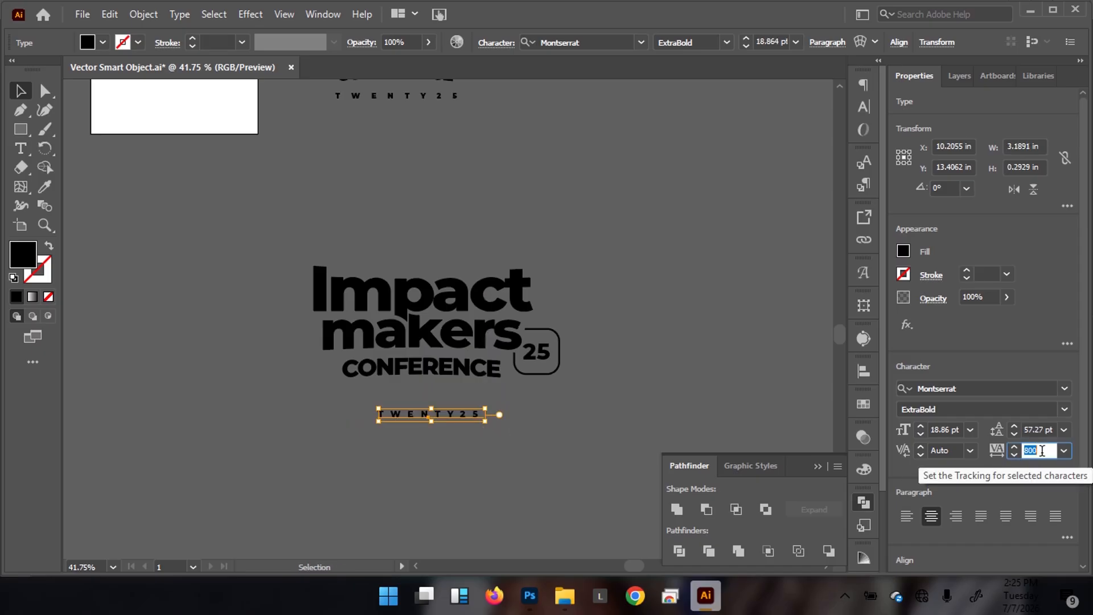
pyautogui.press('Return')
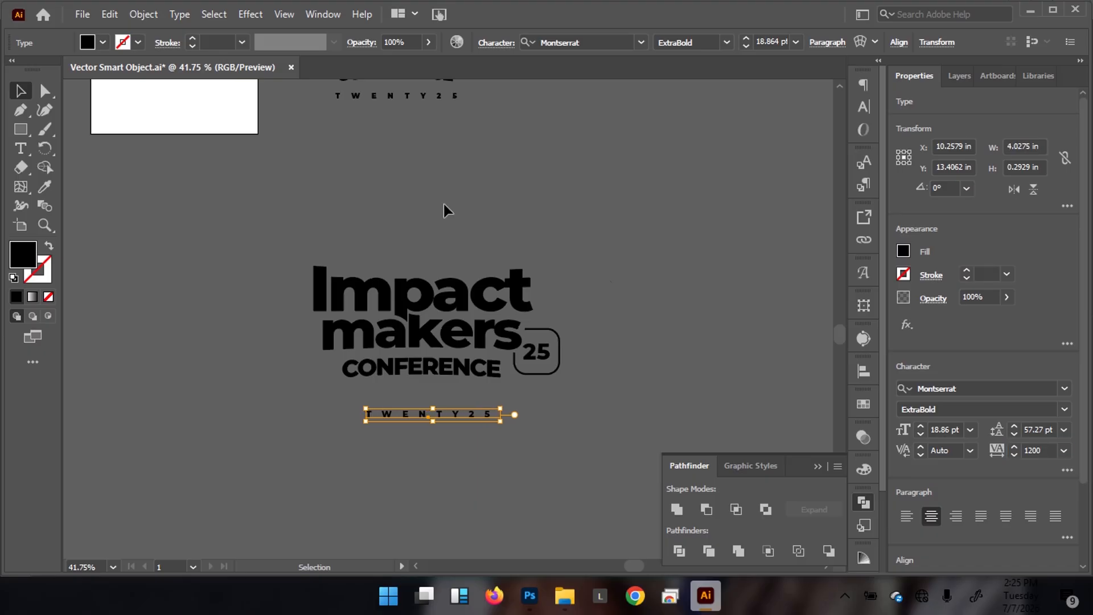
# Step: Move "TWENTY25" about 0.19 in up and to the left, closer to "CONFERENCE", and set its tracking to 1500
pyautogui.click(527, 180)
pyautogui.scroll(-3, 239, 325)
pyautogui.scroll(2, 357, 317)
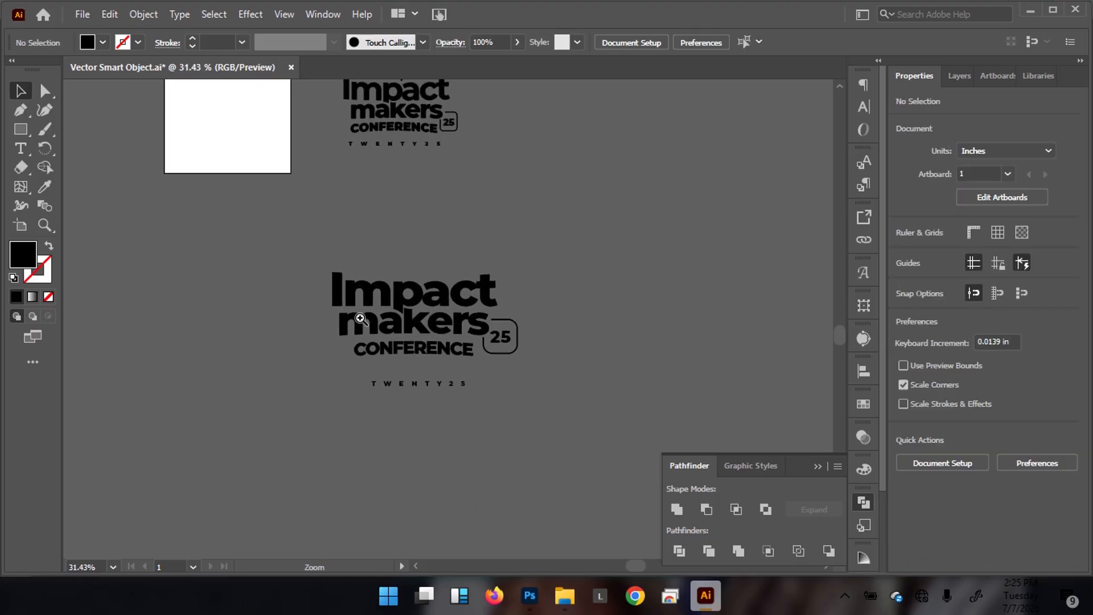
pyautogui.moveTo(428, 390); pyautogui.dragTo(424, 387)
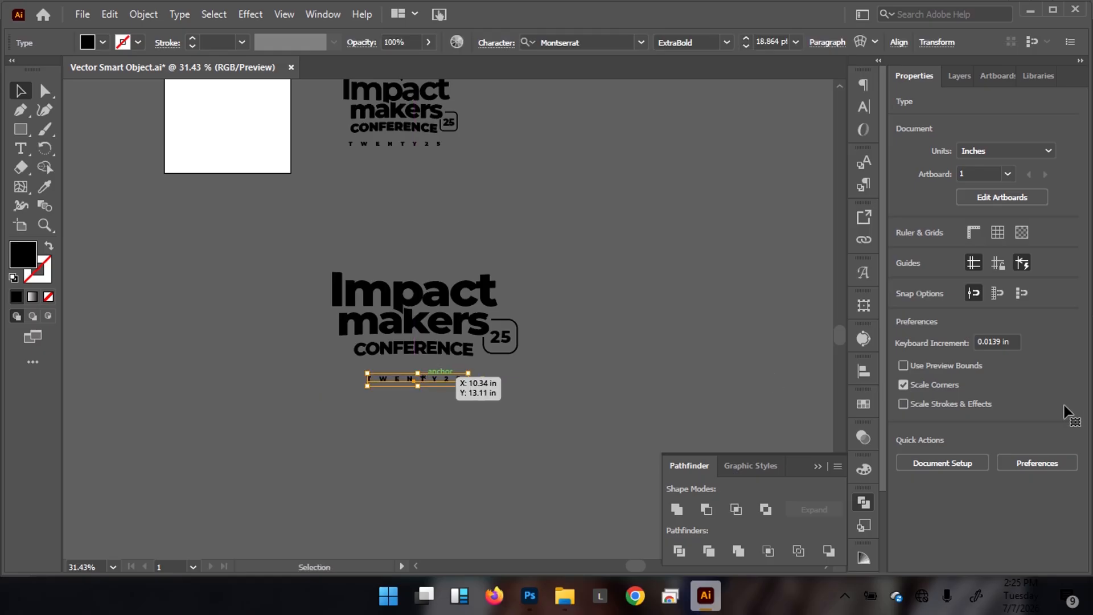
pyautogui.click(1038, 449)
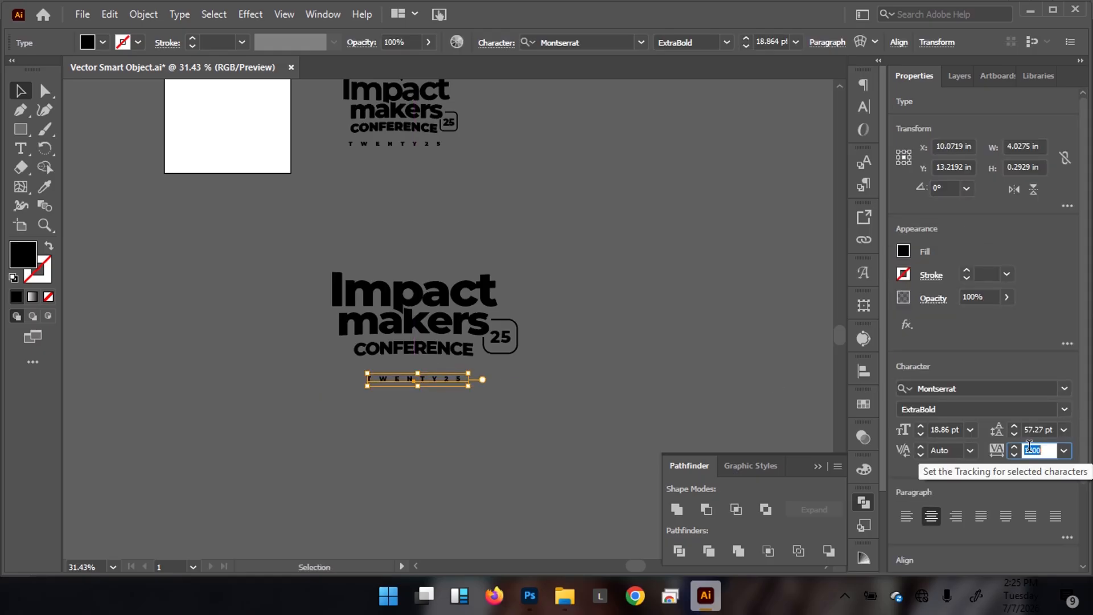
pyautogui.press('Return')
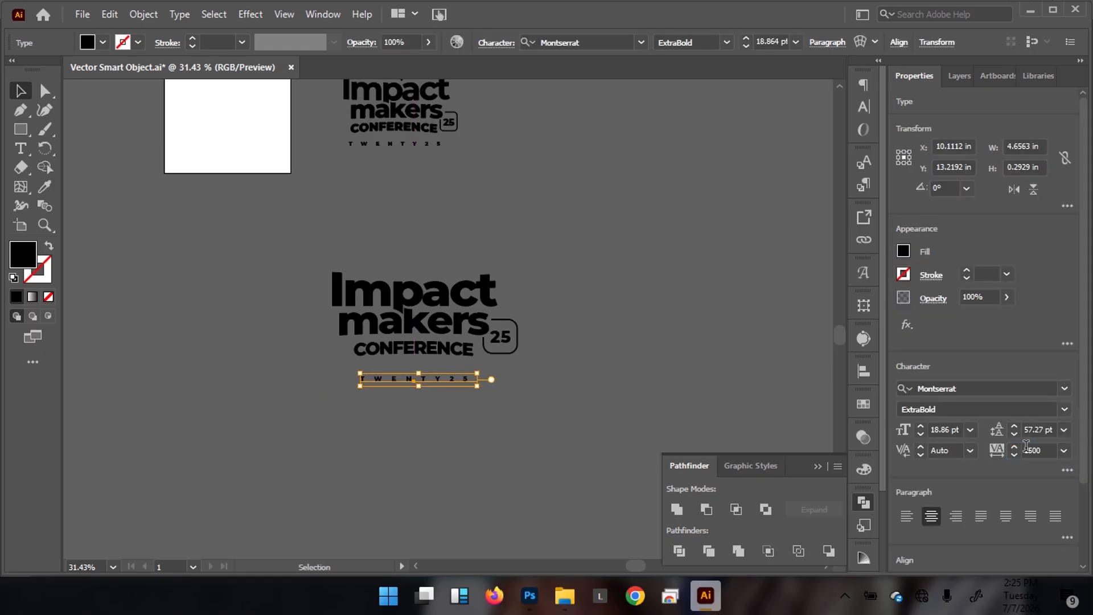
# Step: Shift "TWENTY25" about 0.15 in left so its letters sit centred beneath "CONFERENCE"
pyautogui.scroll(-3, 268, 313)
pyautogui.scroll(5, 325, 317)
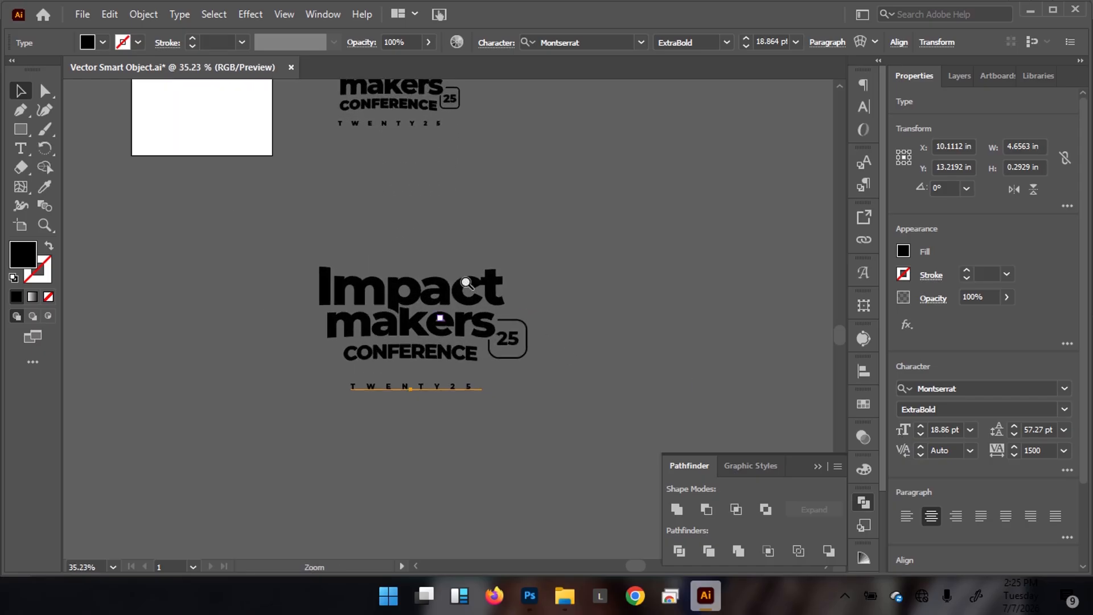
pyautogui.moveTo(439, 388)
pyautogui.mouseDown()
pyautogui.moveTo(423, 384)
pyautogui.moveTo(430, 390)
pyautogui.mouseUp()
pyautogui.click(605, 295)
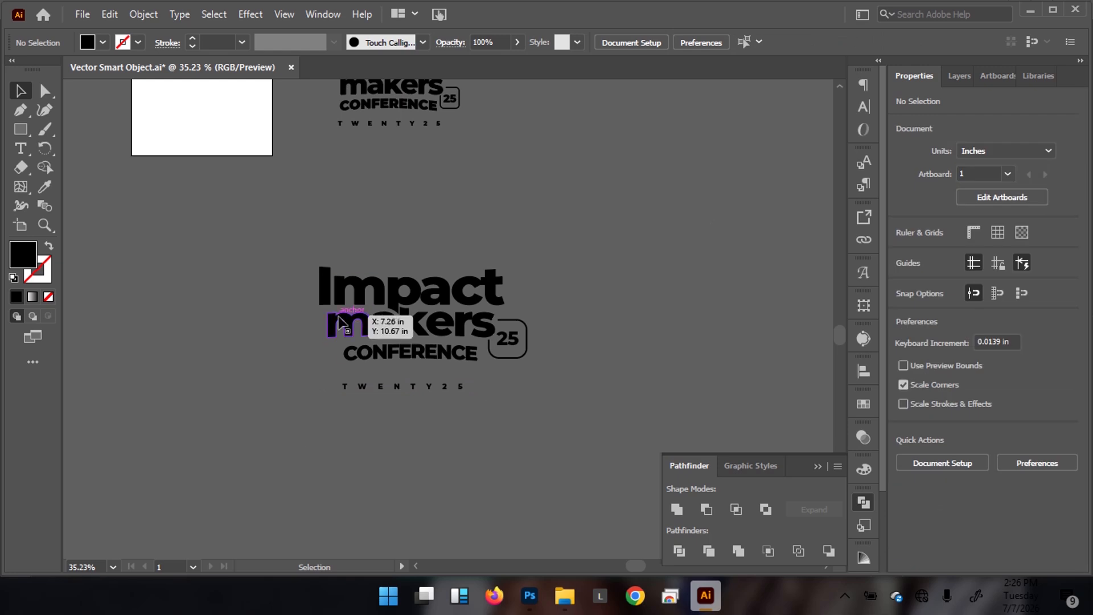
pyautogui.scroll(-2, 339, 310)
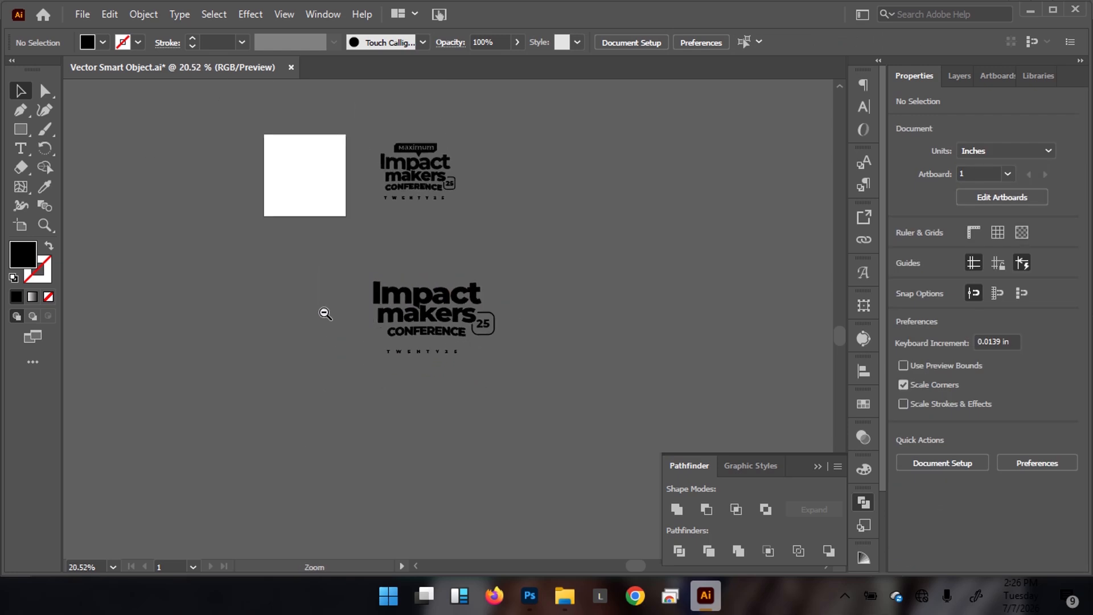
pyautogui.scroll(1, 379, 303)
pyautogui.scroll(1, 379, 303)
pyautogui.moveTo(426, 371); pyautogui.dragTo(428, 370)
pyautogui.scroll(3, 485, 211)
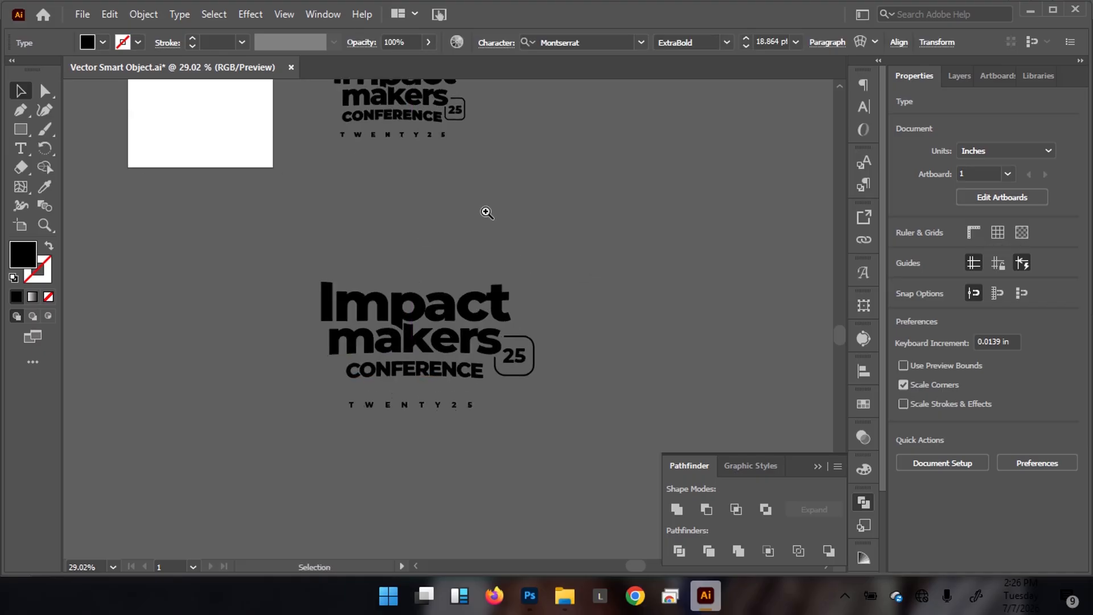
pyautogui.scroll(-3, 409, 225)
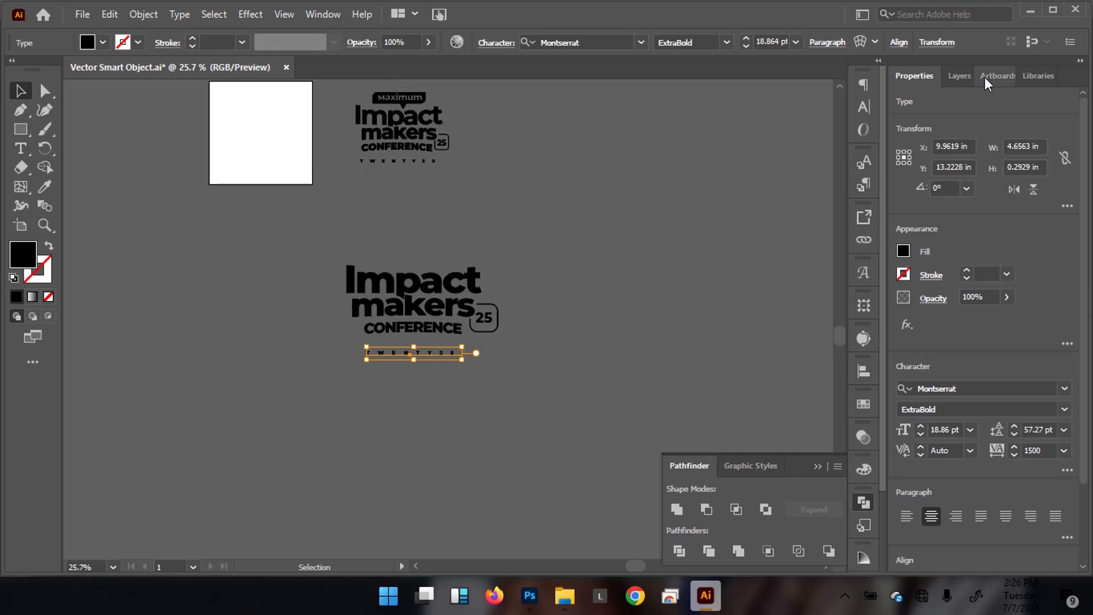
# Step: Create a new empty layer above the lettering's layers and target it for new artwork
pyautogui.click(954, 77)
pyautogui.click(1039, 562)
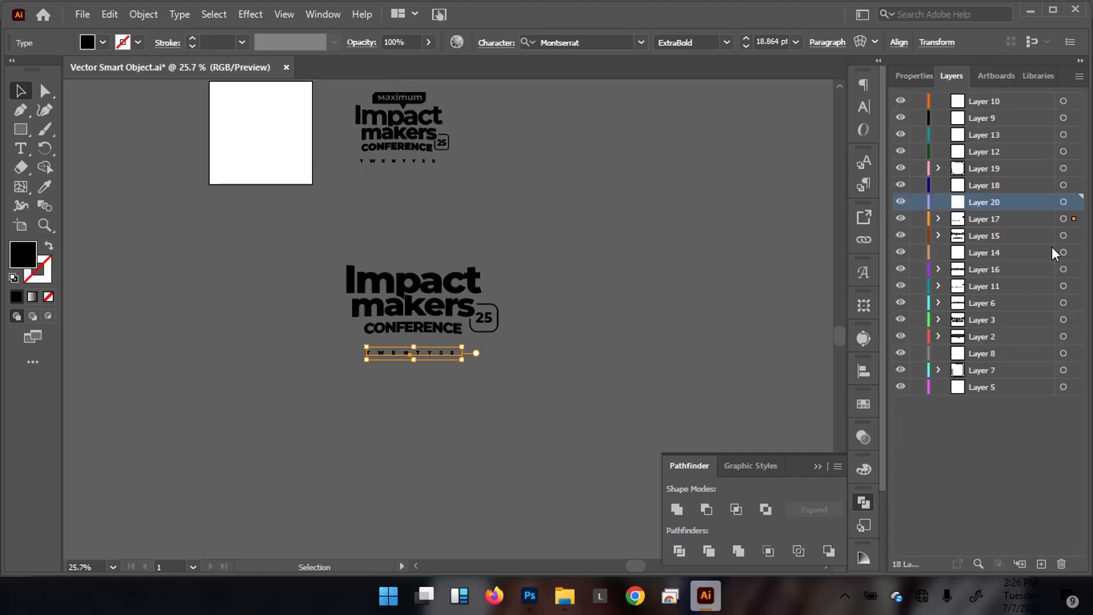
pyautogui.click(1062, 203)
# Step: Draw a black filled rectangle about 3.76 in wide and 0.97 in high just above the word "Impact"
pyautogui.moveTo(324, 226); pyautogui.dragTo(499, 239)
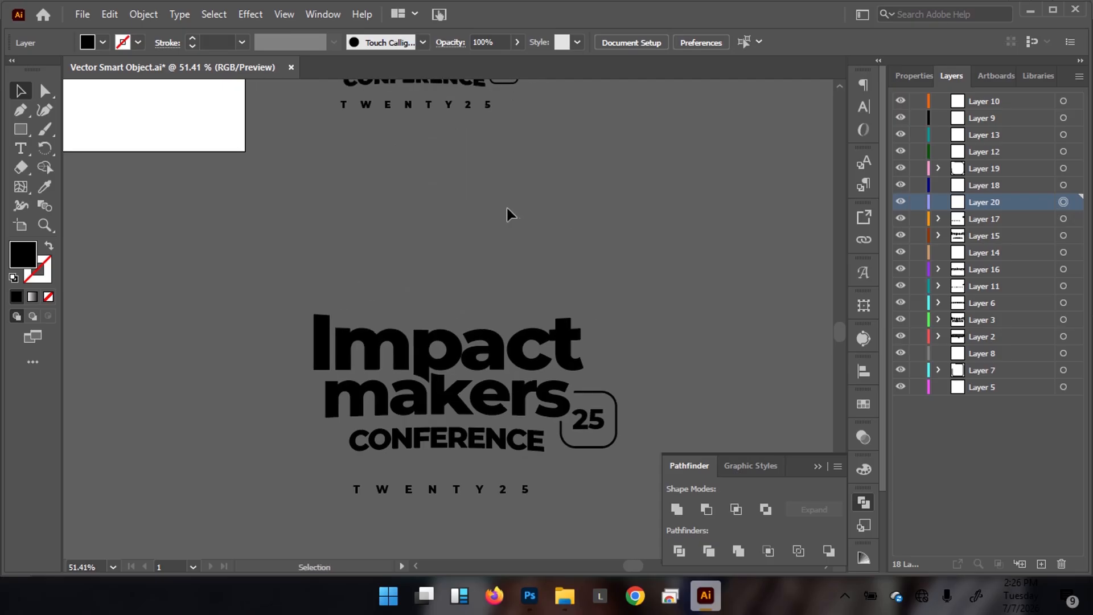
pyautogui.press('m')
pyautogui.moveTo(219, 217); pyautogui.dragTo(235, 300)
pyautogui.moveTo(449, 326)
pyautogui.mouseDown()
pyautogui.moveTo(450, 339)
pyautogui.moveTo(431, 335)
pyautogui.mouseUp()
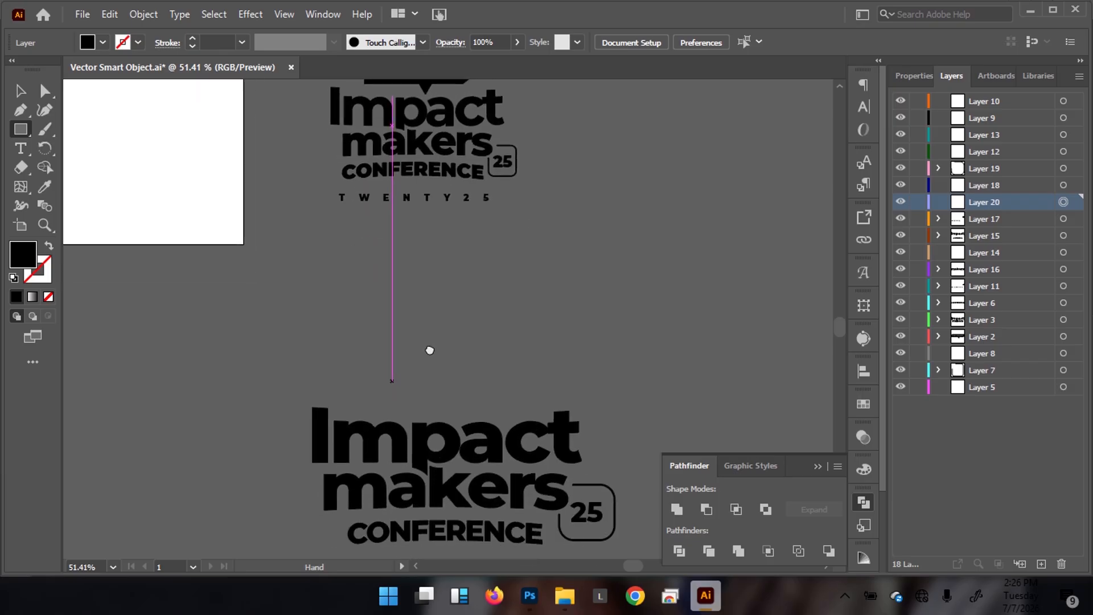
pyautogui.moveTo(373, 363); pyautogui.dragTo(526, 403)
pyautogui.scroll(4, 492, 418)
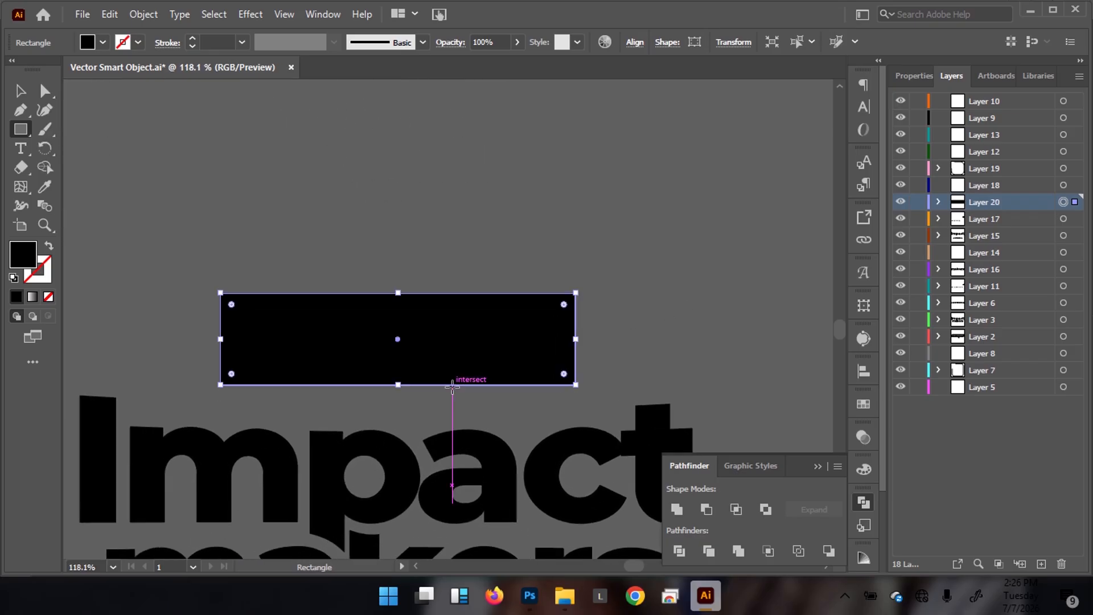
# Step: Bevel the rectangle's upper-left and lower-right corners by adding anchor points about 0.3 in either side and deleting the corner points
pyautogui.press('p')
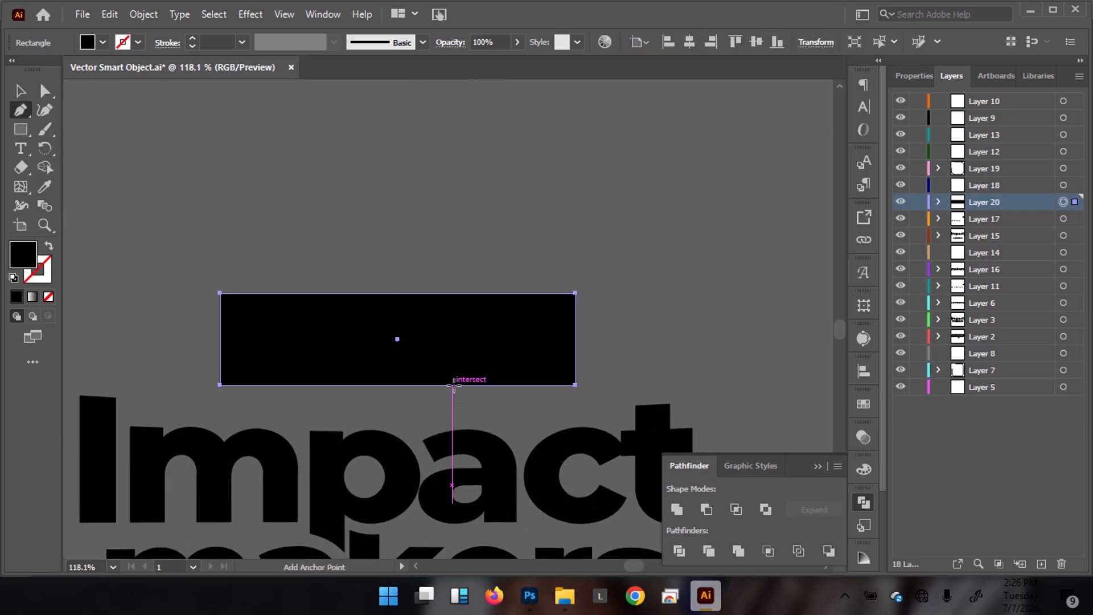
pyautogui.click(546, 386)
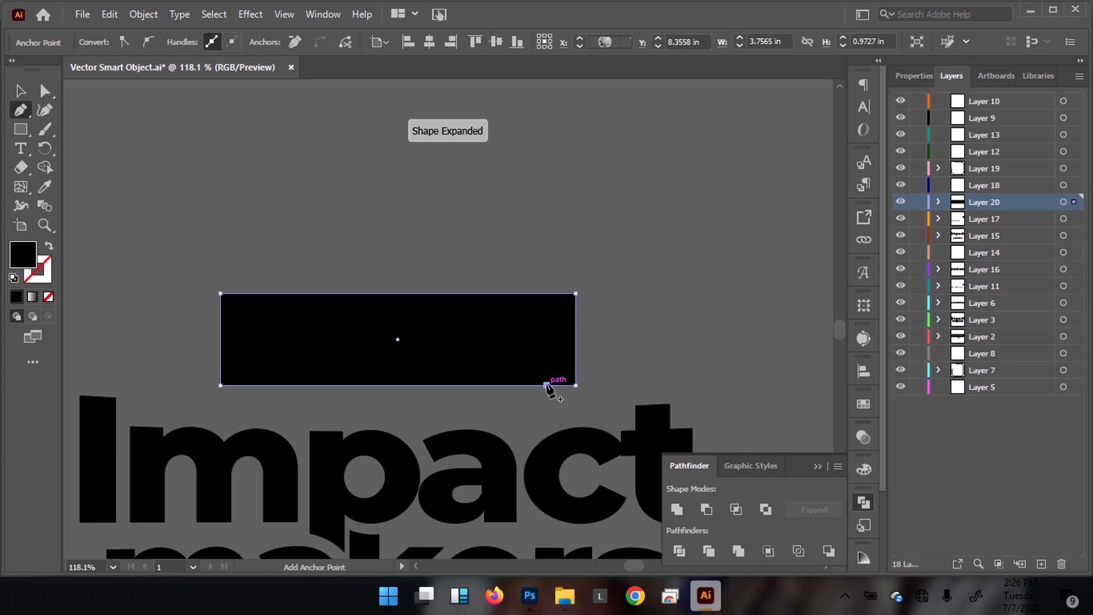
pyautogui.click(575, 357)
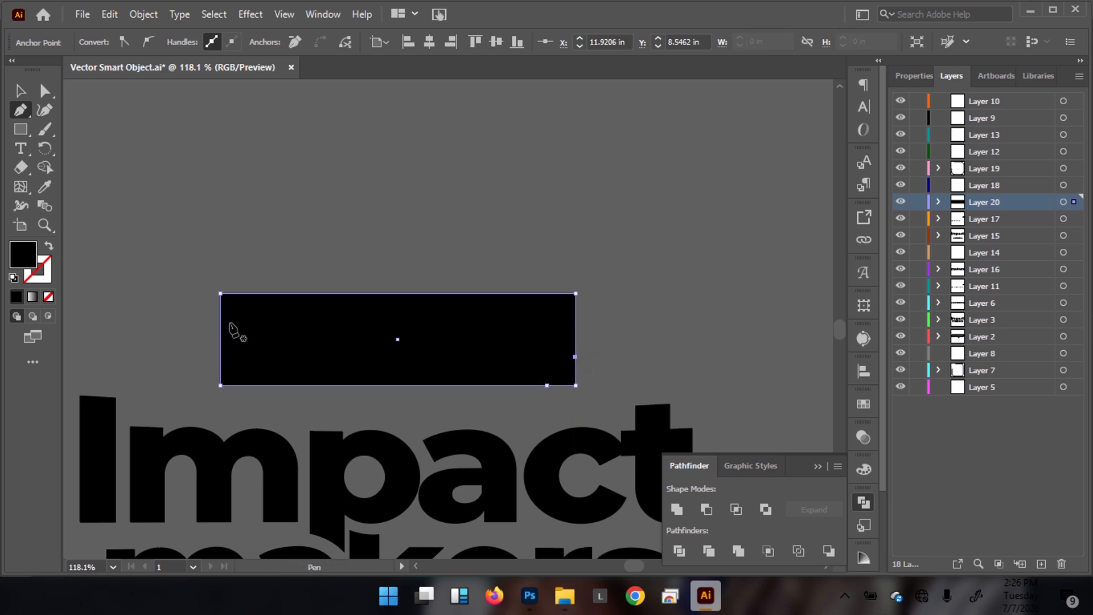
pyautogui.click(220, 315)
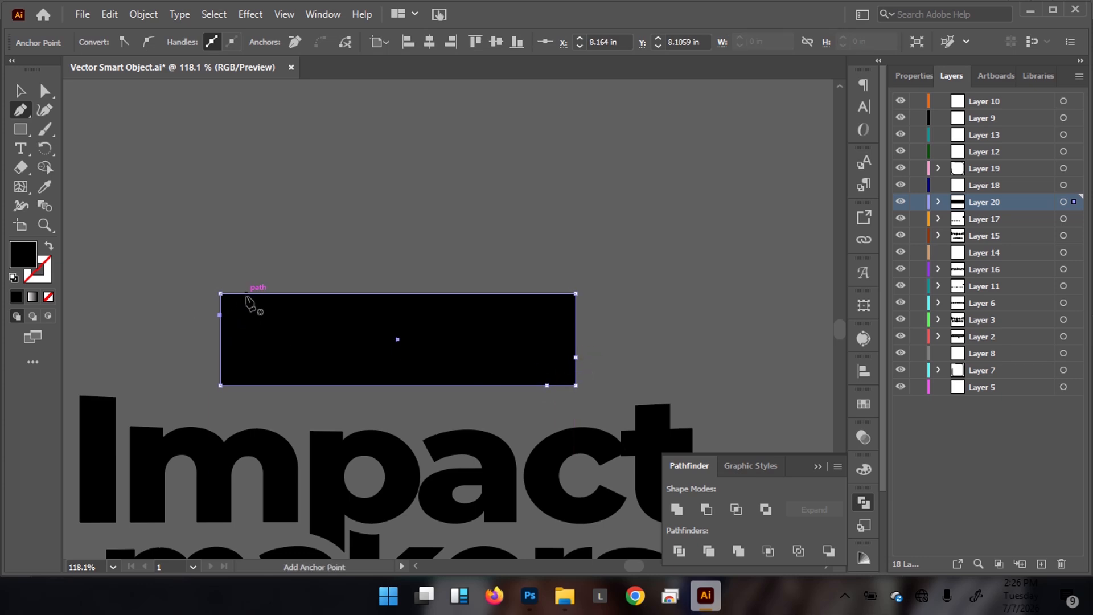
pyautogui.click(246, 293)
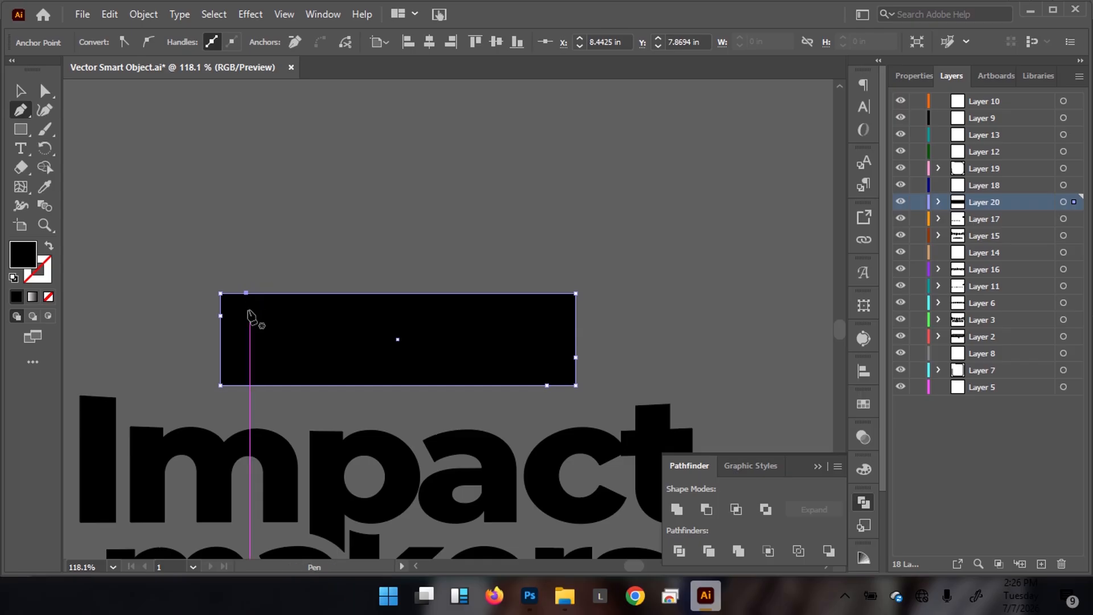
pyautogui.click(221, 294)
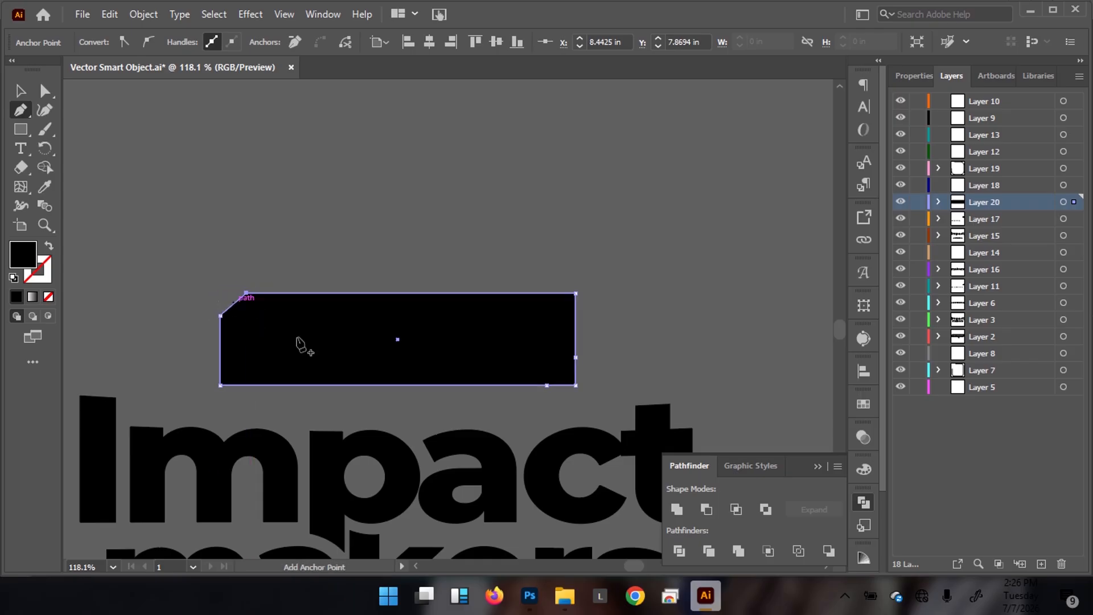
pyautogui.click(575, 385)
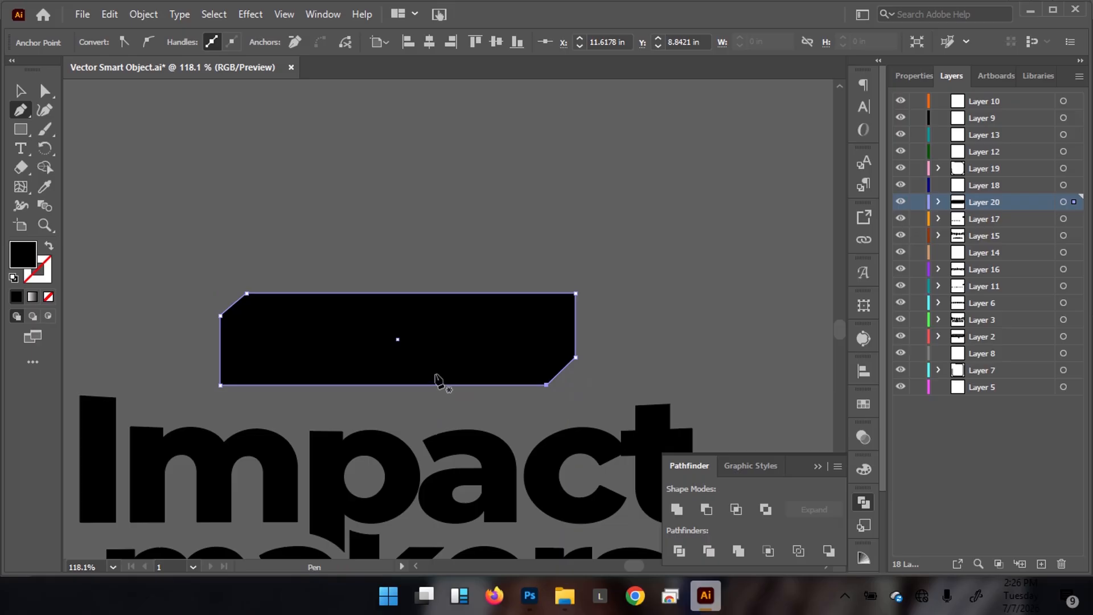
# Step: Draw a black polygon in the empty area above the bevelled banner and reduce its sides to make a triangle
pyautogui.press('v')
pyautogui.click(732, 227)
pyautogui.moveTo(547, 263); pyautogui.dragTo(436, 300)
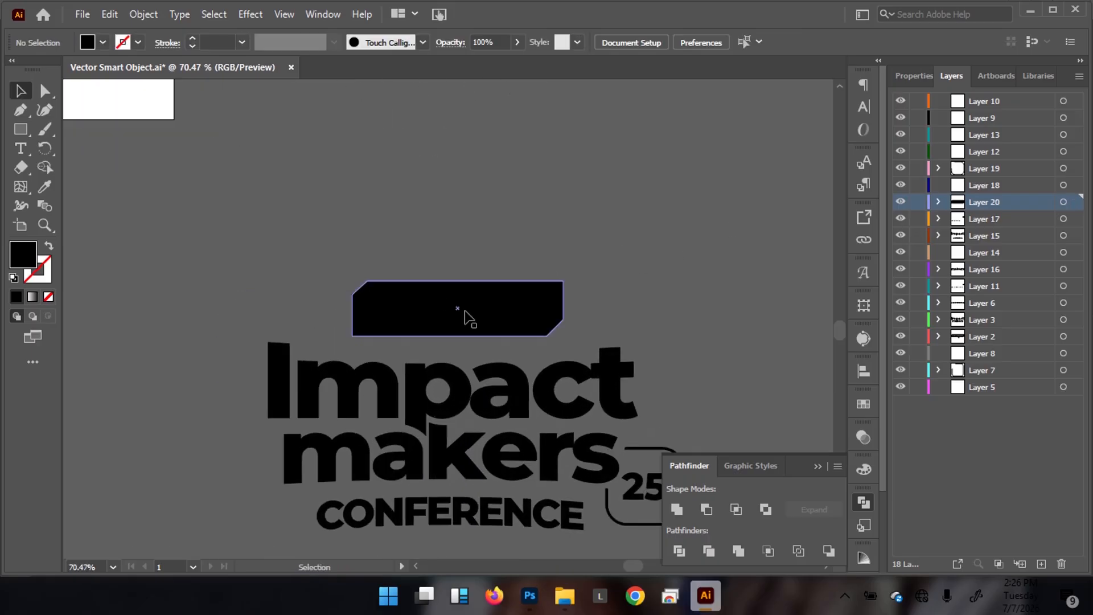
pyautogui.click(468, 318)
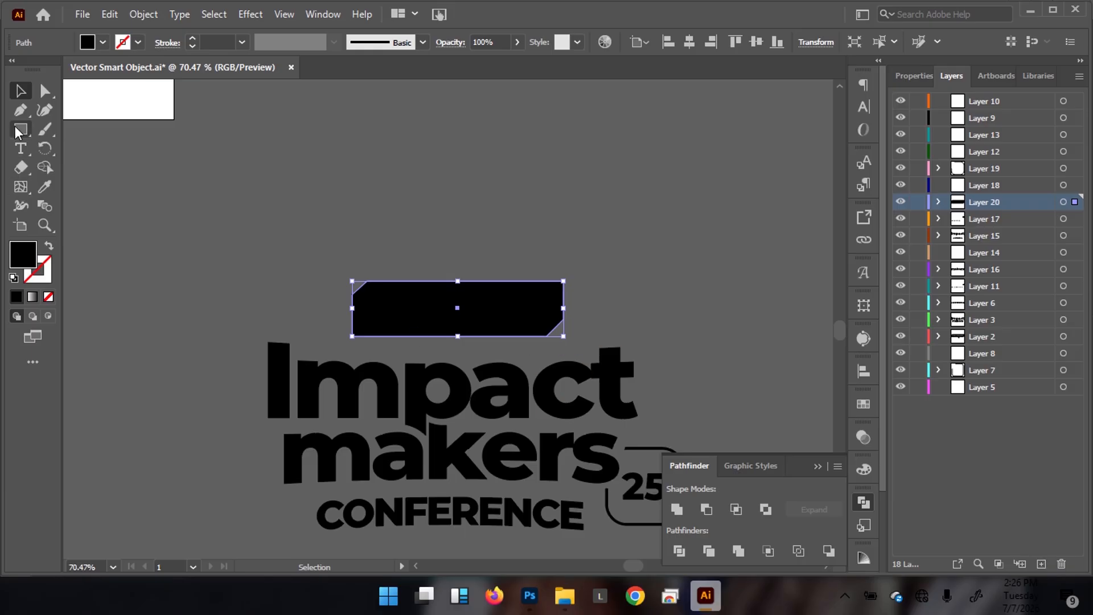
pyautogui.moveTo(21, 127); pyautogui.dragTo(113, 170)
pyautogui.moveTo(430, 199); pyautogui.dragTo(456, 225)
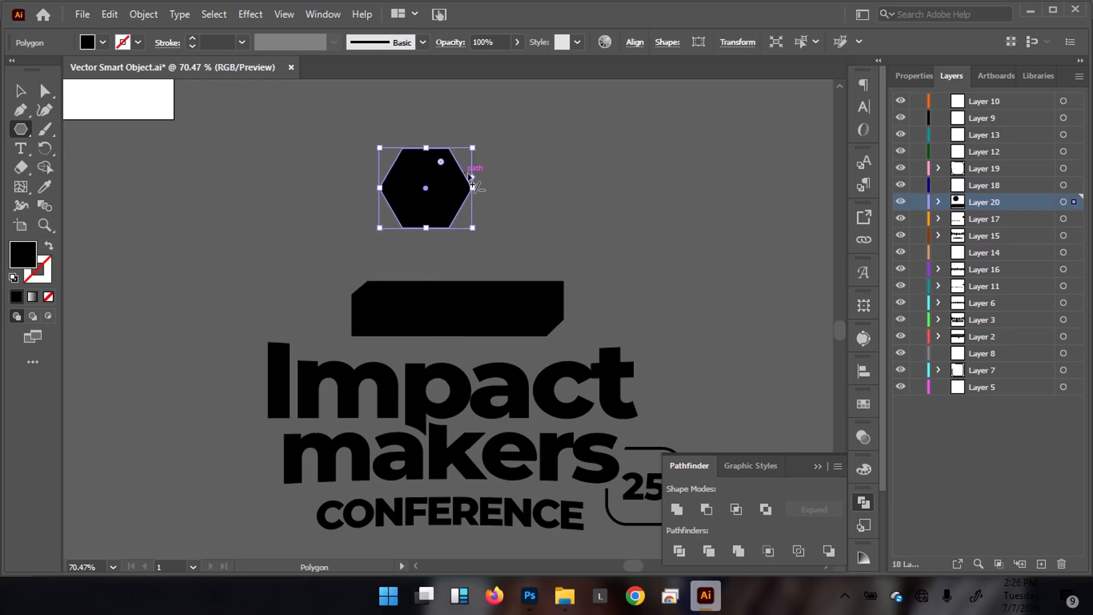
pyautogui.moveTo(470, 177); pyautogui.dragTo(472, 150)
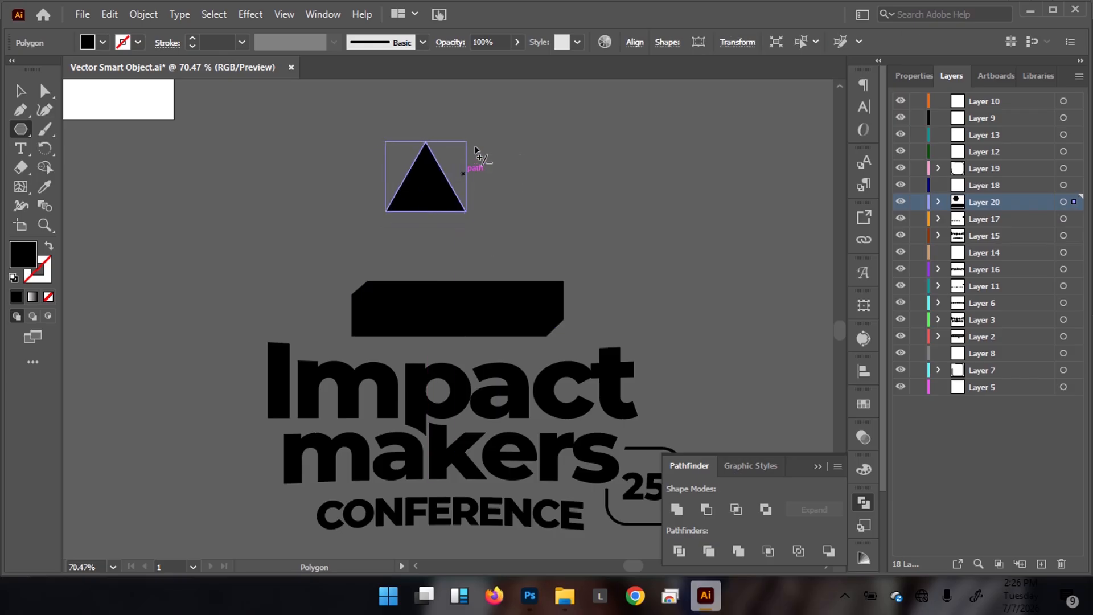
# Step: Turn the triangle to point downward, shrink it and attach it to the middle of the banner's lower edge as a pointer
pyautogui.press('v')
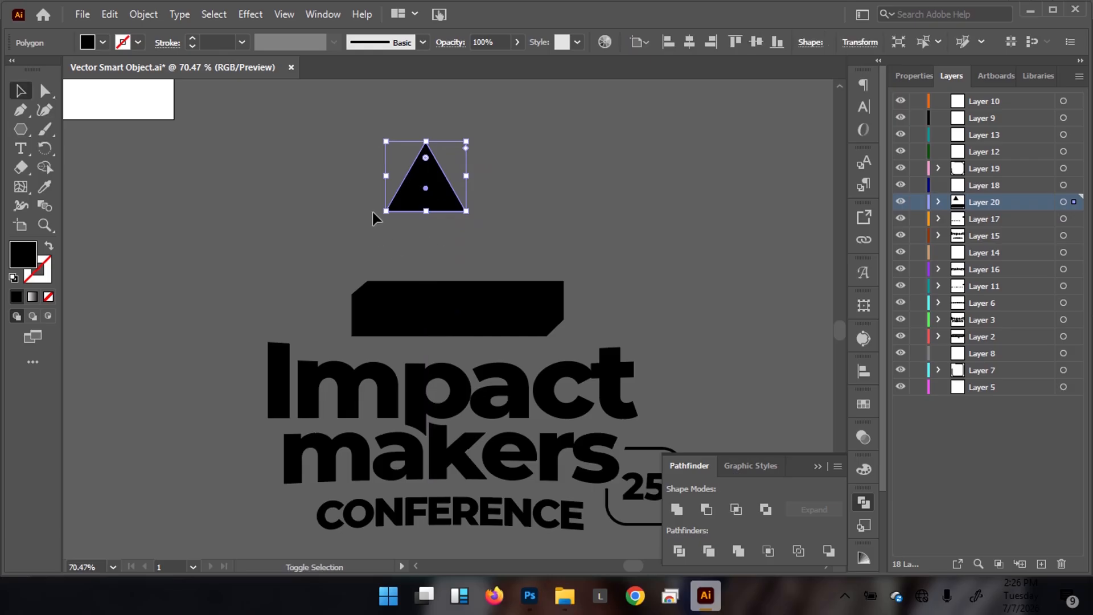
pyautogui.moveTo(381, 215); pyautogui.dragTo(554, 136)
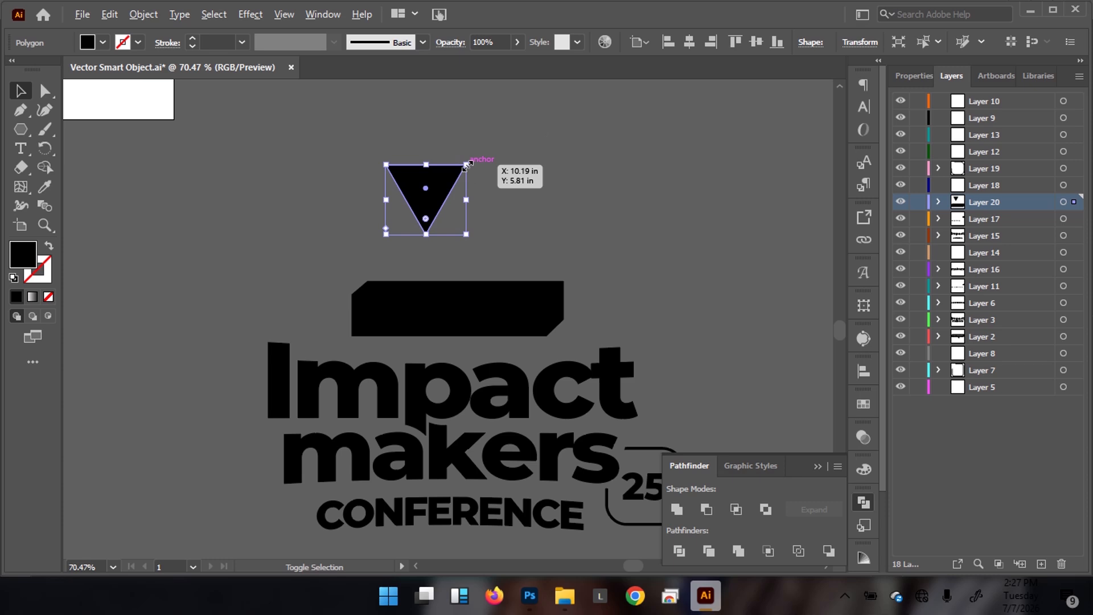
pyautogui.moveTo(466, 165); pyautogui.dragTo(470, 335)
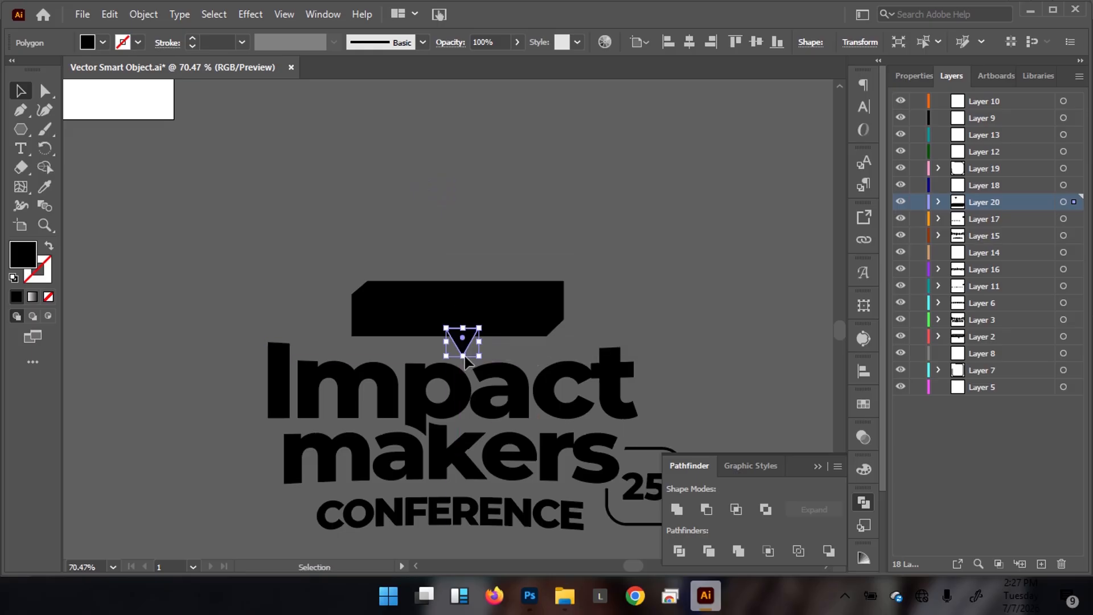
# Step: Duplicate the badge's "25" text above the banner and change the copy's wording to "MAXIMUM"
pyautogui.moveTo(492, 444); pyautogui.dragTo(419, 473)
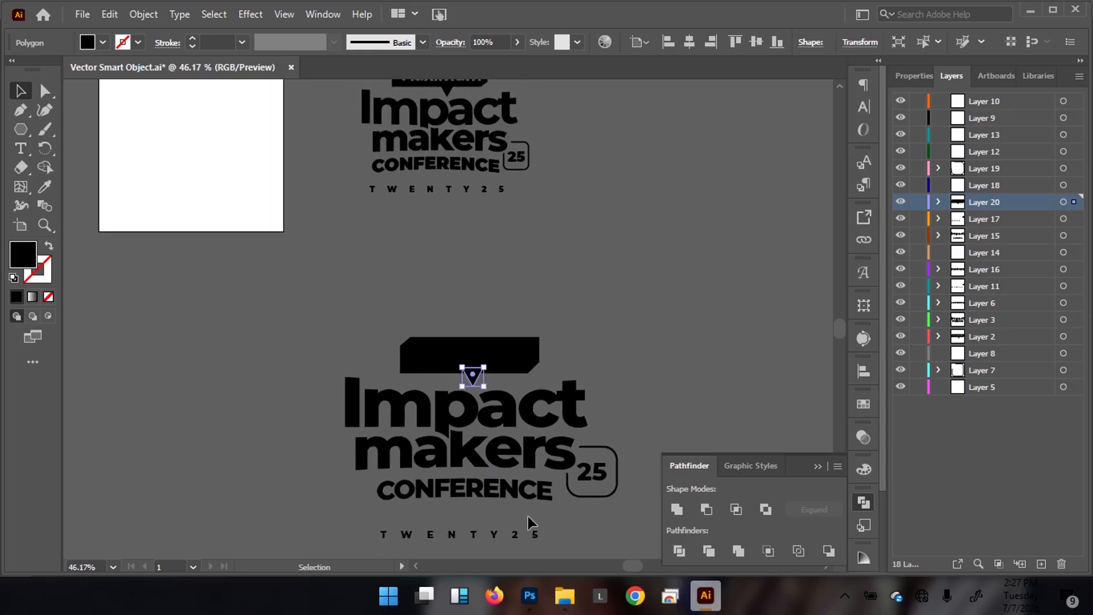
pyautogui.click(594, 478)
pyautogui.moveTo(597, 467); pyautogui.dragTo(536, 291)
pyautogui.press('t')
pyautogui.doubleClick(529, 282)
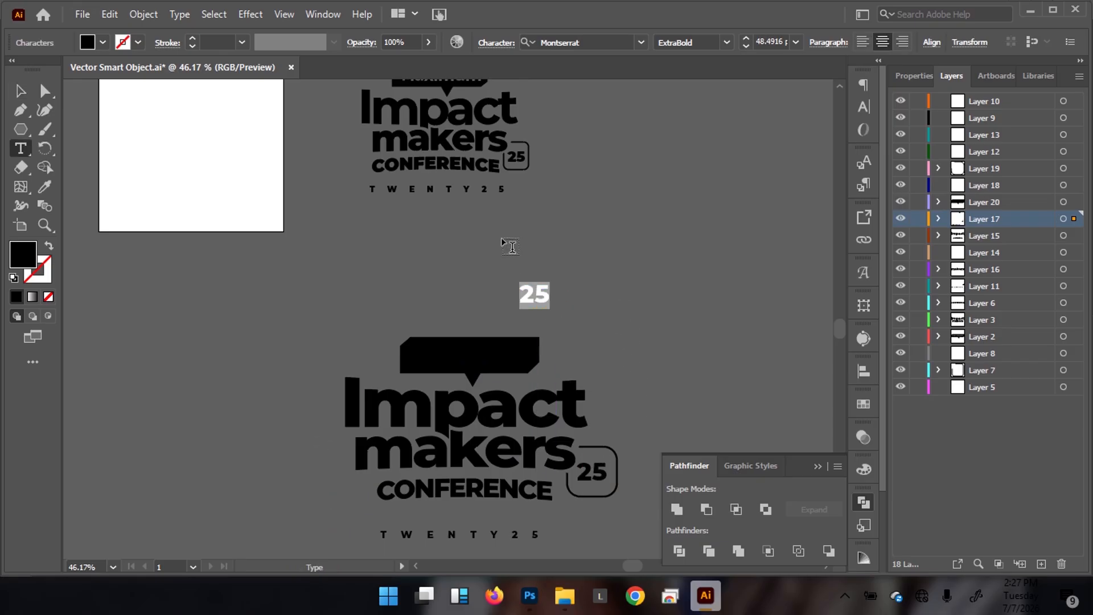
pyautogui.write('MAXIMUM')
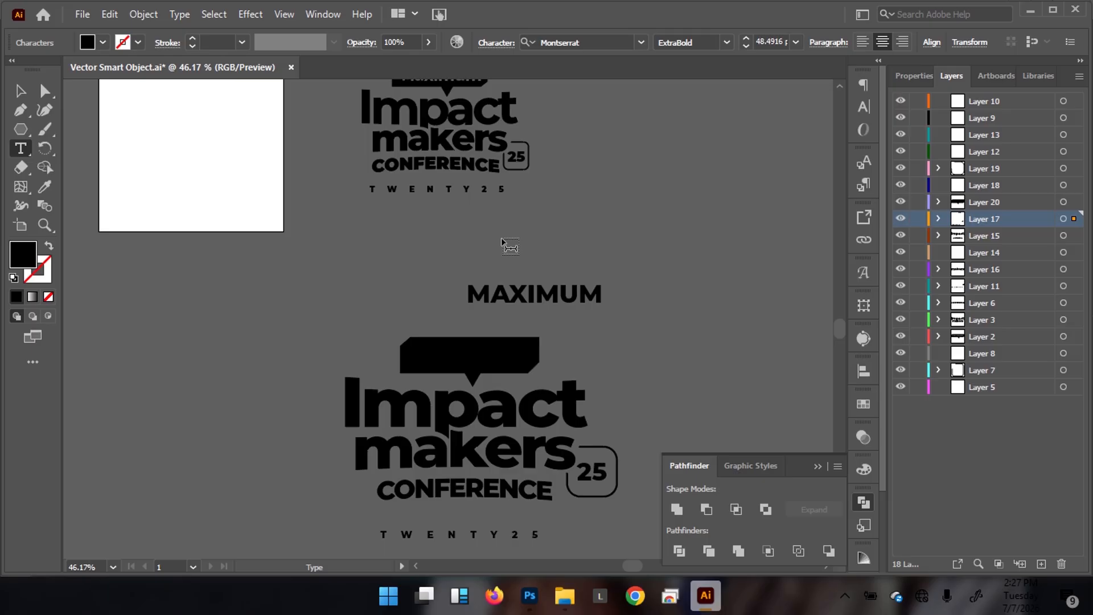
pyautogui.press('Escape')
# Step: Move "MAXIMUM" onto the banner and transfer it in place to a new layer at the top of the layer stack
pyautogui.scroll(2, 549, 276)
pyautogui.moveTo(599, 287); pyautogui.dragTo(511, 376)
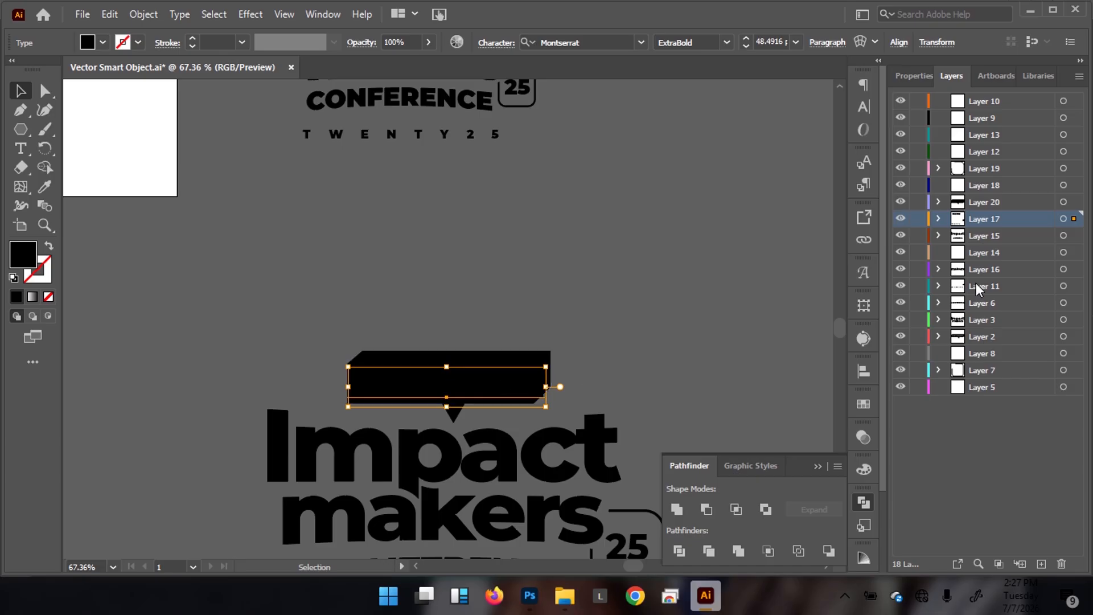
pyautogui.hotkey('ctrl', 'shift', 'a')
pyautogui.click(1003, 108)
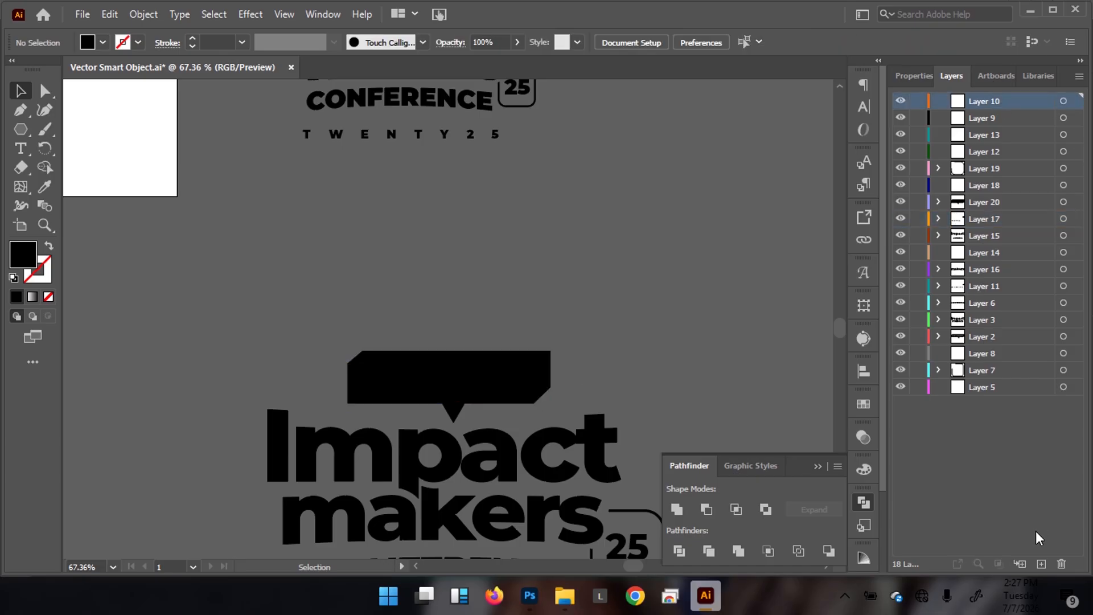
pyautogui.click(1041, 563)
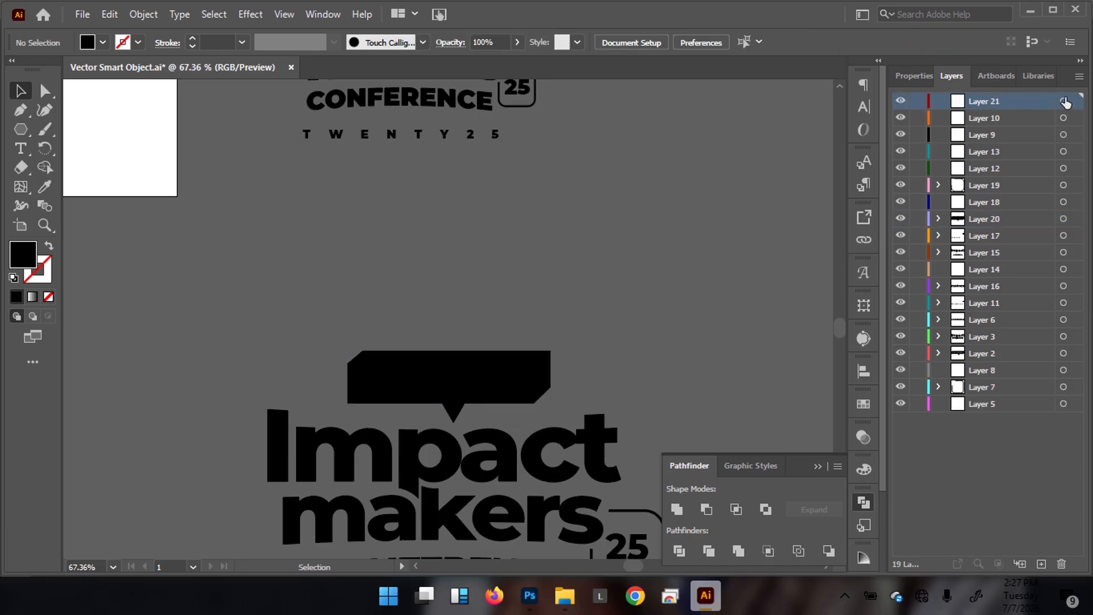
pyautogui.hotkey('ctrl', 'f')
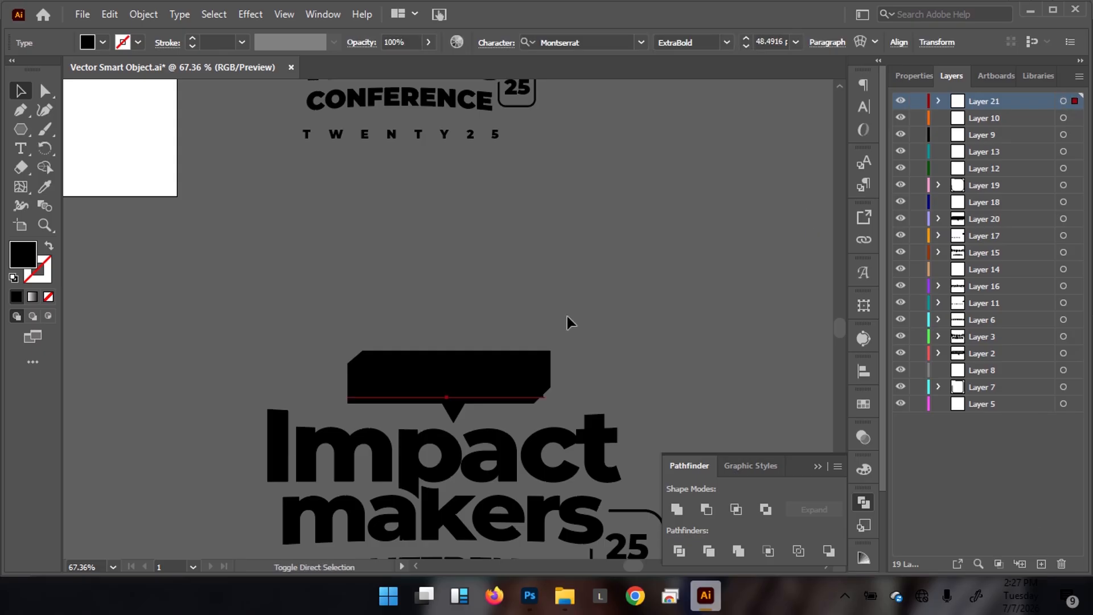
# Step: Fill "MAXIMUM" with the canvas grey sampled from the empty area above the banner
pyautogui.press('i')
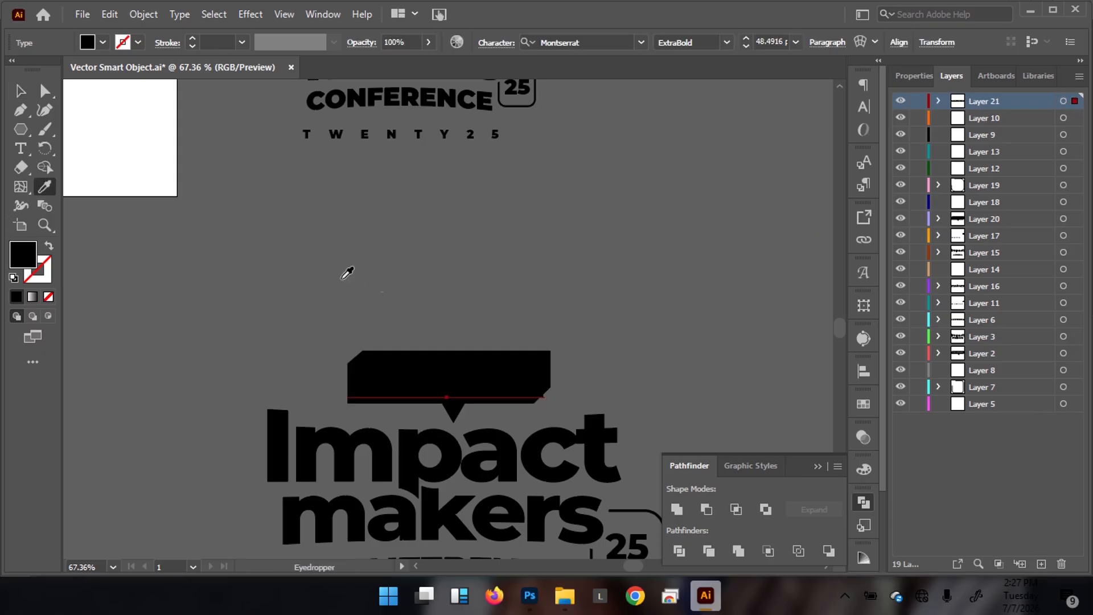
pyautogui.click(469, 251)
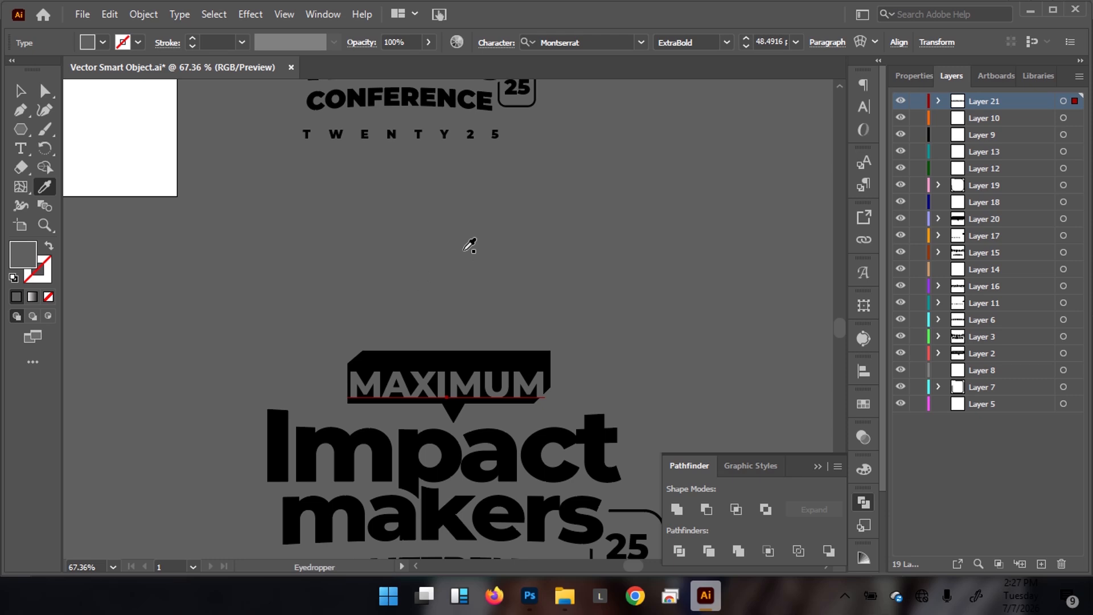
pyautogui.press('v')
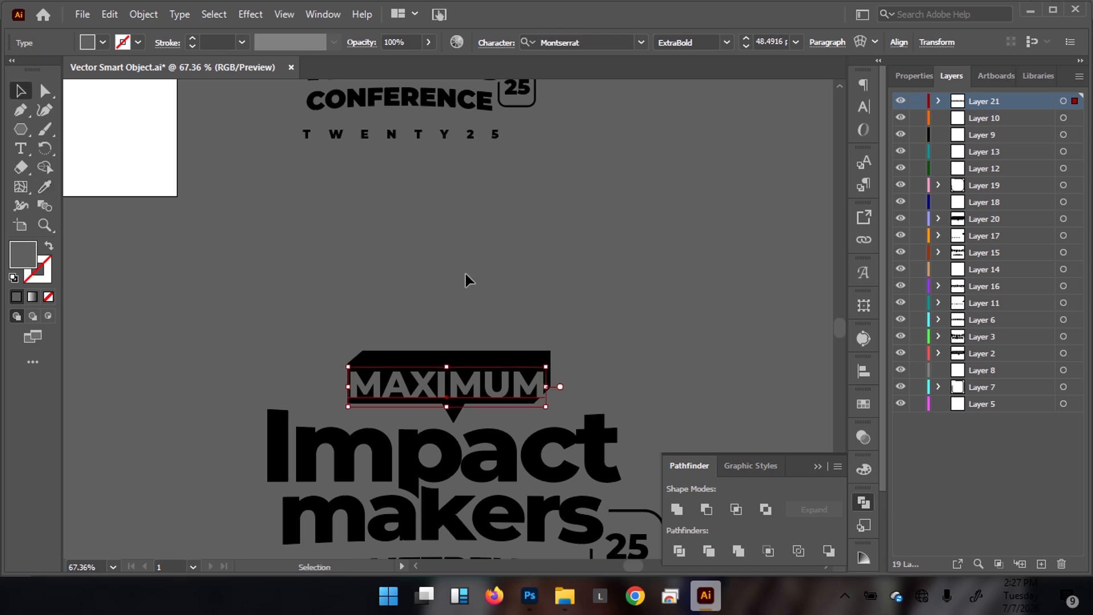
# Step: Scale "MAXIMUM" down to about 33.19 pt and centre it inside the banner
pyautogui.scroll(3, 481, 405)
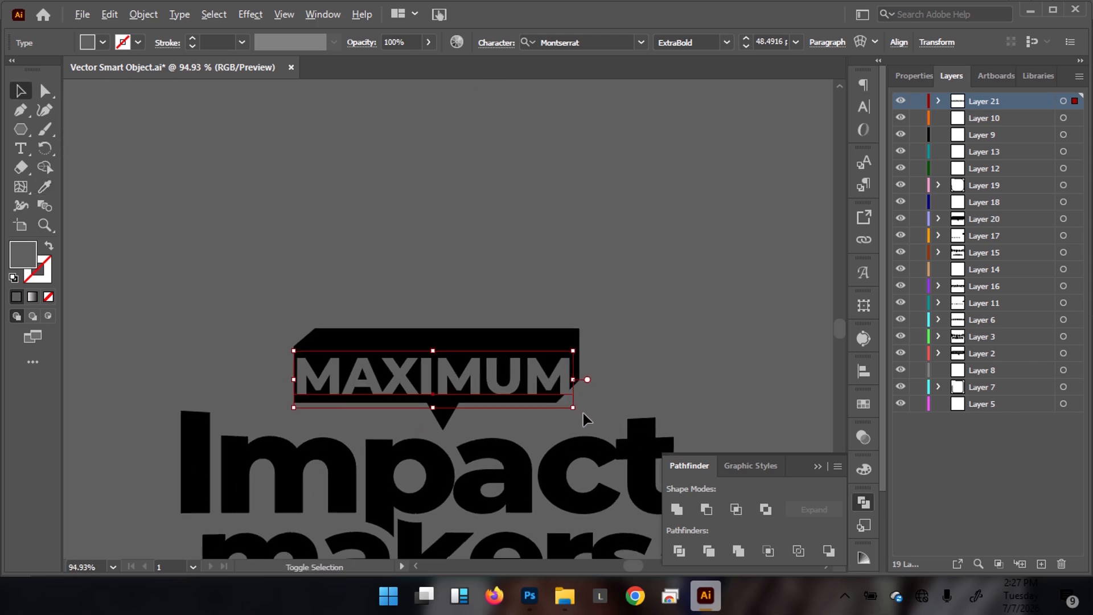
pyautogui.moveTo(572, 407); pyautogui.dragTo(546, 392)
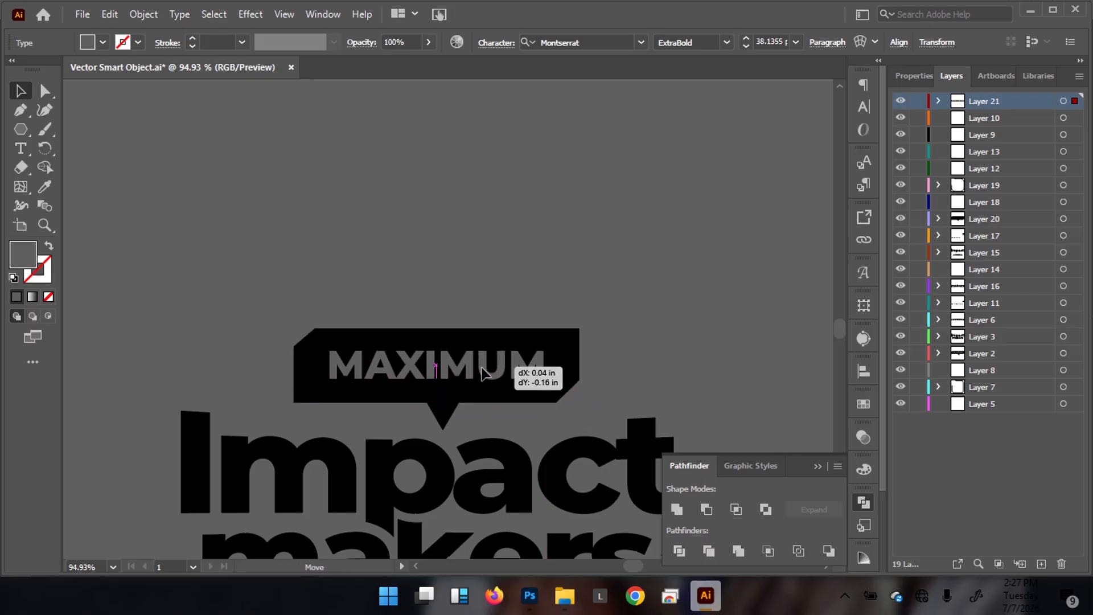
pyautogui.moveTo(575, 294); pyautogui.dragTo(569, 273)
pyautogui.moveTo(542, 389); pyautogui.dragTo(533, 387)
pyautogui.click(679, 286)
pyautogui.moveTo(529, 308); pyautogui.dragTo(459, 321)
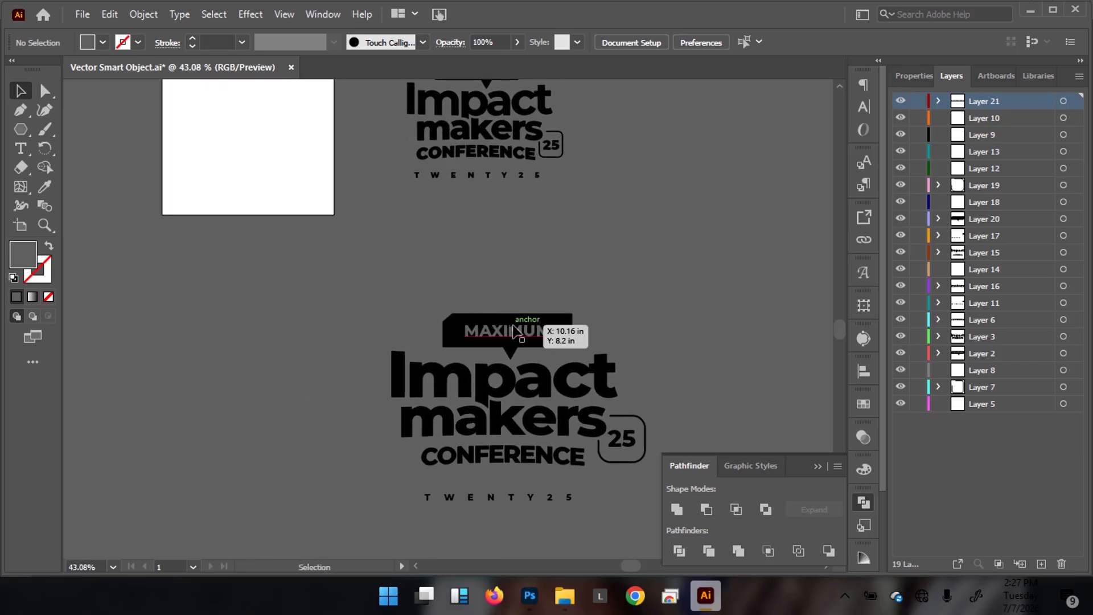
# Step: Retype the banner text in mixed case as "Maximum"
pyautogui.click(510, 326)
pyautogui.click(928, 76)
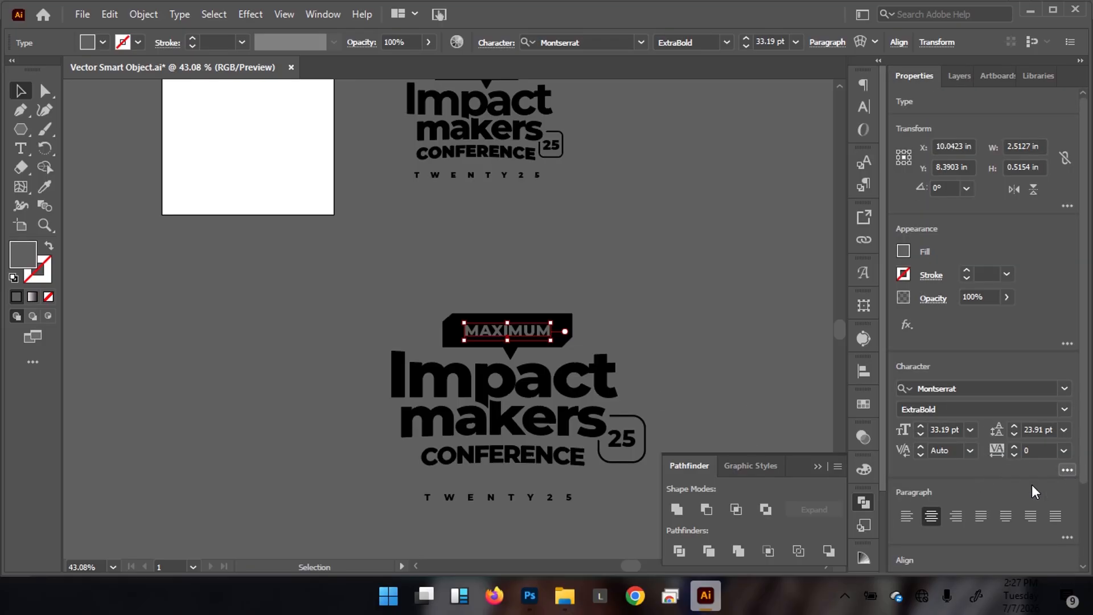
pyautogui.click(1067, 470)
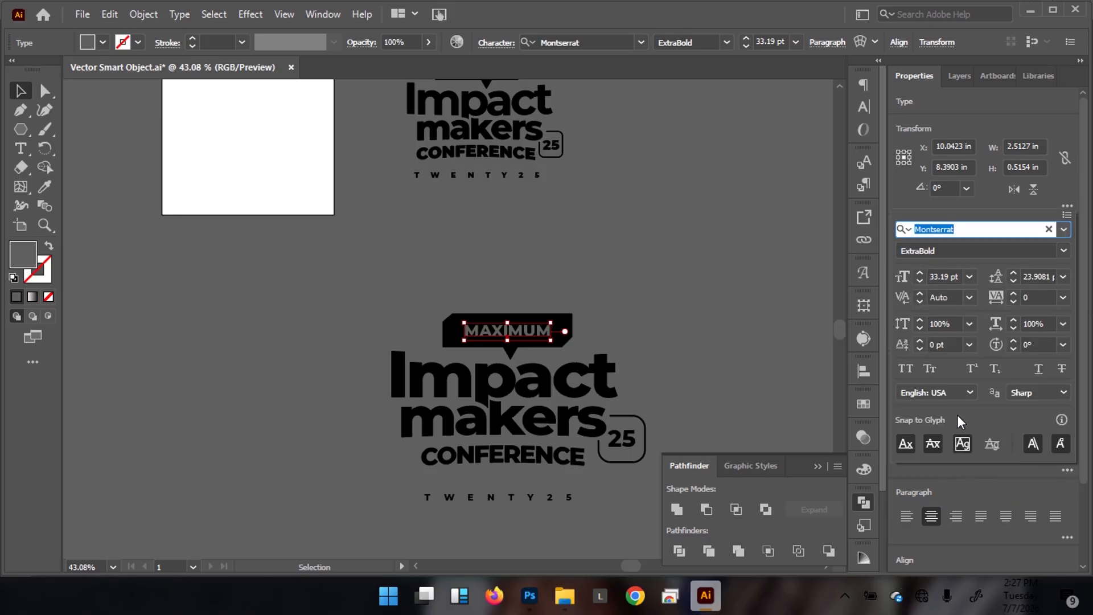
pyautogui.doubleClick(508, 329)
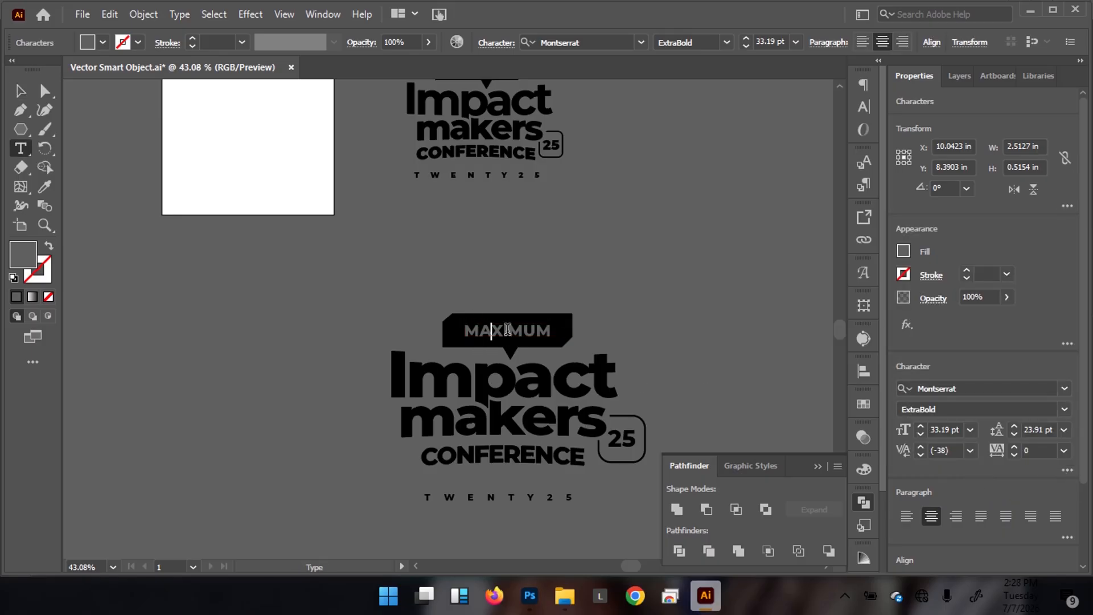
pyautogui.doubleClick(507, 329)
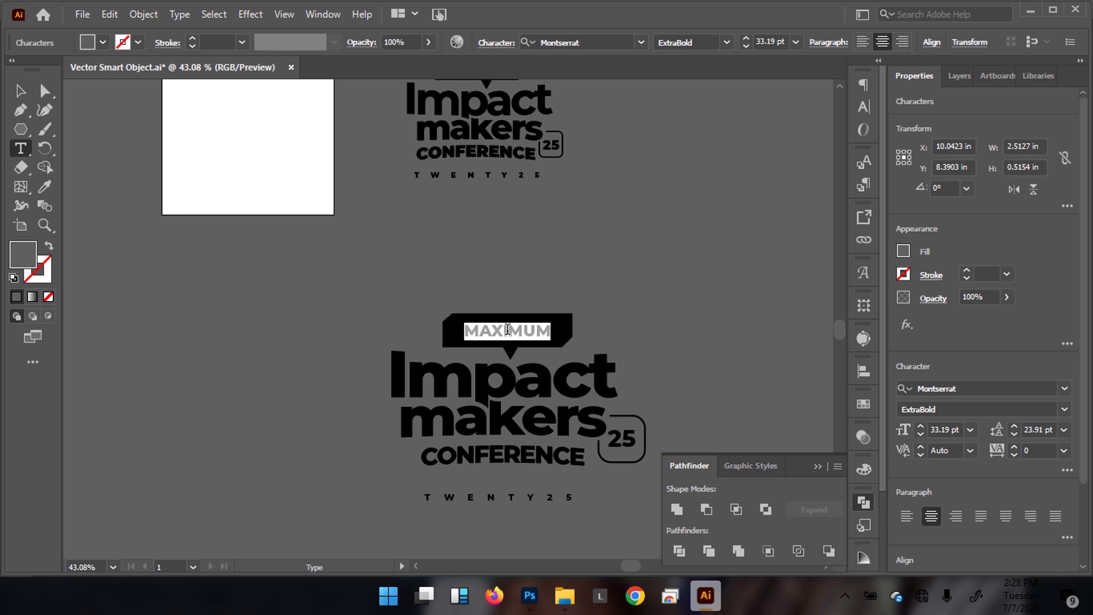
pyautogui.write('Maximum')
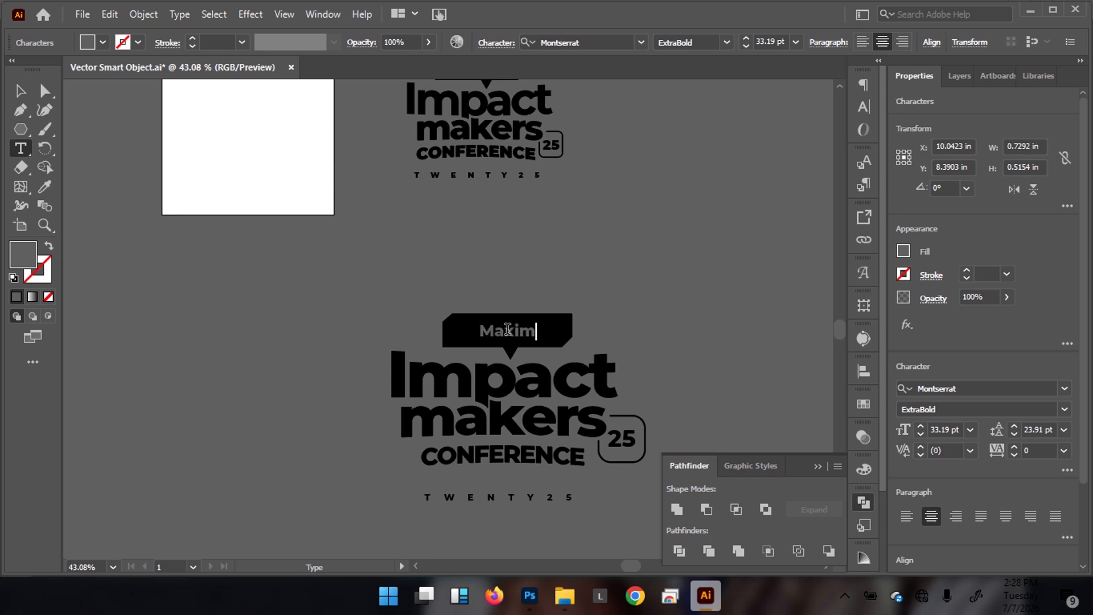
pyautogui.press('Escape')
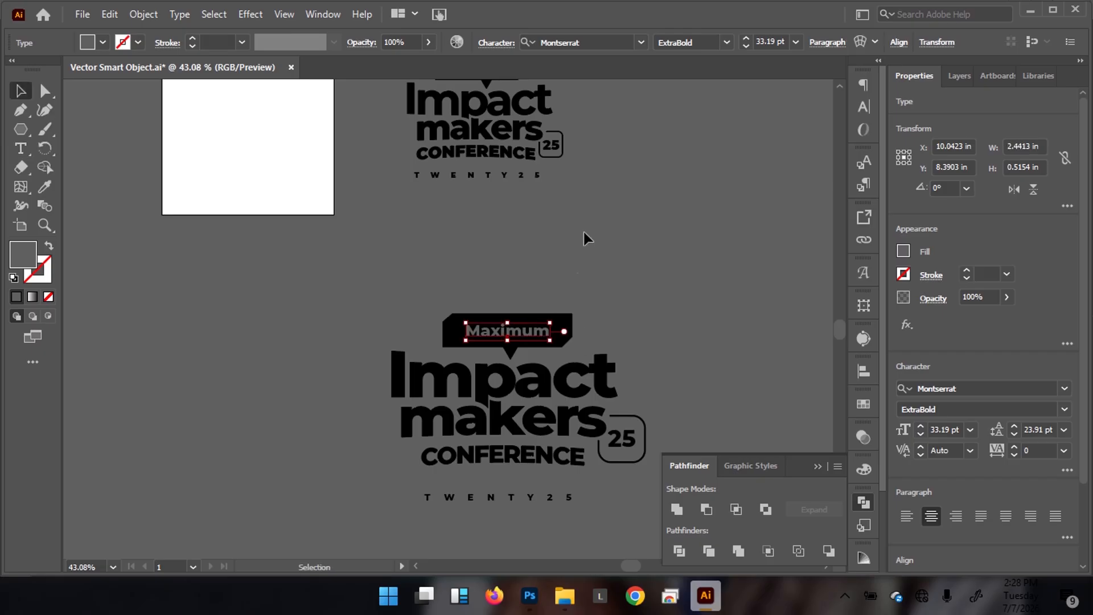
# Step: Enlarge "Maximum" to about 38.1 pt, keeping it centred in the banner, and deselect it
pyautogui.moveTo(578, 226); pyautogui.dragTo(514, 372)
pyautogui.moveTo(445, 449); pyautogui.dragTo(602, 382)
pyautogui.moveTo(575, 342); pyautogui.dragTo(553, 357)
pyautogui.moveTo(605, 282); pyautogui.dragTo(310, 296)
pyautogui.moveTo(416, 344); pyautogui.dragTo(350, 387)
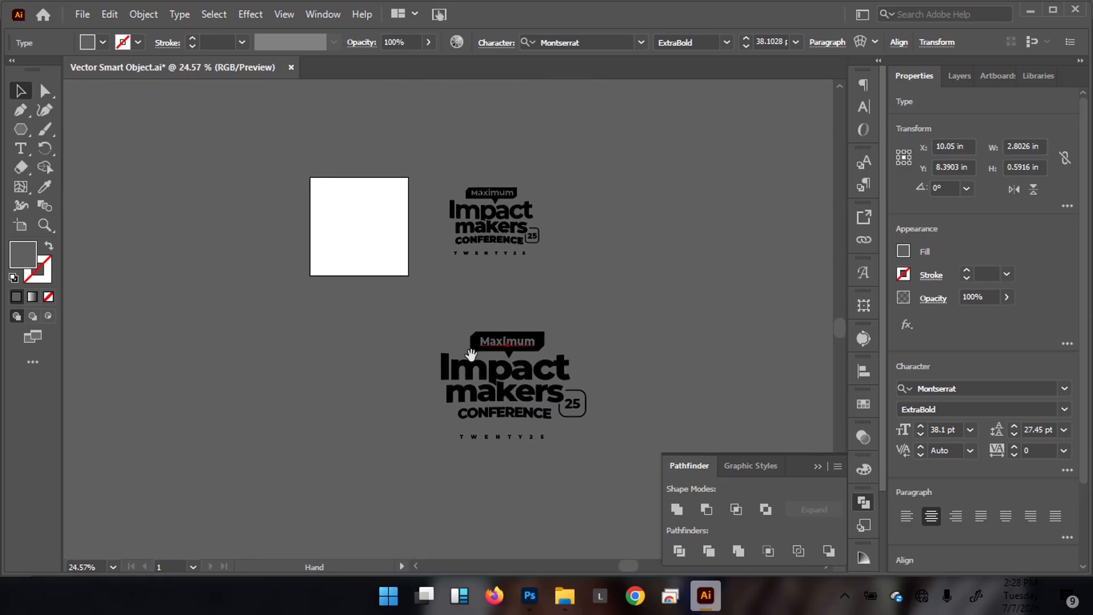
pyautogui.click(607, 272)
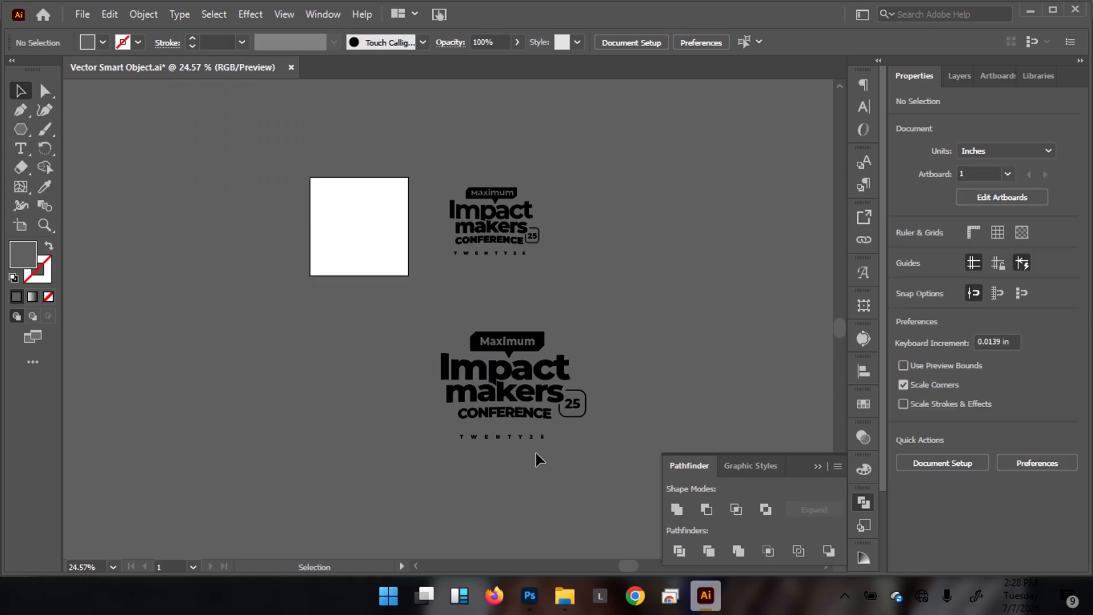
pyautogui.moveTo(470, 328); pyautogui.dragTo(629, 313)
pyautogui.moveTo(515, 358); pyautogui.dragTo(416, 240)
pyautogui.moveTo(271, 141); pyautogui.dragTo(272, 157)
pyautogui.moveTo(681, 495); pyautogui.dragTo(681, 495)
pyautogui.moveTo(529, 336); pyautogui.dragTo(469, 400)
pyautogui.click(678, 275)
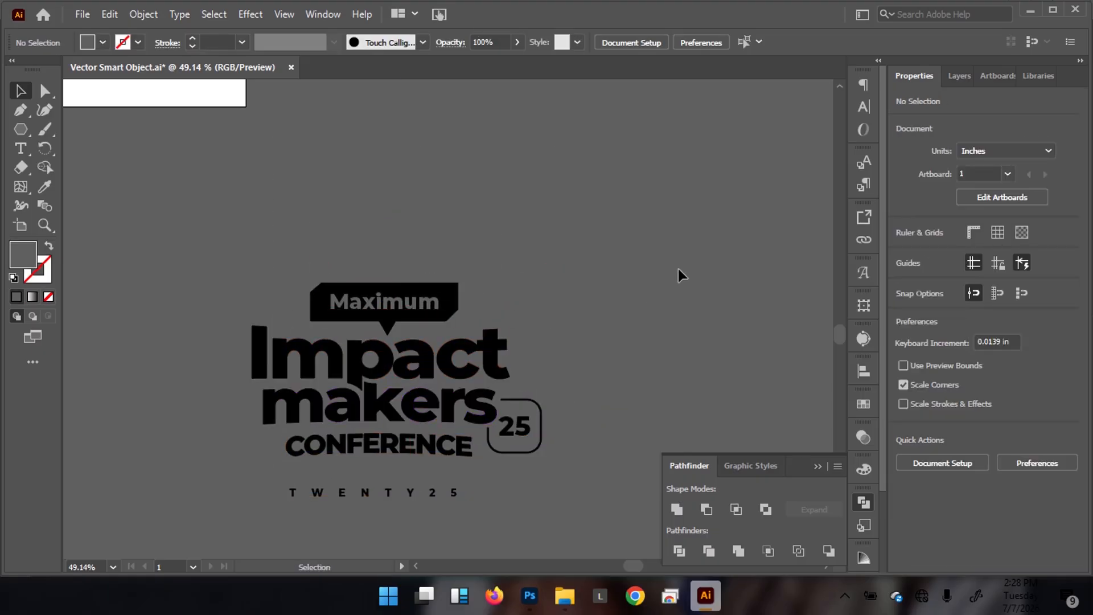
# Step: Switch to Photoshop and start a new document
pyautogui.click(536, 606)
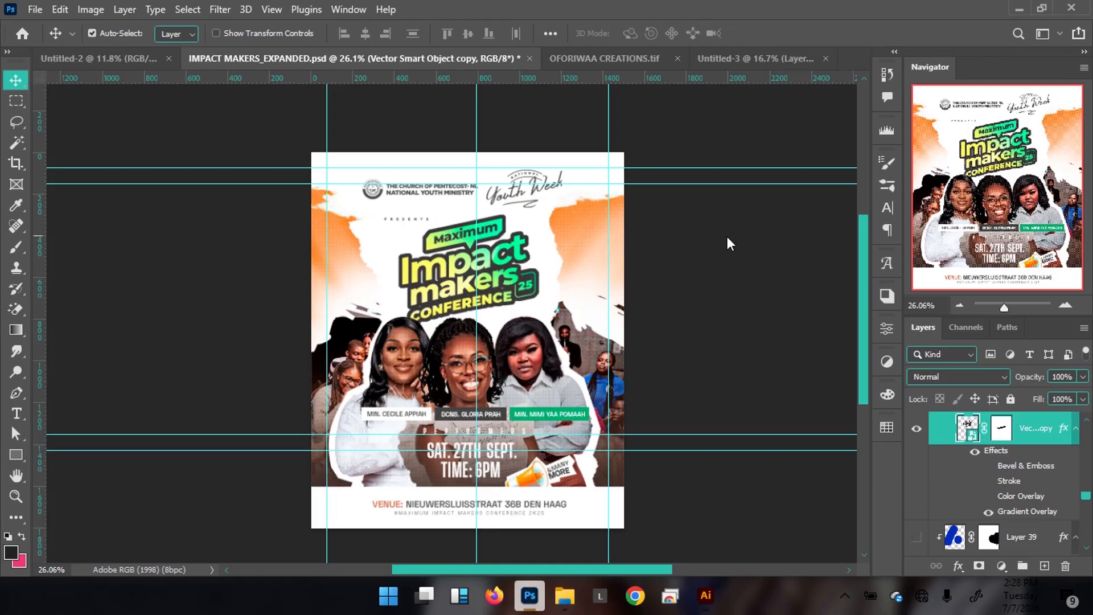
pyautogui.click(719, 285)
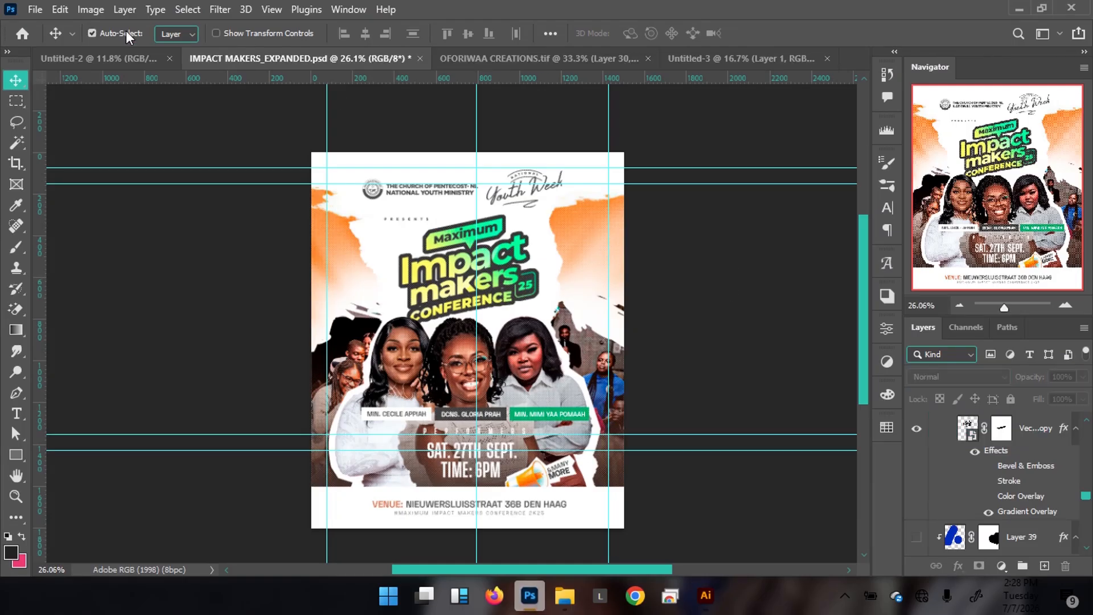
pyautogui.click(33, 7)
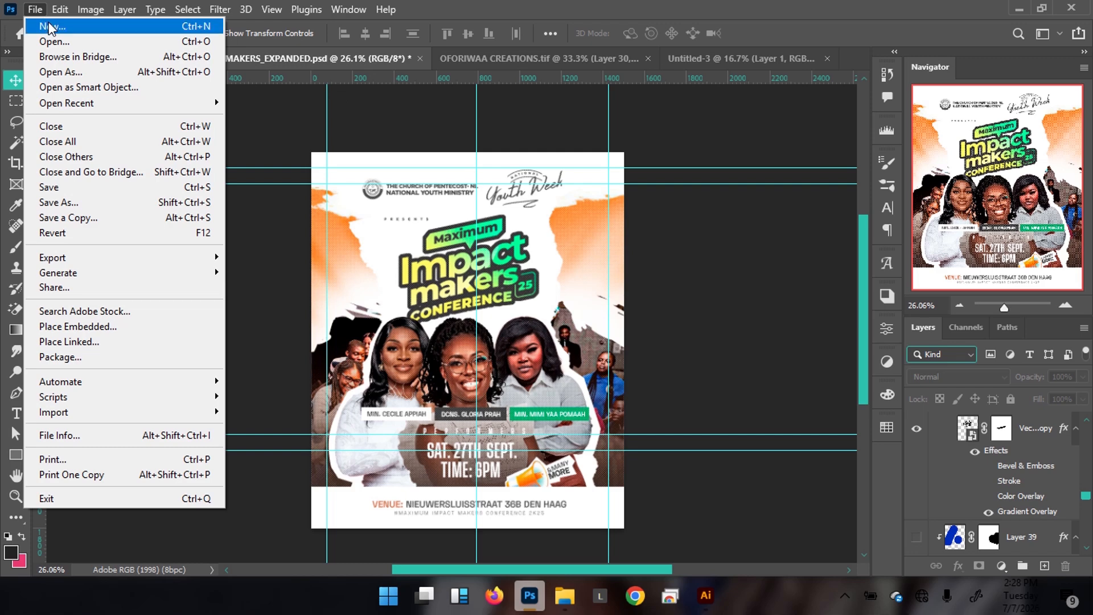
pyautogui.click(51, 28)
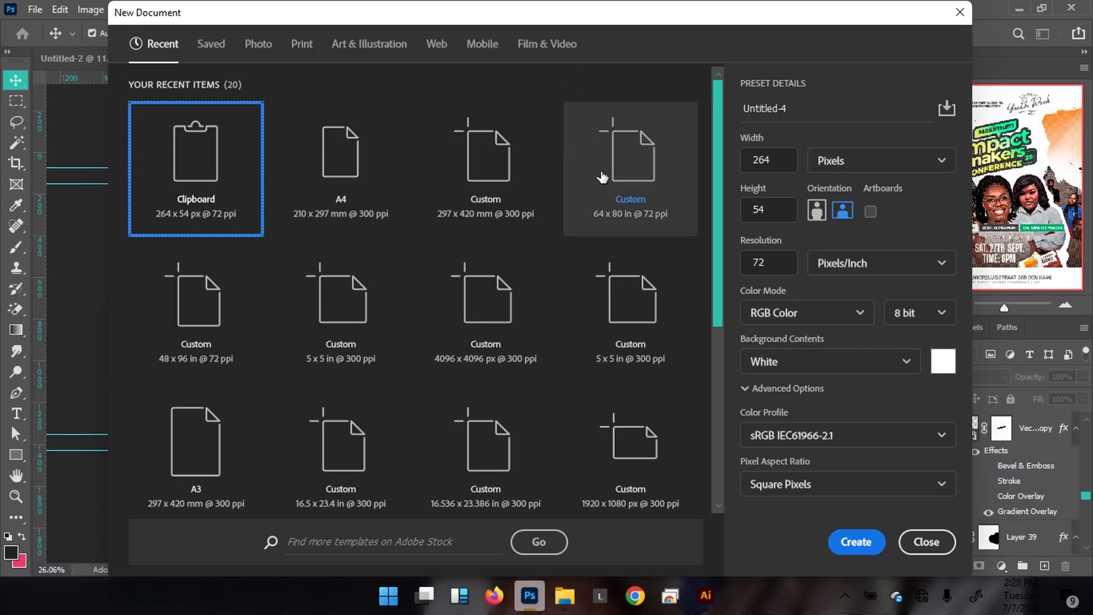
# Step: Set the new document's units to inches, with a width of 5 and a height of 6
pyautogui.click(774, 159)
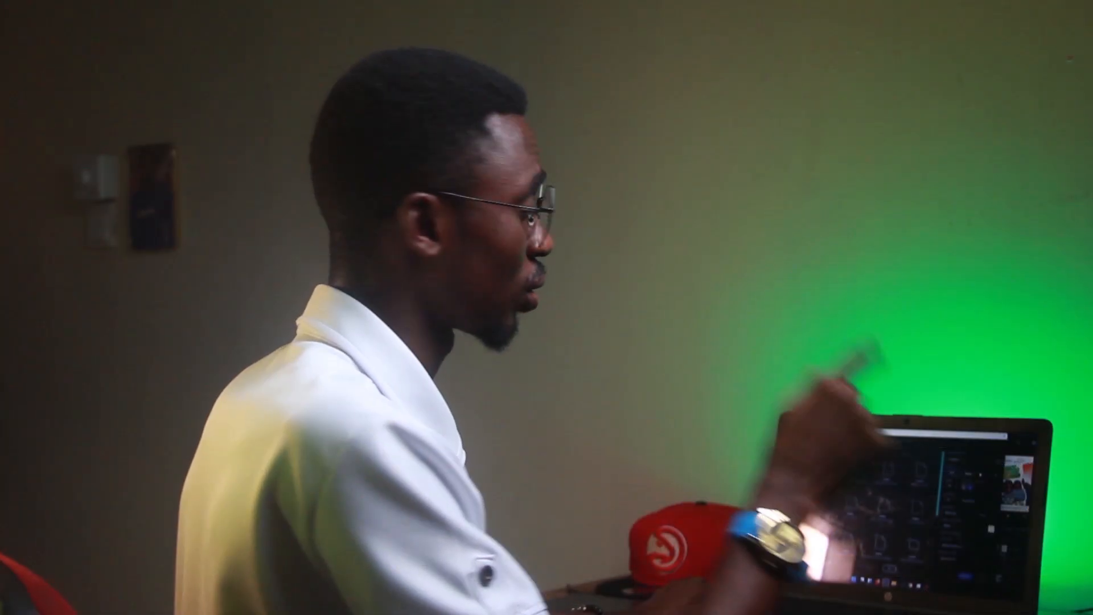
pyautogui.click(876, 161)
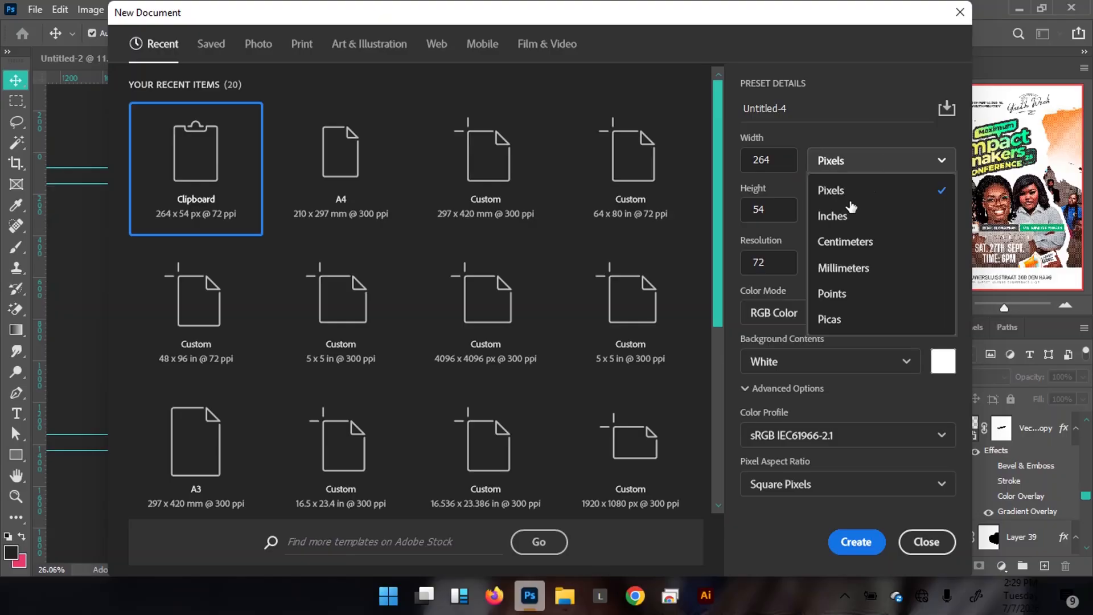
pyautogui.click(857, 218)
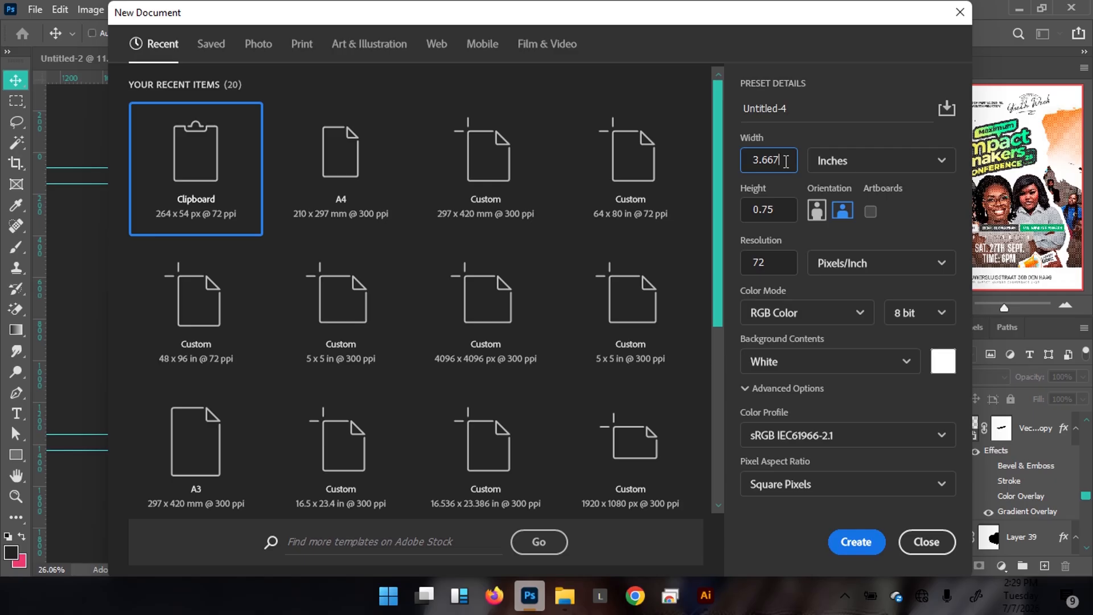
pyautogui.doubleClick(786, 161)
pyautogui.write('5')
pyautogui.click(775, 208)
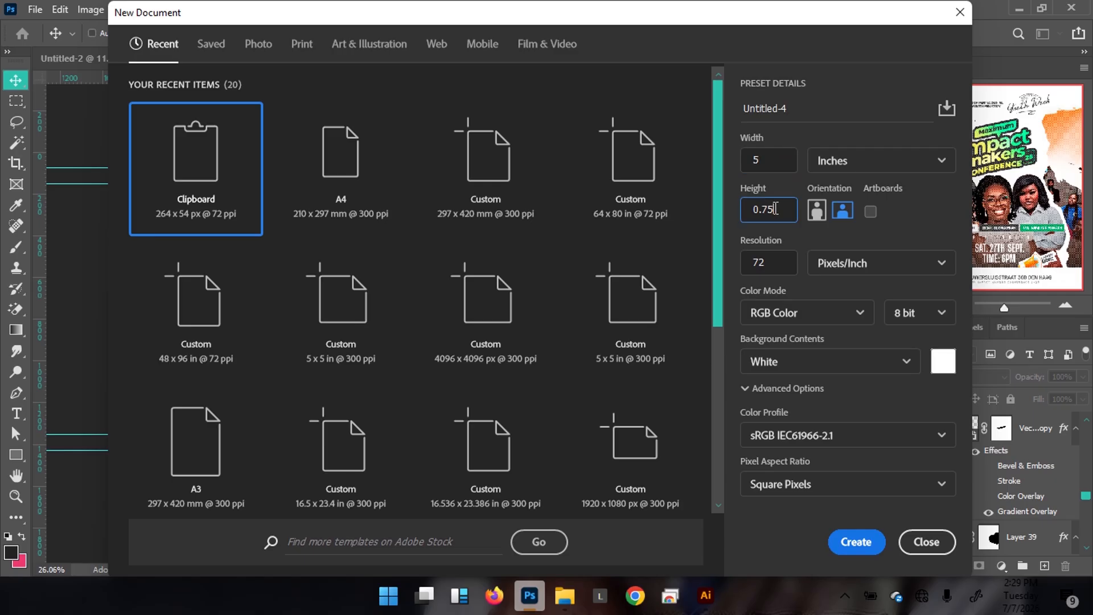
# Step: Set the resolution to 300 pixels/inch and the color profile to Adobe RGB (1998), and create the document
pyautogui.click(767, 264)
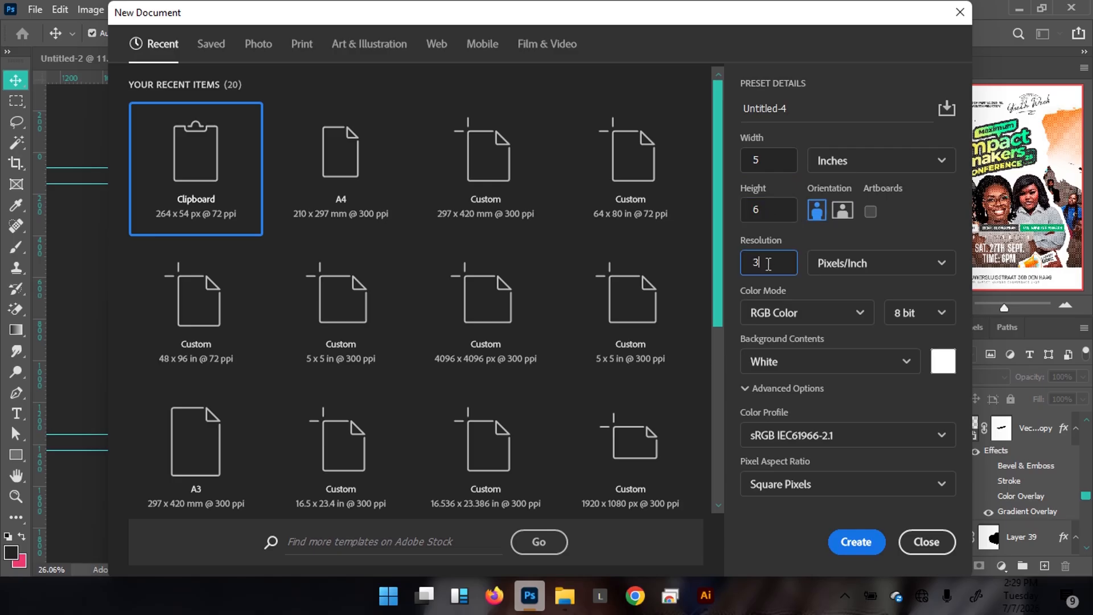
pyautogui.click(845, 442)
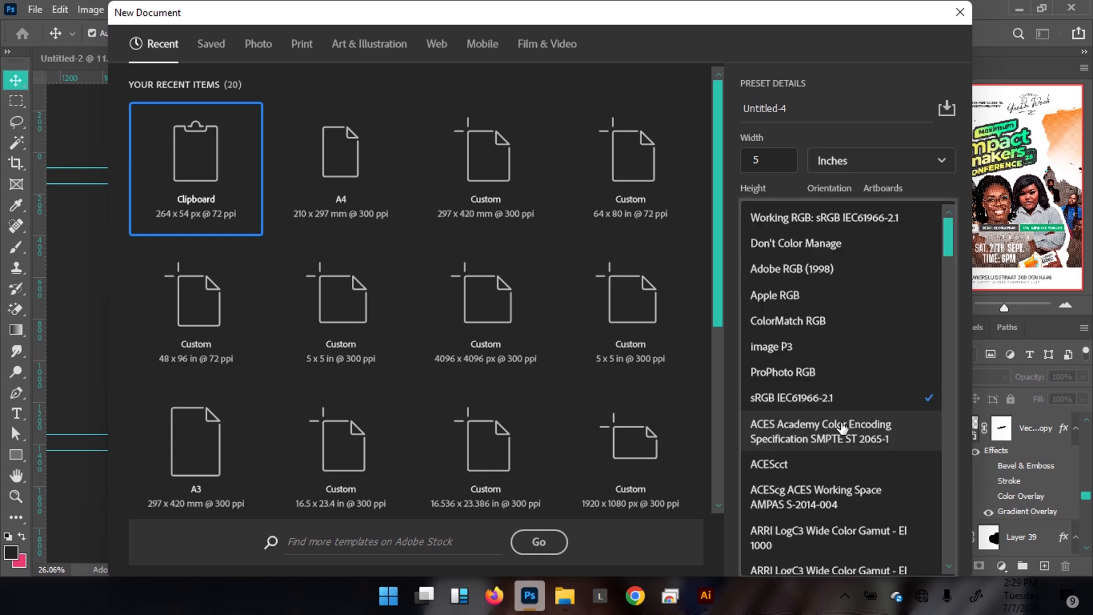
pyautogui.click(804, 272)
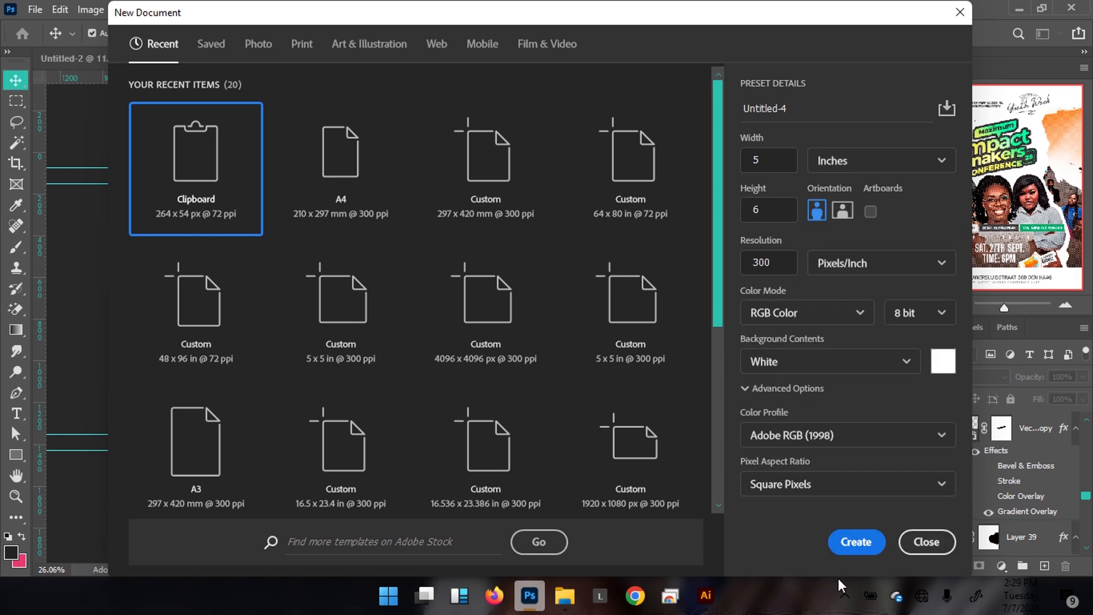
pyautogui.click(862, 546)
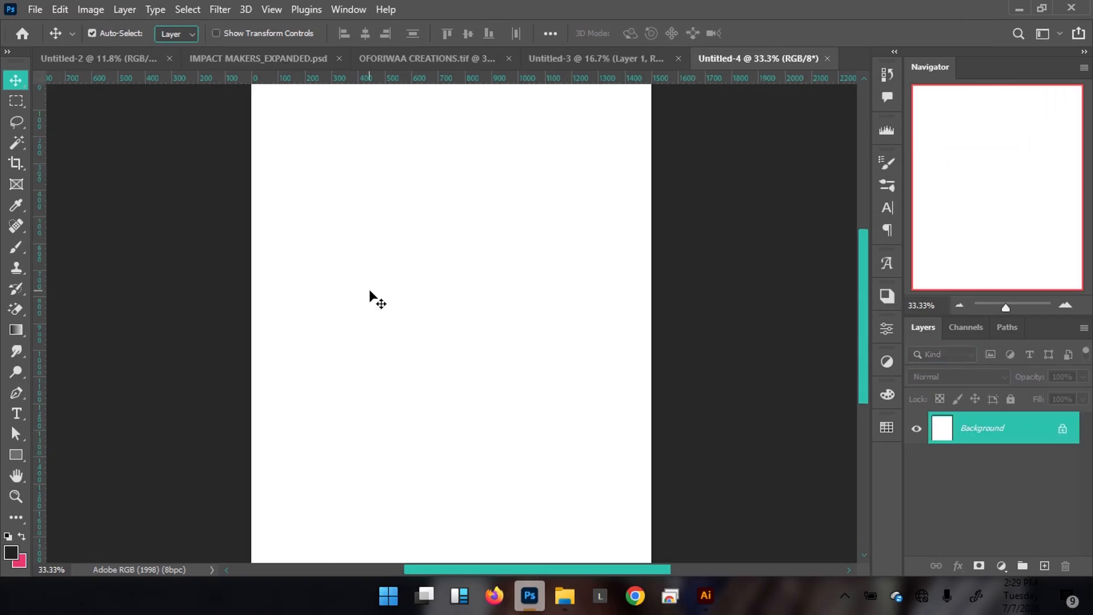
# Step: Look over the finished flyer in IMPACT MAKERS_EXPANDED.psd for reference and return to the blank document
pyautogui.scroll(-1, 369, 289)
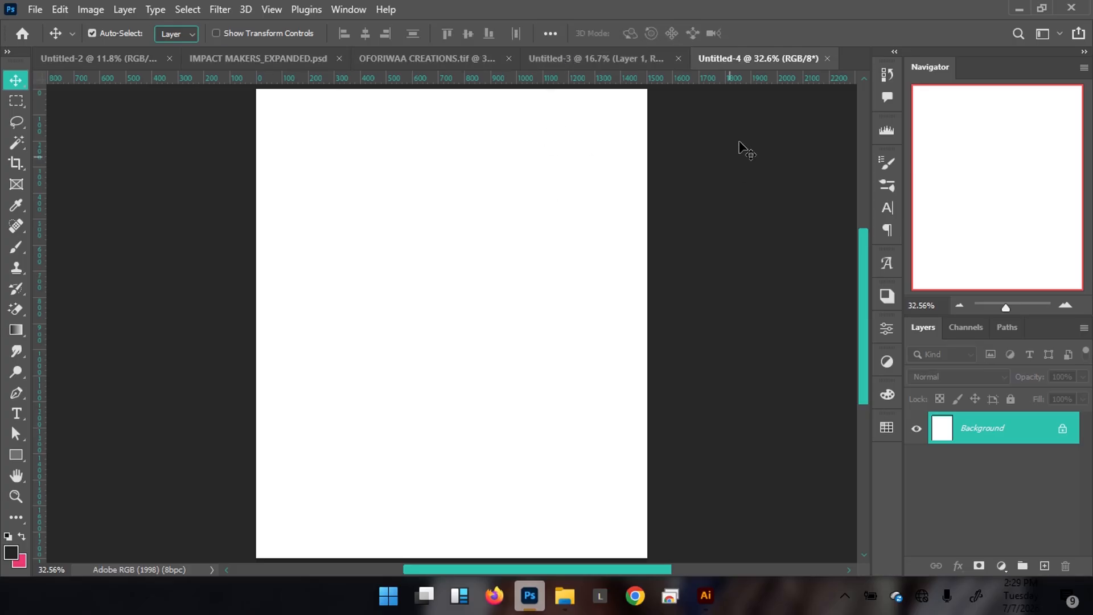
pyautogui.click(213, 57)
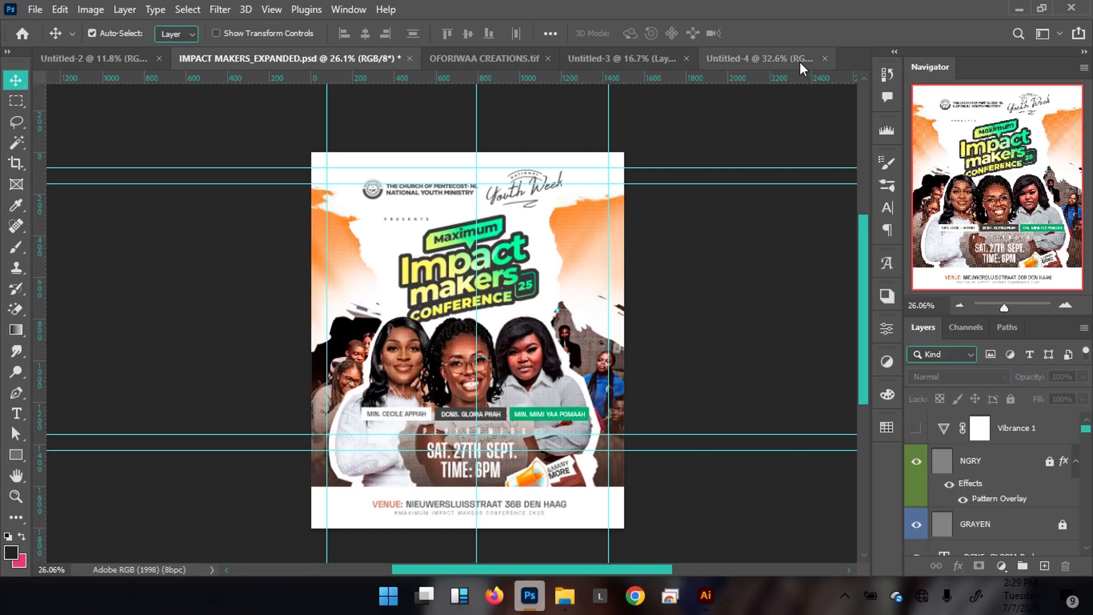
pyautogui.click(756, 57)
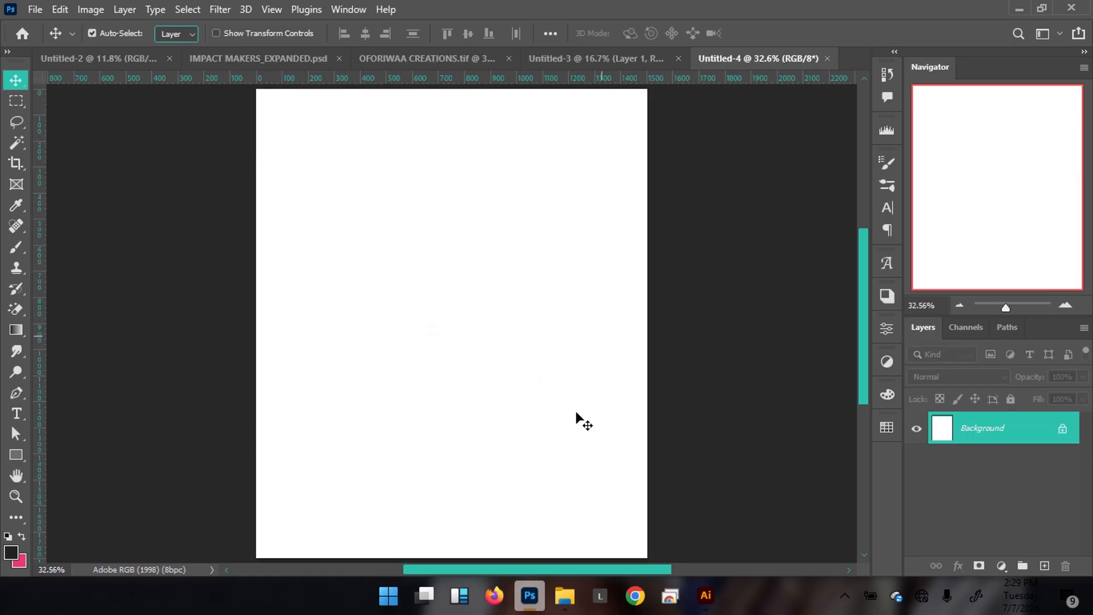
# Step: Open the cutout of the woman in glasses from MAKERS_VID, copy it to the blank page's lower centre, and close its source file
pyautogui.click(564, 600)
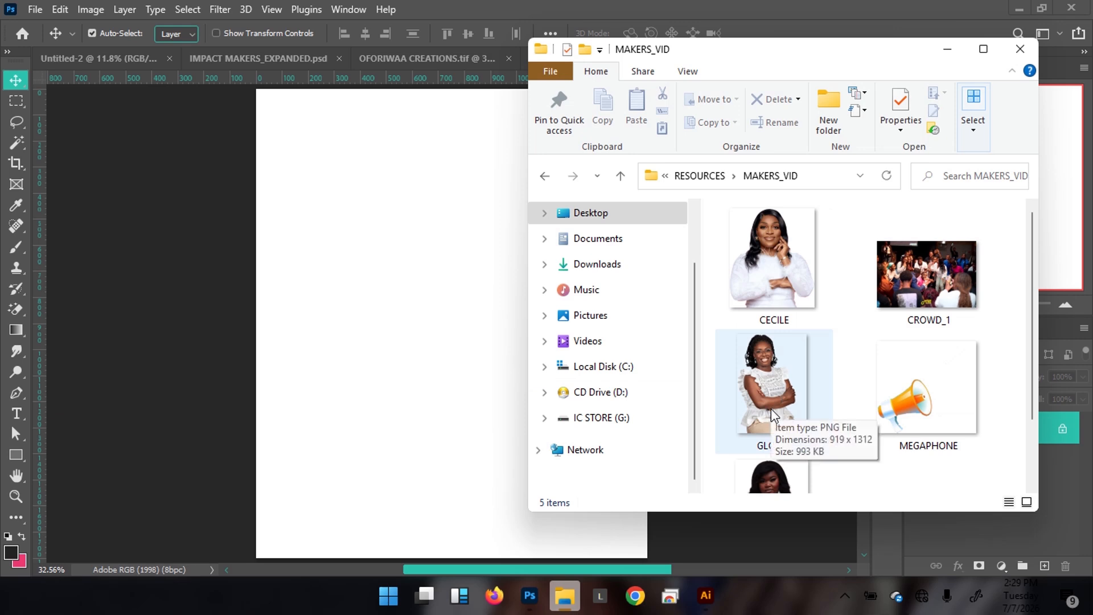
pyautogui.click(763, 385)
pyautogui.moveTo(785, 3); pyautogui.dragTo(797, 11)
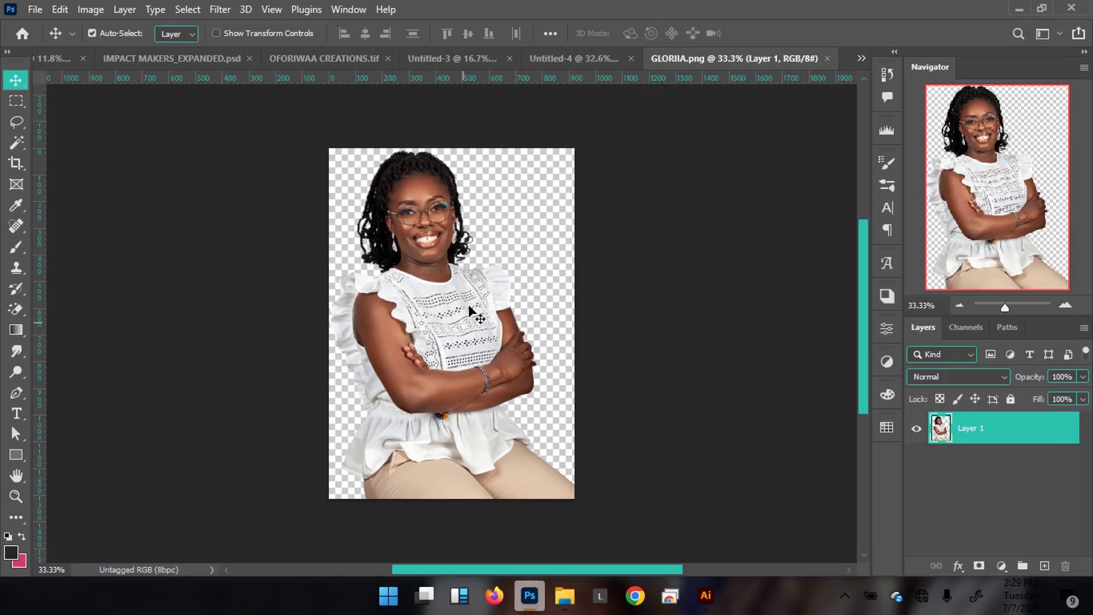
pyautogui.click(566, 59)
pyautogui.moveTo(565, 58); pyautogui.dragTo(482, 405)
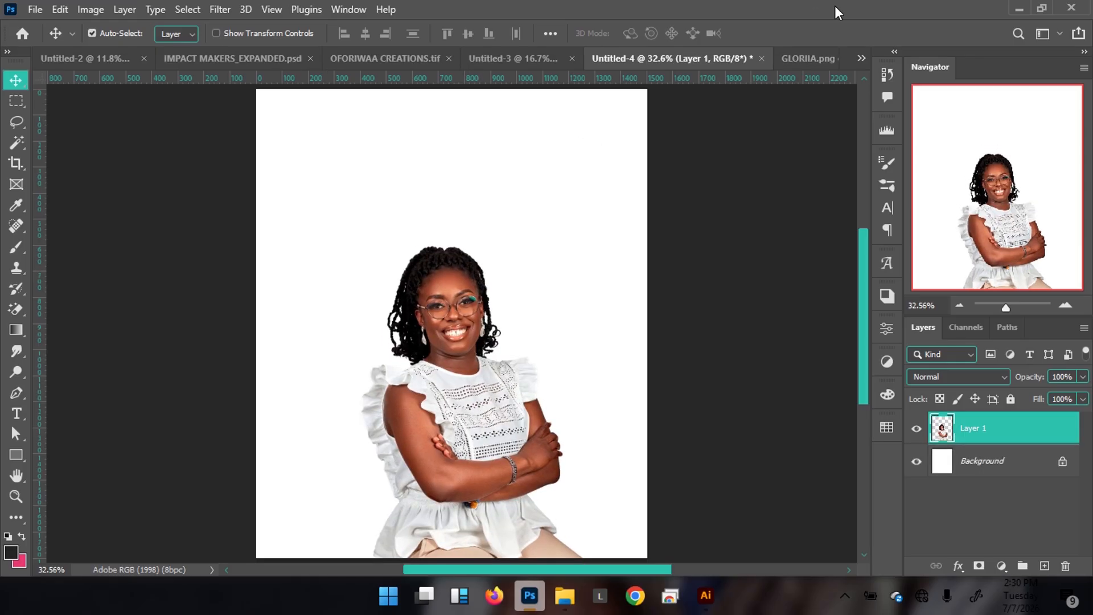
pyautogui.click(799, 60)
pyautogui.hotkey('ctrl', 'w')
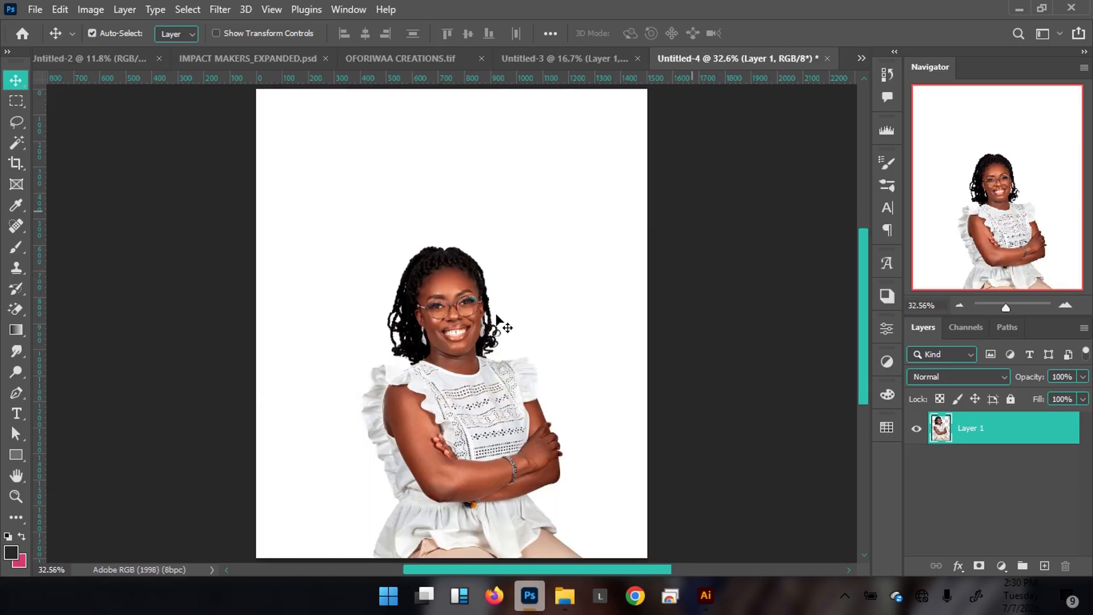
# Step: Open the cutout of the woman in the white feathered top from MAKERS_VID and copy it into Untitled-4
pyautogui.click(564, 596)
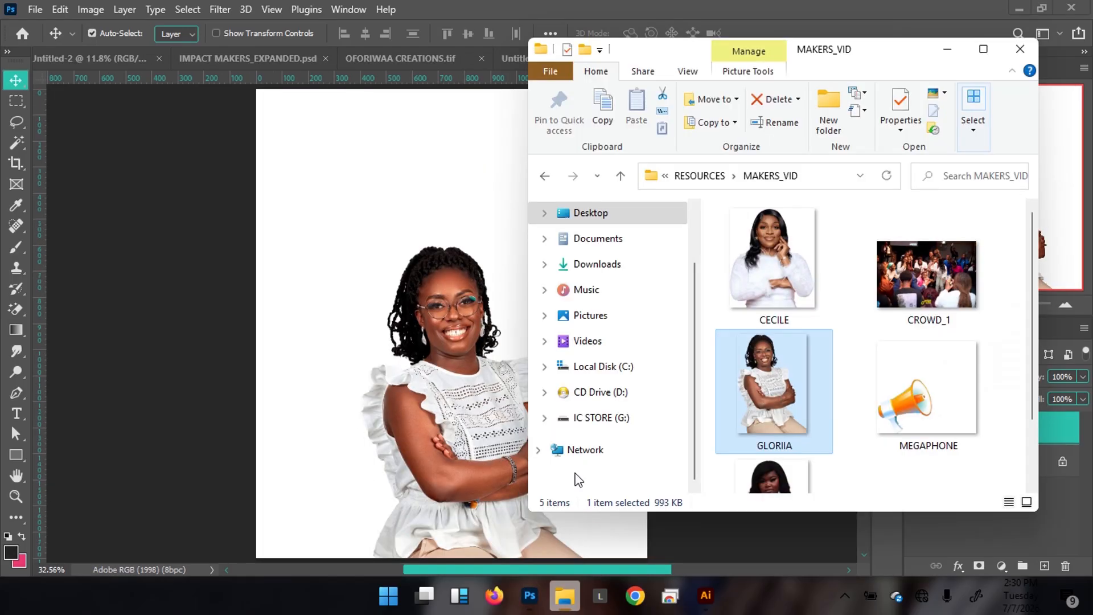
pyautogui.click(769, 264)
pyautogui.moveTo(770, 269); pyautogui.dragTo(839, 9)
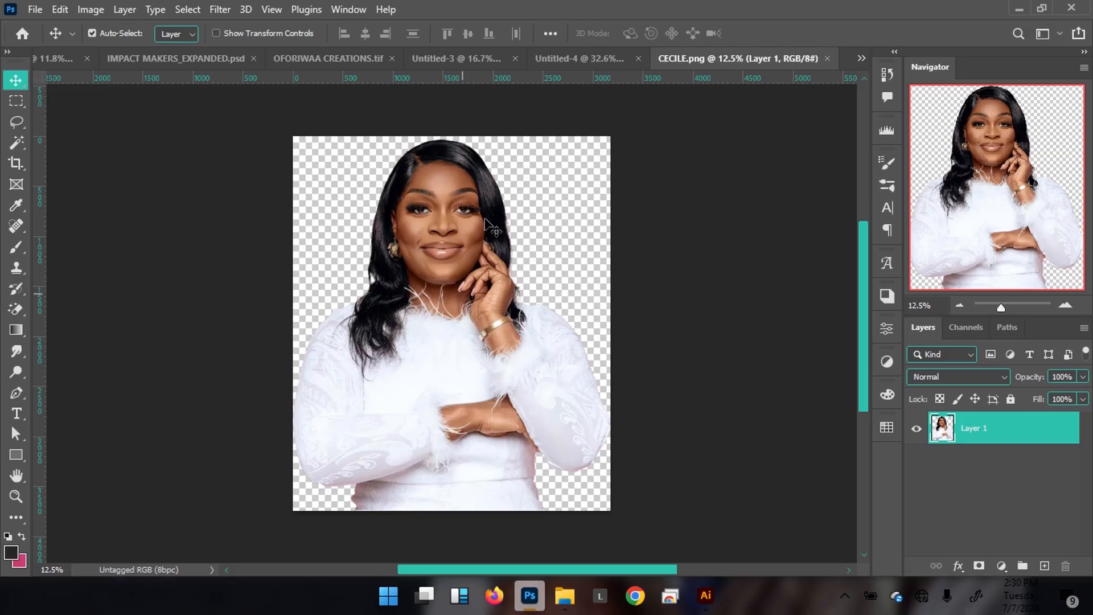
pyautogui.moveTo(506, 256); pyautogui.dragTo(599, 52)
pyautogui.moveTo(368, 453); pyautogui.dragTo(386, 431)
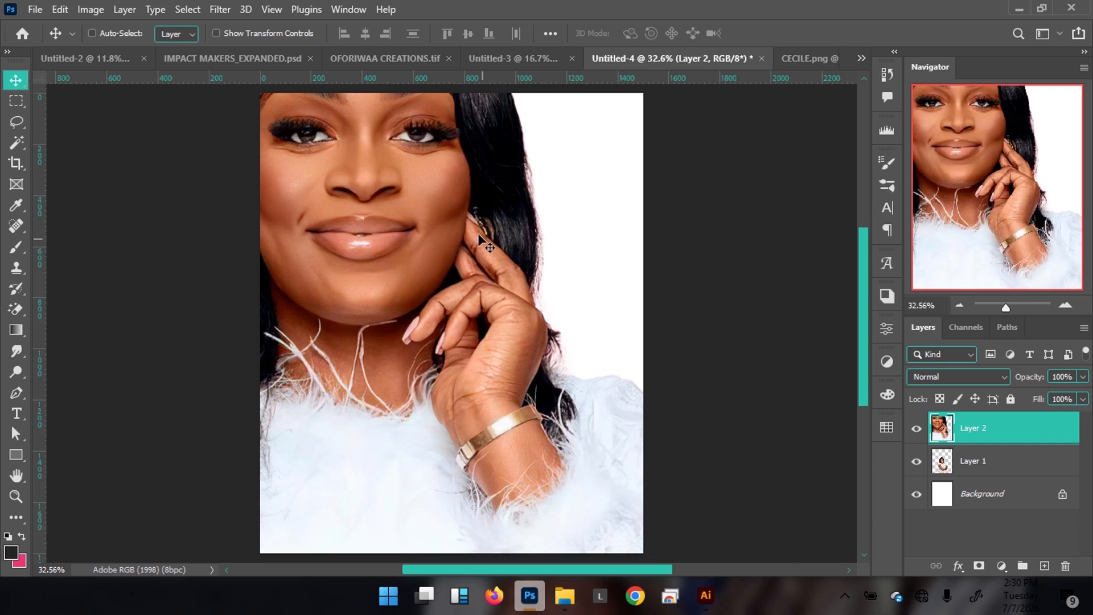
# Step: Convert the oversized cutout of the woman in the feathered top to a smart object
pyautogui.hotkey('ctrl', '-')
pyautogui.hotkey('ctrl', '-')
pyautogui.hotkey('ctrl', '-')
pyautogui.hotkey('ctrl', '-')
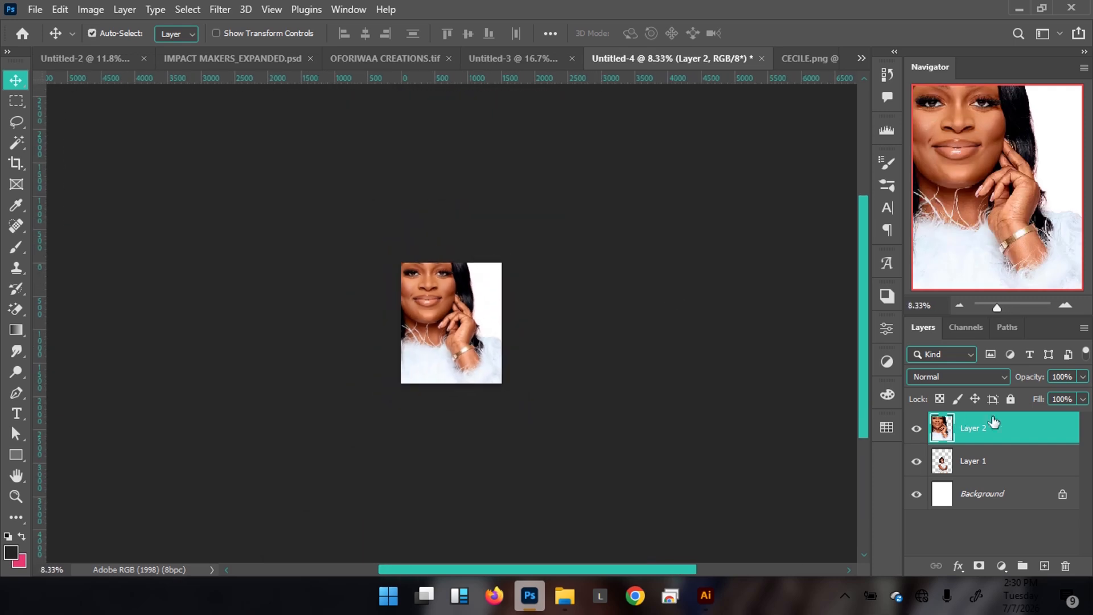
pyautogui.rightClick(1035, 444)
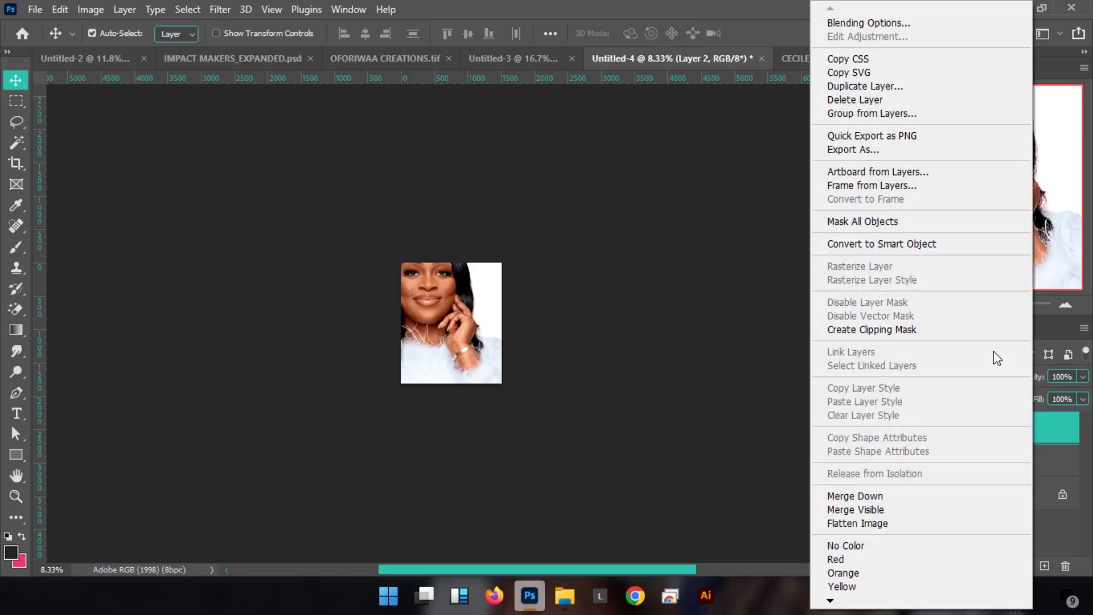
pyautogui.click(880, 244)
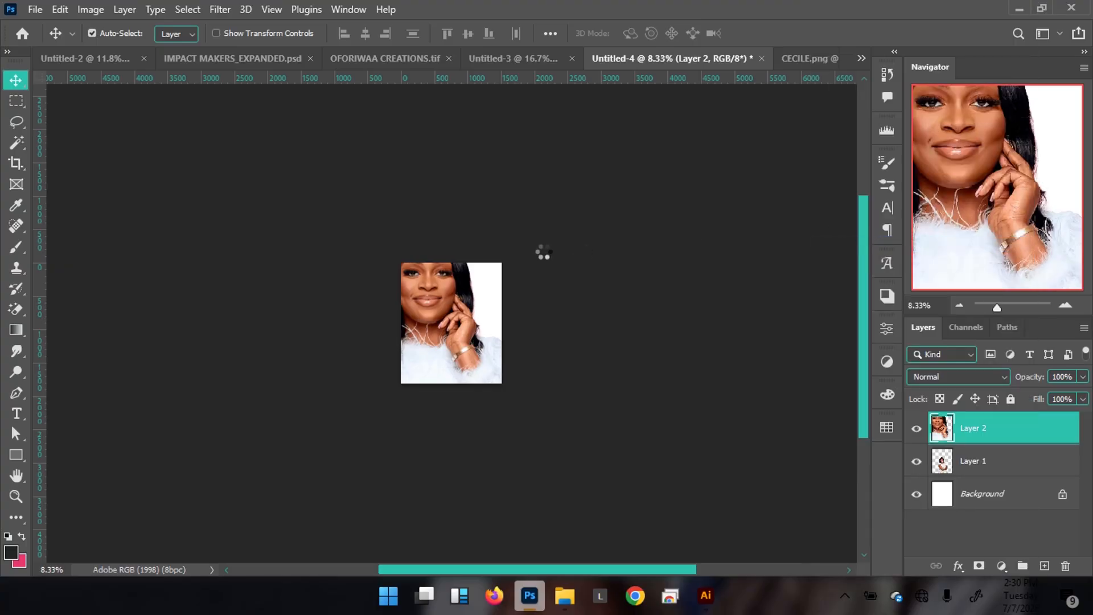
# Step: Scale the woman in the feathered top down to about 34.92% in front of the woman in glasses
pyautogui.hotkey('ctrl', 't')
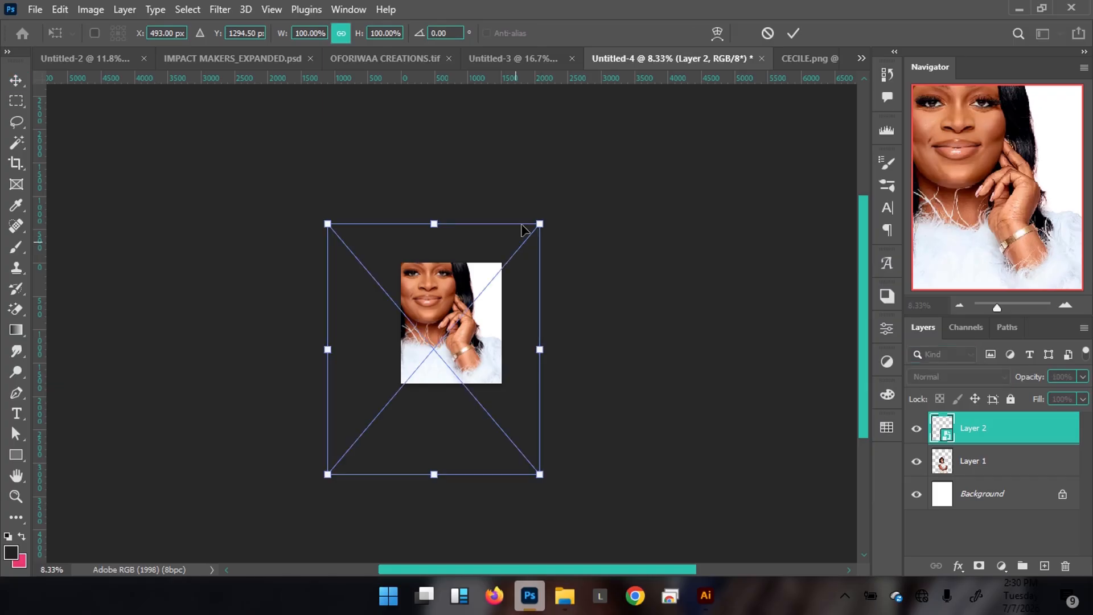
pyautogui.moveTo(540, 221); pyautogui.dragTo(451, 328)
pyautogui.moveTo(397, 378); pyautogui.dragTo(457, 297)
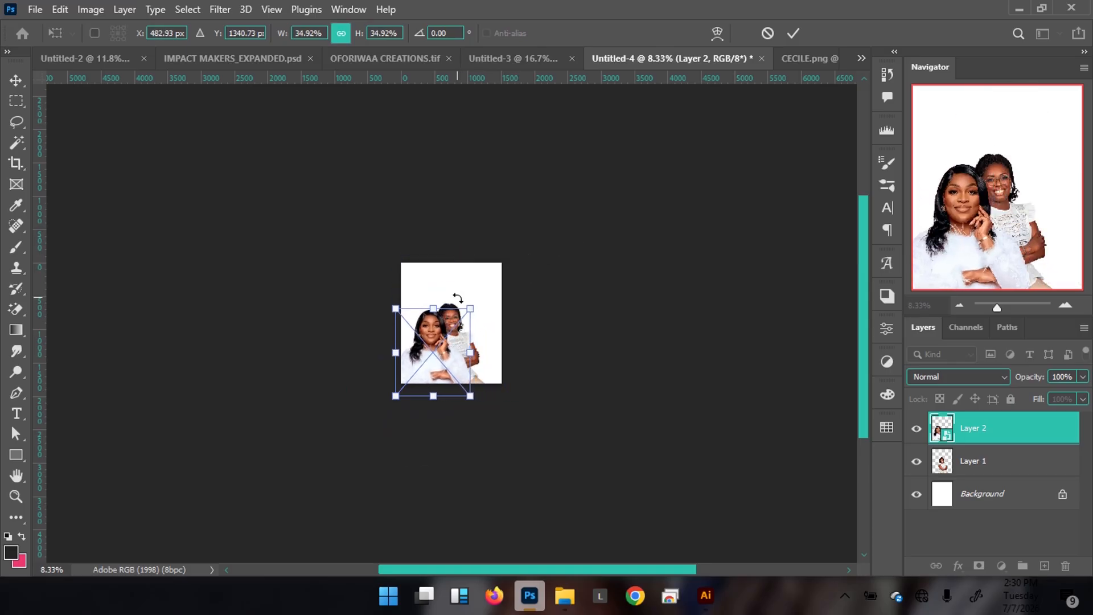
pyautogui.press('Return')
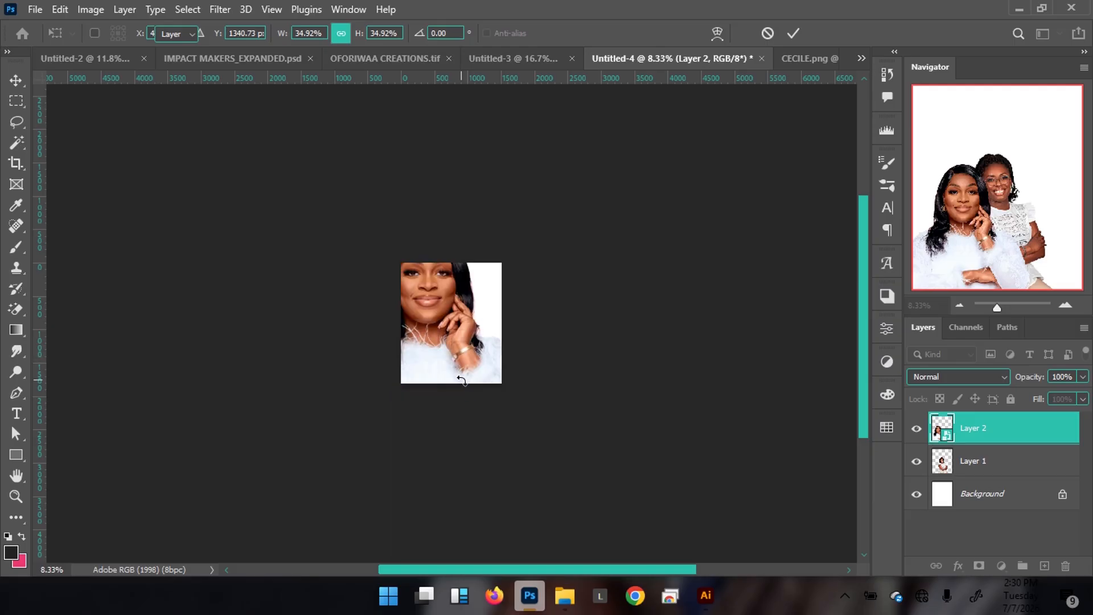
pyautogui.hotkey('ctrl', '0')
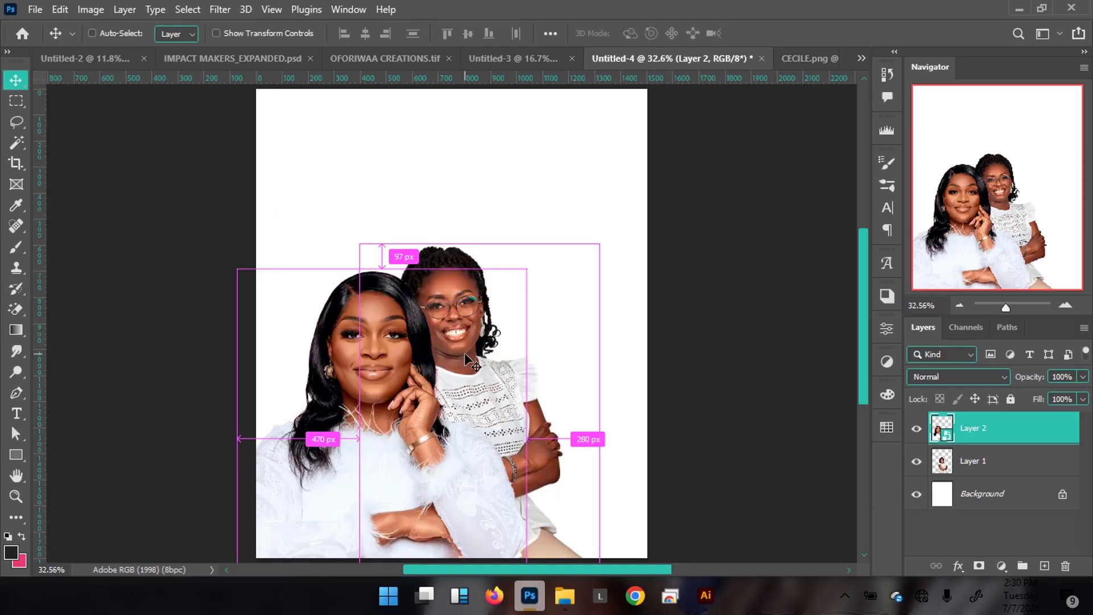
# Step: Move the woman in the feathered top to the page's lower-left corner and close her source file
pyautogui.moveTo(364, 390); pyautogui.dragTo(330, 407)
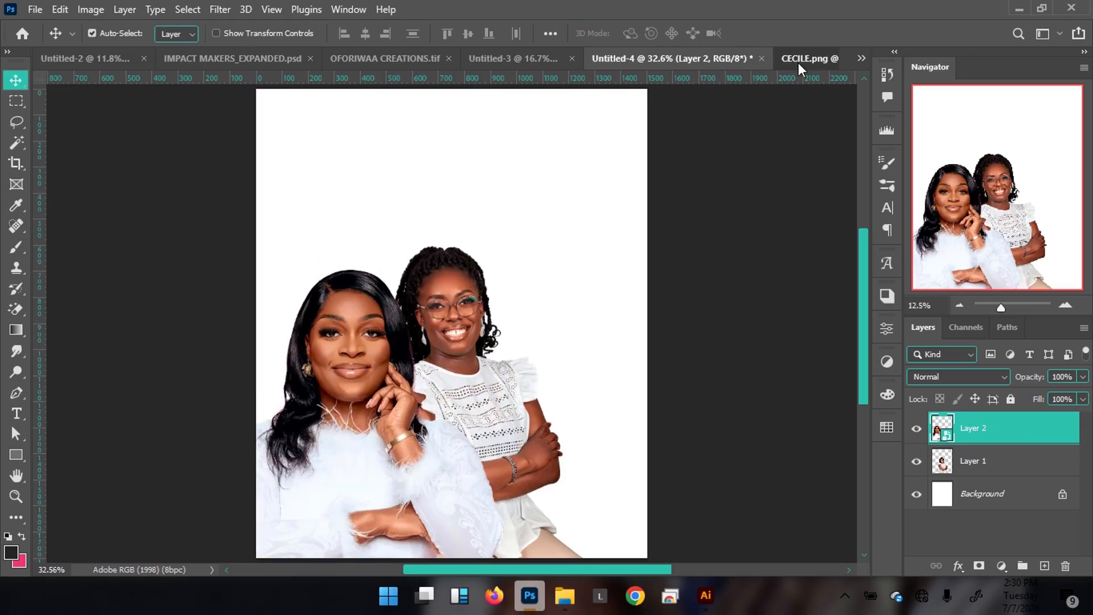
pyautogui.click(798, 62)
pyautogui.hotkey('ctrl', 'w')
# Step: Open the cutout of the woman in the white button-up shirt from the MAKERS_VID folder in Photoshop
pyautogui.moveTo(570, 577)
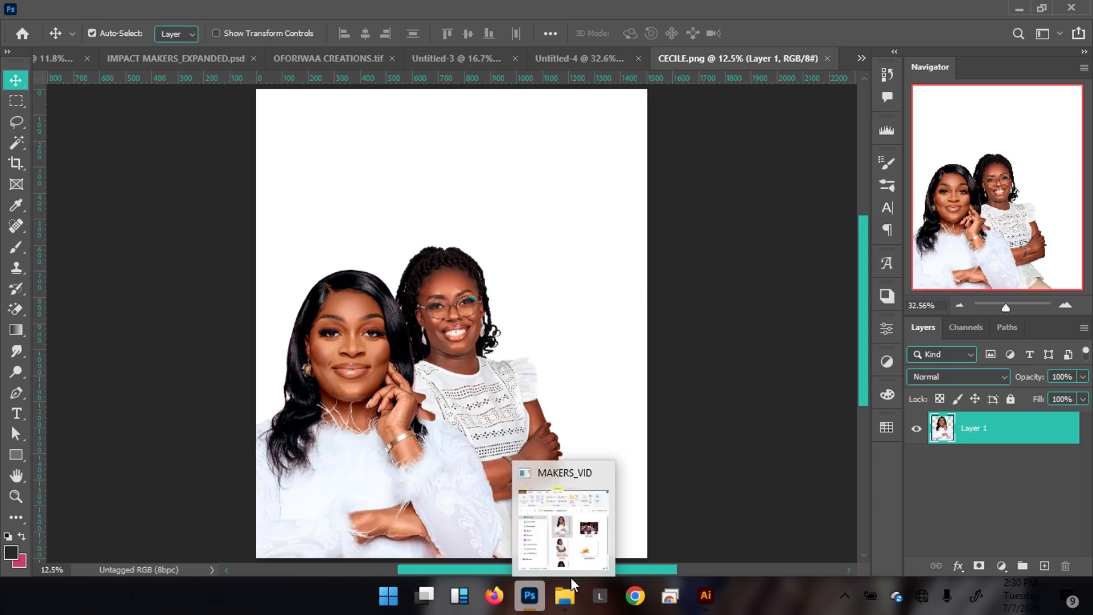
pyautogui.click(569, 521)
pyautogui.click(798, 398)
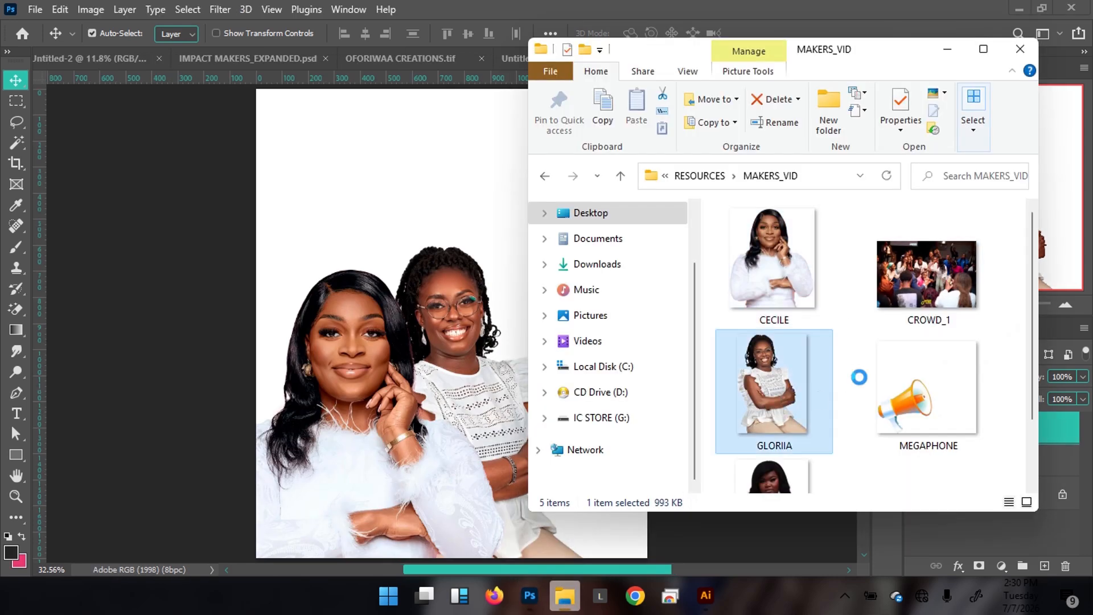
pyautogui.scroll(-2, 778, 470)
pyautogui.click(787, 425)
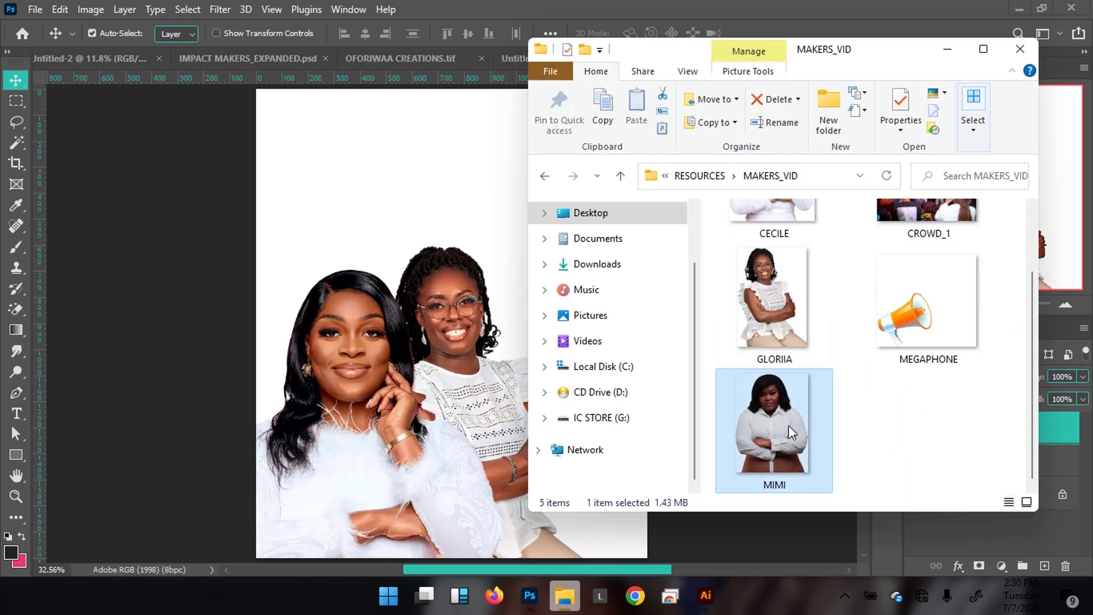
pyautogui.moveTo(770, 432); pyautogui.dragTo(599, 16)
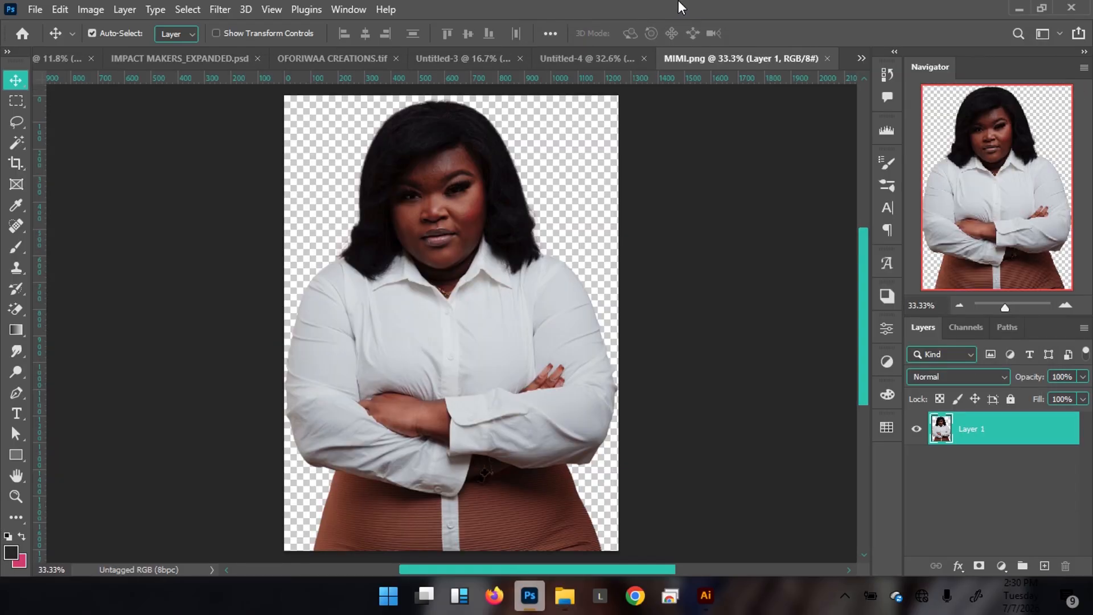
# Step: Copy the woman in the button-up shirt onto the right side of Untitled-4 and convert her layer to a smart object
pyautogui.moveTo(382, 210); pyautogui.dragTo(542, 387)
pyautogui.rightClick(1036, 440)
pyautogui.click(882, 244)
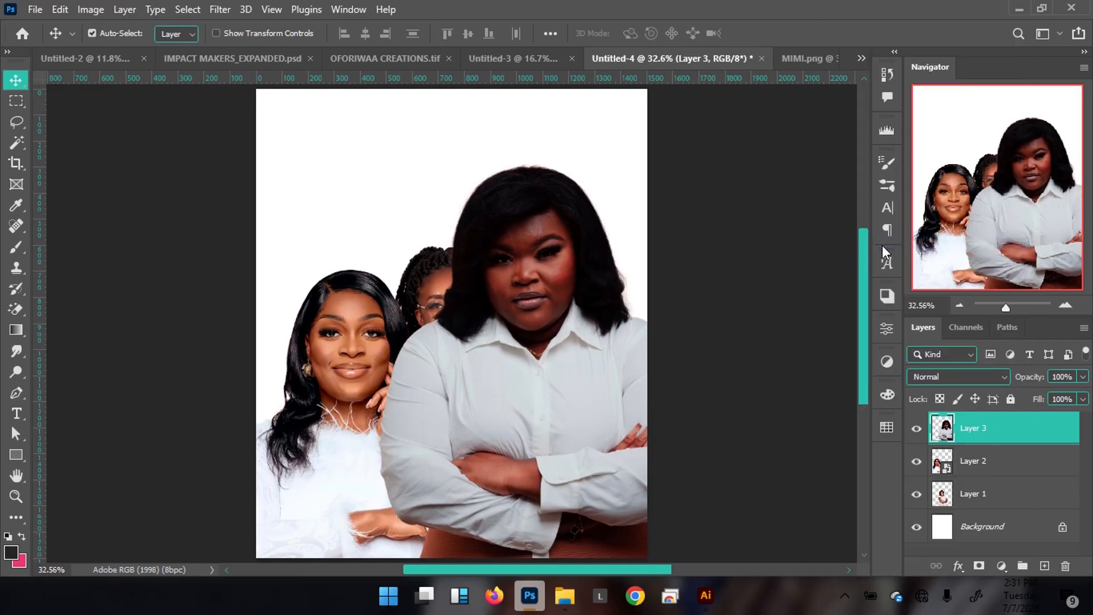
# Step: Scale the woman in the button-up shirt to about 69.76% and move her to the page's lower-right side
pyautogui.hotkey('ctrl', 't')
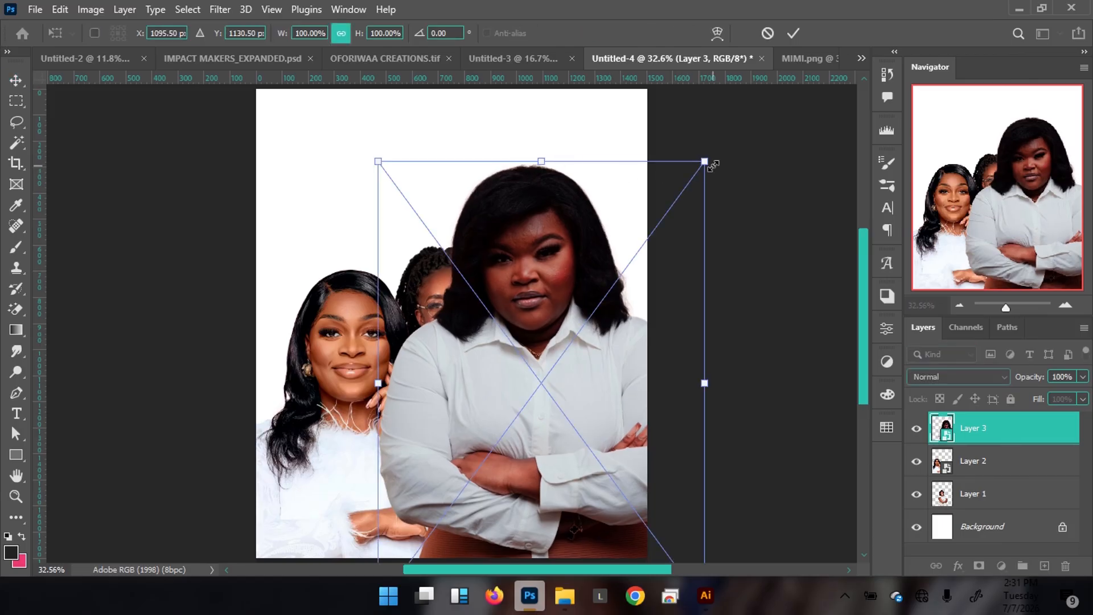
pyautogui.moveTo(711, 165); pyautogui.dragTo(607, 287)
pyautogui.moveTo(493, 380); pyautogui.dragTo(557, 344)
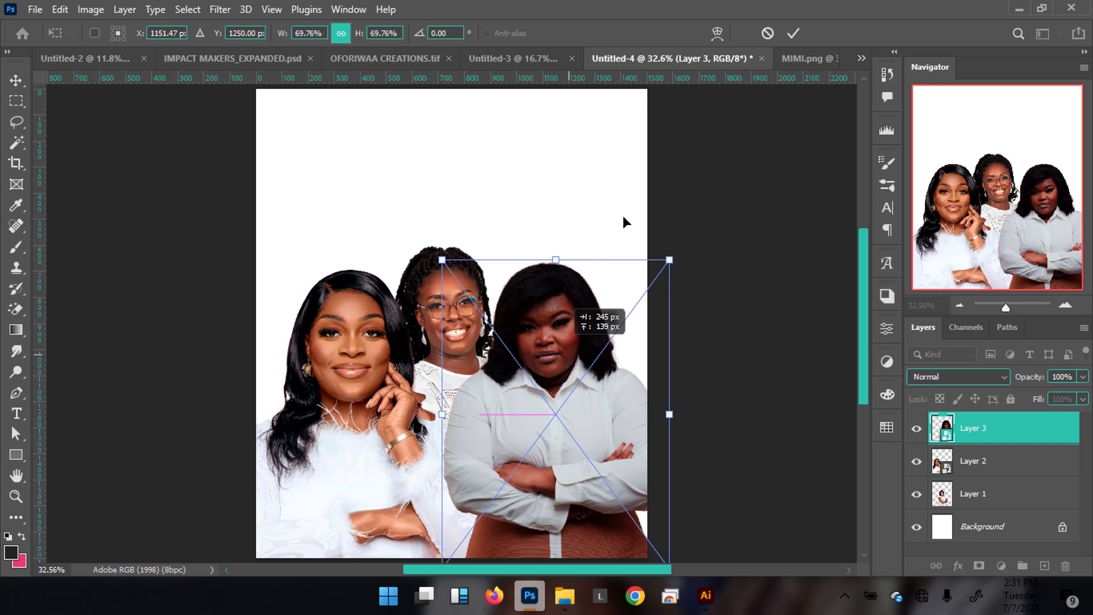
pyautogui.press('Return')
# Step: Raise the two outer women level with the middle woman's head and place the button-up woman's layer beneath the other two
pyautogui.moveTo(522, 379); pyautogui.dragTo(526, 364)
pyautogui.moveTo(1042, 431); pyautogui.dragTo(1008, 506)
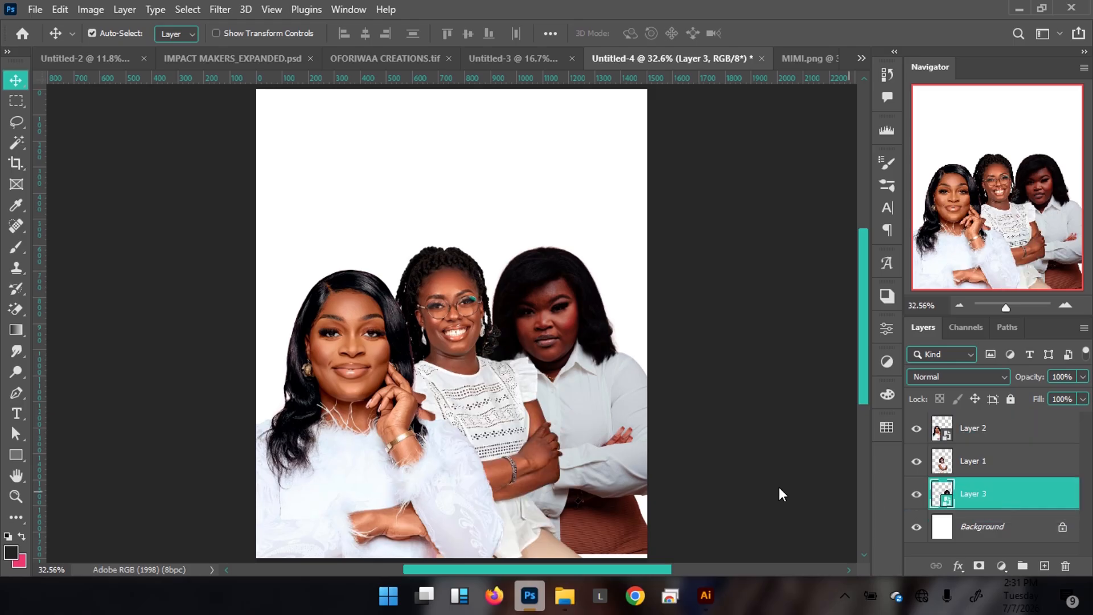
pyautogui.moveTo(370, 430); pyautogui.dragTo(374, 412)
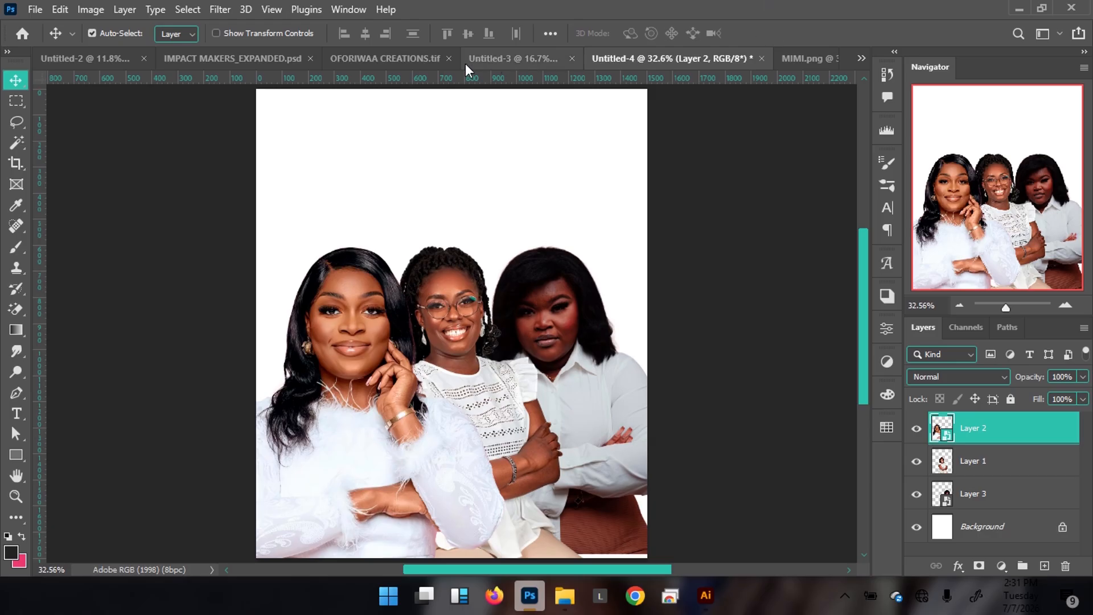
# Step: Check the finished IMPACT MAKERS_EXPANDED.psd flyer, close the button-up woman's source file, and return to Untitled-4
pyautogui.click(202, 59)
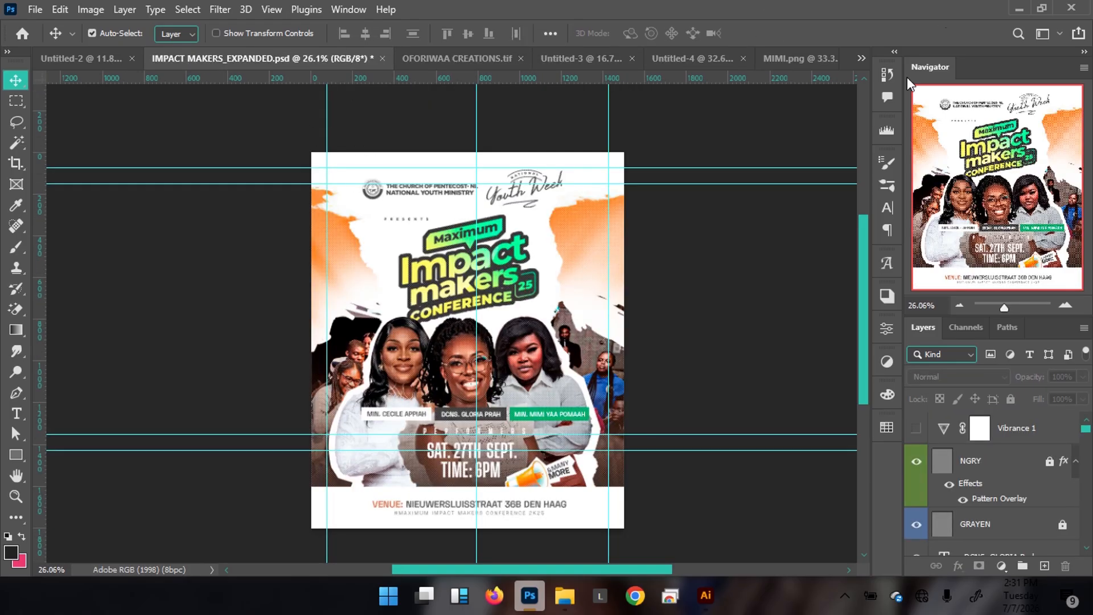
pyautogui.click(789, 60)
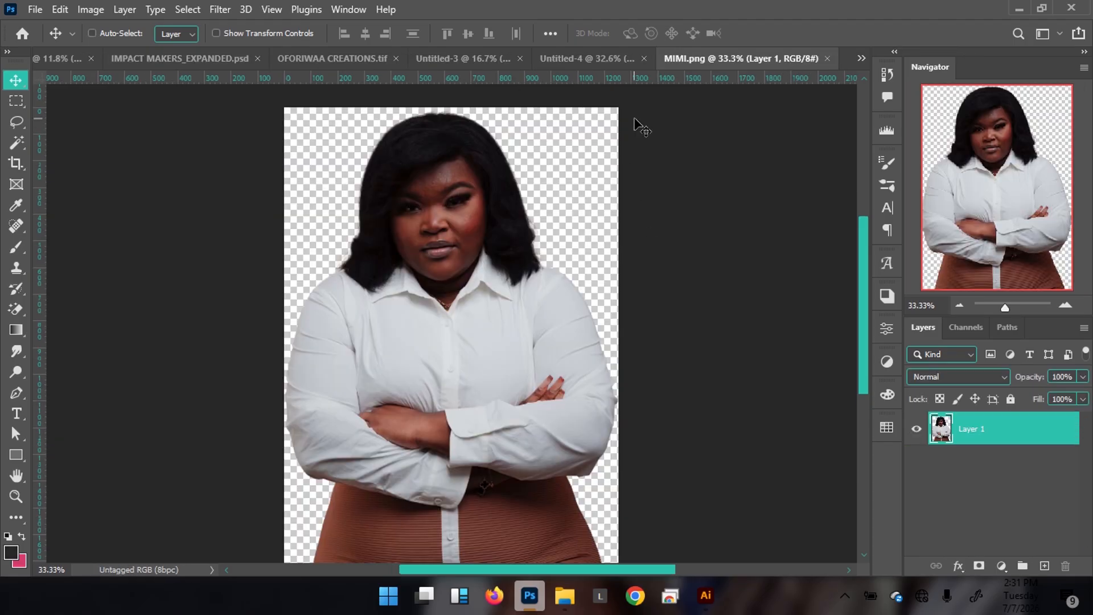
pyautogui.hotkey('ctrl', 'w')
pyautogui.click(752, 56)
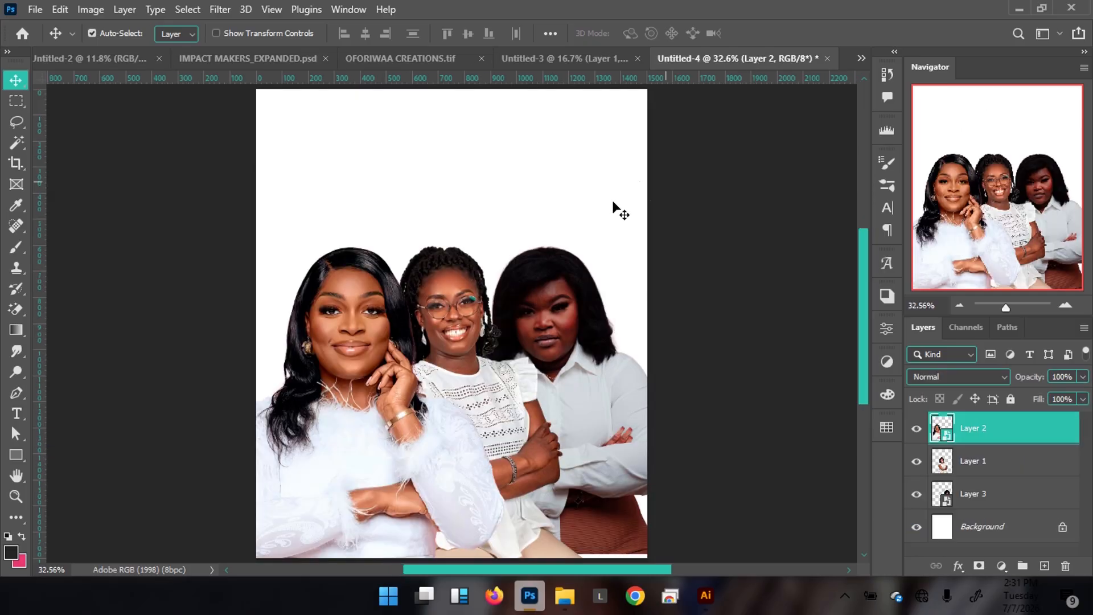
# Step: Convert the layer of the woman in glasses to a smart object
pyautogui.click(439, 308)
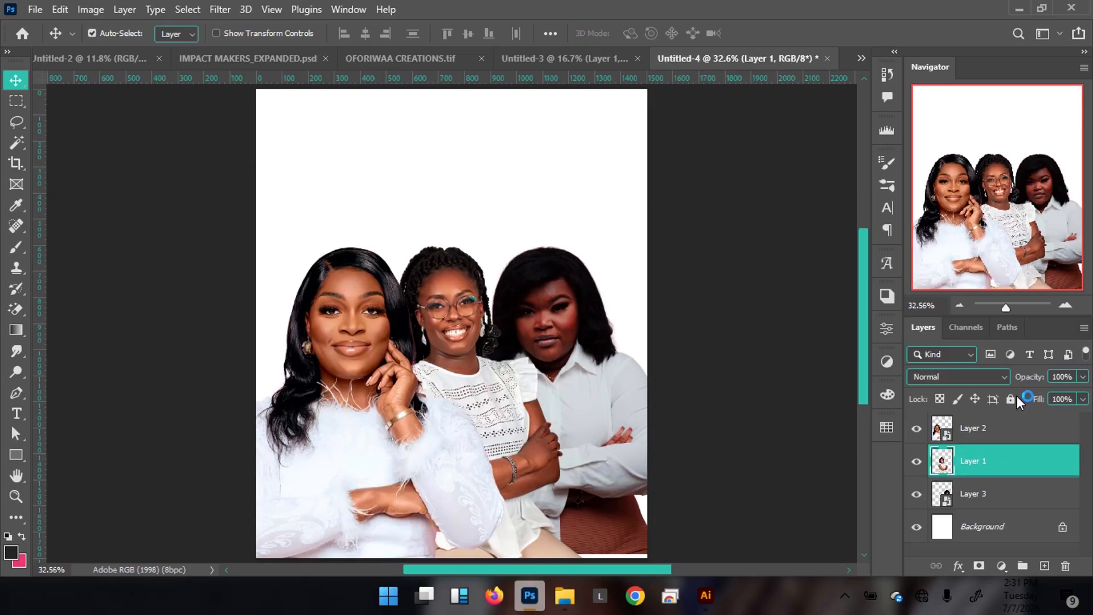
pyautogui.rightClick(1030, 477)
pyautogui.click(863, 242)
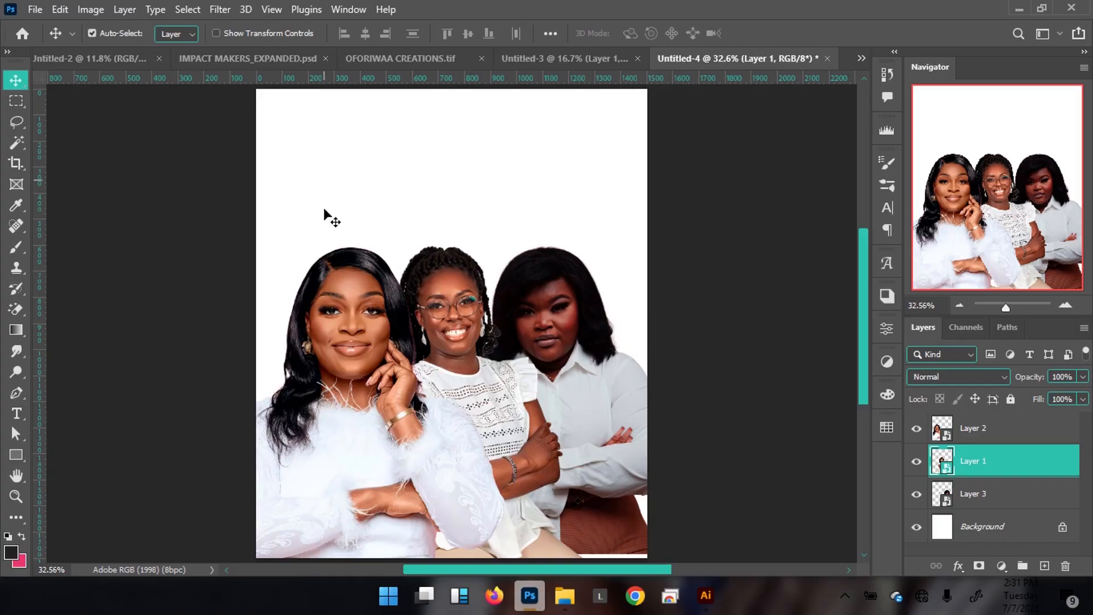
# Step: Scale all three women together to about 83.36% about their shared centre
pyautogui.moveTo(325, 160); pyautogui.dragTo(624, 428)
pyautogui.hotkey('ctrl', 't')
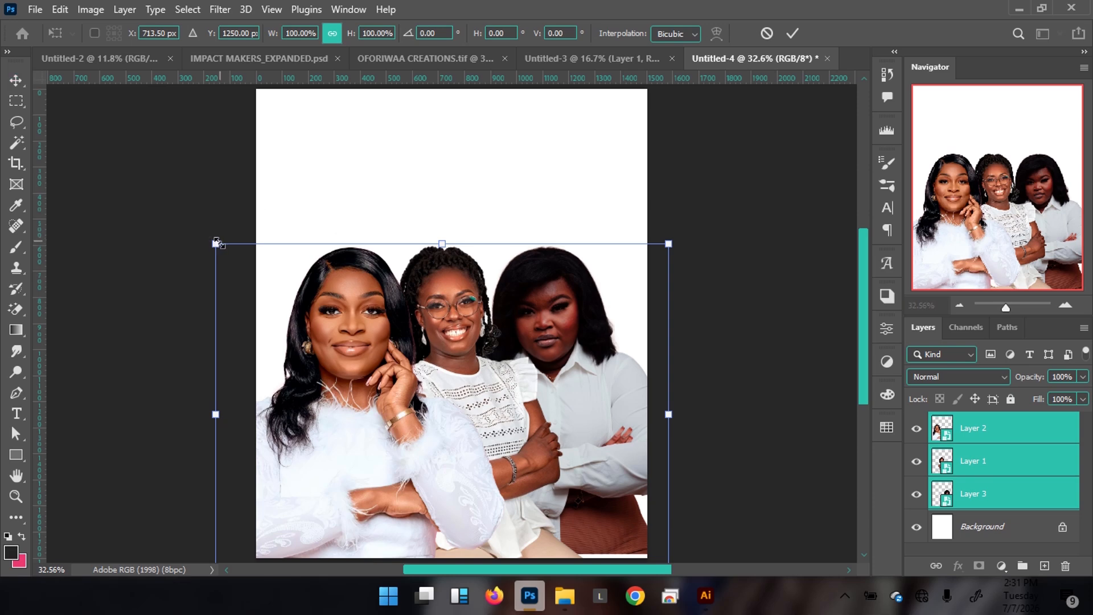
pyautogui.moveTo(212, 243); pyautogui.dragTo(272, 243)
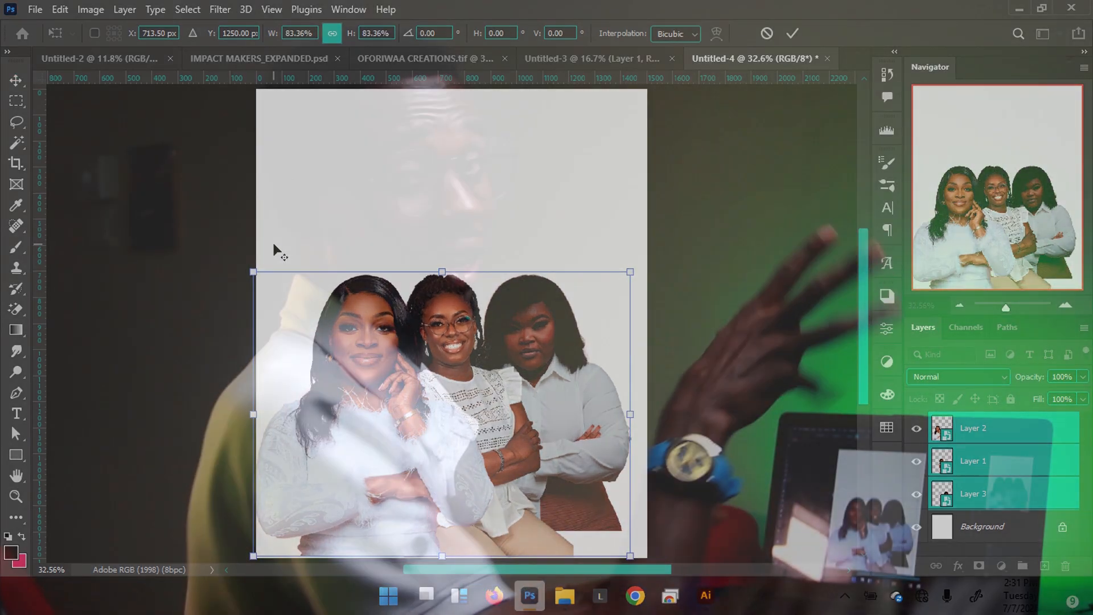
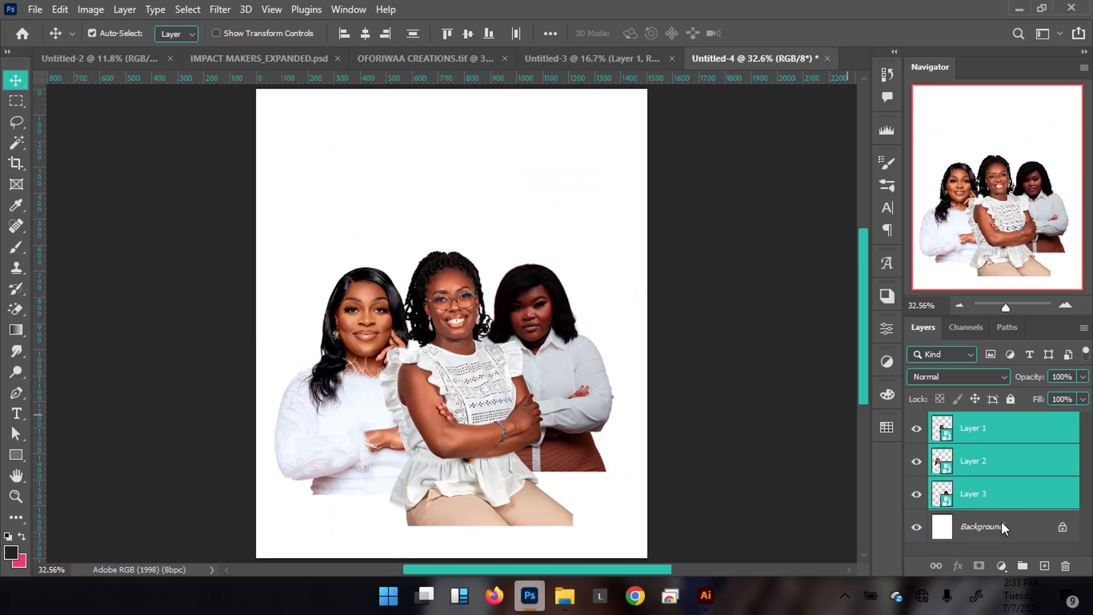
# Step: Add a layer above the Background, then copy the entire logo from Illustrator and paste it into the Photoshop flyer as a smart object
pyautogui.click(1024, 532)
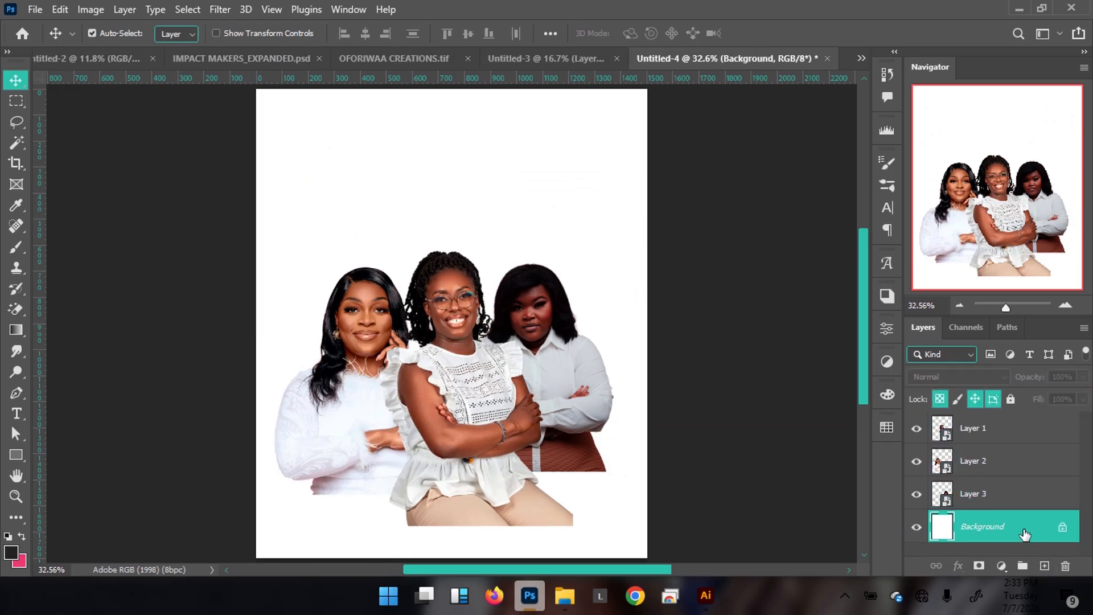
pyautogui.click(1043, 565)
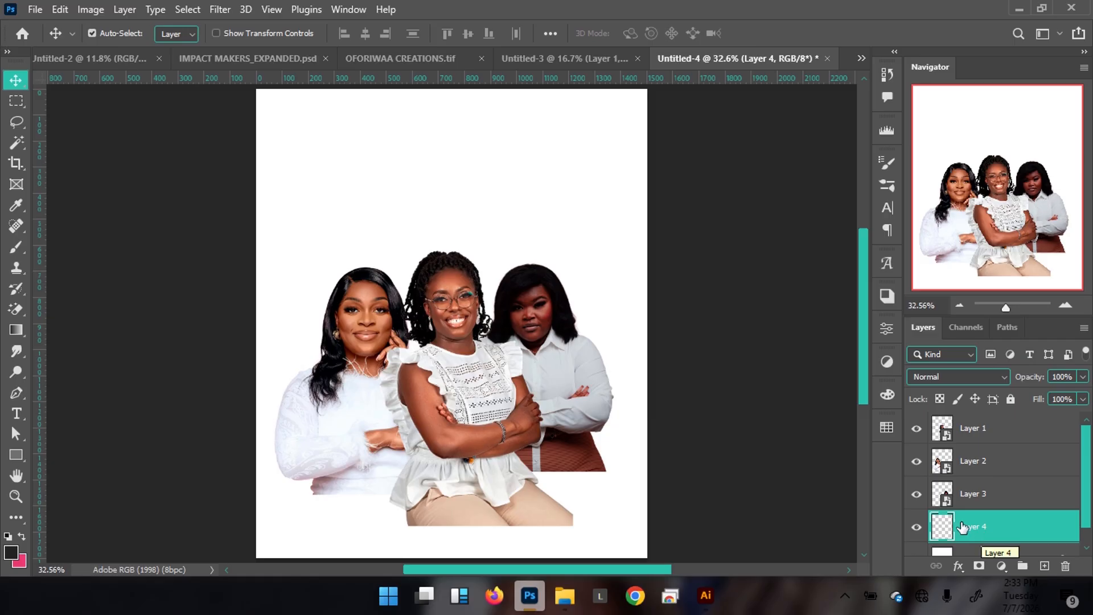
pyautogui.moveTo(706, 595)
pyautogui.click(705, 544)
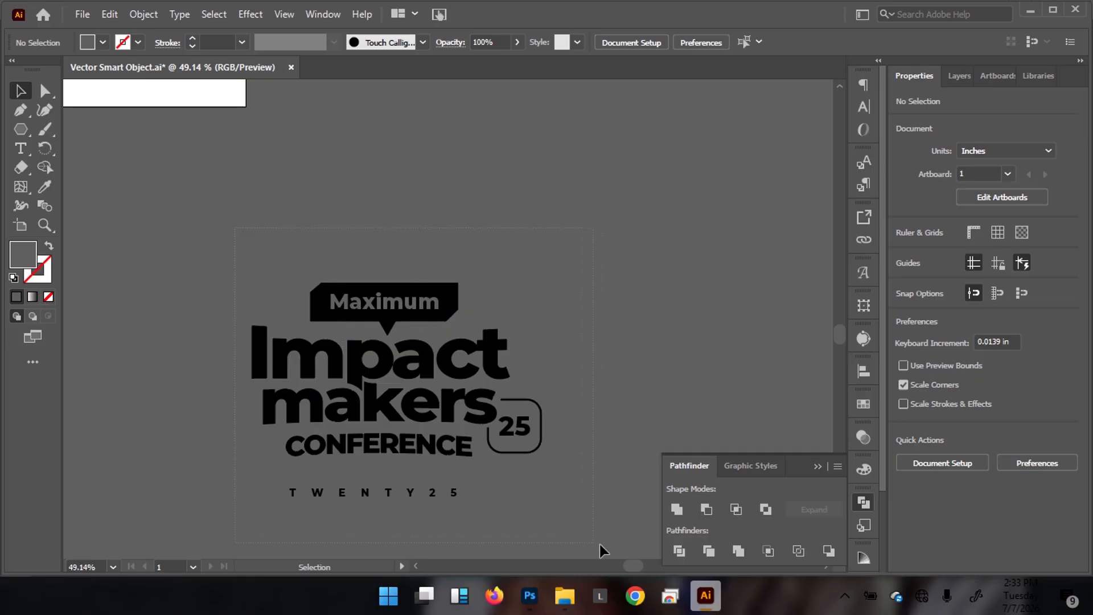
pyautogui.hotkey('ctrl', 'a')
pyautogui.press('v')
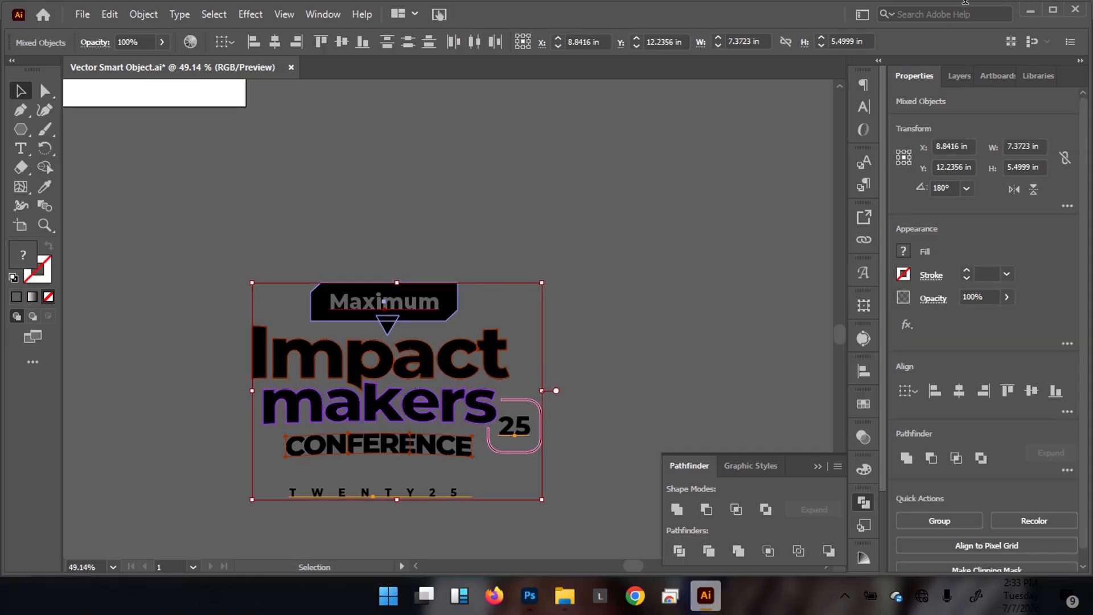
pyautogui.hotkey('alt', 'Tab')
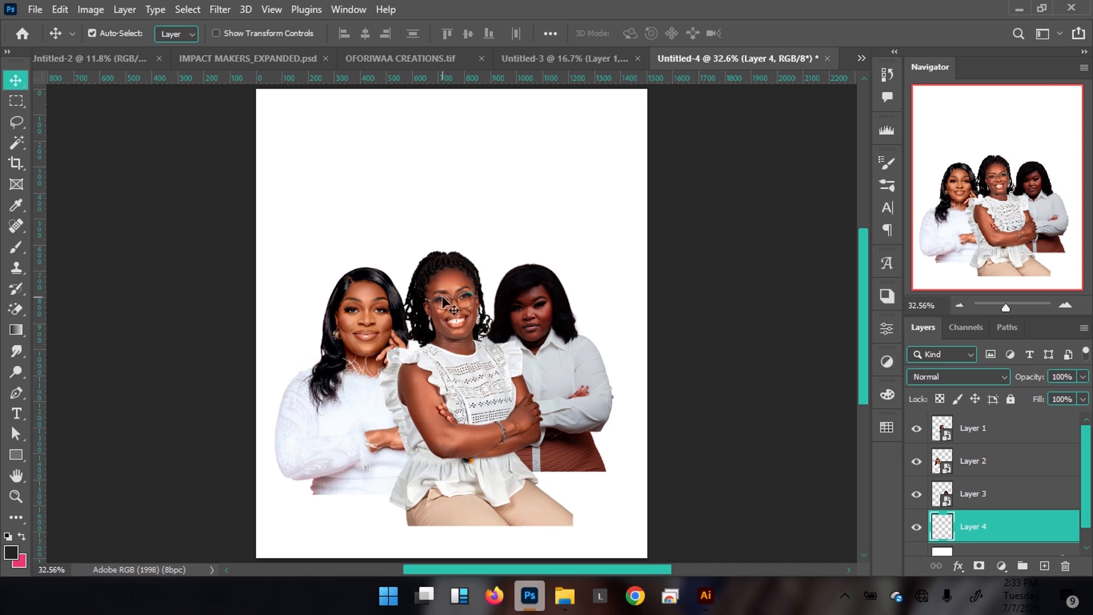
pyautogui.hotkey('ctrl', 'v')
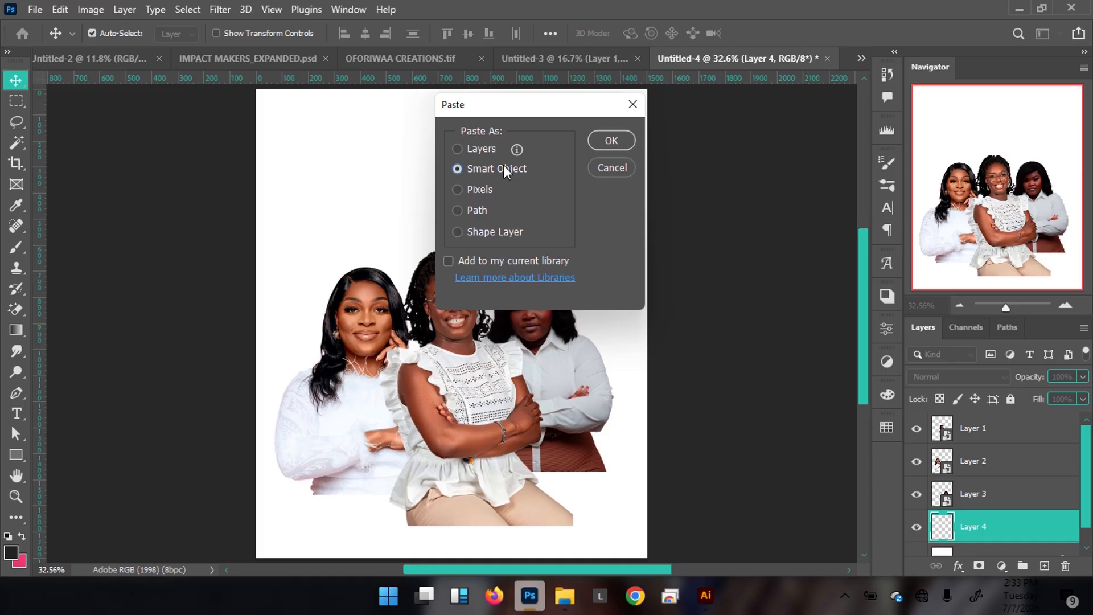
pyautogui.click(608, 140)
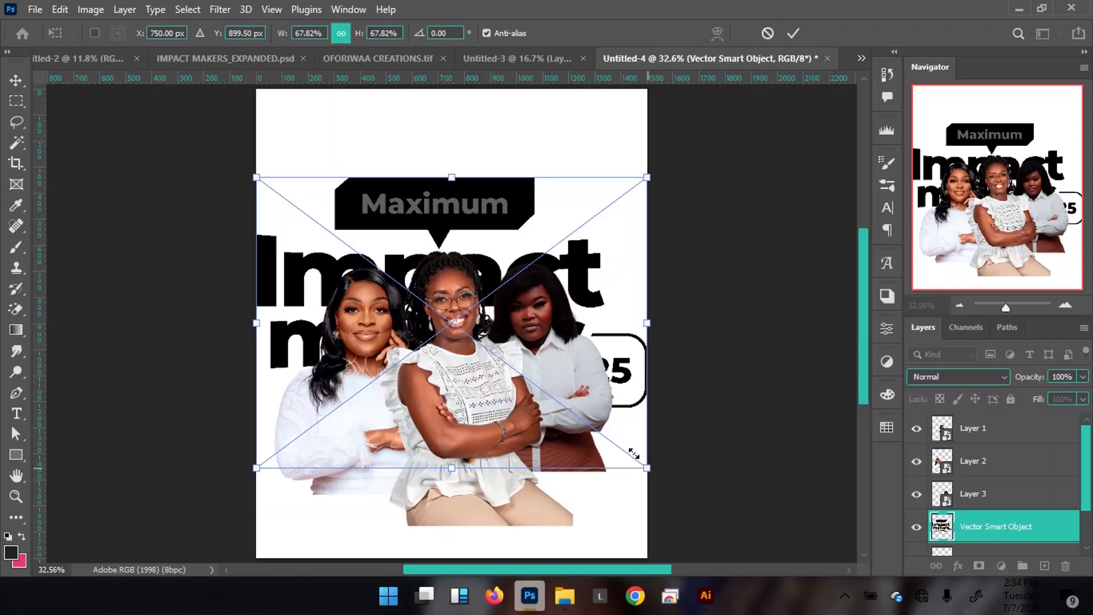
# Step: Scale the pasted logo to about 34.01% and move it above the women's heads, centred on the page
pyautogui.moveTo(592, 427)
pyautogui.mouseDown()
pyautogui.moveTo(600, 420)
pyautogui.moveTo(591, 427)
pyautogui.mouseUp()
pyautogui.moveTo(250, 431); pyautogui.dragTo(367, 345)
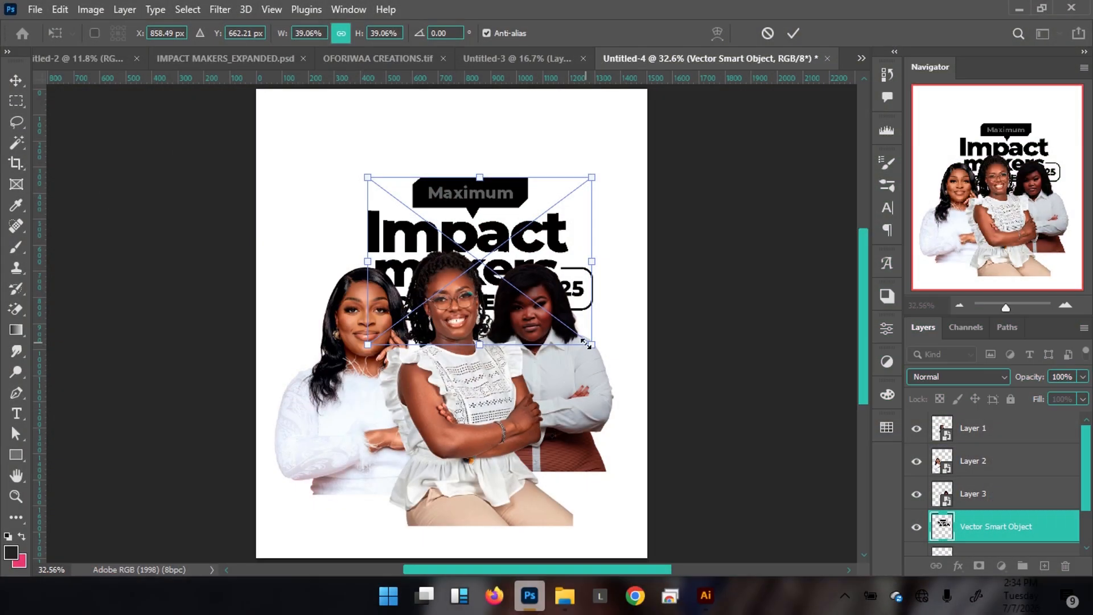
pyautogui.moveTo(589, 341); pyautogui.dragTo(563, 322)
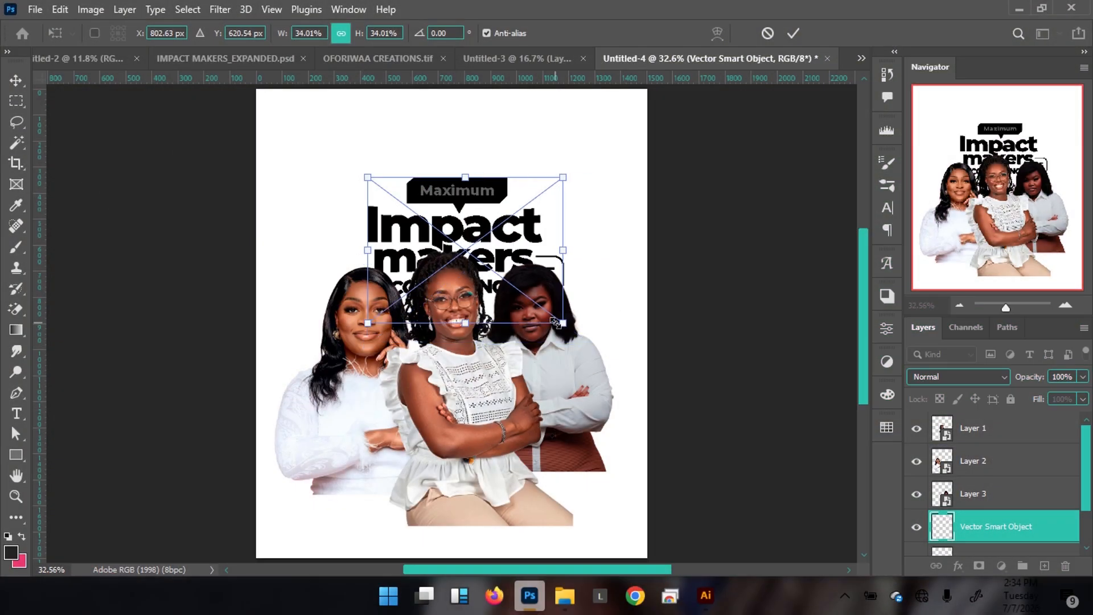
pyautogui.click(793, 33)
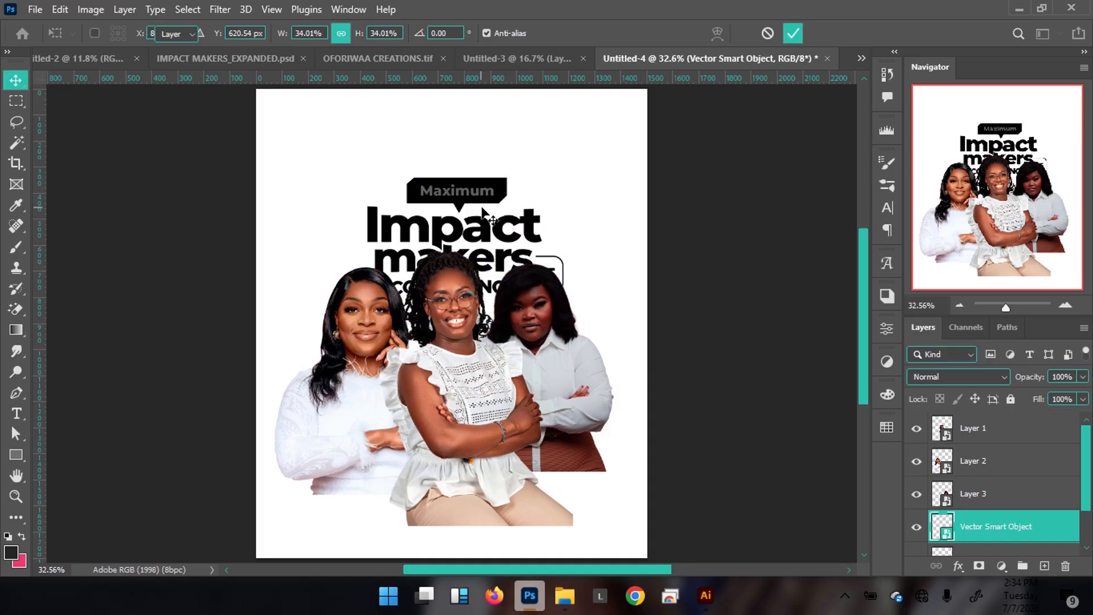
pyautogui.moveTo(484, 196); pyautogui.dragTo(477, 149)
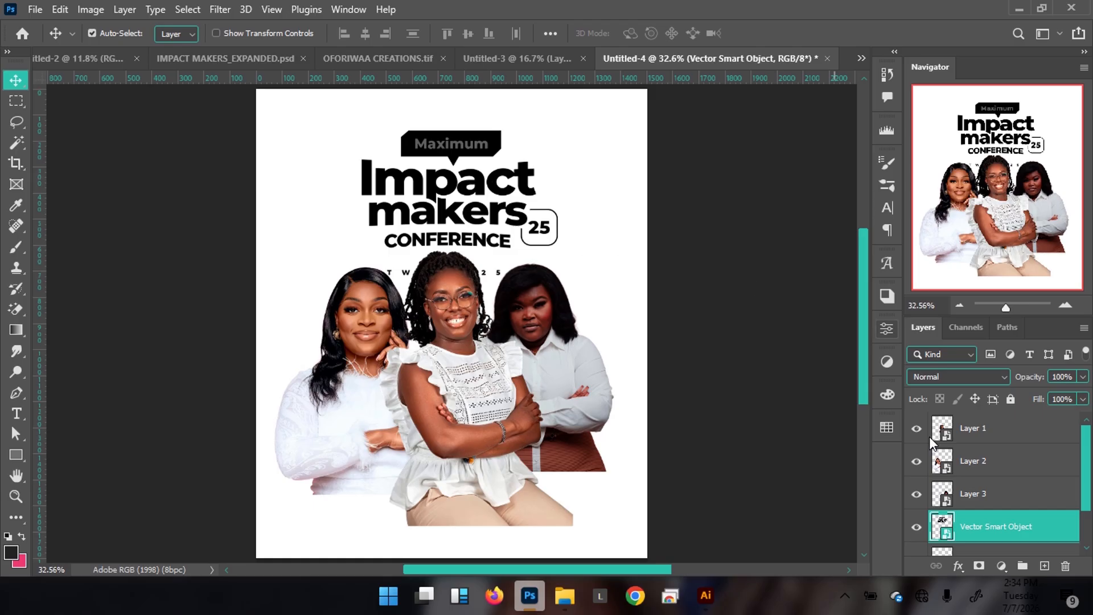
# Step: Open the logo smart object for editing in Illustrator and convert its "Maximum" text to outlines
pyautogui.doubleClick(942, 524)
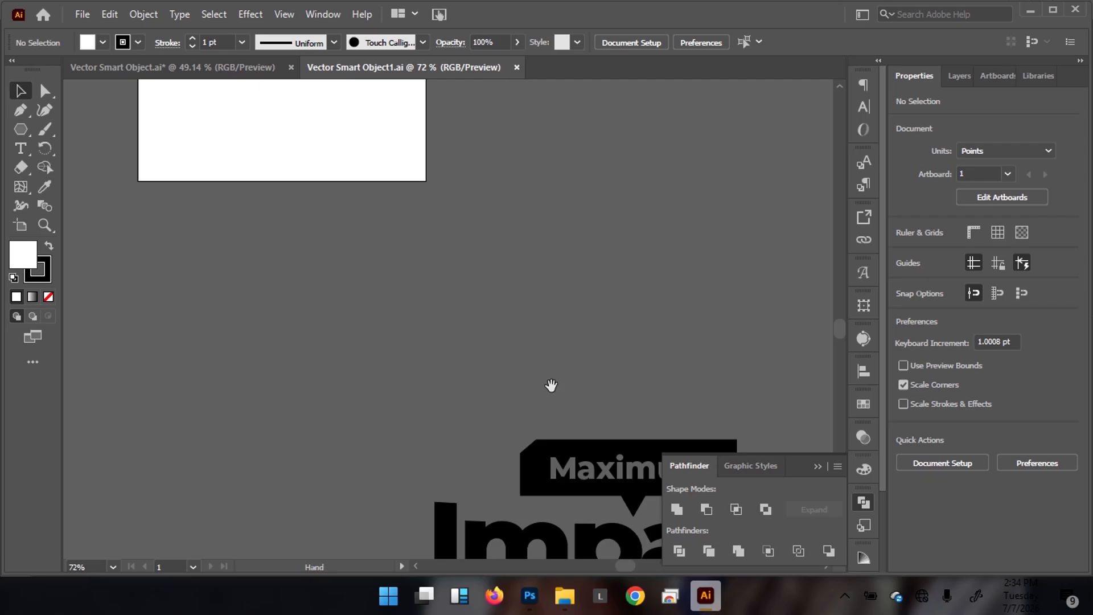
pyautogui.moveTo(549, 383); pyautogui.dragTo(403, 239)
pyautogui.click(510, 335)
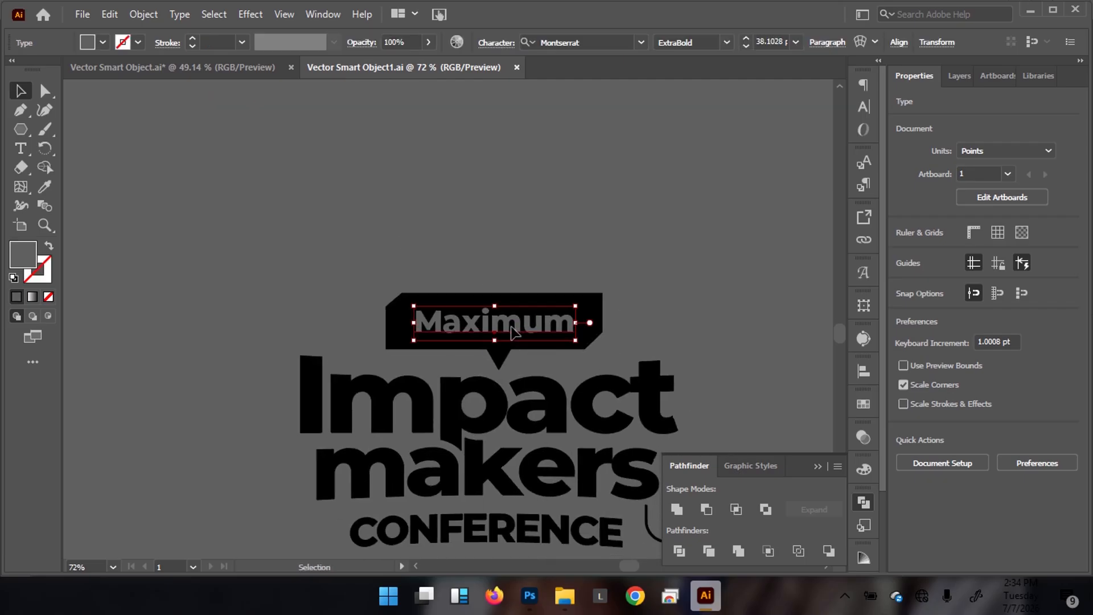
pyautogui.rightClick(512, 333)
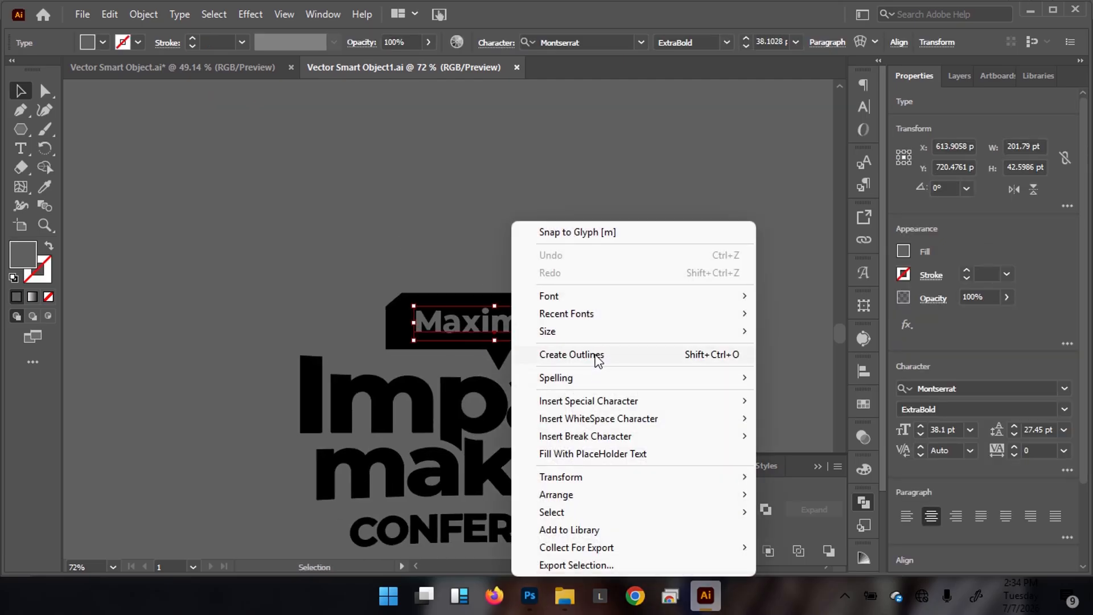
pyautogui.click(597, 355)
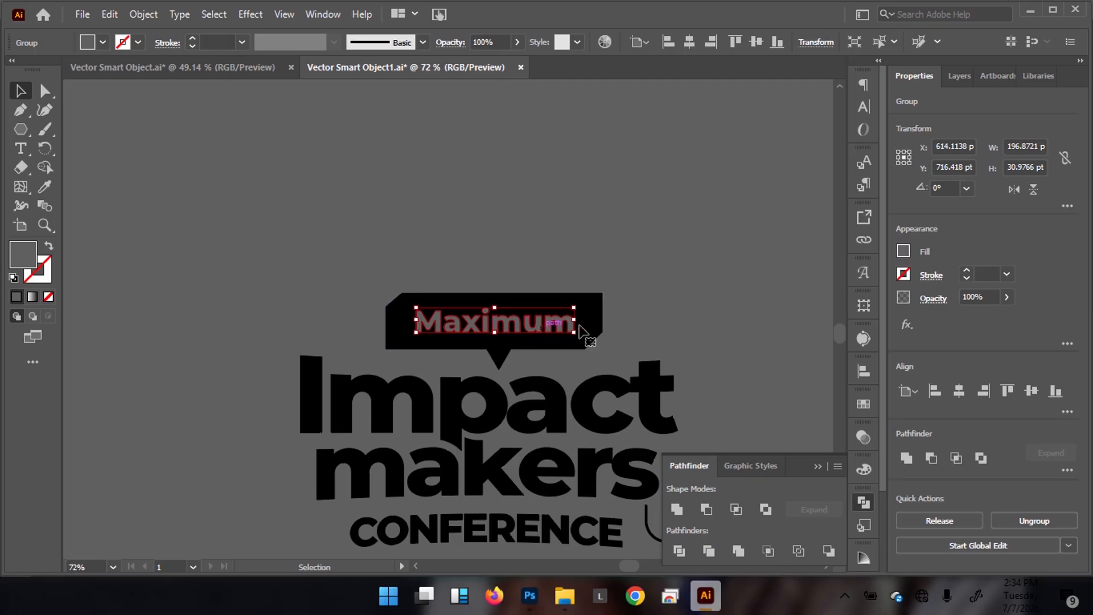
# Step: Apply Pathfinder Trim to the "Maximum" letters and their black plate, and ungroup the result
pyautogui.keyDown('shift'); pyautogui.click(598, 323); pyautogui.keyUp('shift')
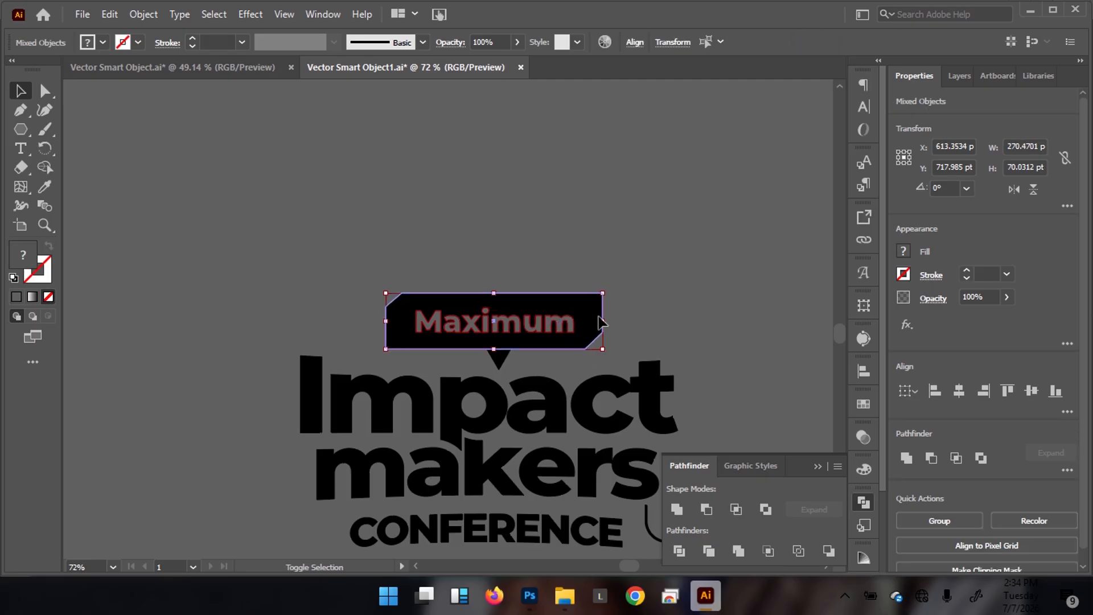
pyautogui.click(909, 523)
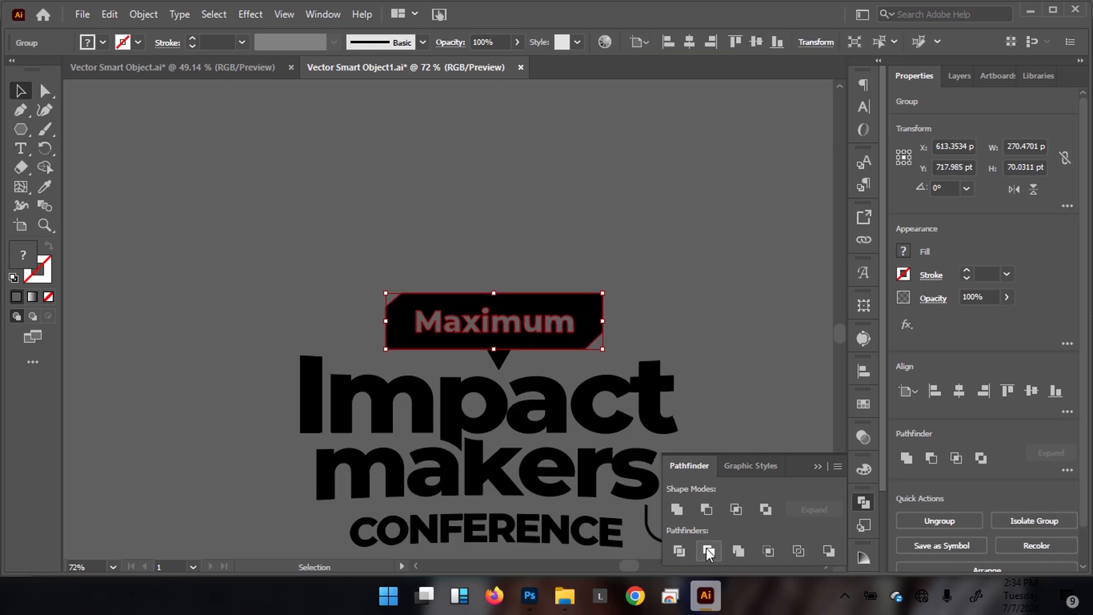
pyautogui.click(956, 522)
# Step: Delete all the separate grey "Maximum" letter shapes, including the dot of the "i", leaving them cut out of the black plate
pyautogui.hotkey('ctrl', 'space')
pyautogui.moveTo(428, 348); pyautogui.dragTo(620, 217)
pyautogui.press('space')
pyautogui.moveTo(663, 229); pyautogui.dragTo(460, 258)
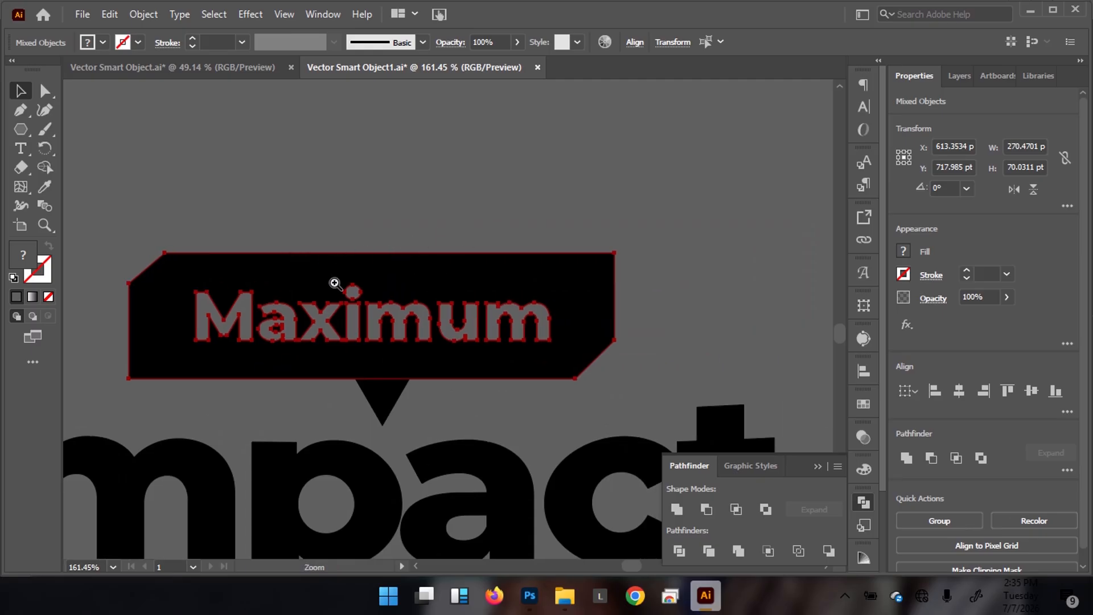
pyautogui.moveTo(255, 296); pyautogui.dragTo(347, 274)
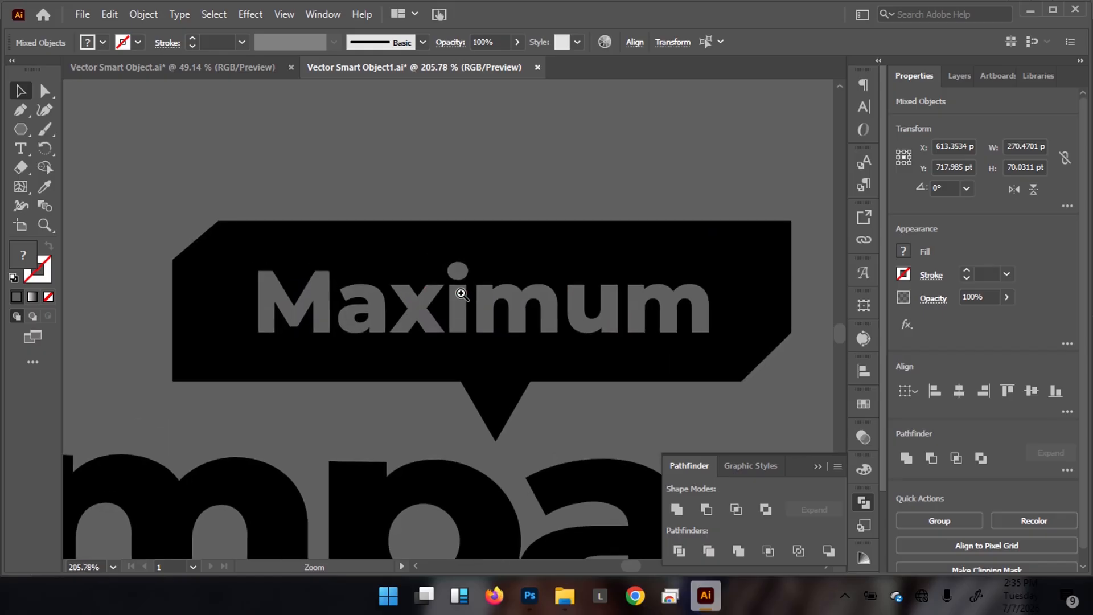
pyautogui.click(291, 165)
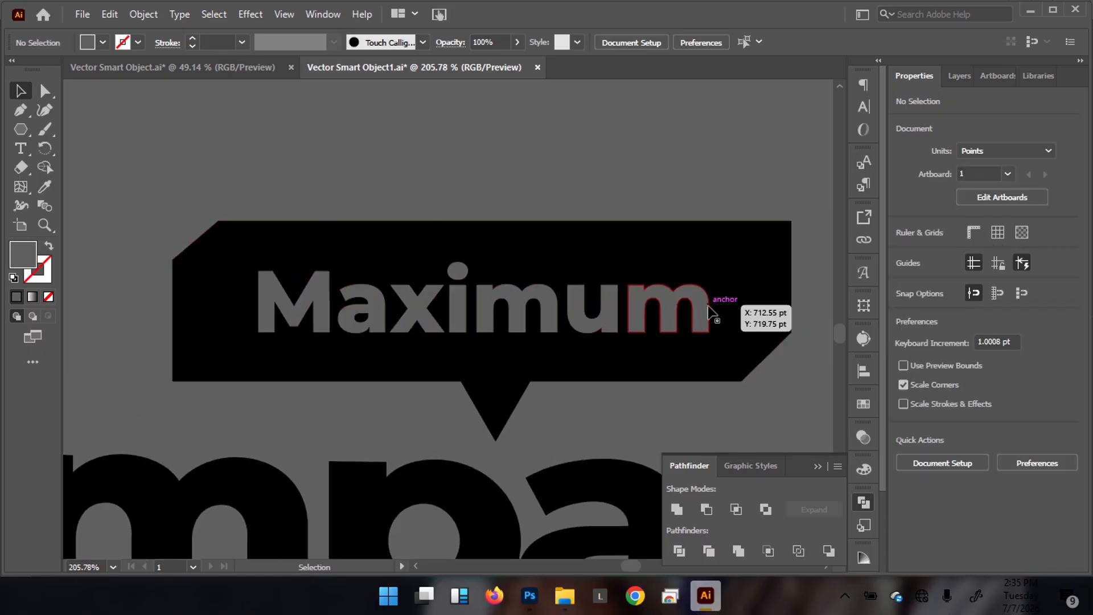
pyautogui.click(700, 310)
pyautogui.keyDown('shift'); pyautogui.click(605, 324); pyautogui.keyUp('shift')
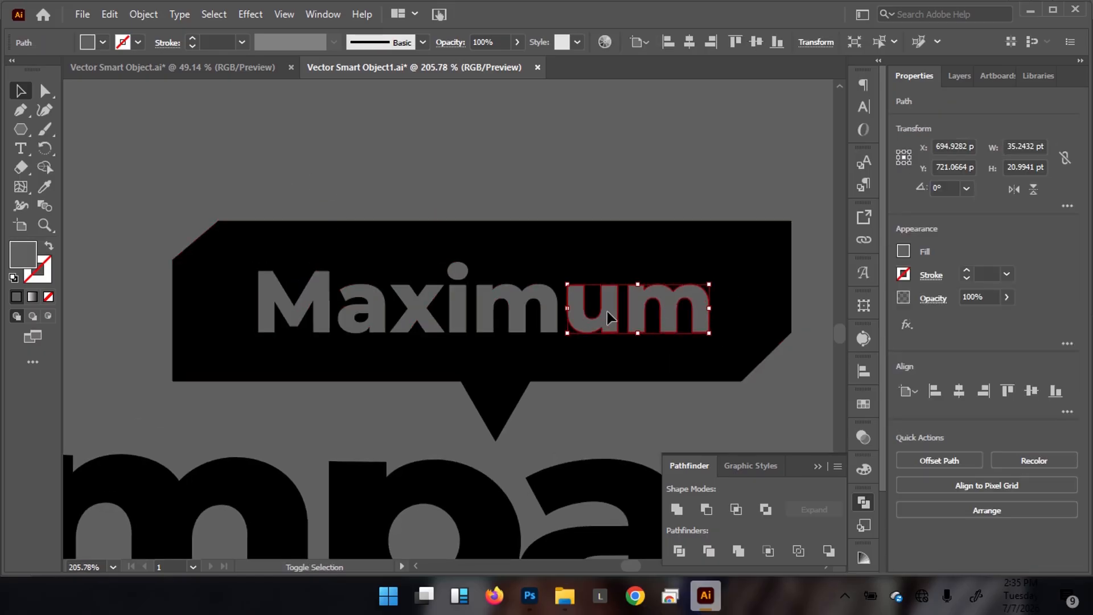
pyautogui.keyDown('shift'); pyautogui.click(520, 318); pyautogui.keyUp('shift')
pyautogui.keyDown('shift'); pyautogui.click(455, 316); pyautogui.keyUp('shift')
pyautogui.keyDown('shift'); pyautogui.click(457, 267); pyautogui.keyUp('shift')
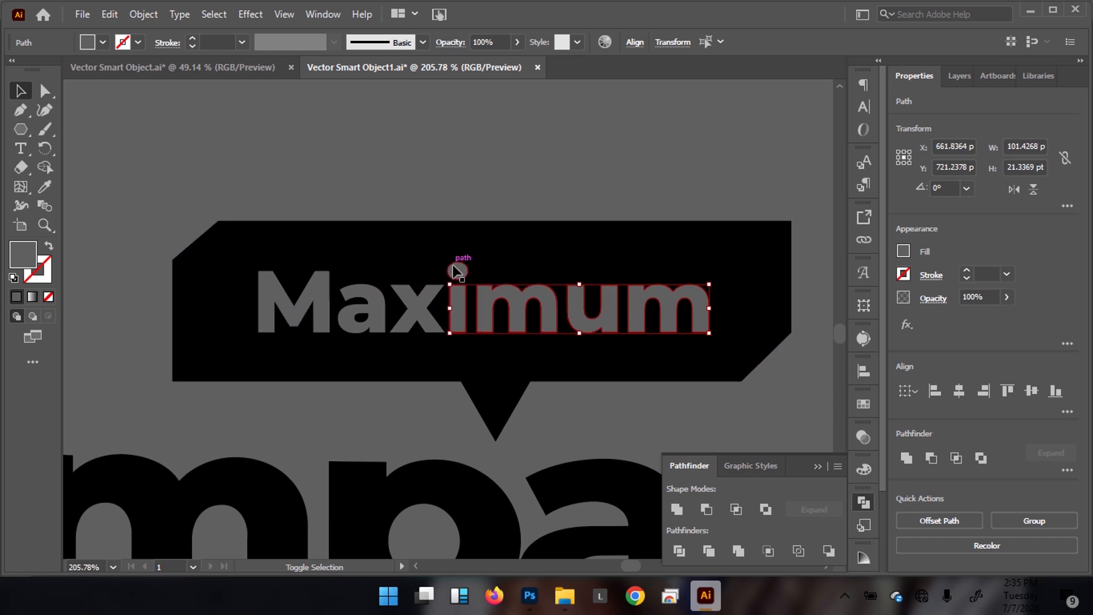
pyautogui.keyDown('shift'); pyautogui.click(434, 311); pyautogui.keyUp('shift')
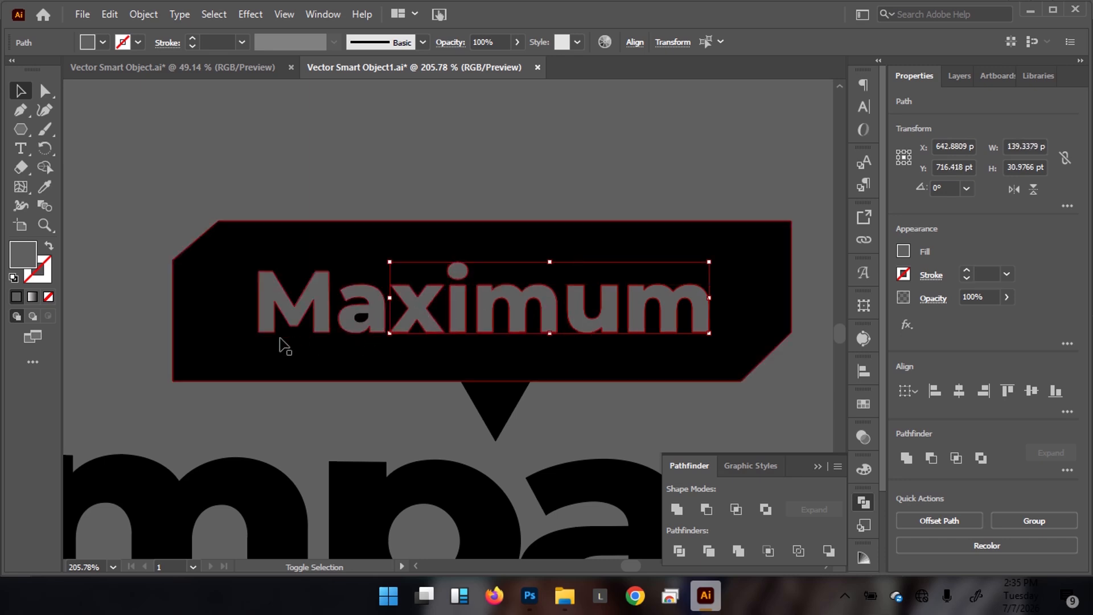
pyautogui.keyDown('shift'); pyautogui.click(379, 317); pyautogui.keyUp('shift')
pyautogui.keyDown('shift'); pyautogui.click(319, 290); pyautogui.keyUp('shift')
pyautogui.press('Delete')
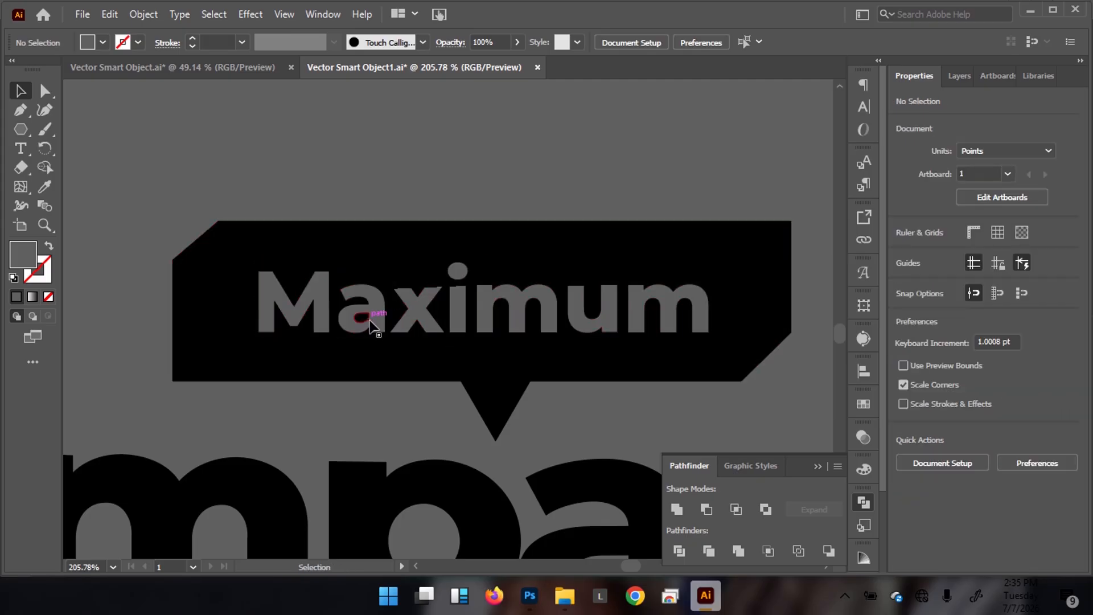
# Step: Unite the black plate, the inner piece of the "a" and the pointer triangle into one shape, and switch back to Photoshop
pyautogui.click(367, 320)
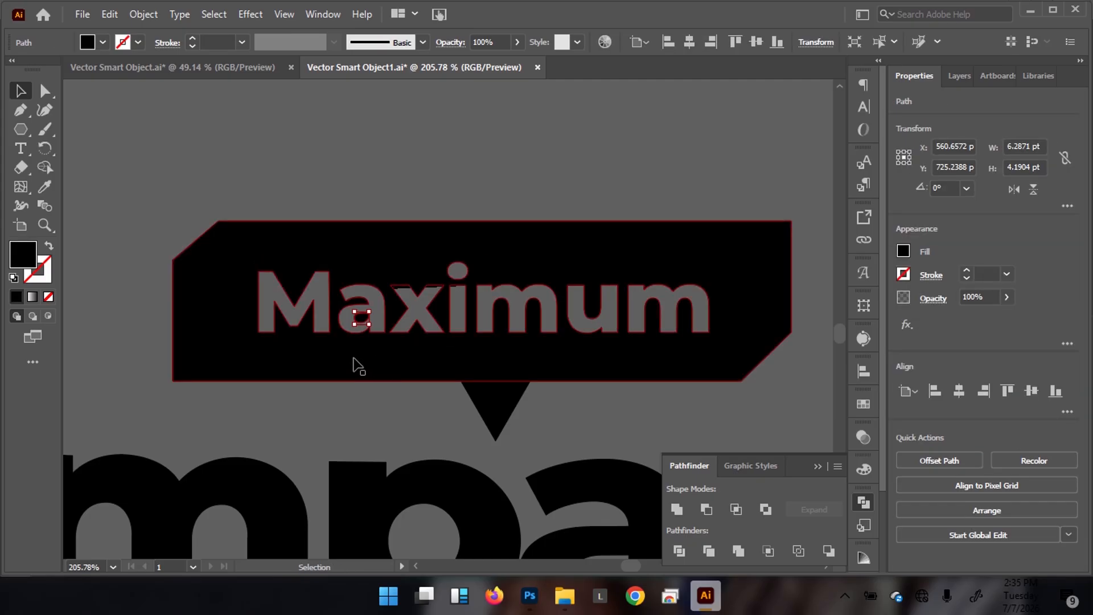
pyautogui.keyDown('shift'); pyautogui.click(776, 281); pyautogui.keyUp('shift')
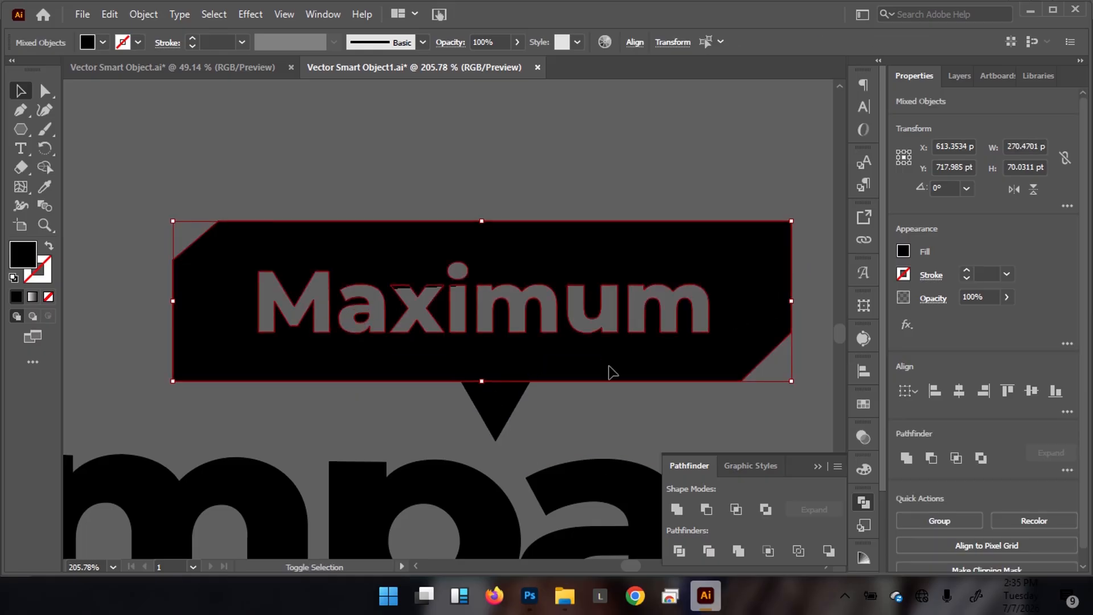
pyautogui.keyDown('shift'); pyautogui.click(493, 421); pyautogui.keyUp('shift')
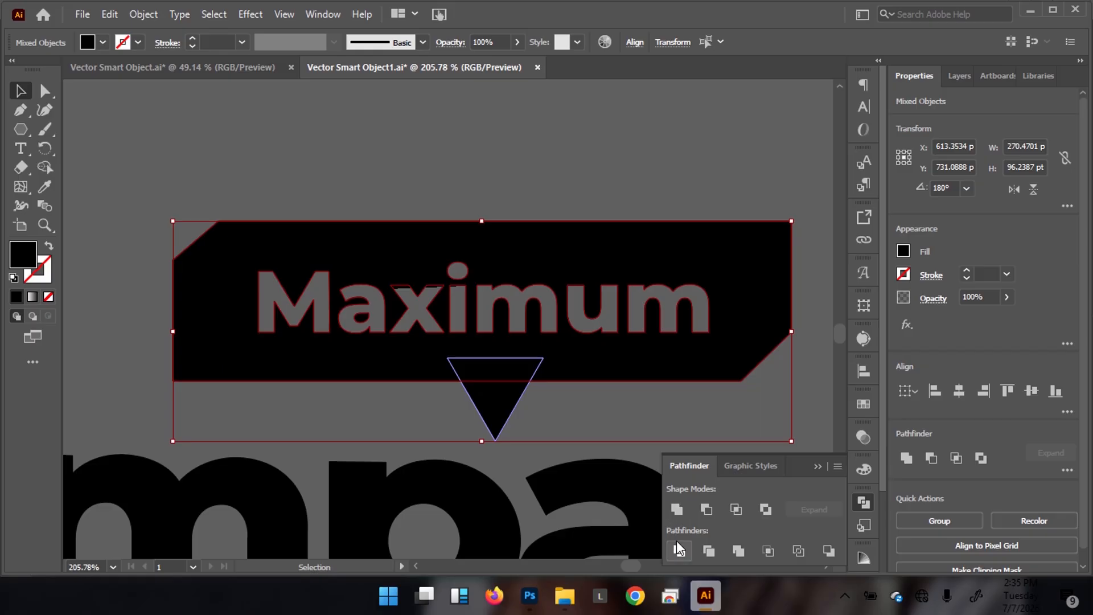
pyautogui.click(677, 503)
pyautogui.moveTo(598, 212); pyautogui.dragTo(449, 237)
pyautogui.click(573, 263)
pyautogui.moveTo(564, 284); pyautogui.dragTo(615, 170)
pyautogui.hotkey('ctrl', 'z')
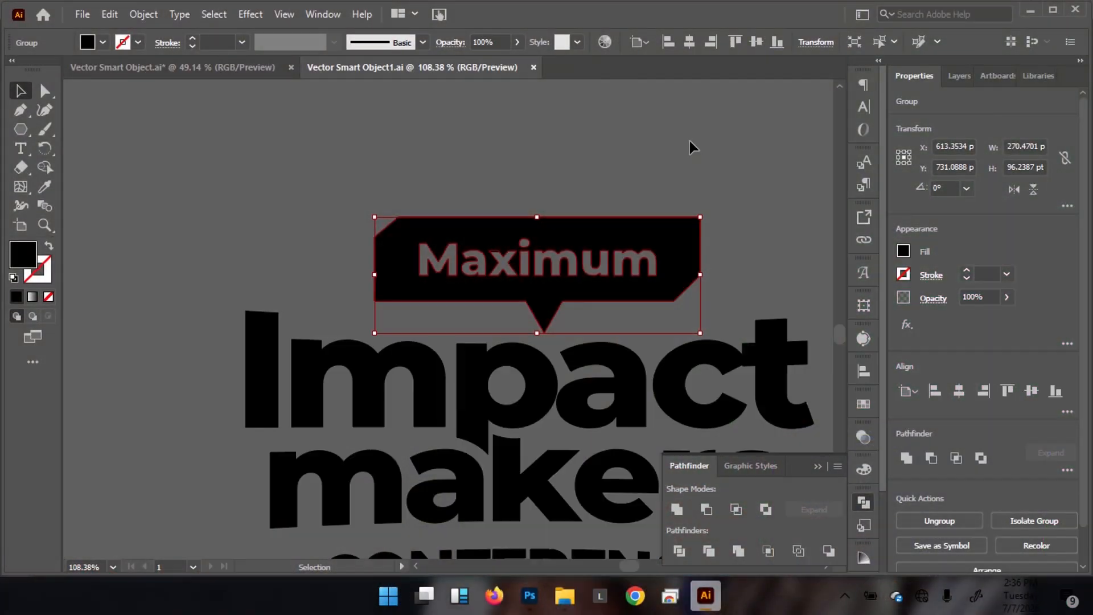
pyautogui.click(719, 144)
pyautogui.click(1031, 10)
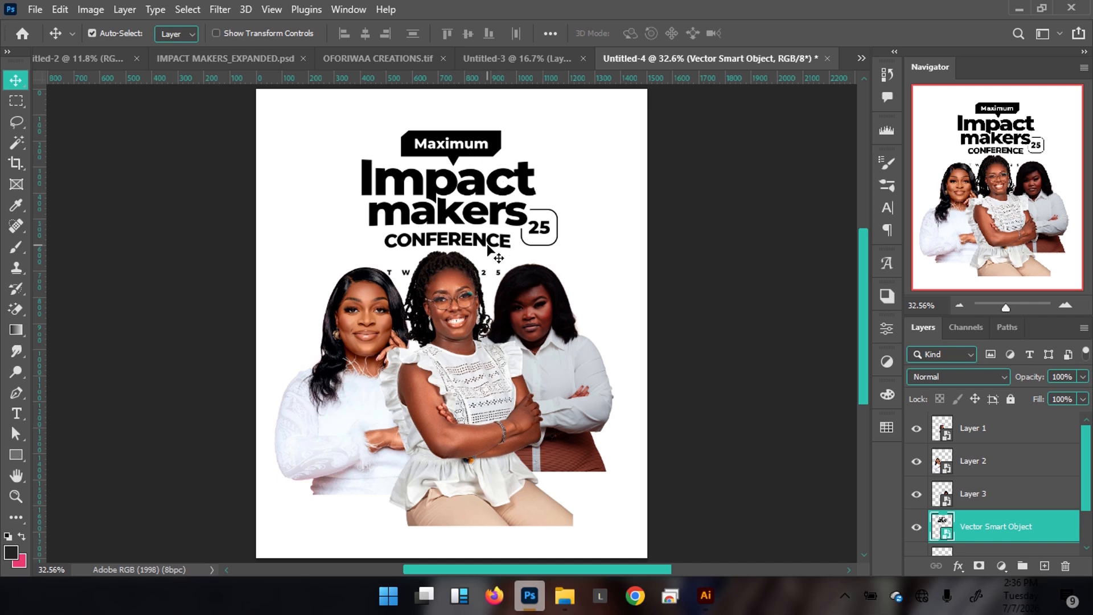
# Step: Scale the logo smart object down to 30% around its centre
pyautogui.scroll(3, 488, 249)
pyautogui.hotkey('ctrl', 't')
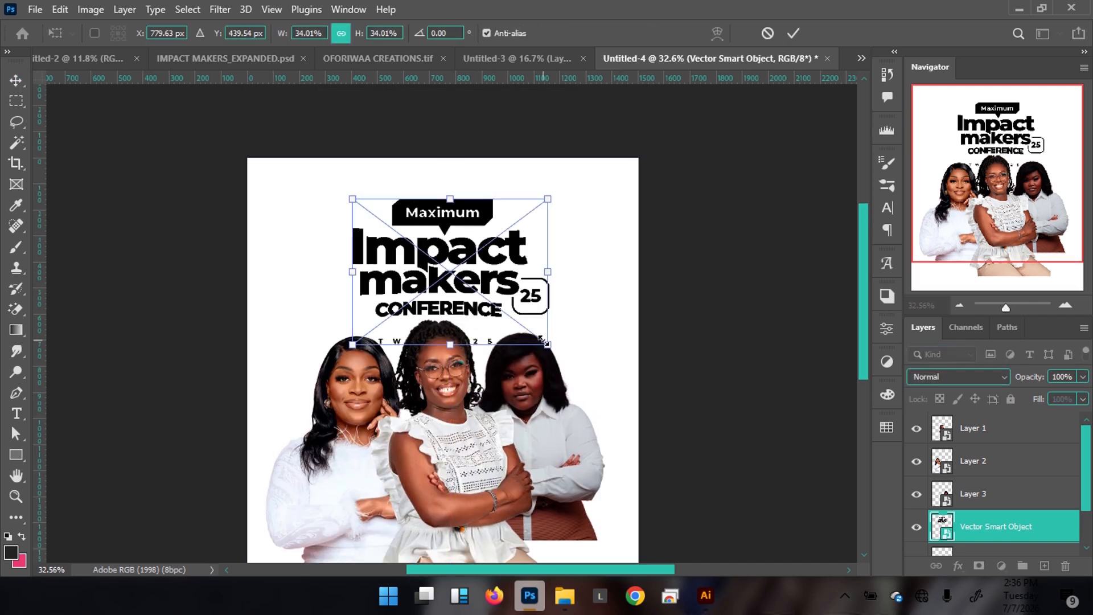
pyautogui.moveTo(548, 346); pyautogui.dragTo(536, 336)
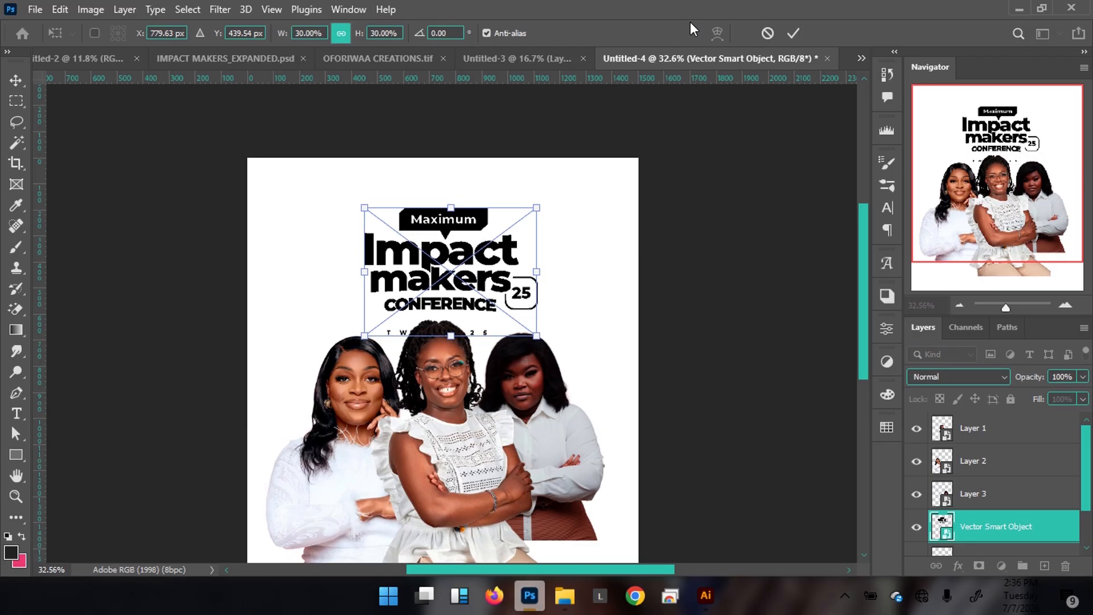
pyautogui.click(793, 34)
pyautogui.press('ctrl')
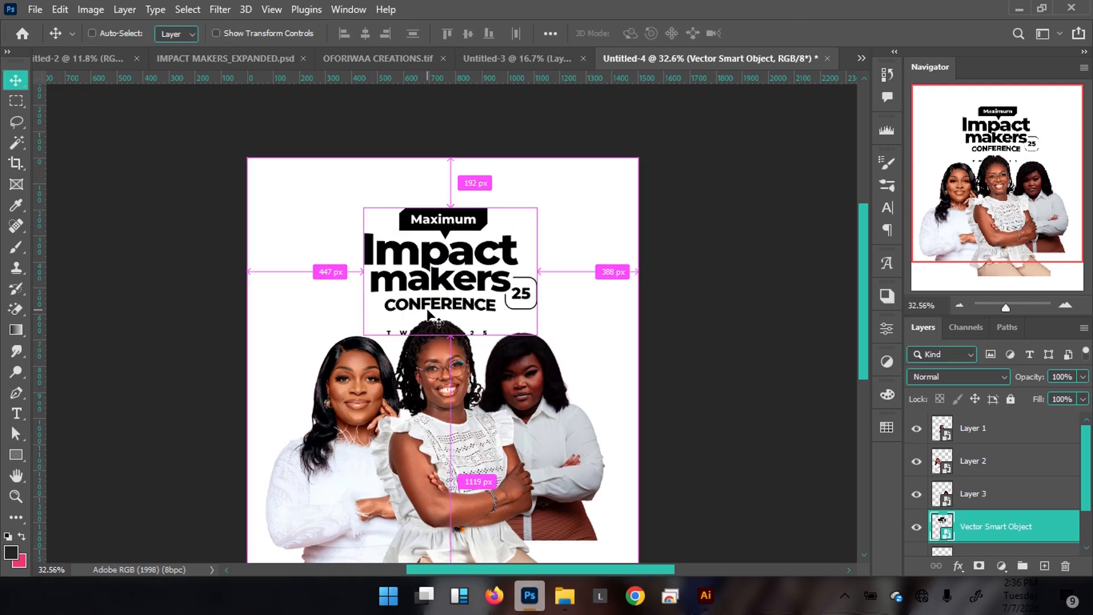
# Step: Skew the logo vertically so that its lines slope upward to the right
pyautogui.hotkey('ctrl', 't')
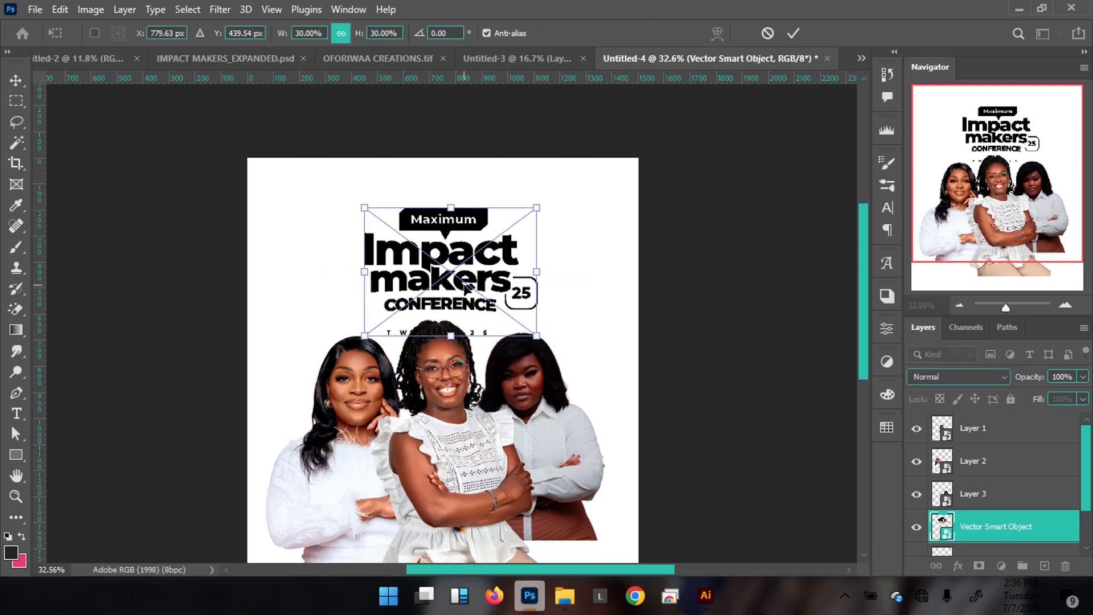
pyautogui.rightClick(466, 288)
pyautogui.click(500, 332)
pyautogui.moveTo(537, 266); pyautogui.dragTo(540, 248)
pyautogui.click(793, 33)
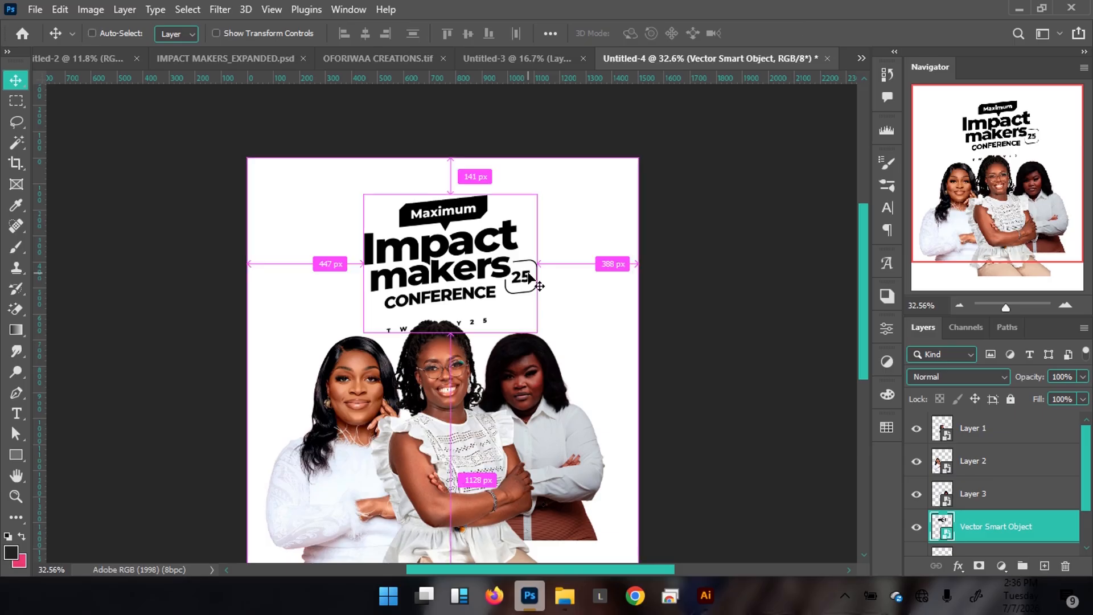
# Step: Scale the slanted logo down to about 26.61% around its centre
pyautogui.hotkey('ctrl', 't')
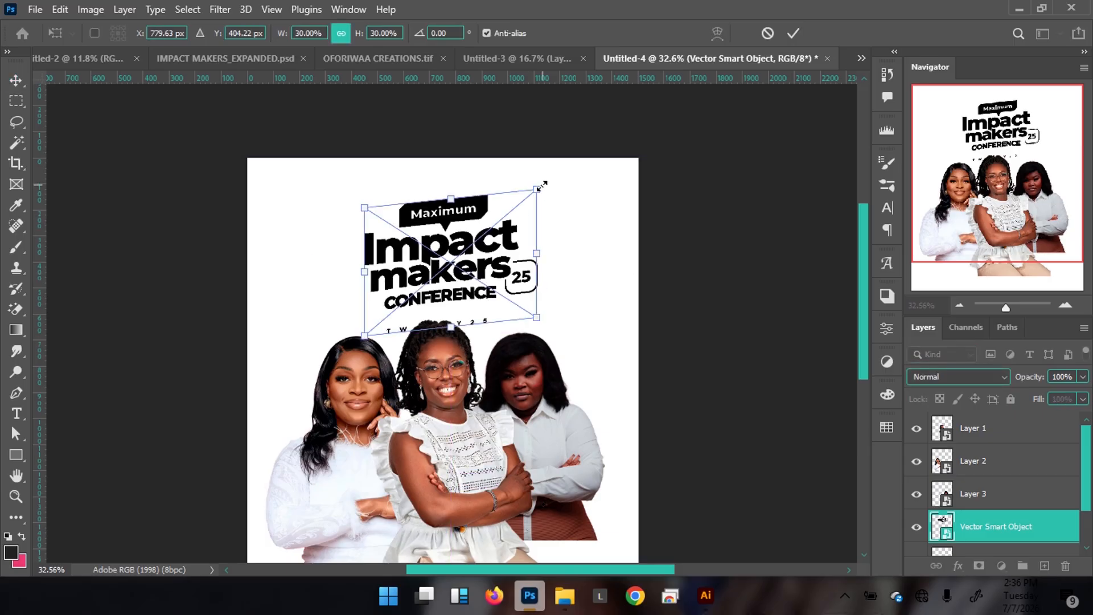
pyautogui.moveTo(540, 187); pyautogui.dragTo(535, 187)
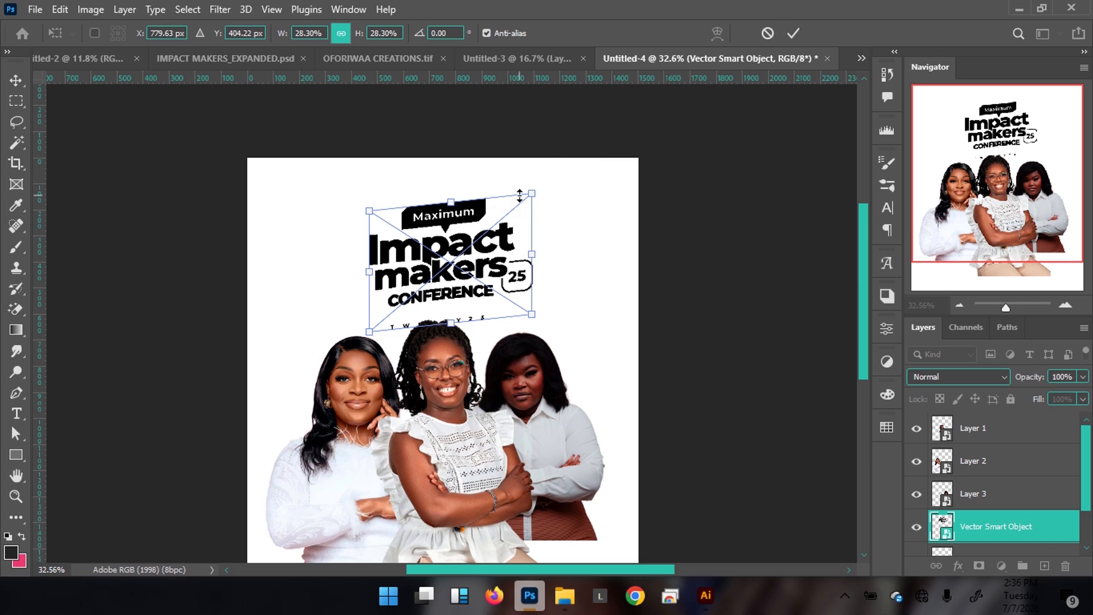
pyautogui.moveTo(530, 193); pyautogui.dragTo(523, 197)
pyautogui.click(795, 33)
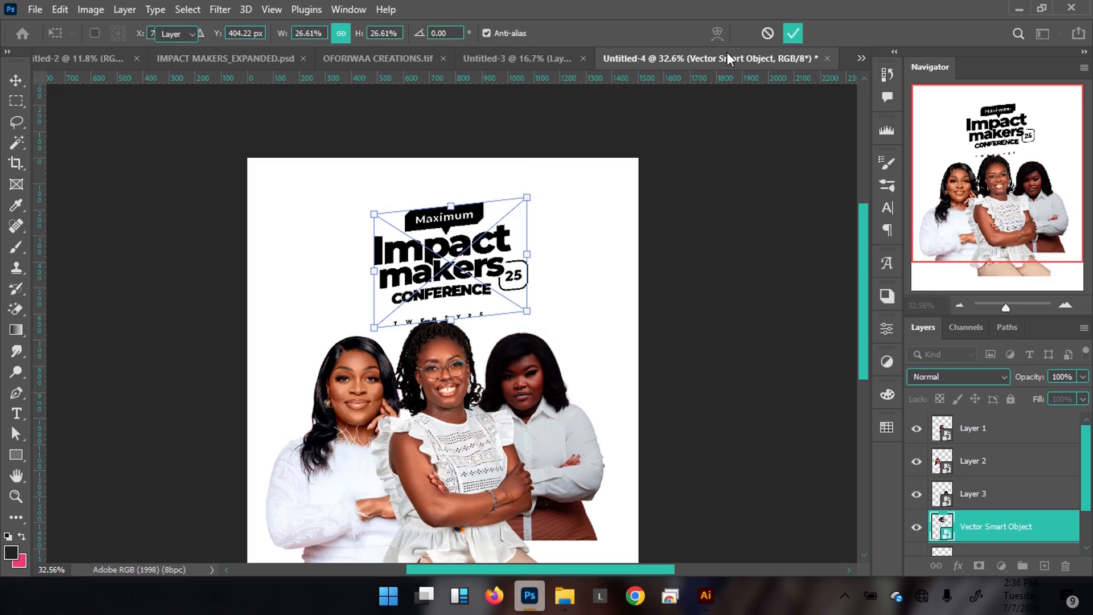
# Step: Compare the layout with the reference flyer IMPACT MAKERS_EXPANDED.psd and shift the logo slightly down and to the left
pyautogui.click(184, 50)
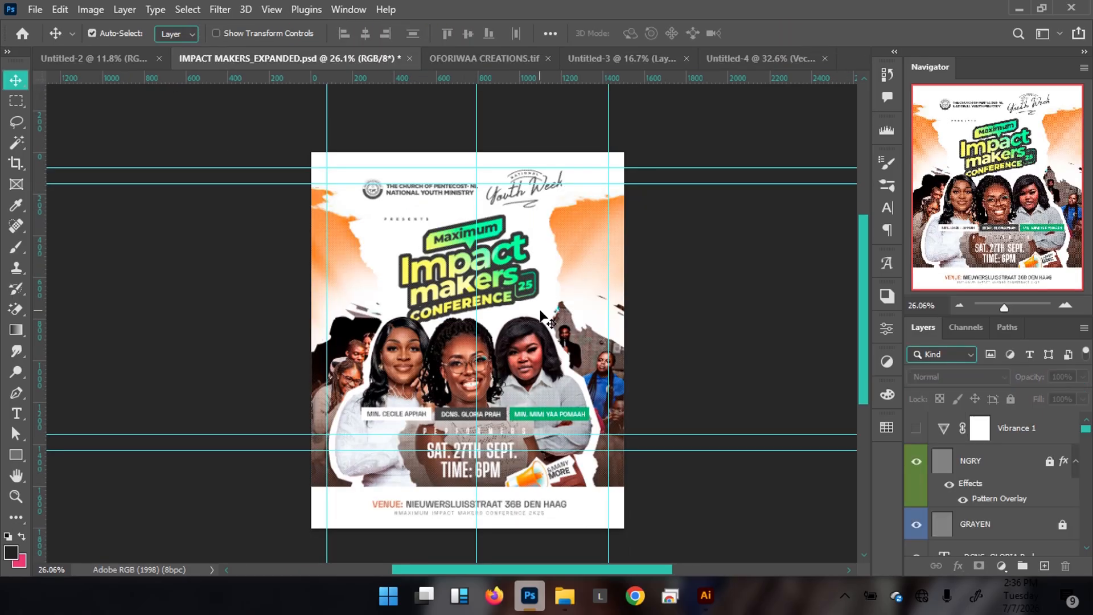
pyautogui.click(763, 57)
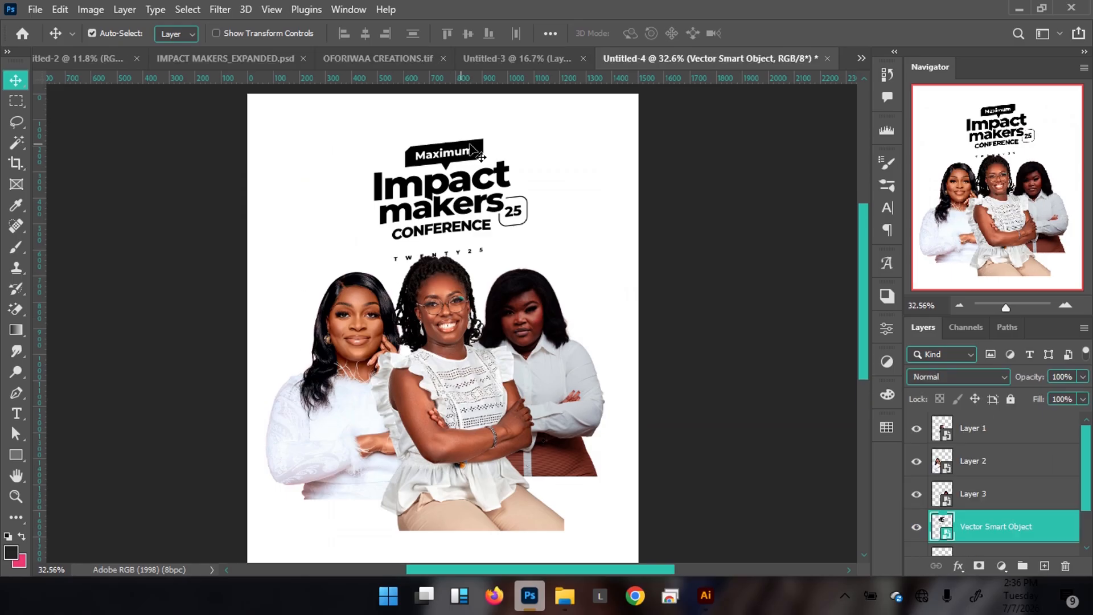
pyautogui.moveTo(478, 154); pyautogui.dragTo(474, 163)
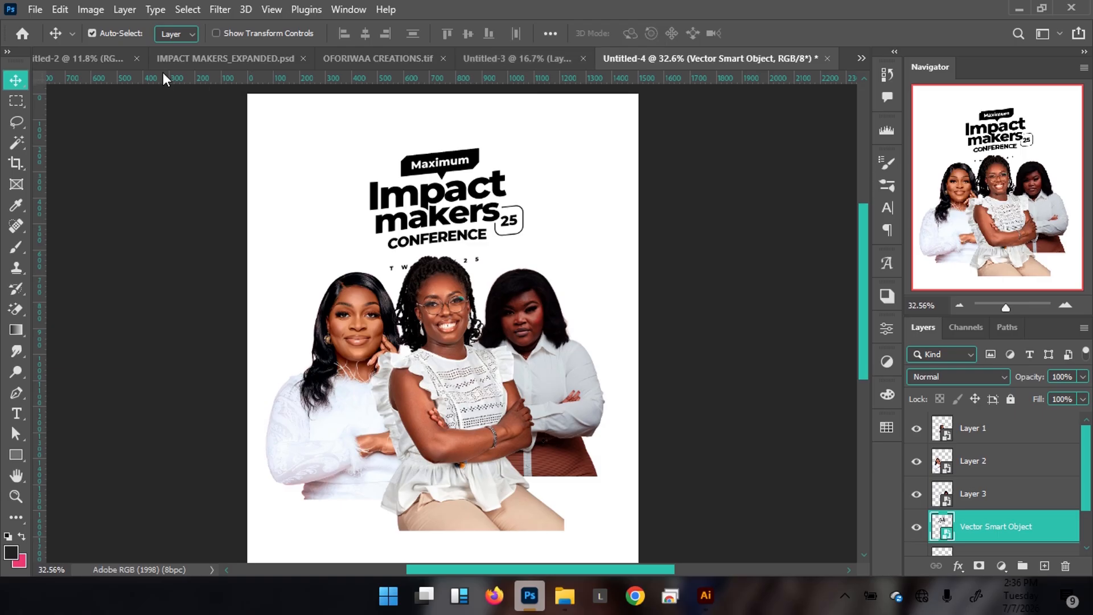
pyautogui.click(183, 60)
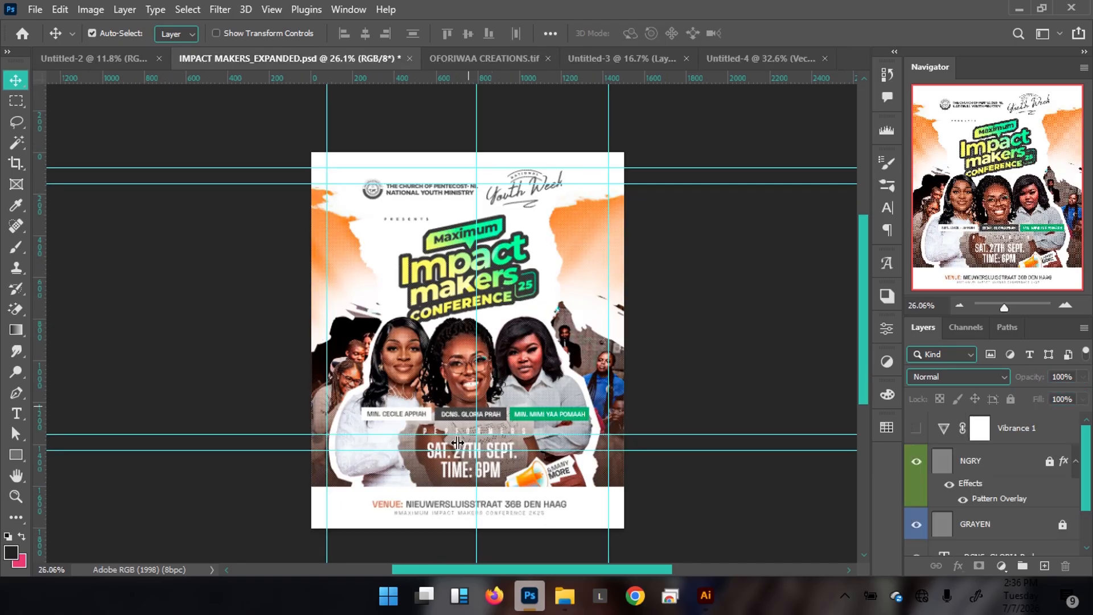
pyautogui.click(740, 52)
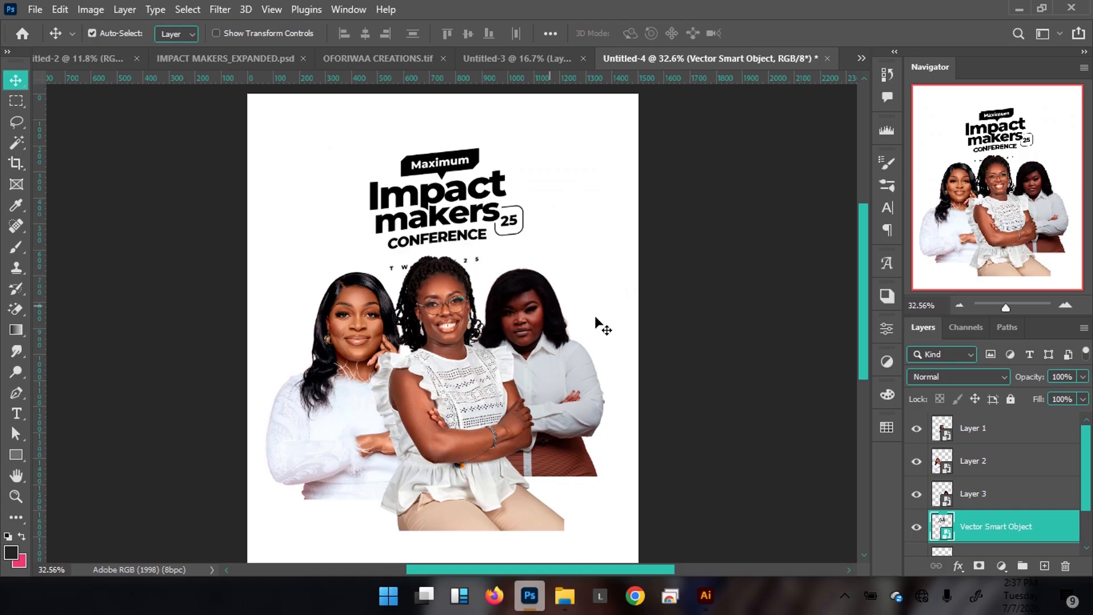
# Step: Switch to Illustrator, move the "TWENTY25" text below the logo onto a new layer above Layer 17, and hide that layer
pyautogui.click(705, 595)
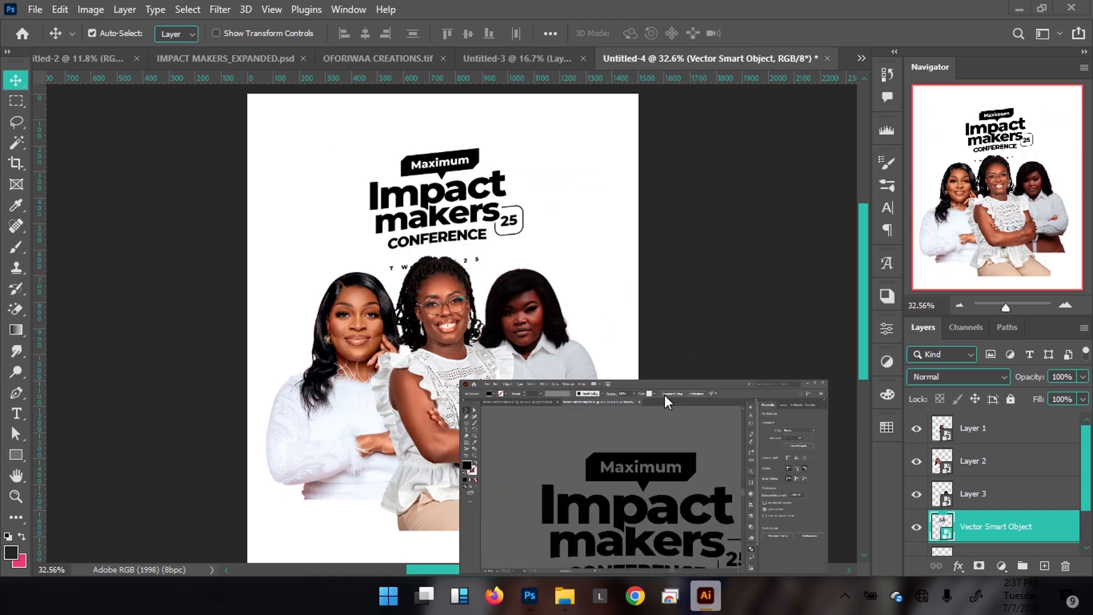
pyautogui.moveTo(483, 409); pyautogui.dragTo(421, 205)
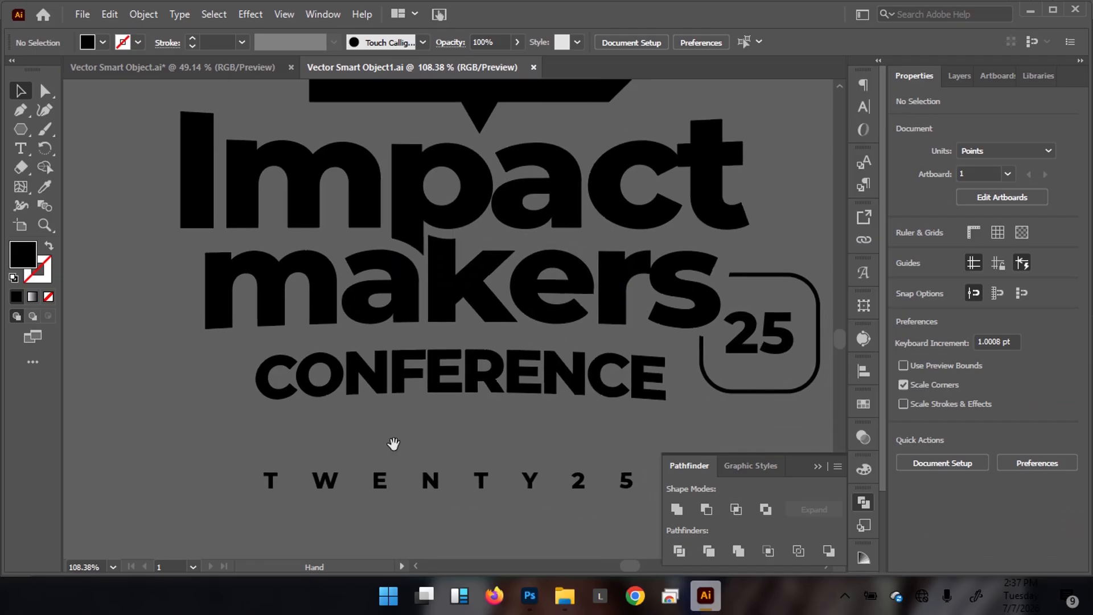
pyautogui.click(447, 488)
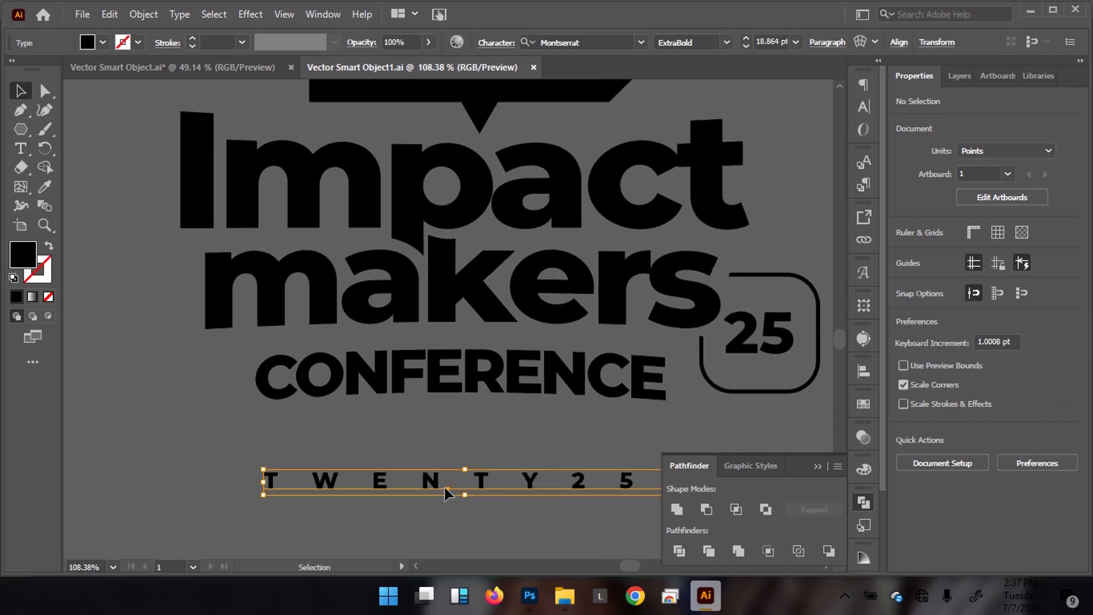
pyautogui.click(957, 76)
pyautogui.press('Delete')
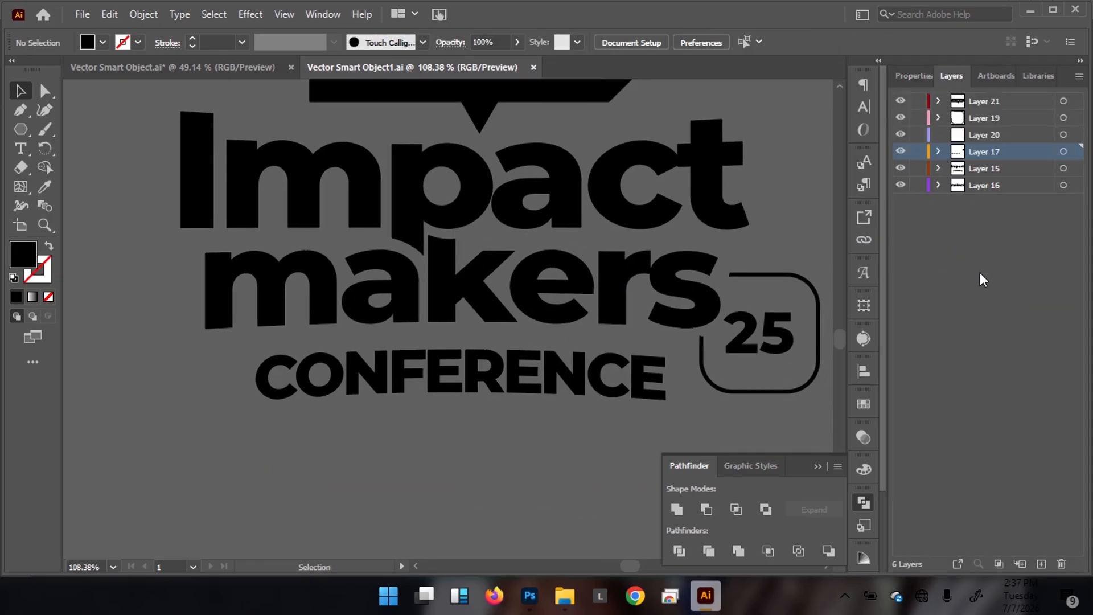
pyautogui.click(1041, 564)
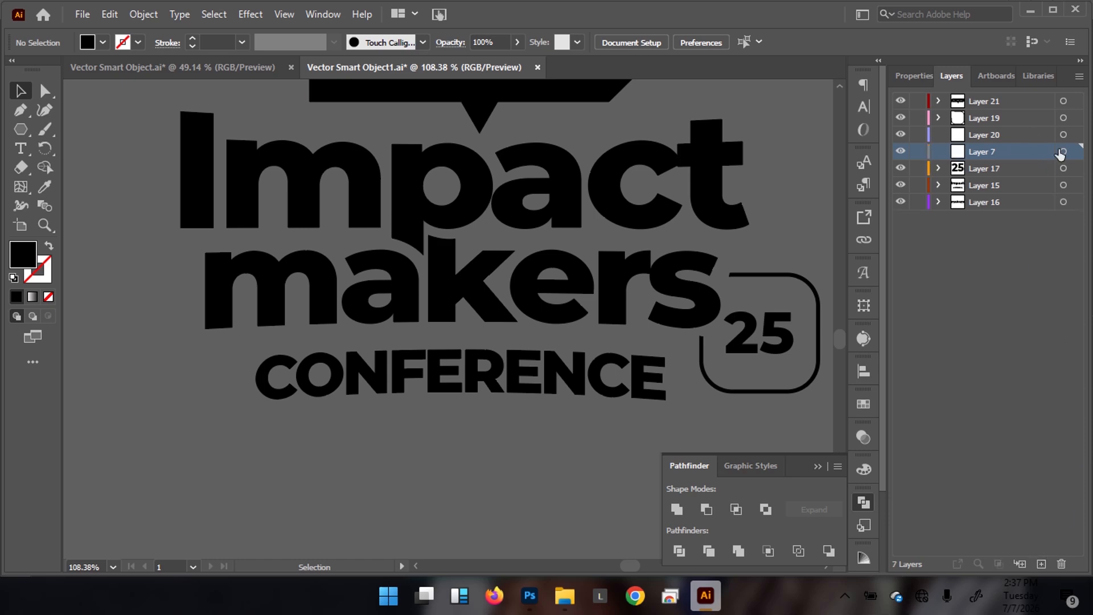
pyautogui.hotkey('ctrl', 'f')
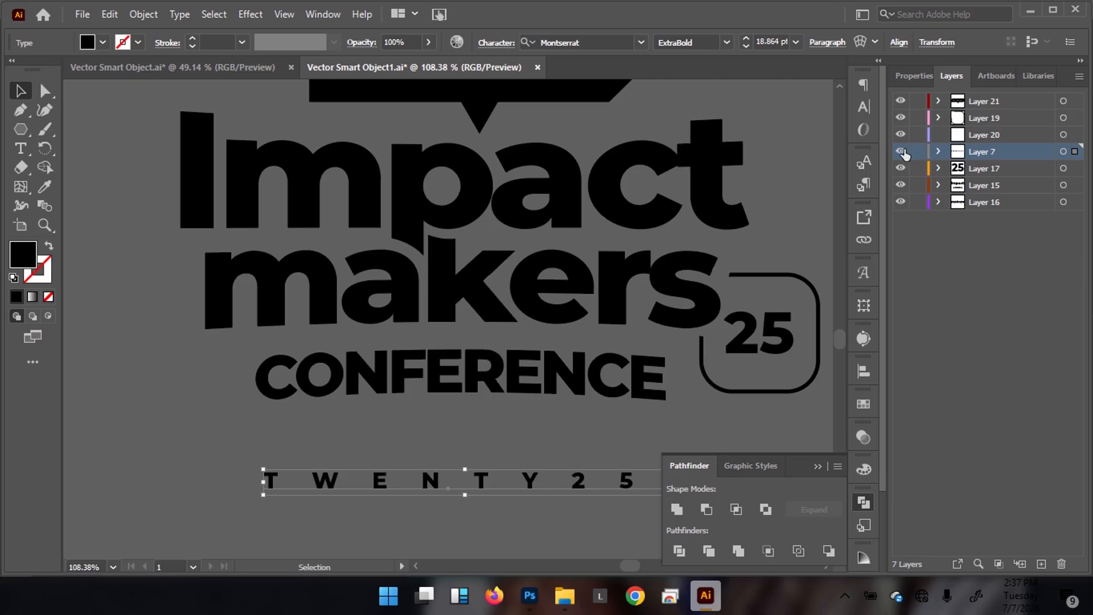
pyautogui.click(900, 152)
# Step: Save the edited logo smart object and switch back to the flyer in Photoshop
pyautogui.scroll(-2, 390, 283)
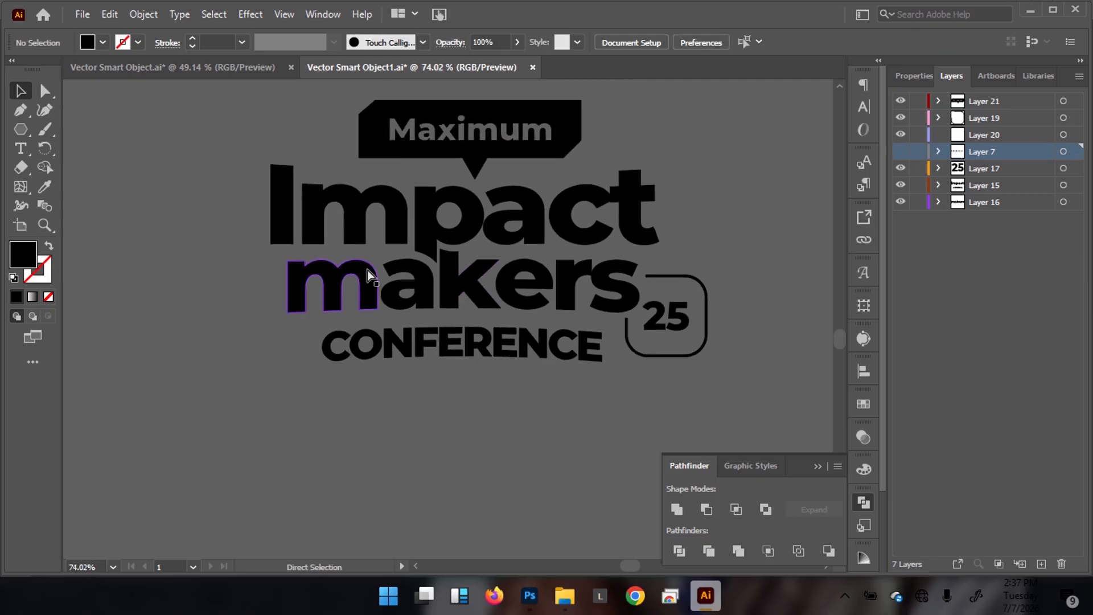
pyautogui.hotkey('ctrl', 's')
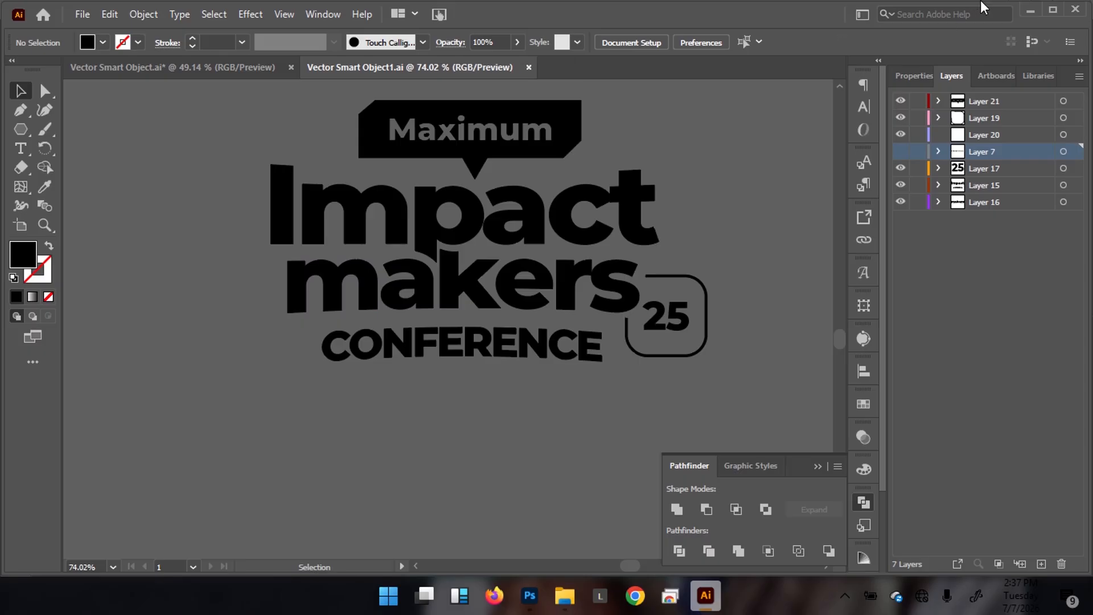
pyautogui.click(1035, 7)
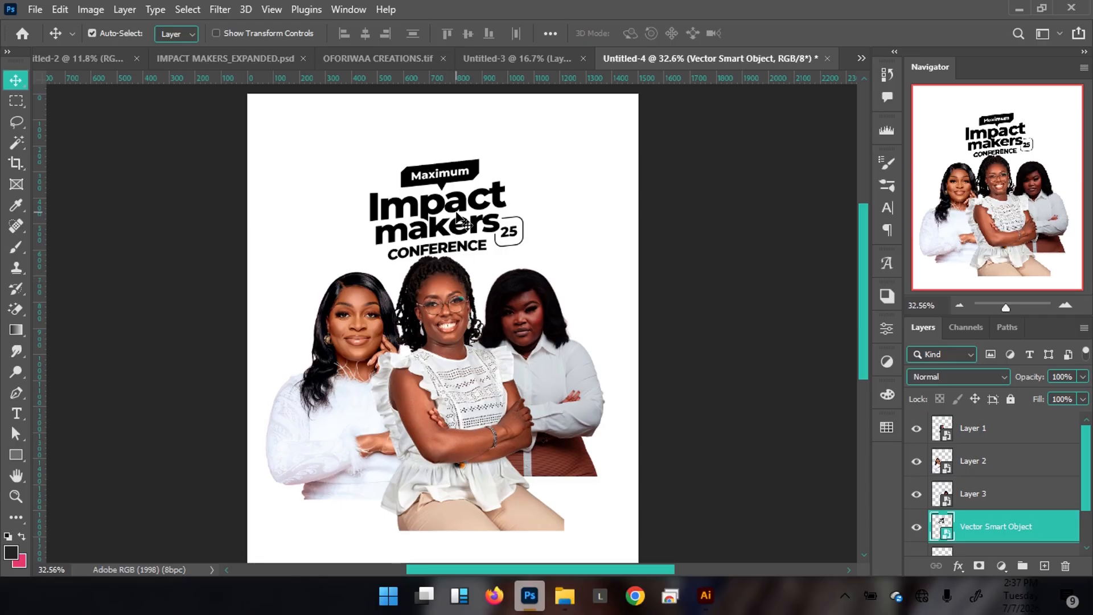
pyautogui.moveTo(452, 213); pyautogui.dragTo(445, 224)
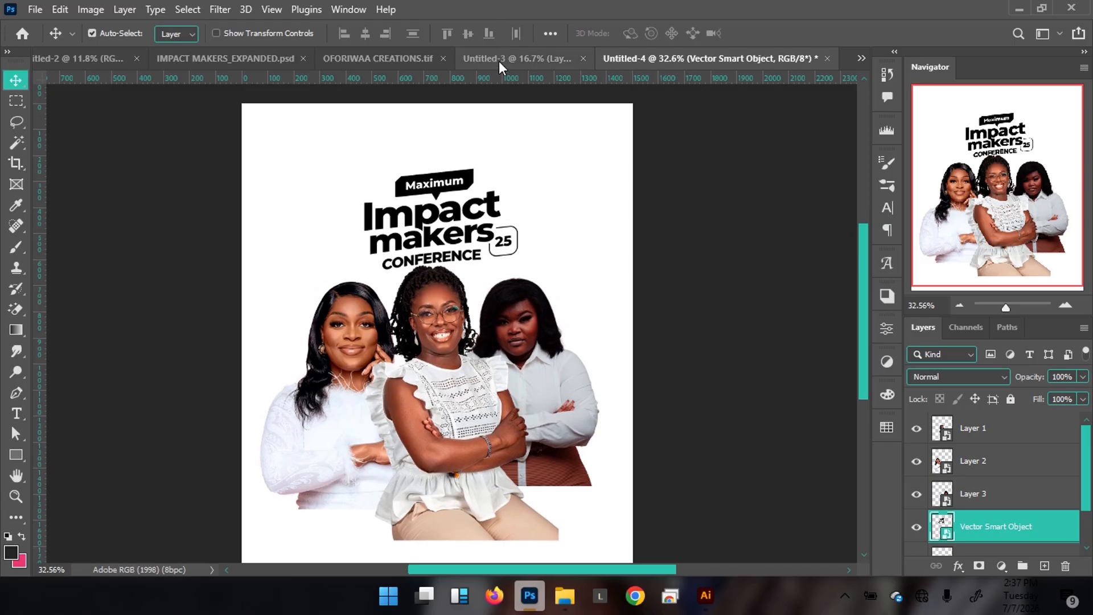
# Step: Check the logo in the reference flyer, load the flyer logo's outline as a selection, and expand it by 20 pixels
pyautogui.click(172, 60)
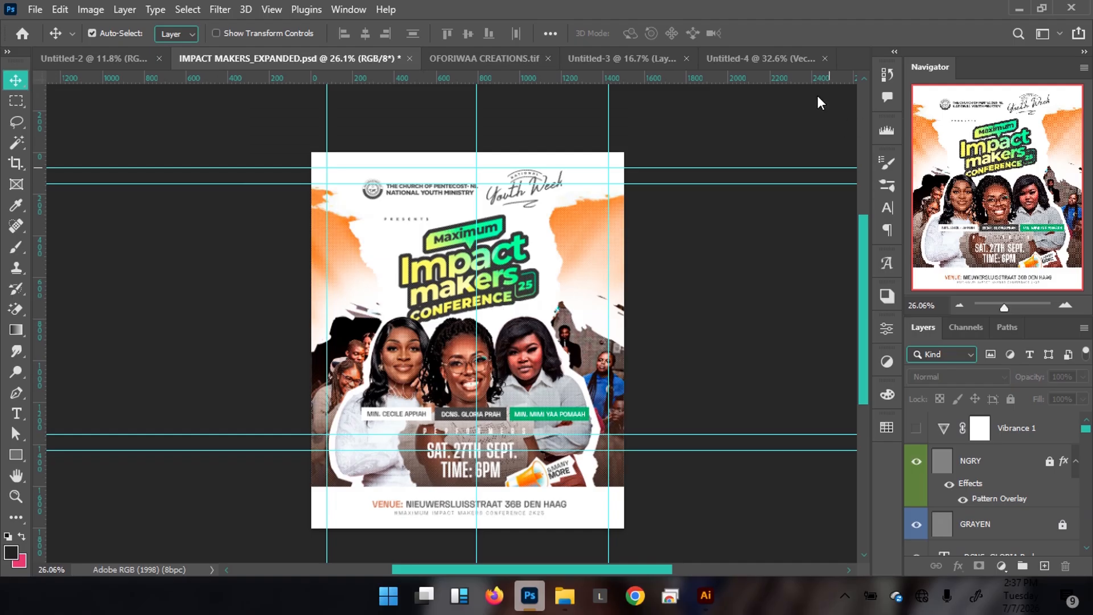
pyautogui.click(784, 58)
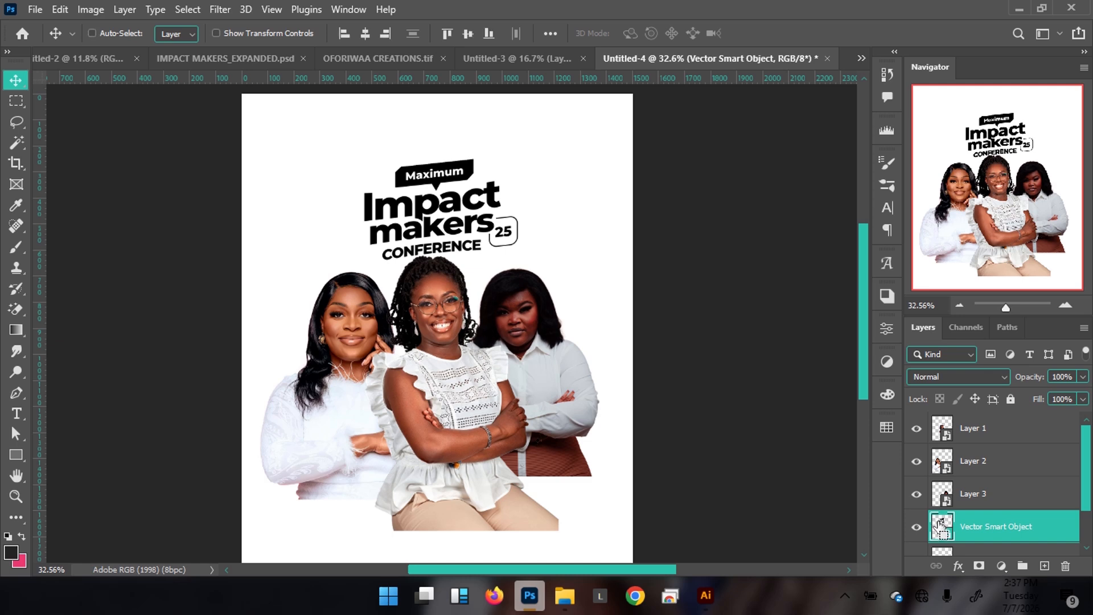
pyautogui.keyDown('ctrl'); pyautogui.click(940, 526); pyautogui.keyUp('ctrl')
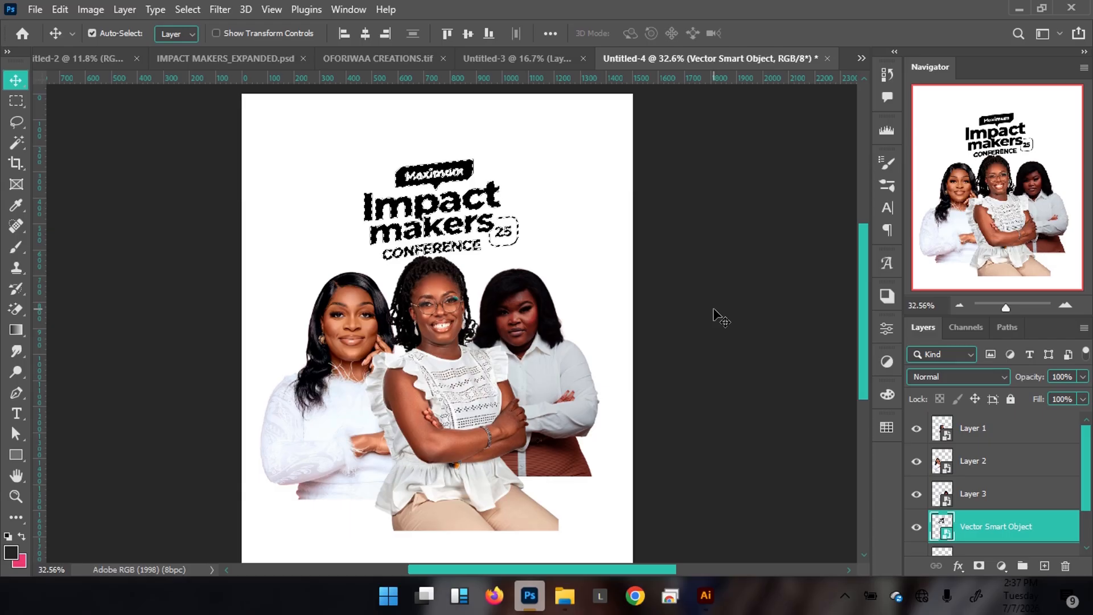
pyautogui.click(188, 10)
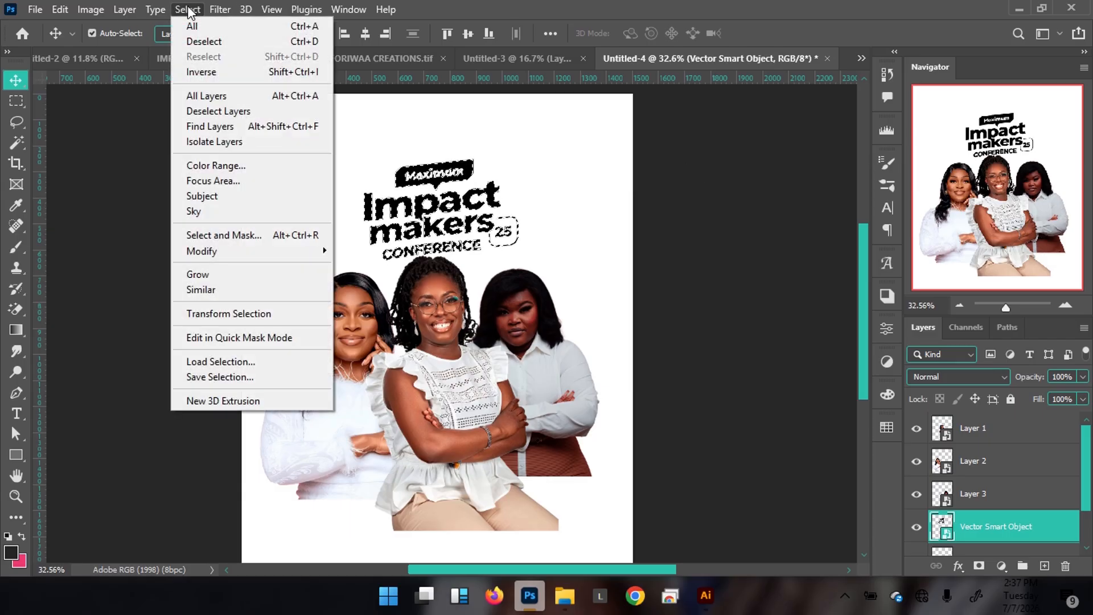
pyautogui.moveTo(205, 251)
pyautogui.click(355, 278)
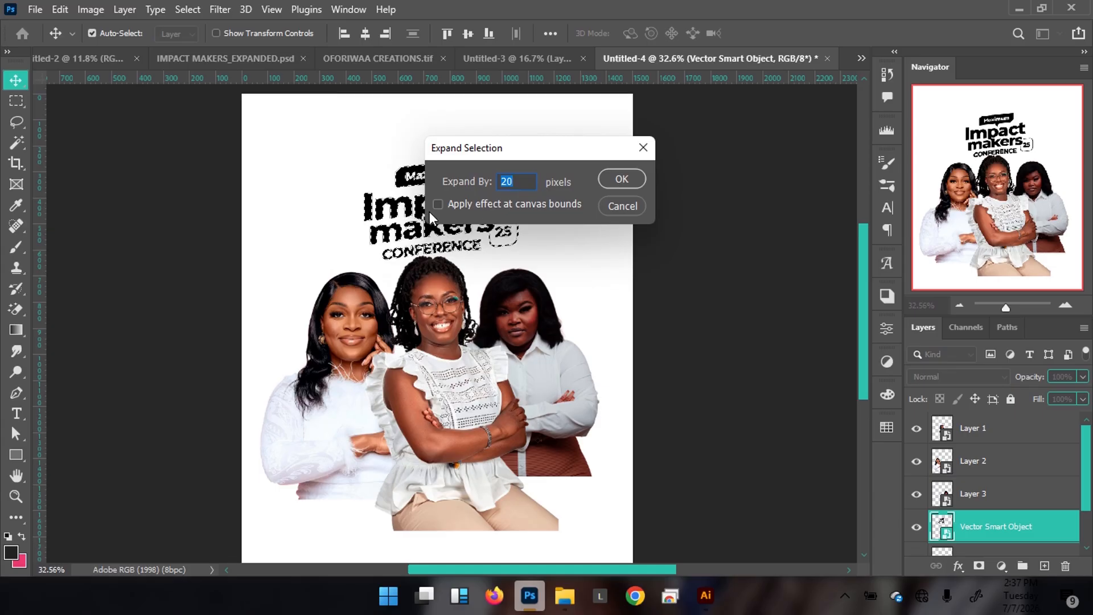
pyautogui.click(616, 179)
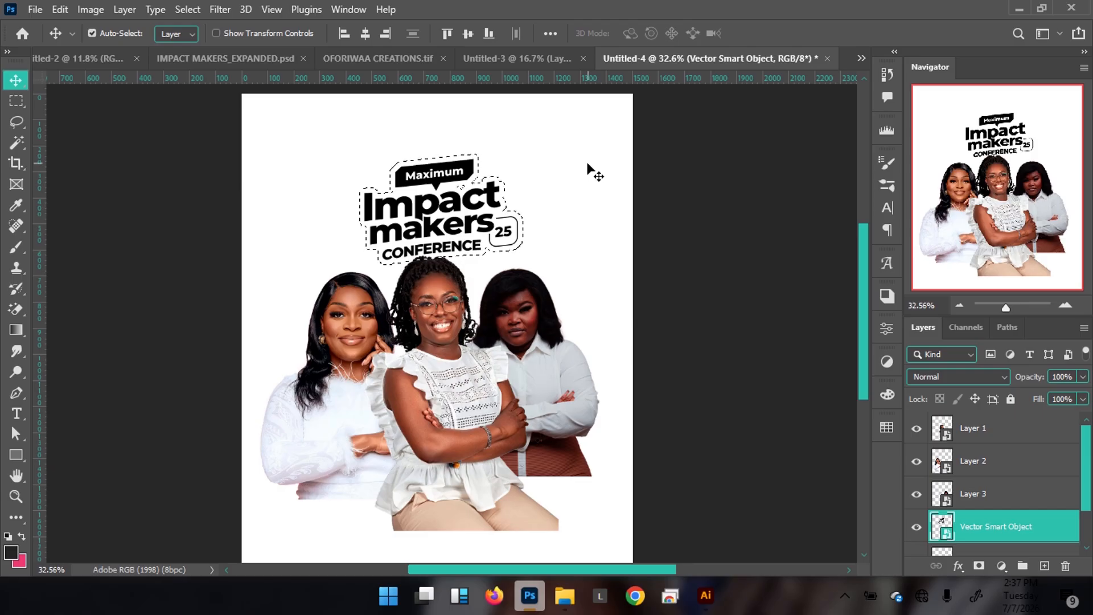
# Step: Compare the expanded outline with the reference flyer IMPACT MAKERS_EXPANDED.psd and undo the 20-pixel selection expansion
pyautogui.click(237, 62)
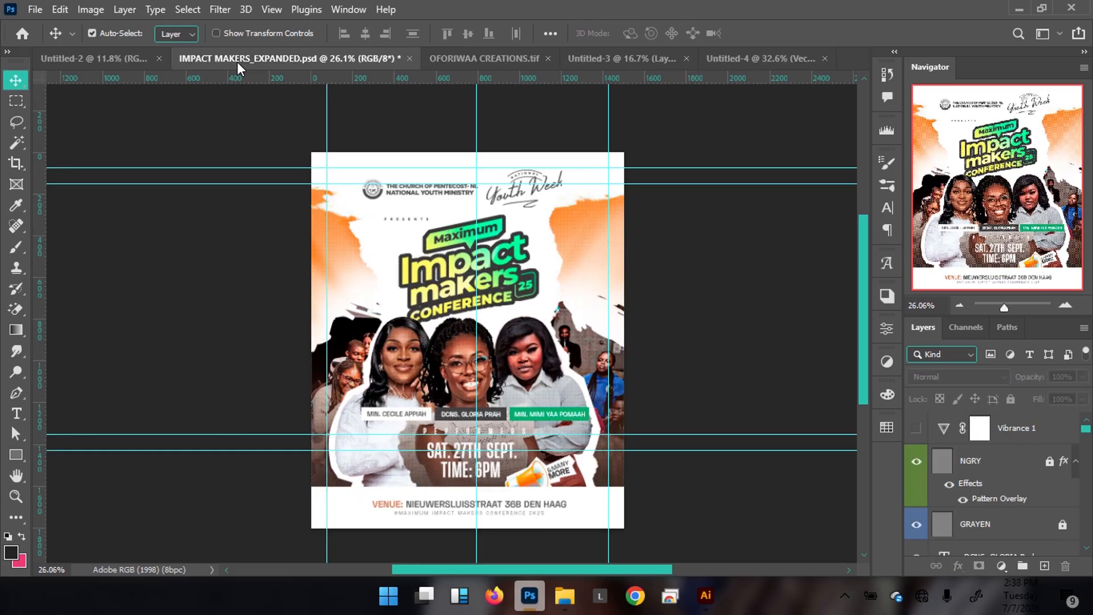
pyautogui.click(774, 56)
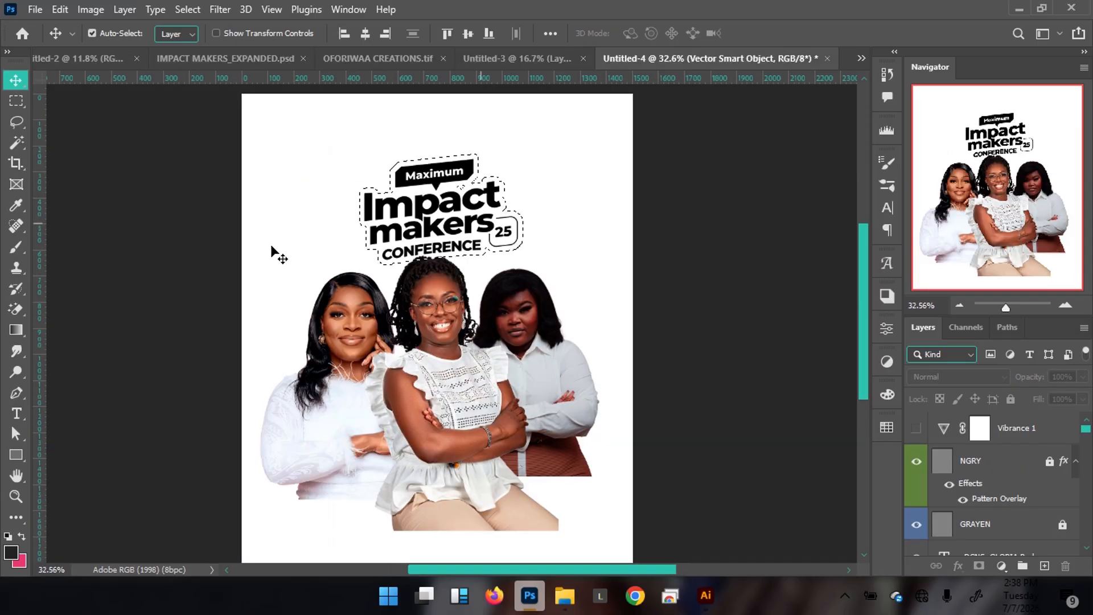
pyautogui.moveTo(397, 176); pyautogui.dragTo(450, 201)
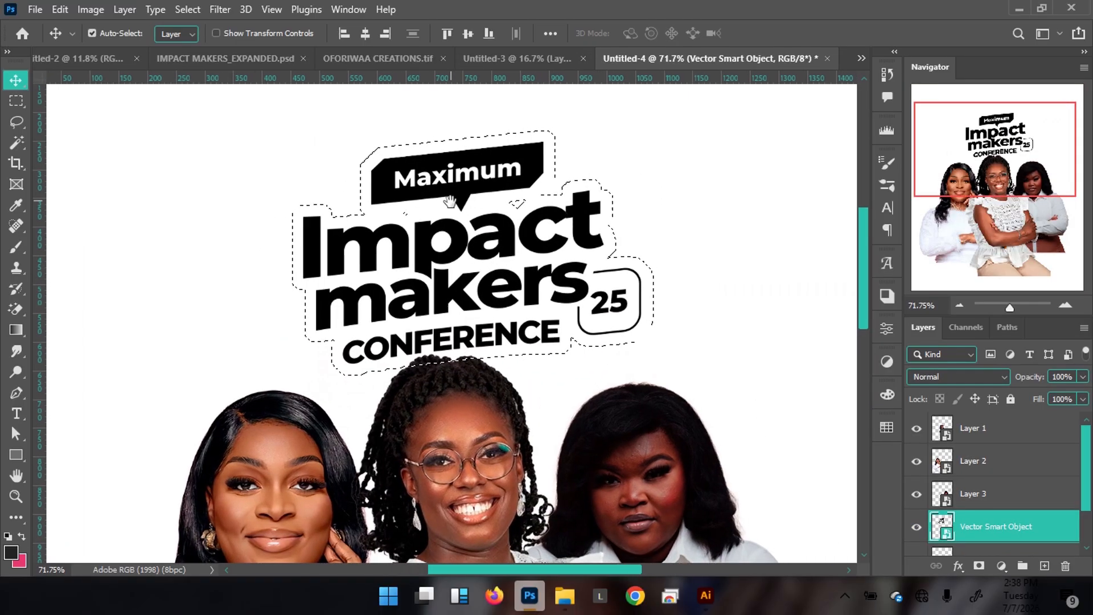
pyautogui.hotkey('ctrl', 'z')
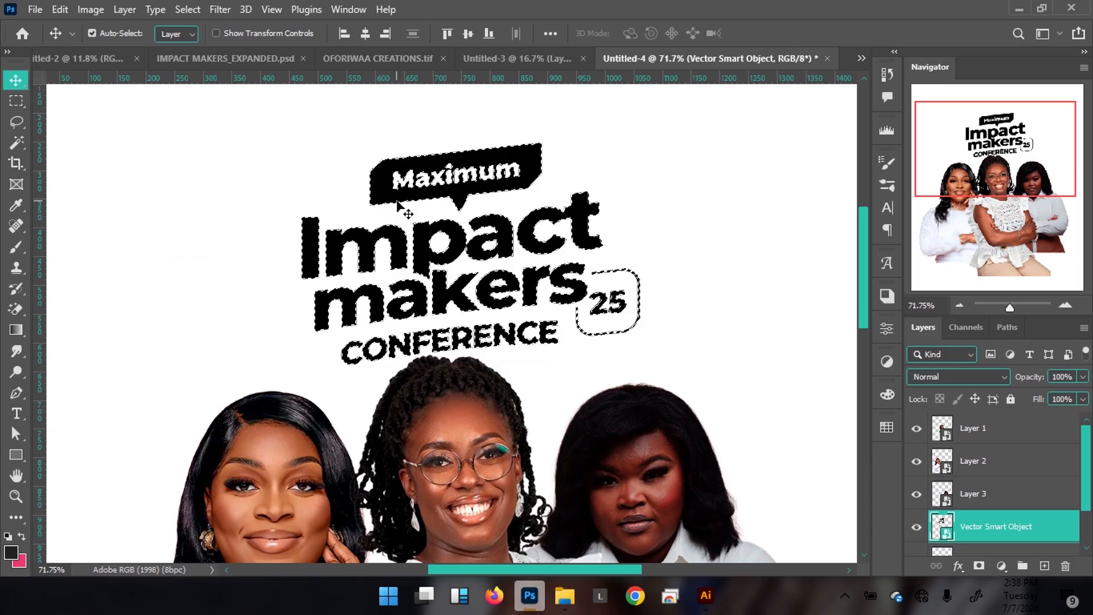
# Step: Expand the original logo selection by a smaller amount than the undone 20 pixels
pyautogui.click(187, 10)
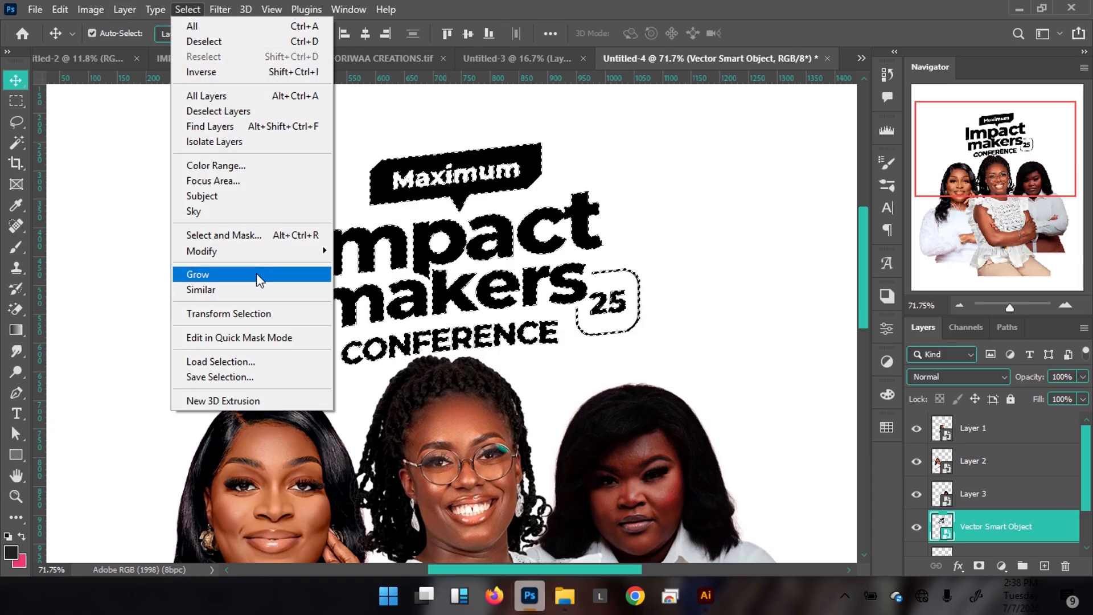
pyautogui.moveTo(268, 251)
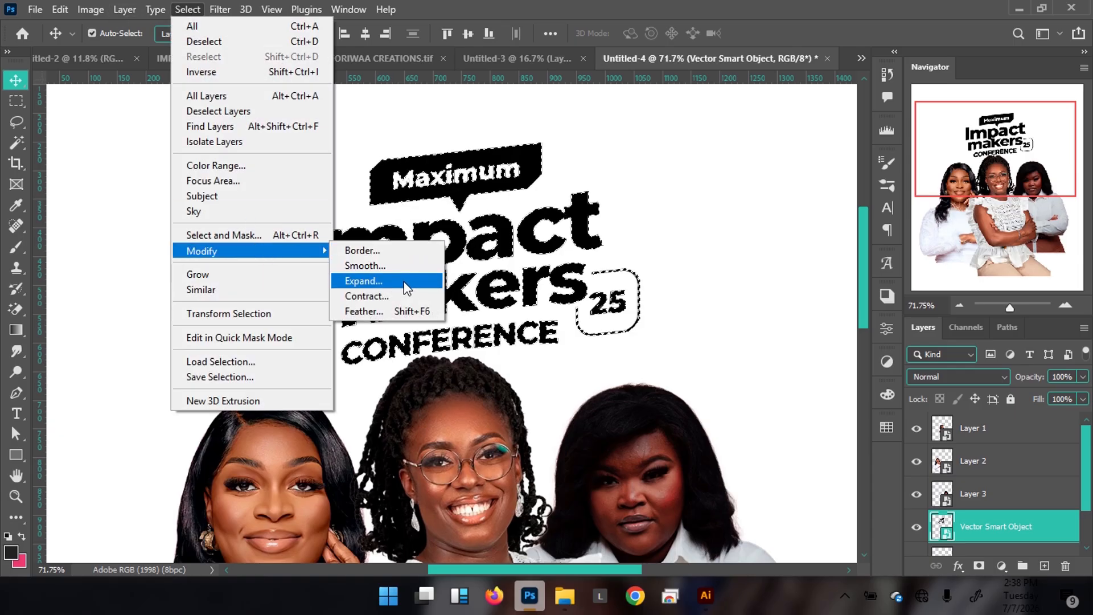
pyautogui.click(364, 281)
pyautogui.write('10')
pyautogui.press('Return')
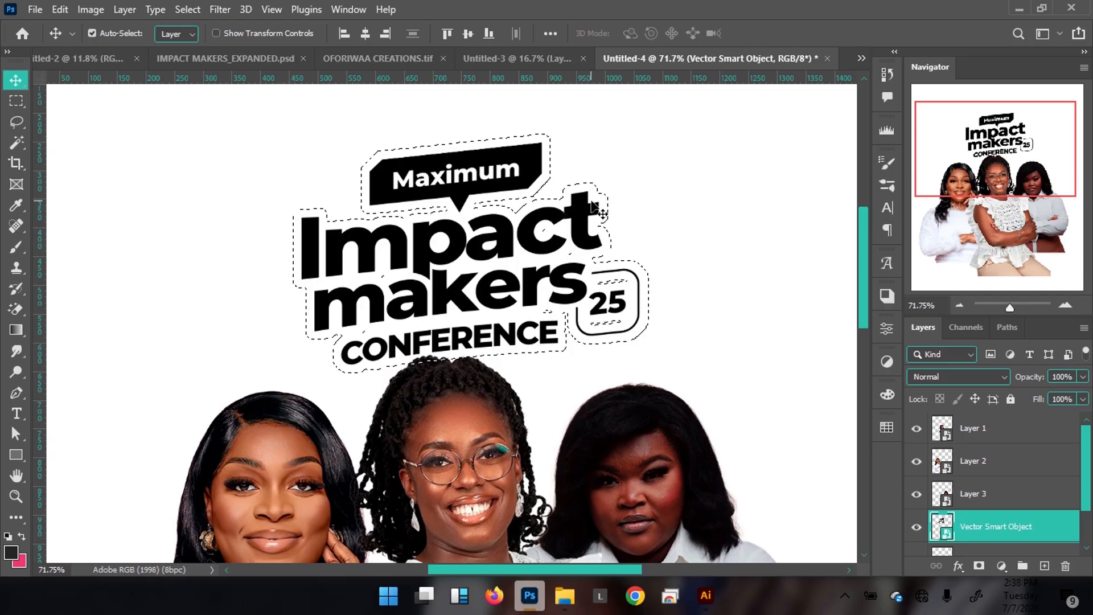
# Step: Add a new layer between the logo and Layer 4, fill the expanded selection with the dark foreground colour, and deselect
pyautogui.scroll(-1, 1088, 487)
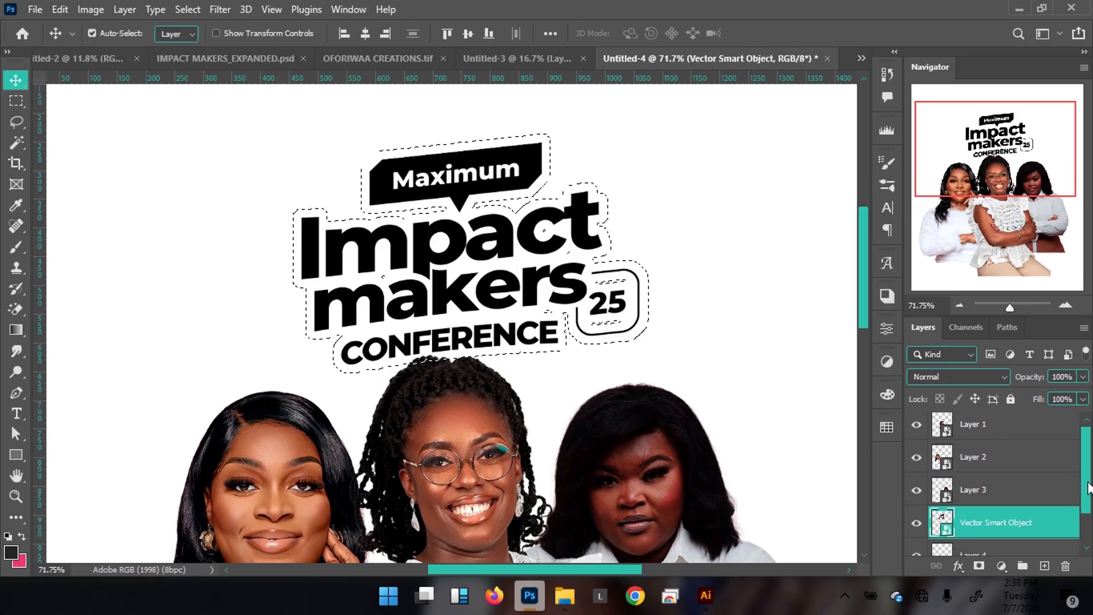
pyautogui.moveTo(1088, 488); pyautogui.dragTo(1087, 517)
pyautogui.click(982, 513)
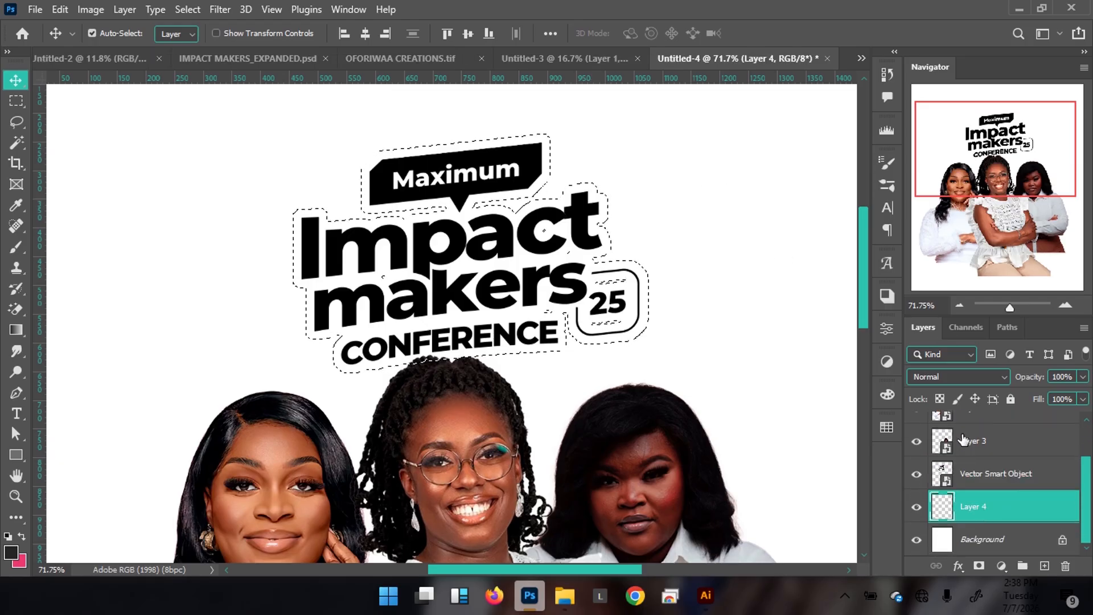
pyautogui.click(1045, 567)
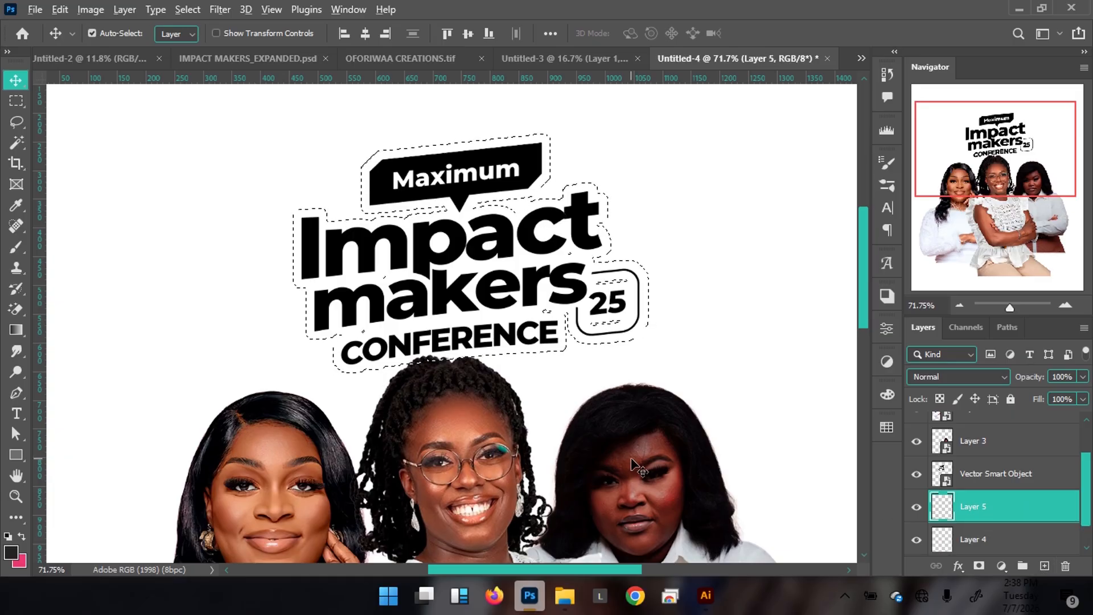
pyautogui.hotkey('alt', 'BackSpace')
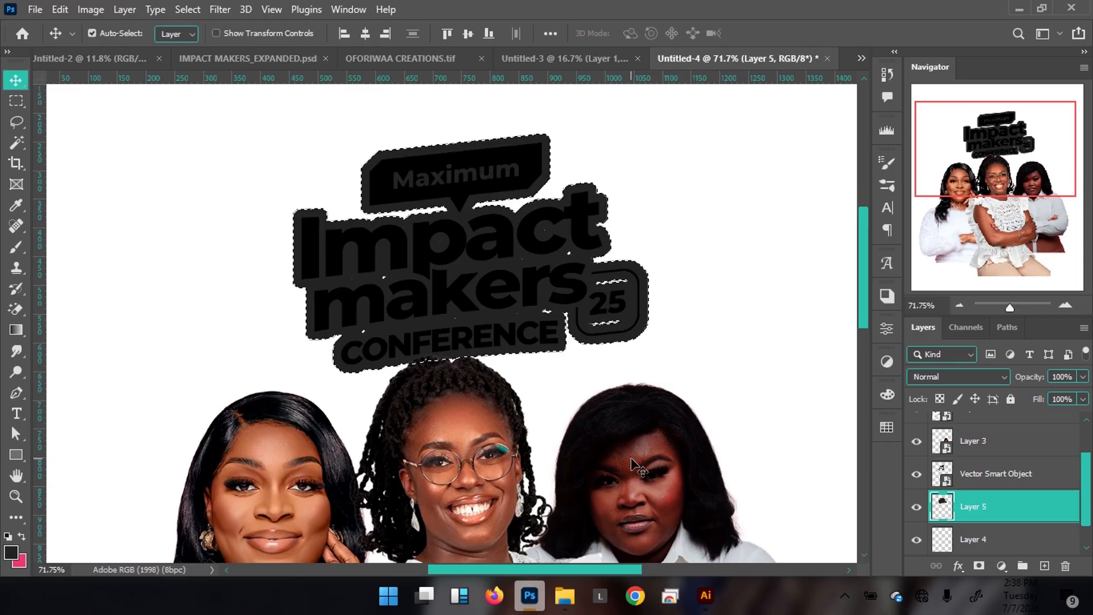
pyautogui.hotkey('ctrl', 'd')
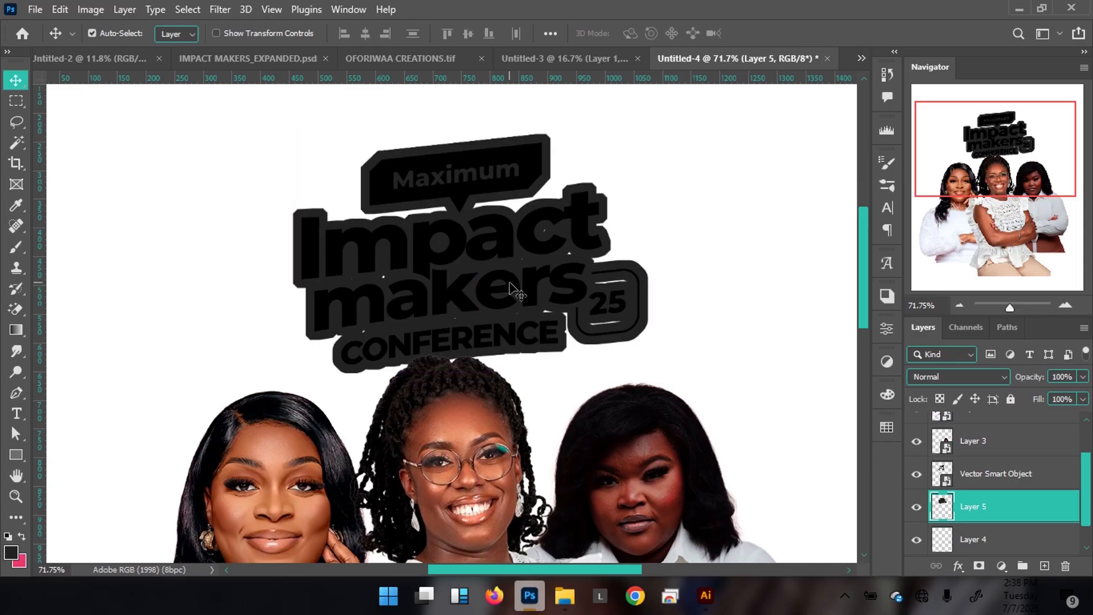
# Step: Draw a closed Pen path squaring off the top of the dark backing around the "t" in "Impact" and convert it to a selection
pyautogui.moveTo(561, 310); pyautogui.dragTo(630, 199)
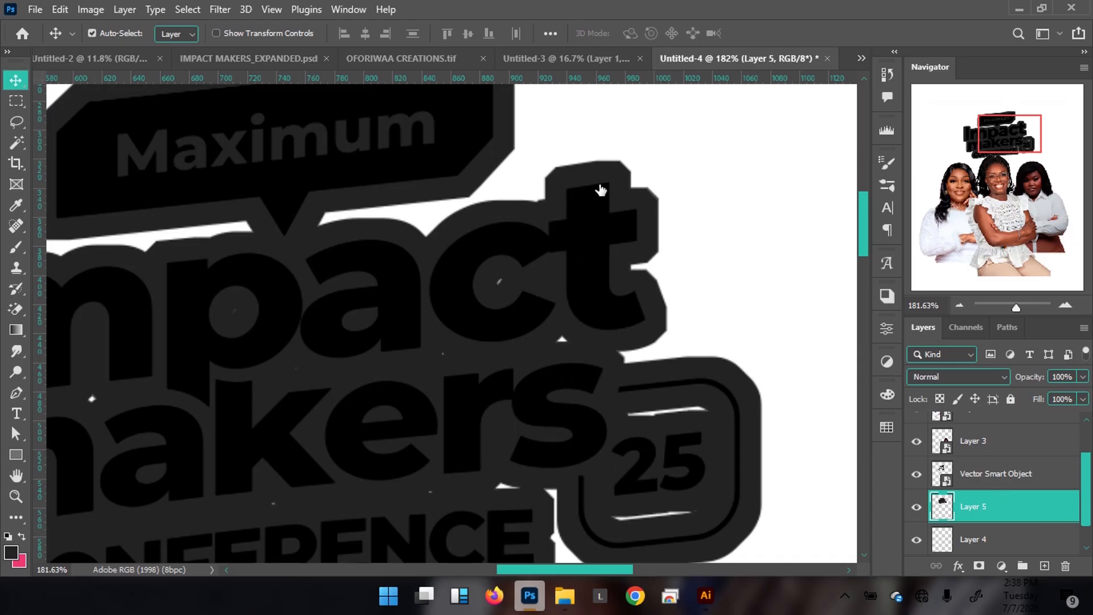
pyautogui.moveTo(536, 190); pyautogui.dragTo(564, 194)
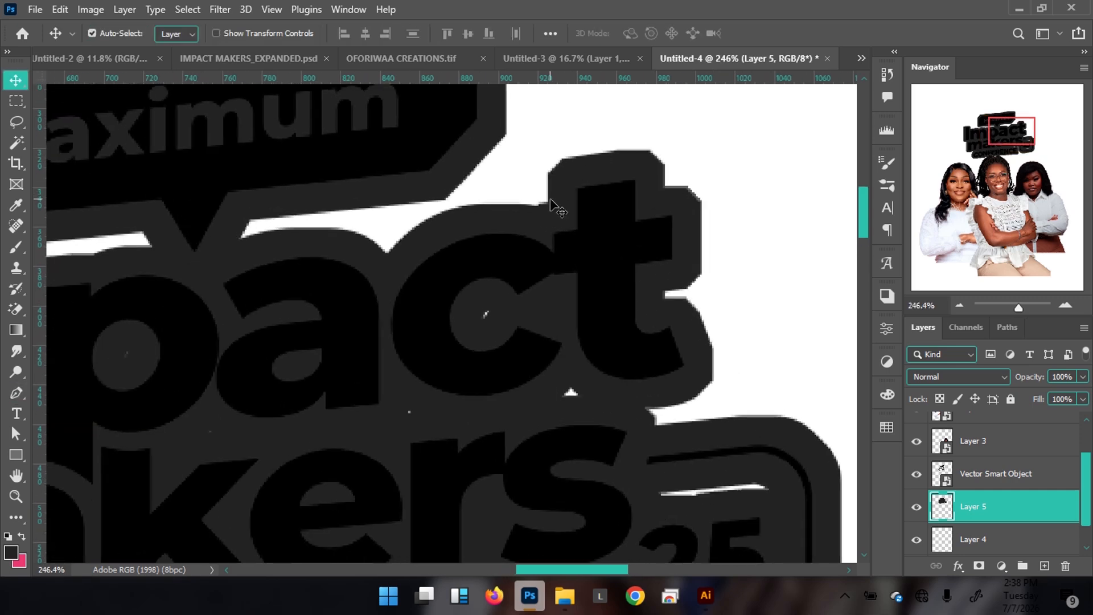
pyautogui.press('p')
pyautogui.click(548, 205)
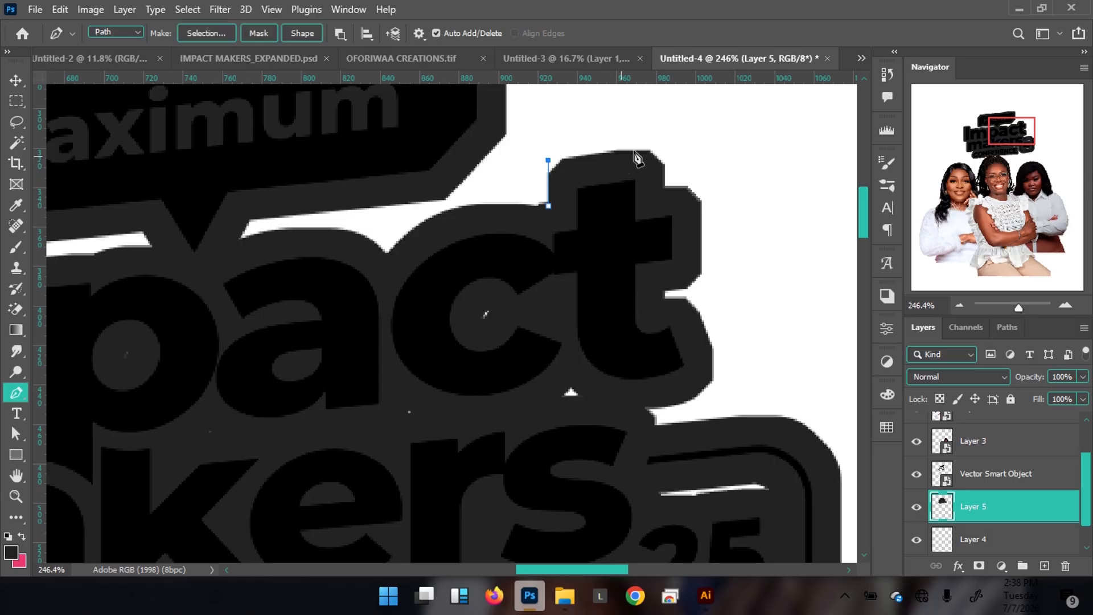
pyautogui.click(659, 154)
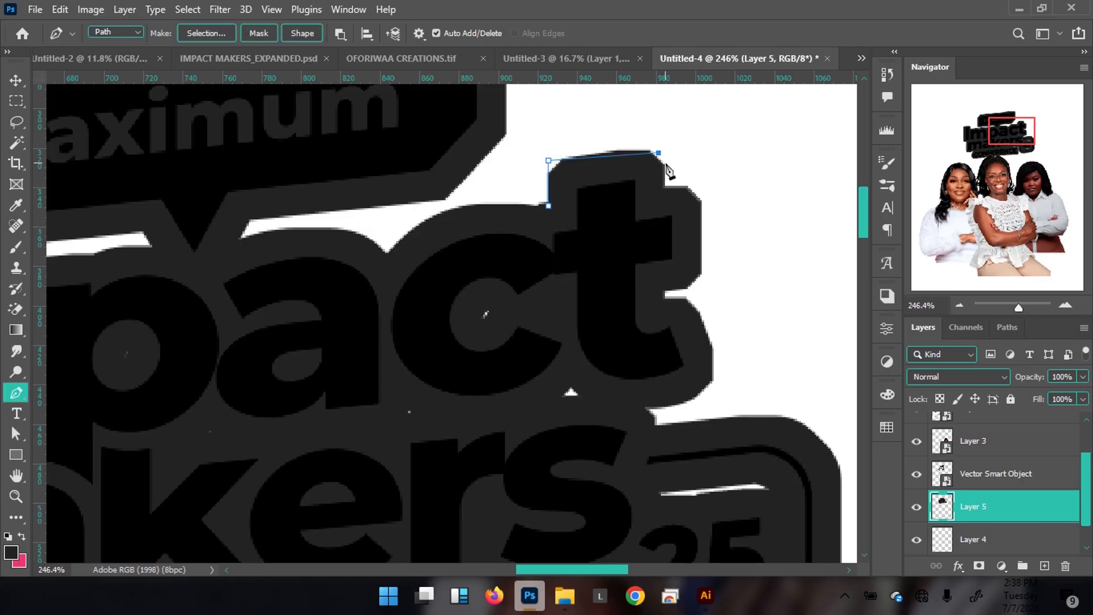
pyautogui.press('Up')
pyautogui.press('Up')
pyautogui.press('Up')
pyautogui.press('Up')
pyautogui.press('Up')
pyautogui.press('Up')
pyautogui.press('Up')
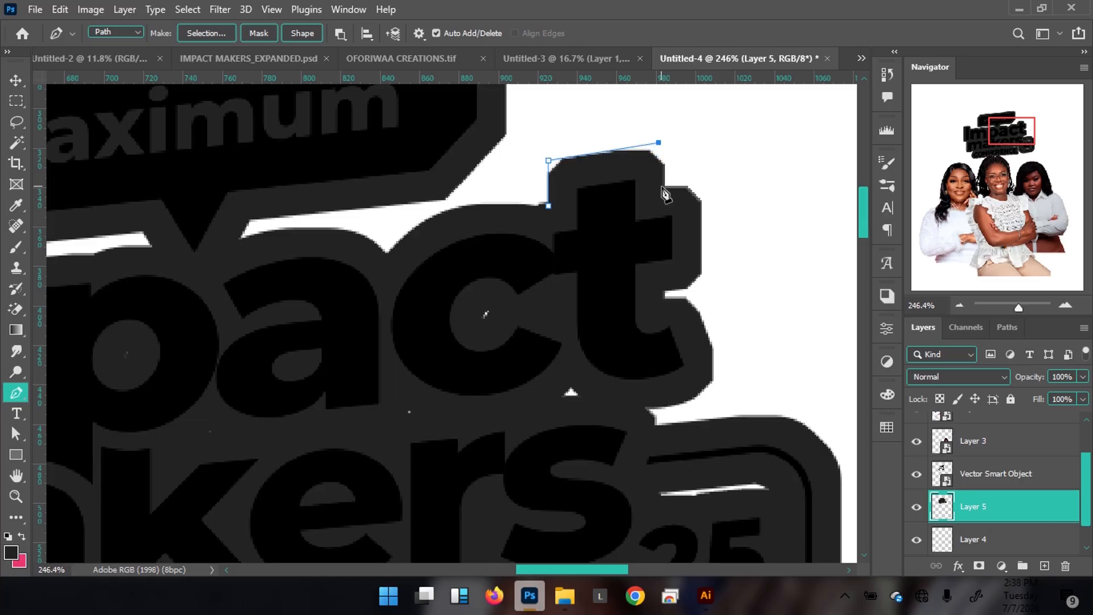
pyautogui.moveTo(666, 186); pyautogui.dragTo(561, 254)
pyautogui.click(549, 206)
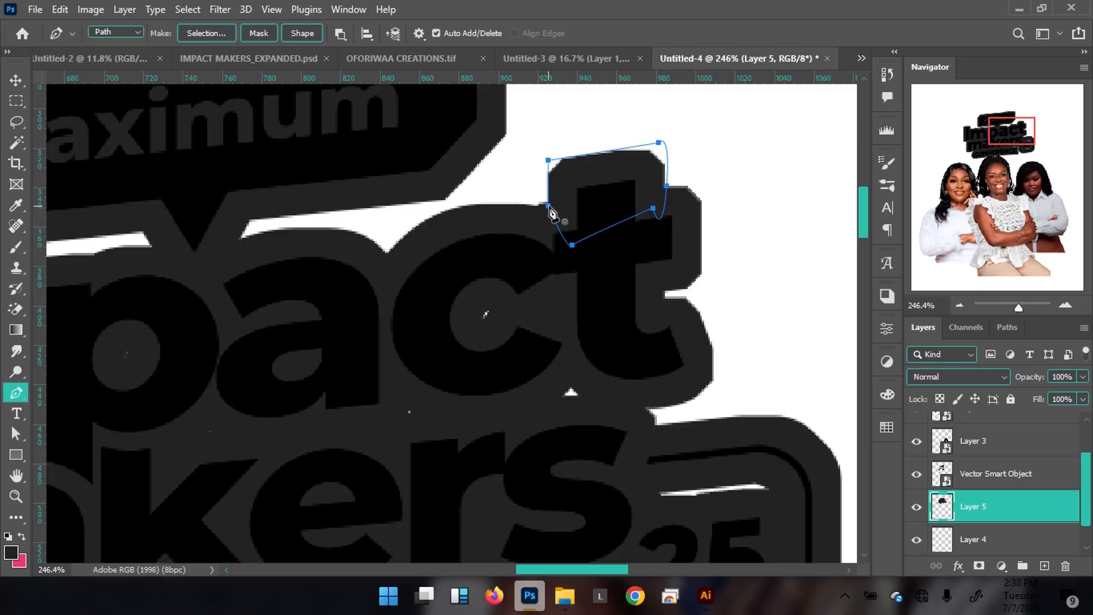
pyautogui.hotkey('ctrl', 'Return')
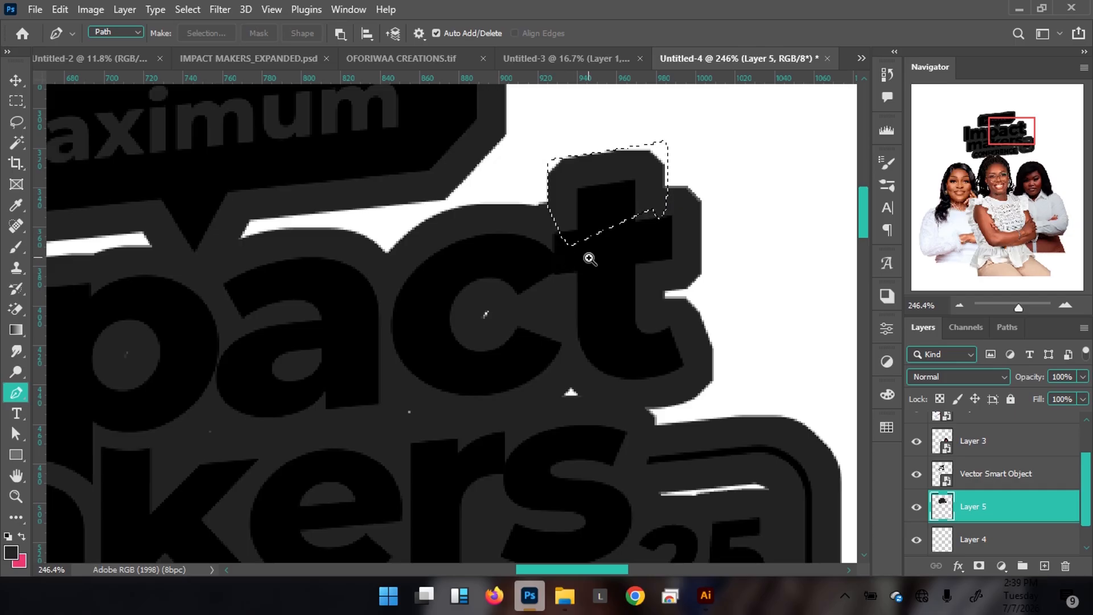
# Step: Fill the selection at the top of the "t" with the dark foreground colour on Layer 5 and deselect
pyautogui.press('i')
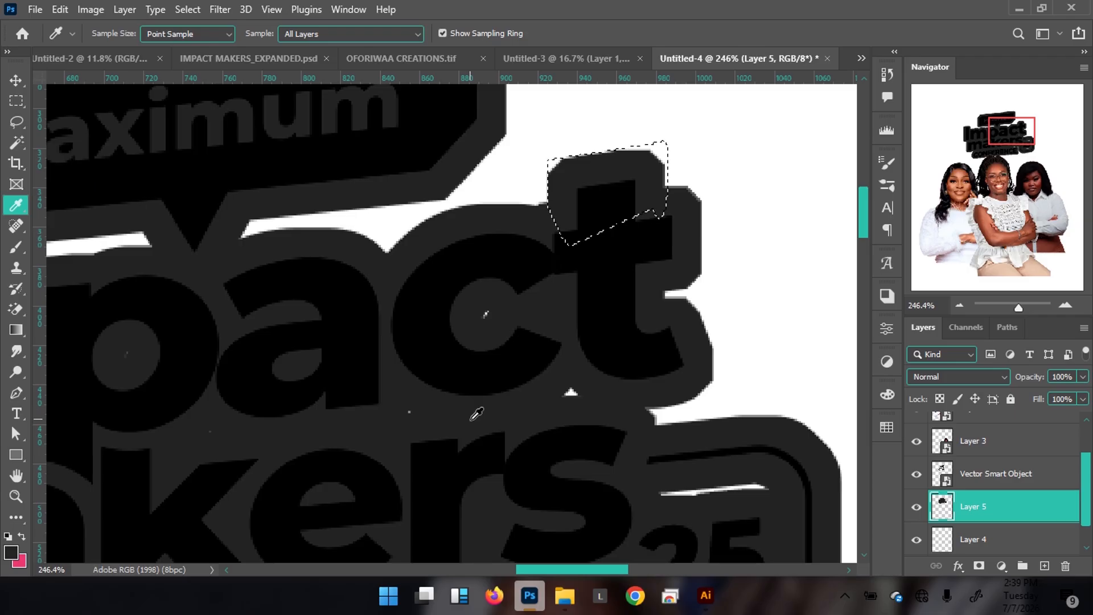
pyautogui.press('v')
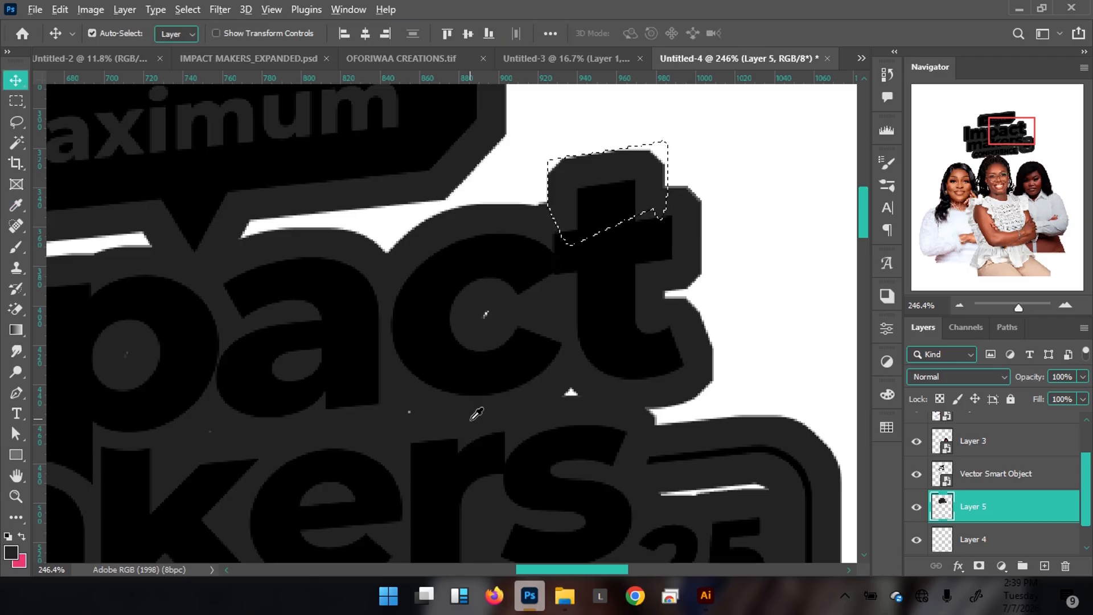
pyautogui.hotkey('alt', 'BackSpace')
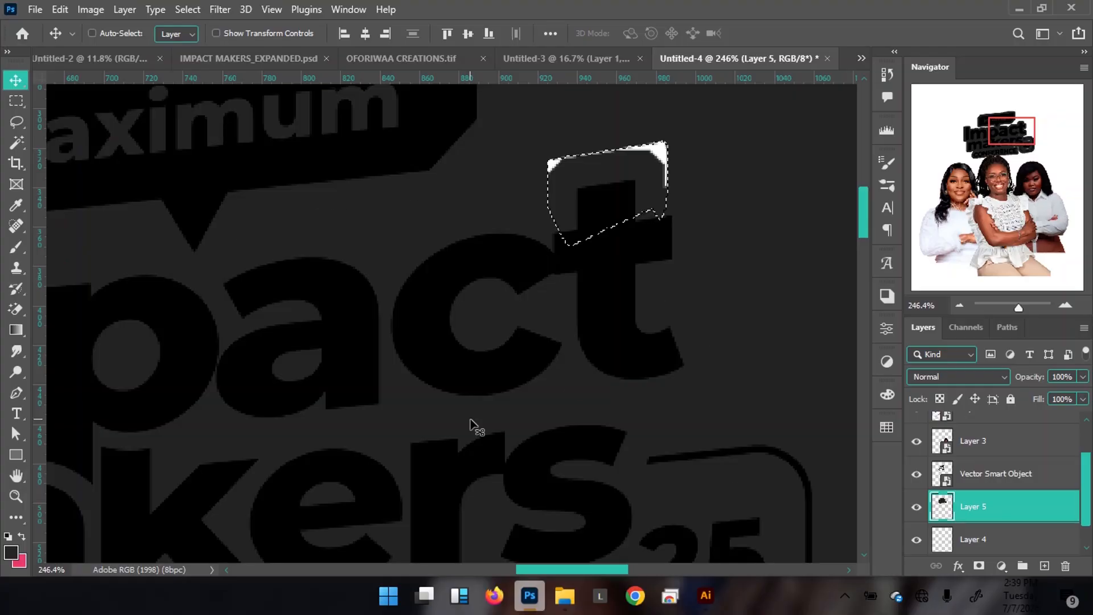
pyautogui.hotkey('ctrl', 'z')
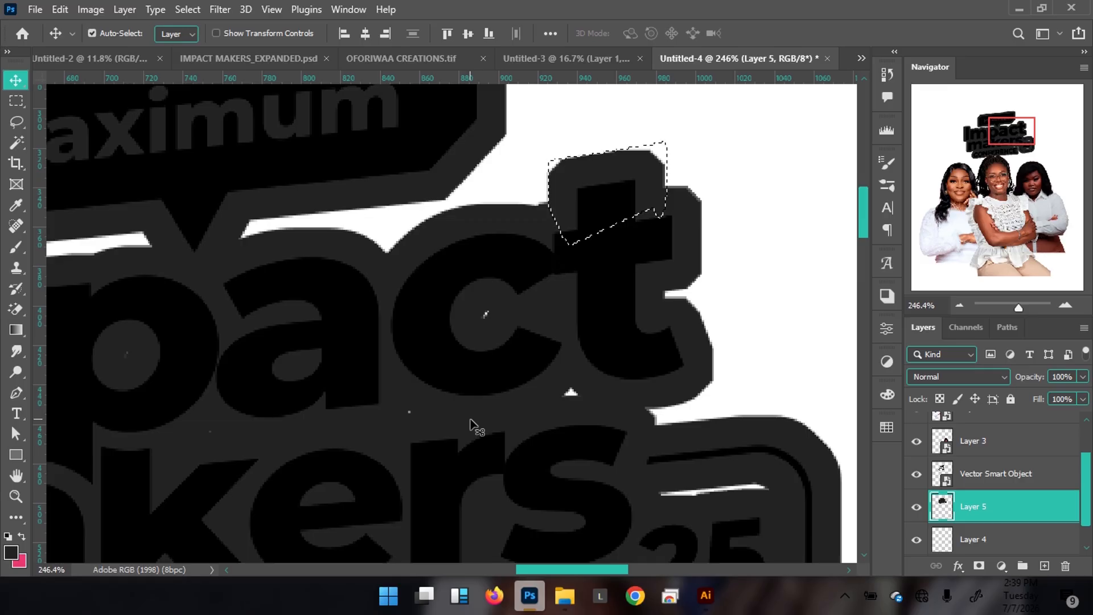
pyautogui.hotkey('alt', 'BackSpace')
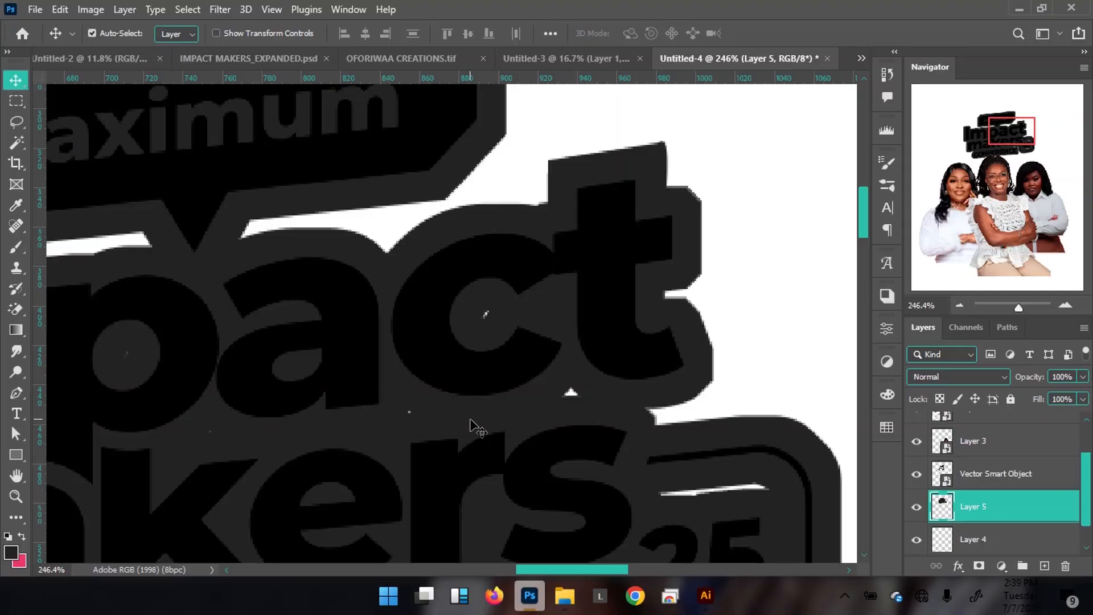
# Step: Add a new empty layer and place it between the logo's dark backing on Layer 5 and Layer 4
pyautogui.moveTo(643, 289); pyautogui.dragTo(487, 286)
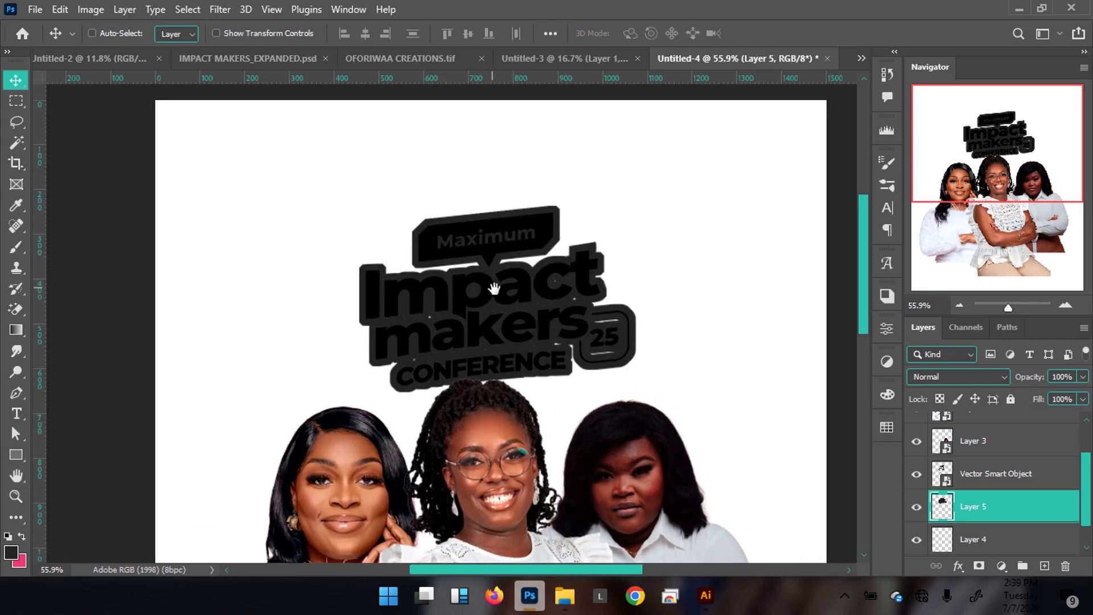
pyautogui.click(538, 329)
pyautogui.moveTo(379, 251); pyautogui.dragTo(285, 251)
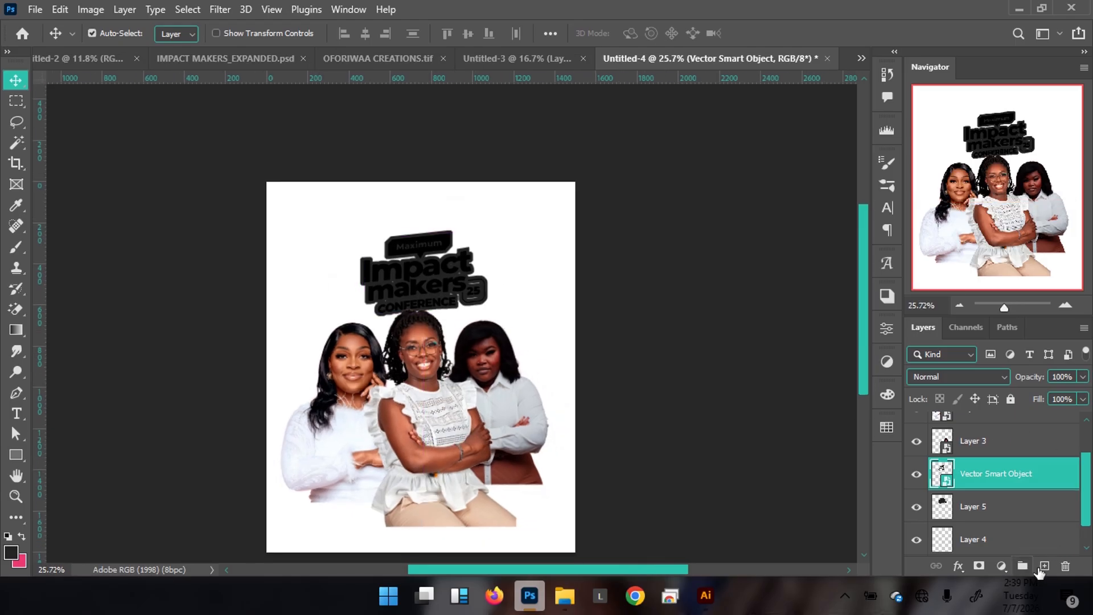
pyautogui.click(1044, 566)
pyautogui.moveTo(1026, 487); pyautogui.dragTo(991, 493)
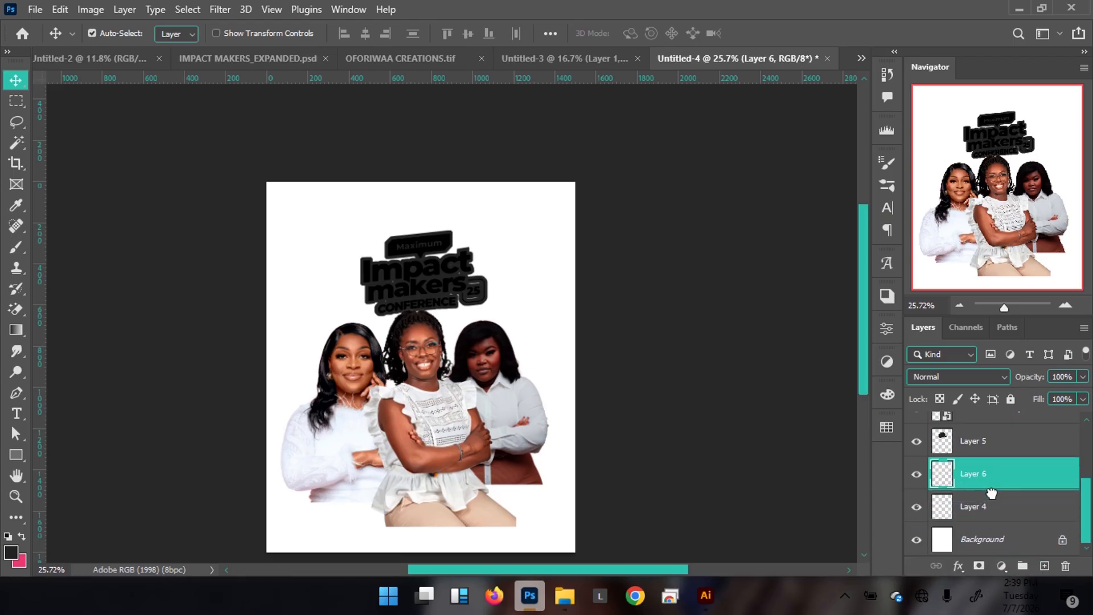
# Step: Copy the orange brush-stroke layer from the Untitled-3 document into the flyer and move it up behind the logo and speakers
pyautogui.click(529, 58)
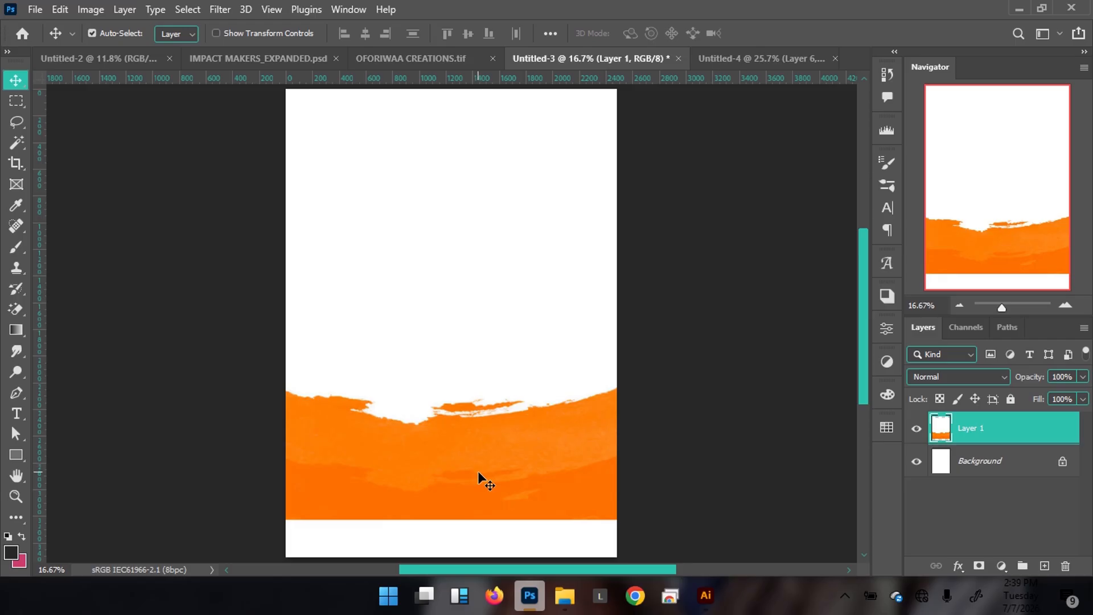
pyautogui.moveTo(477, 471); pyautogui.dragTo(760, 62)
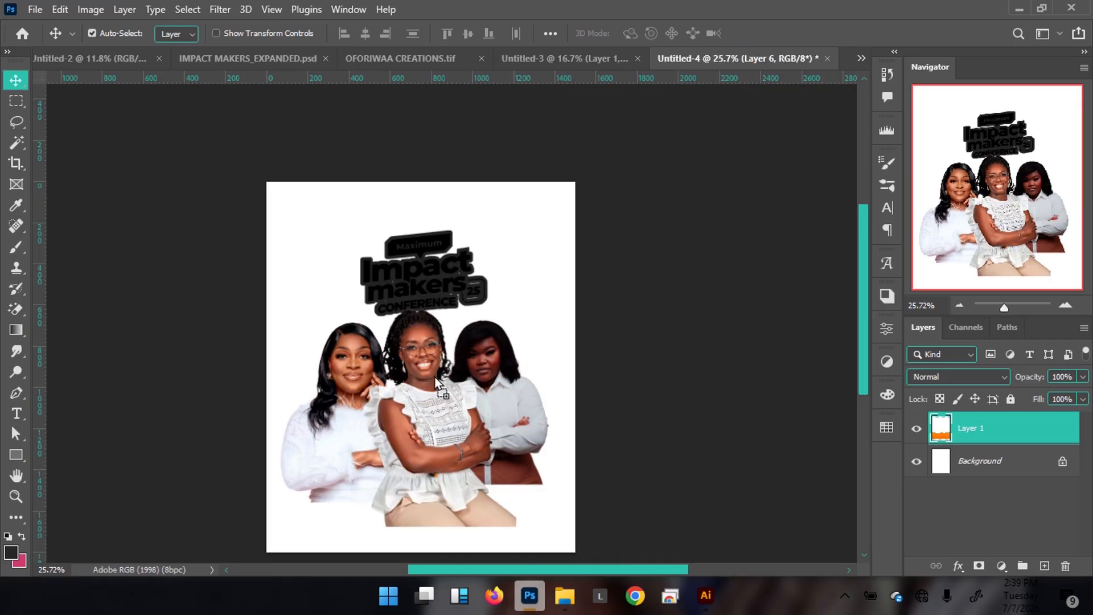
pyautogui.moveTo(435, 376); pyautogui.dragTo(435, 377)
pyautogui.click(627, 257)
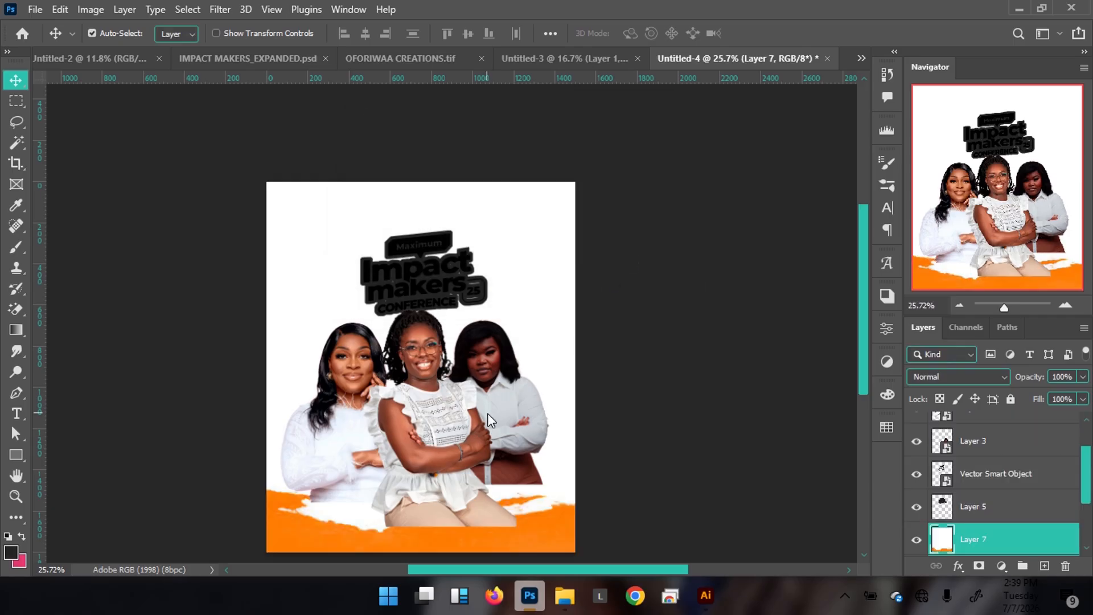
pyautogui.moveTo(446, 528); pyautogui.dragTo(465, 287)
pyautogui.press('ctrl')
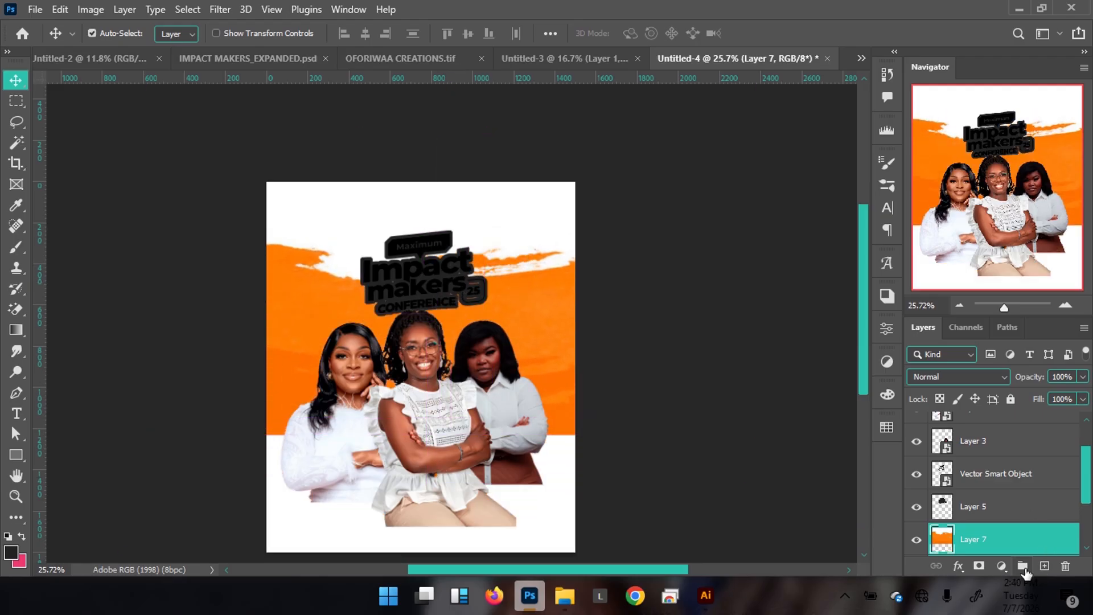
# Step: Add a new layer above the orange texture and choose the 01.psd brush from the Torn Paper Brushes set
pyautogui.click(1043, 566)
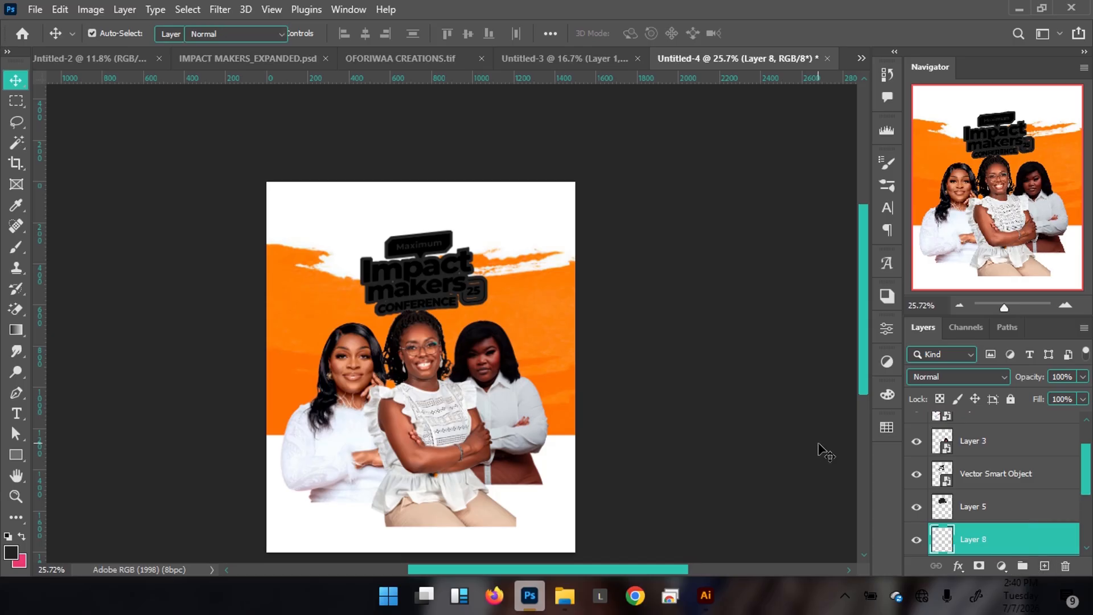
pyautogui.press('b')
pyautogui.click(116, 34)
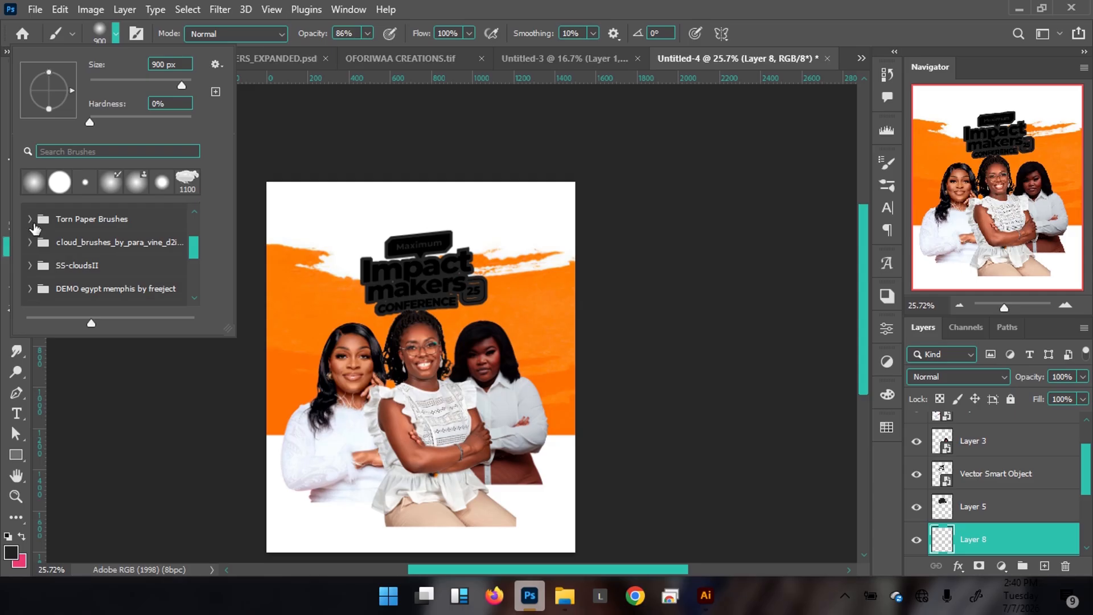
pyautogui.click(30, 218)
pyautogui.click(113, 250)
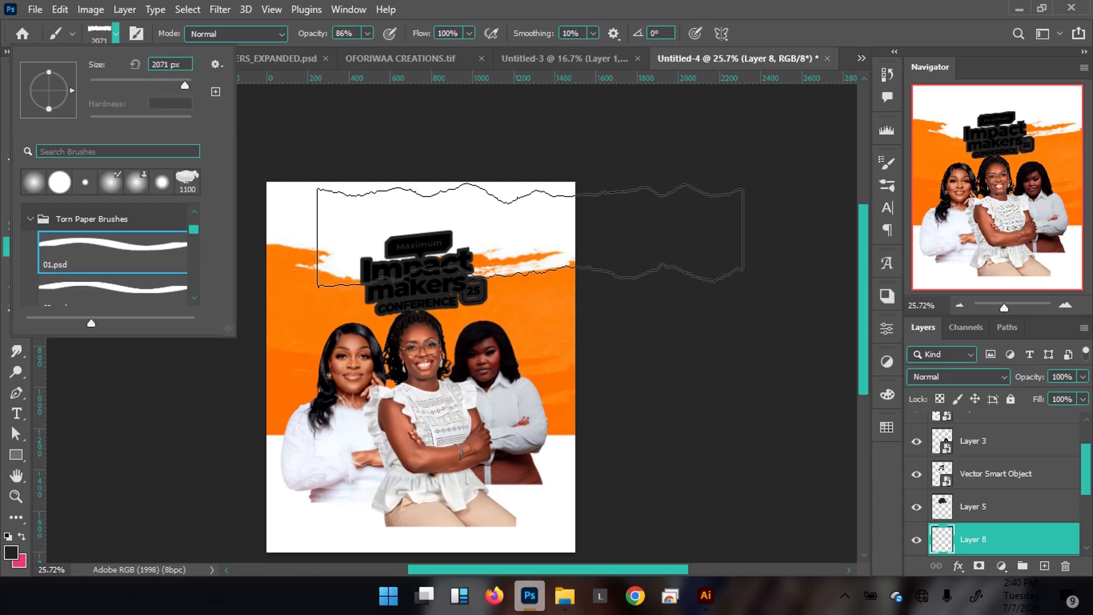
pyautogui.click(540, 7)
# Step: Rotate the torn paper brush to -90° and set the foreground colour to white (ffffff)
pyautogui.click(115, 33)
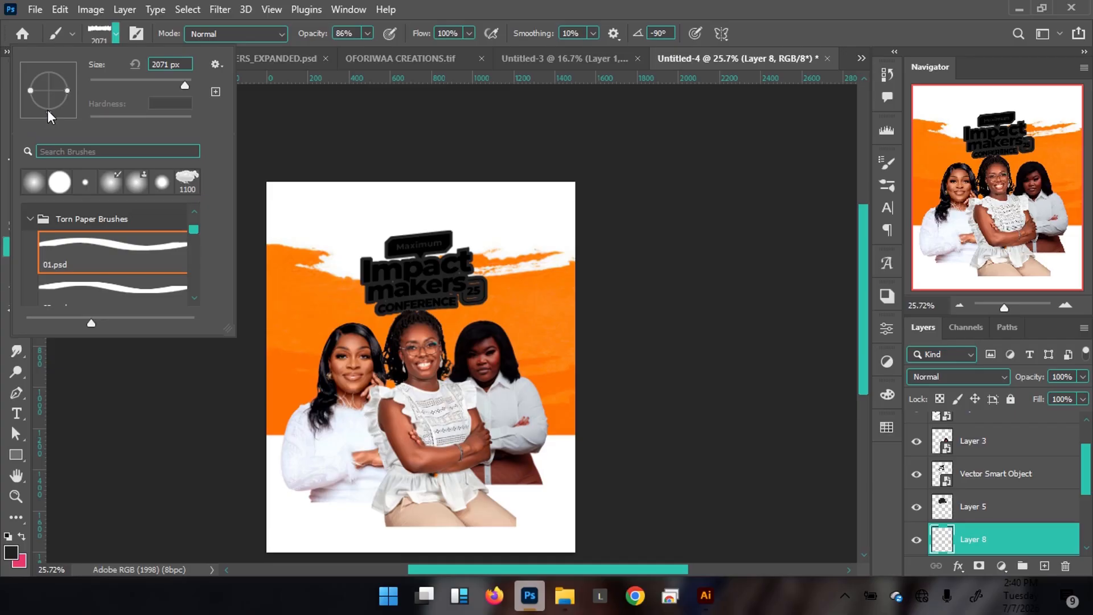
pyautogui.moveTo(47, 110)
pyautogui.mouseDown()
pyautogui.moveTo(86, 83)
pyautogui.moveTo(83, 109)
pyautogui.mouseUp()
pyautogui.moveTo(43, 173); pyautogui.dragTo(35, 176)
pyautogui.click(501, 16)
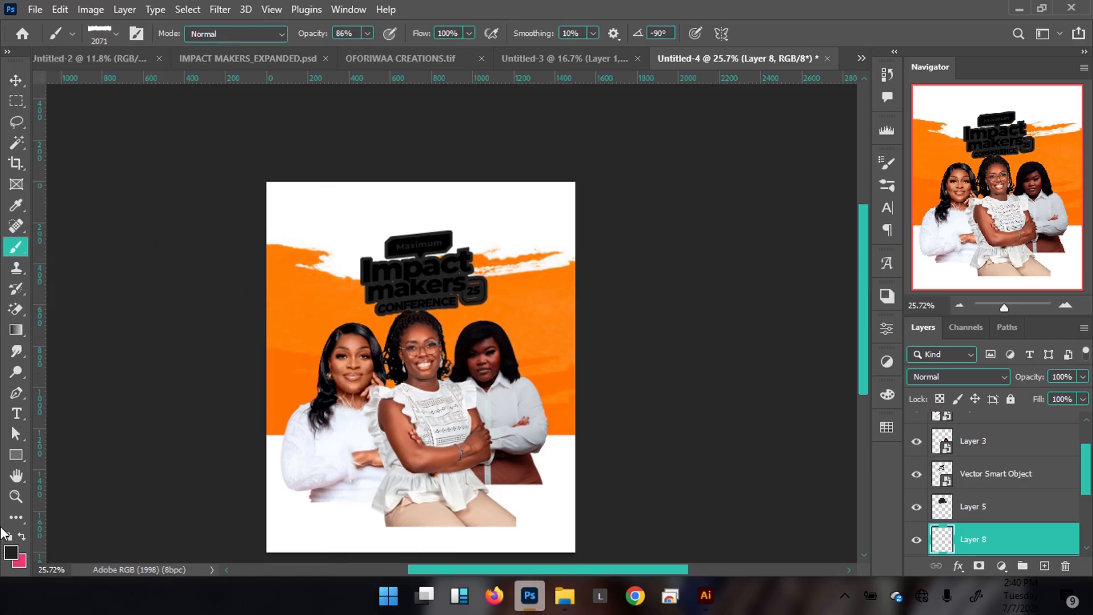
pyautogui.moveTo(708, 374); pyautogui.dragTo(542, 278)
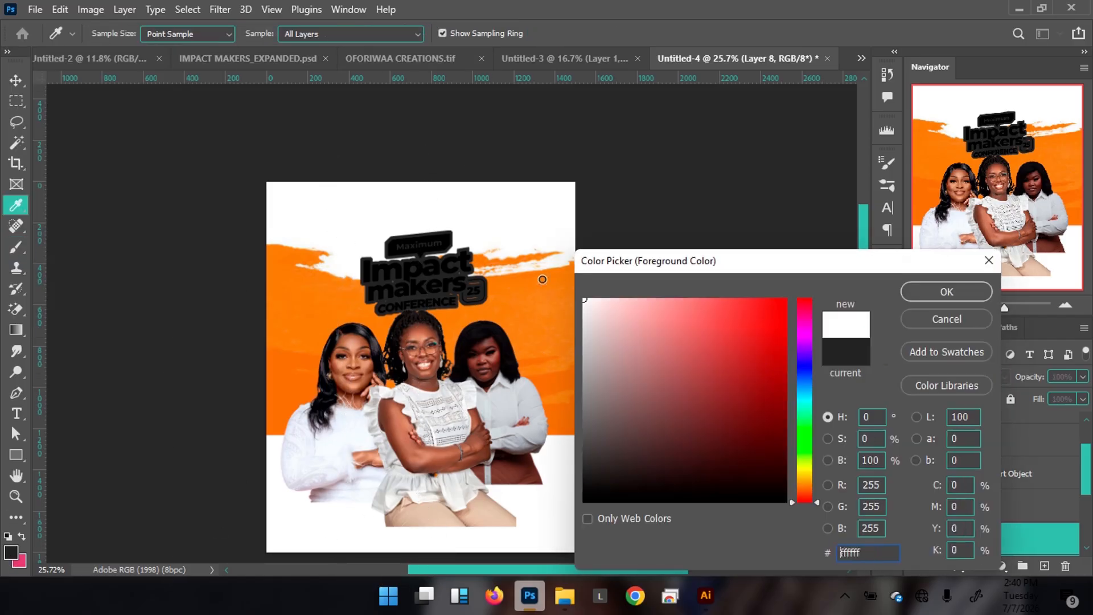
pyautogui.click(946, 291)
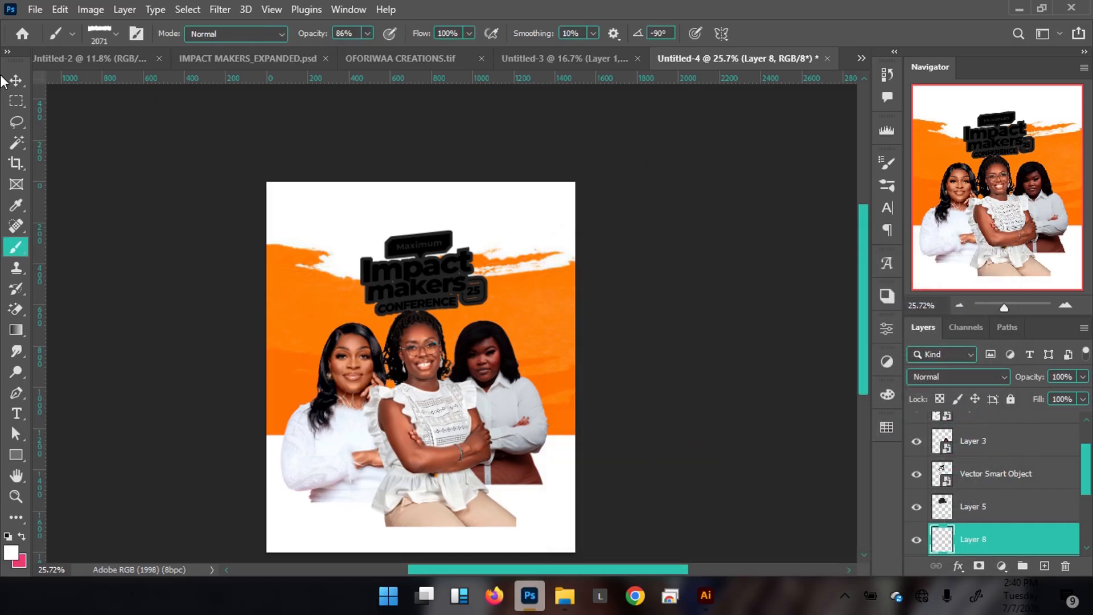
# Step: Check the reference flyer, rotate the brush to -56° and stamp a white torn paper band diagonally across the orange behind the logo
pyautogui.click(207, 56)
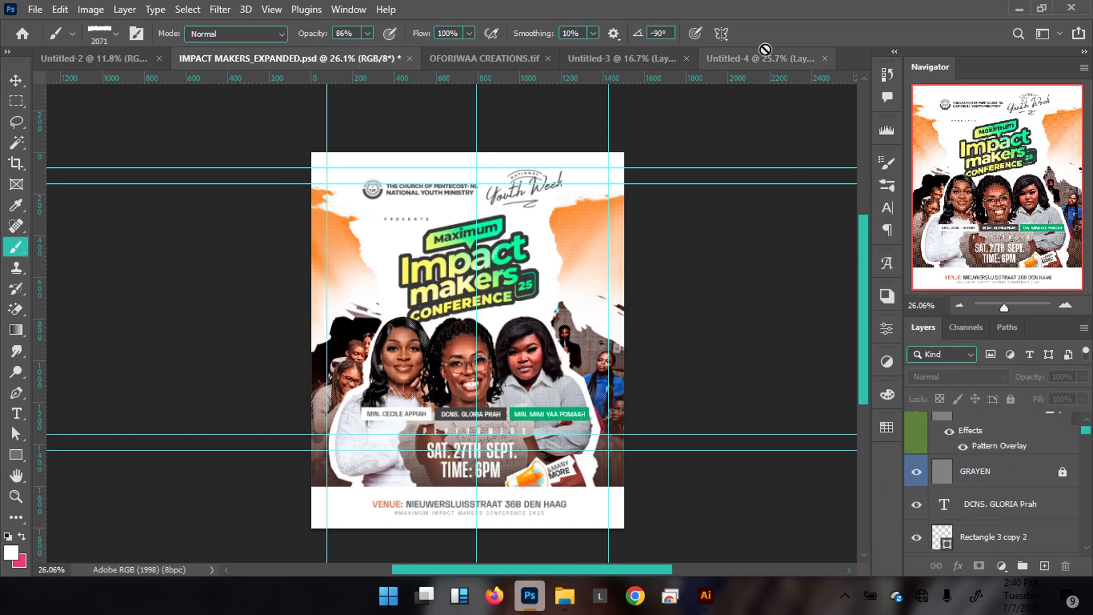
pyautogui.click(746, 56)
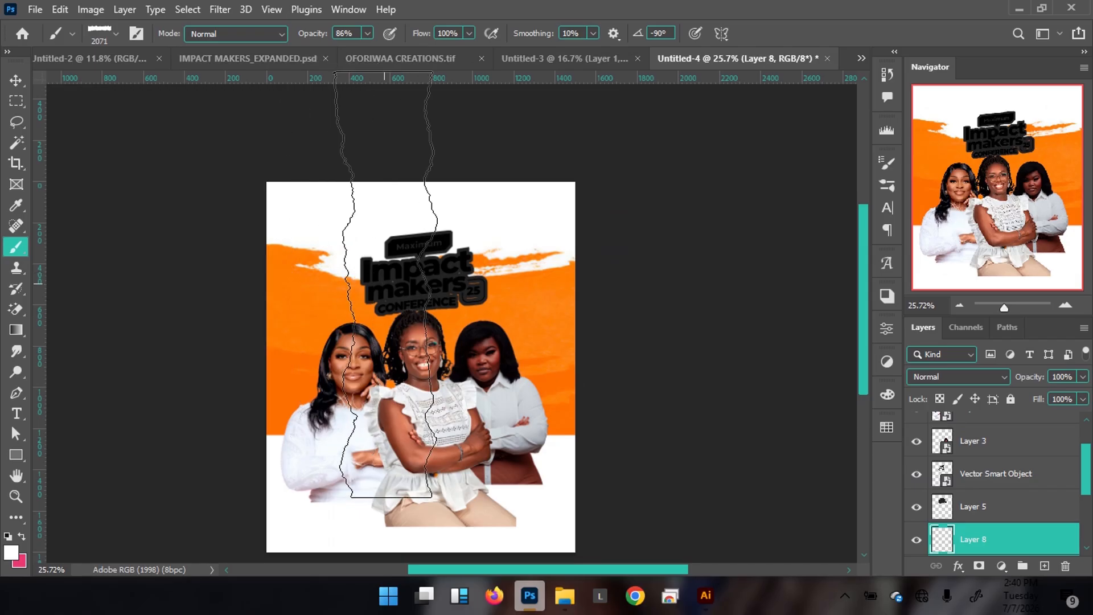
pyautogui.click(116, 34)
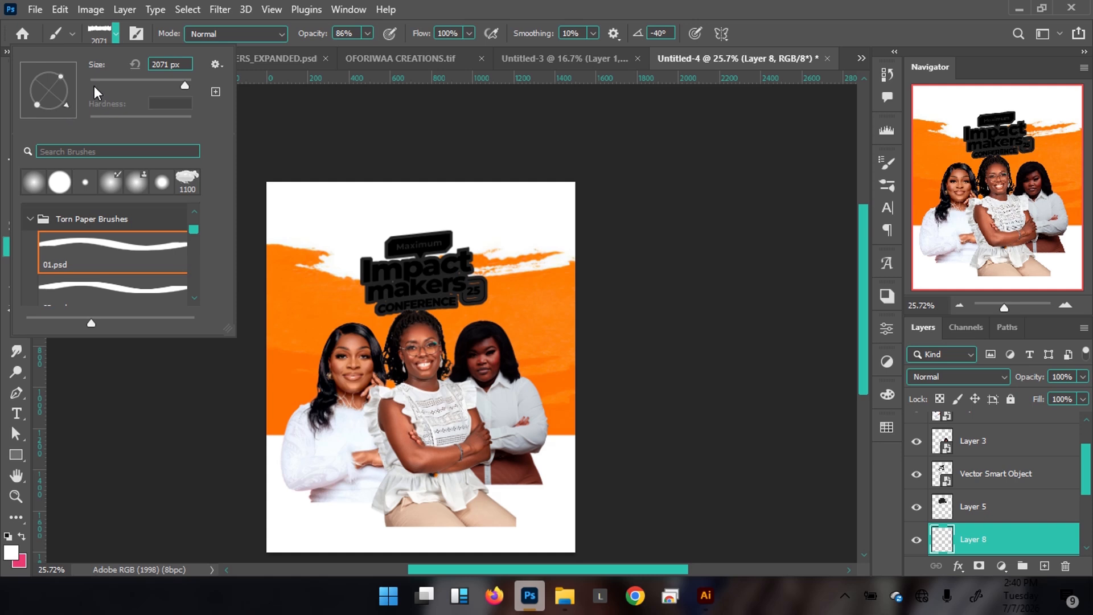
pyautogui.click(622, 12)
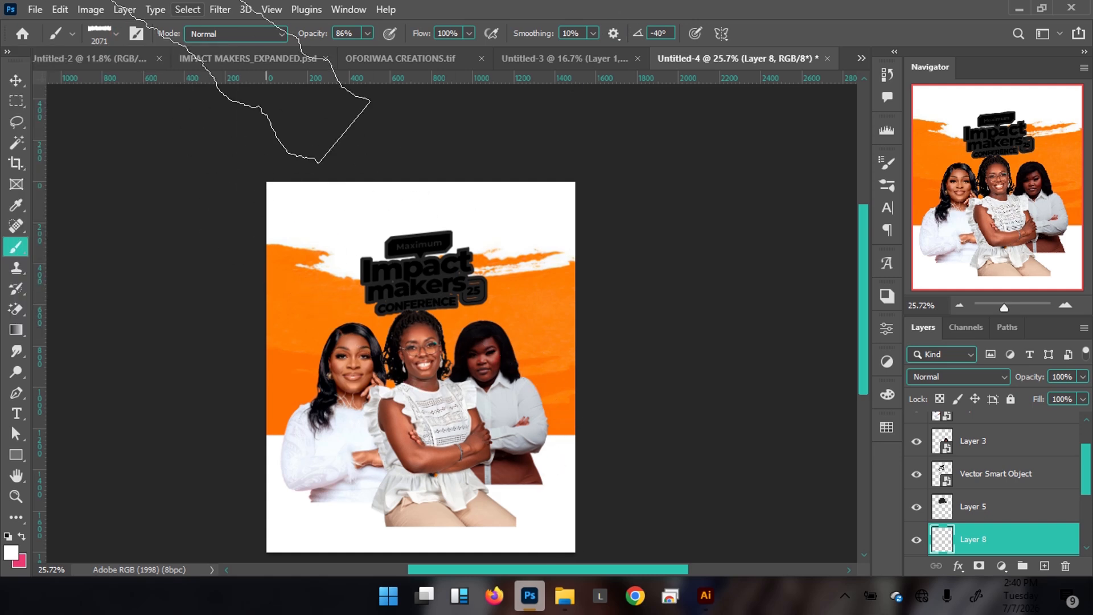
pyautogui.click(116, 34)
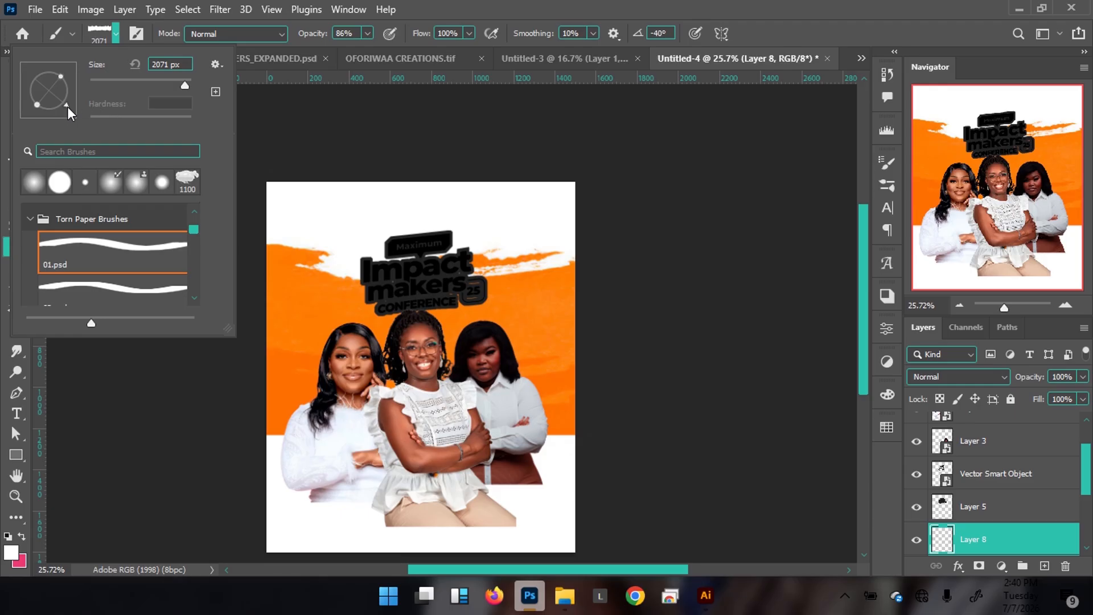
pyautogui.moveTo(63, 108); pyautogui.dragTo(60, 111)
pyautogui.click(462, 7)
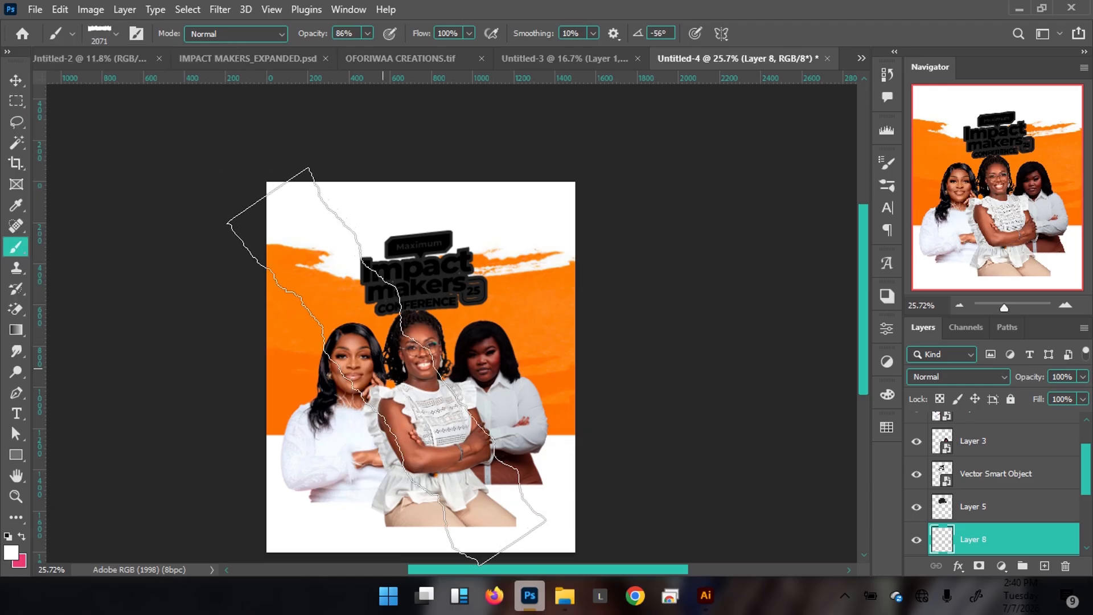
pyautogui.click(411, 311)
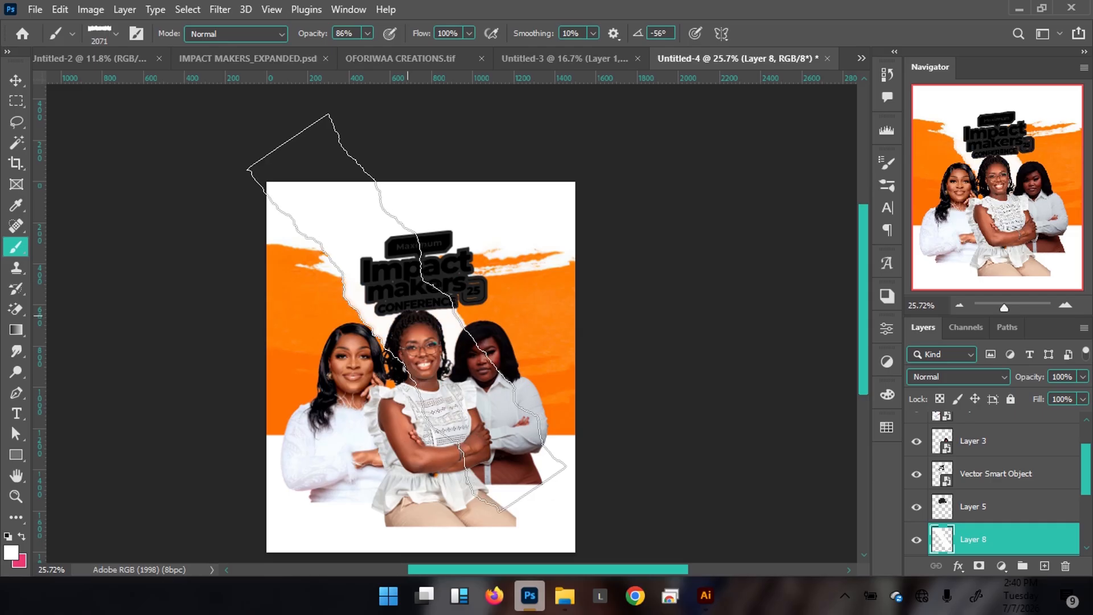
# Step: Compare with the reference flyer again, rotate the brush to -85° and stamp another white band behind the logo and centre speaker
pyautogui.click(191, 59)
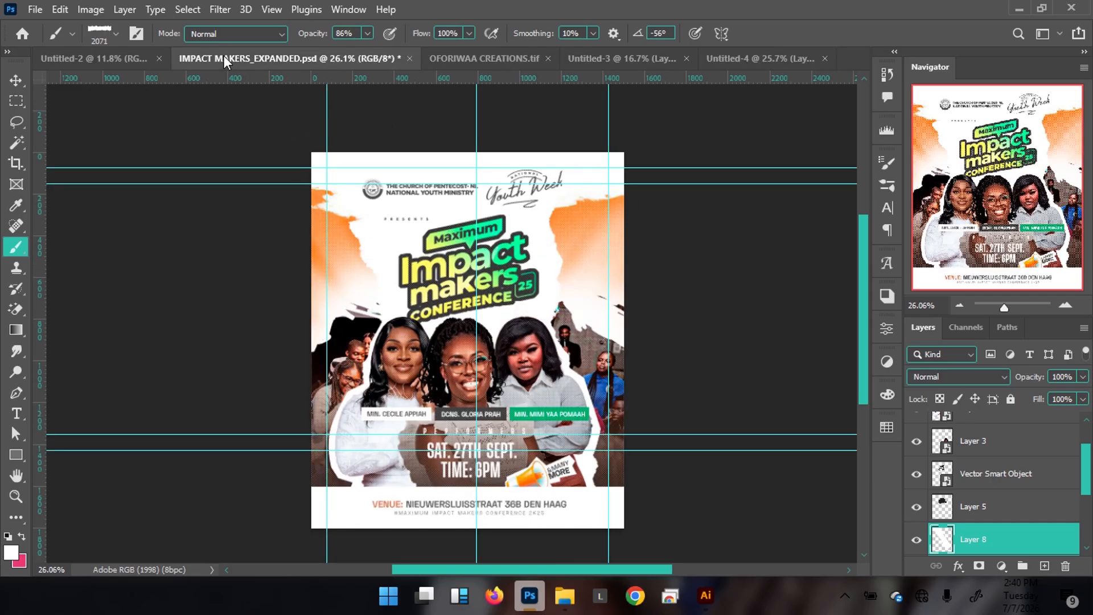
pyautogui.click(738, 52)
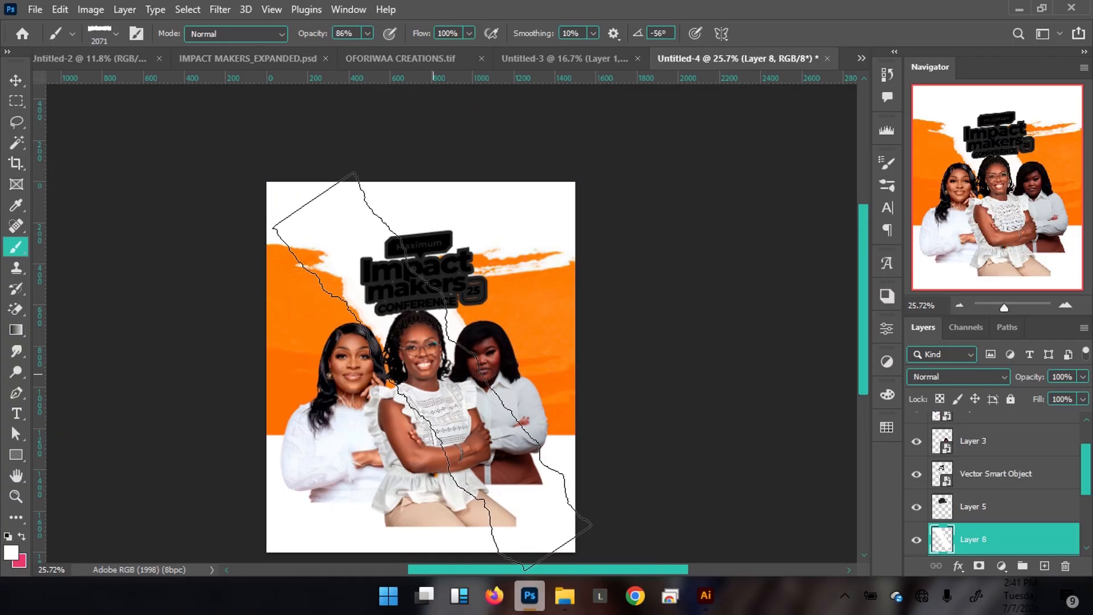
pyautogui.click(106, 39)
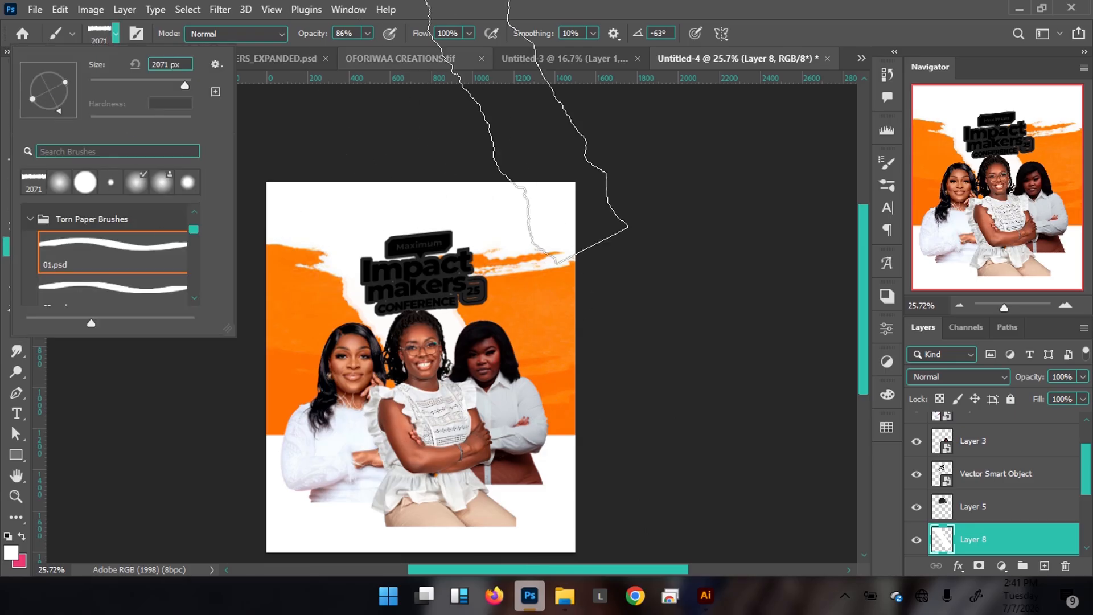
pyautogui.click(516, 3)
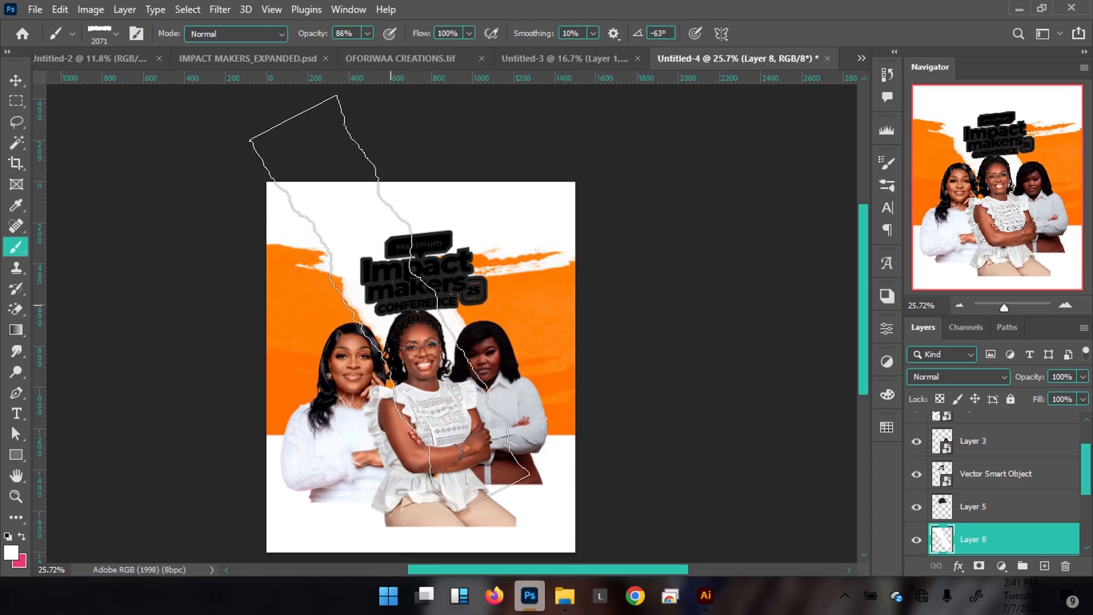
pyautogui.click(116, 34)
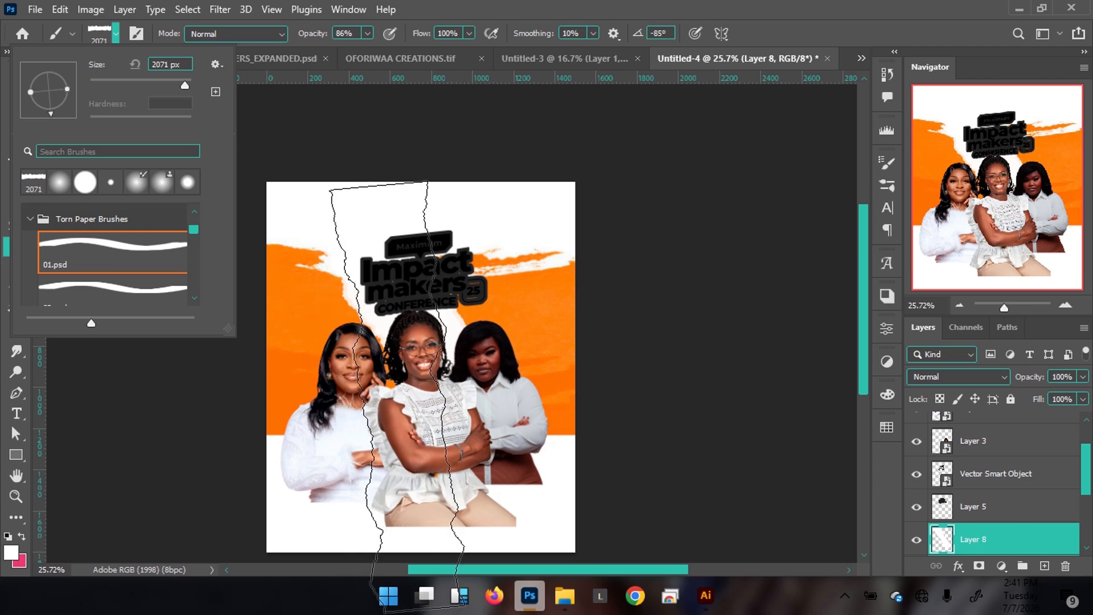
pyautogui.click(407, 410)
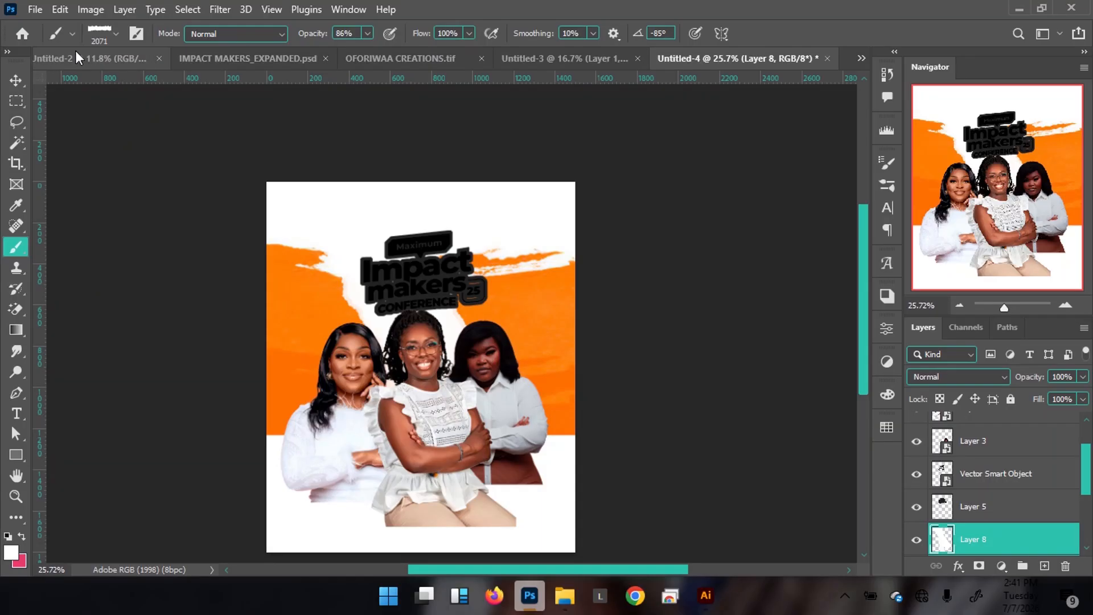
# Step: Rotate the brush to -122°, raise its opacity to 100% and stamp solid white torn paper over the orange beside the logo's "25" badge
pyautogui.click(117, 34)
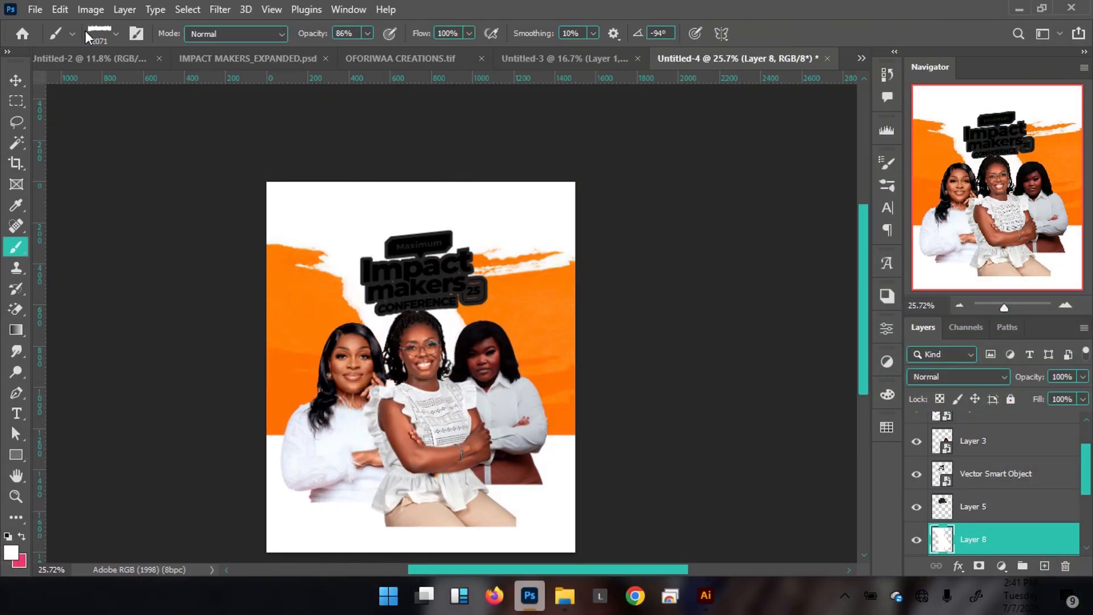
pyautogui.click(116, 34)
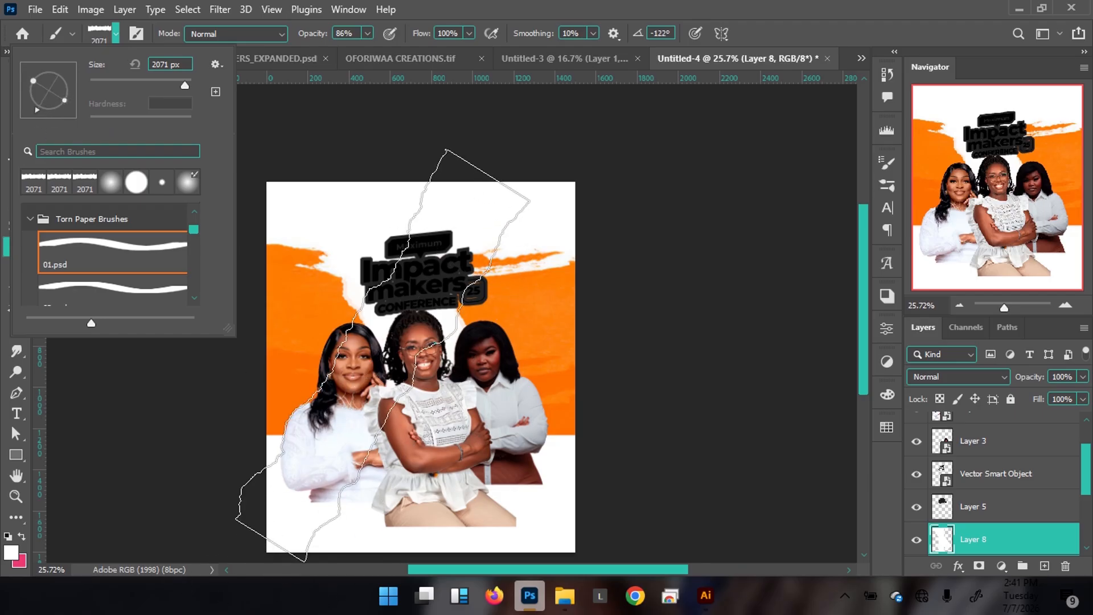
pyautogui.press('Return')
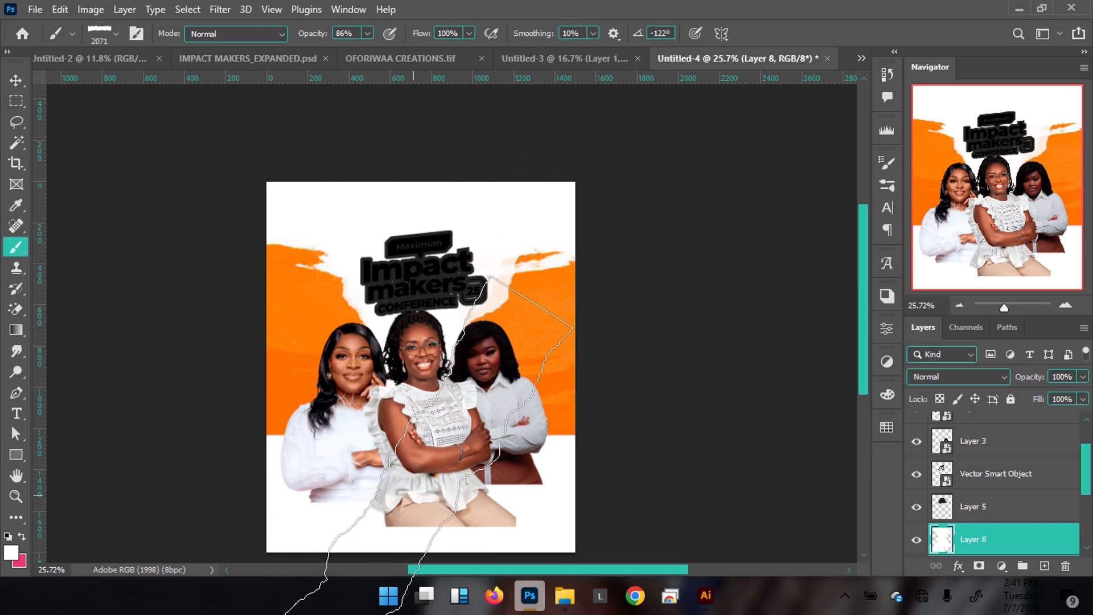
pyautogui.click(367, 33)
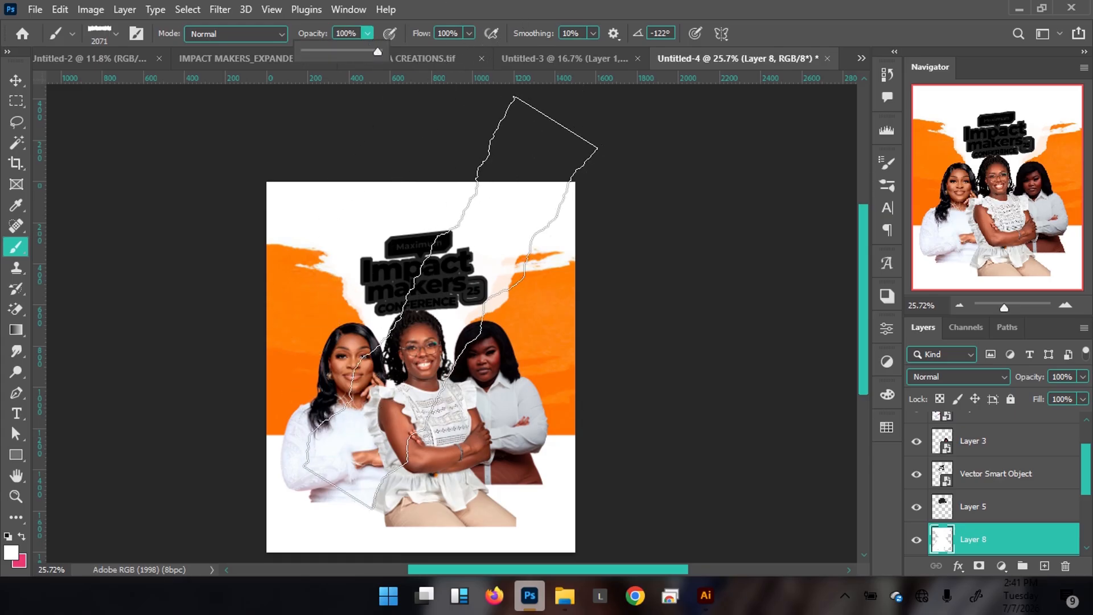
pyautogui.click(427, 324)
pyautogui.click(426, 323)
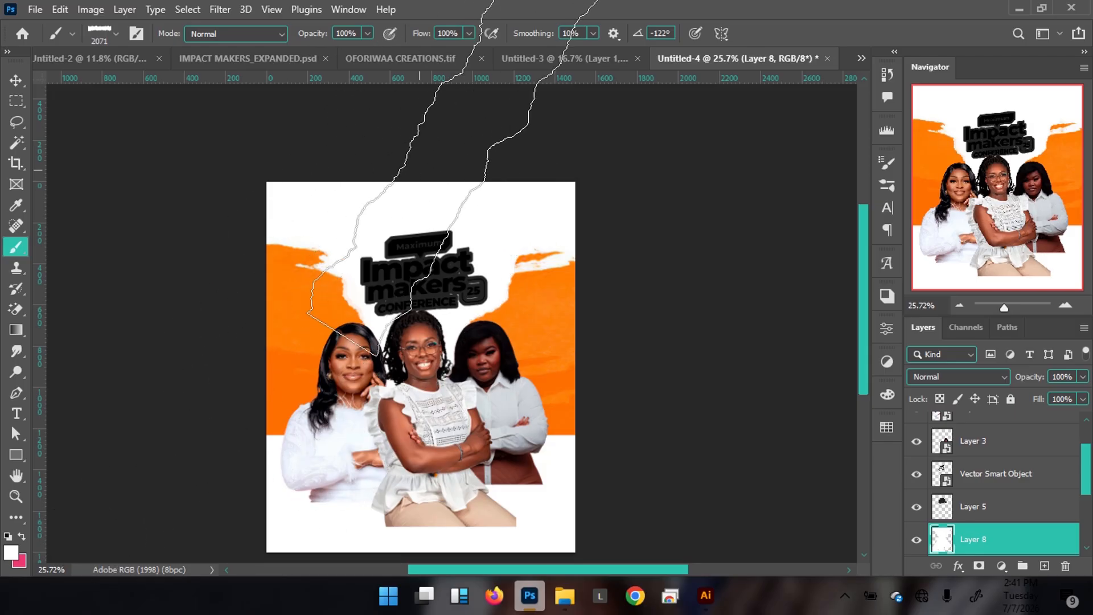
# Step: Try the torn paper brush at -100° and -85° over the white gap, and settle on an angle of -104°
pyautogui.click(116, 34)
pyautogui.moveTo(50, 111)
pyautogui.mouseDown()
pyautogui.moveTo(49, 100)
pyautogui.moveTo(44, 117)
pyautogui.mouseUp()
pyautogui.press('Return')
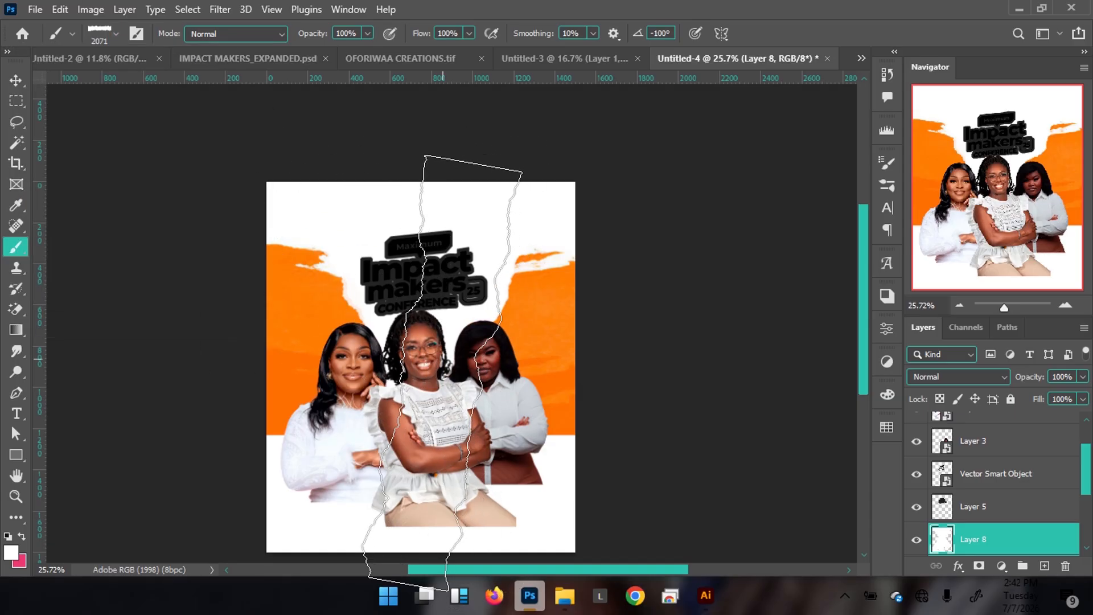
pyautogui.click(112, 33)
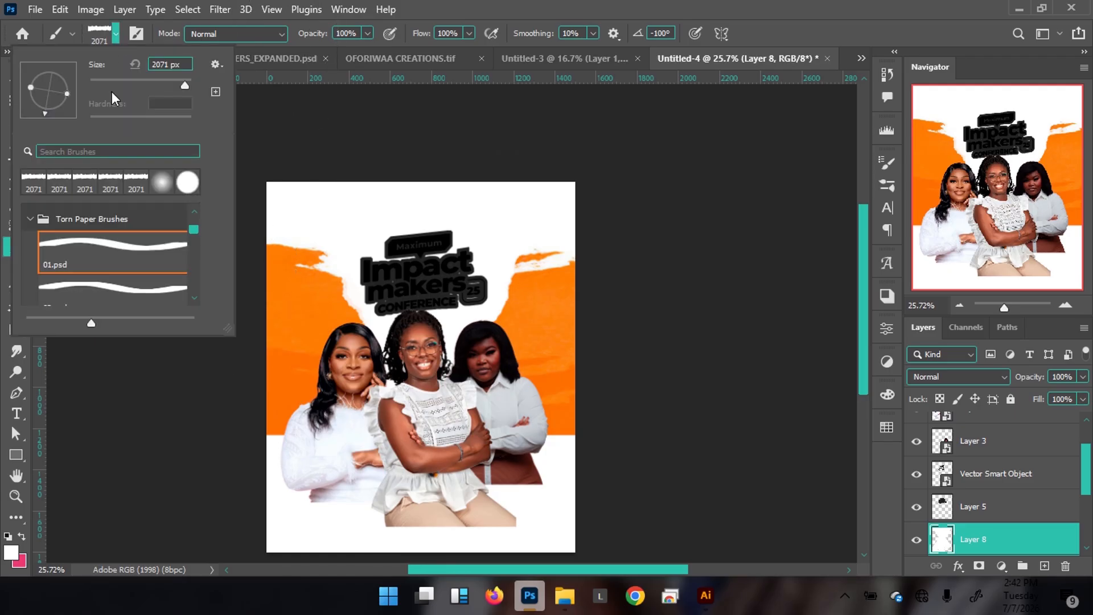
pyautogui.moveTo(59, 112)
pyautogui.mouseDown()
pyautogui.moveTo(45, 128)
pyautogui.moveTo(51, 116)
pyautogui.mouseUp()
pyautogui.press('Return')
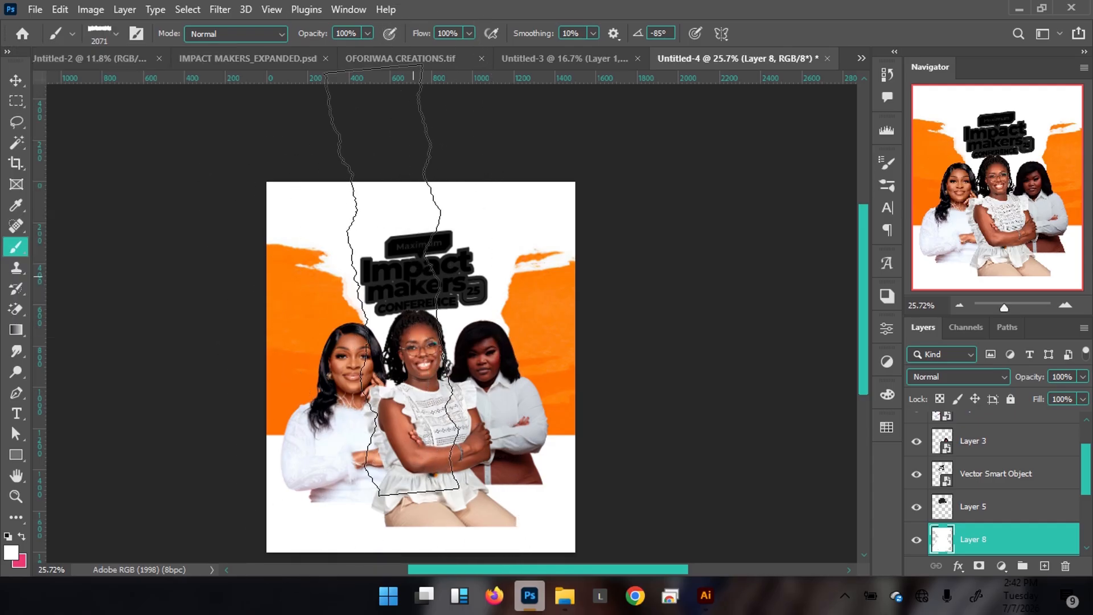
pyautogui.click(116, 35)
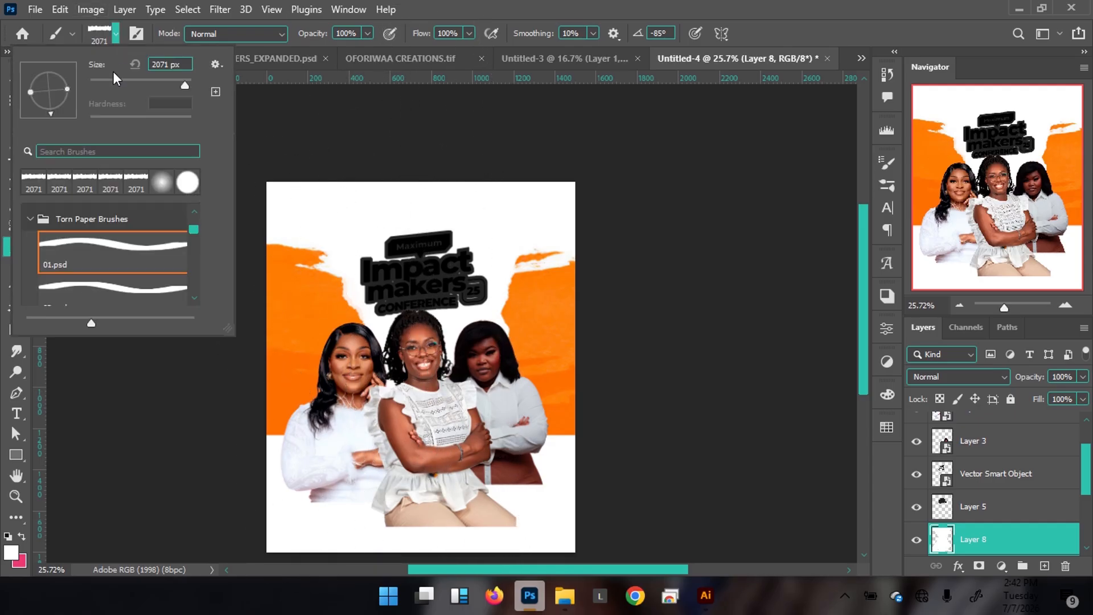
pyautogui.moveTo(46, 107); pyautogui.dragTo(44, 109)
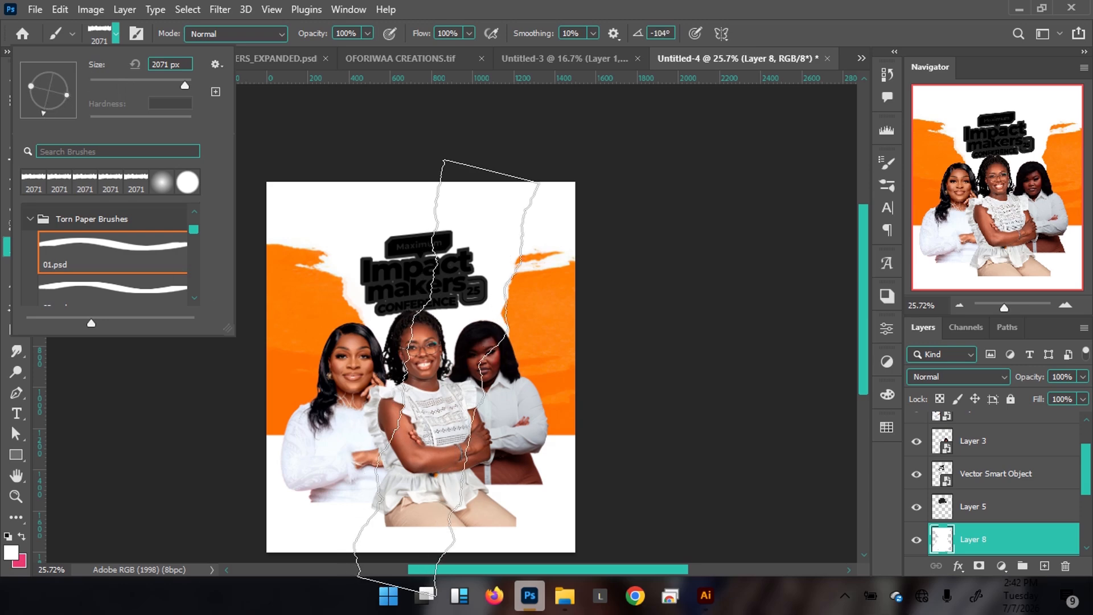
pyautogui.press('Return')
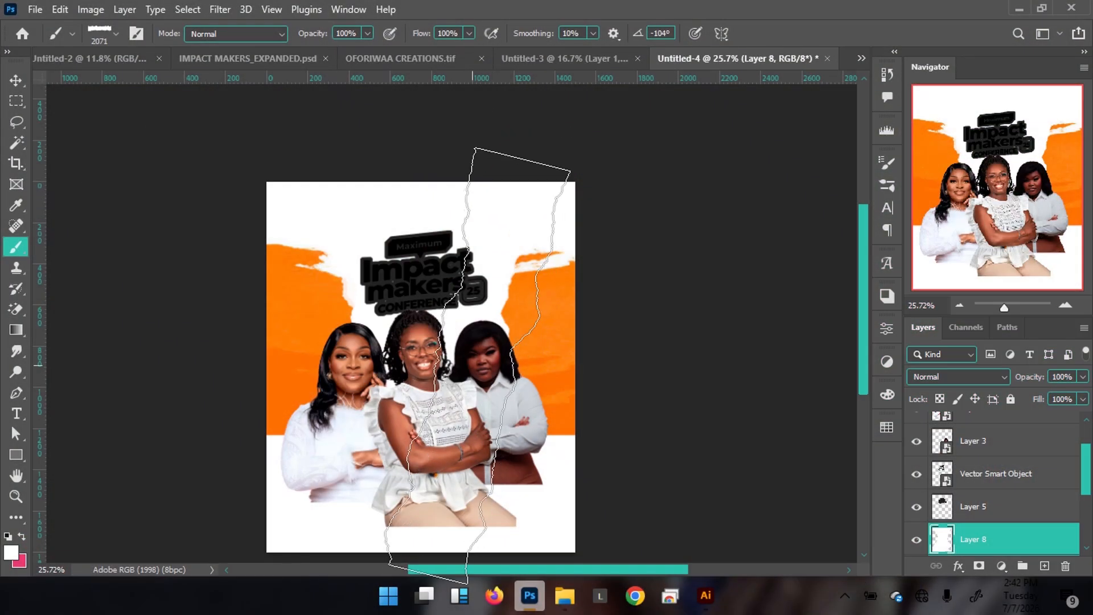
# Step: Leave the torn paper brush for the Move tool and compare the flyer with the IMPACT MAKERS_EXPANDED reference
pyautogui.press('v')
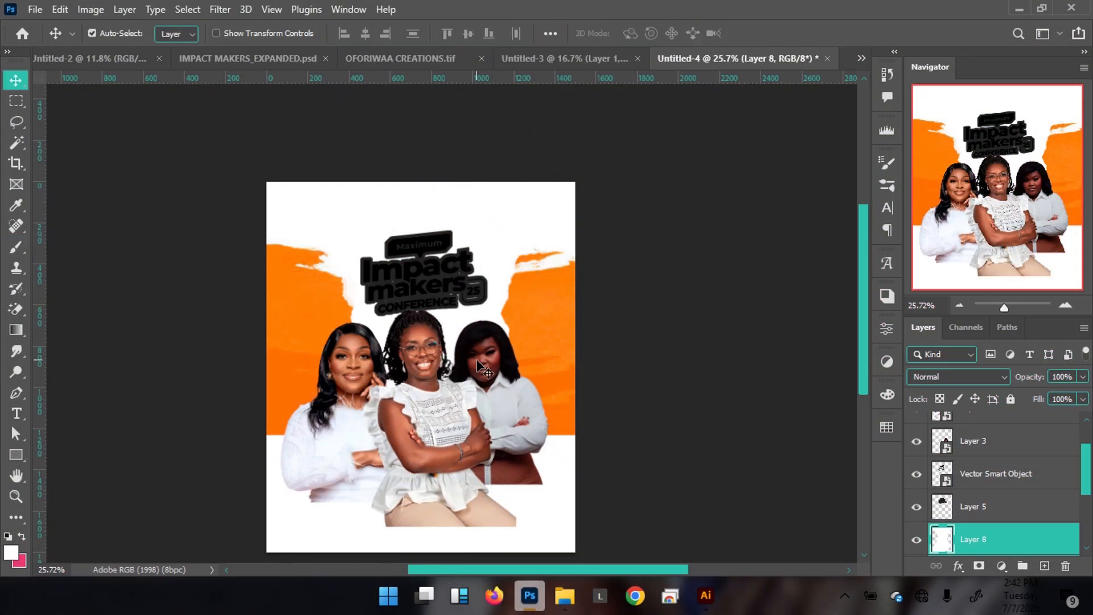
pyautogui.click(204, 66)
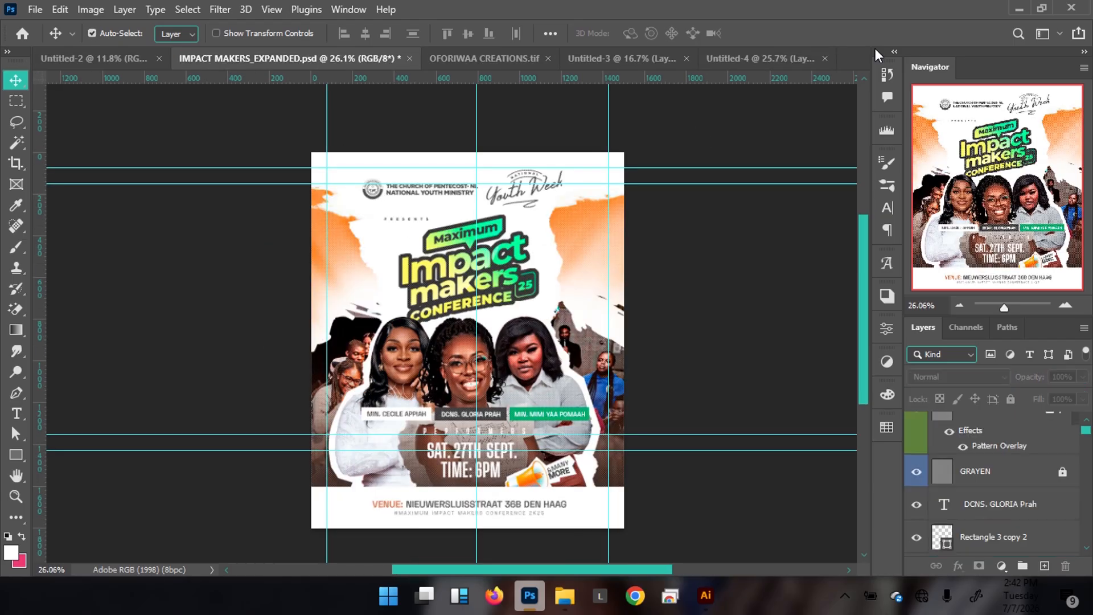
pyautogui.click(766, 58)
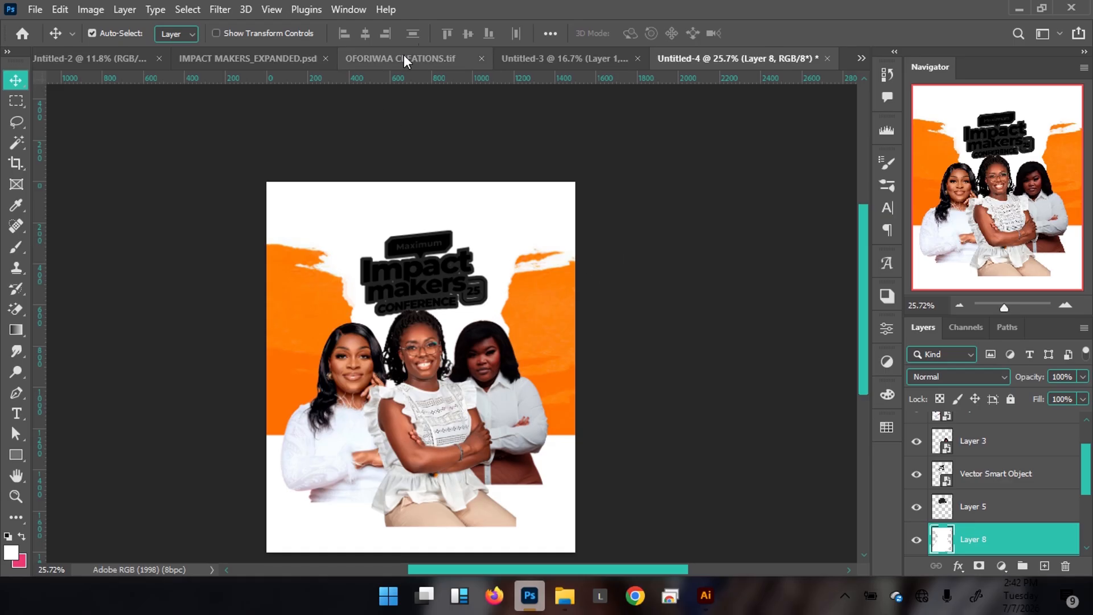
# Step: Add a reversed linear yellow-to-green Gradient Overlay to the logo's Vector Smart Object, at a 49° angle and 51% scale
pyautogui.click(435, 265)
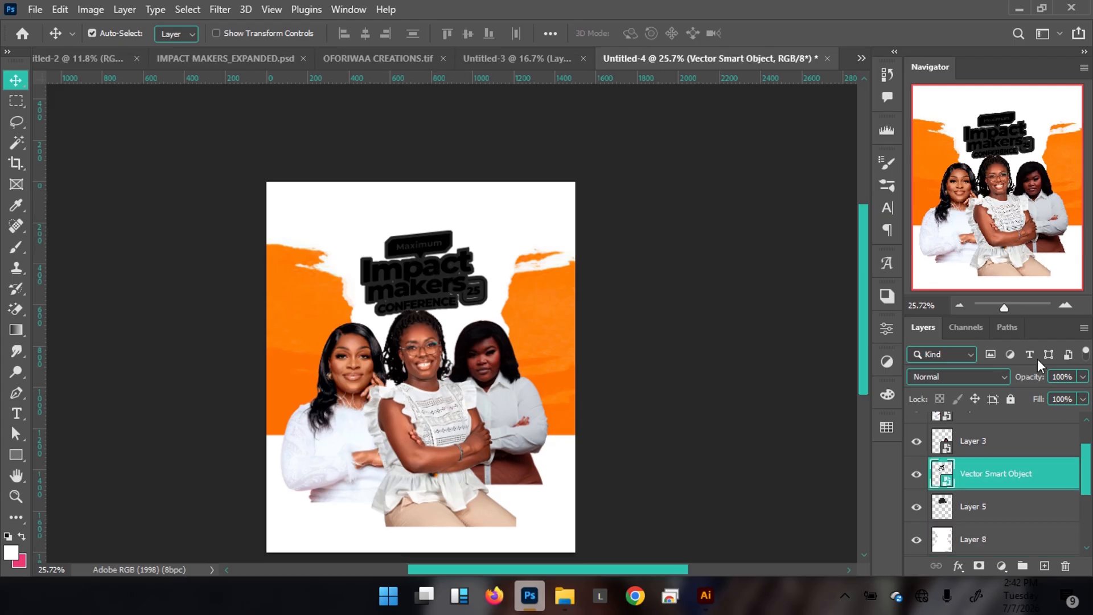
pyautogui.doubleClick(1060, 485)
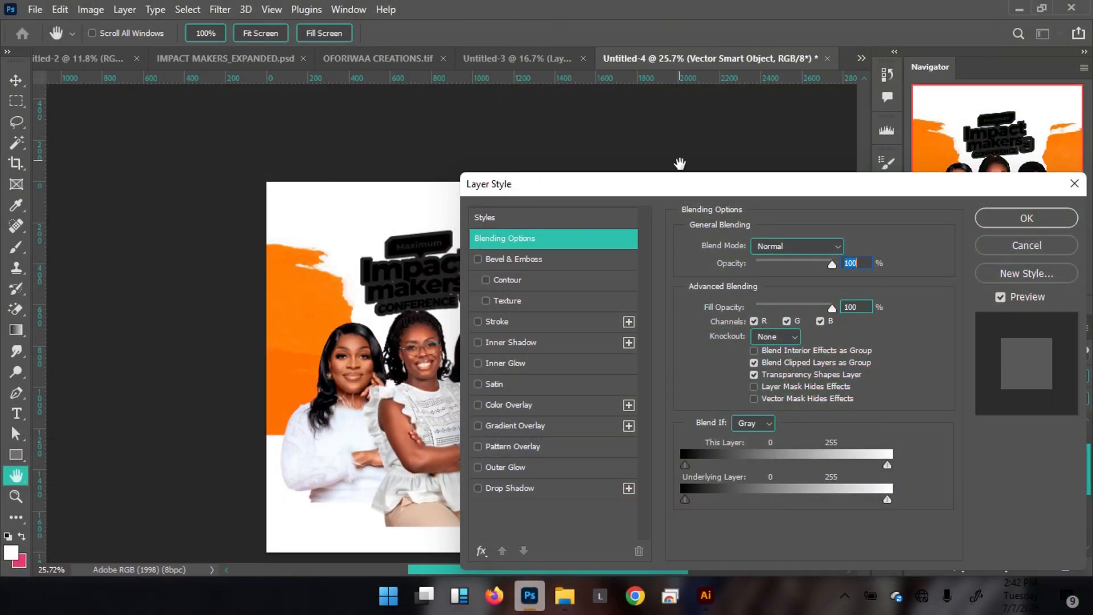
pyautogui.moveTo(700, 186); pyautogui.dragTo(521, 128)
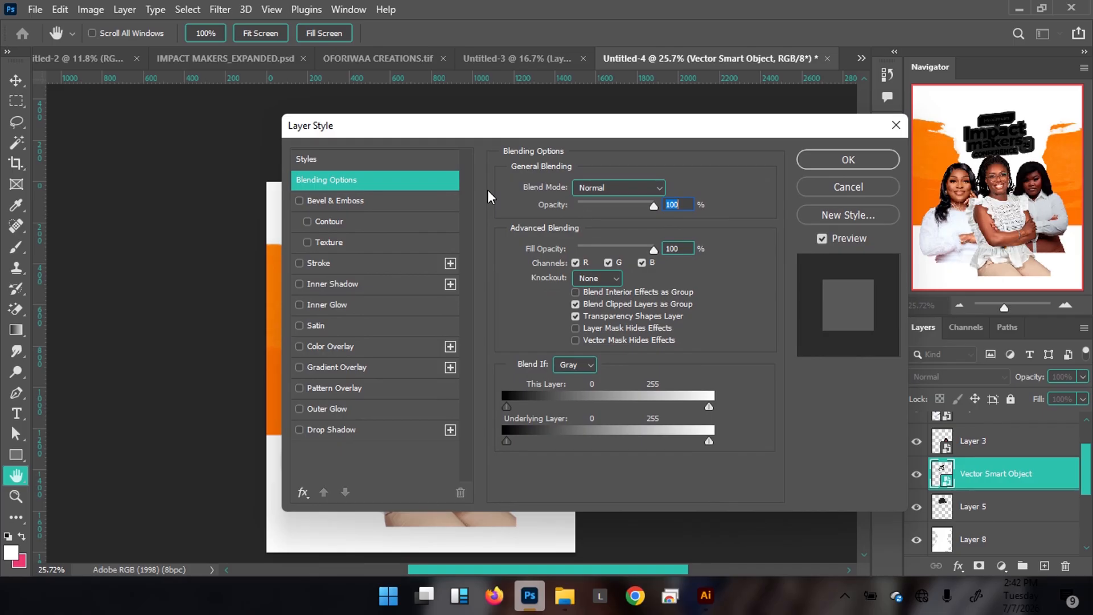
pyautogui.click(362, 370)
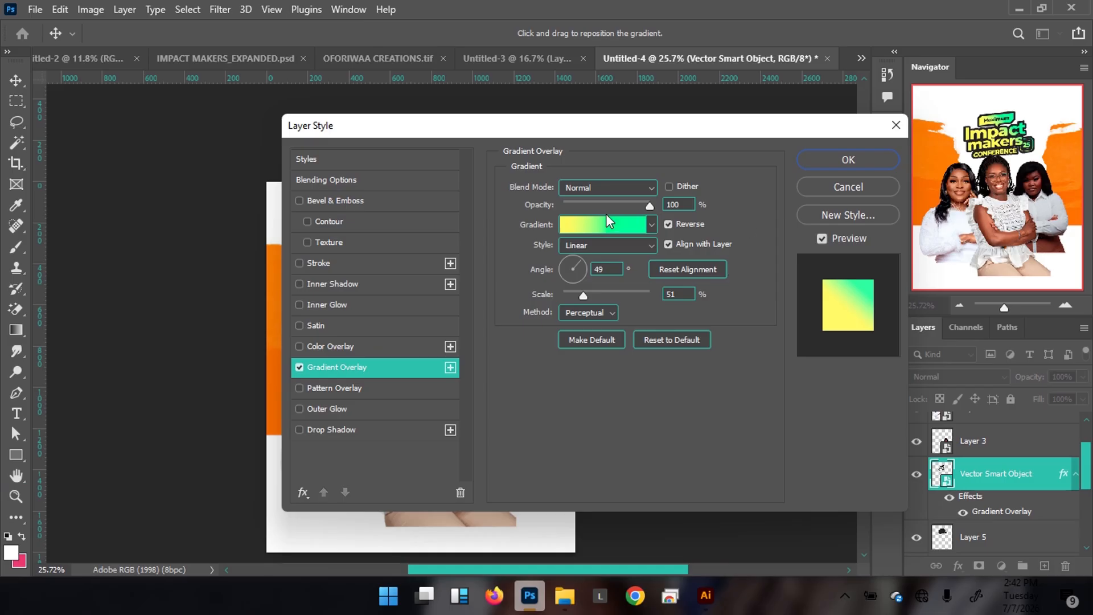
# Step: Check the gradient's stops, keep green #2fffa0 at 19% and yellow #fffa68 at 93%, and apply the layer style to the logo
pyautogui.click(602, 225)
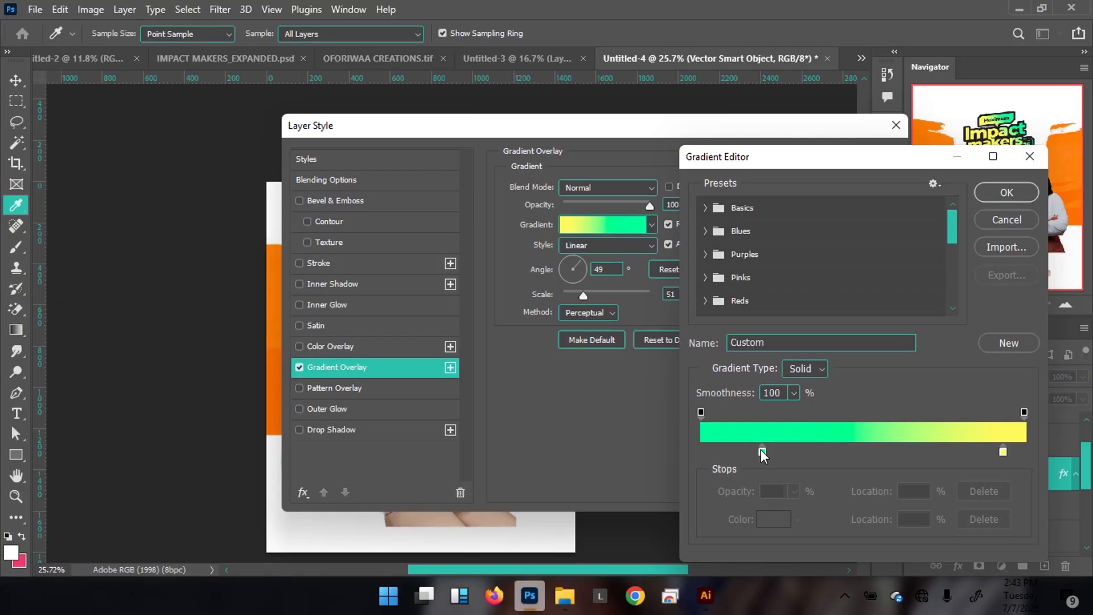
pyautogui.click(762, 451)
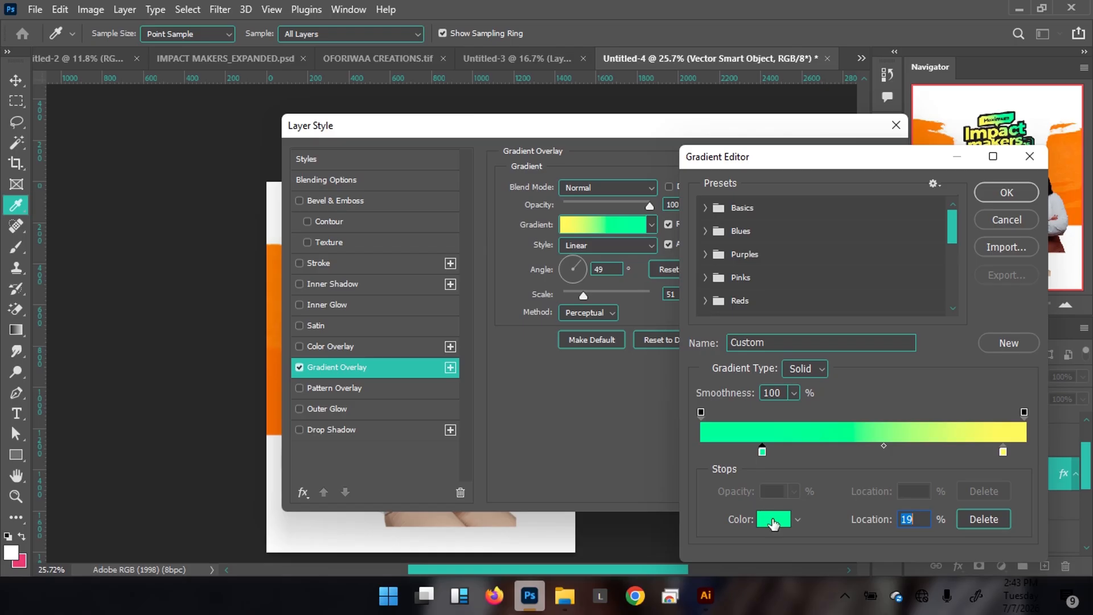
pyautogui.click(773, 519)
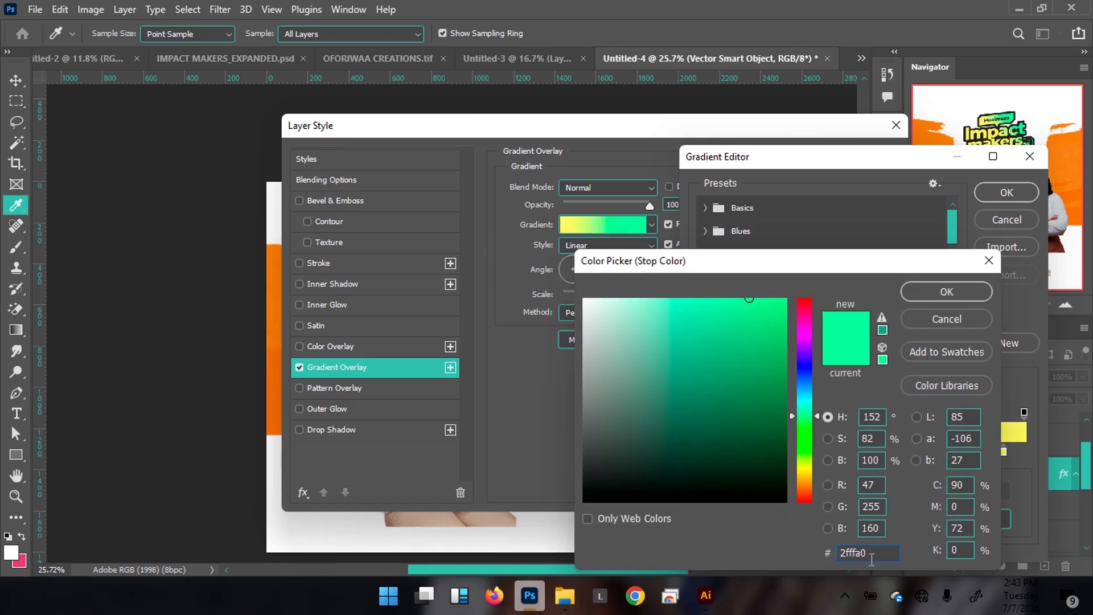
pyautogui.click(973, 293)
pyautogui.click(1003, 451)
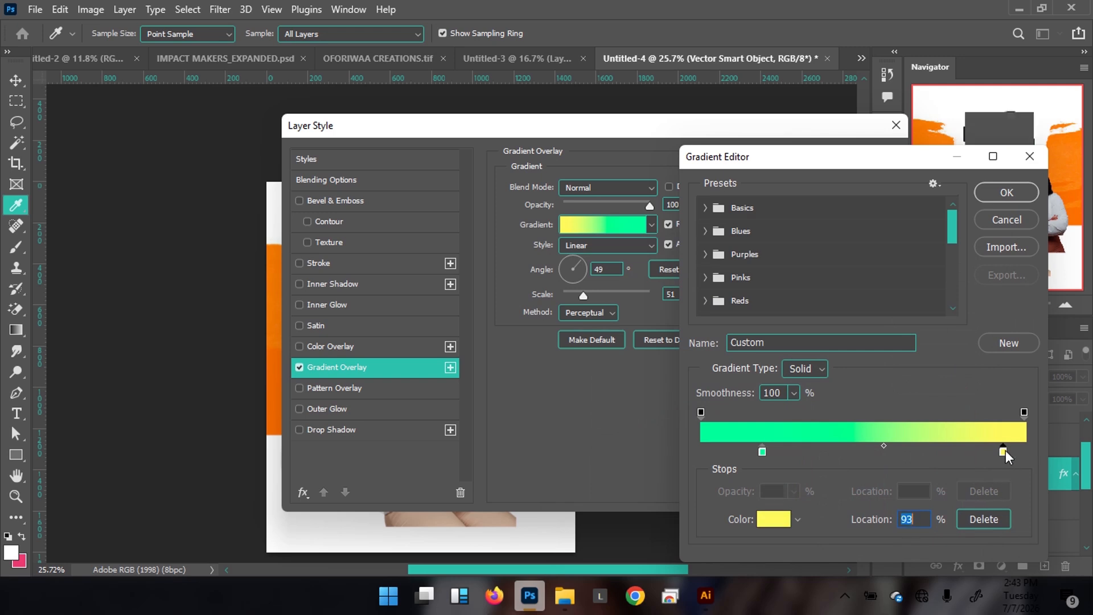
pyautogui.click(769, 520)
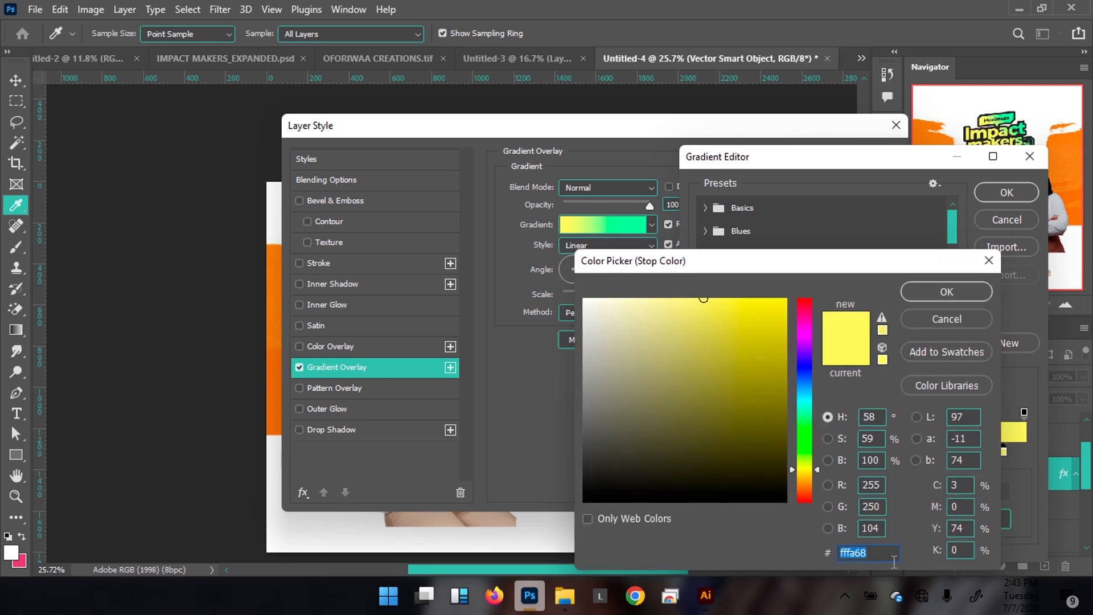
pyautogui.click(946, 290)
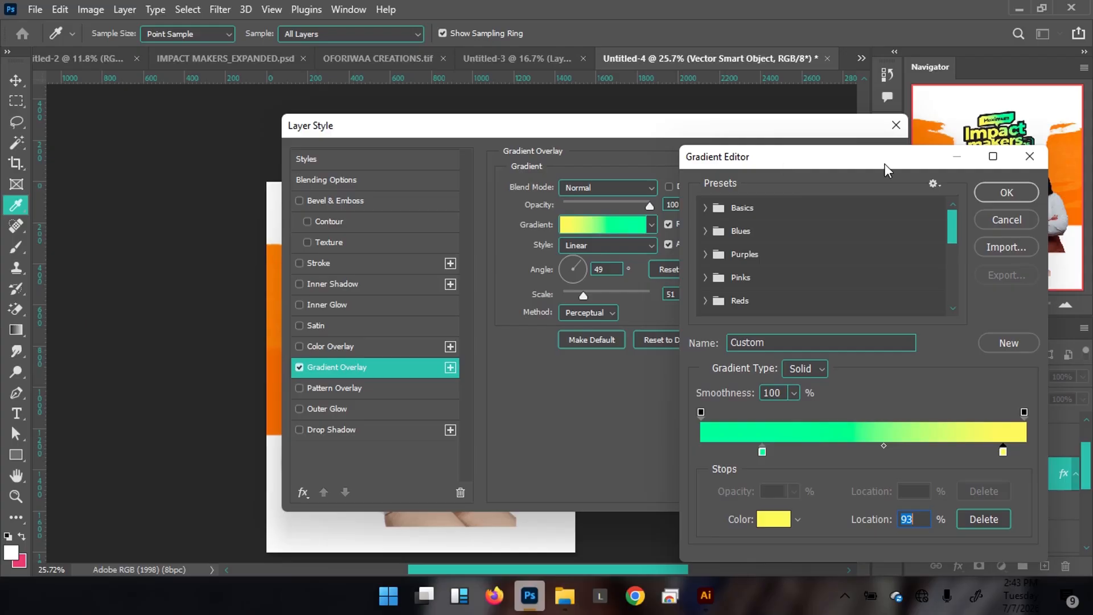
pyautogui.click(1007, 194)
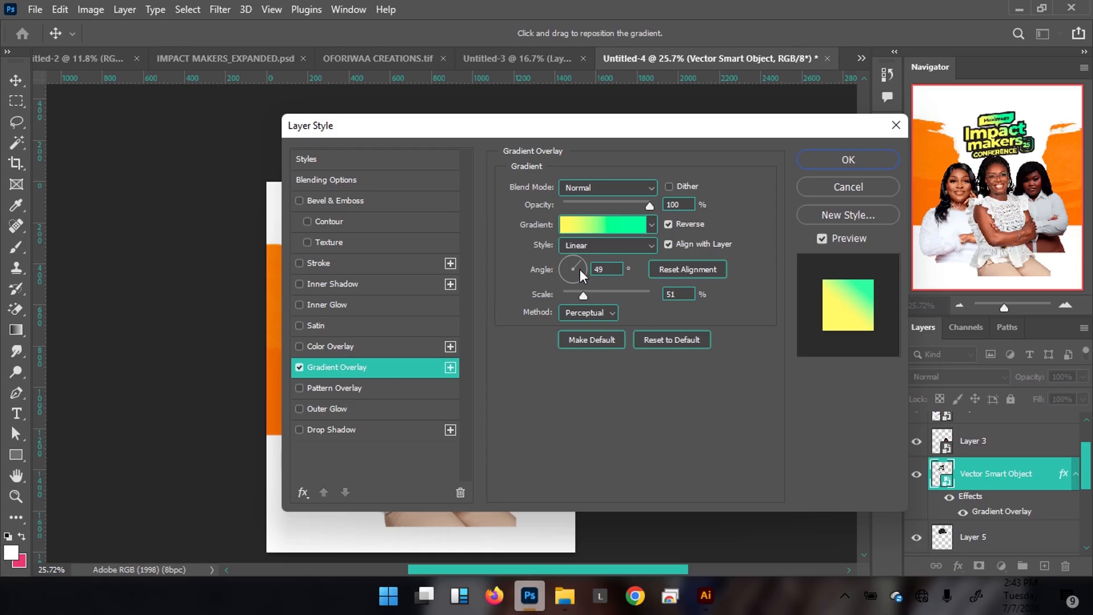
pyautogui.click(845, 161)
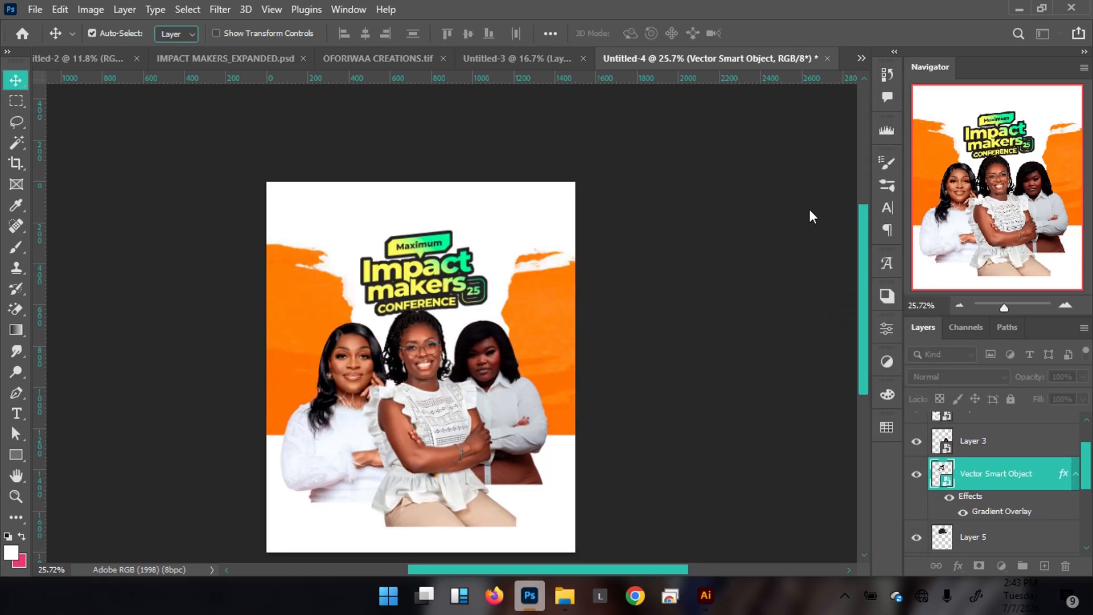
# Step: Compare the gradient-coloured logo with the one on the reference flyer
pyautogui.click(199, 57)
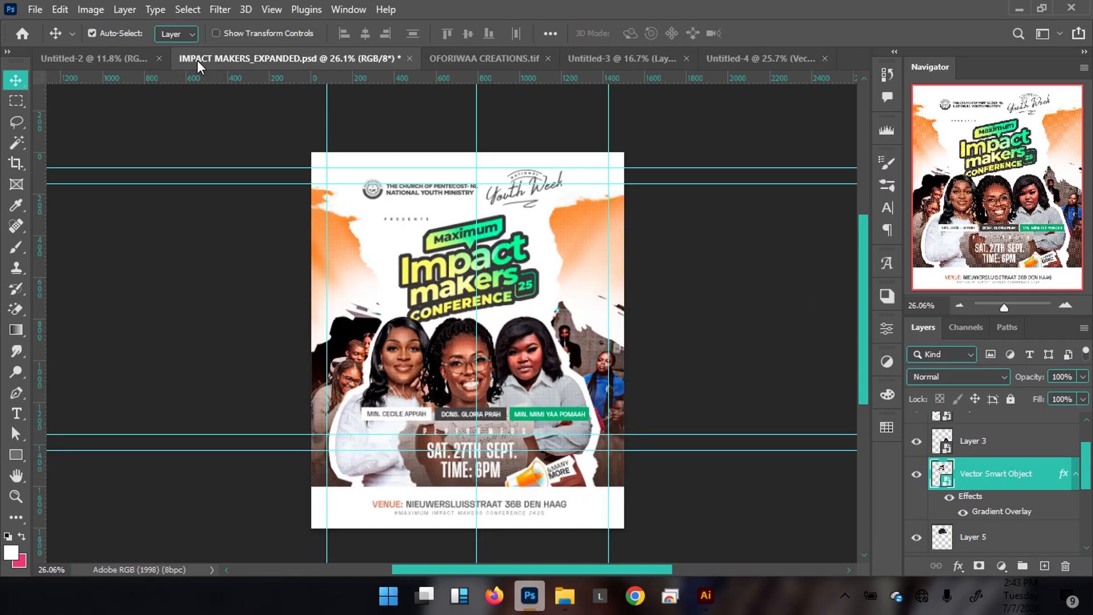
pyautogui.click(769, 58)
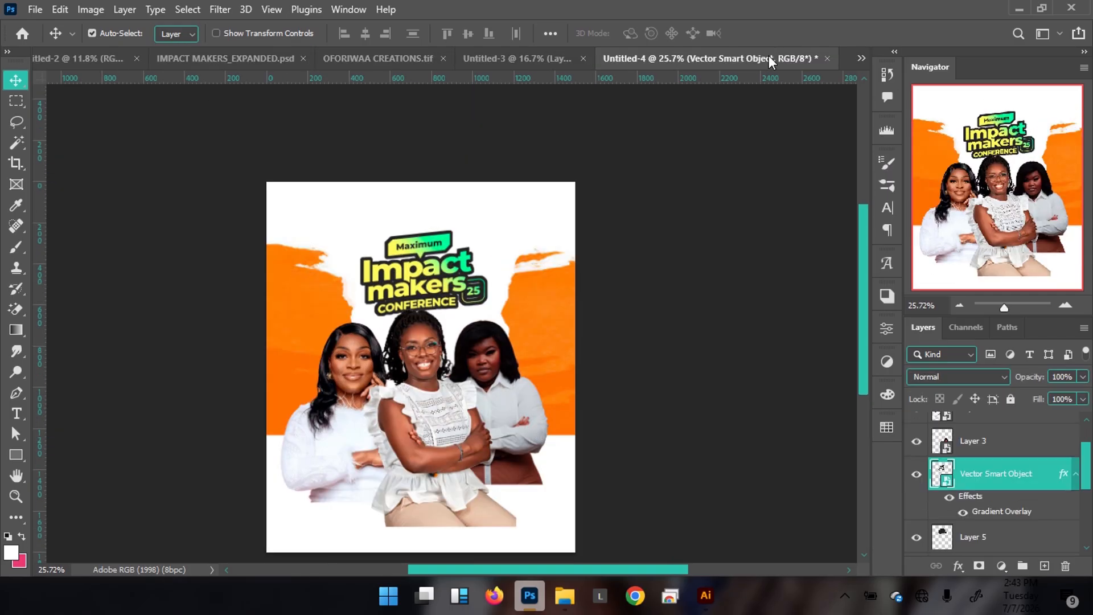
pyautogui.press('ctrl')
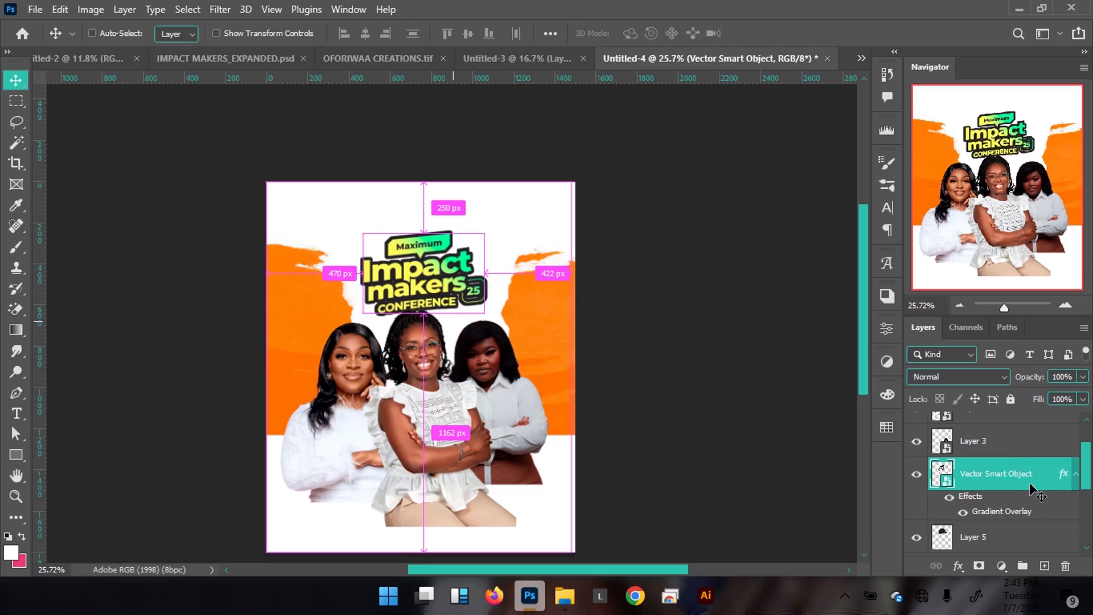
# Step: Group the title's Vector Smart Object on its own and add a new empty layer clipped to that group
pyautogui.press('g')
pyautogui.press('v')
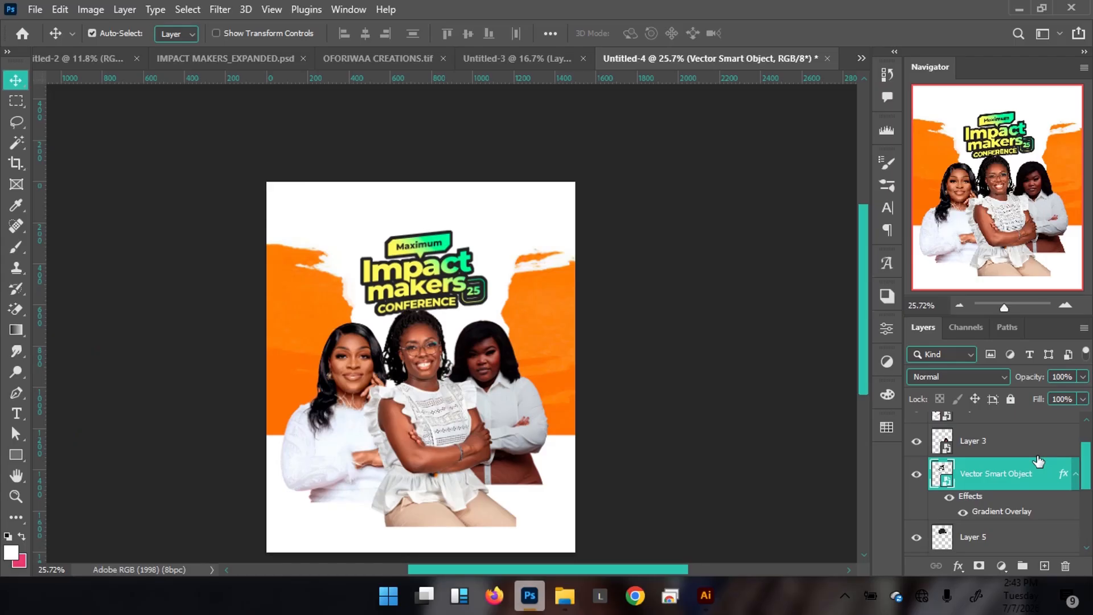
pyautogui.hotkey('ctrl', 'g')
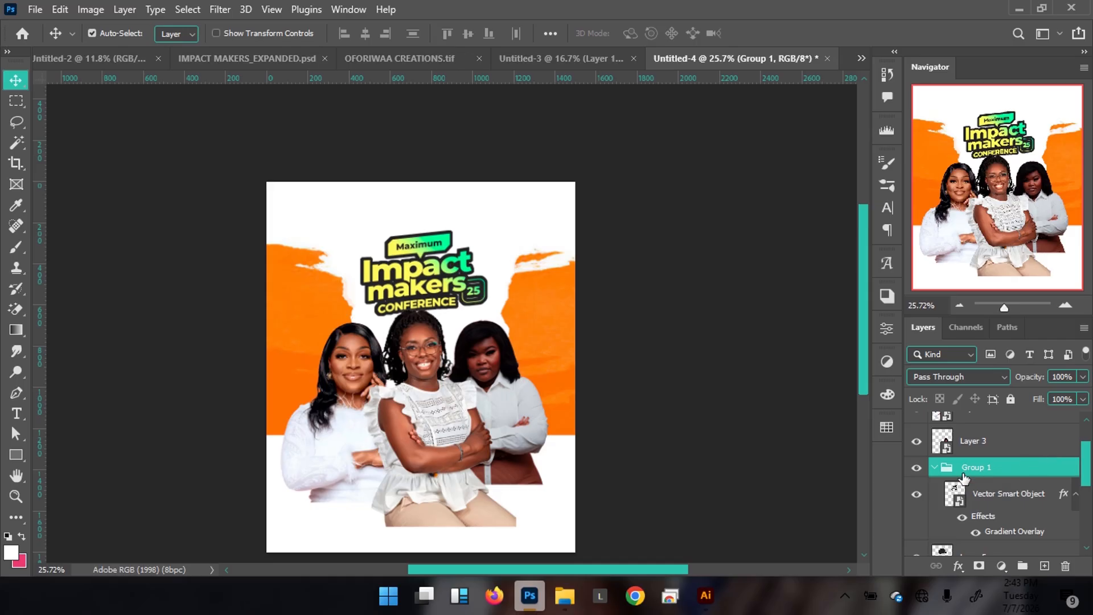
pyautogui.click(935, 468)
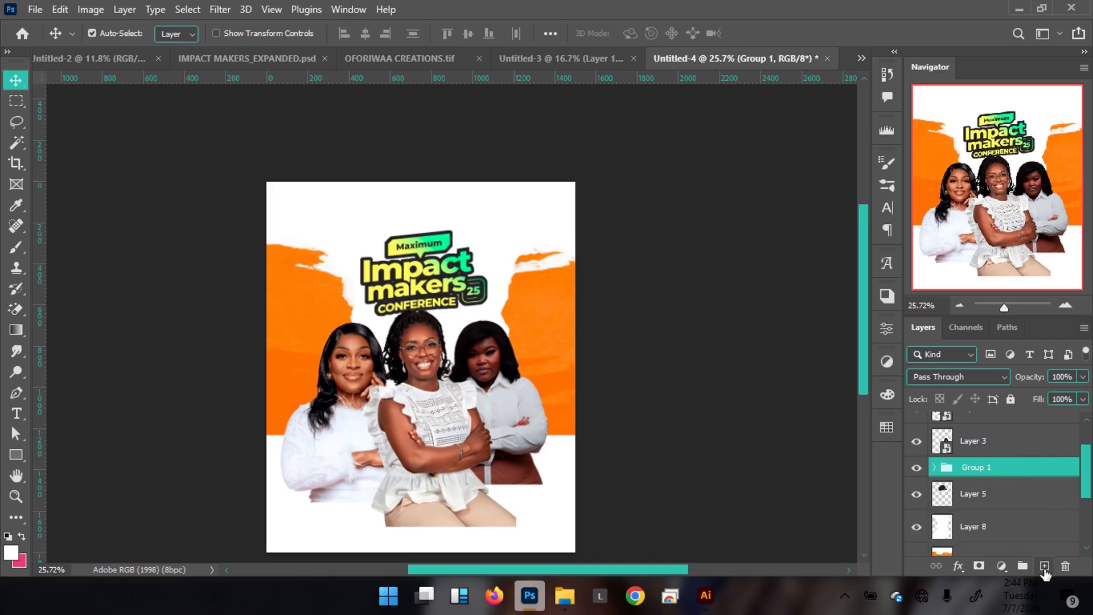
pyautogui.click(1045, 566)
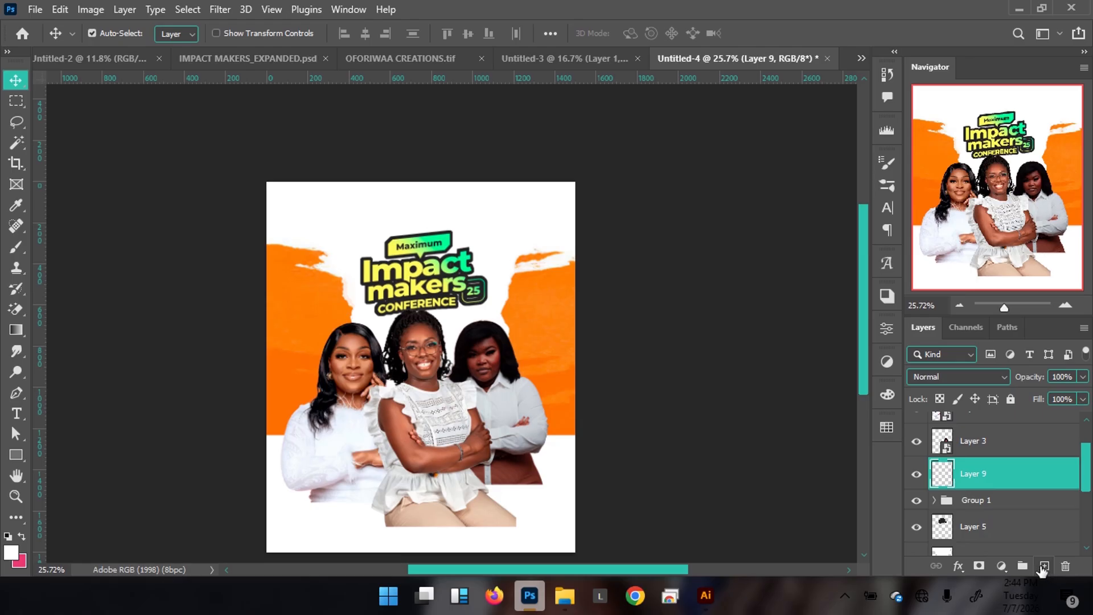
pyautogui.hotkey('ctrl', 'alt', 'g')
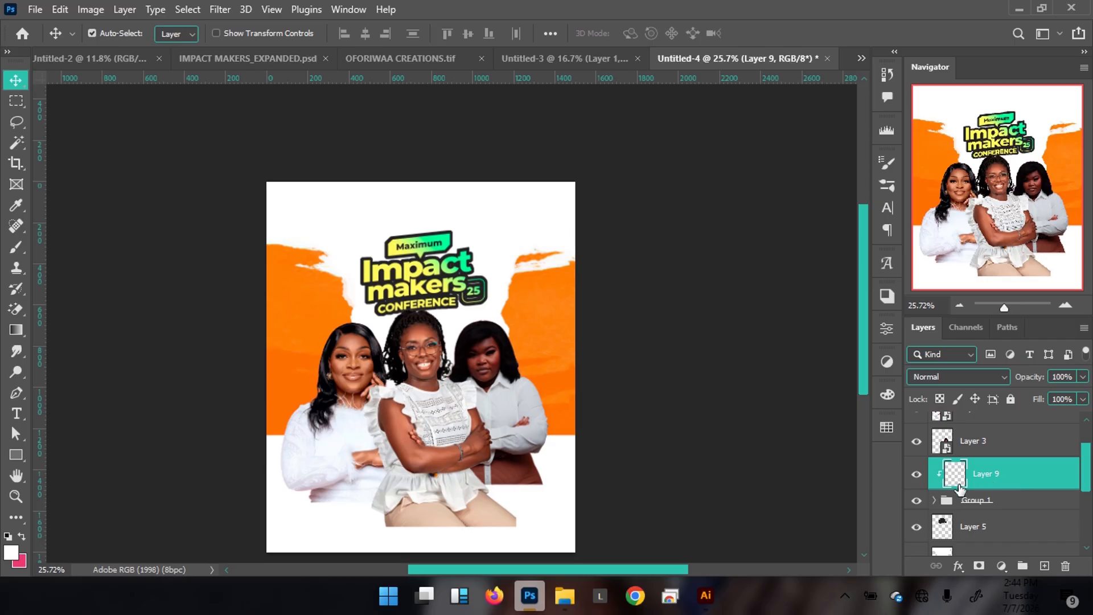
# Step: Pick the Hard Round brush from the General Brushes set for painting on the clipped layer
pyautogui.press('b')
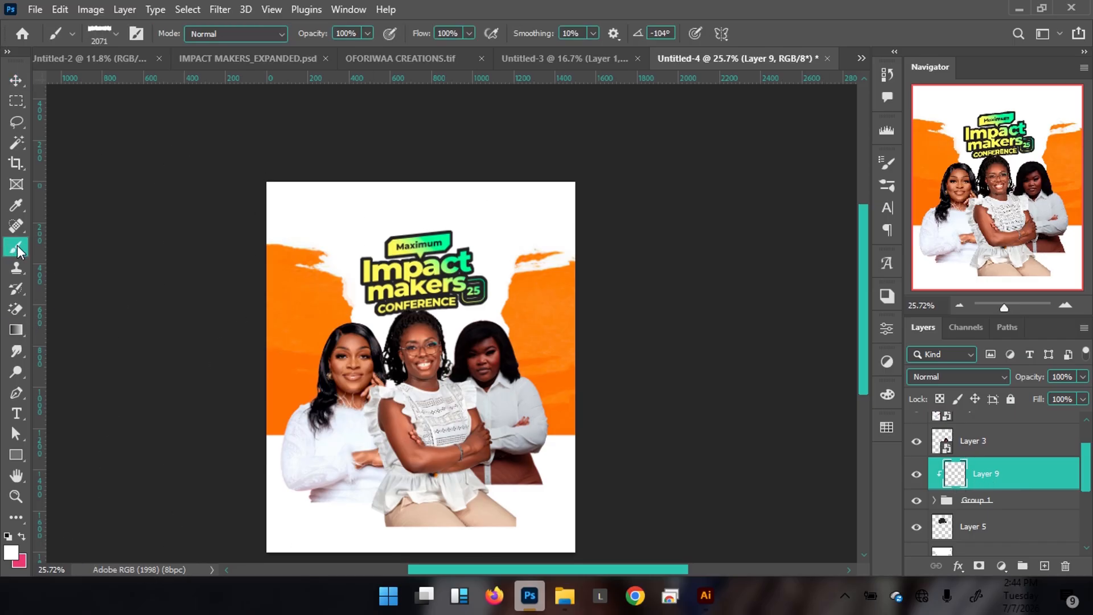
pyautogui.click(116, 35)
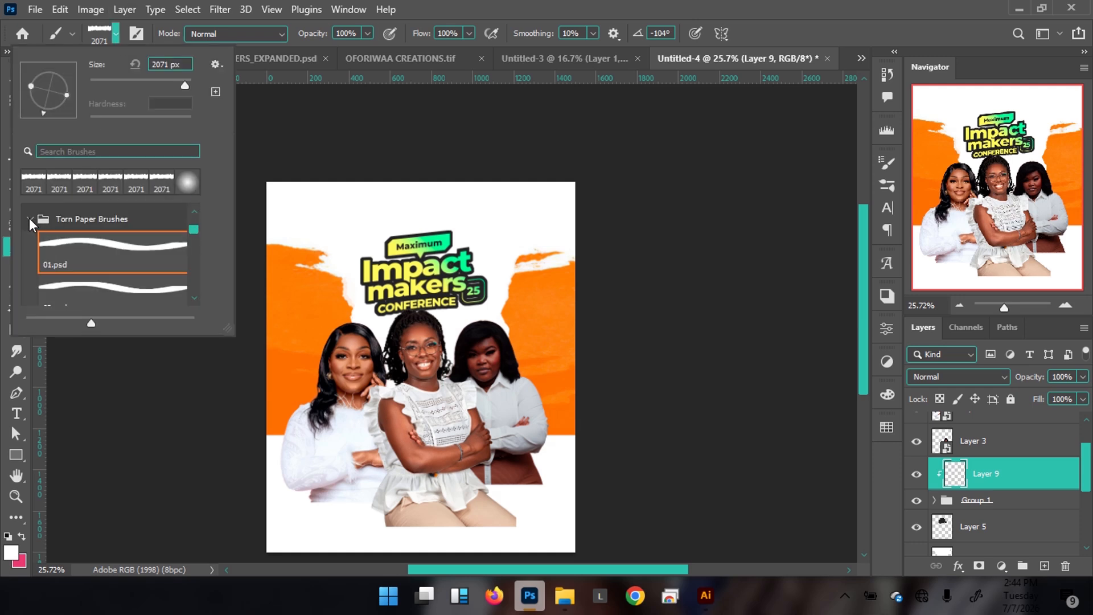
pyautogui.scroll(1, 40, 222)
pyautogui.click(55, 227)
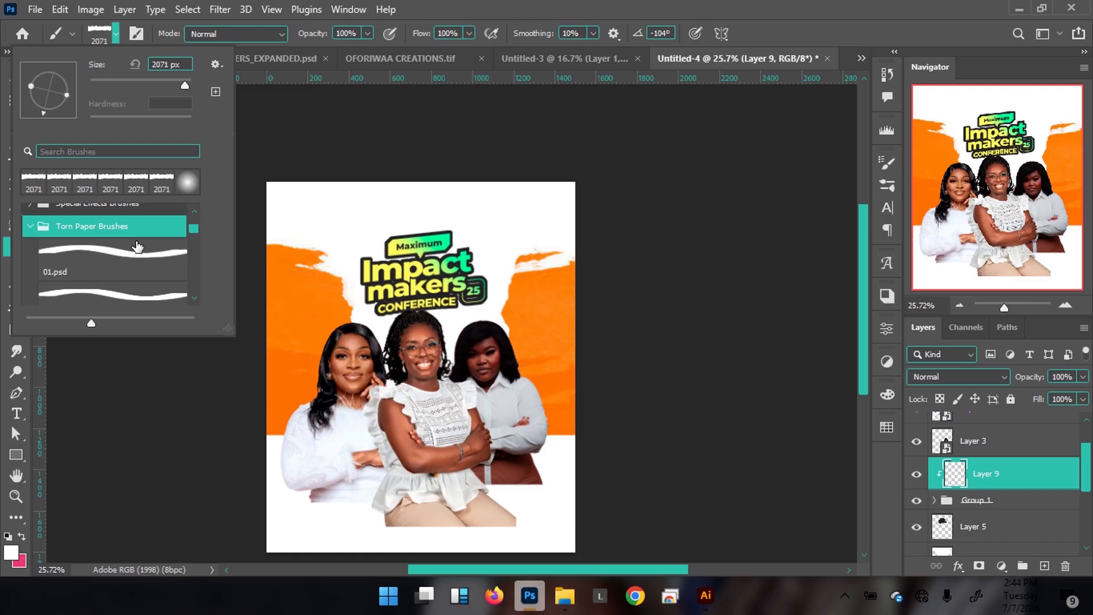
pyautogui.click(30, 227)
pyautogui.scroll(3, 171, 248)
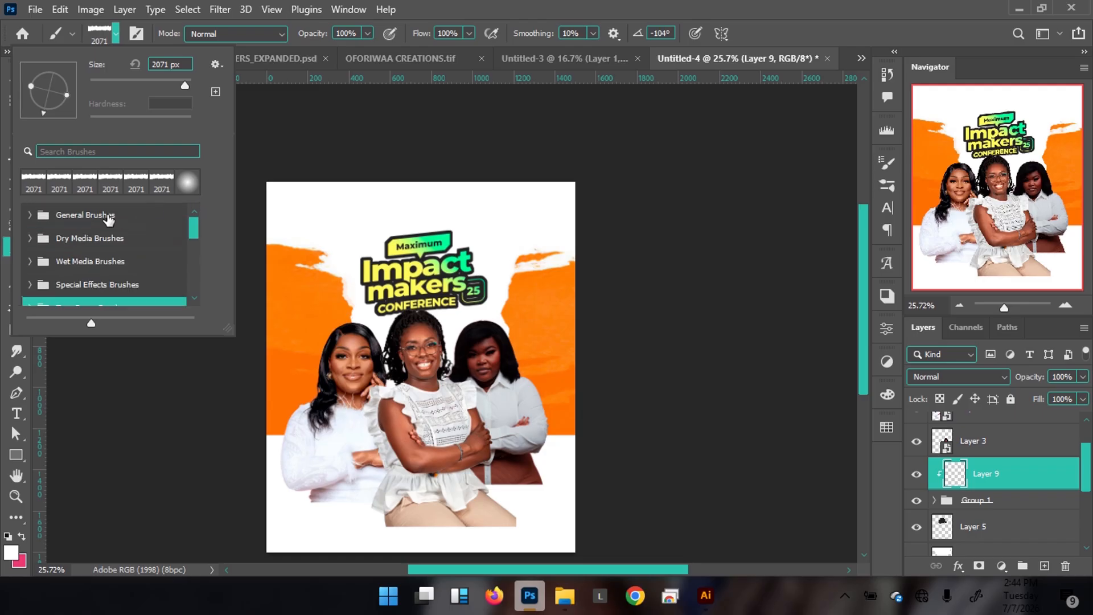
pyautogui.click(30, 217)
pyautogui.click(130, 290)
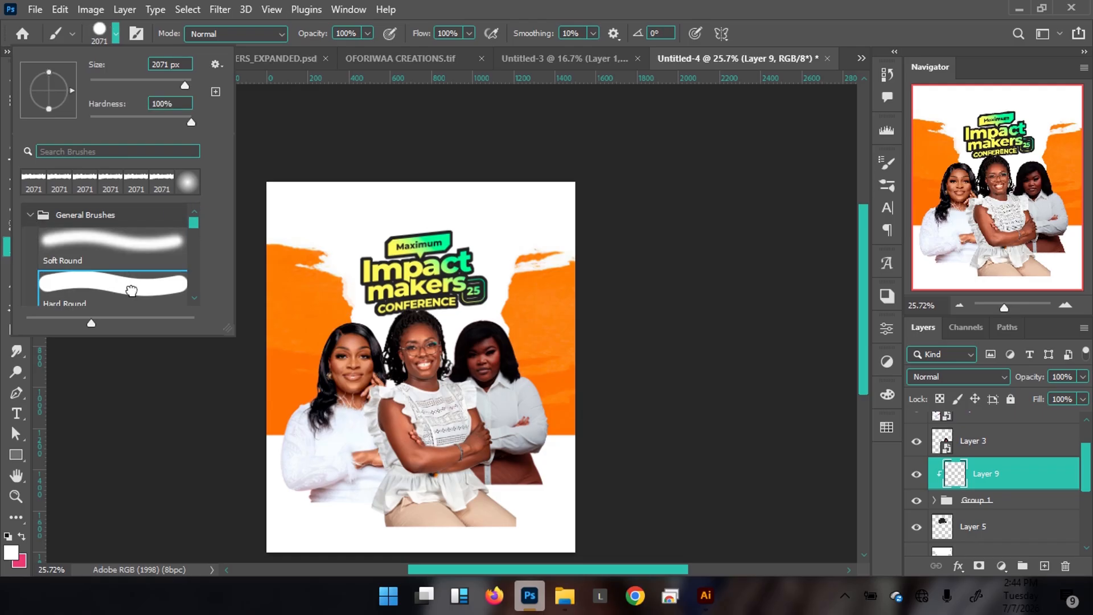
pyautogui.click(491, 16)
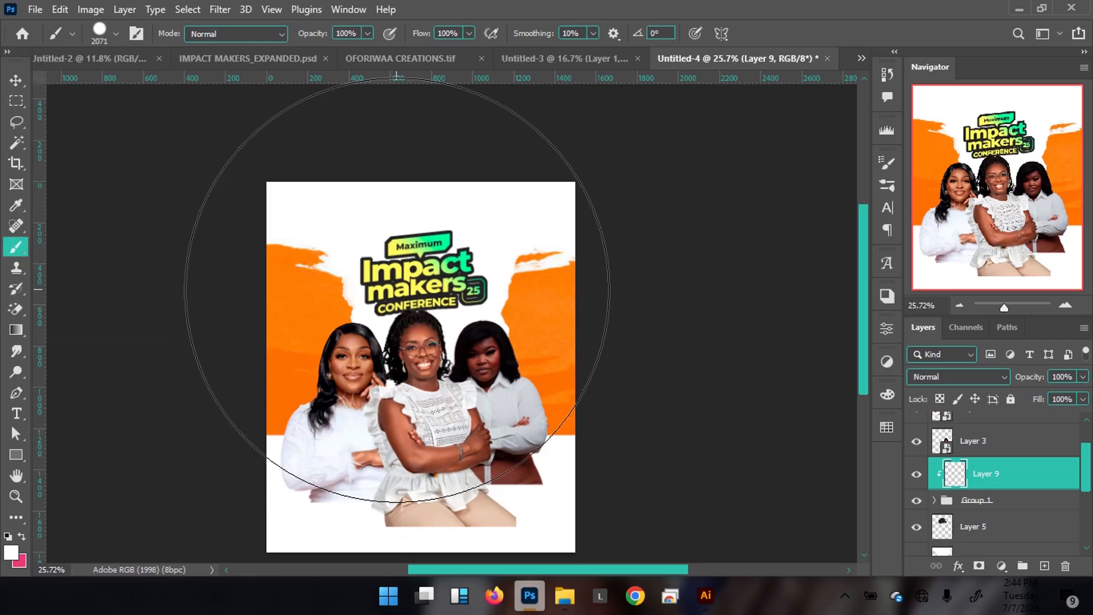
# Step: Reduce the brush size to 800 px and paint a single white dab over the conference title on the clipped layer
pyautogui.press('[')
pyautogui.press('[')
pyautogui.press('[')
pyautogui.press('[')
pyautogui.press('[')
pyautogui.press('[')
pyautogui.press('[')
pyautogui.press('[')
pyautogui.press('[')
pyautogui.press('[')
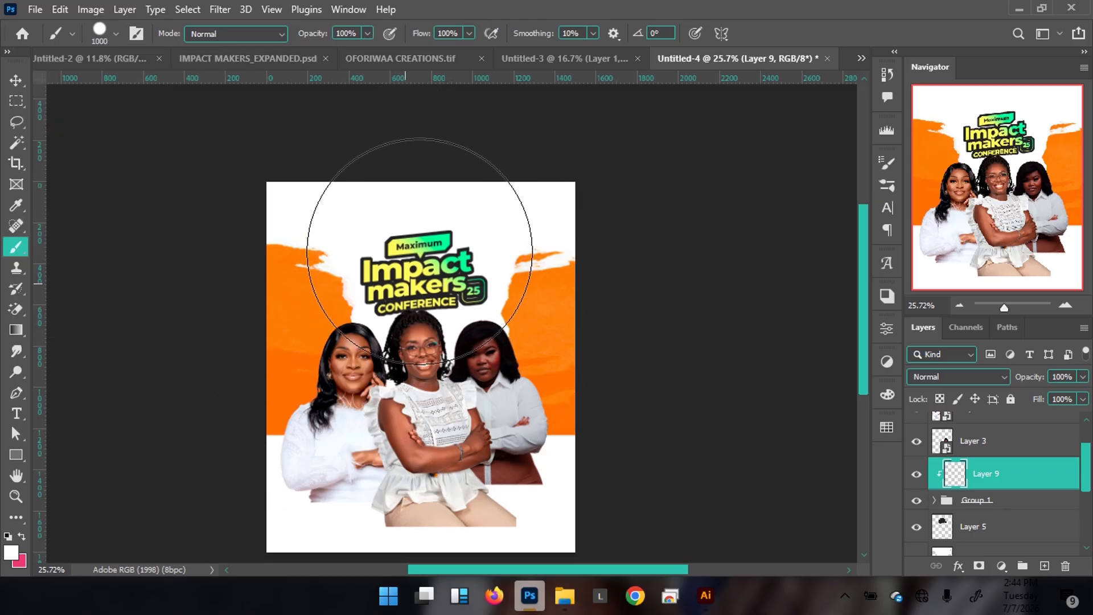
pyautogui.press(']')
pyautogui.press(']')
pyautogui.press(']')
pyautogui.press(']')
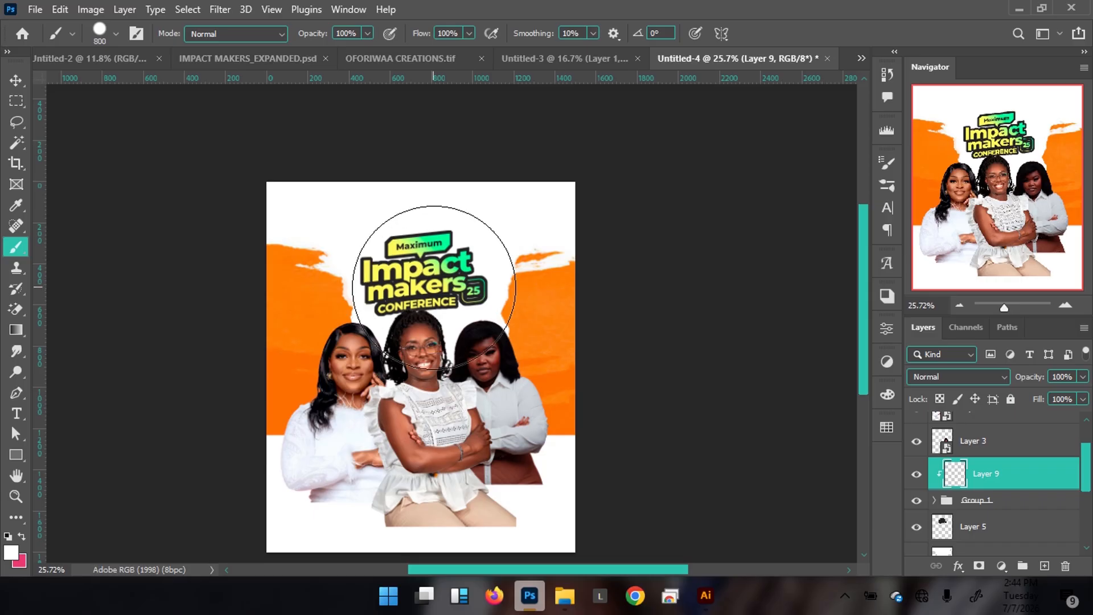
pyautogui.click(433, 287)
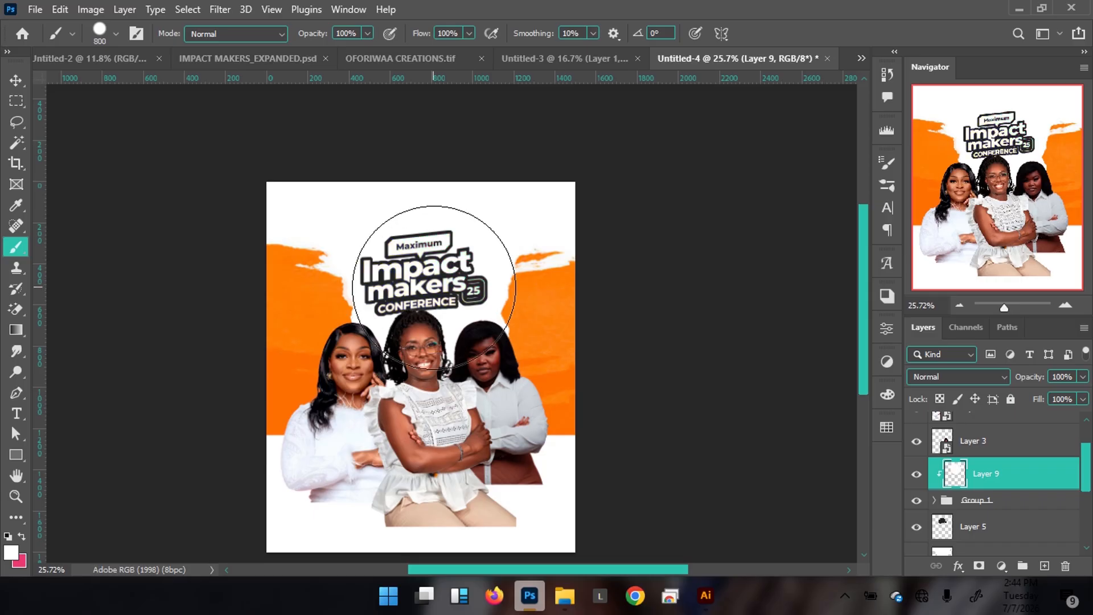
# Step: Move the white dab upward so it covers only the upper part of the title
pyautogui.press('v')
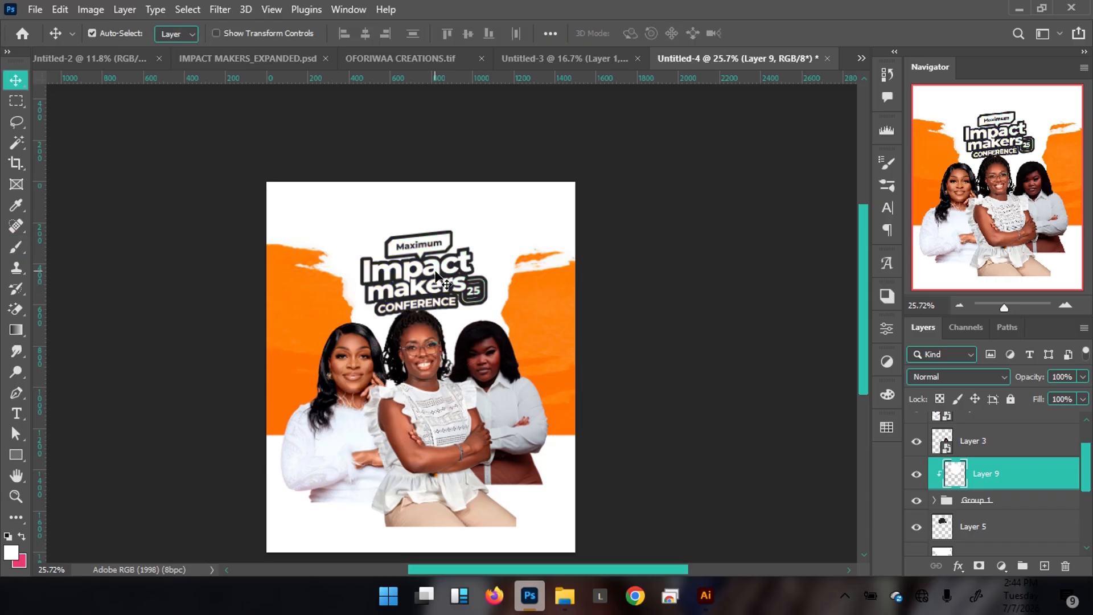
pyautogui.press('ctrl')
pyautogui.moveTo(427, 302); pyautogui.dragTo(419, 214)
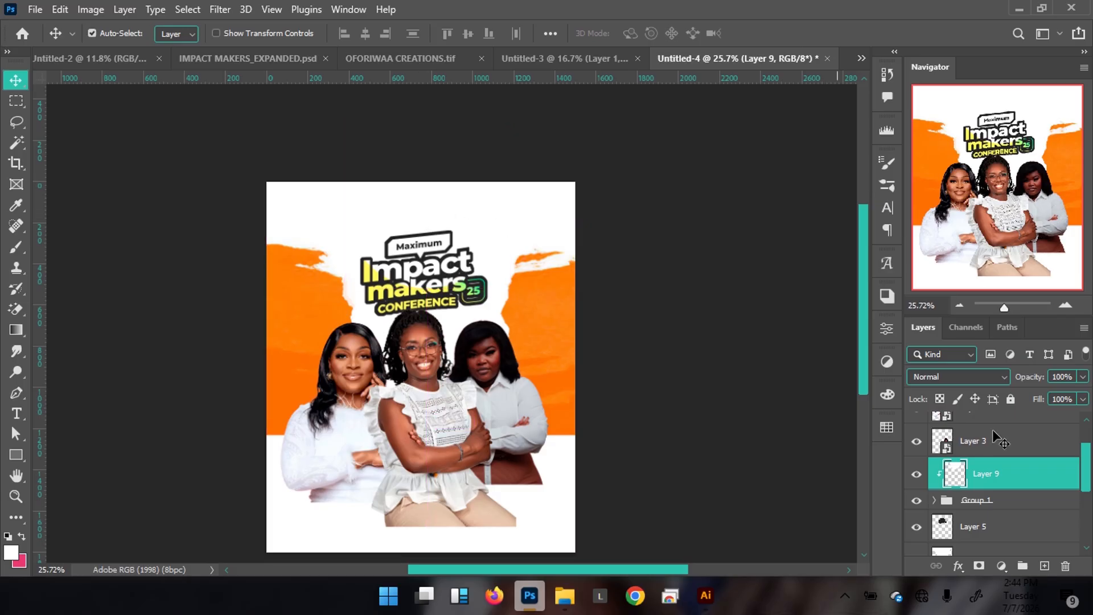
# Step: Add a layer mask to the white dab layer and set up a Soft Round brush at 68% opacity
pyautogui.click(978, 567)
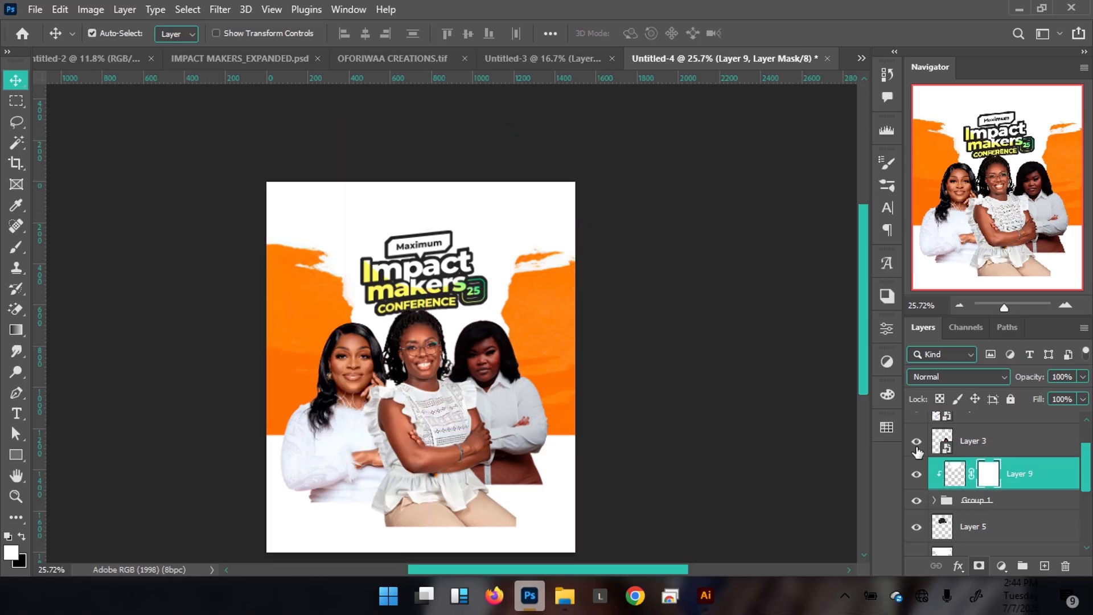
pyautogui.press('b')
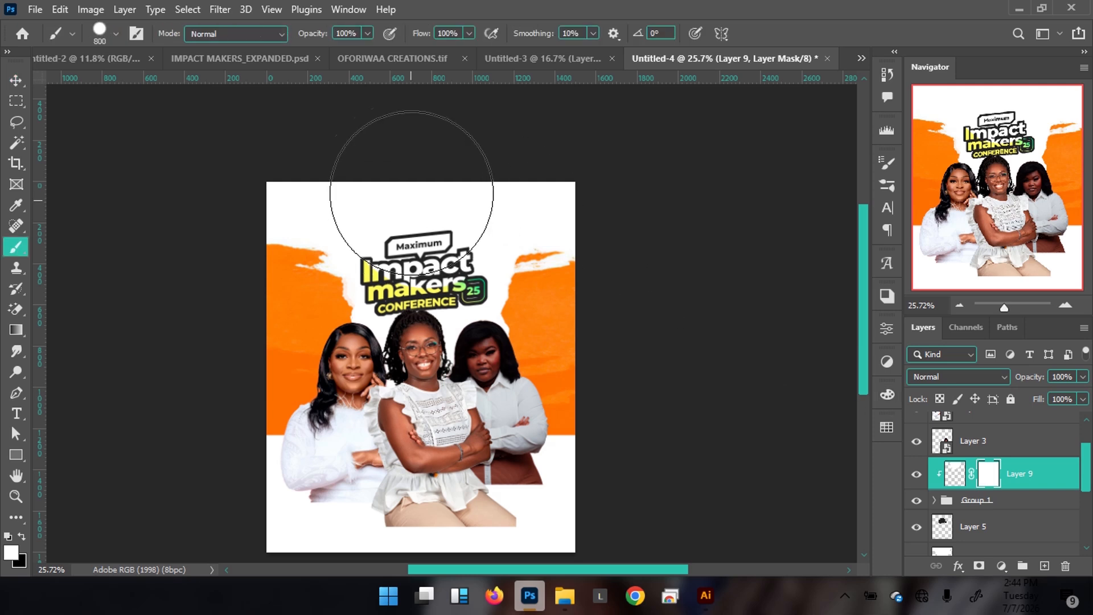
pyautogui.click(114, 32)
pyautogui.click(69, 242)
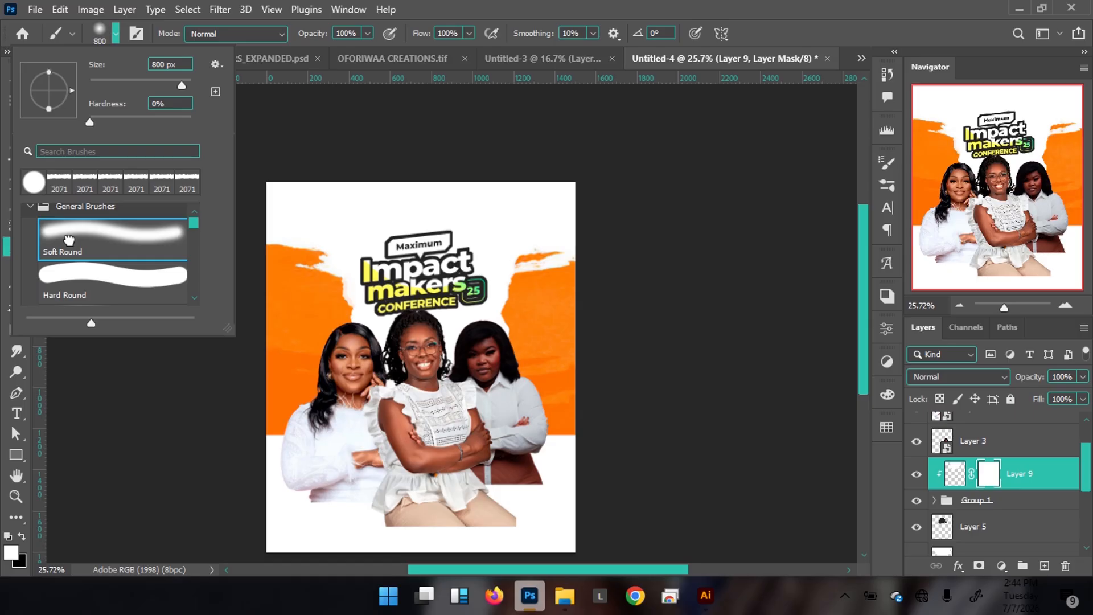
pyautogui.click(369, 33)
pyautogui.click(344, 52)
pyautogui.click(502, 4)
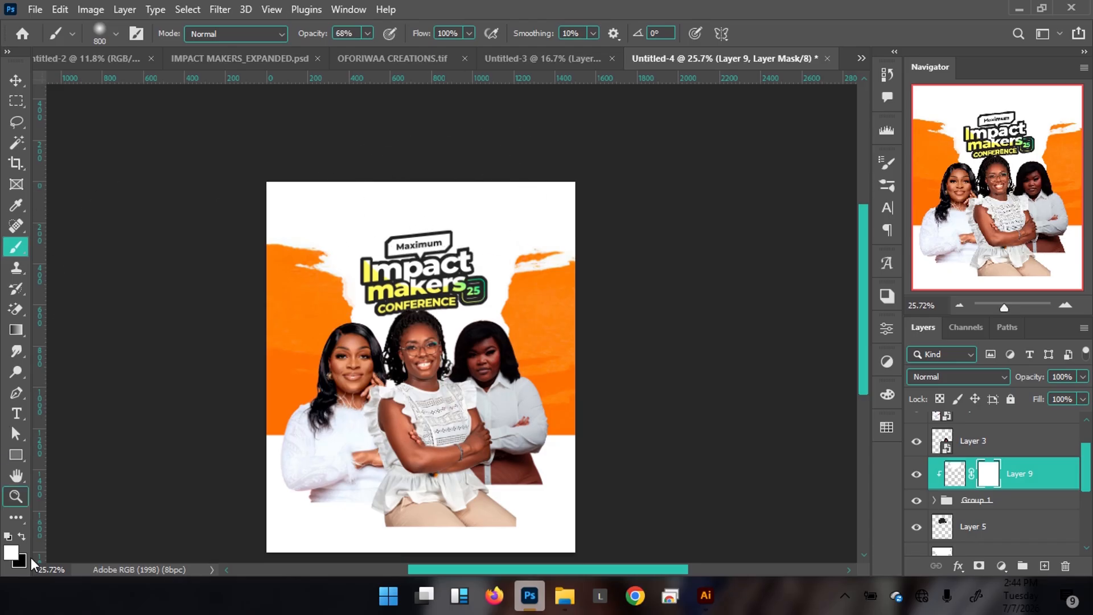
# Step: Fade the upper part of the white dab by painting black on its mask, lowering the brush opacity to 51%
pyautogui.press('x')
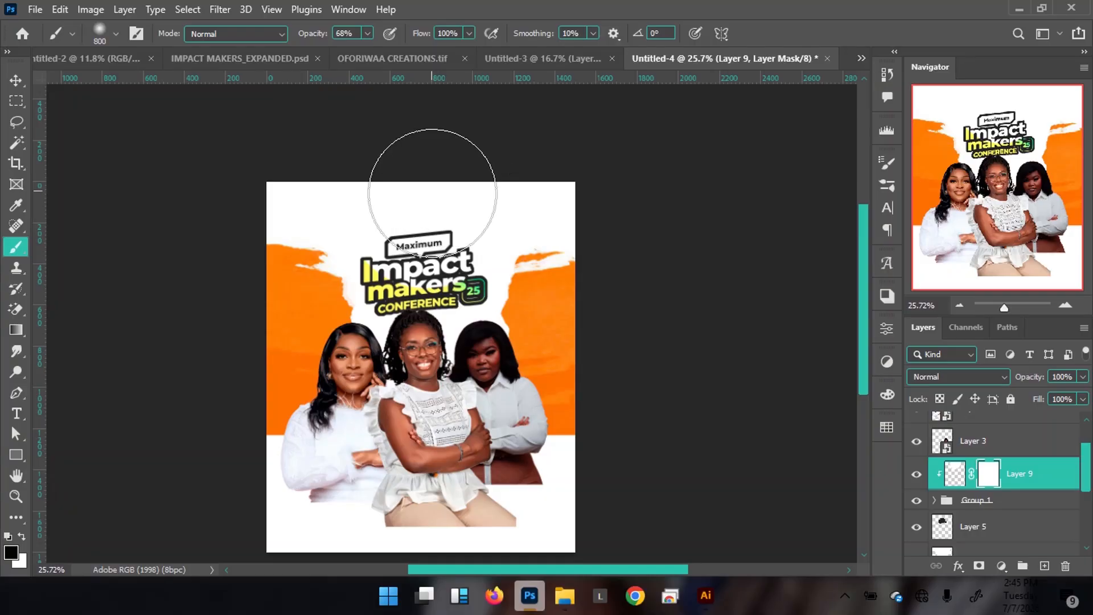
pyautogui.moveTo(450, 203)
pyautogui.mouseDown()
pyautogui.moveTo(400, 183)
pyautogui.moveTo(417, 197)
pyautogui.mouseUp()
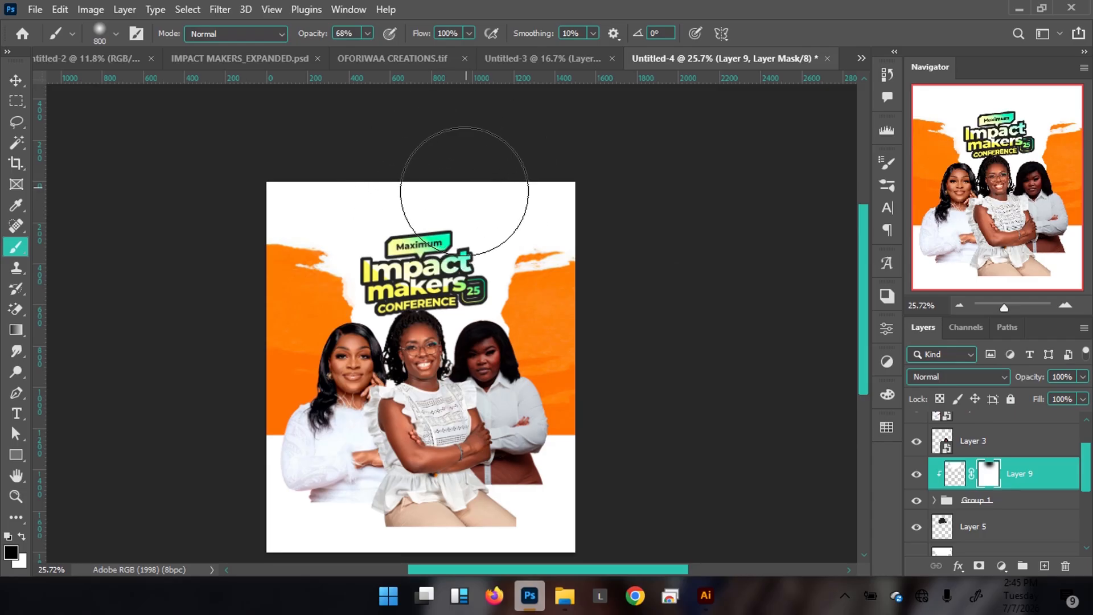
pyautogui.click(367, 33)
pyautogui.moveTo(350, 49); pyautogui.dragTo(354, 54)
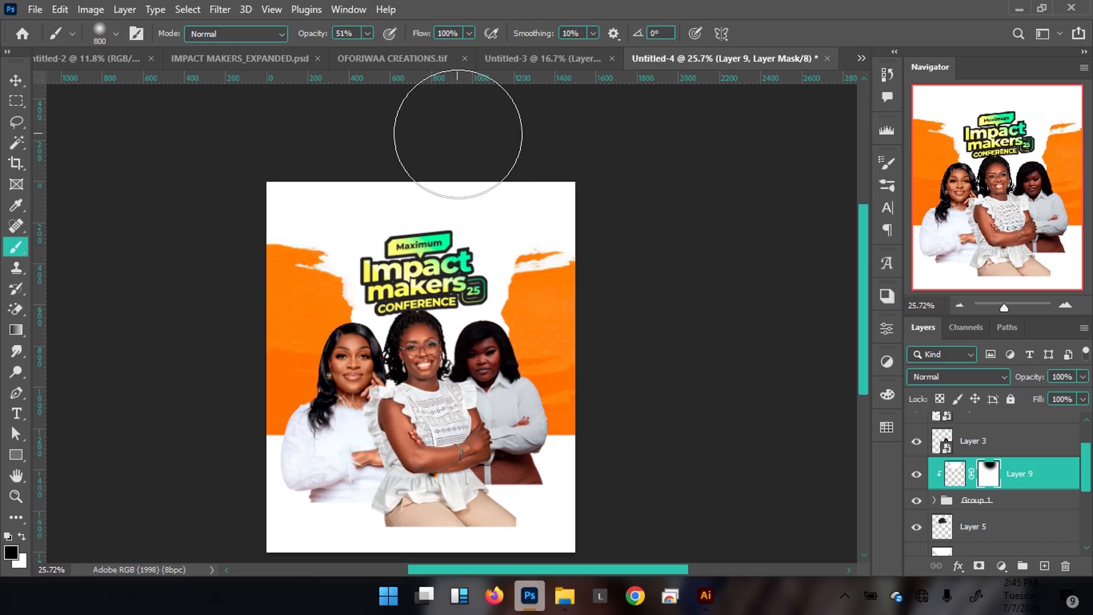
pyautogui.press('v')
pyautogui.press('ctrl')
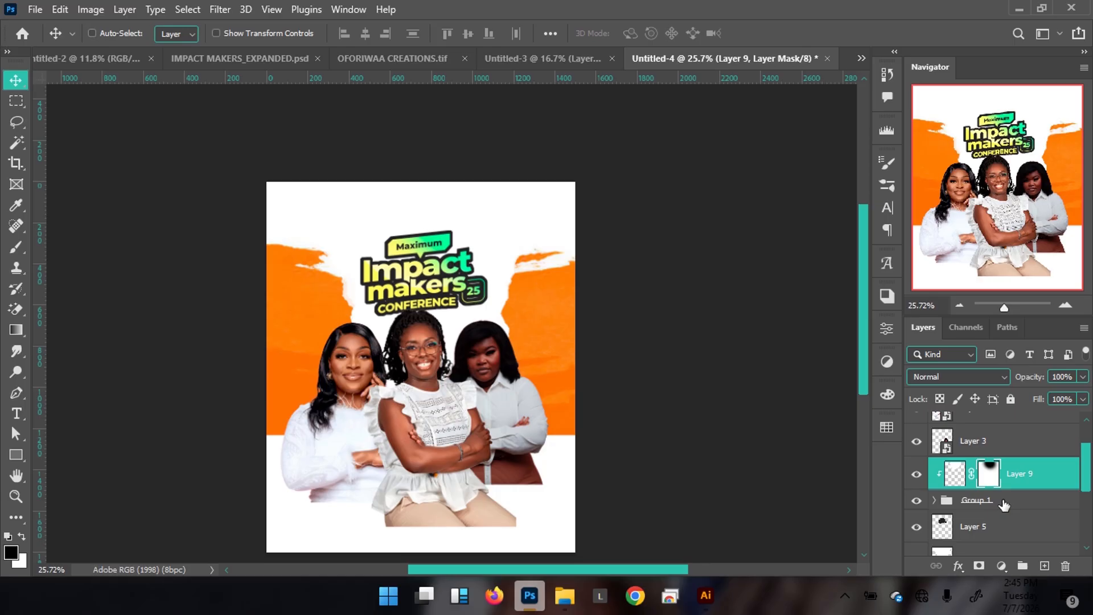
# Step: Select Layer 9, Group 1 and Layer 5 together and scale the title artwork up slightly
pyautogui.click(1029, 481)
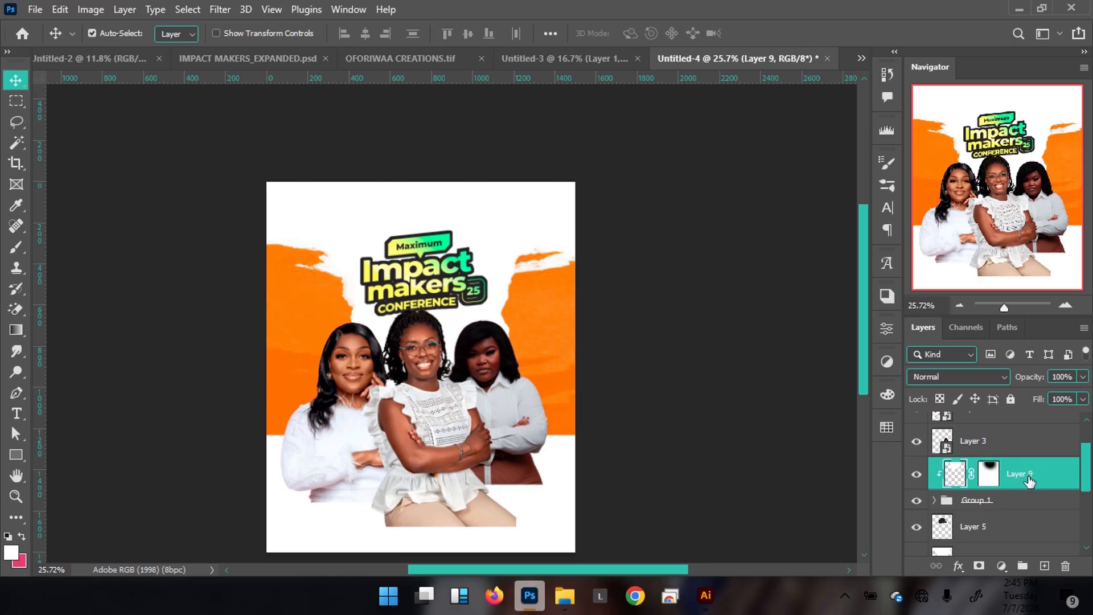
pyautogui.keyDown('ctrl'); pyautogui.click(1003, 506); pyautogui.keyUp('ctrl')
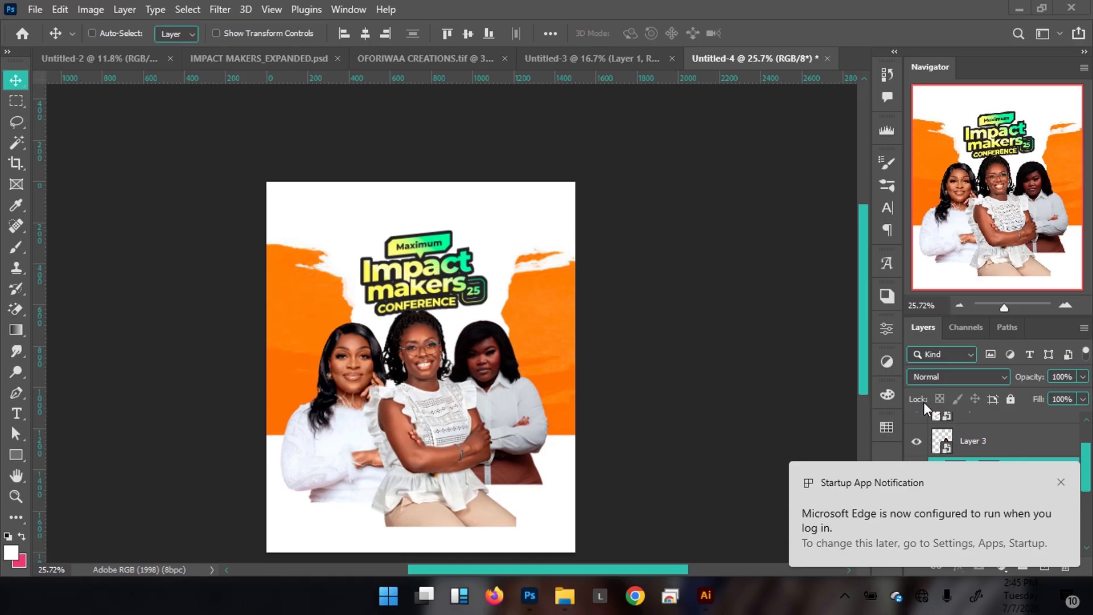
pyautogui.click(1060, 480)
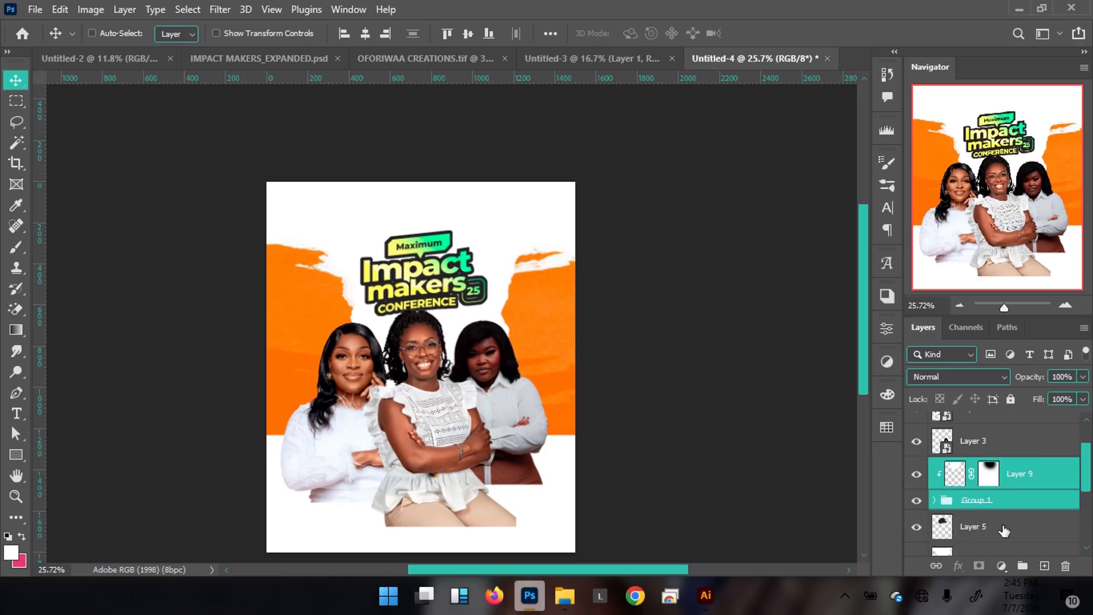
pyautogui.keyDown('shift'); pyautogui.click(1004, 531); pyautogui.keyUp('shift')
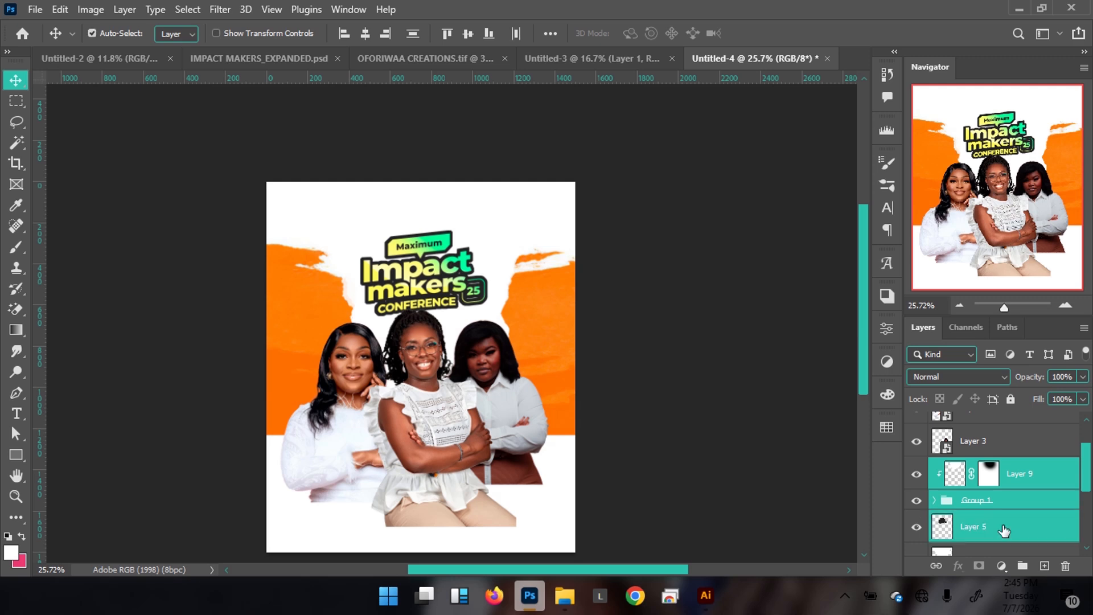
pyautogui.hotkey('ctrl', 't')
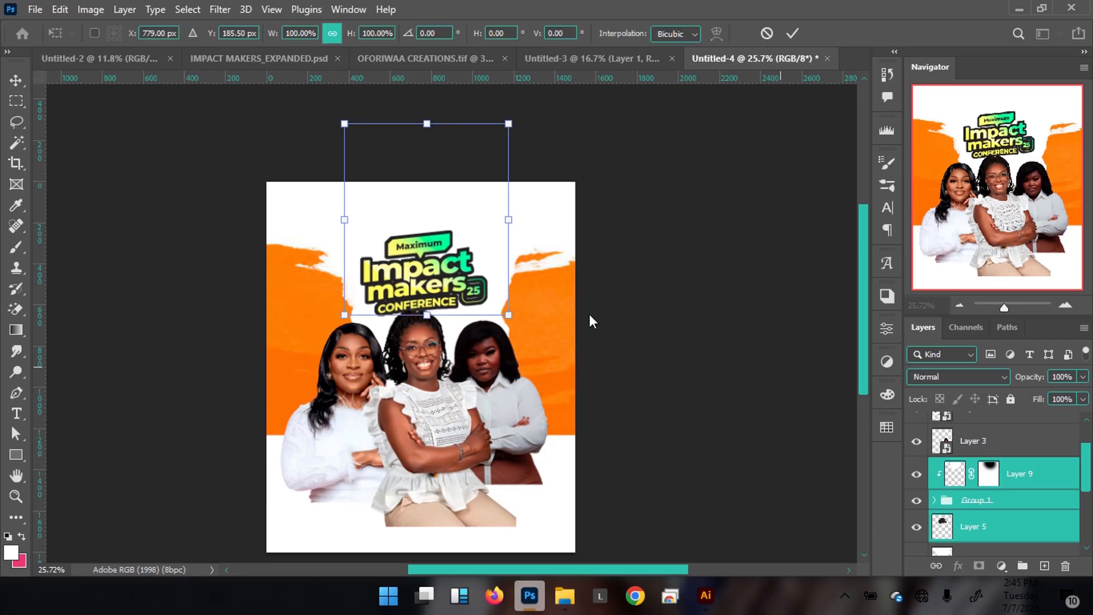
pyautogui.moveTo(508, 317); pyautogui.dragTo(517, 303)
pyautogui.press('Return')
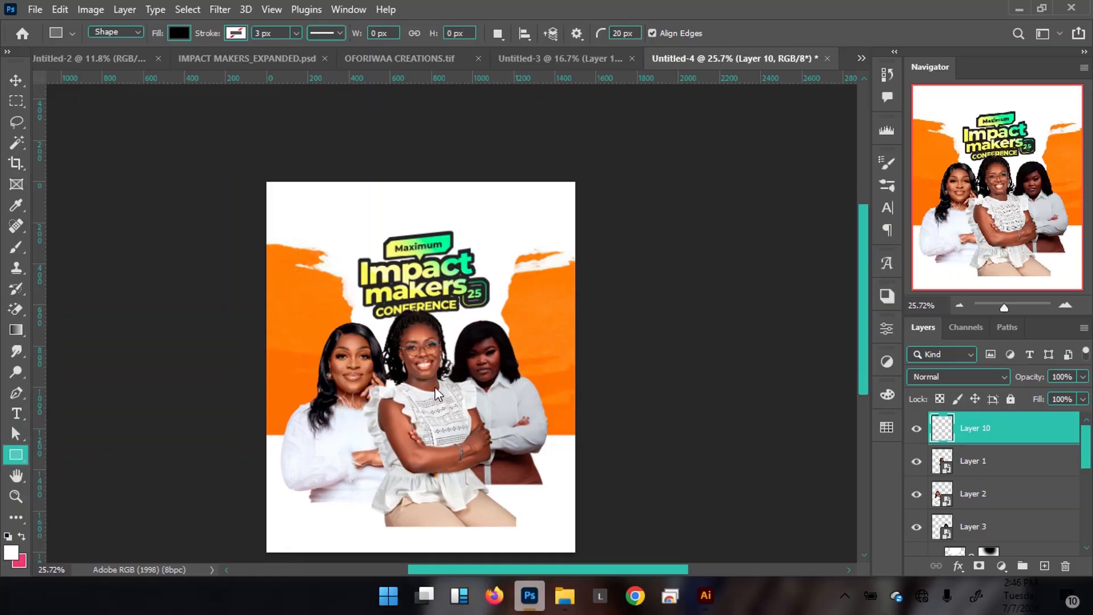
# Step: Draw a white-filled rectangle about 1879 × 470 px across the poster's base and move it up over the lower bodies of the women
pyautogui.click(179, 33)
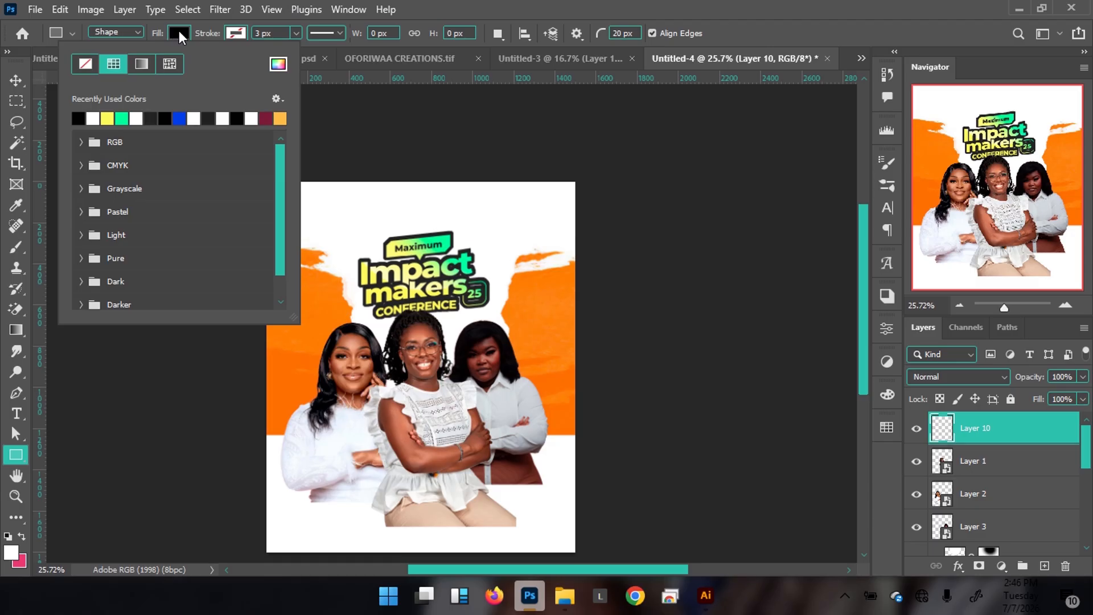
pyautogui.click(94, 117)
pyautogui.click(410, 1)
pyautogui.moveTo(232, 494); pyautogui.dragTo(619, 559)
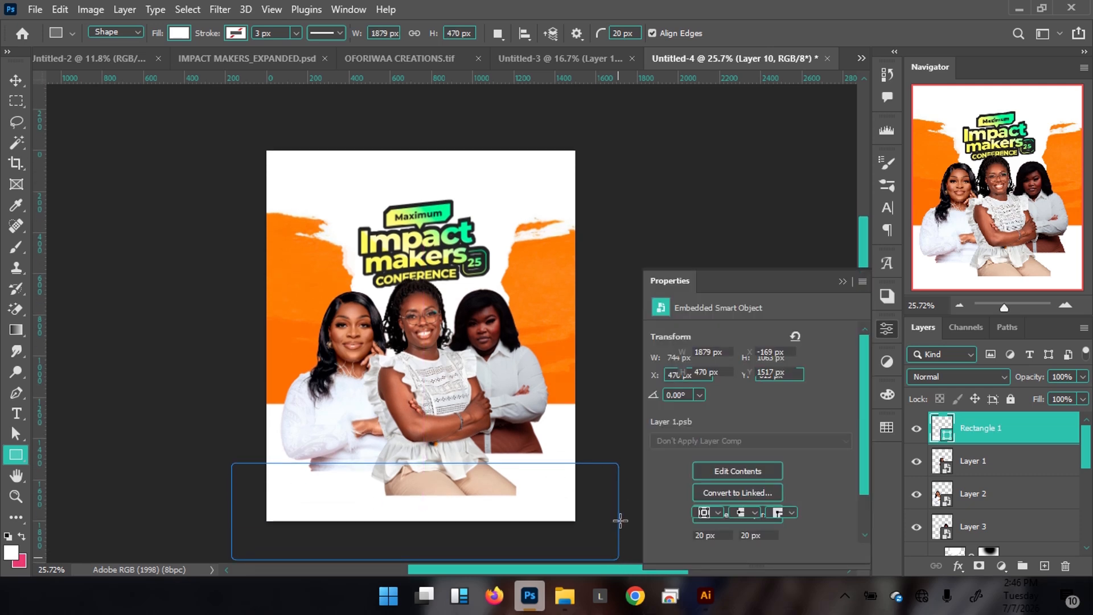
pyautogui.press('v')
pyautogui.moveTo(496, 481); pyautogui.dragTo(470, 481)
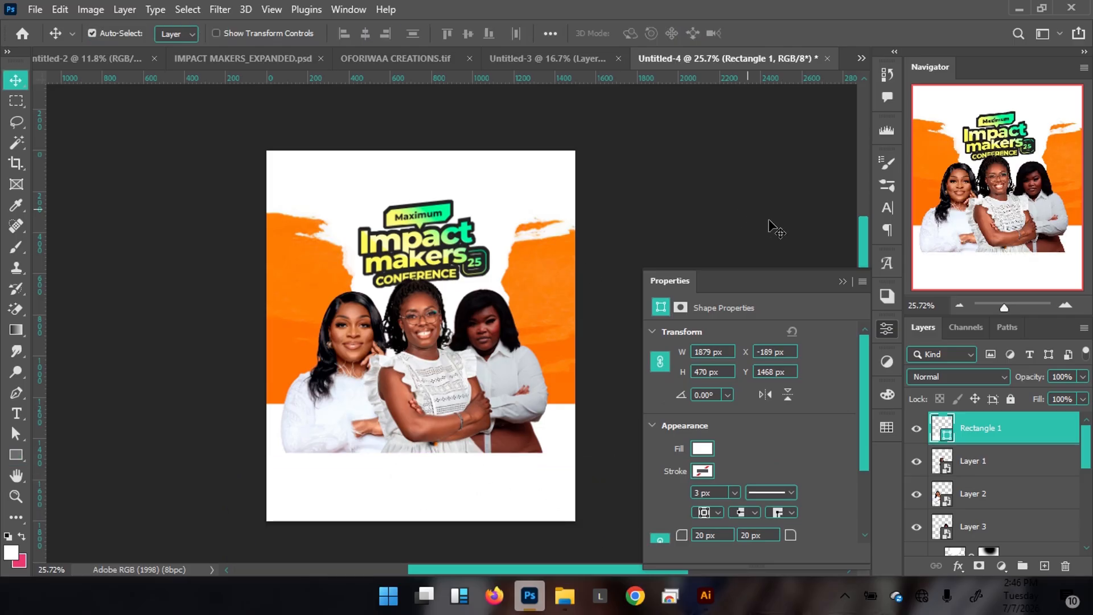
pyautogui.click(842, 281)
# Step: Compare the layout with the finished poster in IMPACT MAKERS_EXPANDED.psd and return to the Untitled-4 document
pyautogui.click(215, 60)
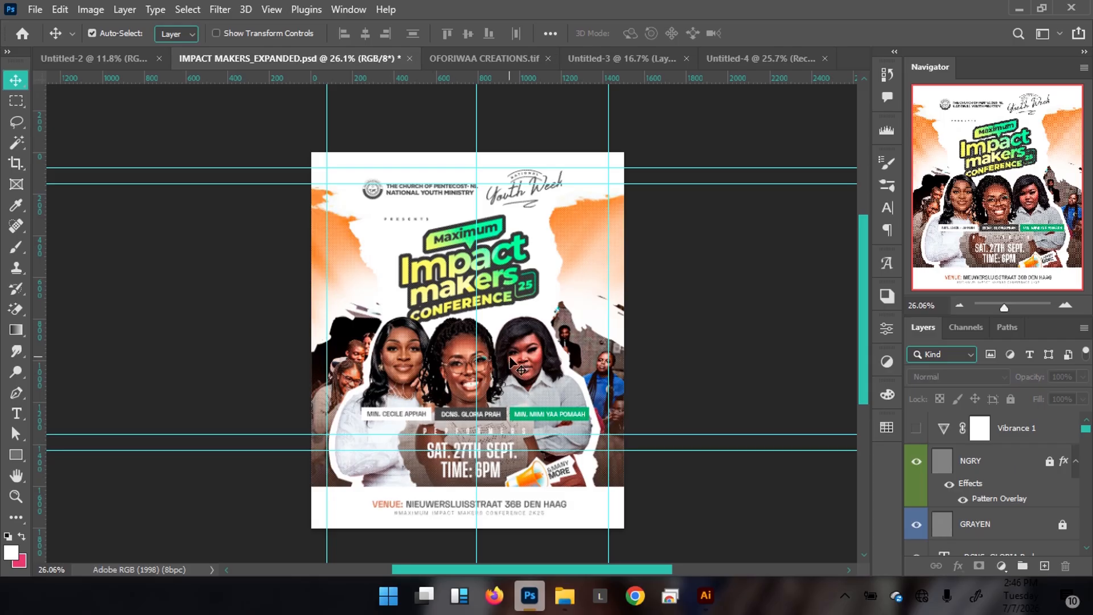
pyautogui.click(747, 59)
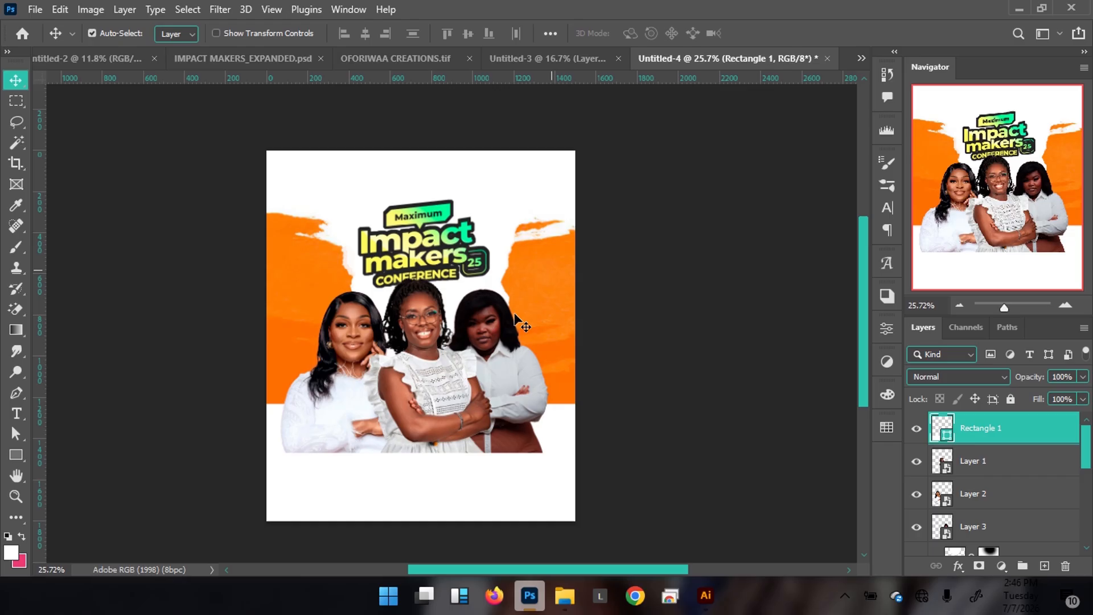
# Step: Select the three women's layers, Layer 1, Layer 2 and Layer 3, and nudge them down slightly below the title
pyautogui.click(339, 376)
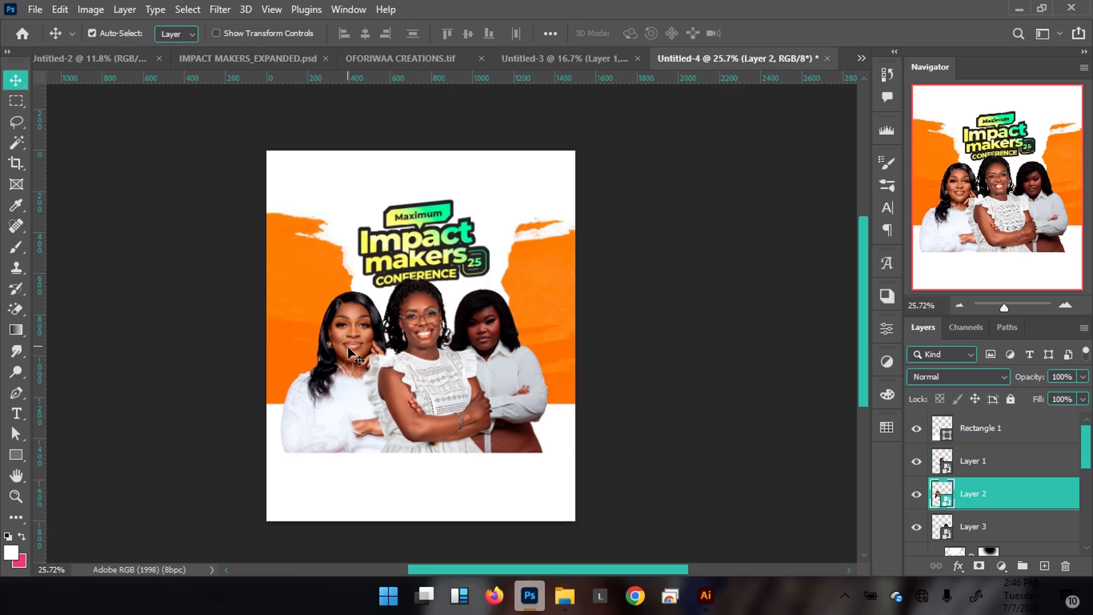
pyautogui.keyDown('shift'); pyautogui.click(416, 323); pyautogui.keyUp('shift')
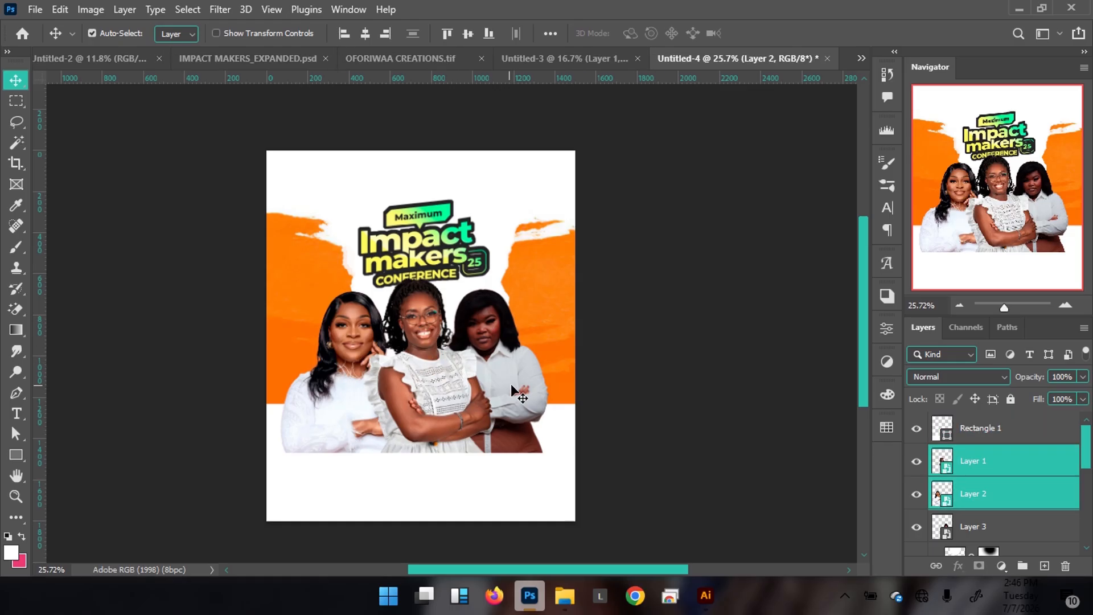
pyautogui.keyDown('shift'); pyautogui.click(493, 326); pyautogui.keyUp('shift')
pyautogui.hotkey('shift', 'Down')
pyautogui.hotkey('shift', 'Down')
pyautogui.hotkey('shift', 'Down')
pyautogui.hotkey('shift', 'Down')
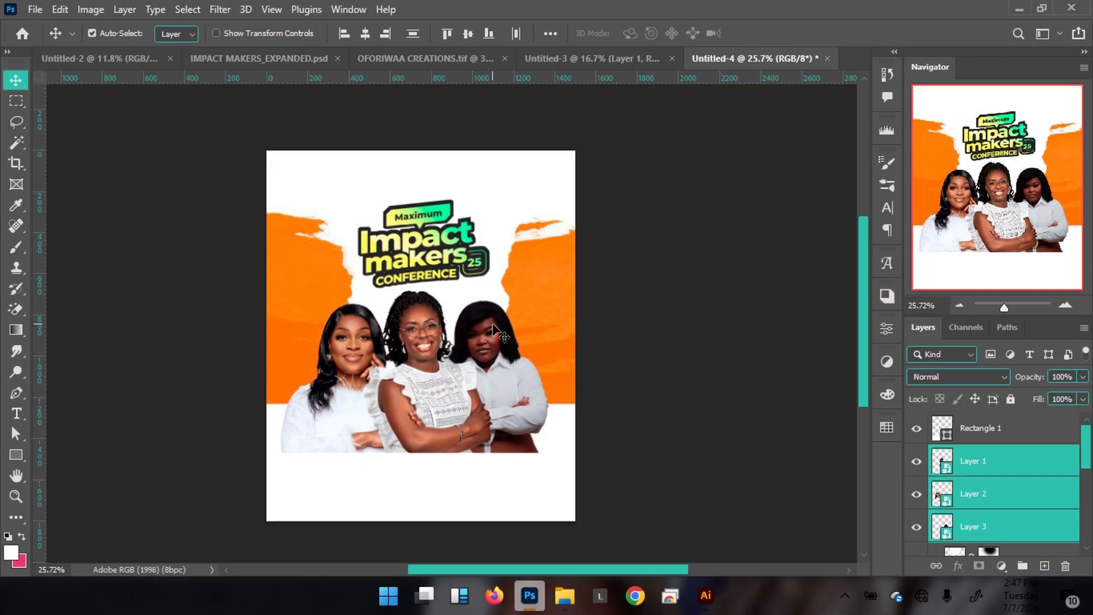
# Step: Duplicate the orange Layer 7, move the copy slightly lower on the poster, and place it beneath Layer 7 in the stacking order
pyautogui.click(534, 305)
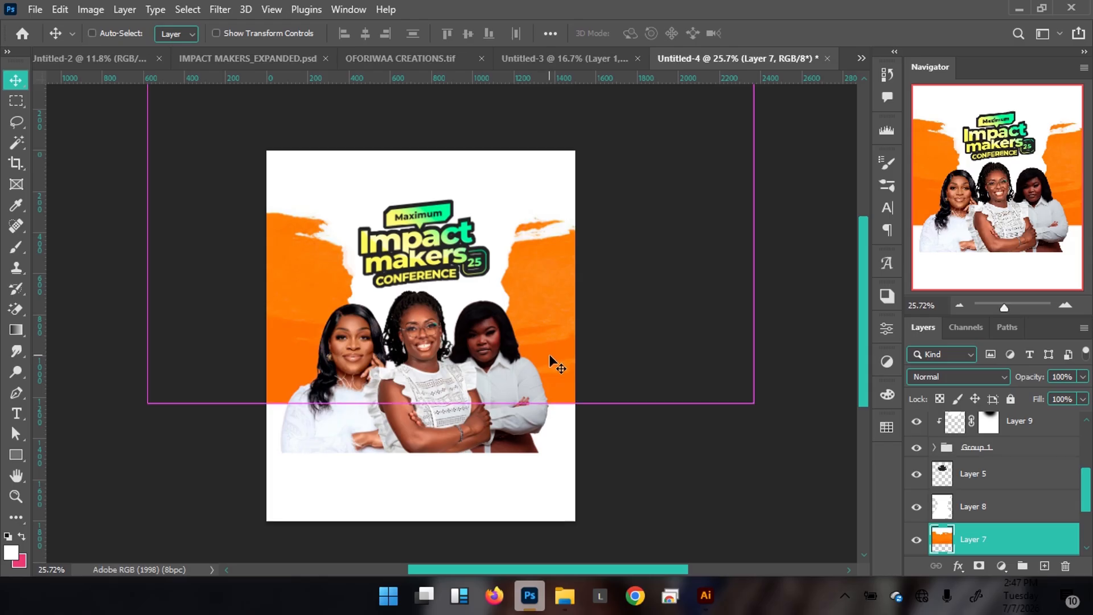
pyautogui.hotkey('ctrl', 'j')
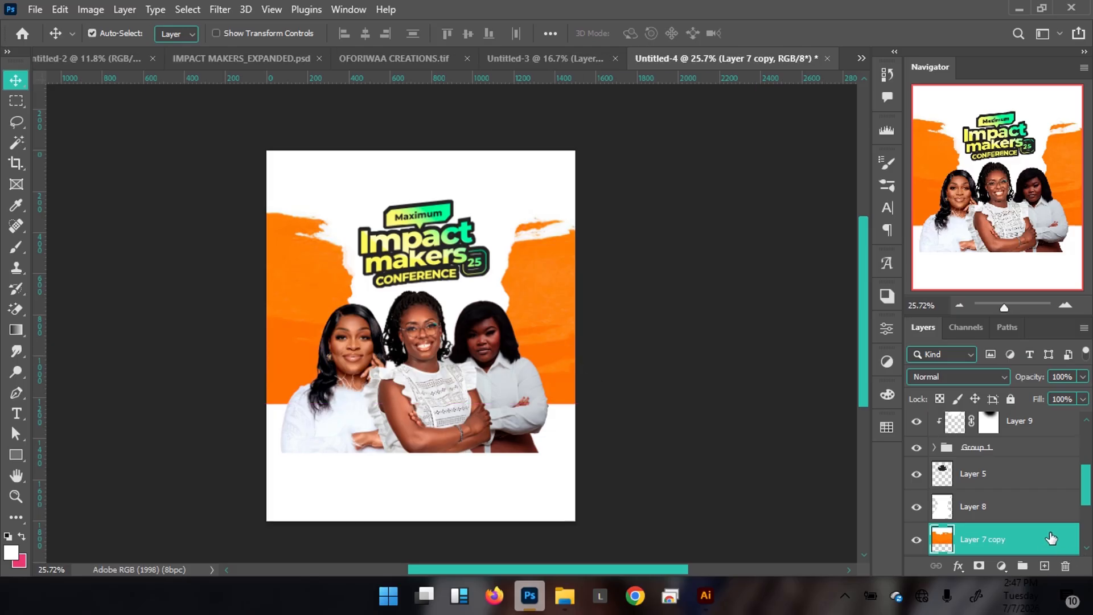
pyautogui.moveTo(539, 339); pyautogui.dragTo(541, 370)
pyautogui.moveTo(1084, 470); pyautogui.dragTo(1085, 509)
pyautogui.moveTo(1000, 464); pyautogui.dragTo(1003, 506)
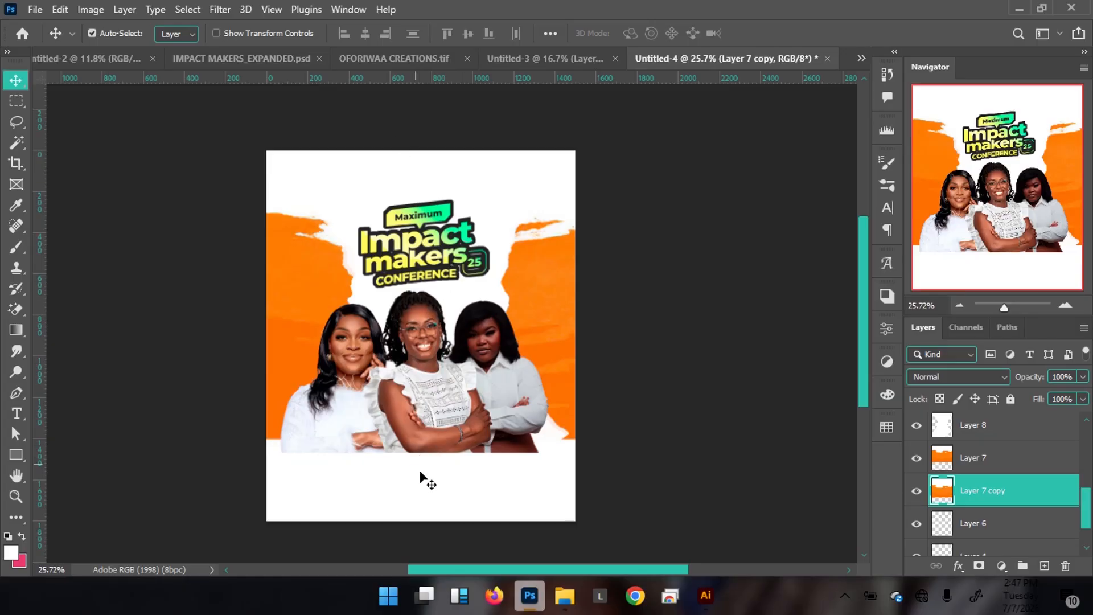
# Step: Add a new empty layer above Layer 1 and choose the Basics foreground-to-transparent preset for the Gradient tool
pyautogui.click(421, 382)
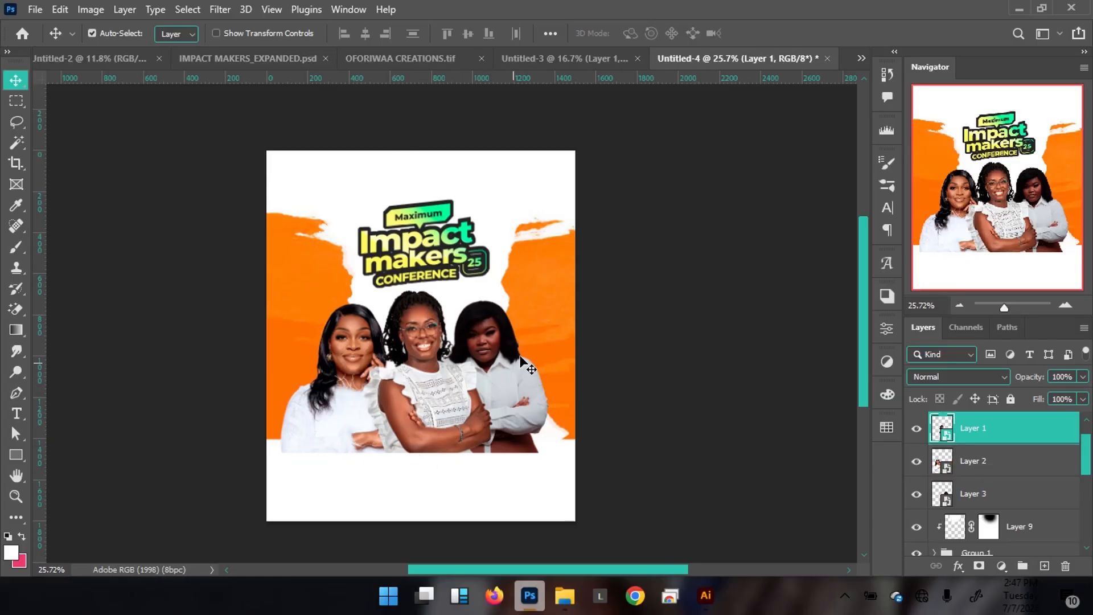
pyautogui.click(1043, 566)
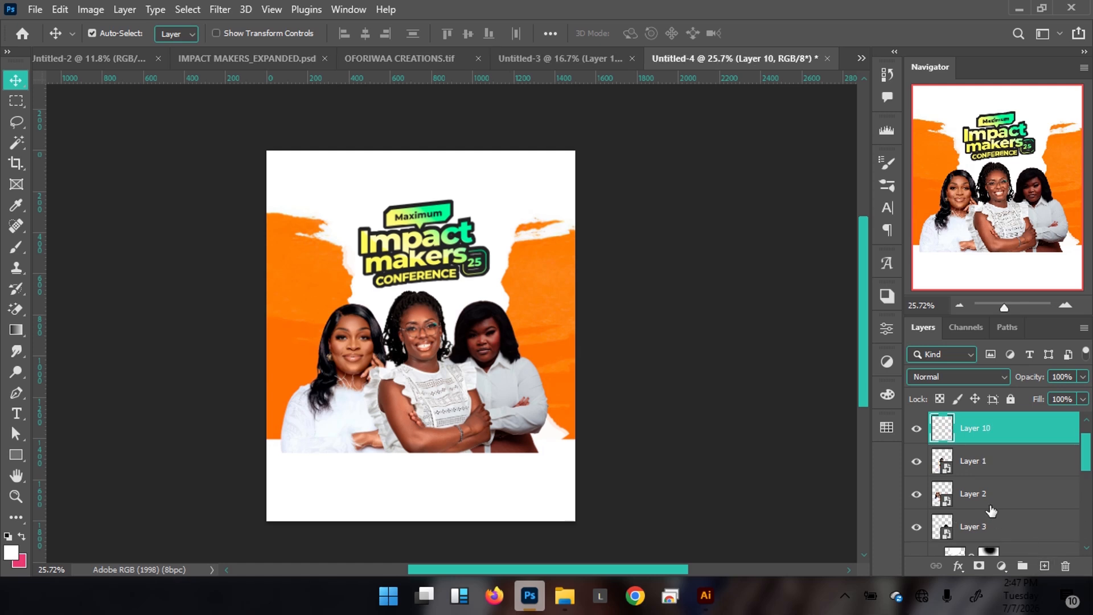
pyautogui.press('g')
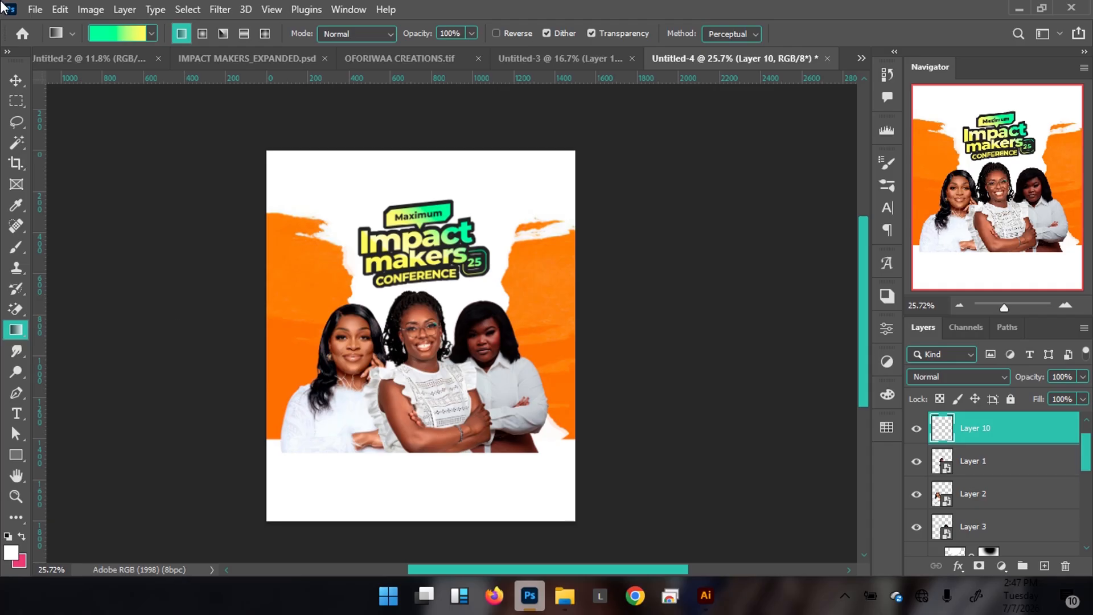
pyautogui.click(152, 33)
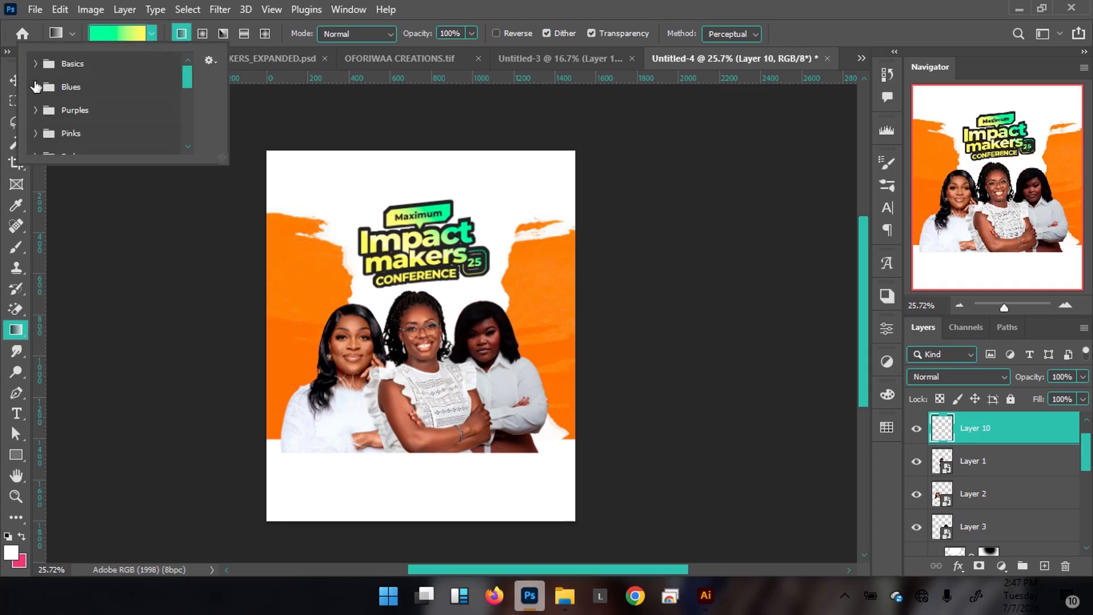
pyautogui.click(35, 63)
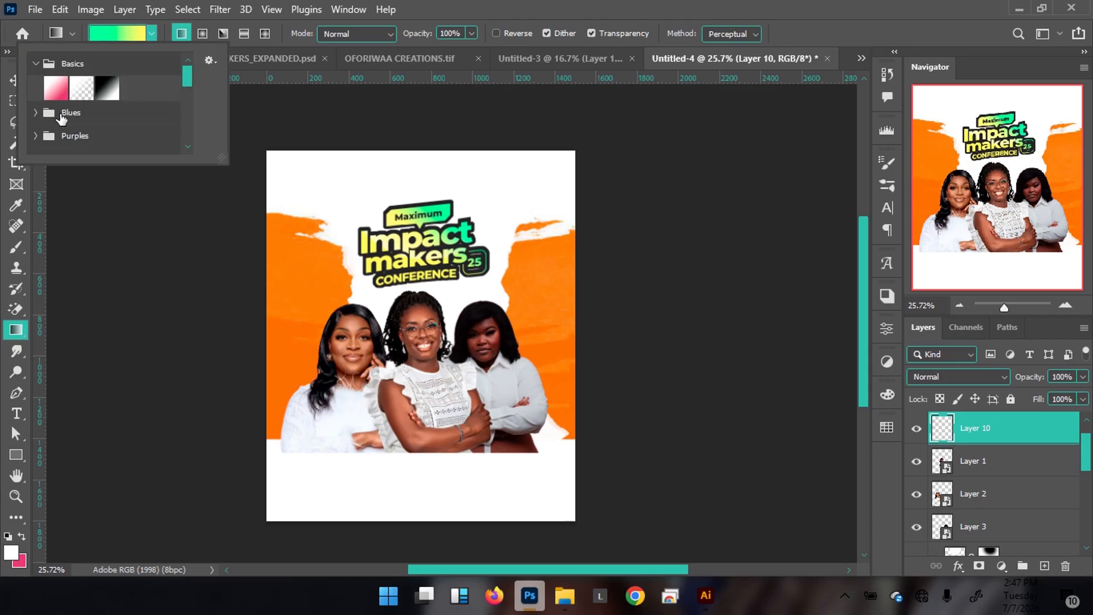
pyautogui.click(82, 88)
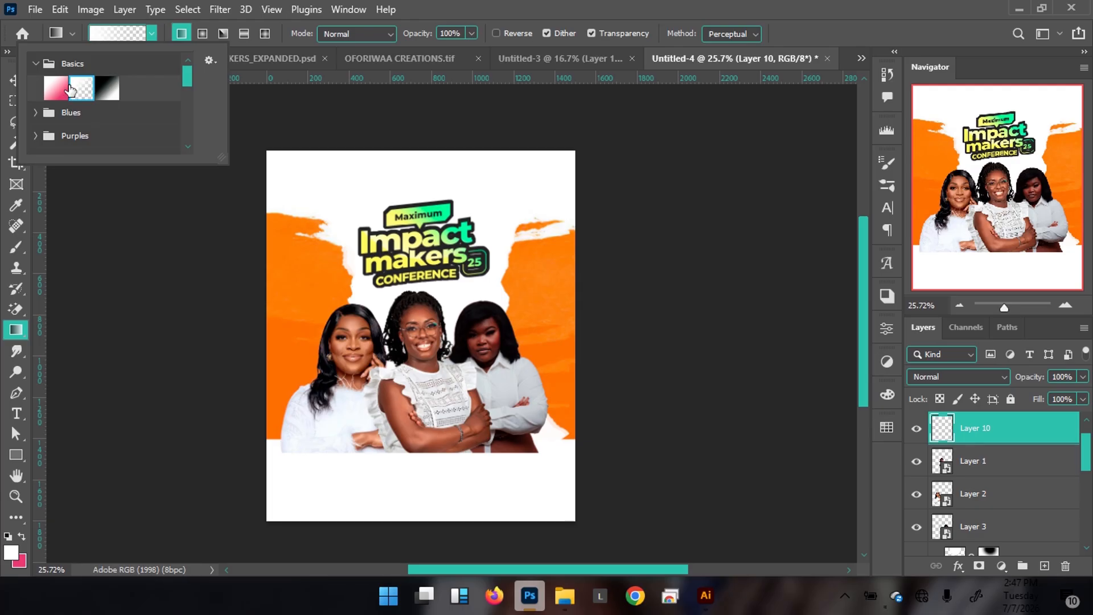
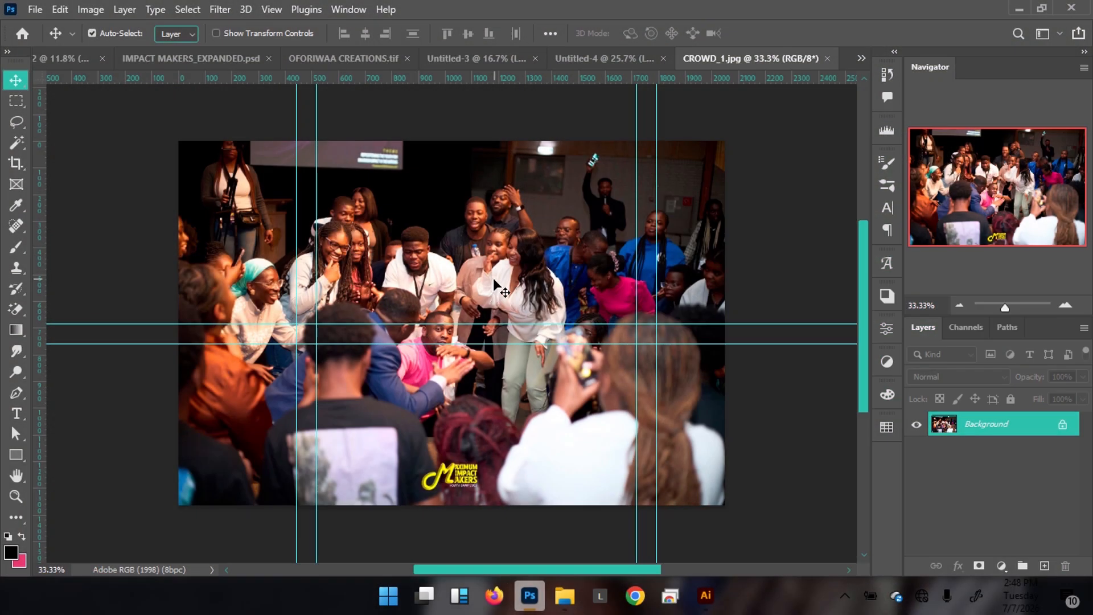
# Step: Bring the CROWD_1.jpg photo into the Untitled-4 document and position it behind the women, within the orange brushed area
pyautogui.moveTo(493, 278); pyautogui.dragTo(609, 57)
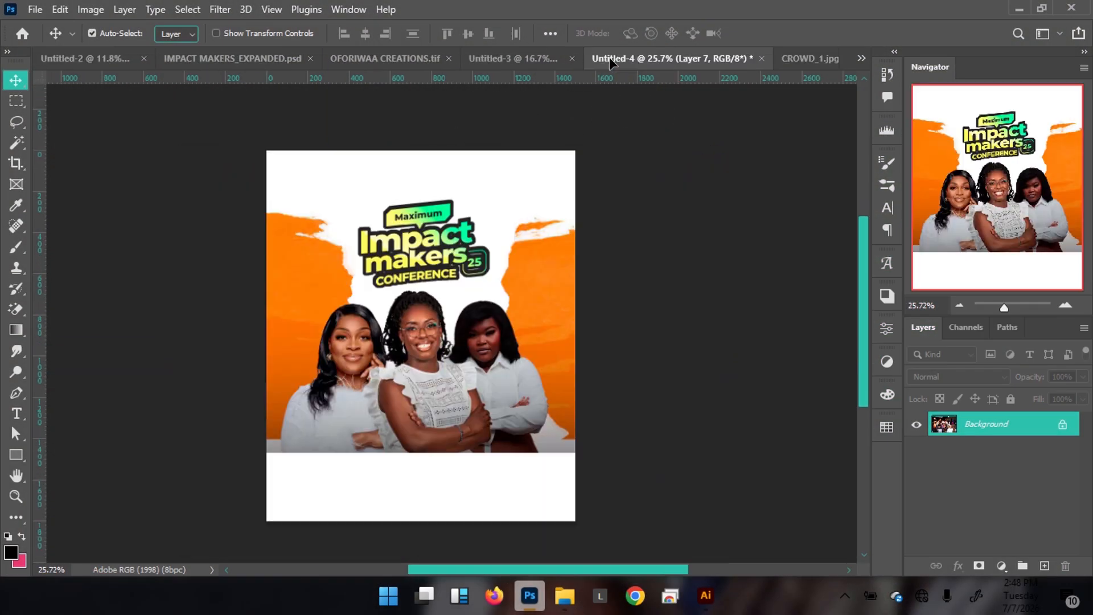
pyautogui.moveTo(448, 404); pyautogui.dragTo(422, 398)
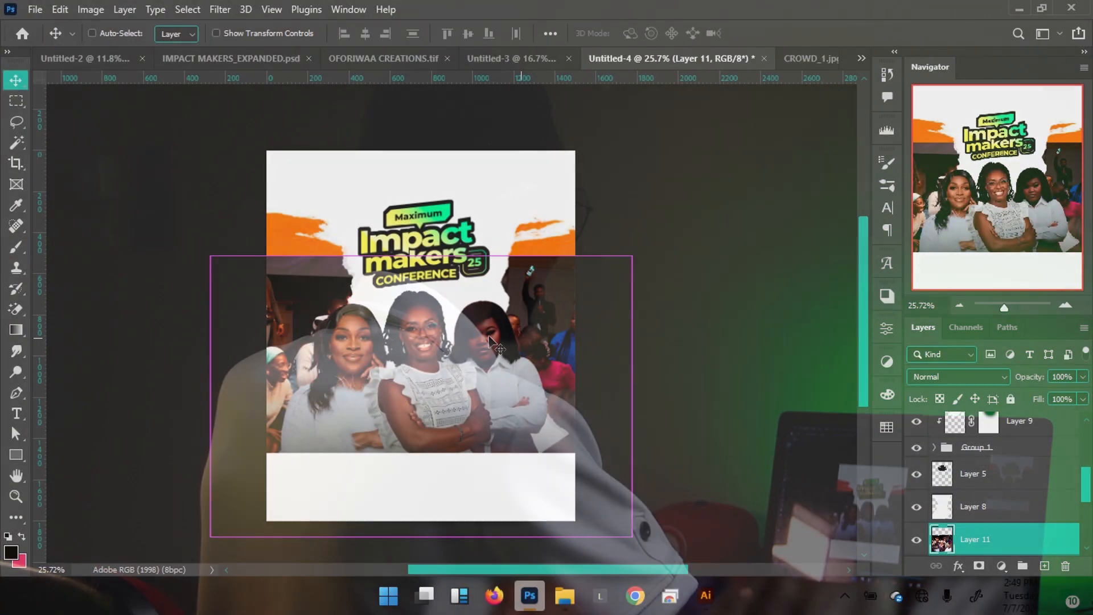
pyautogui.moveTo(523, 343); pyautogui.dragTo(462, 297)
# Step: Convert the crowd photo's Layer 11 to a Smart Object
pyautogui.hotkey('ctrl', 't')
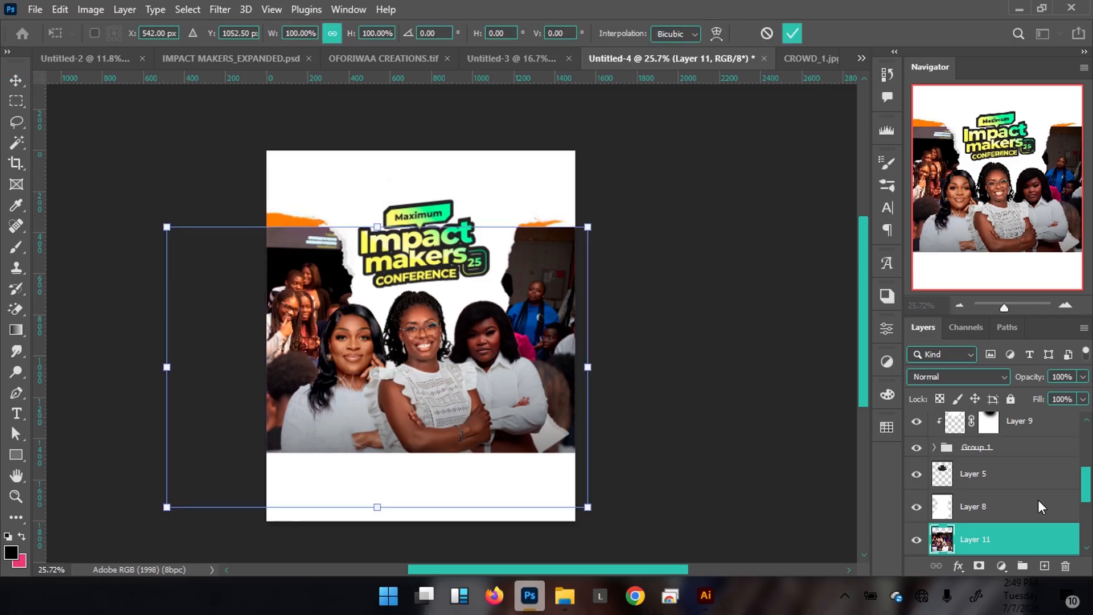
pyautogui.press('Return')
pyautogui.rightClick(1034, 540)
pyautogui.click(850, 242)
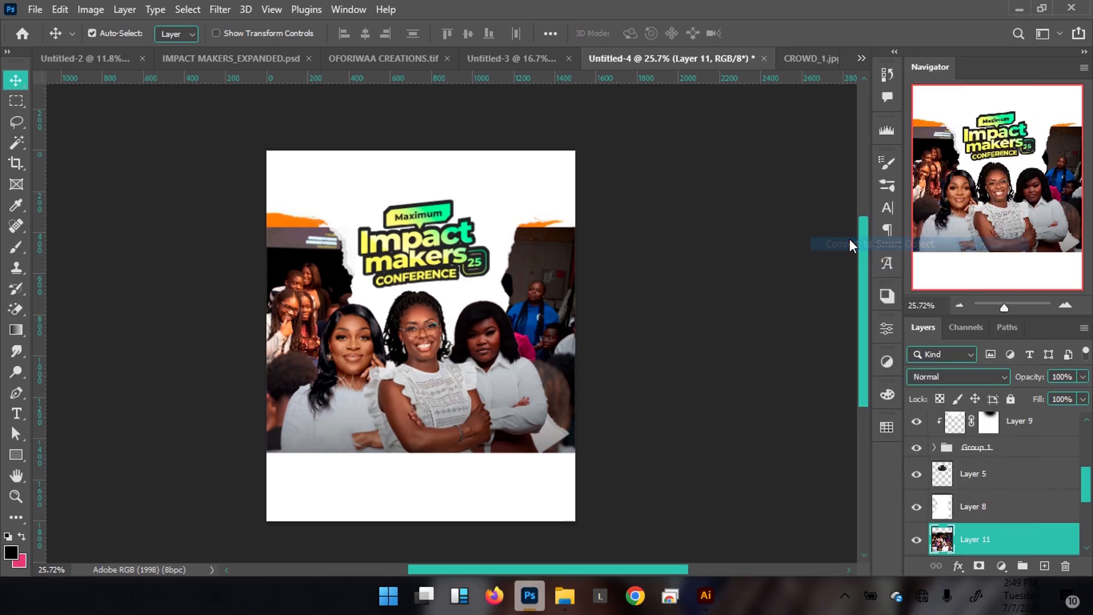
# Step: Scale the crowd photo to about 91.77% and nudge it to the right behind the women
pyautogui.hotkey('ctrl', 't')
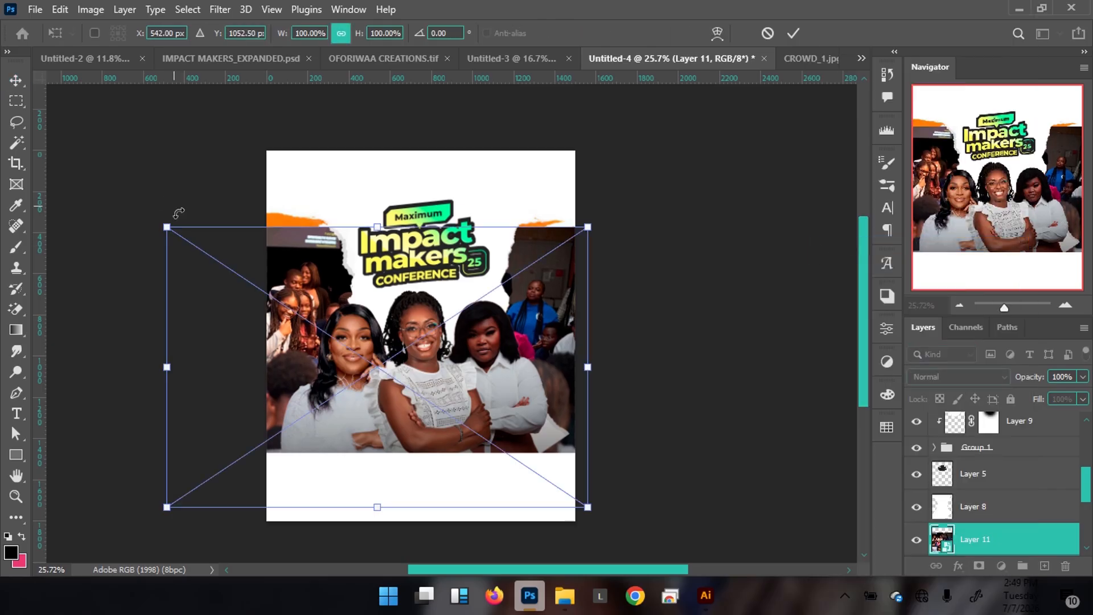
pyautogui.moveTo(169, 229); pyautogui.dragTo(191, 237)
pyautogui.press('Right')
pyautogui.press('Right')
pyautogui.press('Right')
pyautogui.press('Right')
pyautogui.press('Right')
pyautogui.press('Right')
pyautogui.press('Right')
pyautogui.press('Right')
pyautogui.press('Right')
pyautogui.press('Right')
pyautogui.press('Right')
pyautogui.press('Right')
pyautogui.press('Right')
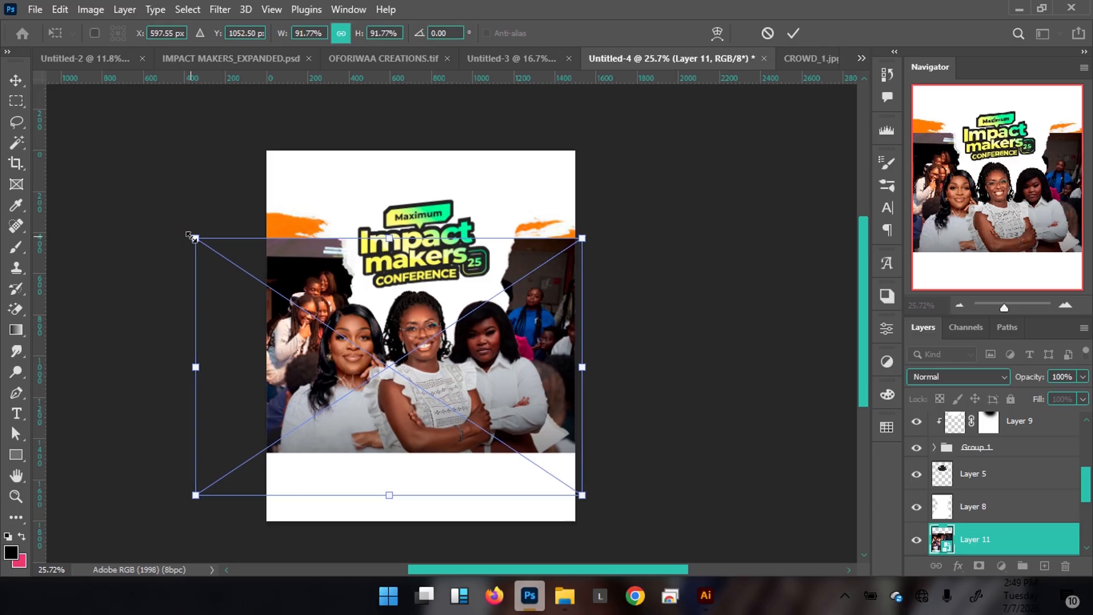
pyautogui.press('Return')
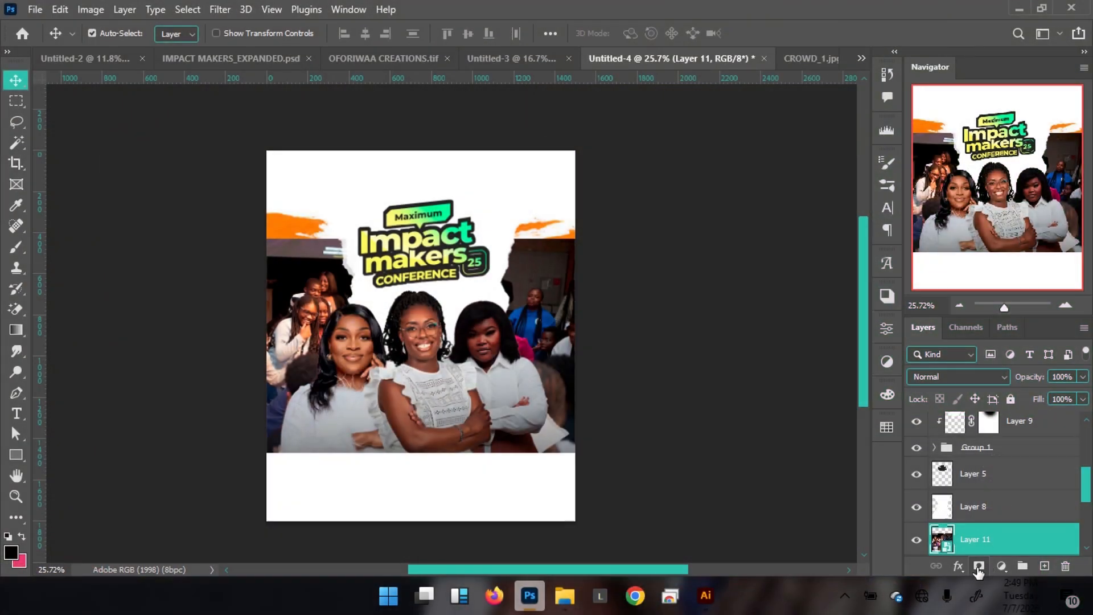
# Step: Add a layer mask to the crowd photo and set up a 30 px Hard Round brush at 100% opacity
pyautogui.click(978, 566)
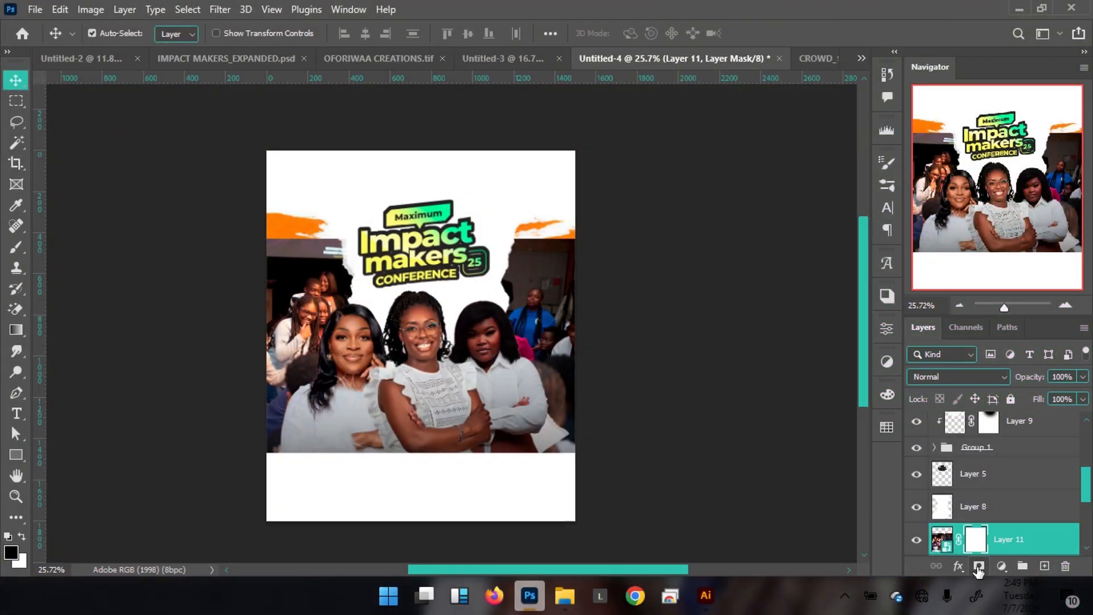
pyautogui.press('b')
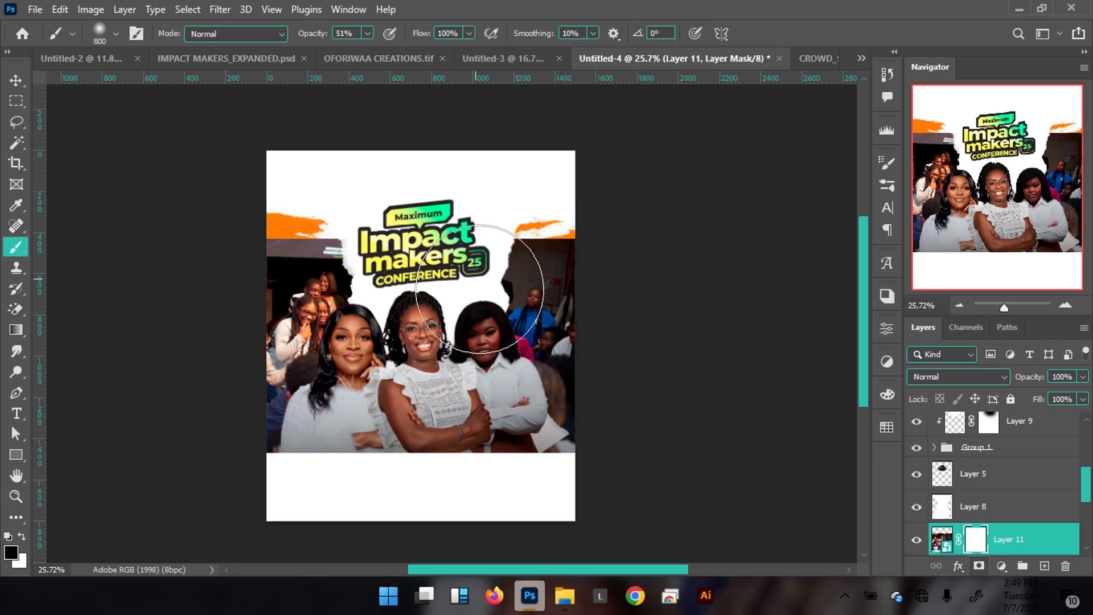
pyautogui.press('[')
pyautogui.press('[')
pyautogui.press('[')
pyautogui.press('[')
pyautogui.press('[')
pyautogui.press('[')
pyautogui.press('[')
pyautogui.press('[')
pyautogui.press('[')
pyautogui.press('[')
pyautogui.press('[')
pyautogui.press('[')
pyautogui.press('[')
pyautogui.press('[')
pyautogui.press('[')
pyautogui.press('[')
pyautogui.press('[')
pyautogui.press('[')
pyautogui.press('[')
pyautogui.press('[')
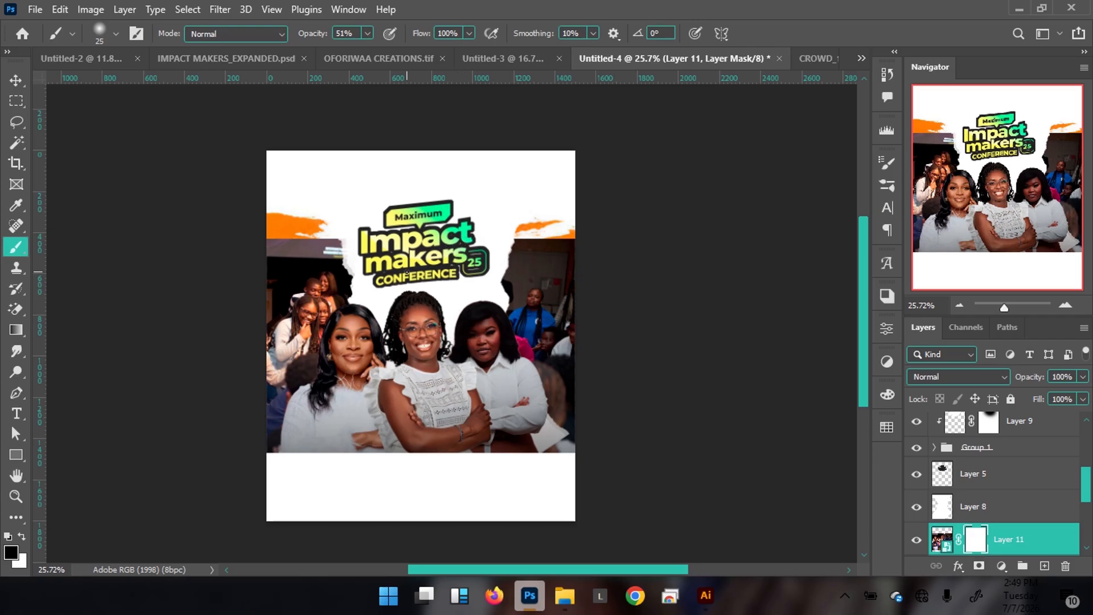
pyautogui.click(115, 33)
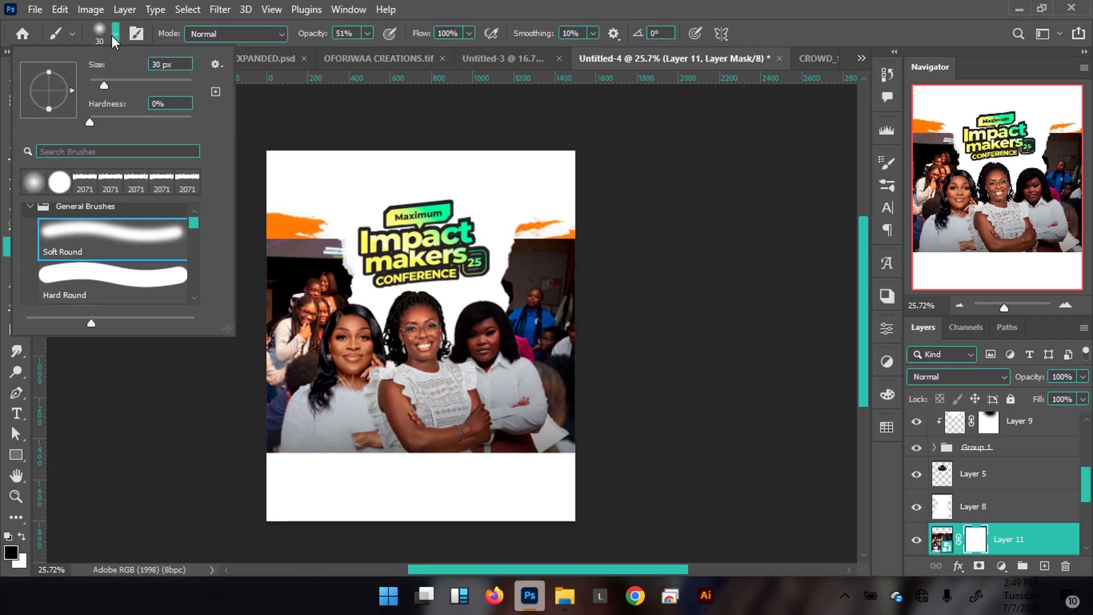
pyautogui.click(115, 278)
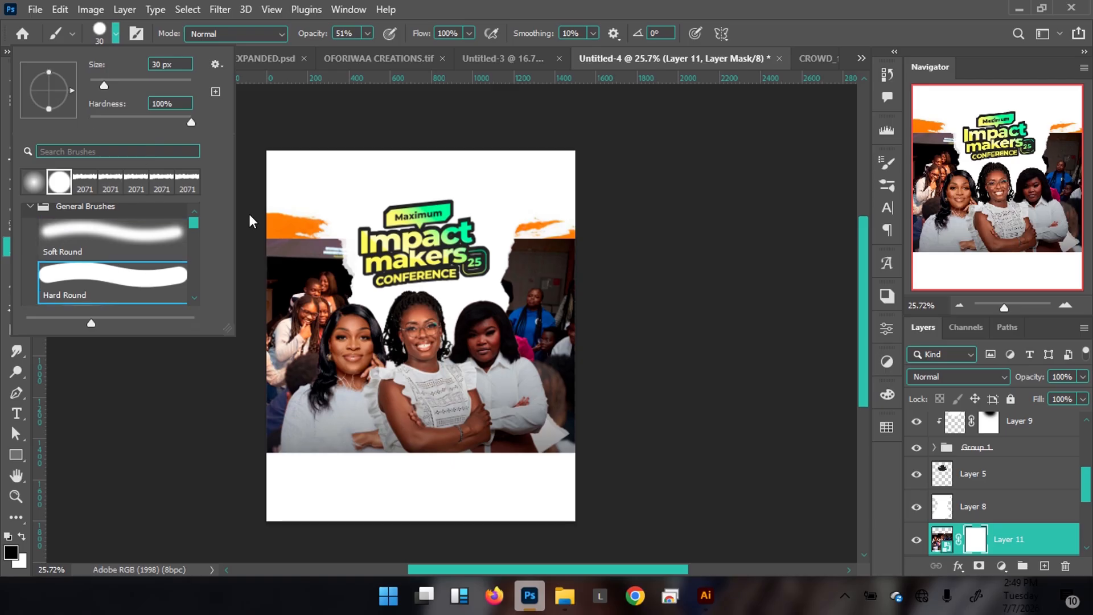
pyautogui.click(367, 33)
pyautogui.moveTo(354, 49); pyautogui.dragTo(364, 48)
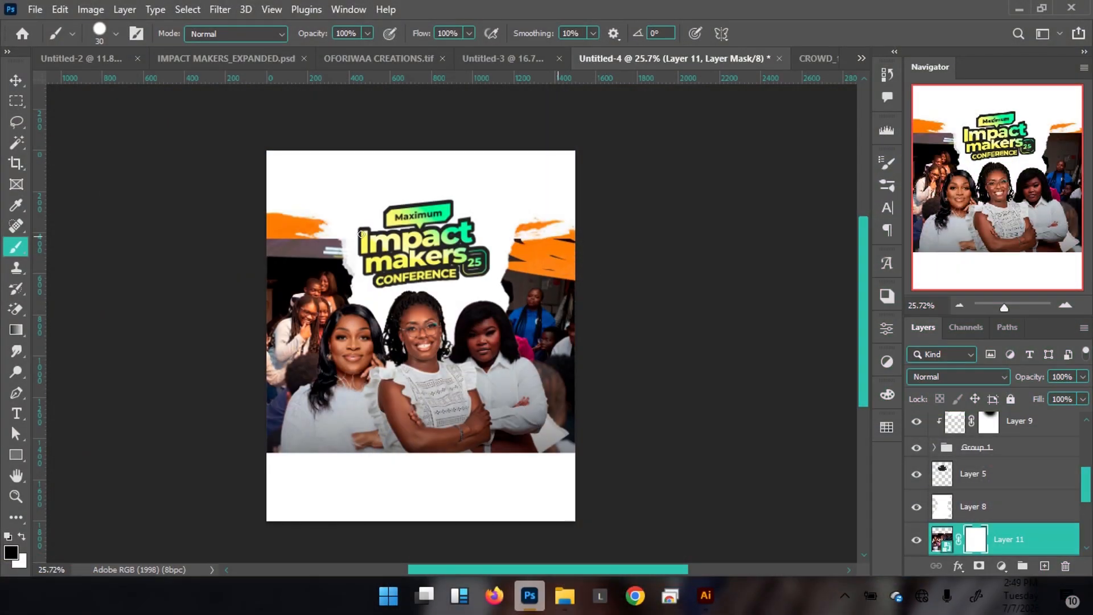
# Step: Paint black brush strokes on the crowd photo's mask along its upper left and right edges, undoing one stray stroke on the right
pyautogui.moveTo(361, 234)
pyautogui.mouseDown()
pyautogui.moveTo(260, 253)
pyautogui.moveTo(284, 265)
pyautogui.moveTo(371, 230)
pyautogui.moveTo(312, 238)
pyautogui.mouseUp()
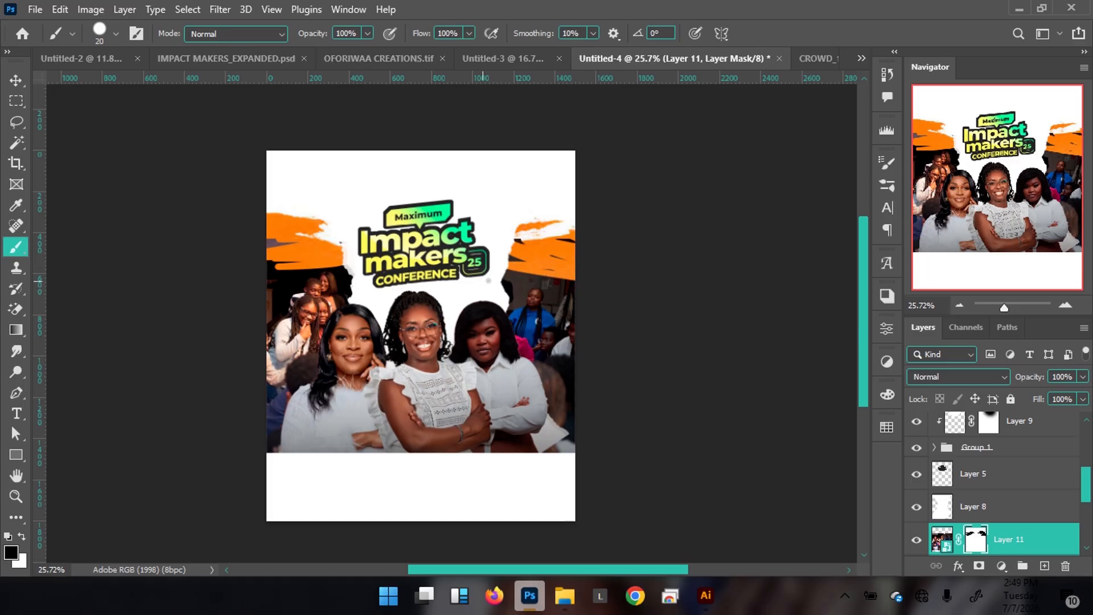
pyautogui.moveTo(488, 280); pyautogui.dragTo(647, 325)
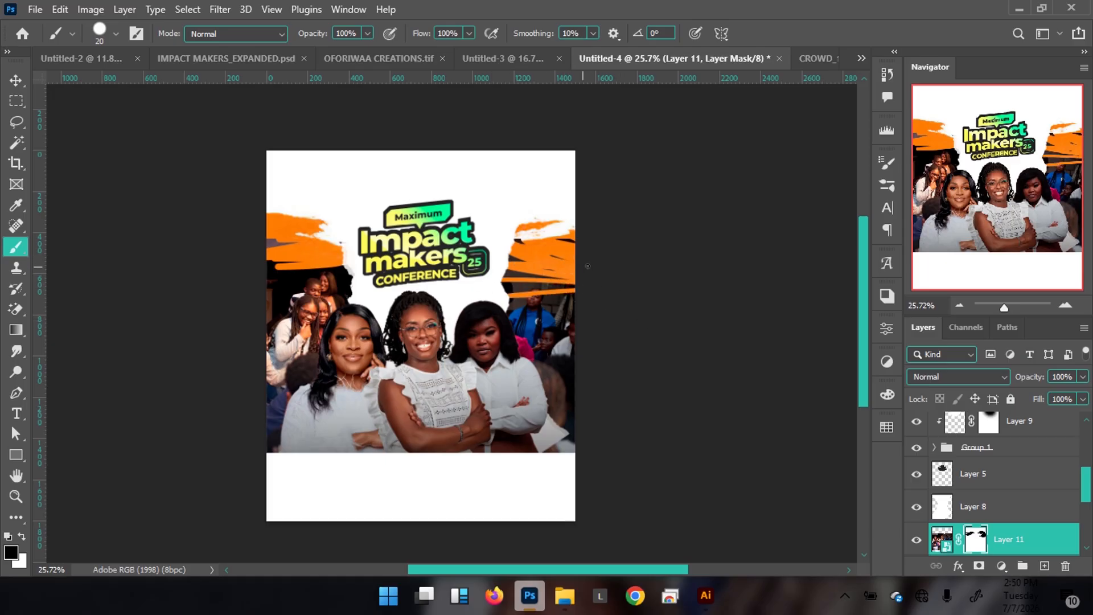
pyautogui.hotkey('ctrl', 'z')
pyautogui.moveTo(491, 276)
pyautogui.mouseDown()
pyautogui.moveTo(604, 281)
pyautogui.moveTo(524, 271)
pyautogui.moveTo(549, 276)
pyautogui.moveTo(560, 297)
pyautogui.moveTo(483, 267)
pyautogui.moveTo(540, 276)
pyautogui.mouseUp()
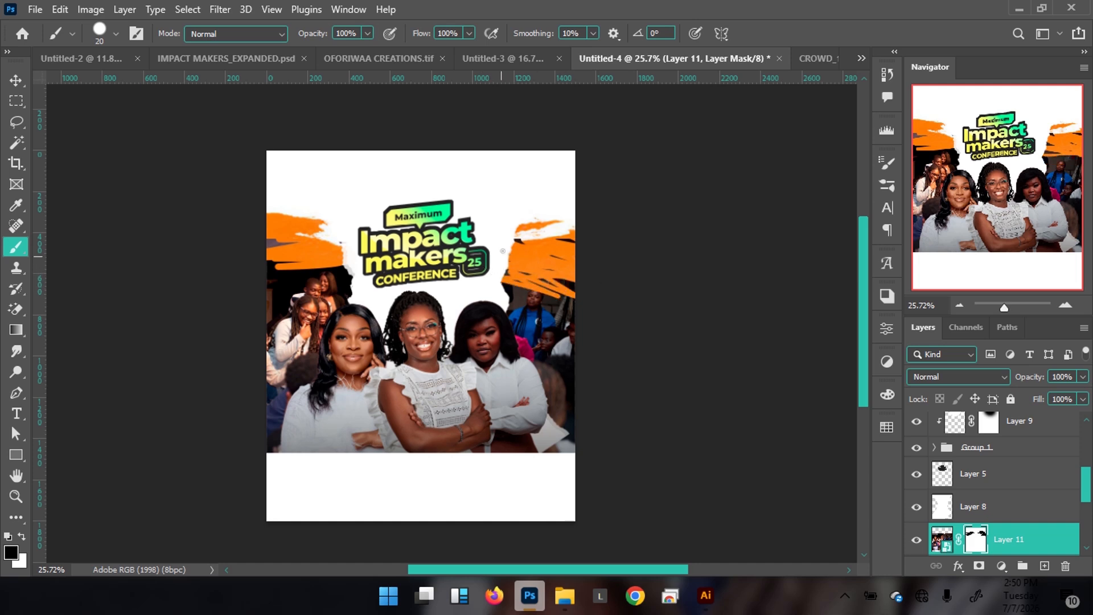
# Step: Compare the crowd blending with the finished poster in IMPACT MAKERS_EXPANDED.psd and return to the Untitled-4 document
pyautogui.click(189, 60)
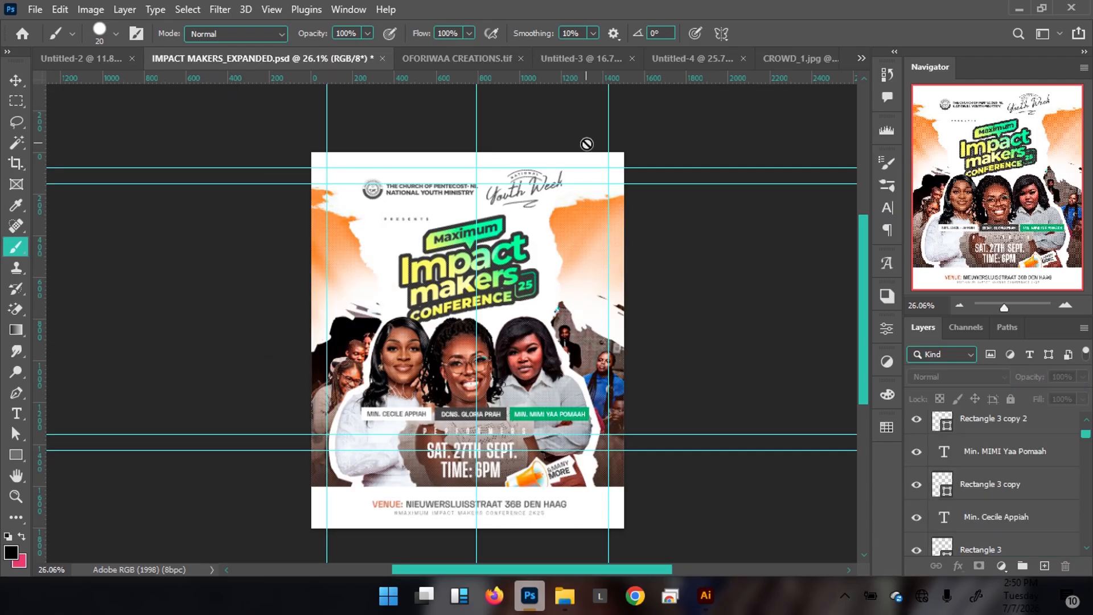
pyautogui.click(705, 58)
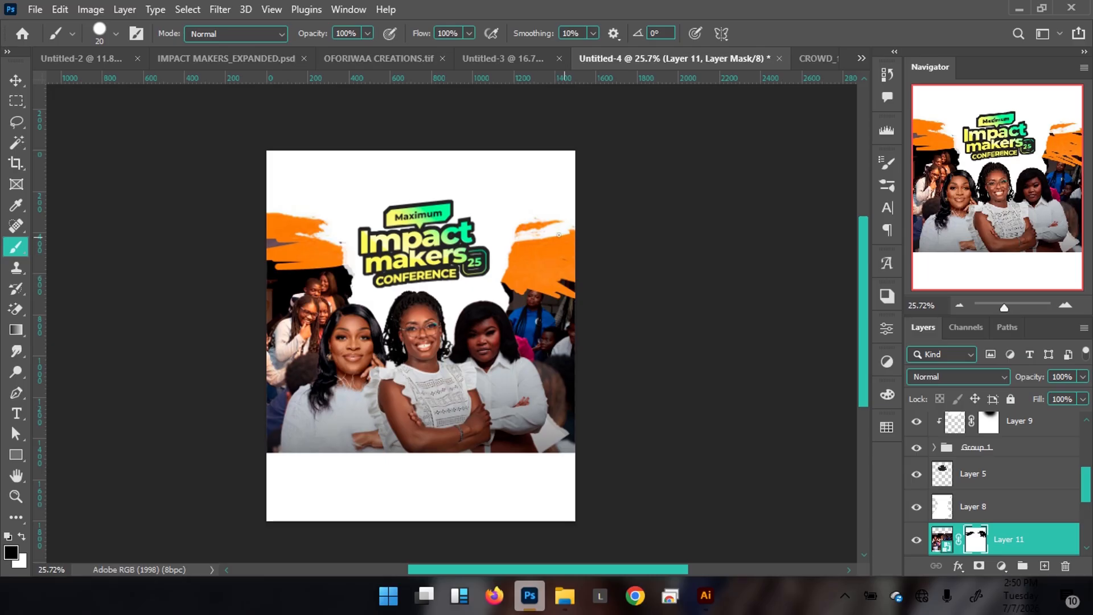
# Step: Try an extra mask stroke over the left side of the crowd, undo it, and deselect all layers
pyautogui.moveTo(300, 287); pyautogui.dragTo(346, 259)
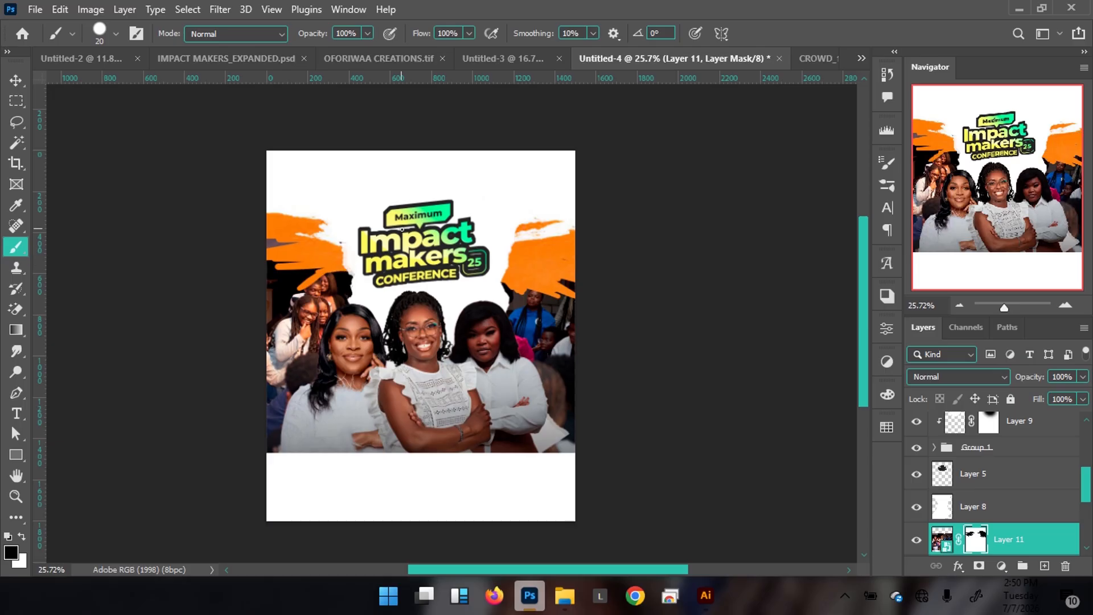
pyautogui.hotkey('ctrl', 'z')
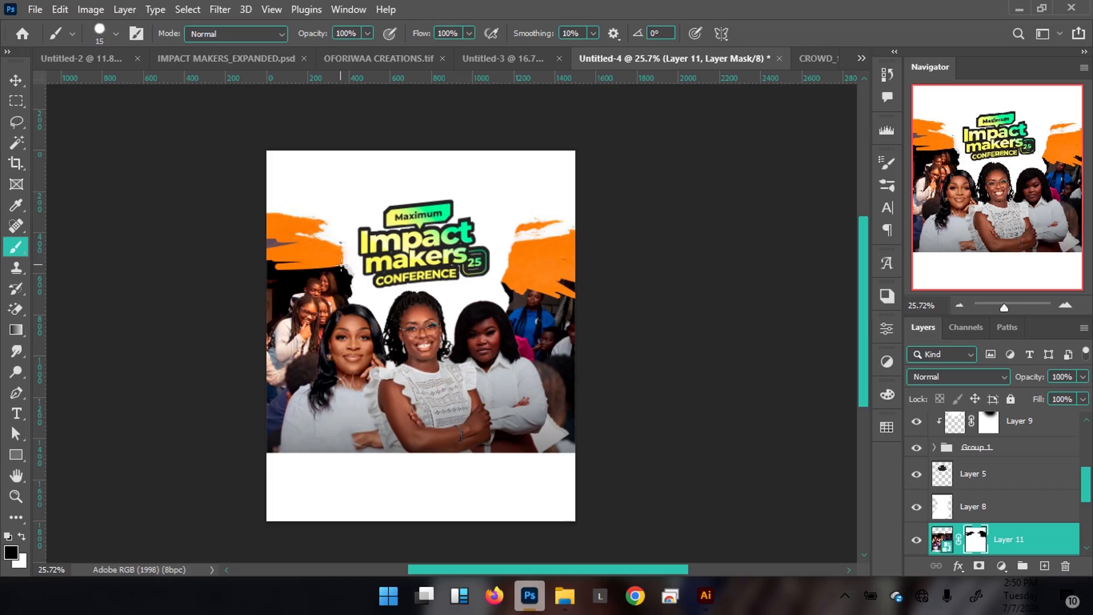
pyautogui.press('v')
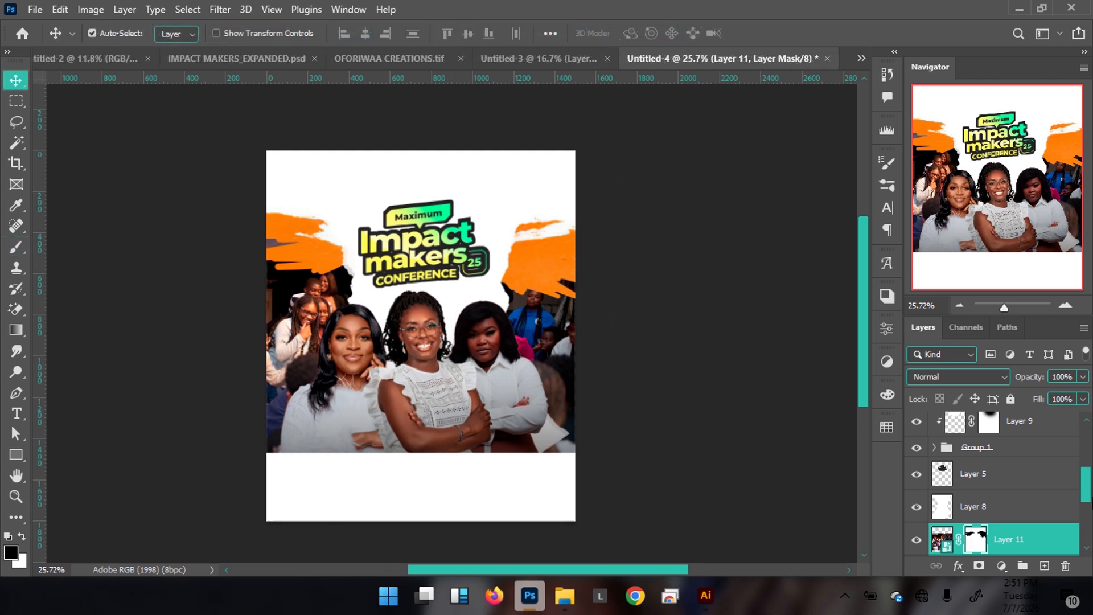
pyautogui.click(704, 499)
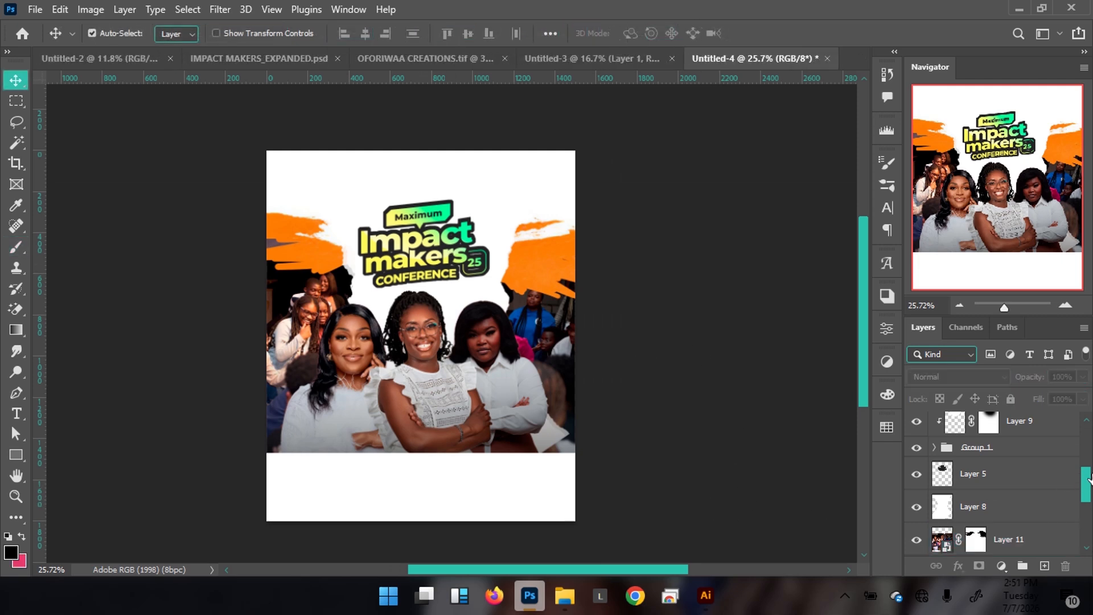
# Step: Select all layers from Layer 4 up to Rectangle 1 and shift them down about 110 px on the canvas
pyautogui.scroll(-3, 1025, 465)
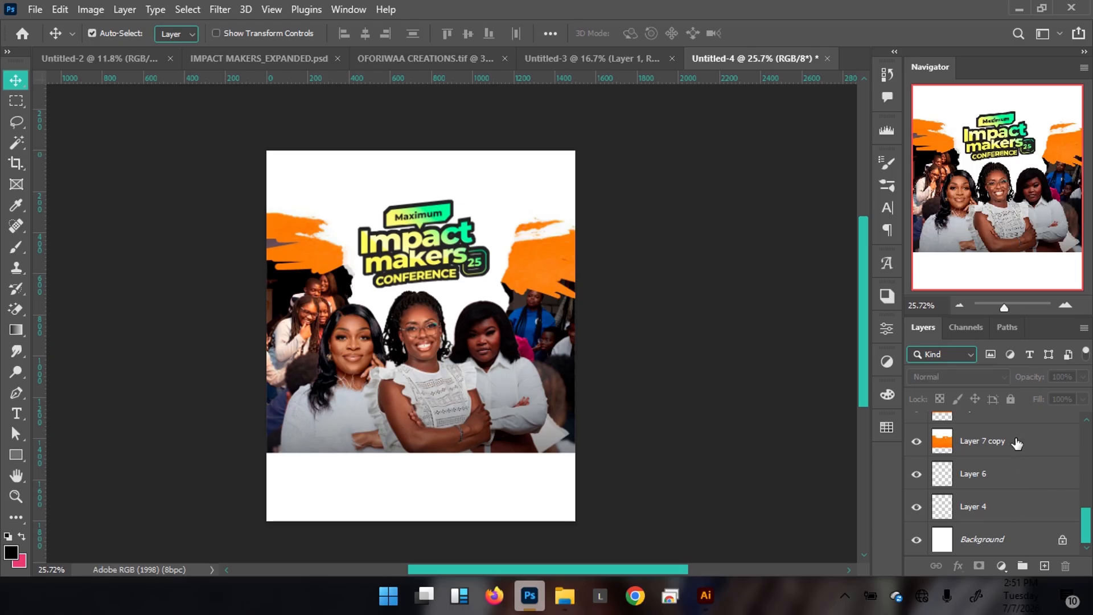
pyautogui.click(1021, 515)
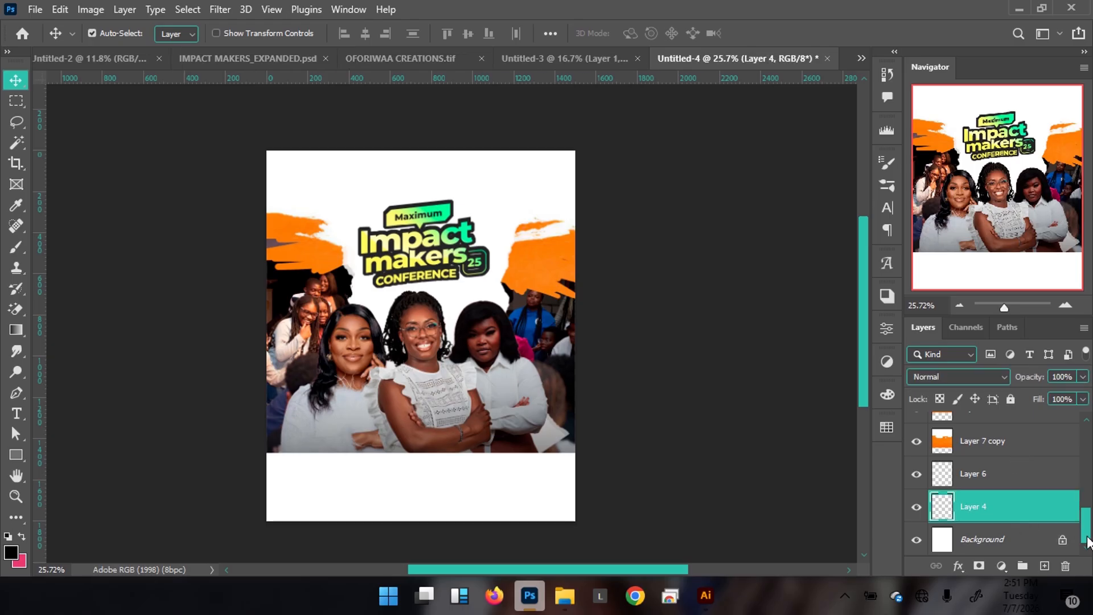
pyautogui.moveTo(1087, 541); pyautogui.dragTo(1080, 437)
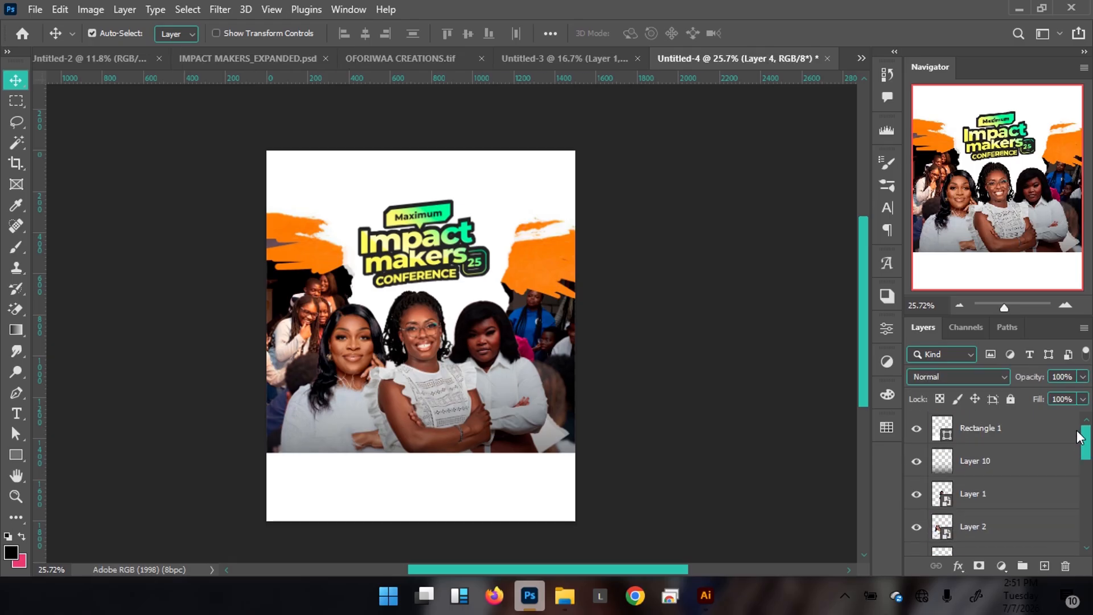
pyautogui.keyDown('shift'); pyautogui.click(1020, 432); pyautogui.keyUp('shift')
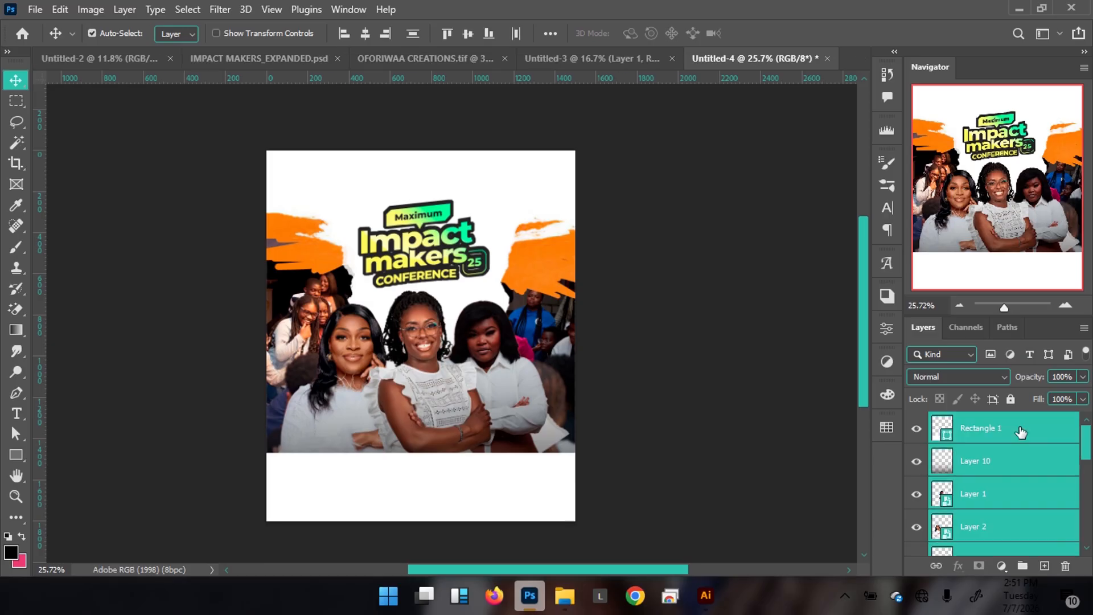
pyautogui.hotkey('shift', 'Down')
pyautogui.hotkey('shift', 'Down')
pyautogui.hotkey('shift', 'Down')
pyautogui.hotkey('shift', 'Down')
pyautogui.hotkey('shift', 'Down')
pyautogui.hotkey('shift', 'Down')
pyautogui.hotkey('shift', 'Down')
pyautogui.hotkey('shift', 'Down')
pyautogui.hotkey('shift', 'Down')
pyautogui.hotkey('shift', 'Down')
pyautogui.hotkey('shift', 'Down')
pyautogui.hotkey('shift', 'Down')
pyautogui.hotkey('shift', 'Down')
pyautogui.hotkey('shift', 'Down')
pyautogui.hotkey('shift', 'Down')
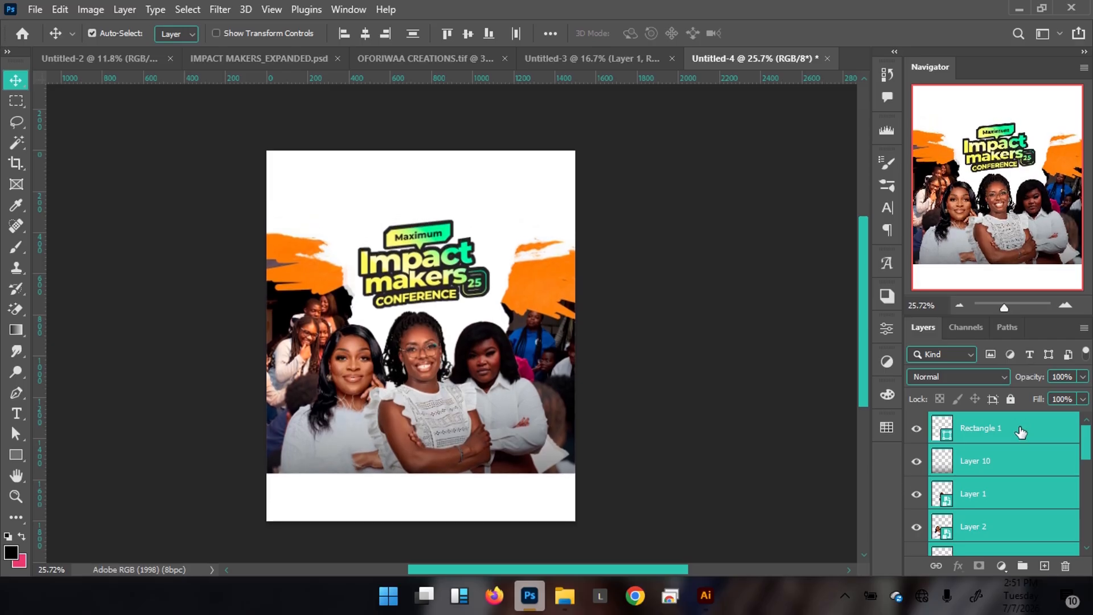
pyautogui.hotkey('shift', 'Down')
pyautogui.hotkey('shift', 'Down')
pyautogui.click(659, 226)
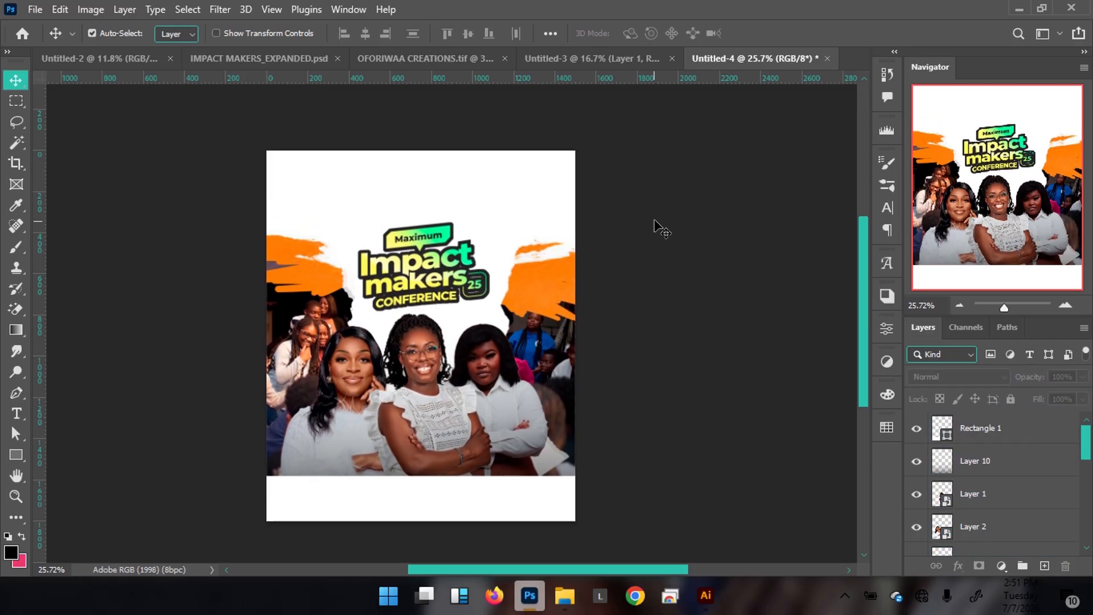
# Step: Check the layout against IMPACT MAKERS_EXPANDED.psd, and in Untitled-4 raise the orange brush layer (Layer 7) about 170 px
pyautogui.click(216, 58)
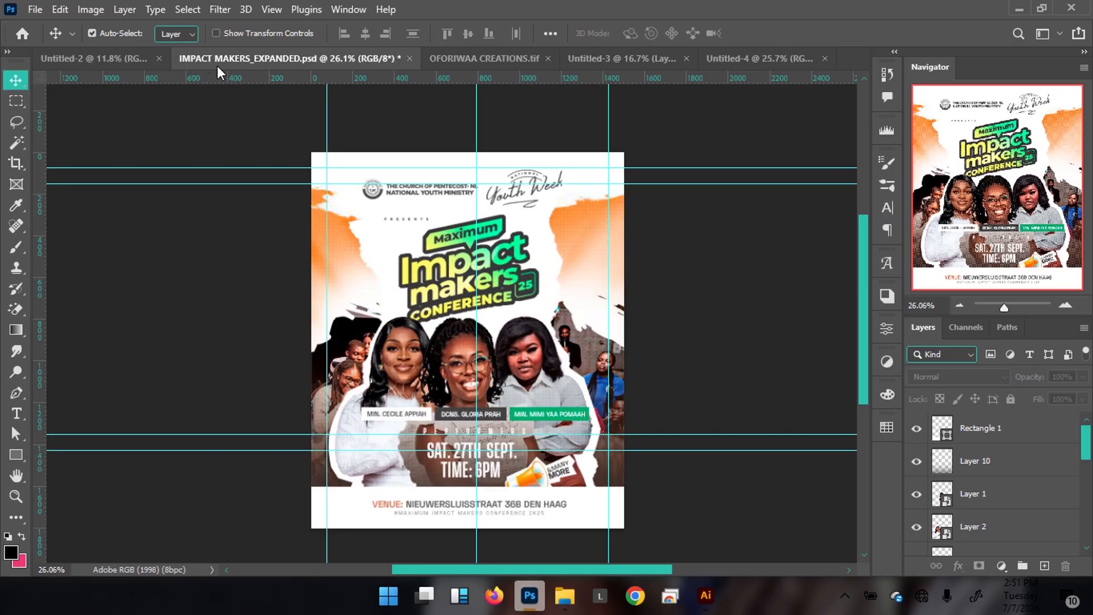
pyautogui.click(757, 55)
pyautogui.click(536, 286)
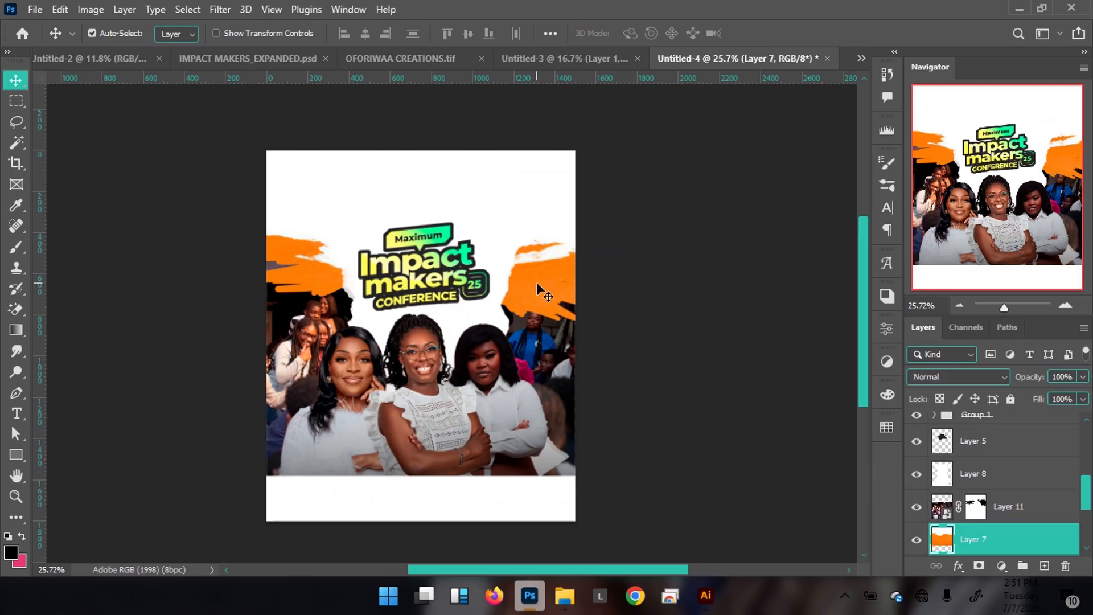
pyautogui.hotkey('shift', 'Up')
pyautogui.hotkey('shift', 'Up')
pyautogui.hotkey('shift', 'Up')
pyautogui.hotkey('shift', 'Up')
pyautogui.hotkey('shift', 'Up')
pyautogui.hotkey('shift', 'Up')
pyautogui.hotkey('shift', 'Up')
pyautogui.hotkey('shift', 'Up')
pyautogui.hotkey('shift', 'Up')
pyautogui.hotkey('shift', 'Up')
pyautogui.hotkey('shift', 'Up')
pyautogui.hotkey('shift', 'Up')
pyautogui.hotkey('shift', 'Up')
pyautogui.hotkey('shift', 'Up')
pyautogui.hotkey('shift', 'Up')
pyautogui.hotkey('shift', 'Up')
pyautogui.hotkey('shift', 'Up')
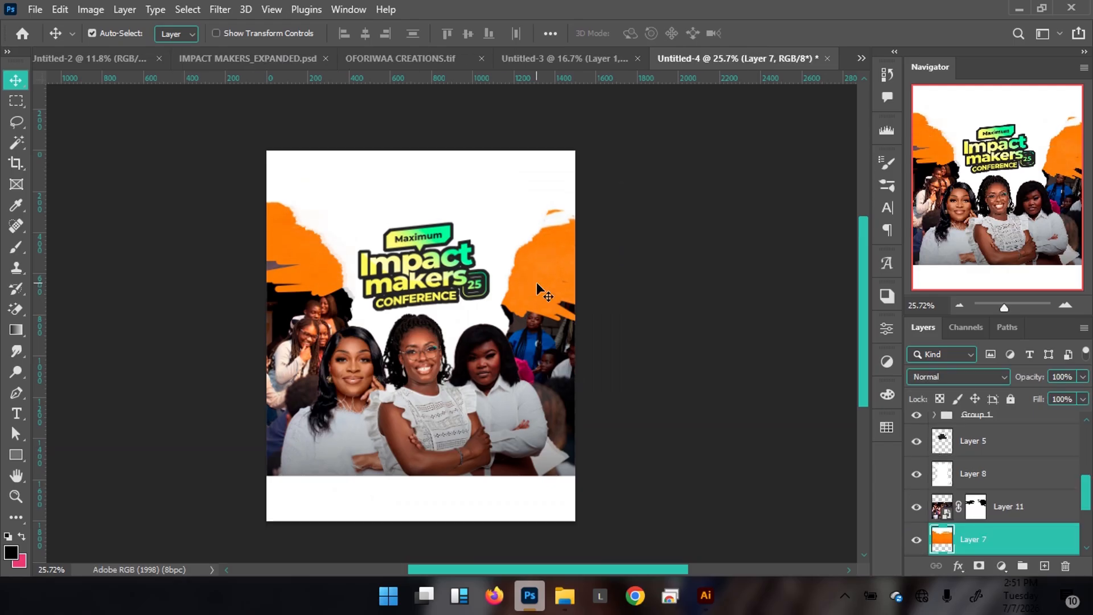
pyautogui.hotkey('shift', 'Up')
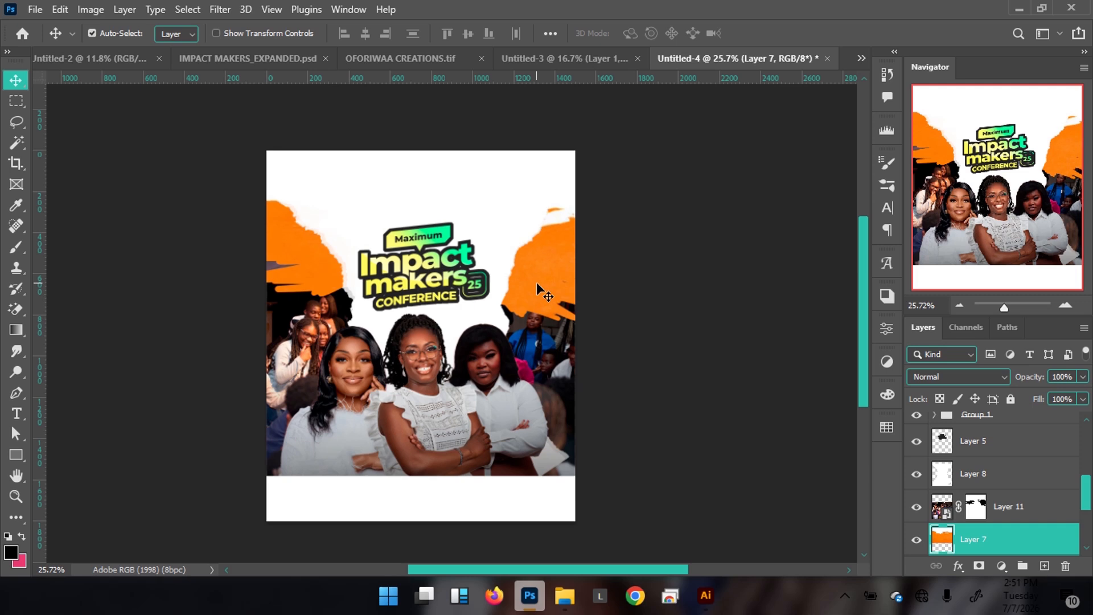
# Step: Move the white brushed Layer 8 up about 85 px over the orange brush strokes
pyautogui.click(520, 224)
pyautogui.press('ctrl')
pyautogui.moveTo(511, 212); pyautogui.dragTo(519, 195)
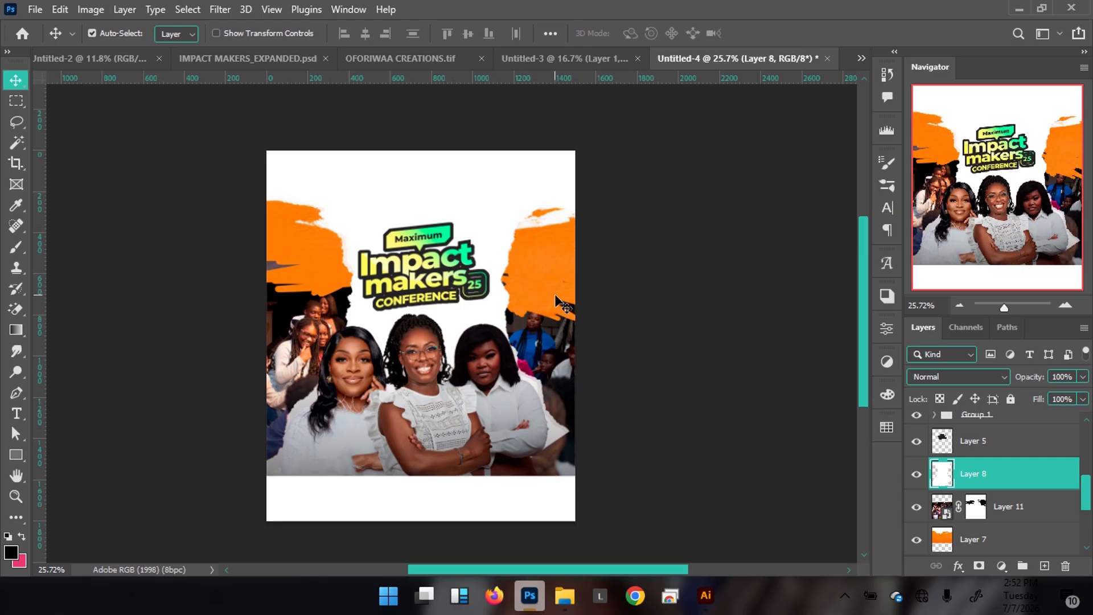
# Step: Add a new layer directly above the orange Layer 7 and set the brush foreground colour to white
pyautogui.click(555, 293)
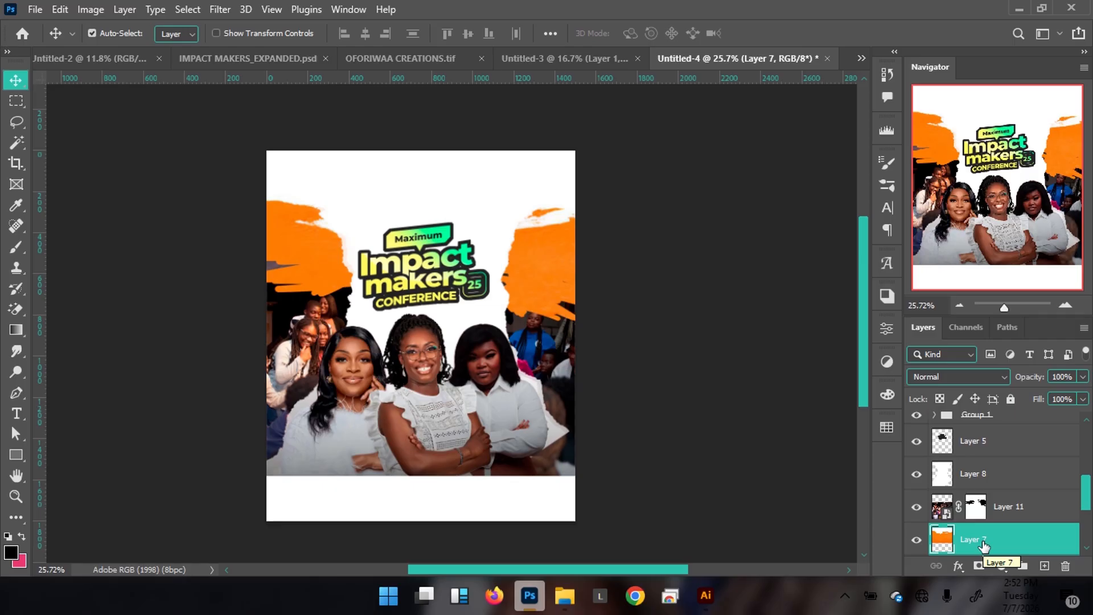
pyautogui.click(1041, 566)
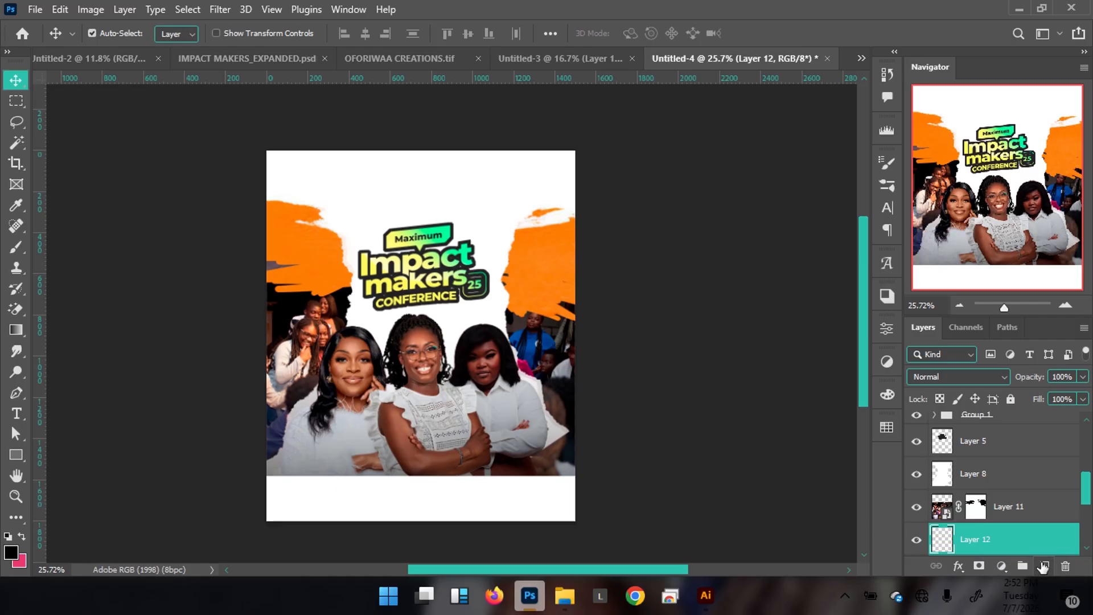
pyautogui.press('b')
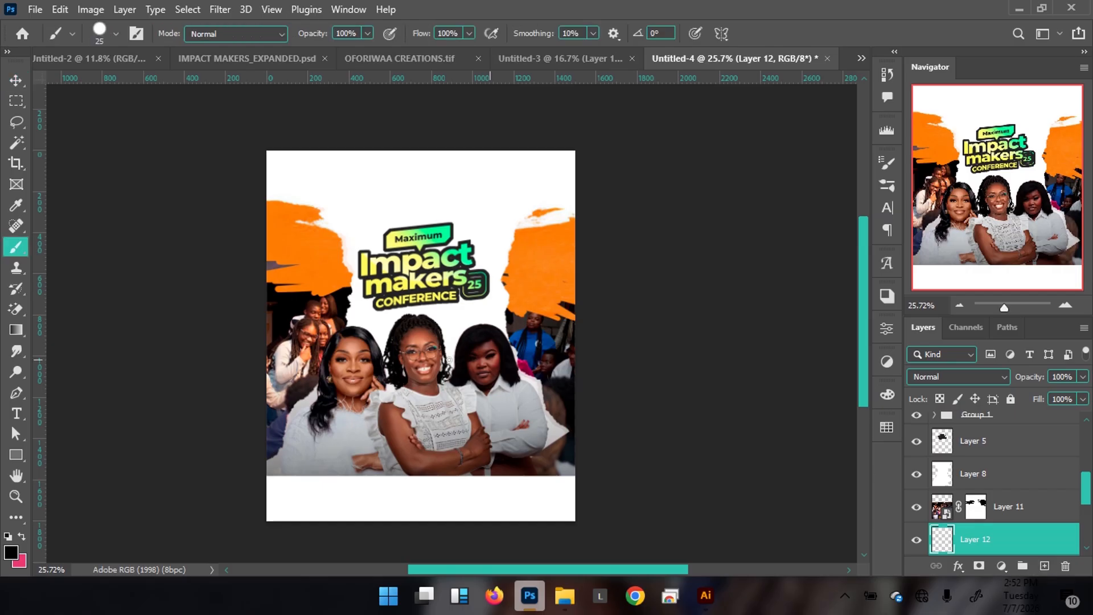
pyautogui.click(12, 553)
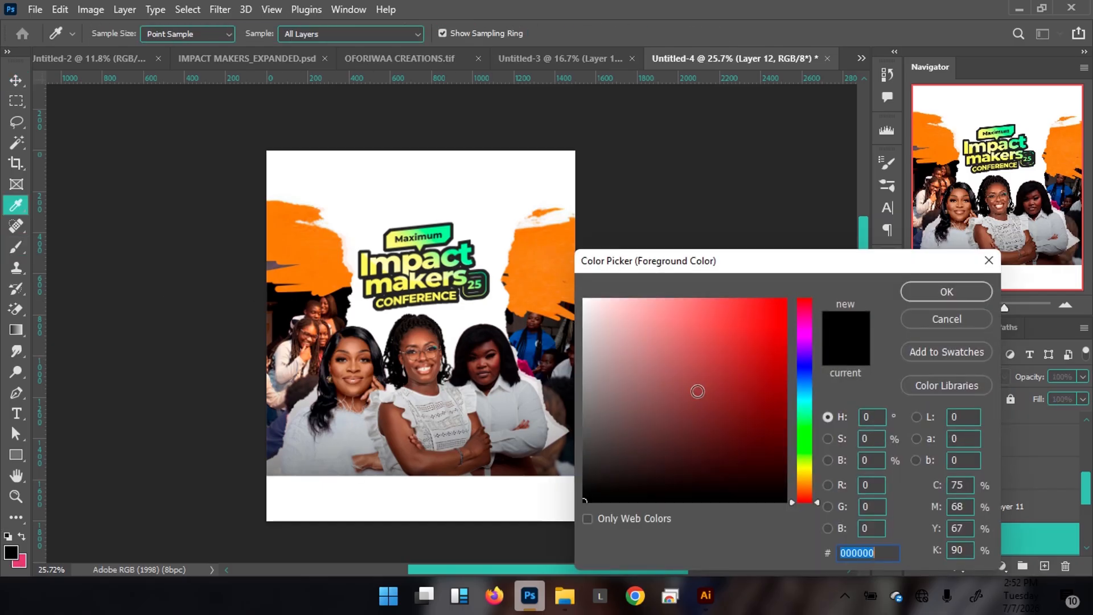
pyautogui.moveTo(697, 390); pyautogui.dragTo(526, 259)
pyautogui.click(946, 291)
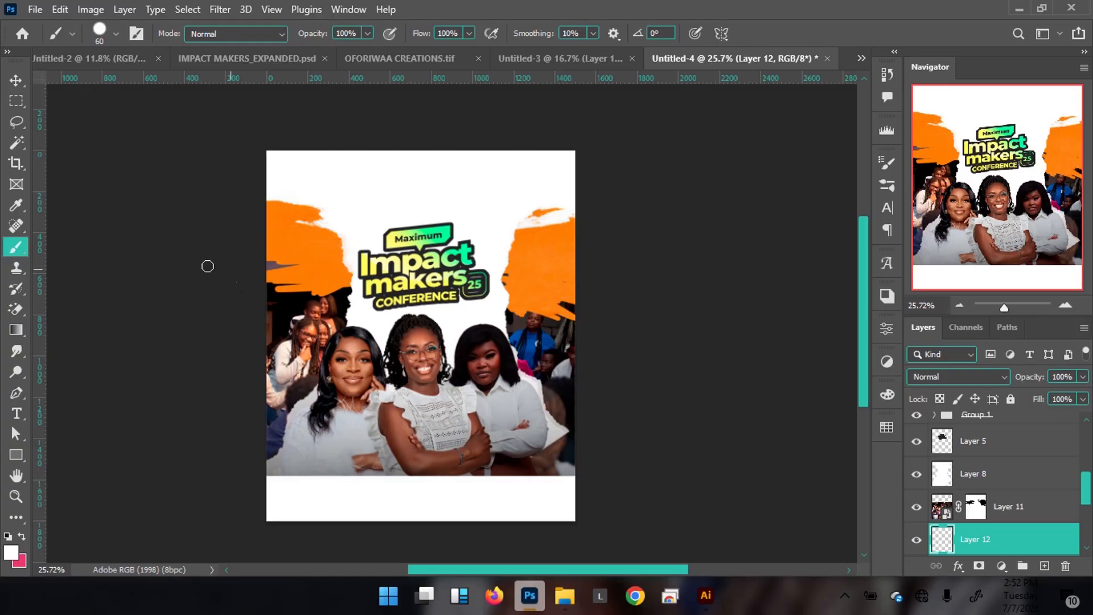
# Step: Set up a 500 px soft round brush and dab white over the lower edge of the left orange stroke
pyautogui.press(']')
pyautogui.press(']')
pyautogui.press(']')
pyautogui.press(']')
pyautogui.press(']')
pyautogui.press(']')
pyautogui.press(']')
pyautogui.press(']')
pyautogui.press(']')
pyautogui.press(']')
pyautogui.press(']')
pyautogui.press(']')
pyautogui.click(115, 34)
pyautogui.click(78, 235)
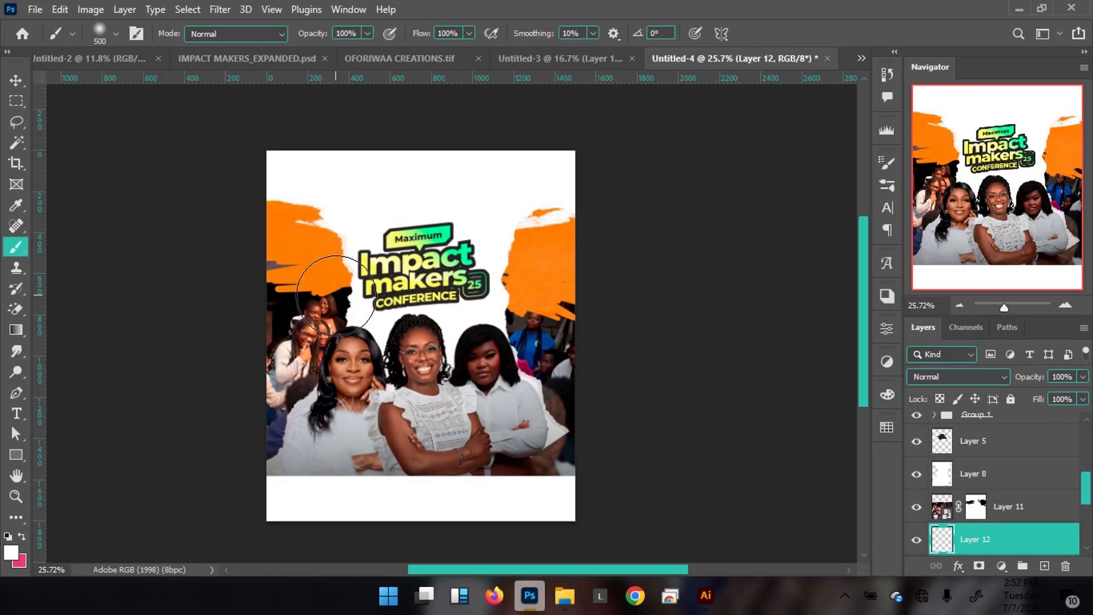
pyautogui.moveTo(318, 268); pyautogui.dragTo(336, 295)
pyautogui.click(335, 294)
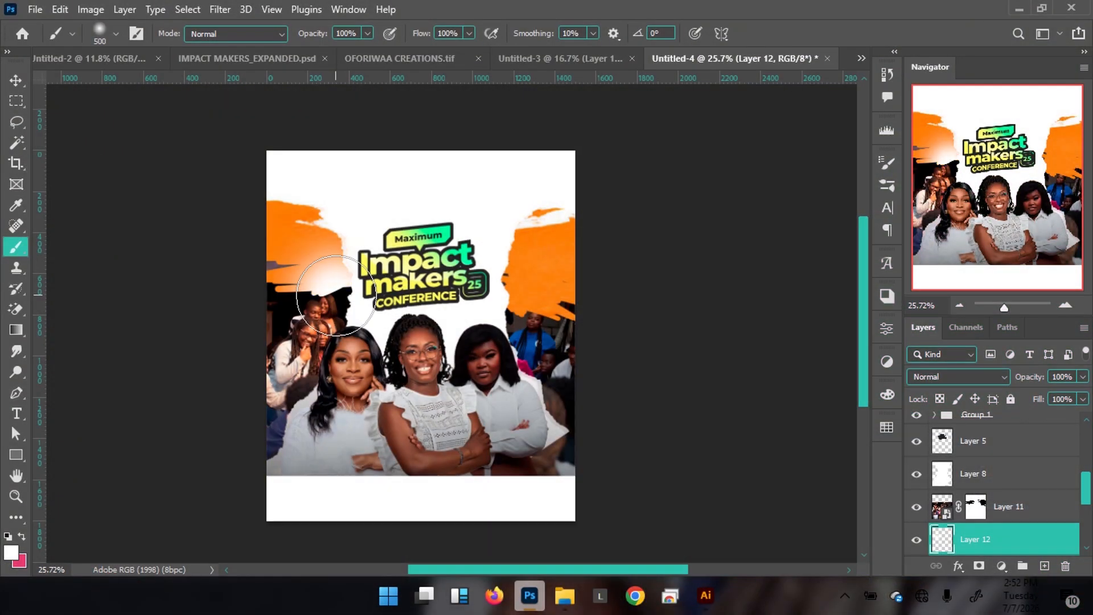
# Step: Scale the white glow to about 154% over the left orange stroke and place a duplicate over the right orange stroke
pyautogui.press('v')
pyautogui.hotkey('ctrl', 't')
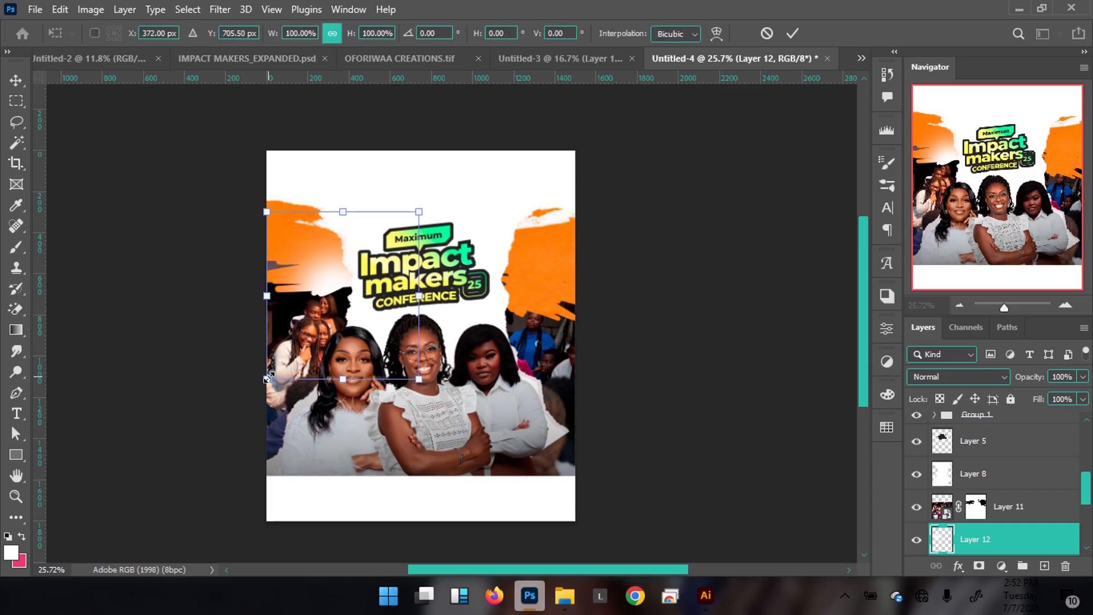
pyautogui.moveTo(266, 378); pyautogui.dragTo(214, 435)
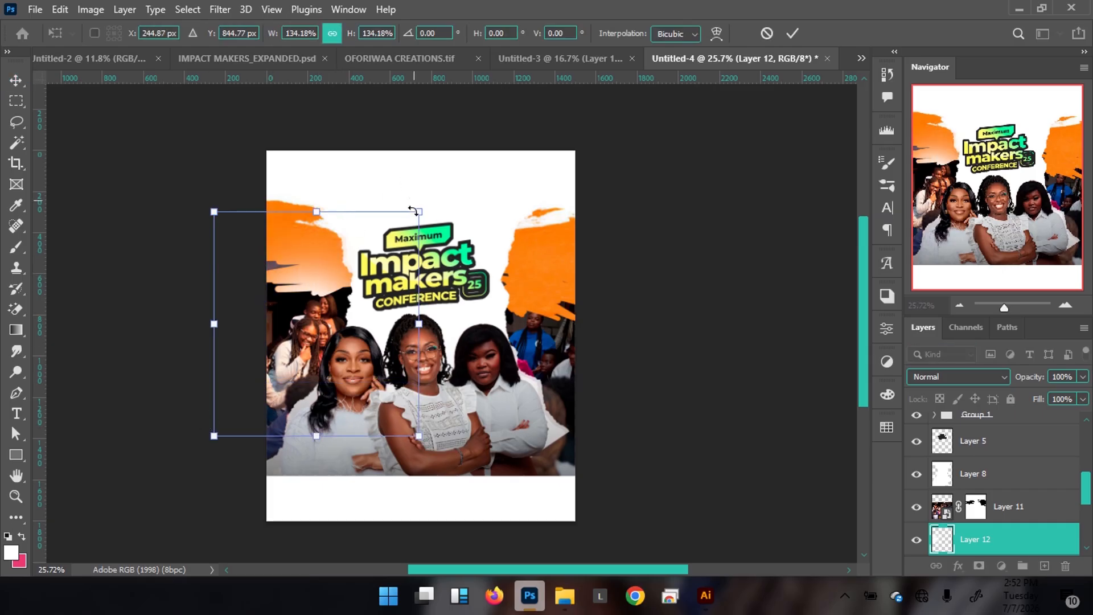
pyautogui.moveTo(419, 212); pyautogui.dragTo(449, 178)
pyautogui.moveTo(306, 247)
pyautogui.mouseDown()
pyautogui.moveTo(306, 274)
pyautogui.moveTo(303, 265)
pyautogui.mouseUp()
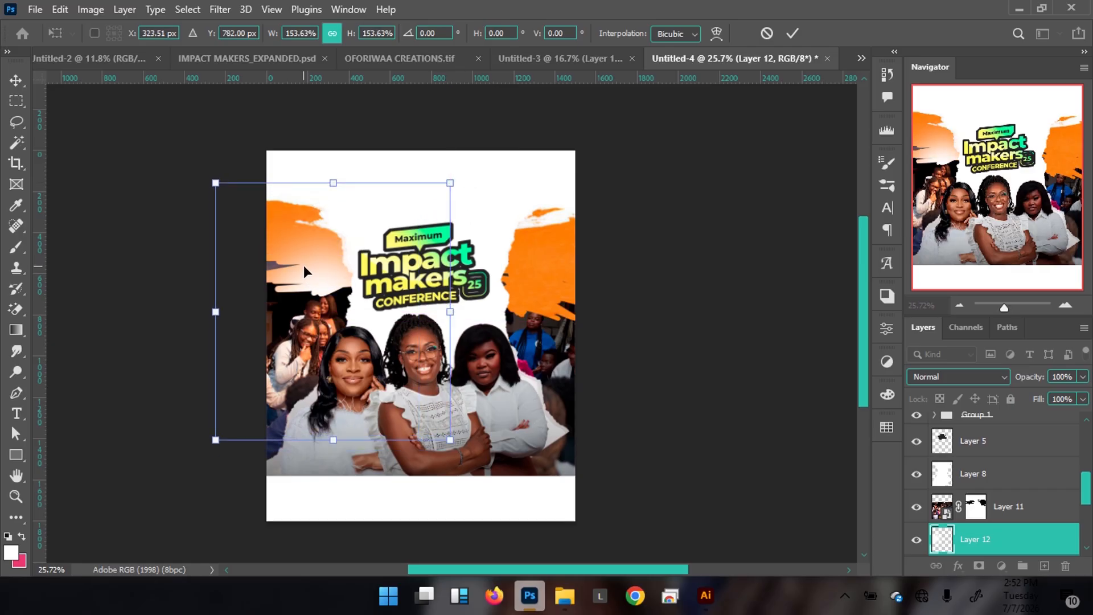
pyautogui.press('Return')
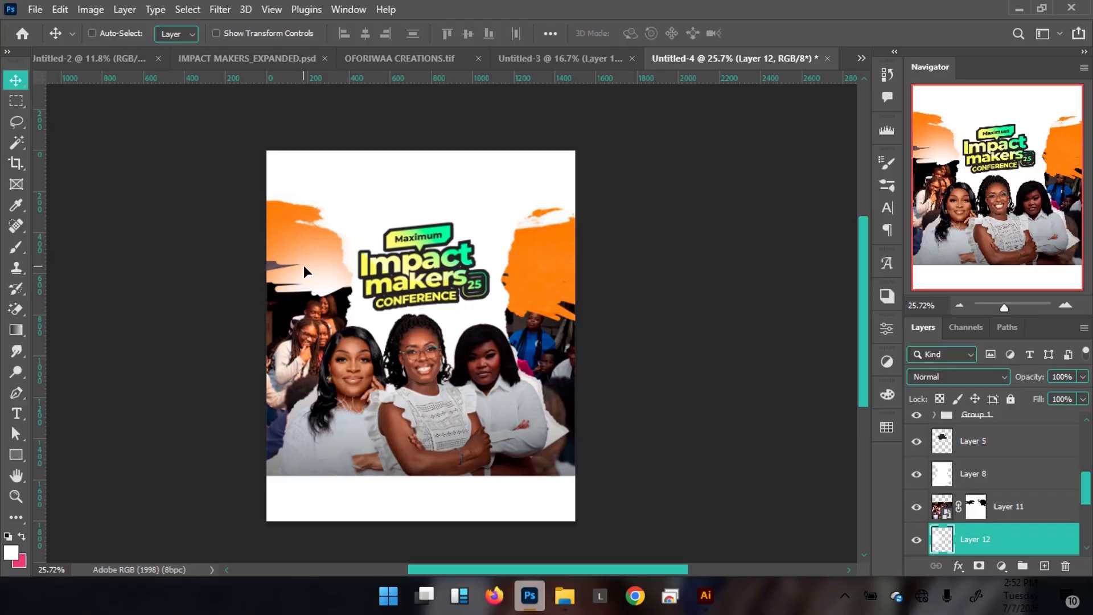
pyautogui.hotkey('ctrl', 'j')
pyautogui.moveTo(302, 265); pyautogui.dragTo(546, 301)
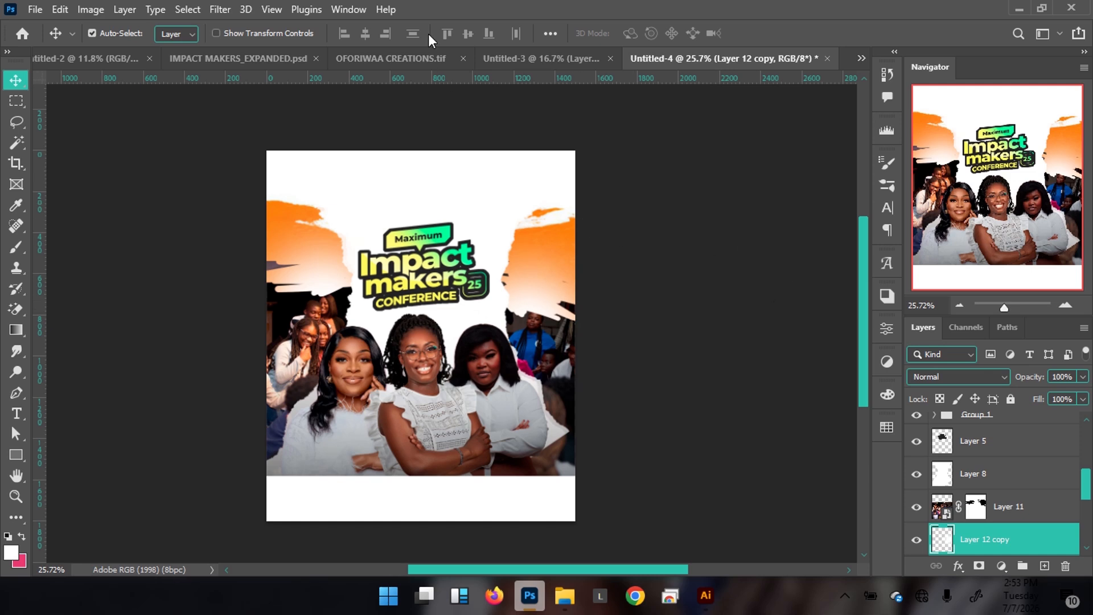
# Step: Copy the masked ray texture on Layer 30 from OFORIWAA CREATIONS.tif into the Untitled-4 poster
pyautogui.click(373, 60)
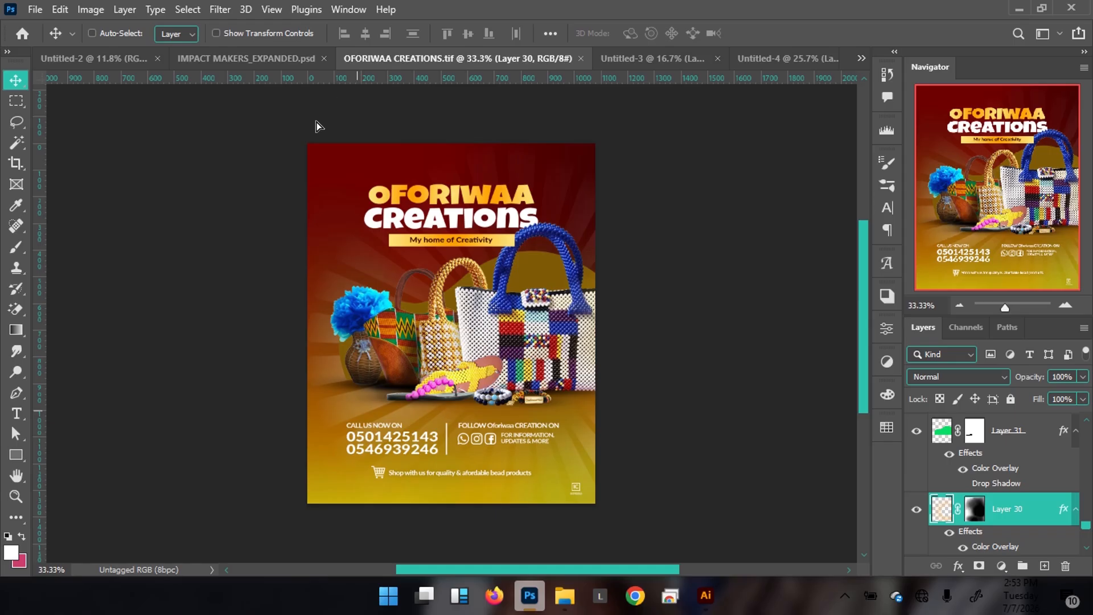
pyautogui.moveTo(262, 132); pyautogui.dragTo(306, 388)
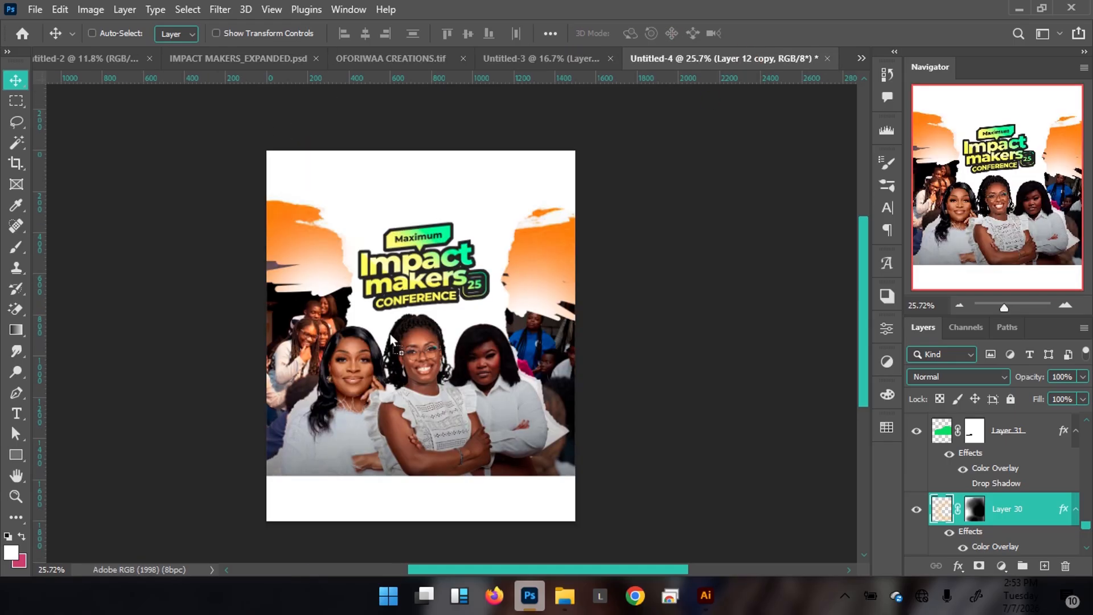
pyautogui.moveTo(390, 334); pyautogui.dragTo(390, 333)
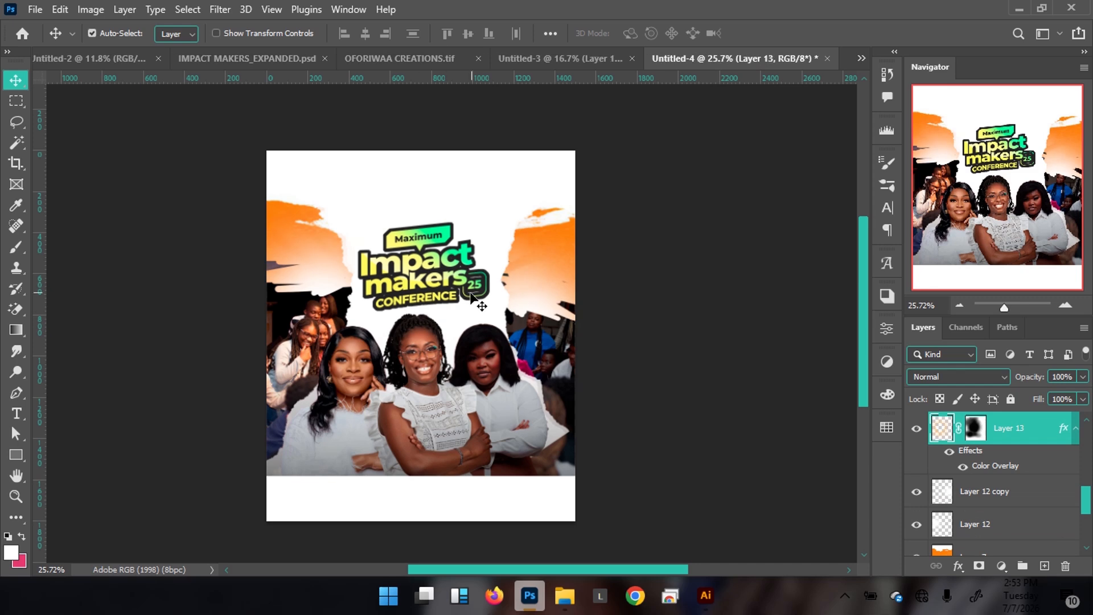
# Step: Try black (#000000) as the Color Overlay colour on the imported ray texture layer
pyautogui.click(963, 469)
pyautogui.click(962, 467)
pyautogui.doubleClick(983, 468)
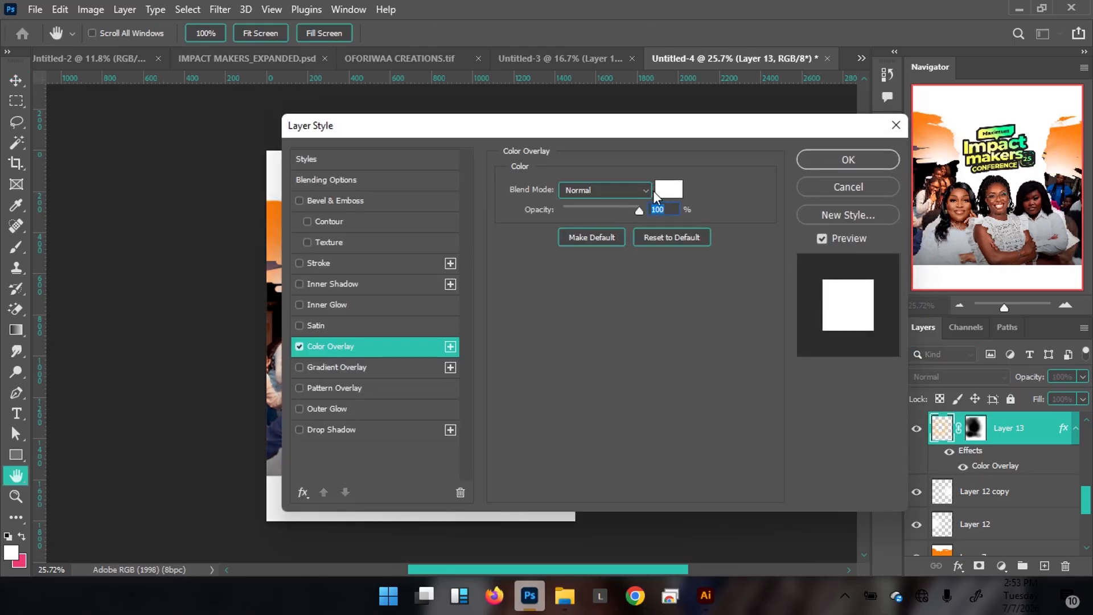
pyautogui.moveTo(620, 126); pyautogui.dragTo(843, 144)
pyautogui.click(880, 203)
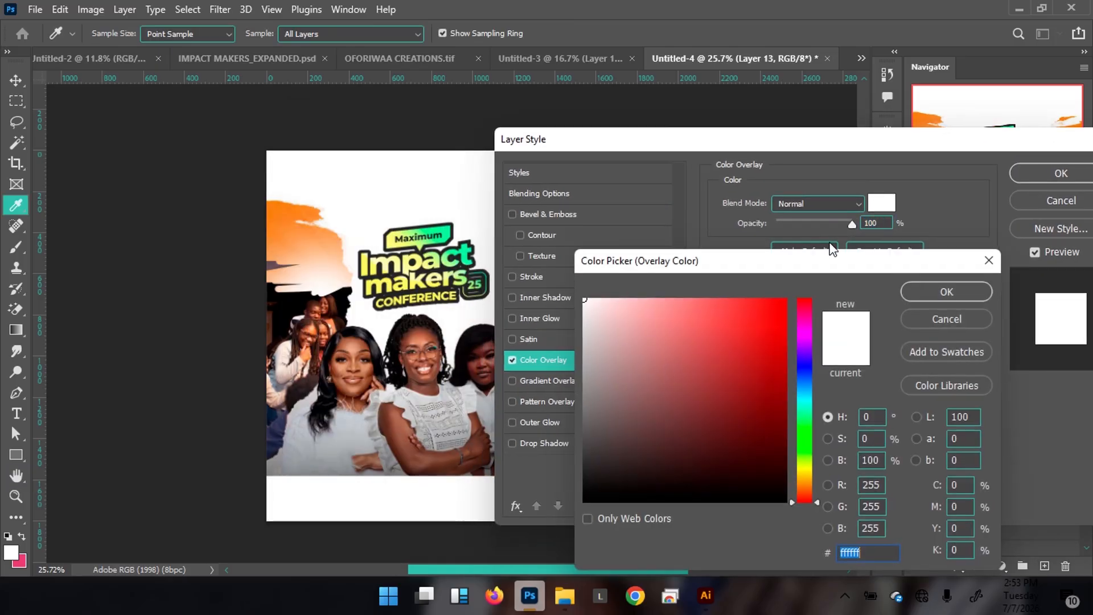
pyautogui.moveTo(584, 477); pyautogui.dragTo(542, 531)
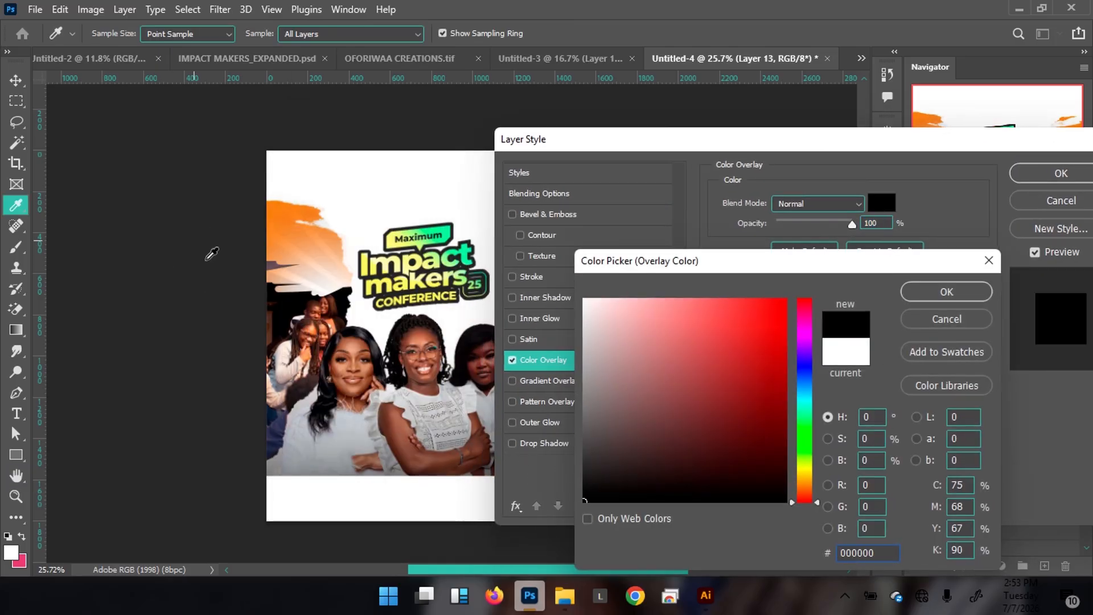
pyautogui.click(940, 313)
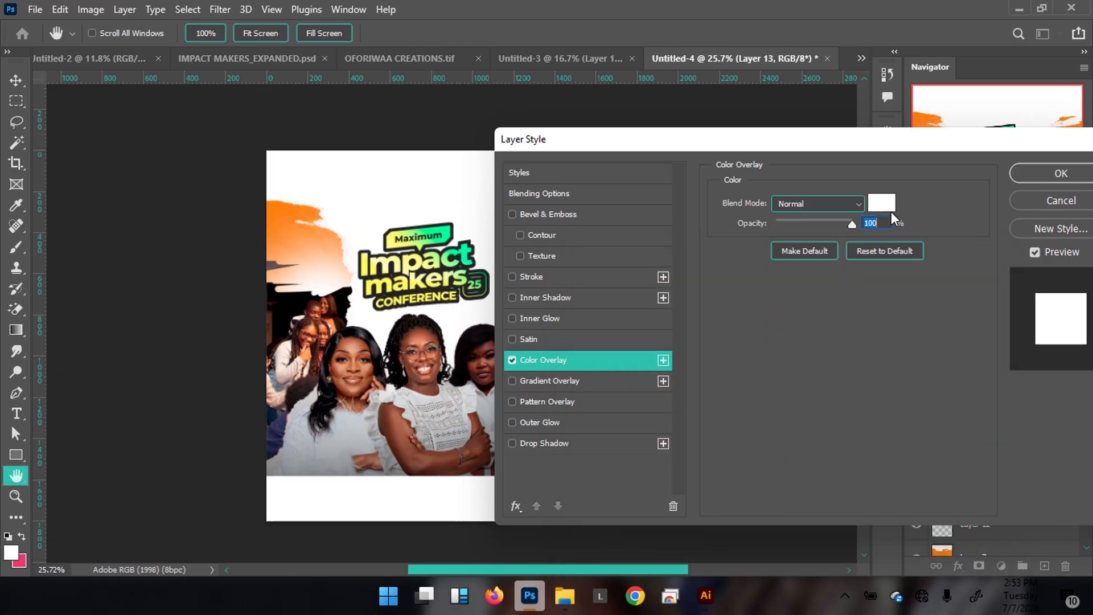
pyautogui.click(1017, 169)
# Step: Move the ray texture over the orange strokes, rotate it about -10° and scale it to about 110%
pyautogui.moveTo(535, 288)
pyautogui.mouseDown()
pyautogui.moveTo(550, 313)
pyautogui.moveTo(550, 292)
pyautogui.mouseUp()
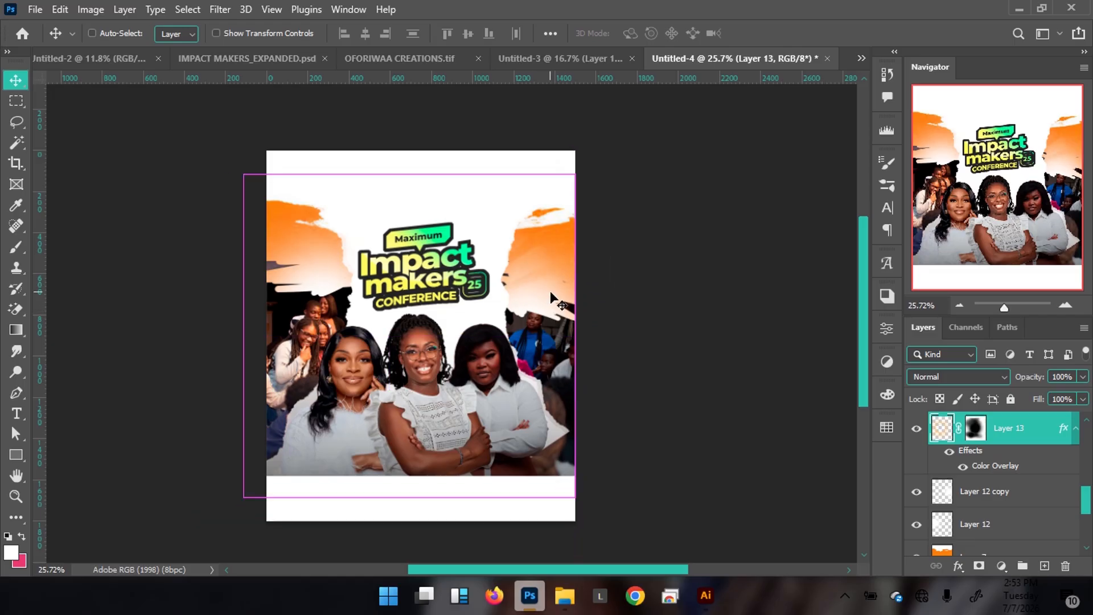
pyautogui.hotkey('ctrl', 't')
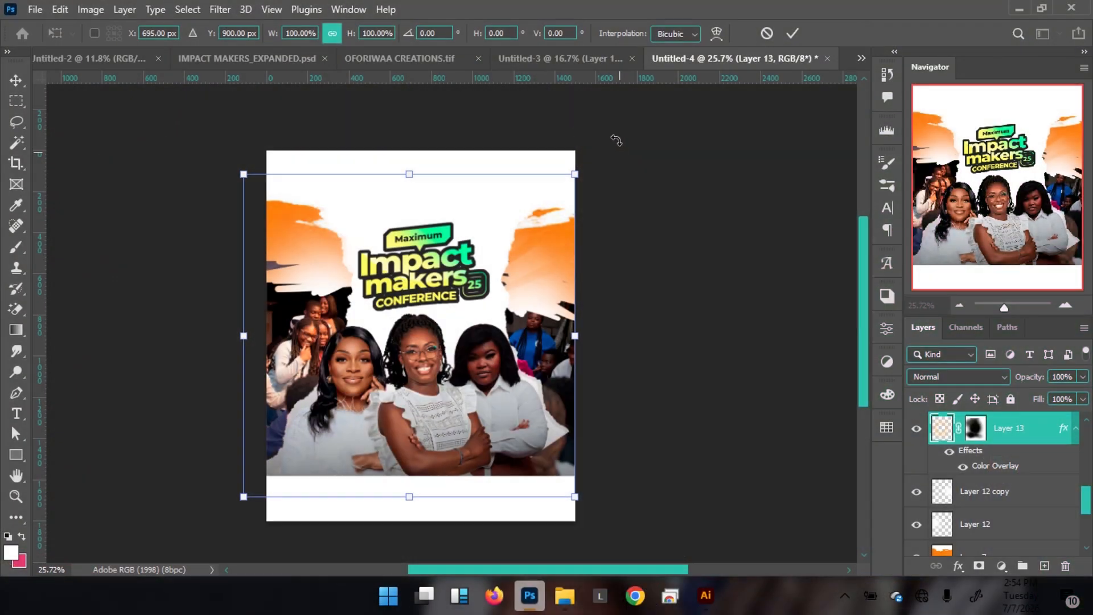
pyautogui.moveTo(602, 106); pyautogui.dragTo(599, 101)
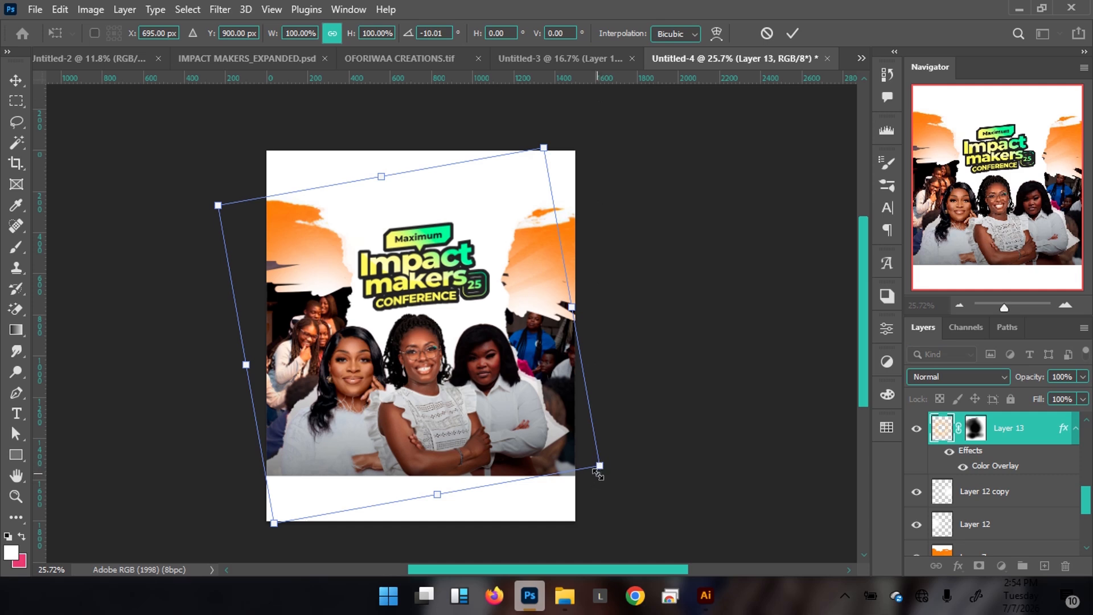
pyautogui.moveTo(600, 466); pyautogui.dragTo(654, 485)
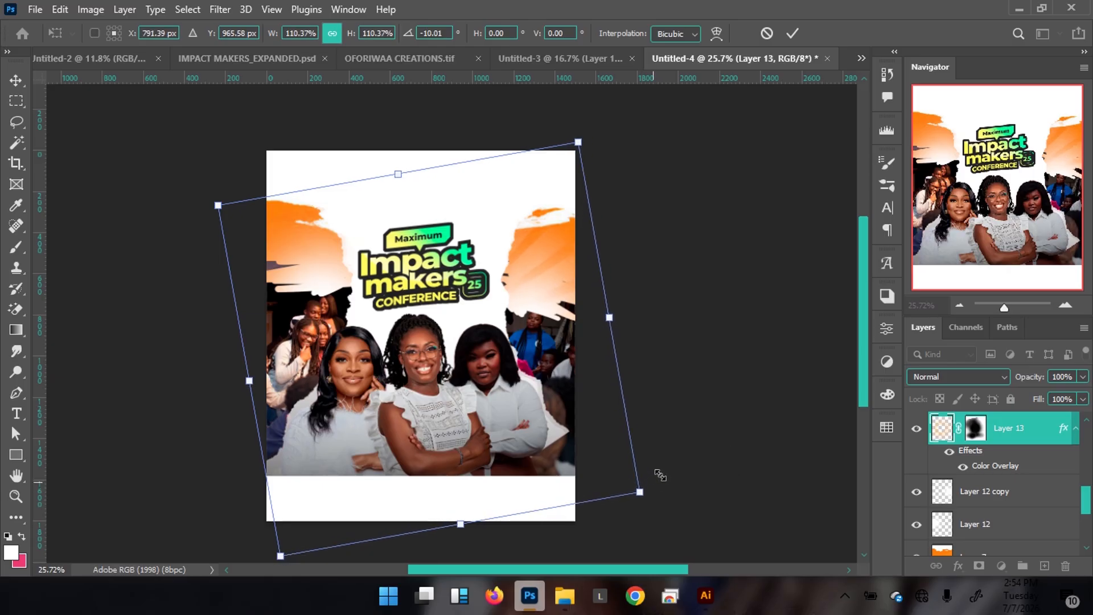
pyautogui.click(789, 35)
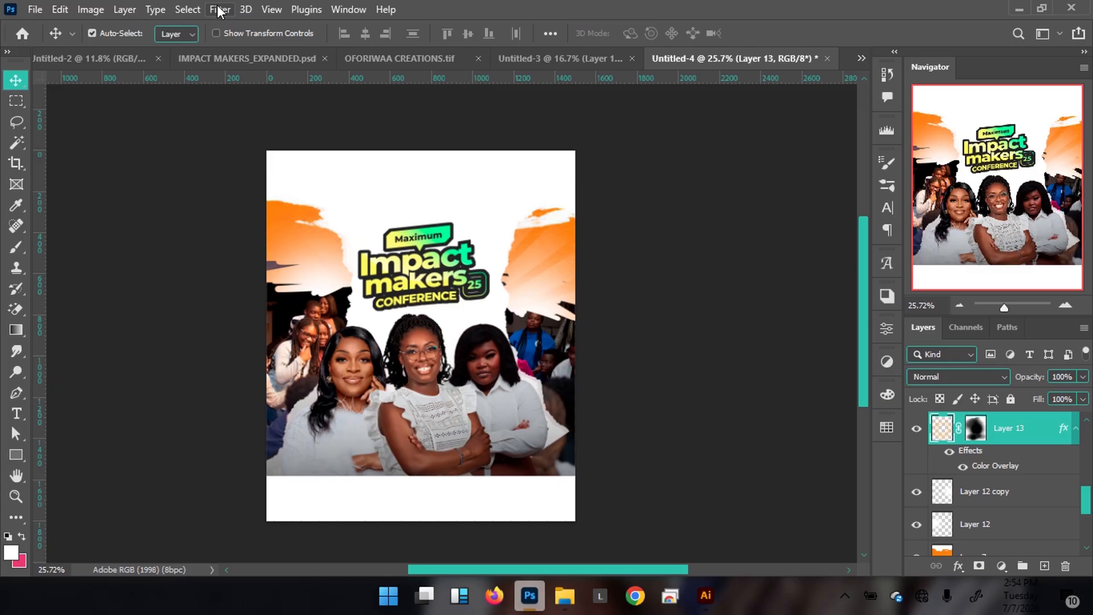
# Step: Convert the ray texture on Layer 13 to a smart object and apply a Gaussian Blur with a 5.0 pixel radius
pyautogui.click(220, 10)
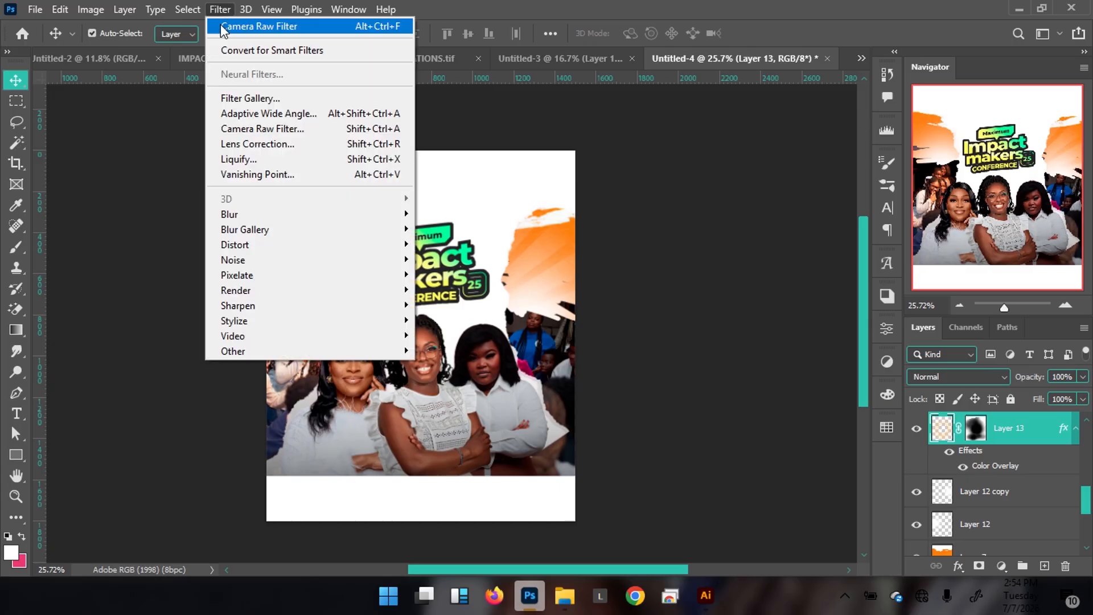
pyautogui.moveTo(256, 215)
pyautogui.click(1041, 431)
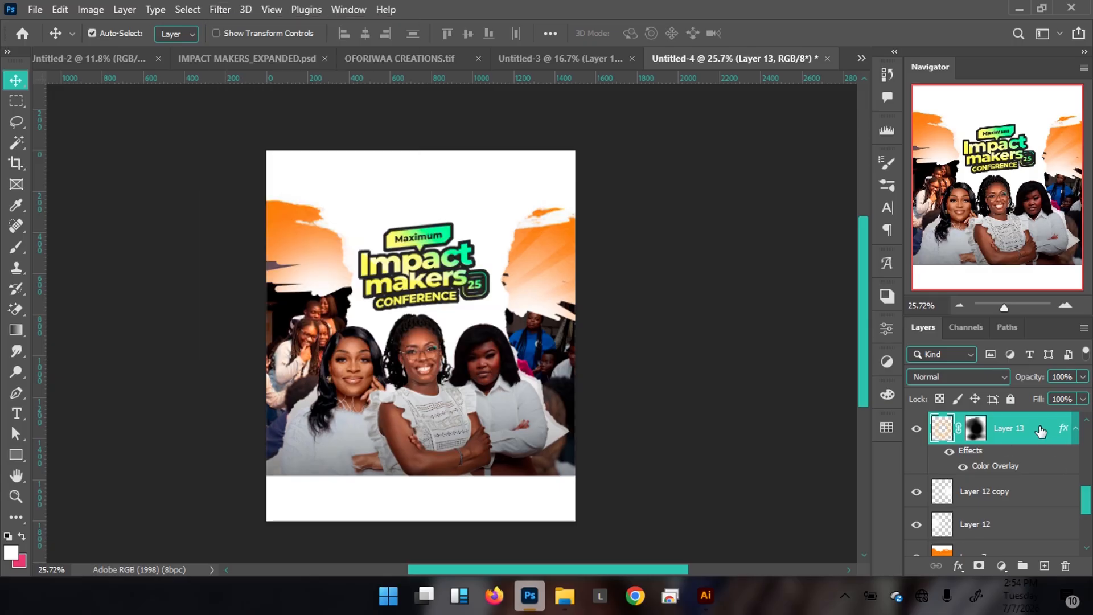
pyautogui.rightClick(1041, 431)
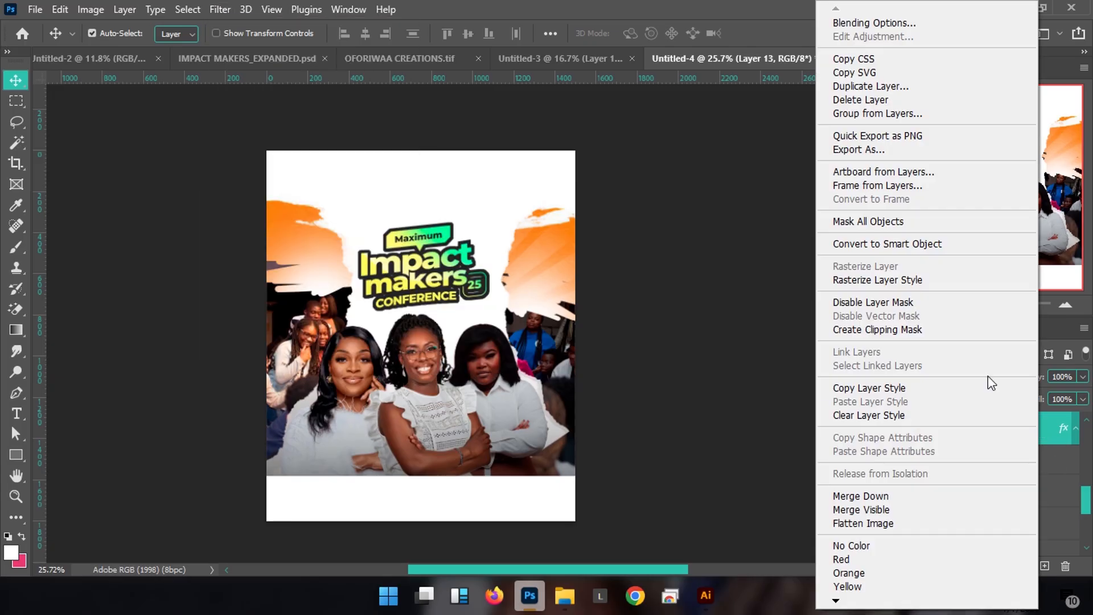
pyautogui.click(923, 243)
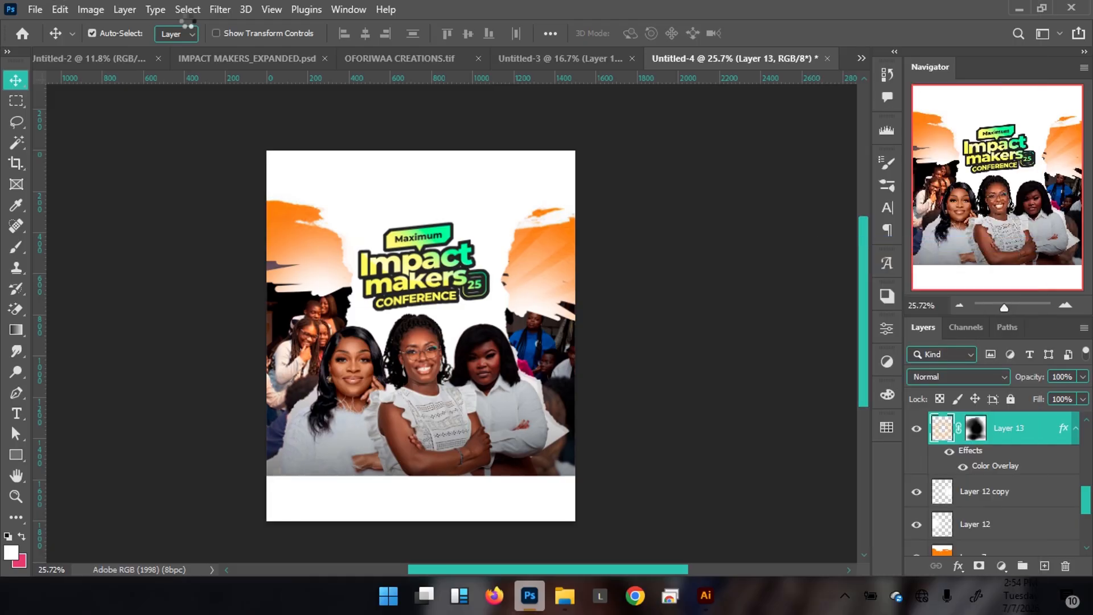
pyautogui.click(217, 9)
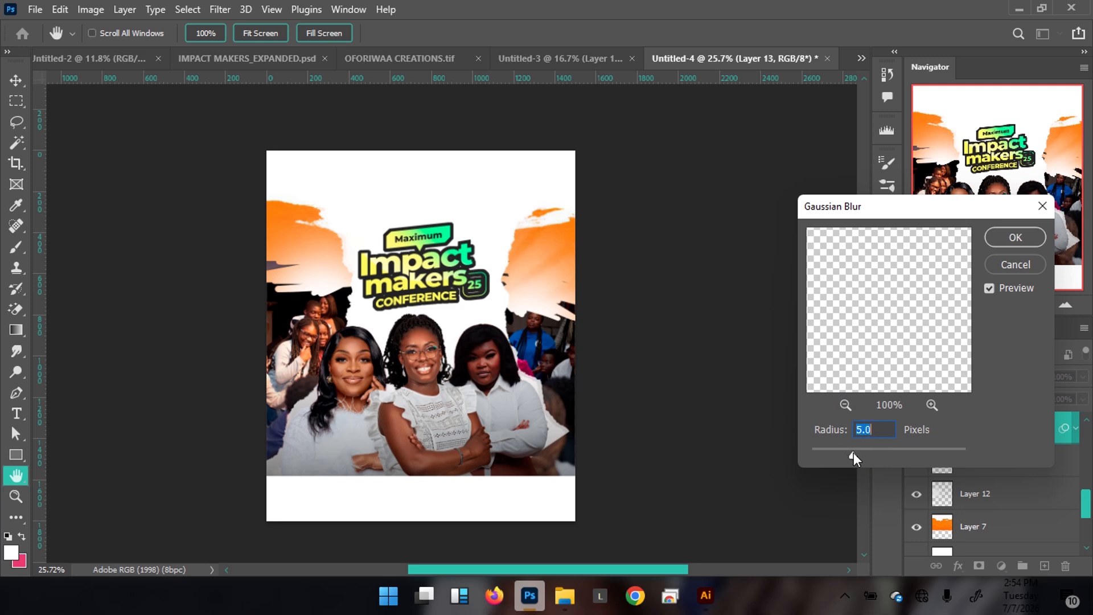
pyautogui.click(1003, 236)
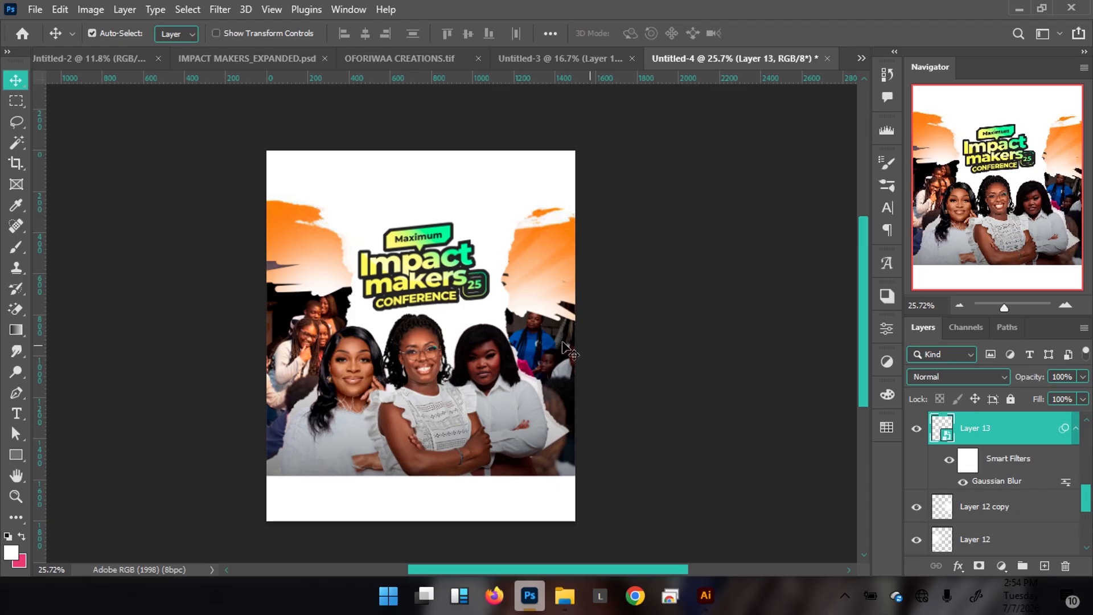
# Step: Add a white rectangle about 406 × 65 px over the left speaker's chest, above all other layers, with 0 px corner radius
pyautogui.moveTo(1088, 512); pyautogui.dragTo(1086, 445)
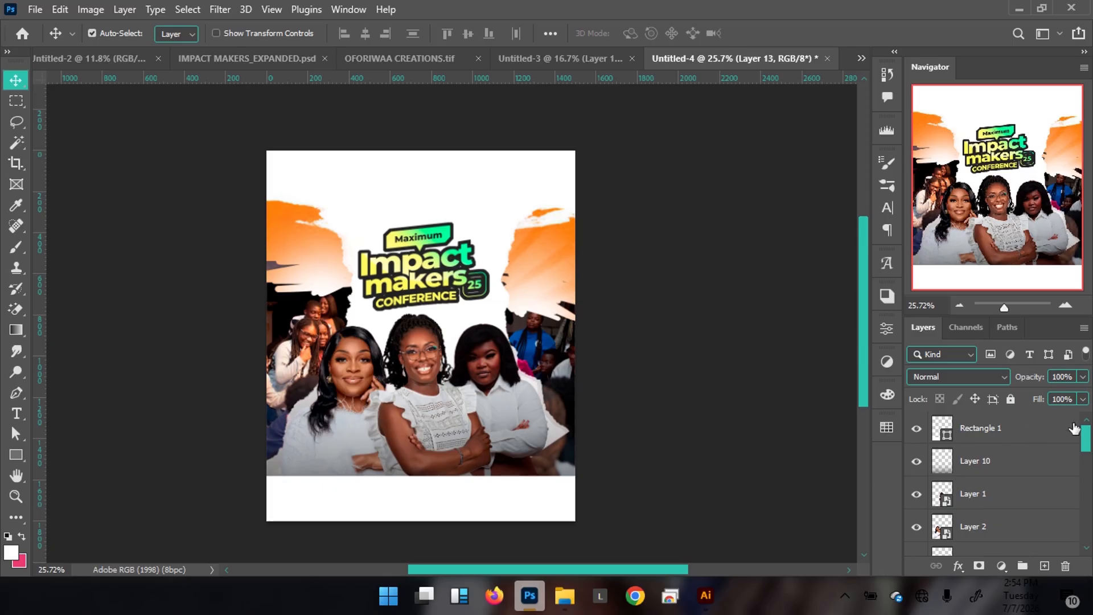
pyautogui.moveTo(1090, 434)
pyautogui.mouseDown()
pyautogui.moveTo(1081, 449)
pyautogui.moveTo(1083, 422)
pyautogui.mouseUp()
pyautogui.hotkey('ctrl', 'shift', 'alt', 'n')
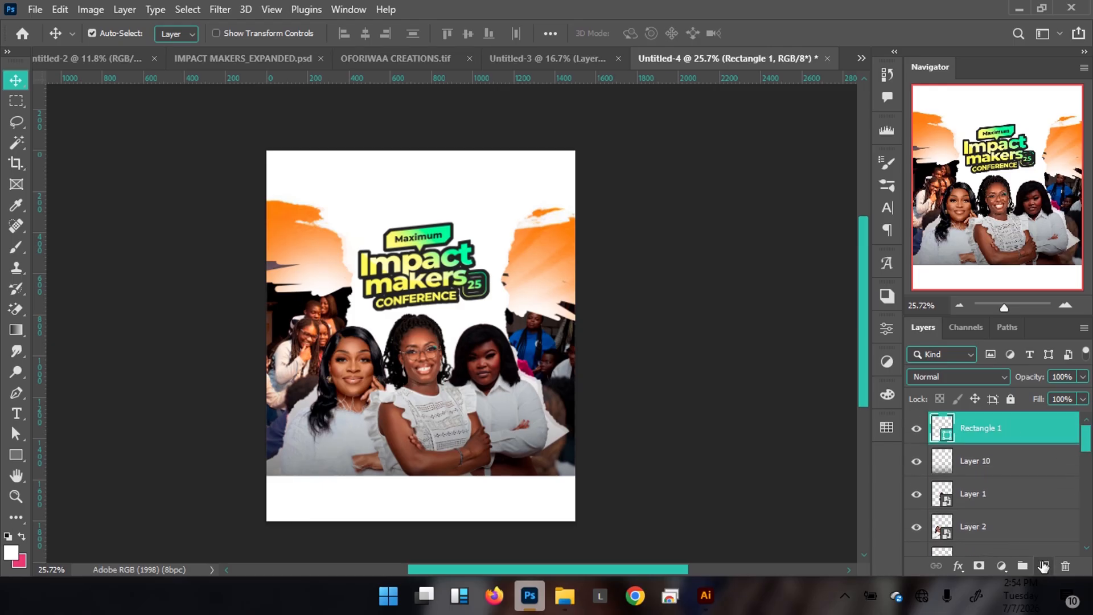
pyautogui.press('u')
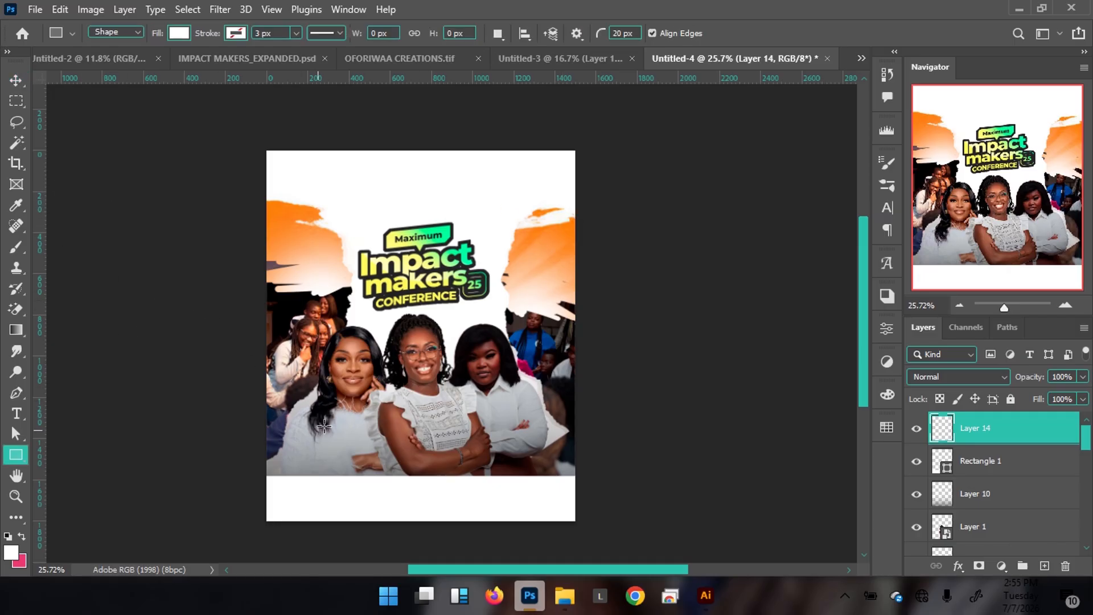
pyautogui.moveTo(303, 417); pyautogui.dragTo(387, 429)
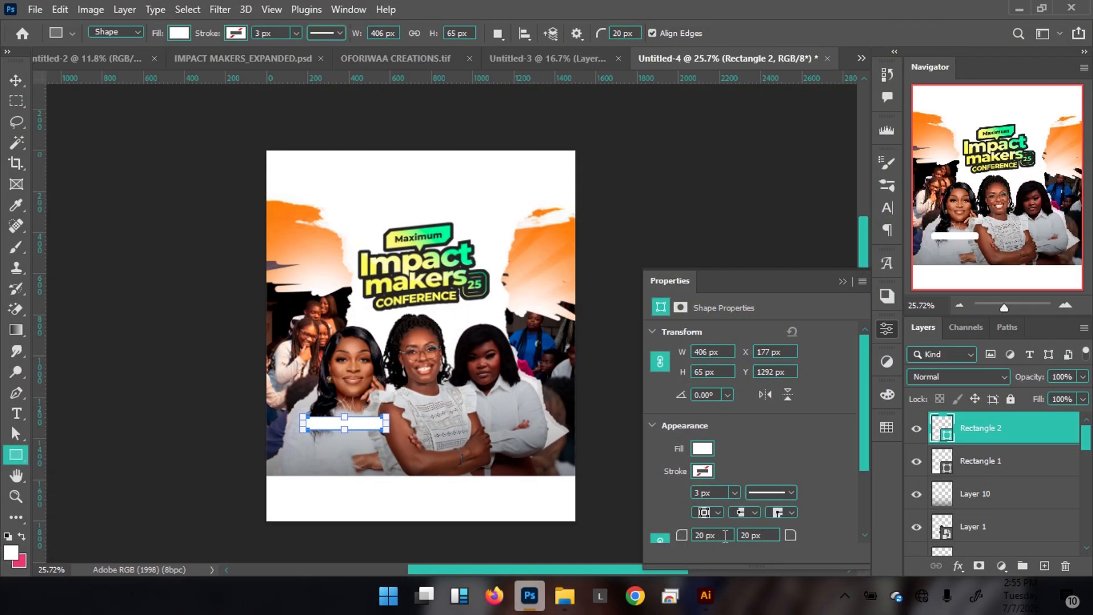
pyautogui.click(724, 536)
pyautogui.write('0')
pyautogui.press('Return')
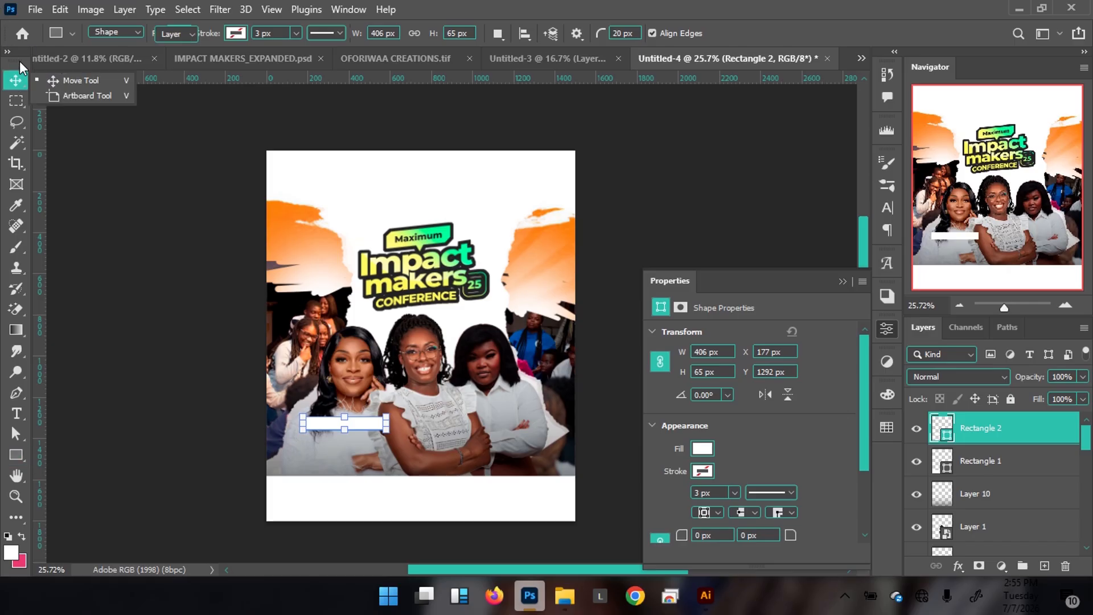
# Step: Duplicate the white bar twice and line the bars up in a row across the three speakers
pyautogui.click(16, 79)
pyautogui.moveTo(338, 426); pyautogui.dragTo(526, 427)
pyautogui.hotkey('ctrl', 'j')
pyautogui.hotkey('ctrl', 'j')
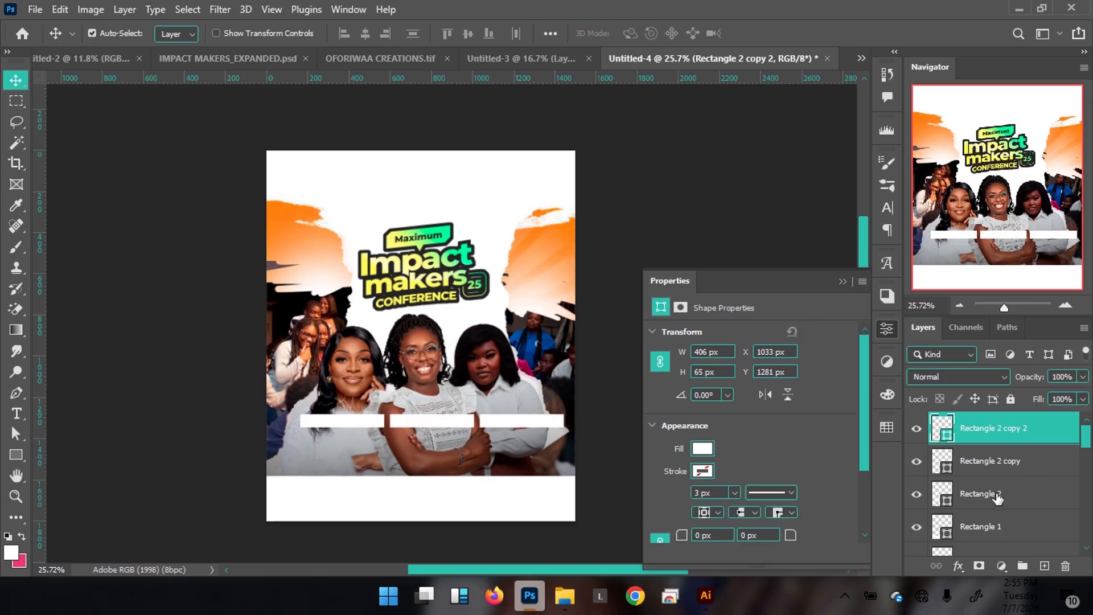
# Step: Select the three white bars together and narrow the row to about 1159 px wide
pyautogui.keyDown('shift'); pyautogui.click(1018, 503); pyautogui.keyUp('shift')
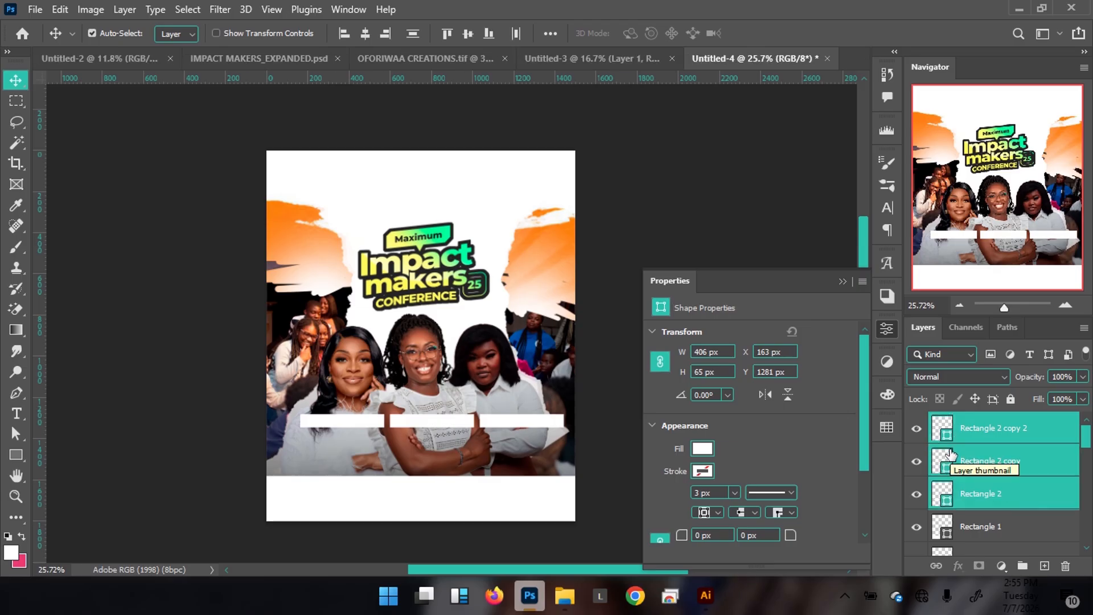
pyautogui.click(1055, 428)
pyautogui.click(1055, 428)
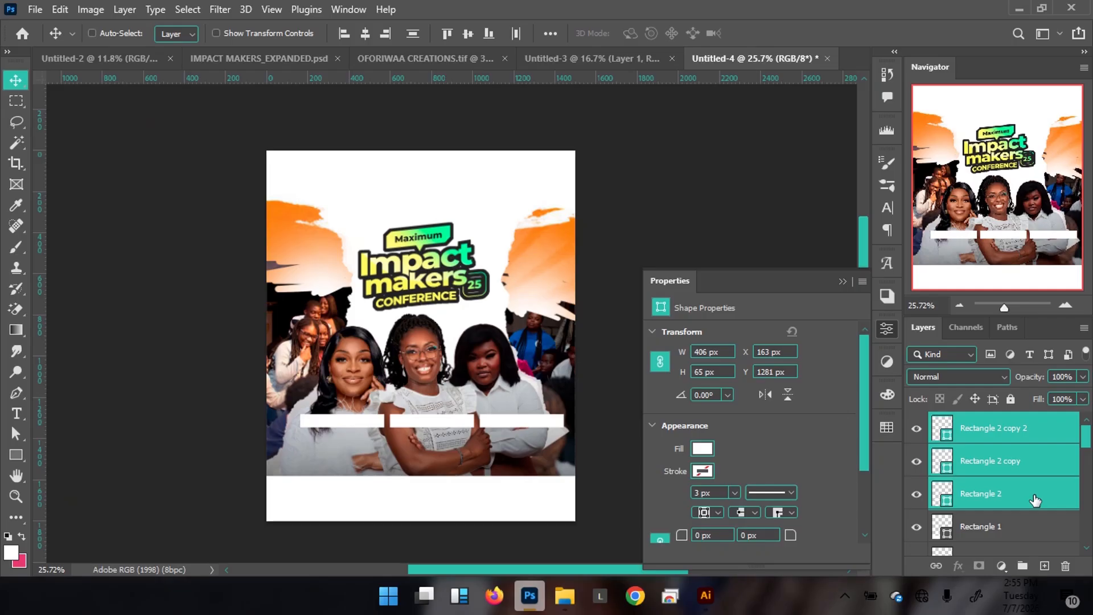
pyautogui.hotkey('ctrl', 't')
pyautogui.moveTo(560, 418); pyautogui.dragTo(534, 430)
pyautogui.click(792, 33)
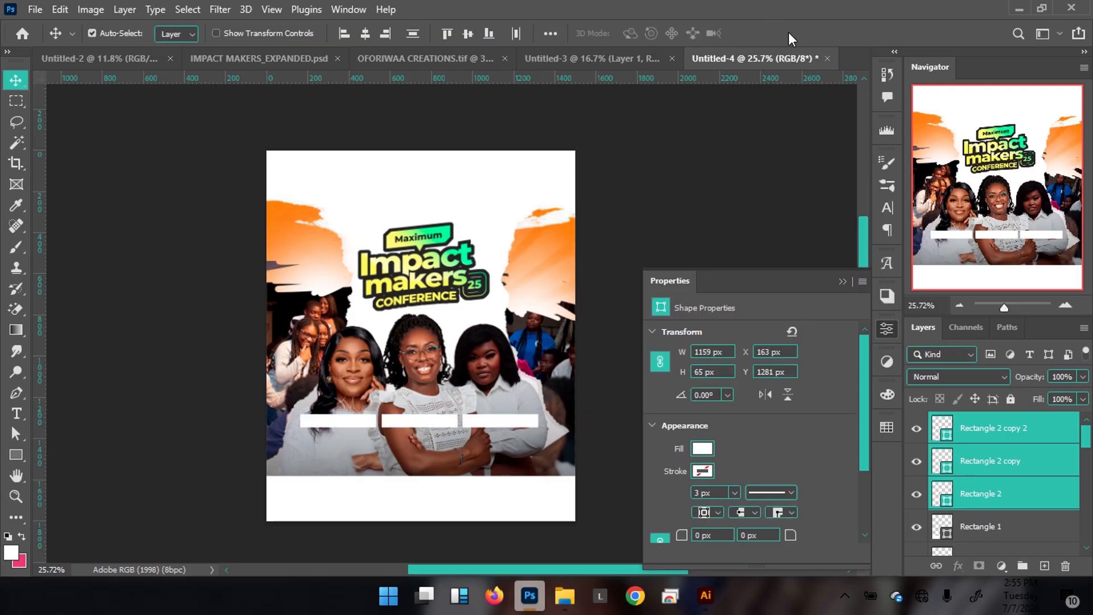
# Step: Nudge the row of white bars 8 px left and 10 px down to X 155, Y 1291 px
pyautogui.press('Left')
pyautogui.press('Left')
pyautogui.press('Left')
pyautogui.press('Left')
pyautogui.press('Left')
pyautogui.press('Left')
pyautogui.press('Left')
pyautogui.press('Left')
pyautogui.hotkey('shift', 'Down')
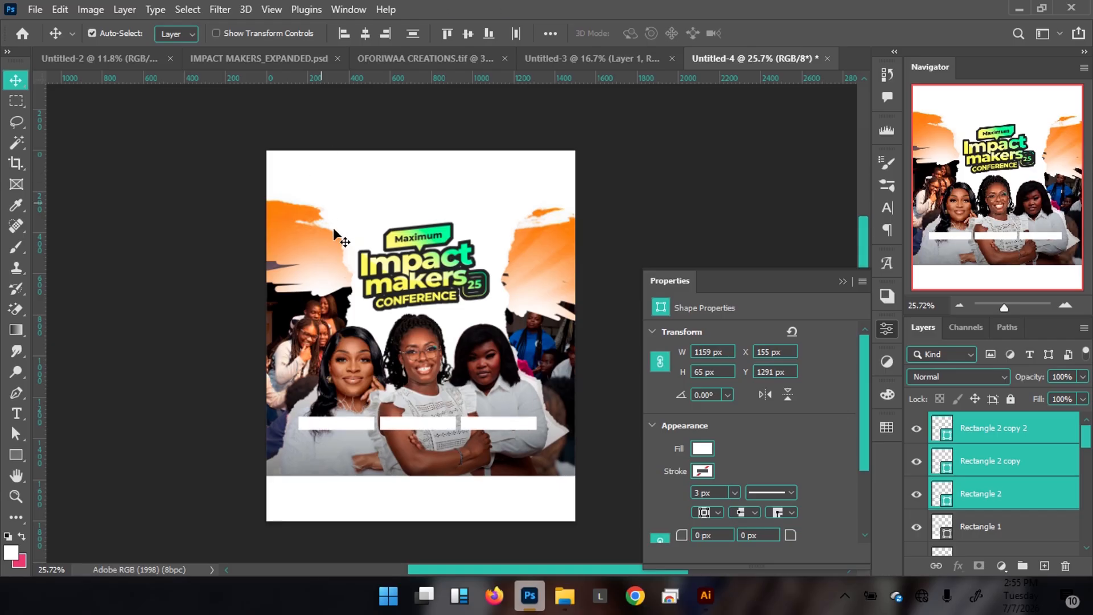
# Step: Stretch the three bars upward to about 109% of their height, making them 71 px tall
pyautogui.moveTo(379, 386); pyautogui.dragTo(415, 317)
pyautogui.hotkey('ctrl', 't')
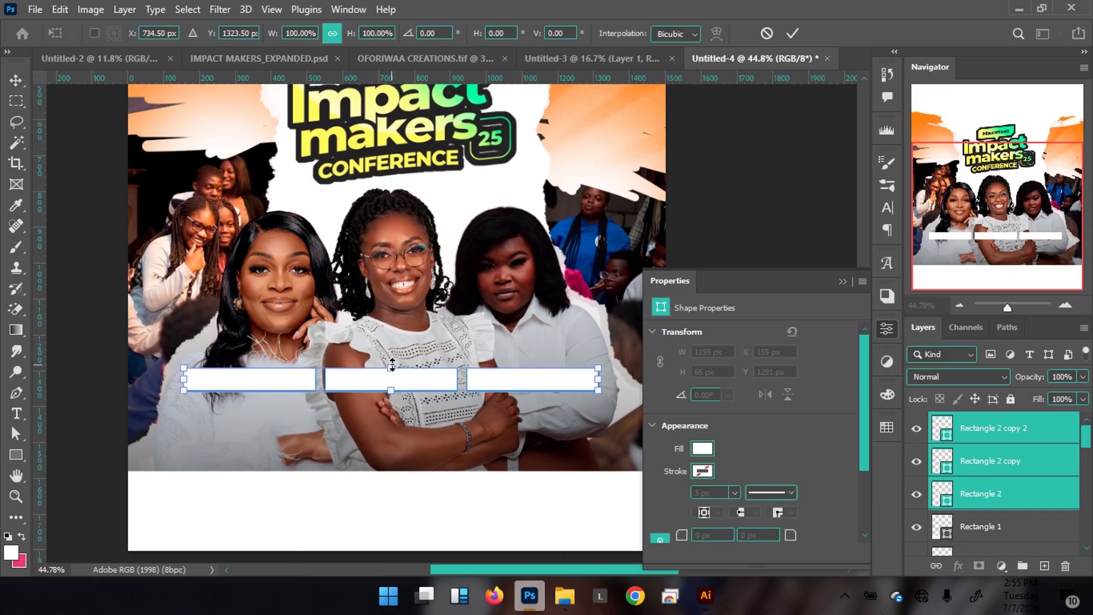
pyautogui.moveTo(392, 366); pyautogui.dragTo(392, 364)
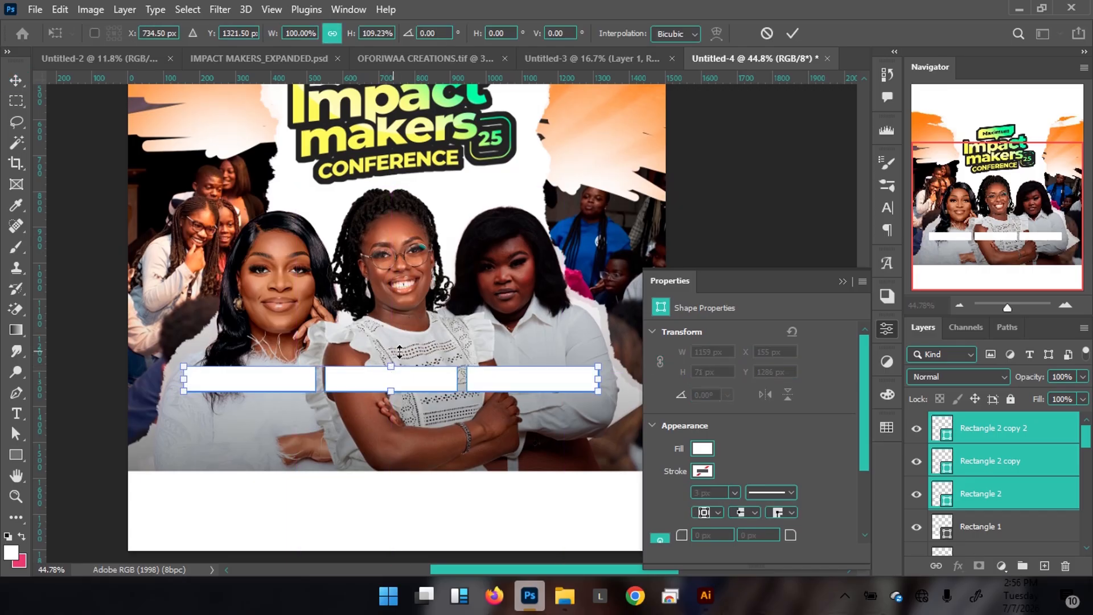
pyautogui.click(792, 31)
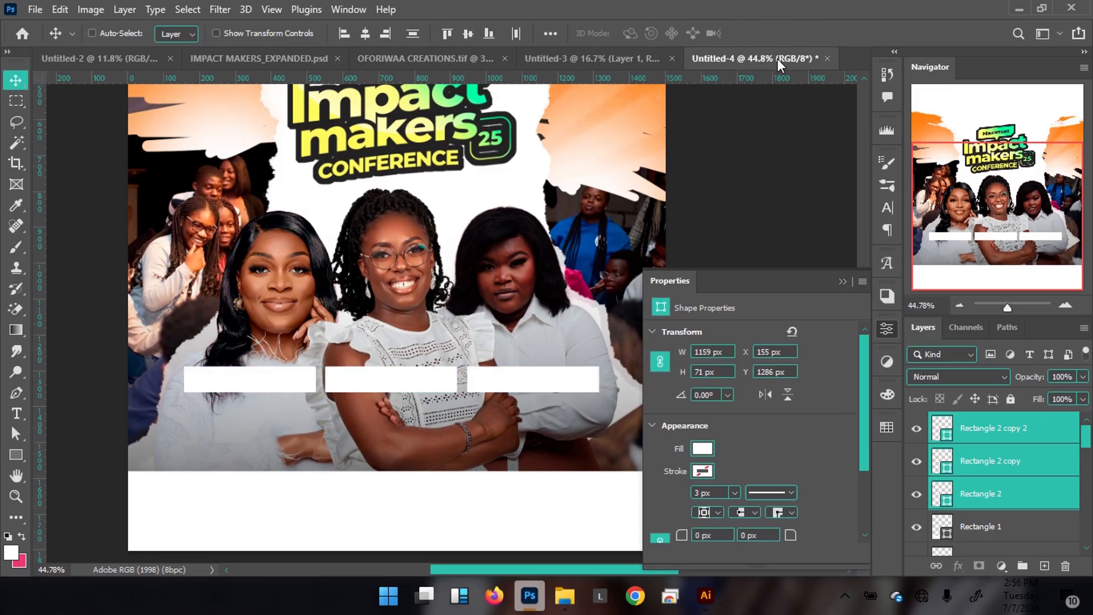
pyautogui.hotkey('ctrl', '-')
pyautogui.hotkey('ctrl', '-')
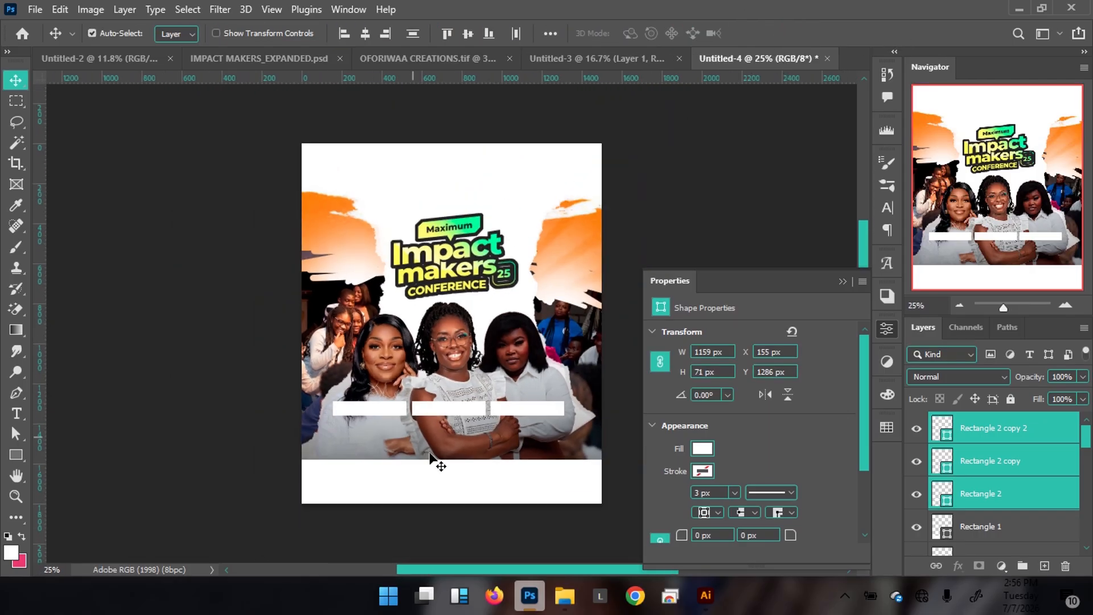
# Step: Try a darker green (#34a53c), adjusted from a colour sampled in the title, as the right bar's fill
pyautogui.click(452, 466)
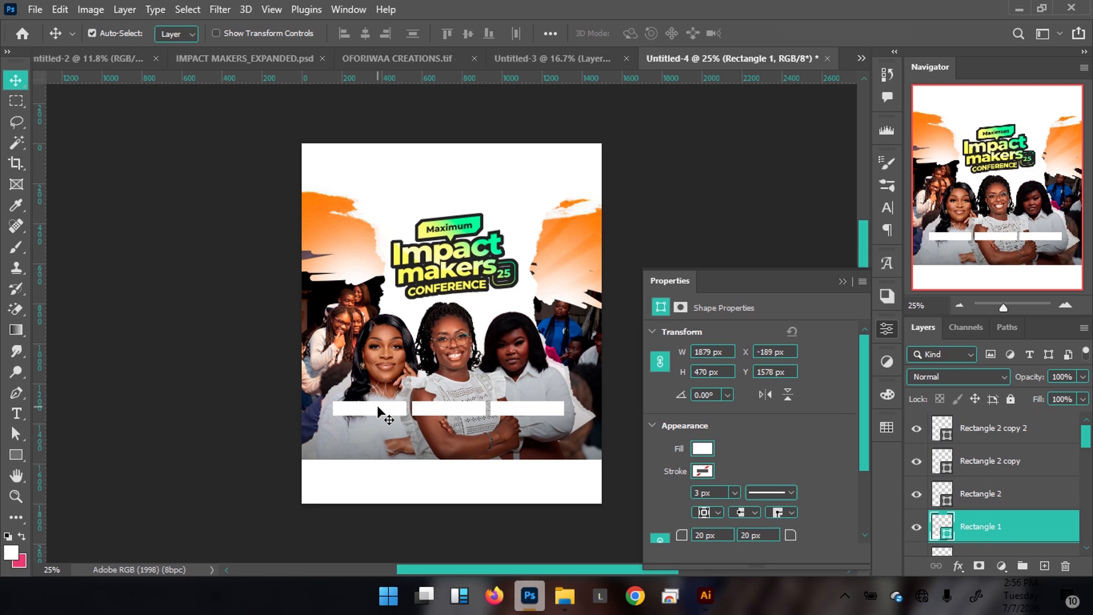
pyautogui.click(511, 409)
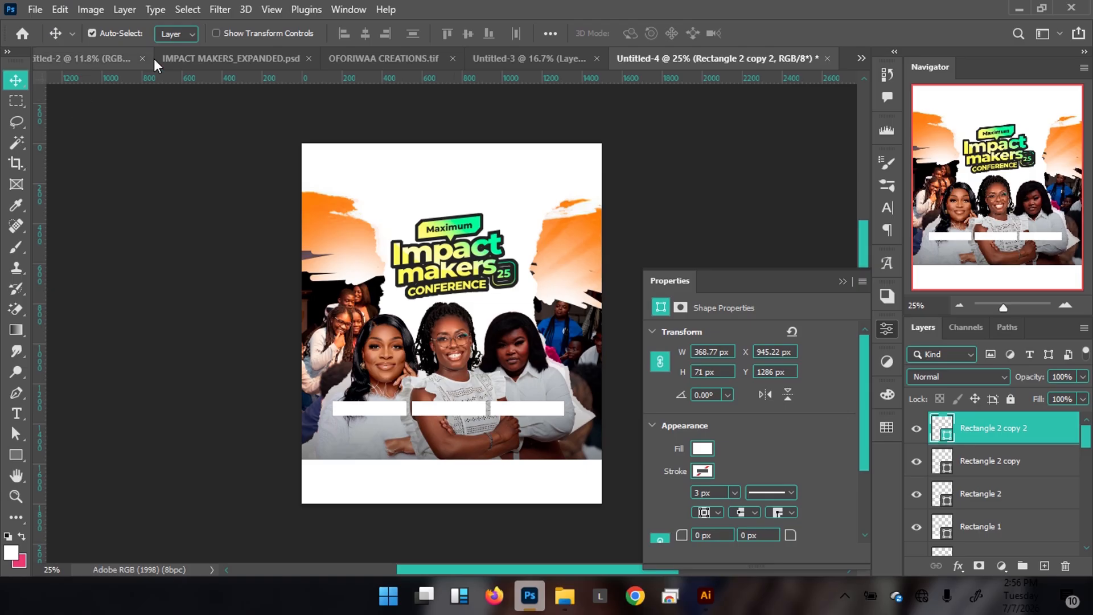
pyautogui.click(193, 59)
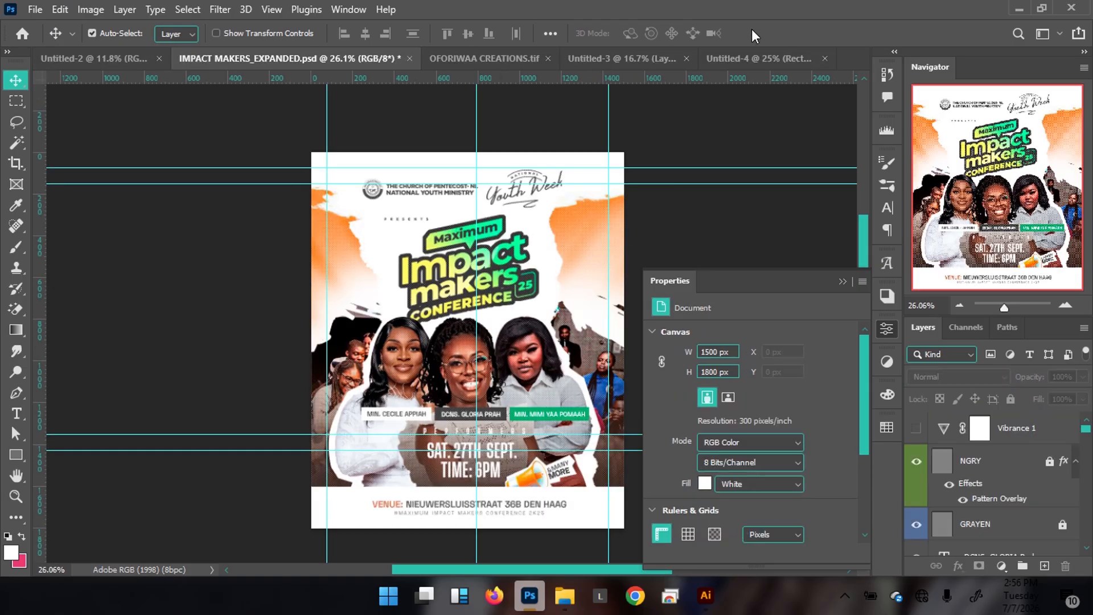
pyautogui.click(753, 54)
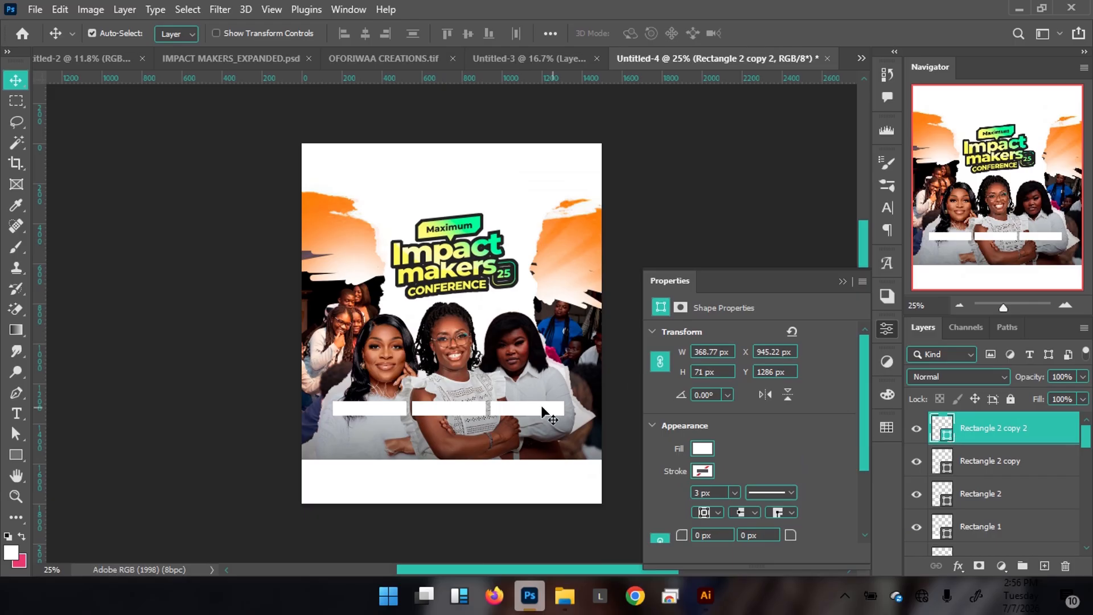
pyautogui.doubleClick(944, 437)
pyautogui.click(496, 244)
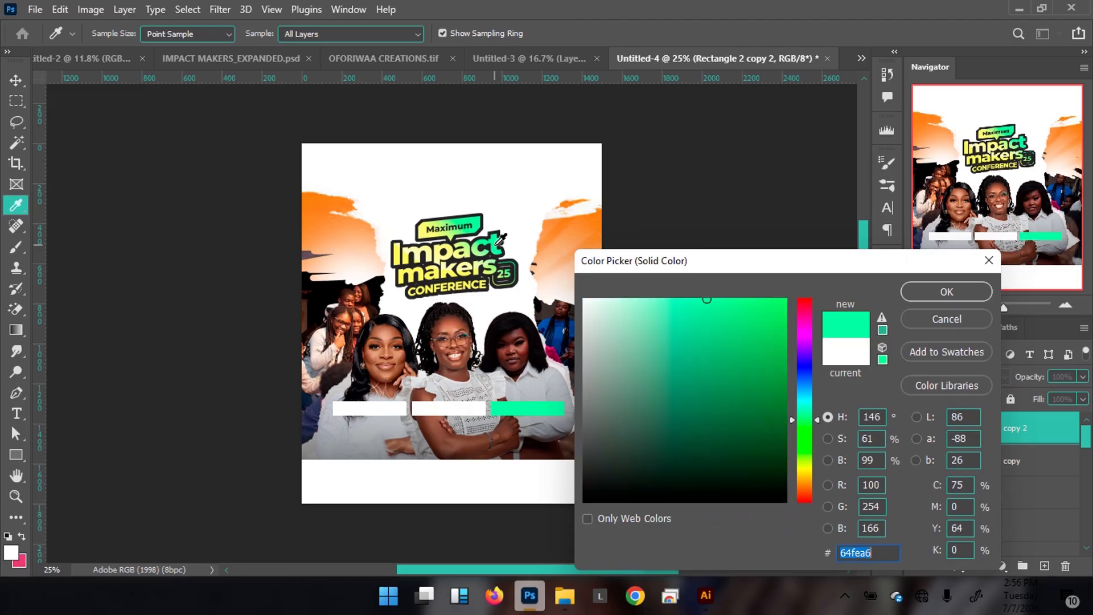
pyautogui.click(804, 432)
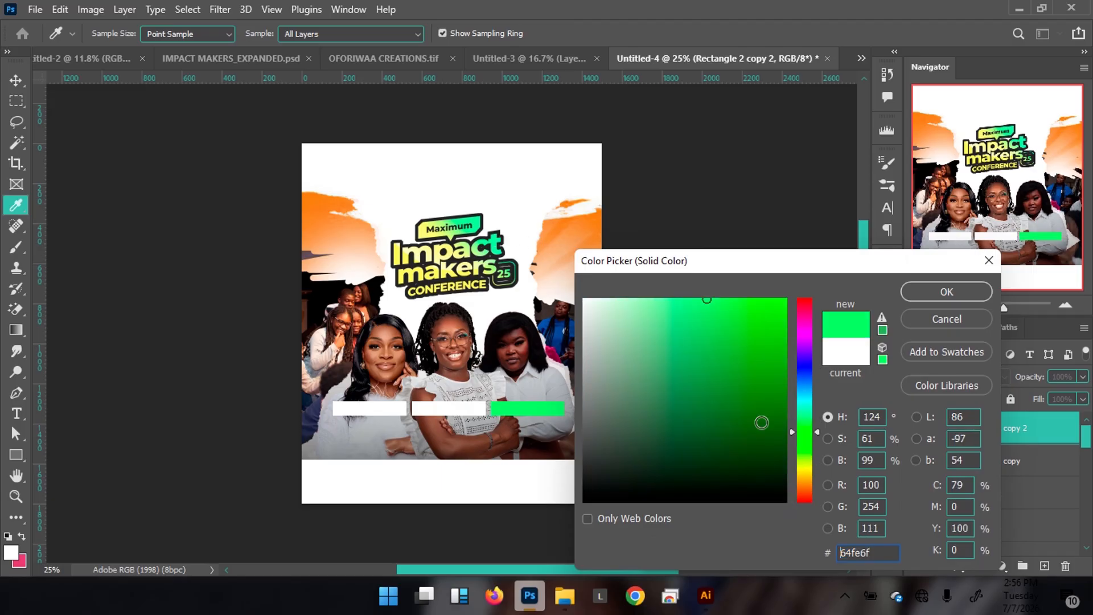
pyautogui.click(744, 369)
pyautogui.click(732, 392)
pyautogui.moveTo(731, 392); pyautogui.dragTo(722, 370)
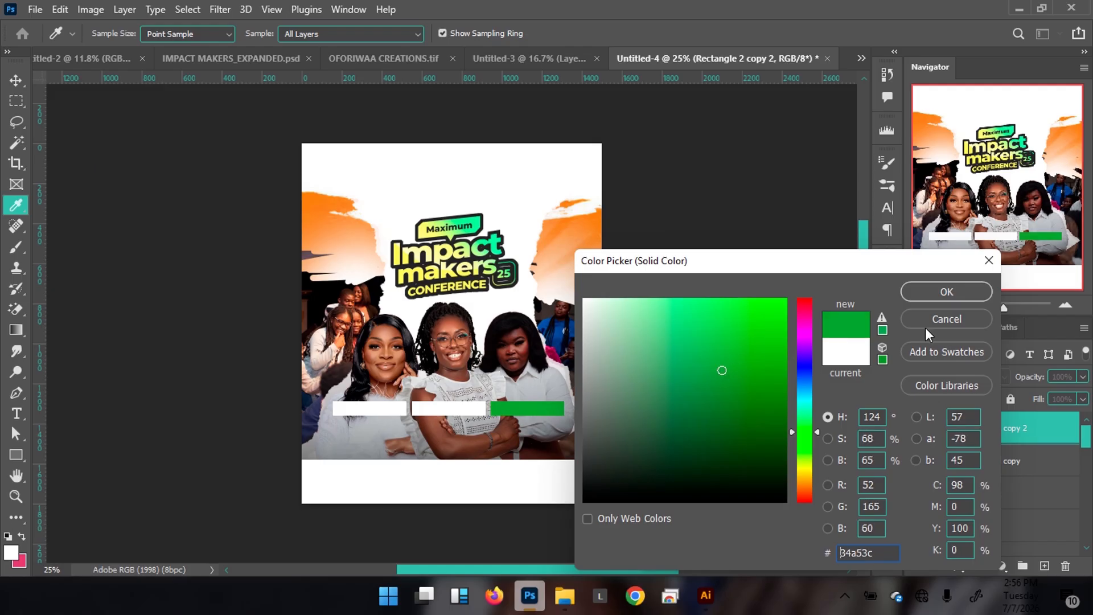
pyautogui.click(946, 291)
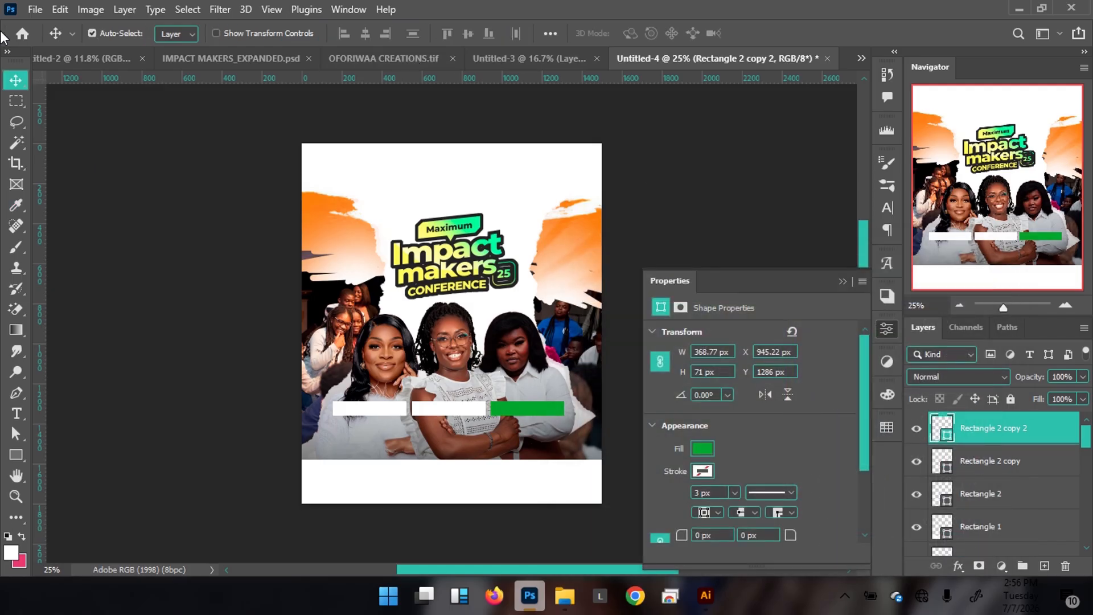
# Step: Copy the fill colour code #0aad6c from the green name bar in IMPACT MAKERS_EXPANDED.psd
pyautogui.click(182, 59)
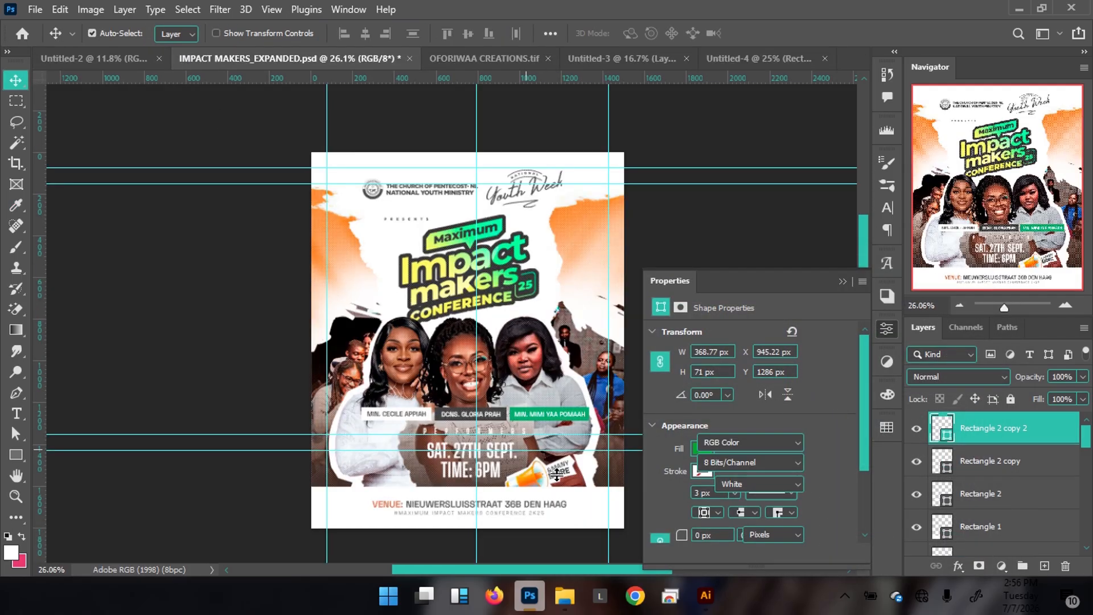
pyautogui.click(581, 410)
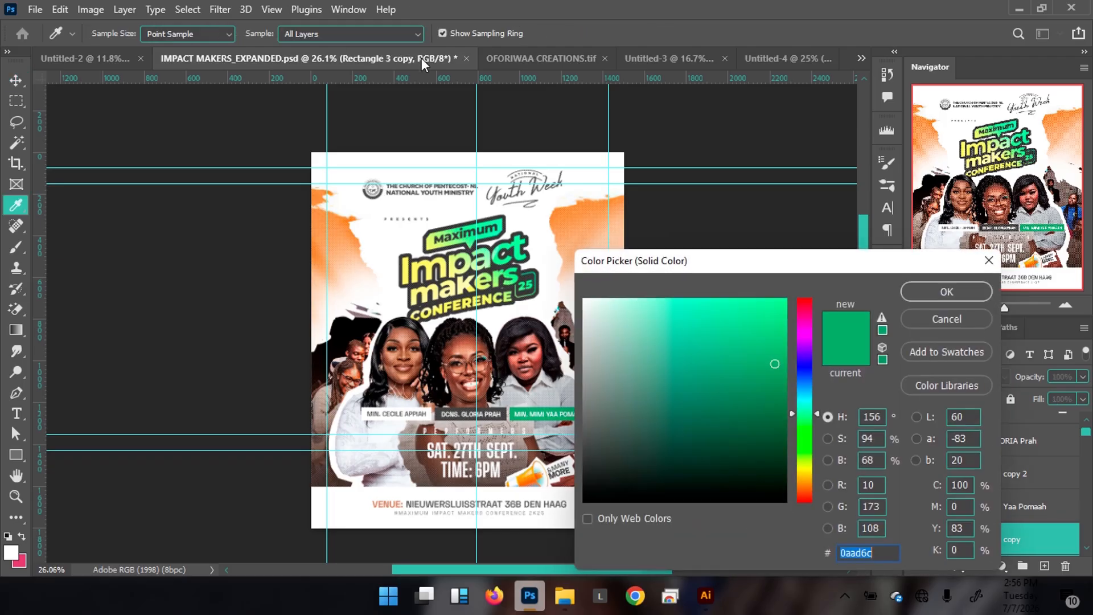
pyautogui.moveTo(882, 553); pyautogui.dragTo(839, 554)
pyautogui.hotkey('ctrl', 'c')
pyautogui.click(929, 295)
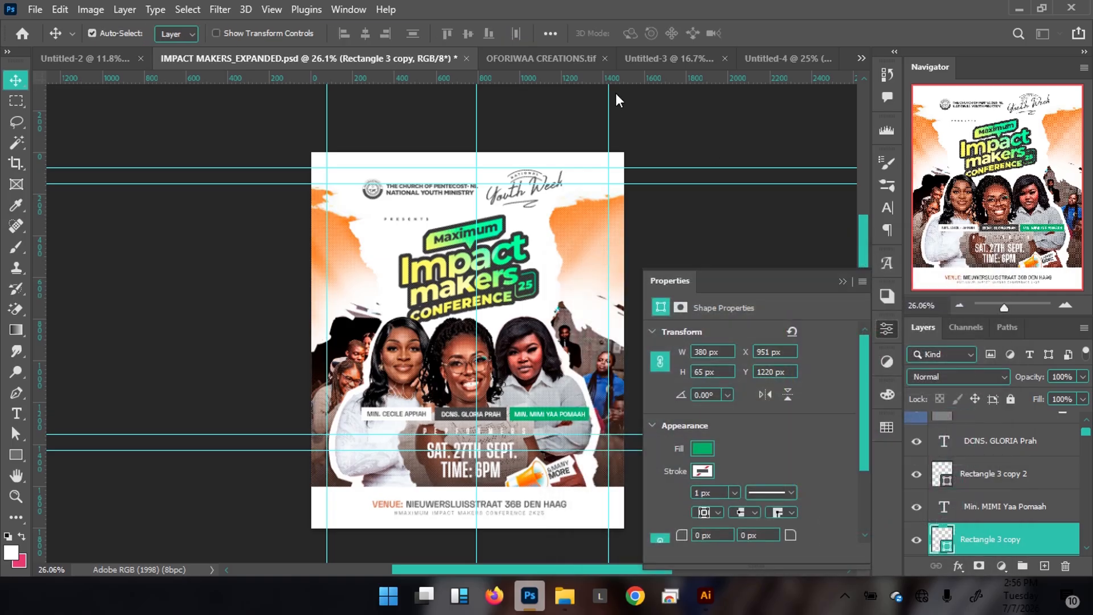
# Step: Set the right name bar's fill in Untitled-4 to the copied green #0aad6c
pyautogui.click(759, 57)
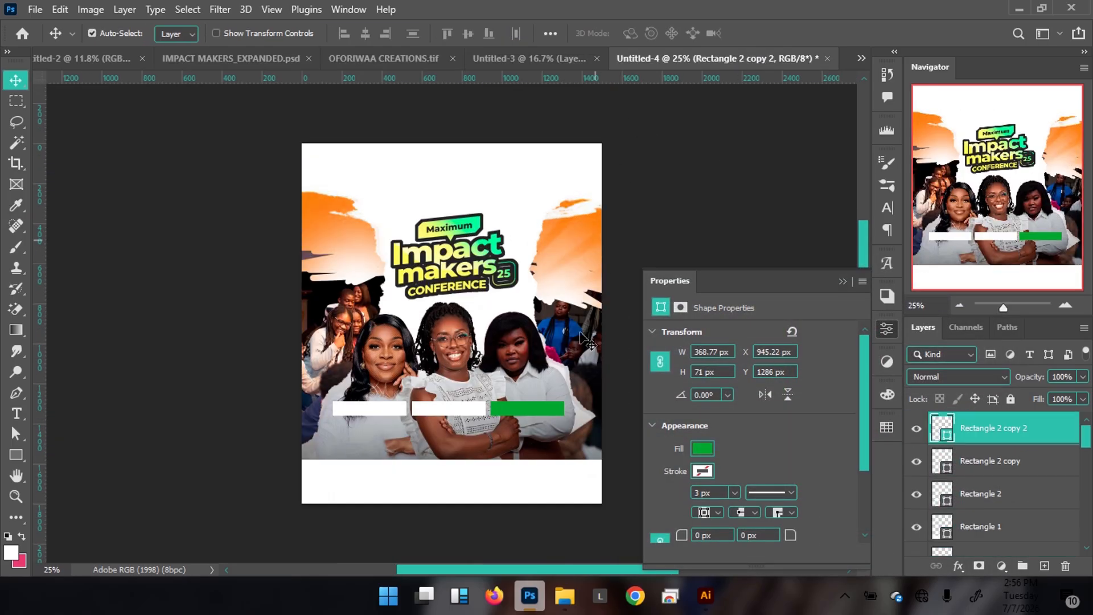
pyautogui.doubleClick(946, 438)
pyautogui.hotkey('ctrl', 'v')
pyautogui.click(938, 291)
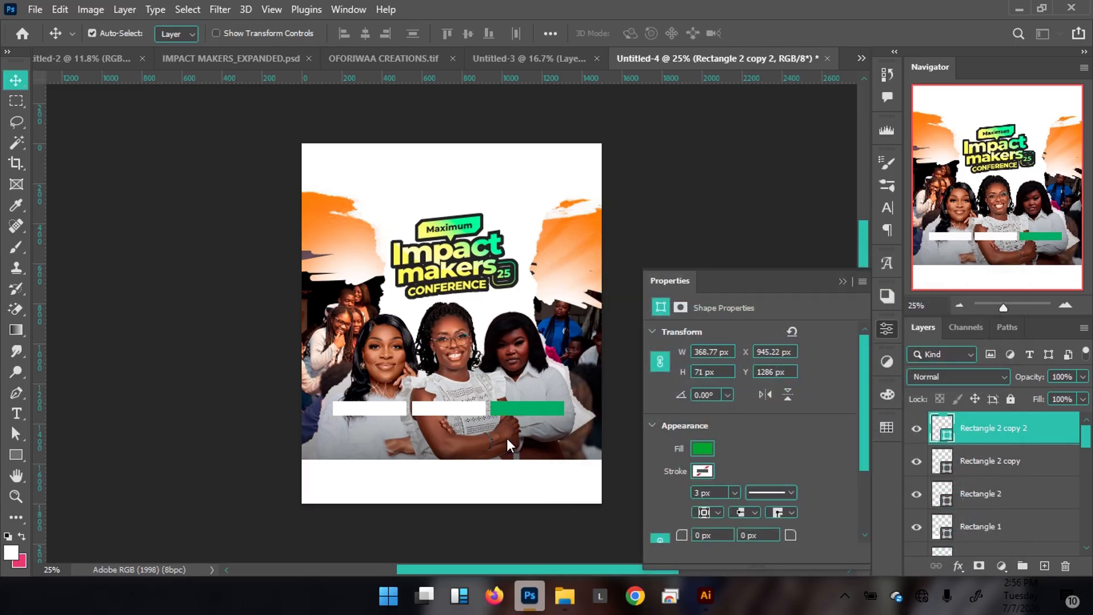
# Step: Set the middle name bar's fill to dark grey #3b3b3b, adjusted from a colour sampled in the title
pyautogui.click(439, 410)
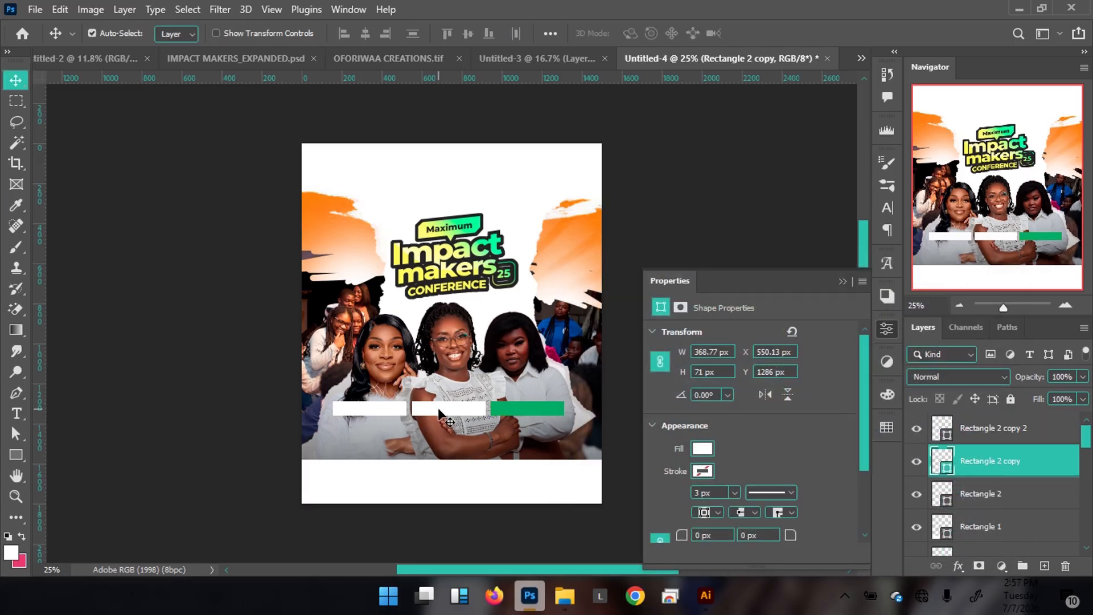
pyautogui.doubleClick(943, 463)
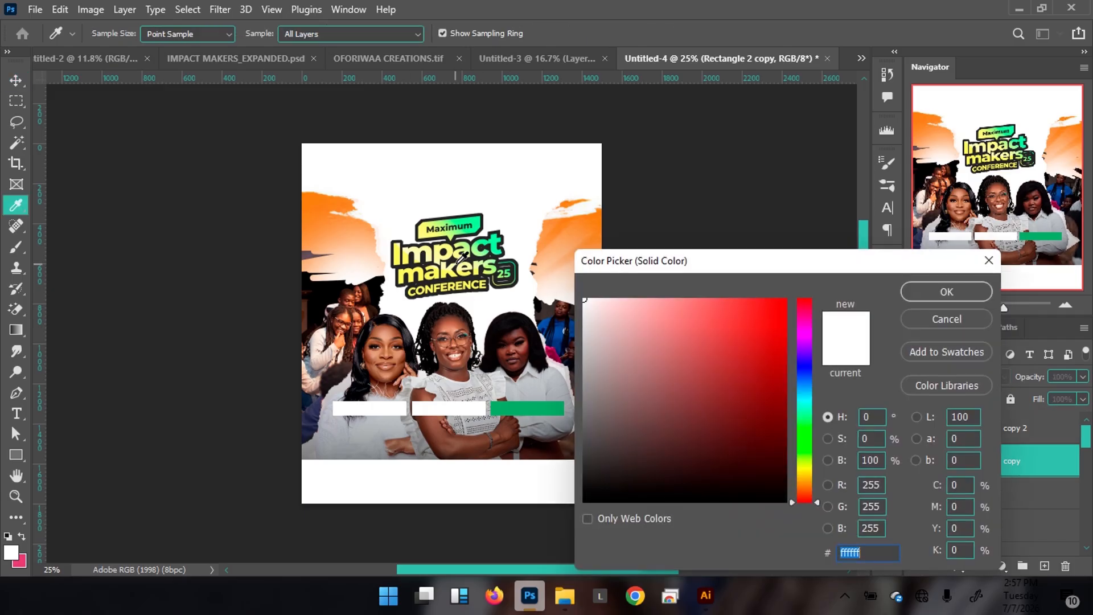
pyautogui.click(462, 252)
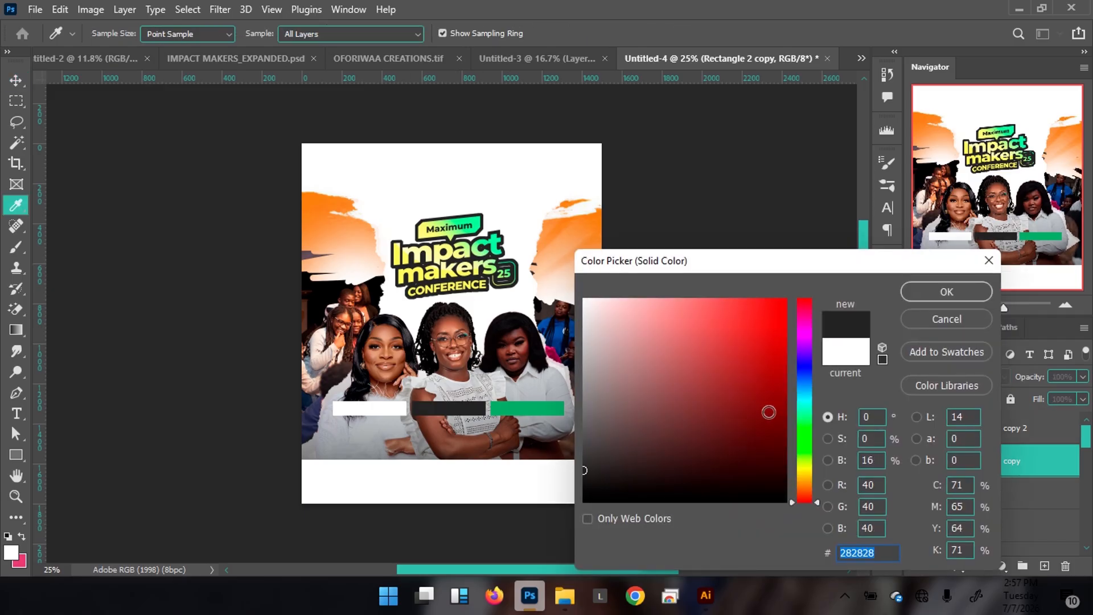
pyautogui.moveTo(588, 459); pyautogui.dragTo(581, 456)
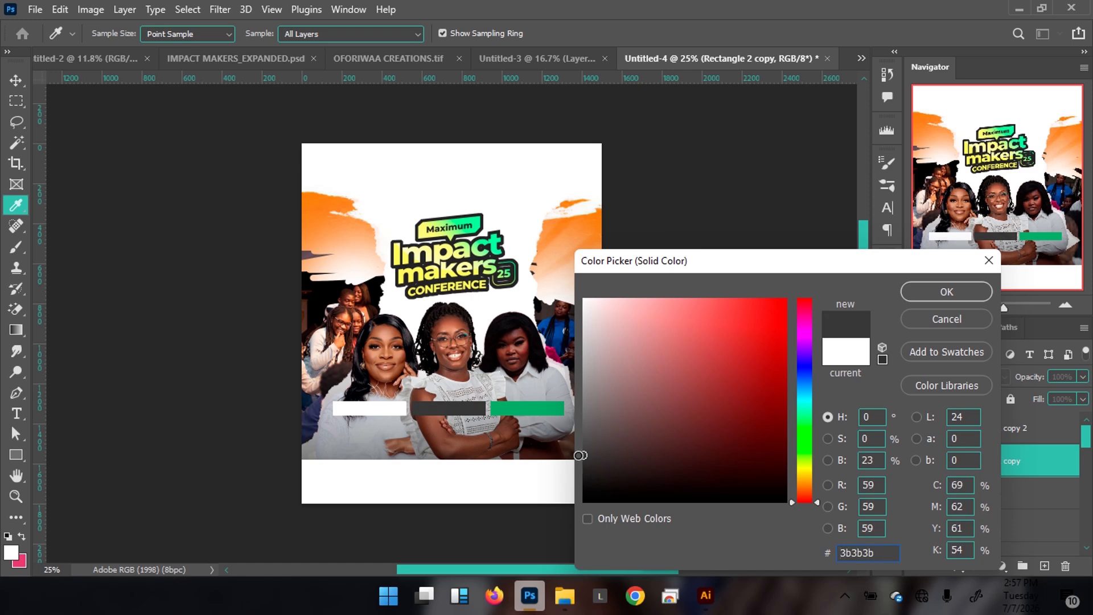
pyautogui.click(938, 292)
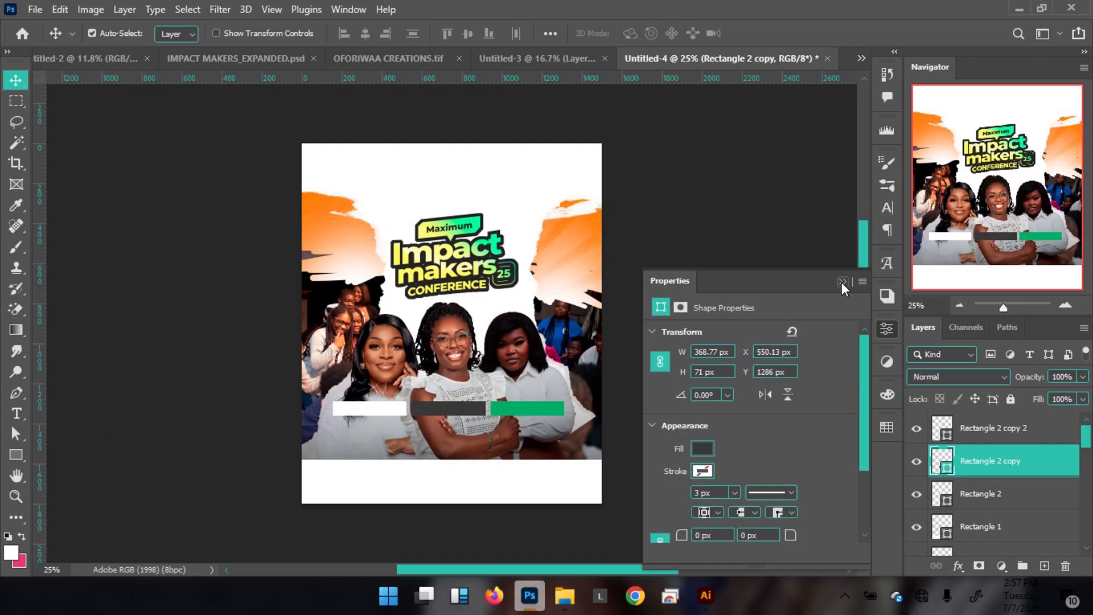
pyautogui.click(841, 282)
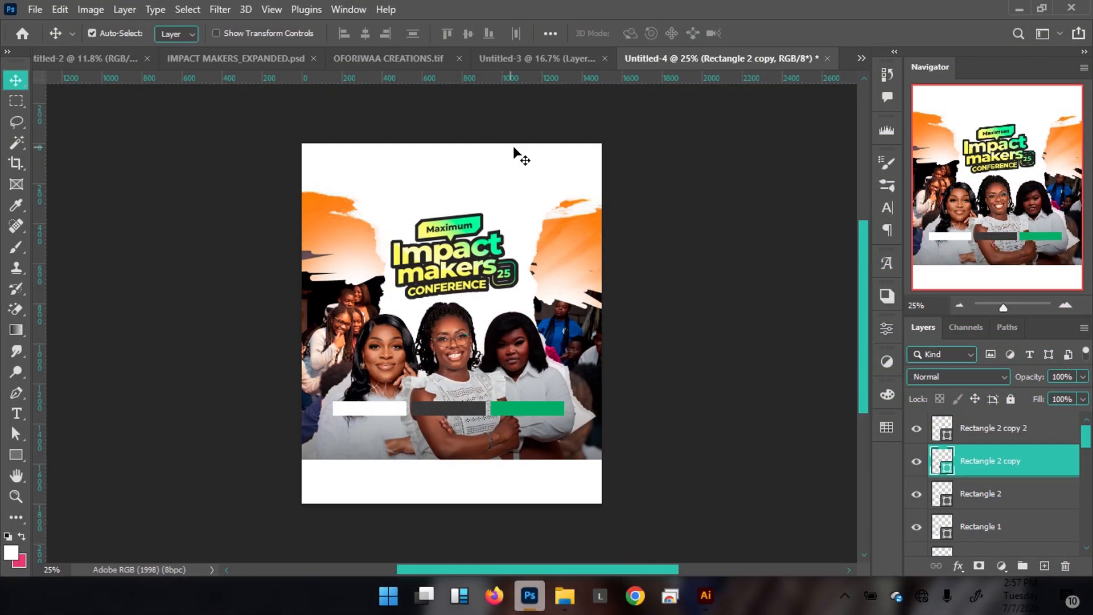
# Step: Add a Gradient Map adjustment above the middle speaker's layer and clip it to that layer
pyautogui.click(450, 344)
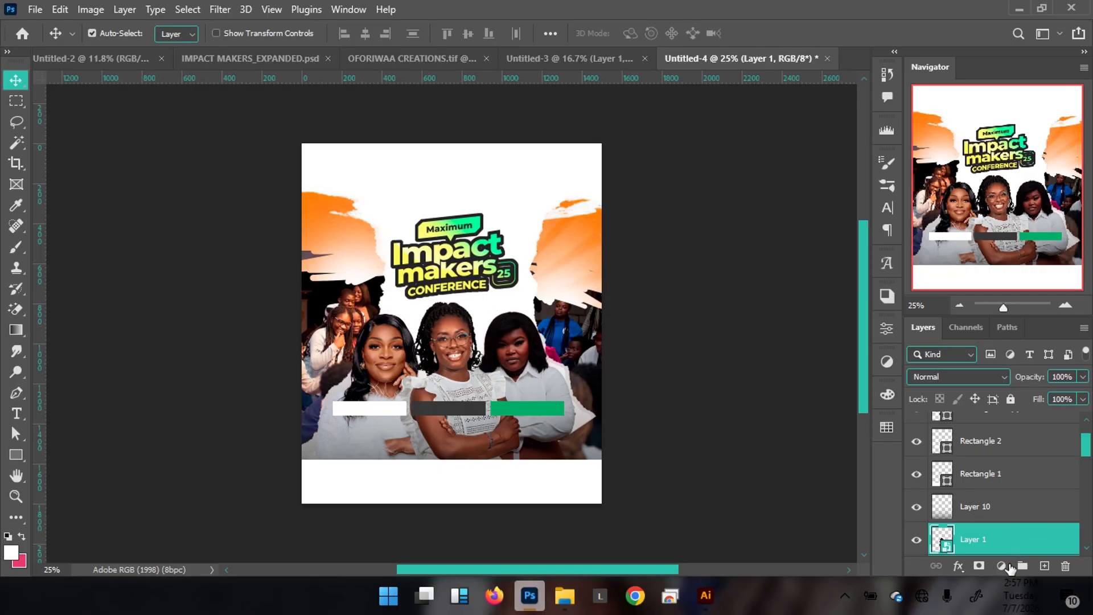
pyautogui.click(1001, 566)
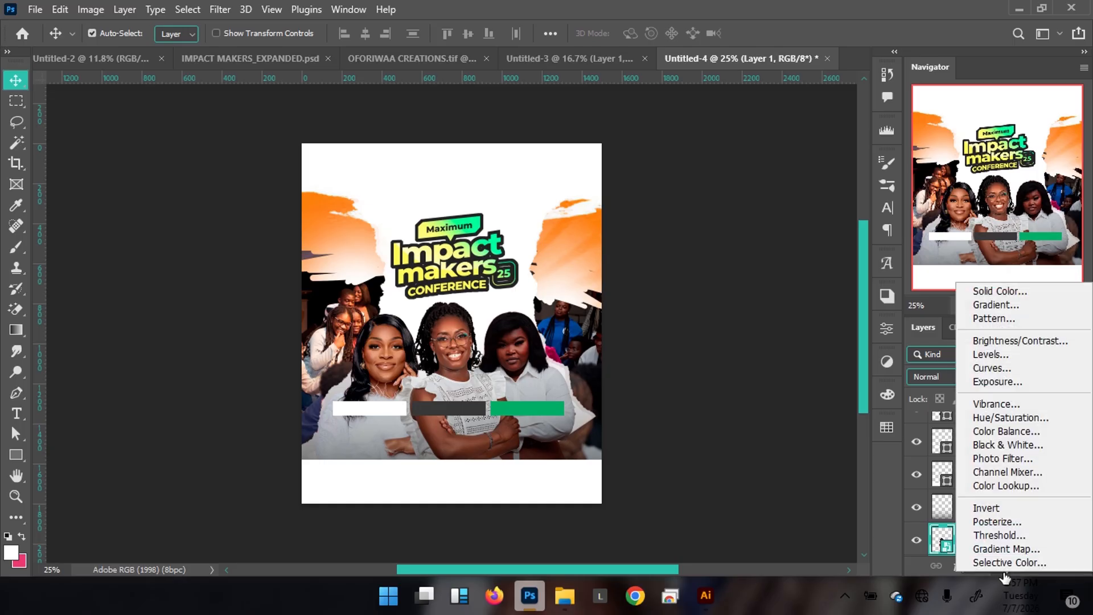
pyautogui.click(1000, 548)
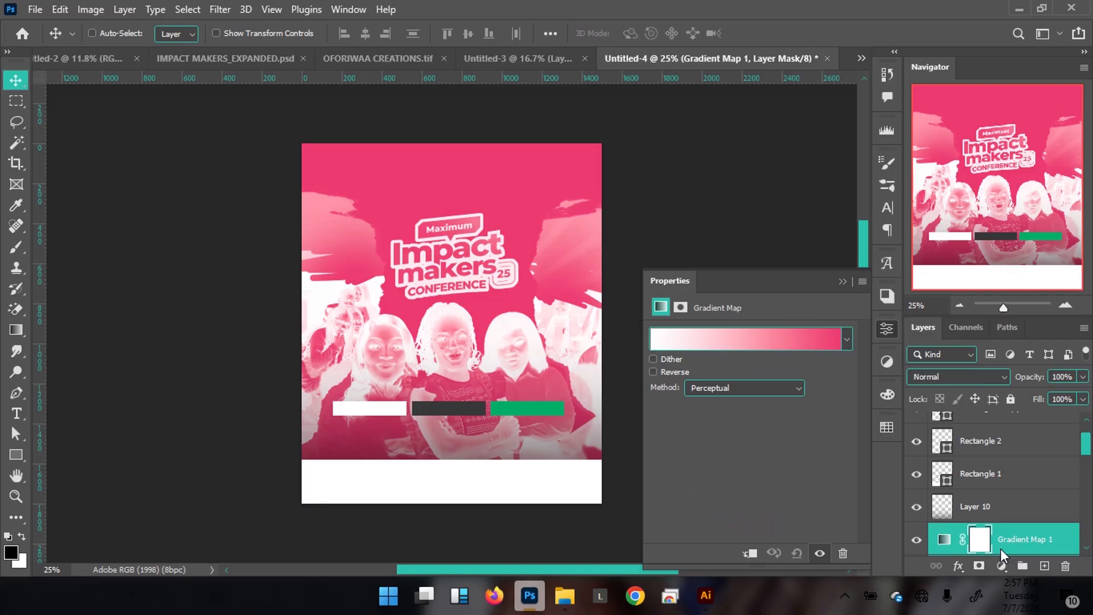
pyautogui.hotkey('ctrl', 'alt', 'g')
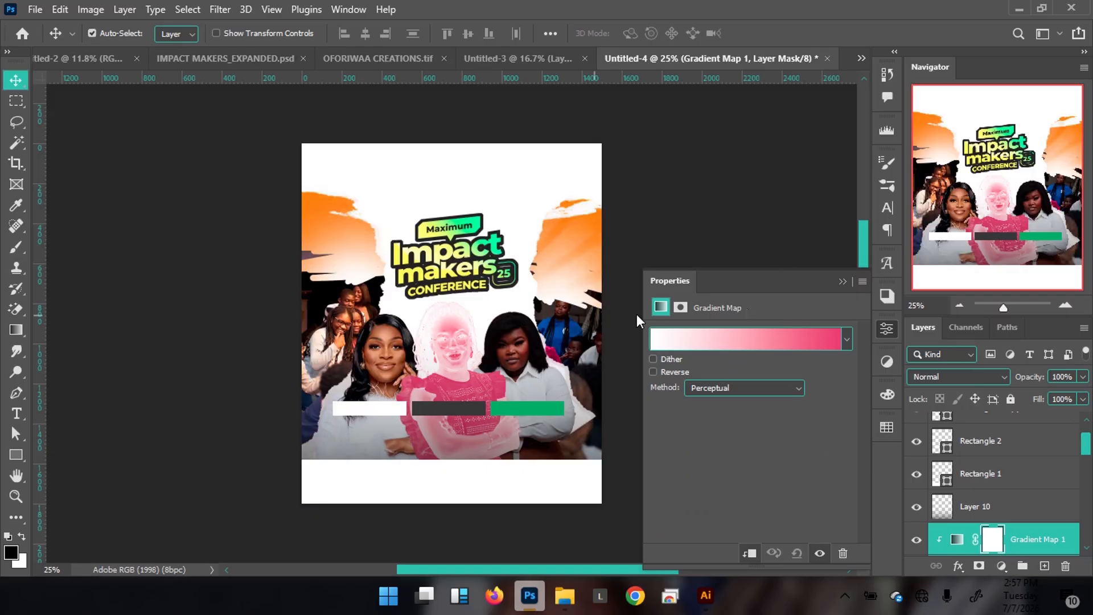
pyautogui.scroll(-1, 995, 515)
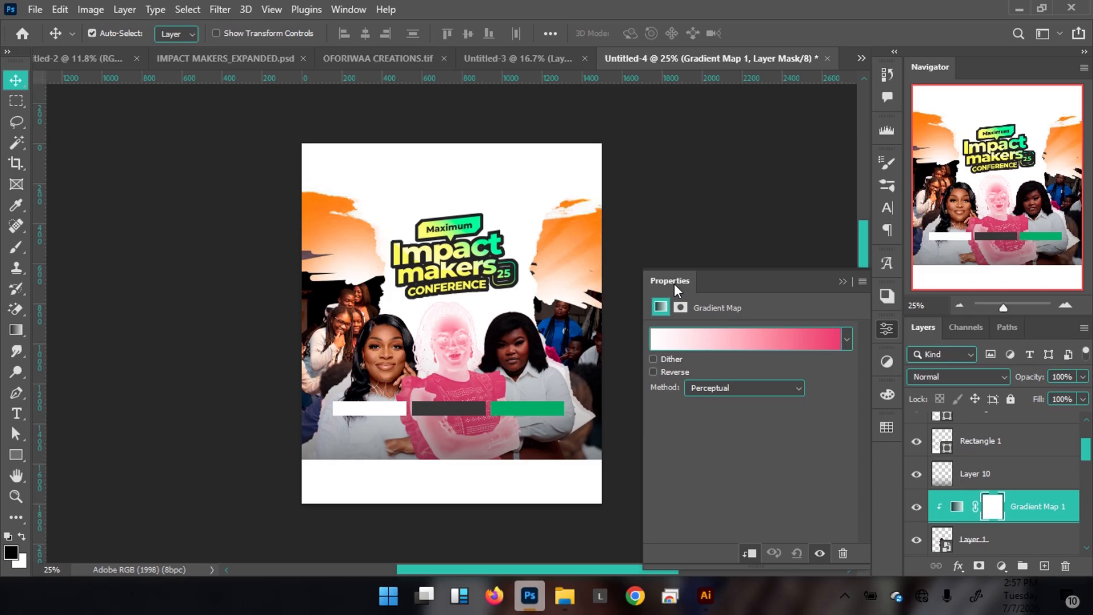
# Step: Set the starting colour stop of the middle speaker's gradient map to black
pyautogui.click(702, 338)
pyautogui.click(700, 451)
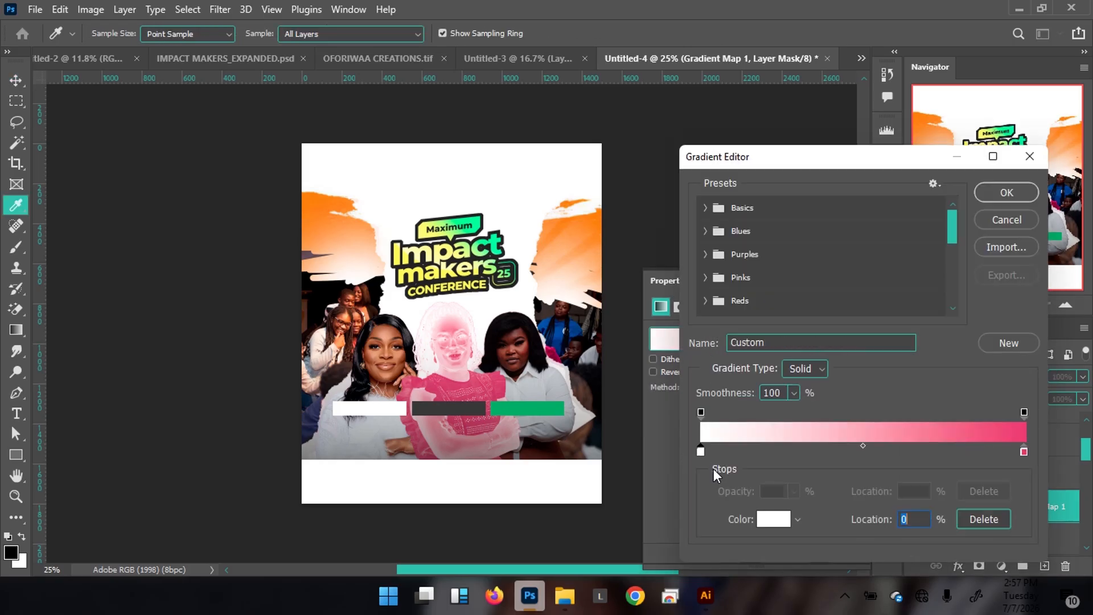
pyautogui.click(769, 519)
pyautogui.click(751, 446)
pyautogui.click(591, 498)
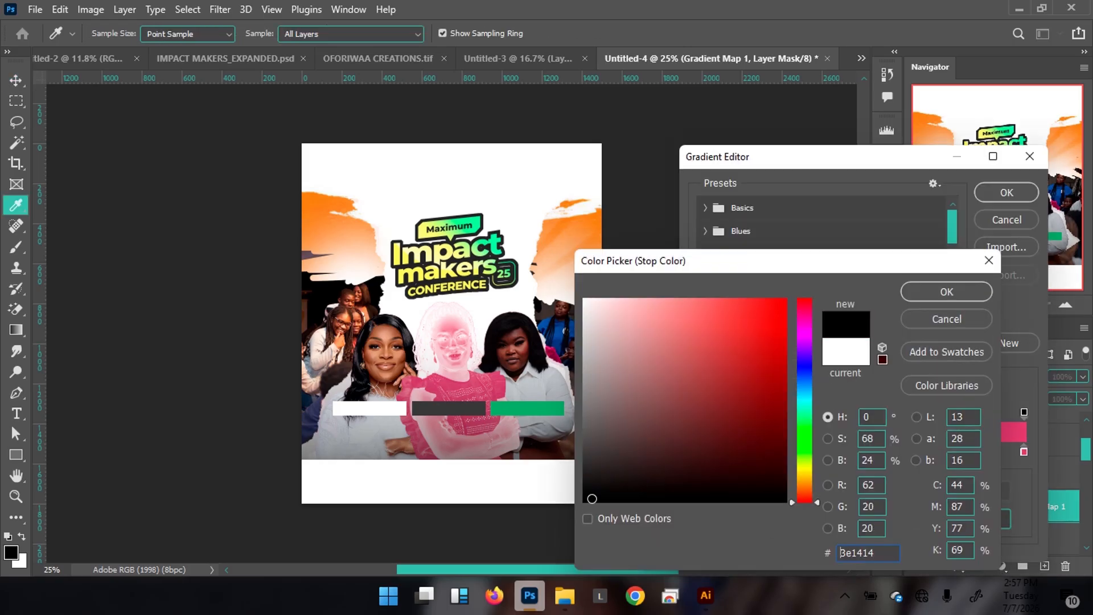
pyautogui.click(927, 291)
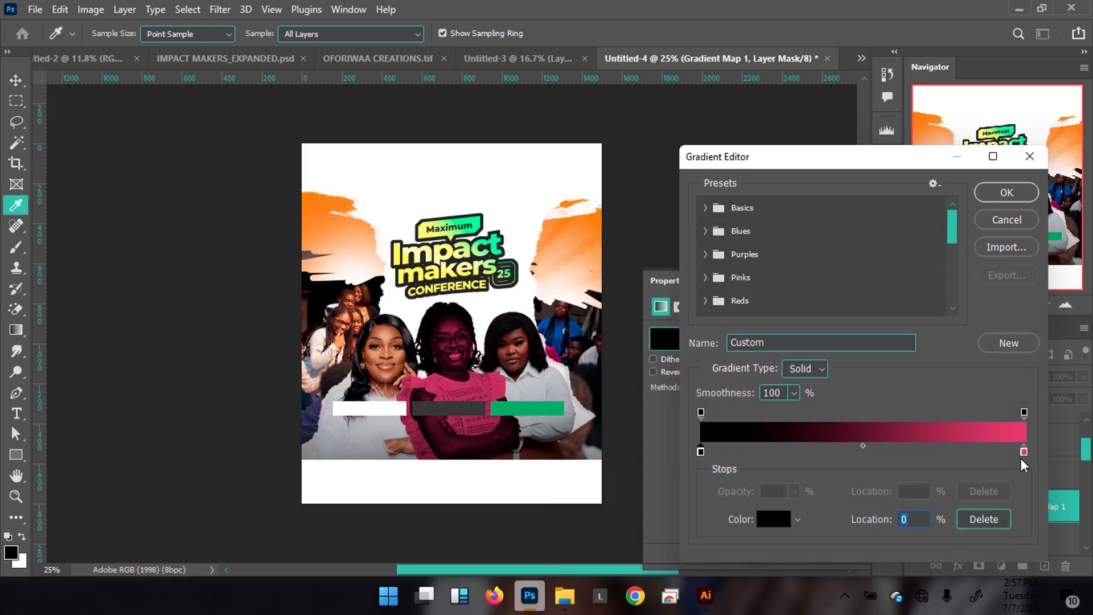
# Step: Set the gradient map's ending colour stop to white (#ffffff) and its blend mode to Soft Light
pyautogui.click(1022, 452)
pyautogui.click(768, 522)
pyautogui.write('ffffff')
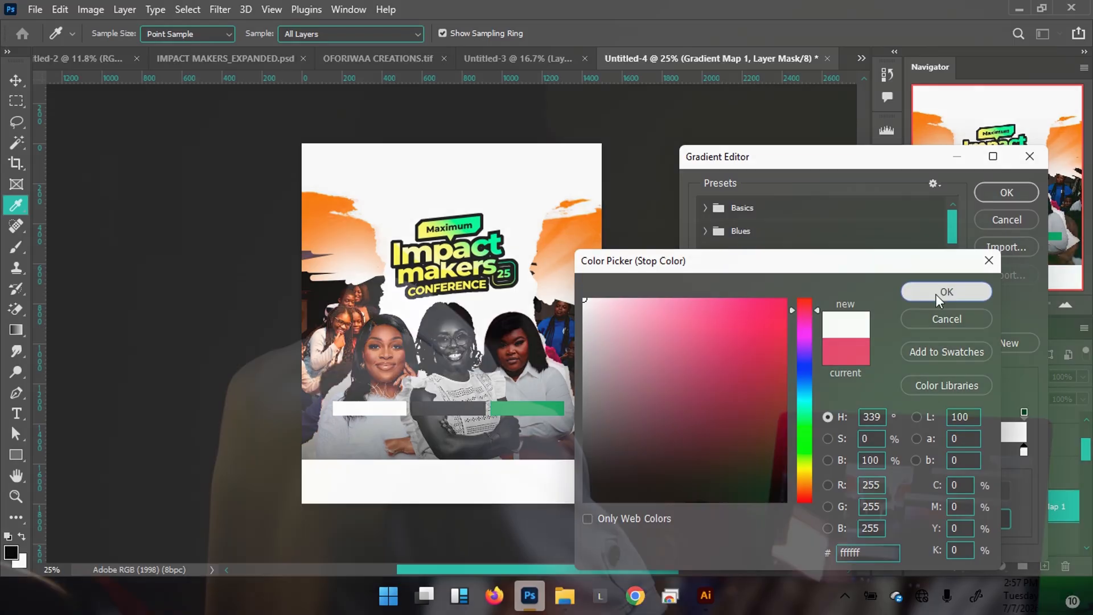
pyautogui.click(934, 294)
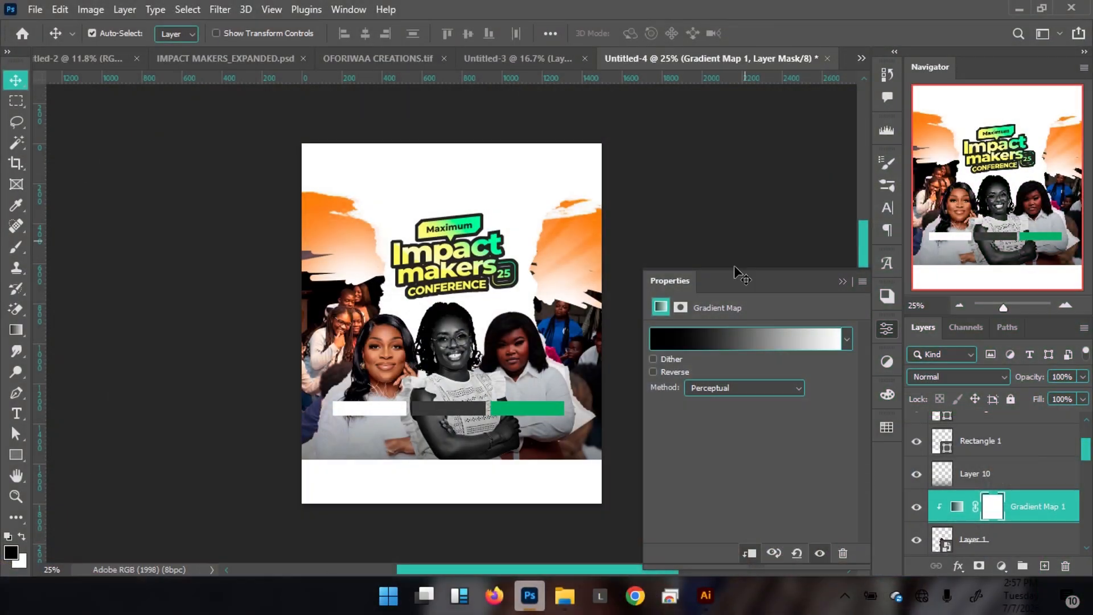
pyautogui.click(841, 282)
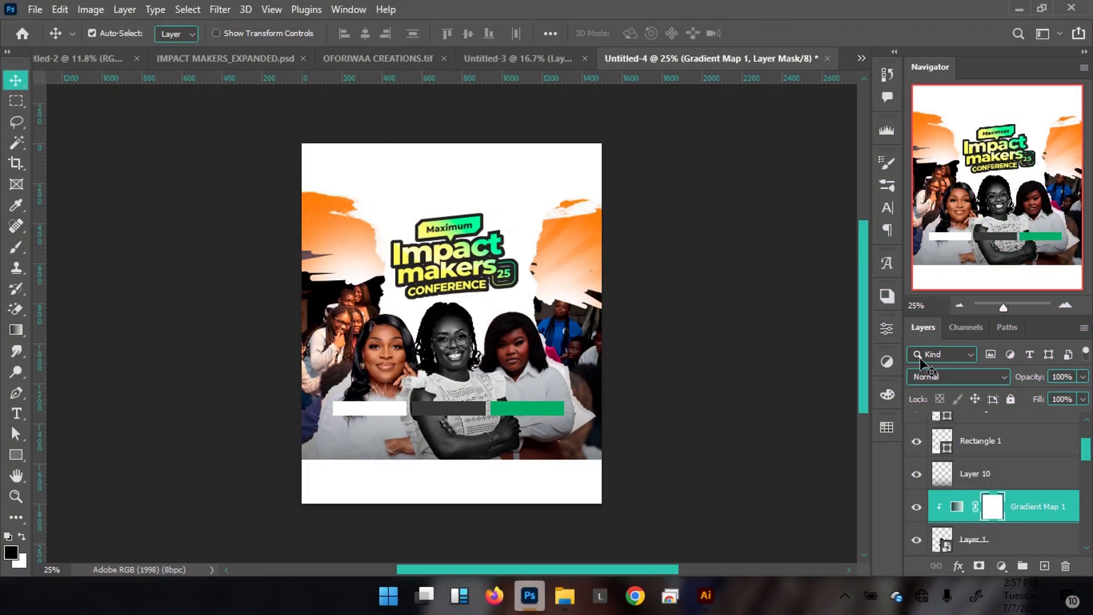
pyautogui.click(943, 377)
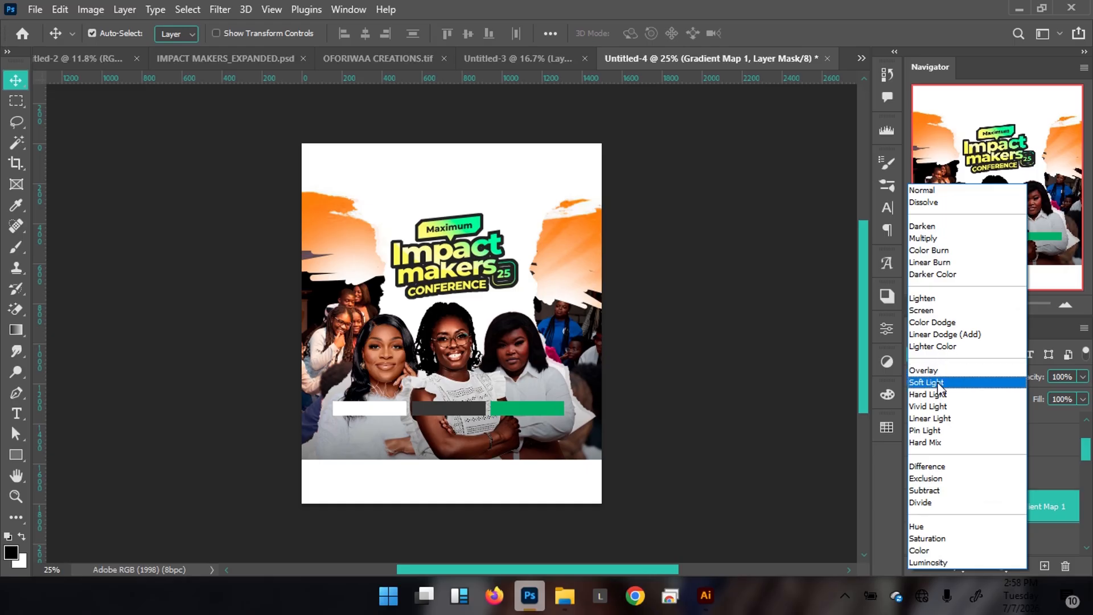
pyautogui.click(937, 382)
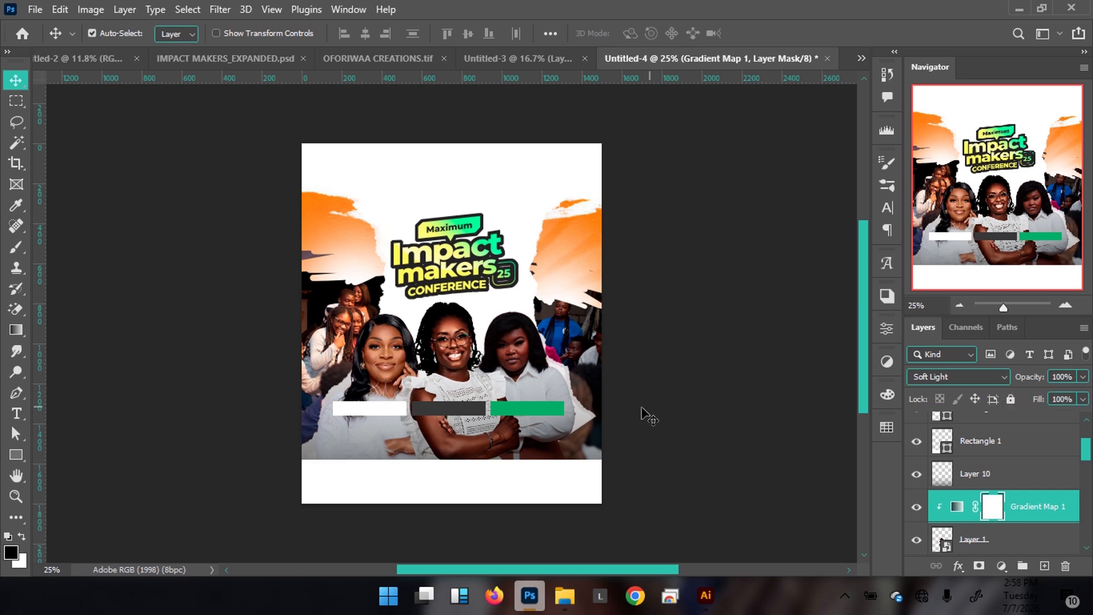
# Step: Apply Shadows/Highlights to the middle speaker's layer with Shadows Amount 35% and Tone 39%
pyautogui.click(1044, 547)
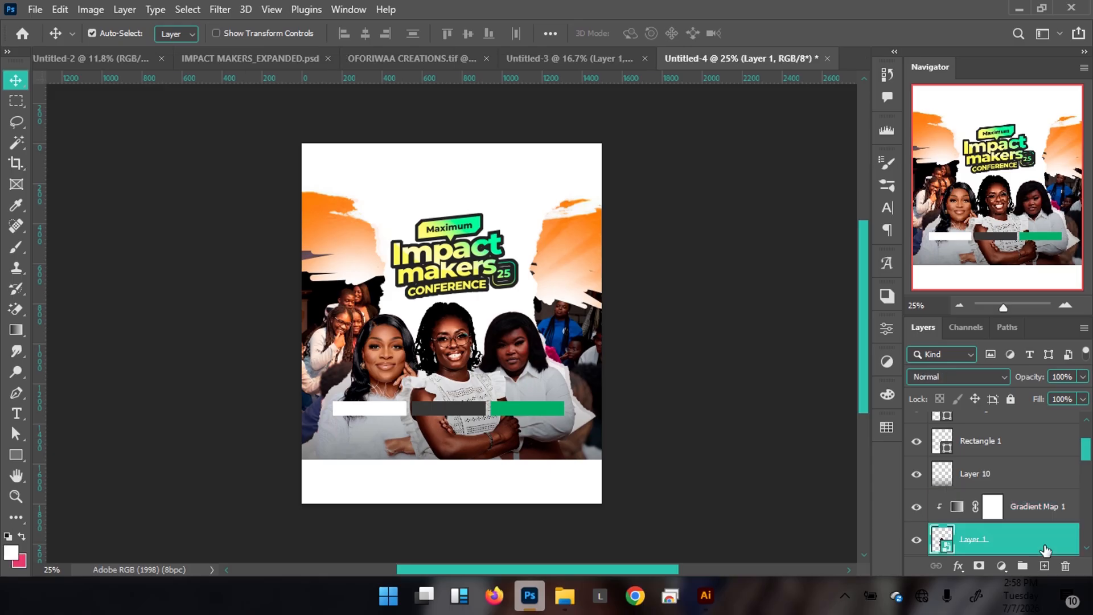
pyautogui.click(97, 9)
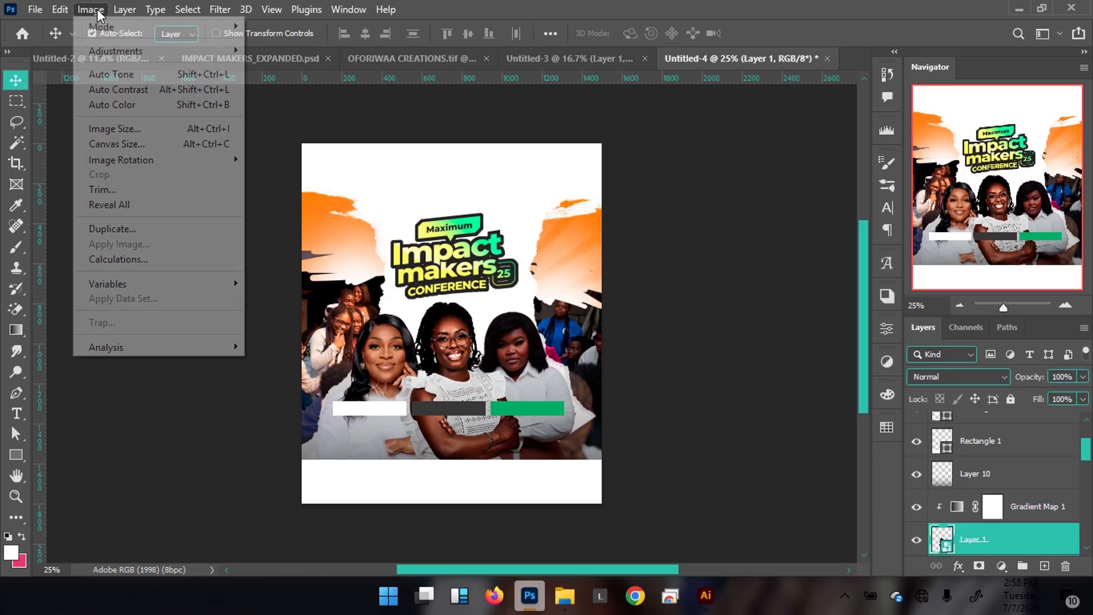
pyautogui.moveTo(121, 52)
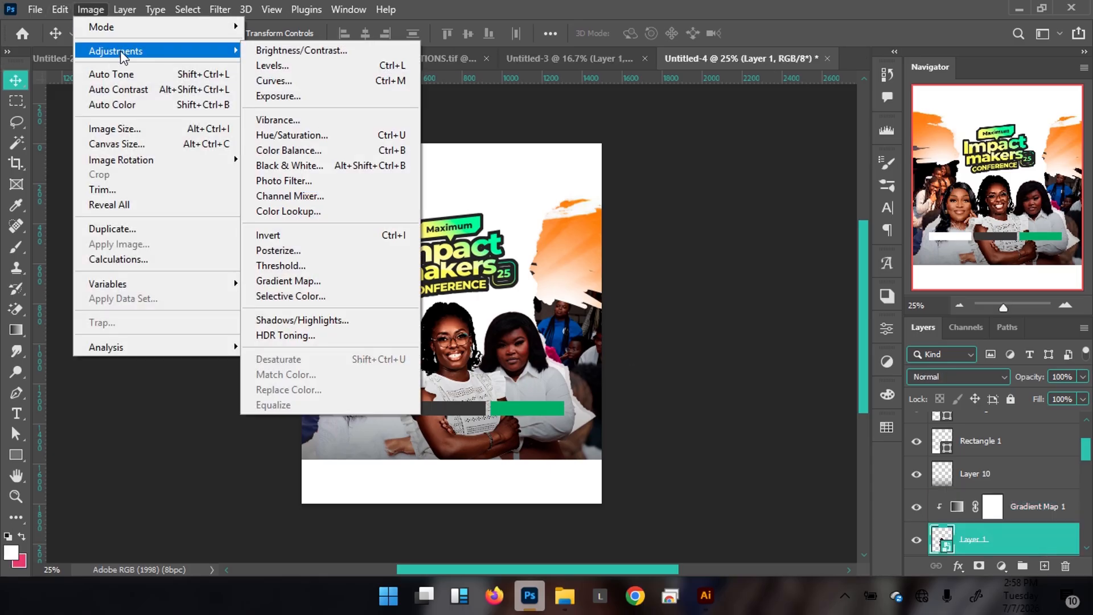
pyautogui.click(298, 321)
pyautogui.moveTo(461, 48); pyautogui.dragTo(689, 42)
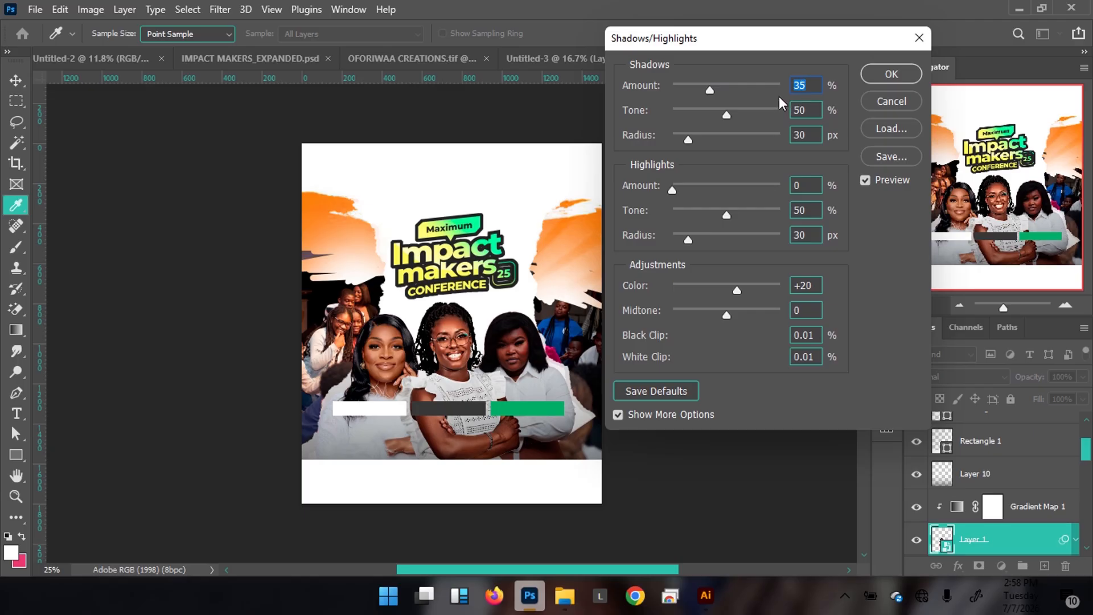
pyautogui.click(811, 108)
pyautogui.write('39')
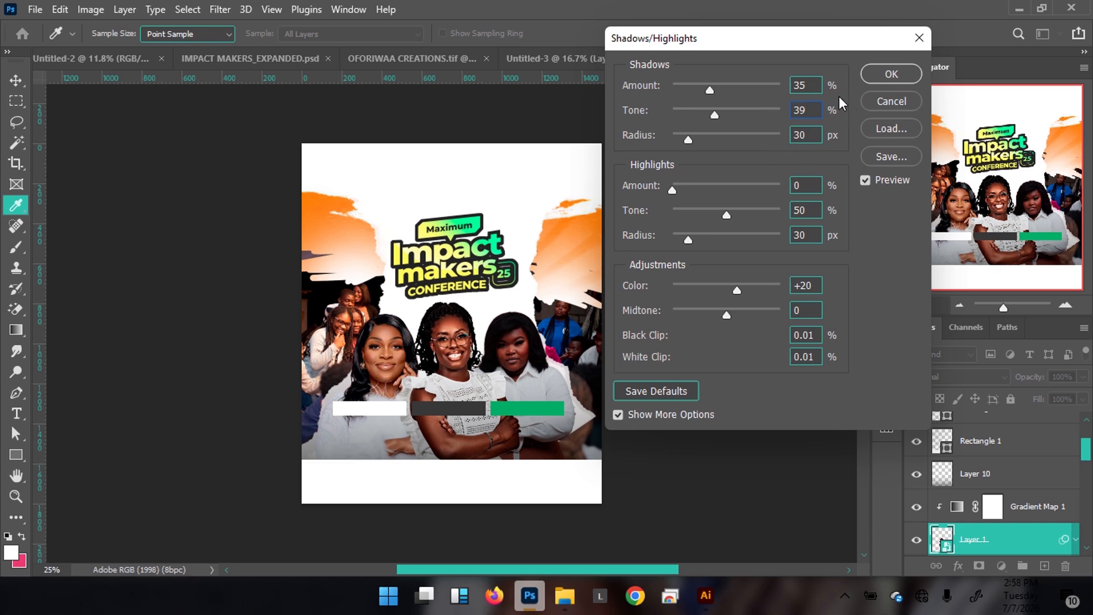
pyautogui.click(890, 74)
pyautogui.press('v')
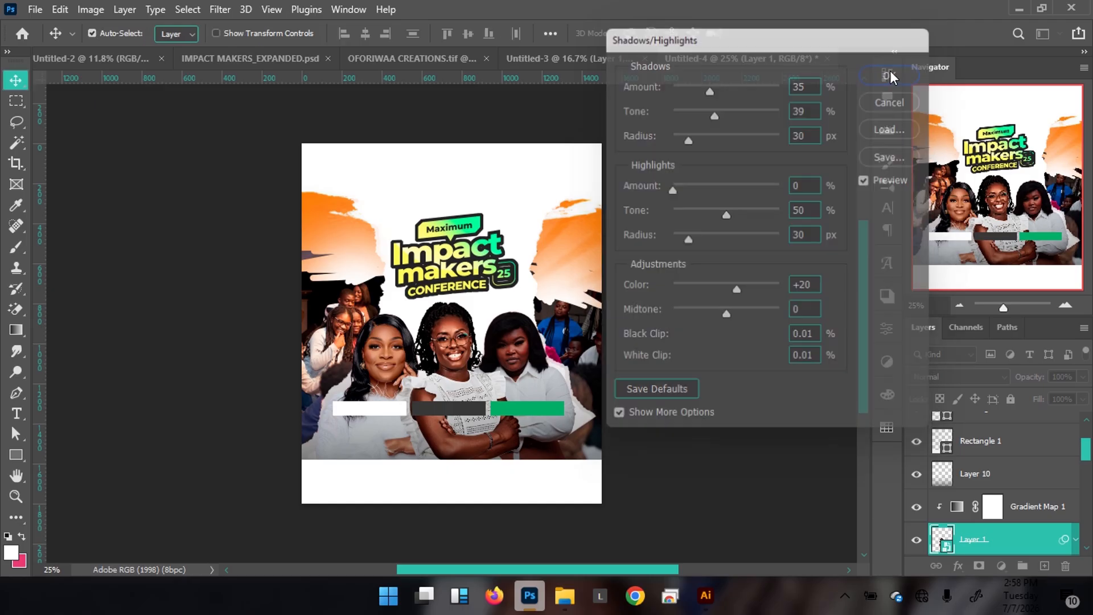
# Step: Copy the Soft Light Gradient Map onto the left speaker's layer, clipped to Layer 2
pyautogui.click(389, 344)
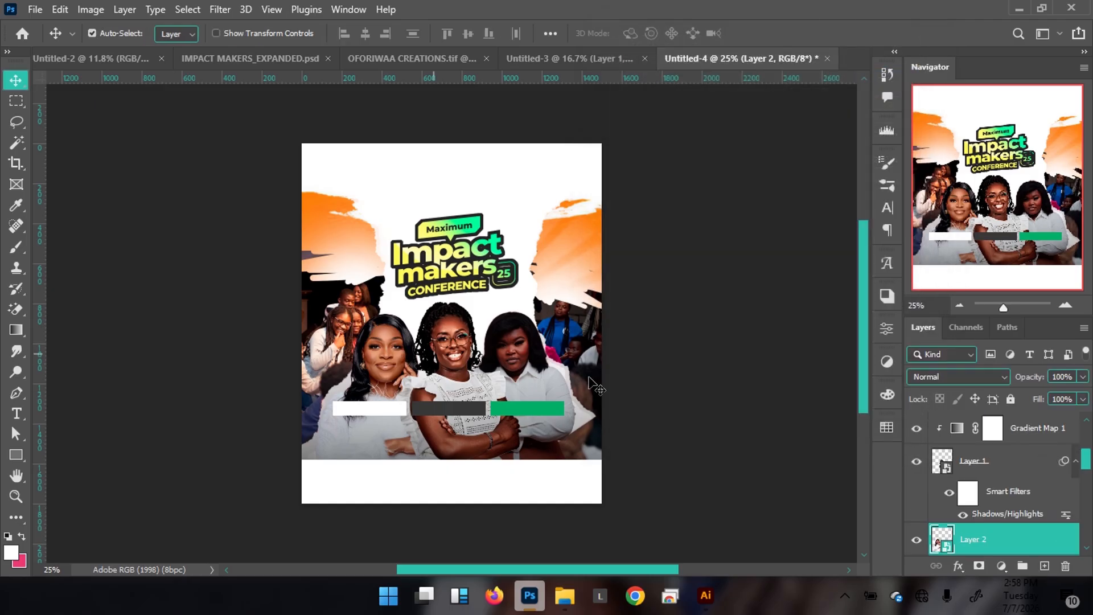
pyautogui.click(1041, 431)
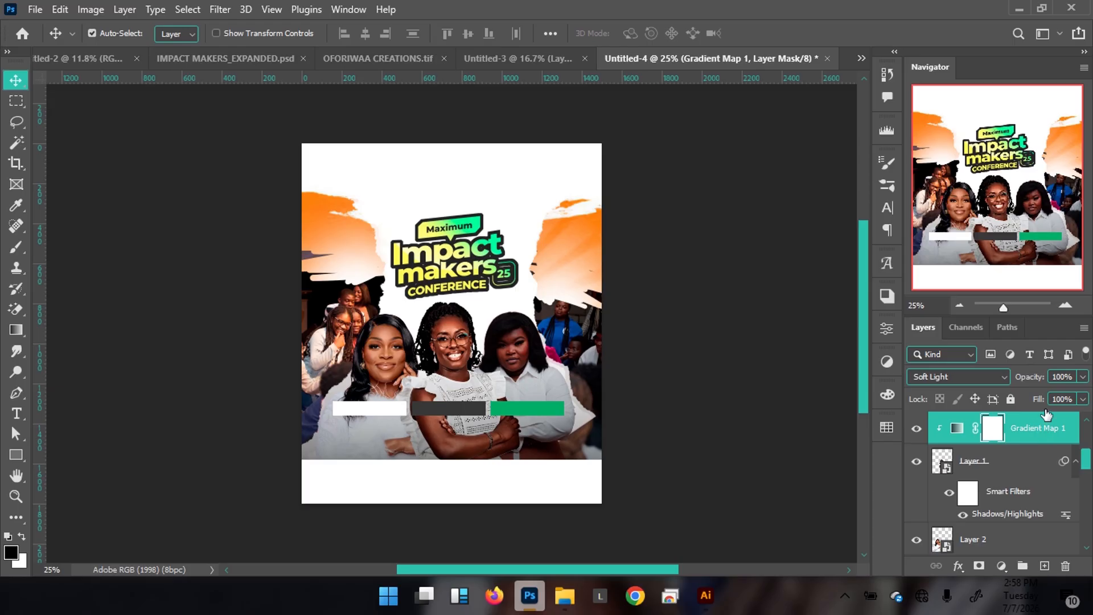
pyautogui.hotkey('ctrl', '2')
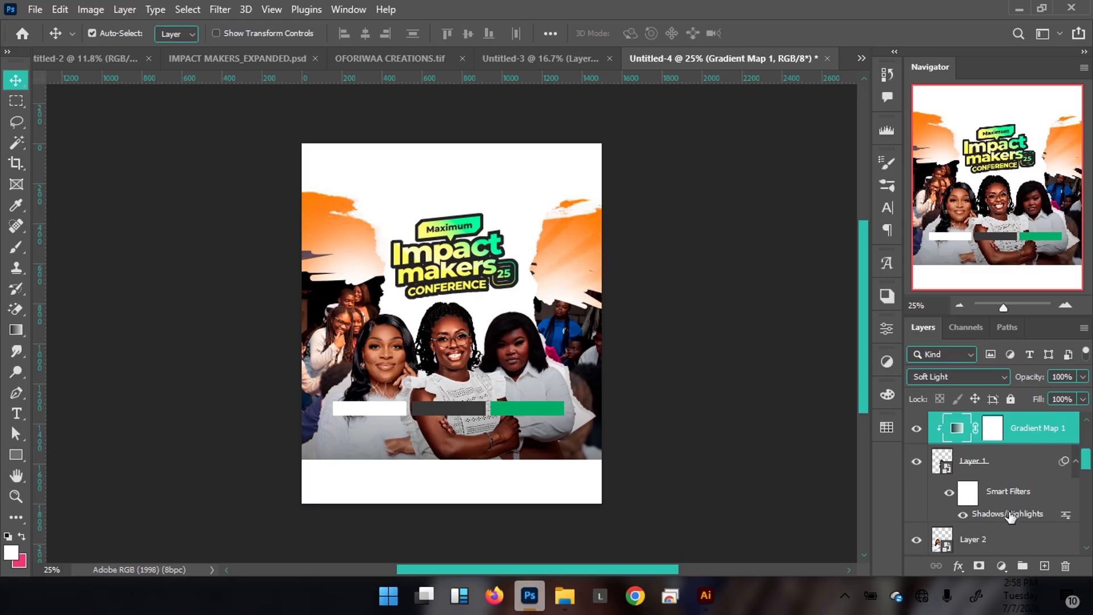
pyautogui.click(995, 546)
pyautogui.hotkey('ctrl', 'v')
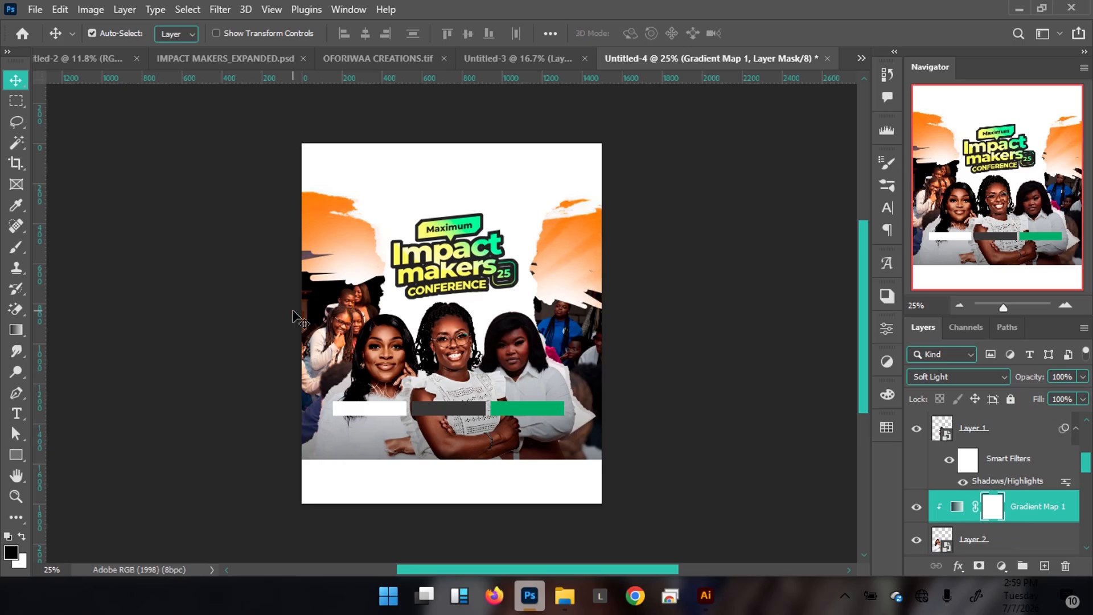
# Step: Start a Shadows/Highlights adjustment on the left speaker's layer with Shadows Amount 39% and Tone 35%
pyautogui.click(376, 361)
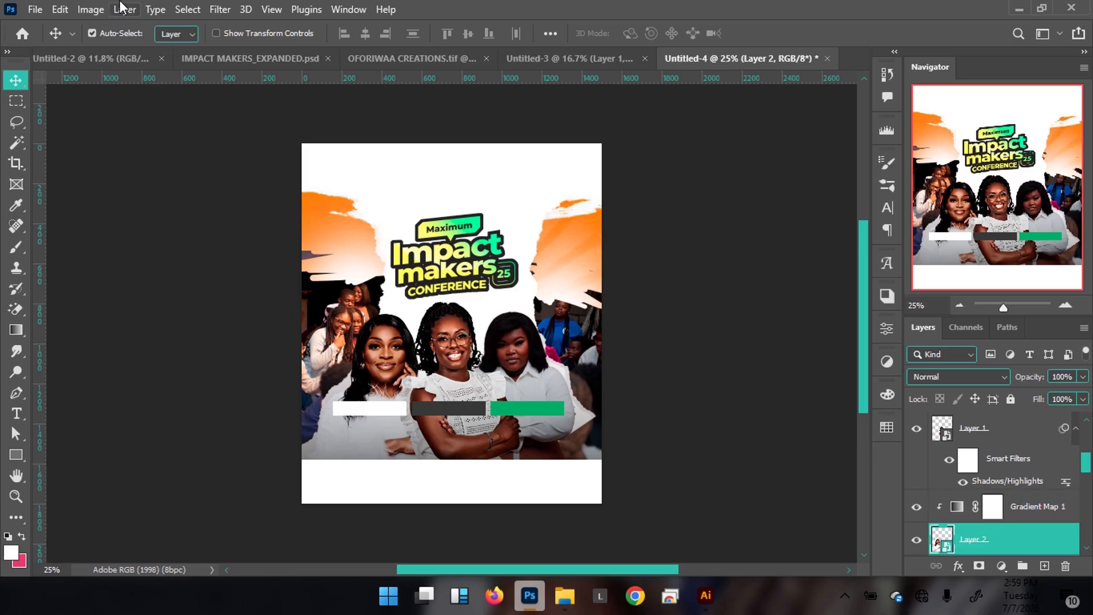
pyautogui.click(91, 10)
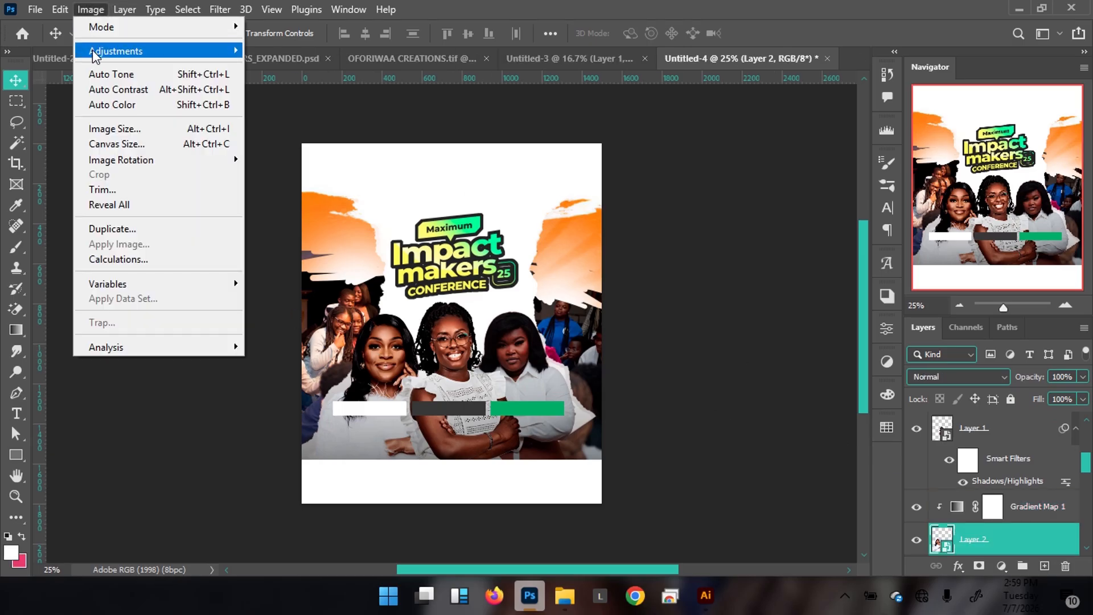
pyautogui.moveTo(120, 55)
pyautogui.click(347, 321)
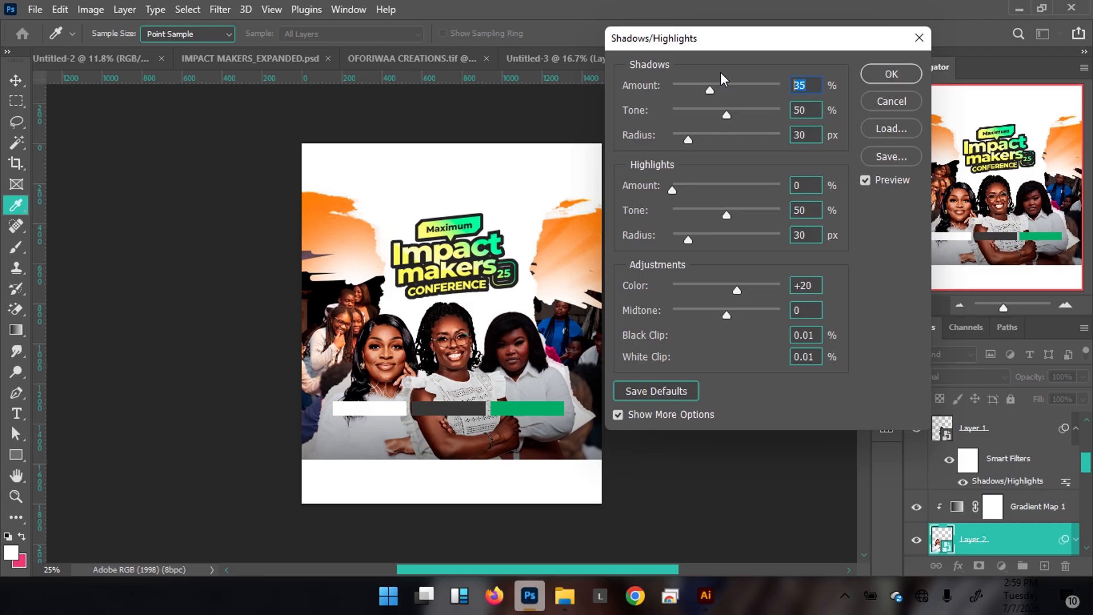
pyautogui.write('3')
pyautogui.doubleClick(809, 109)
pyautogui.write('35')
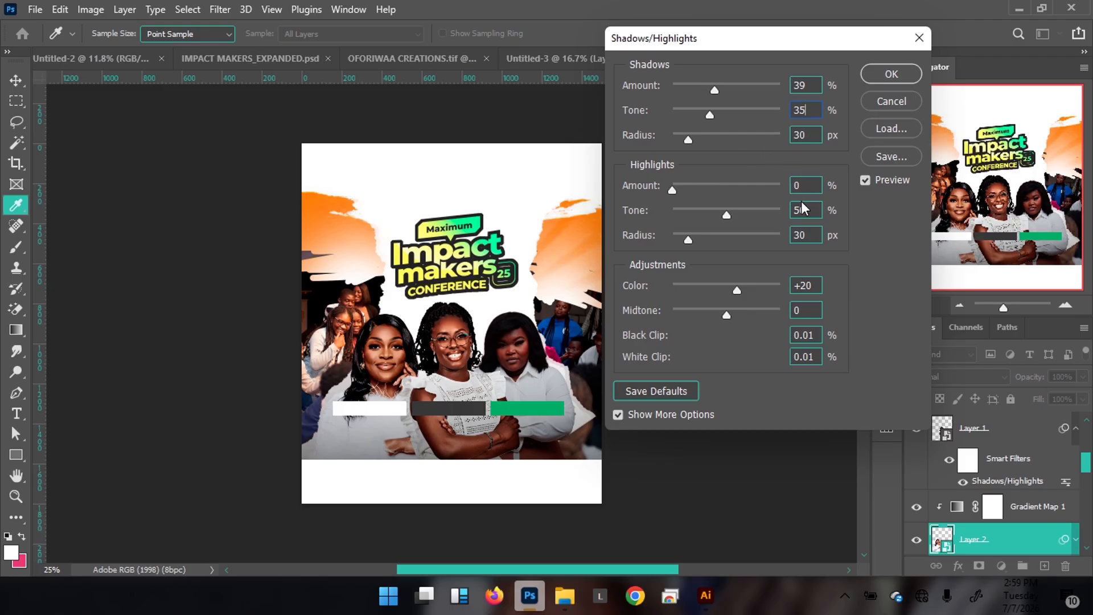
# Step: Set the left speaker's Highlights Amount to 16% and Color to -45, and apply the Shadows/Highlights adjustment
pyautogui.doubleClick(806, 183)
pyautogui.write('16')
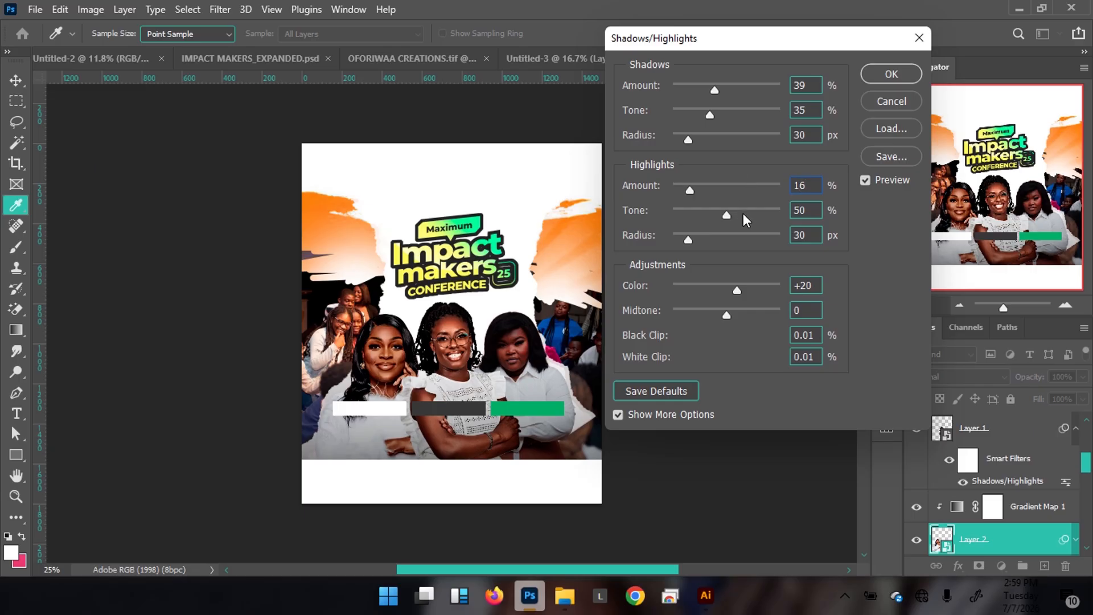
pyautogui.doubleClick(808, 283)
pyautogui.write('-45')
pyautogui.click(891, 73)
pyautogui.press('v')
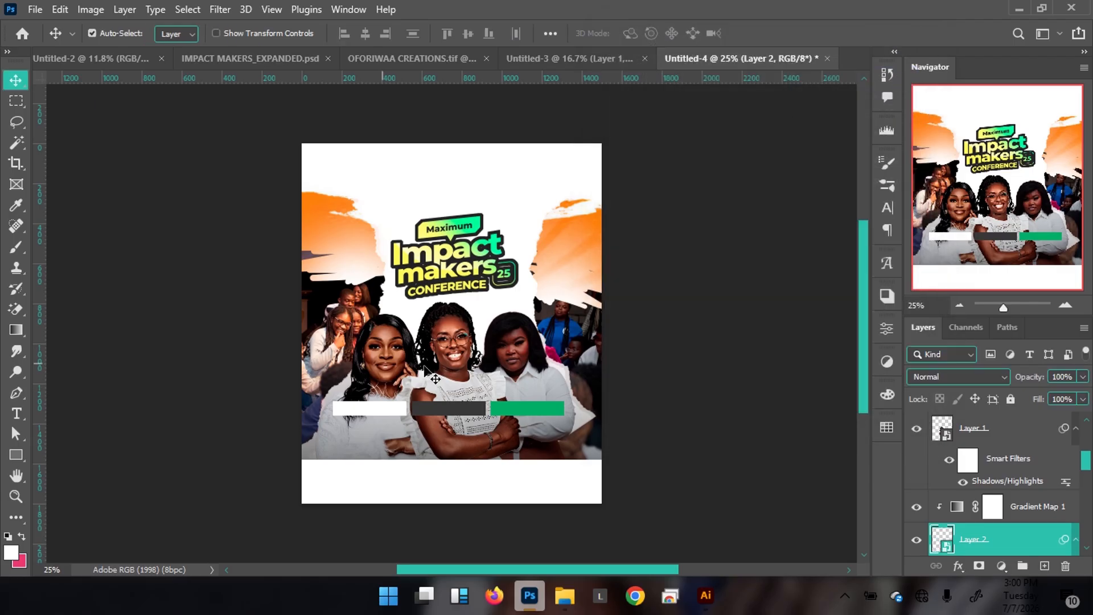
# Step: Copy the Soft Light Gradient Map onto the right speaker's layer, clipped to Layer 3, and reselect that layer
pyautogui.click(523, 348)
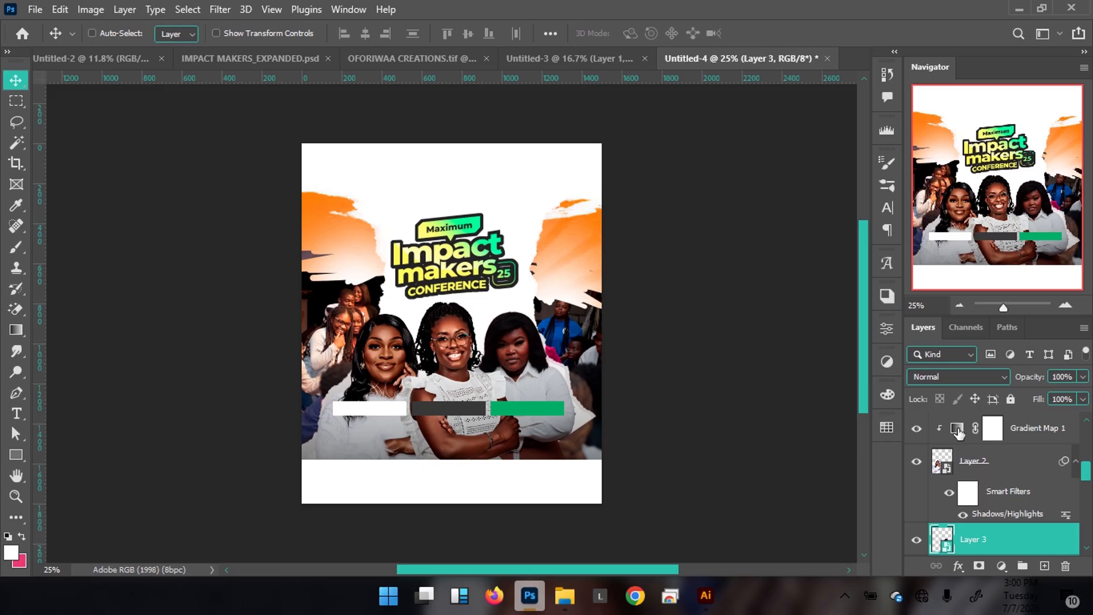
pyautogui.hotkey('ctrl', 'v')
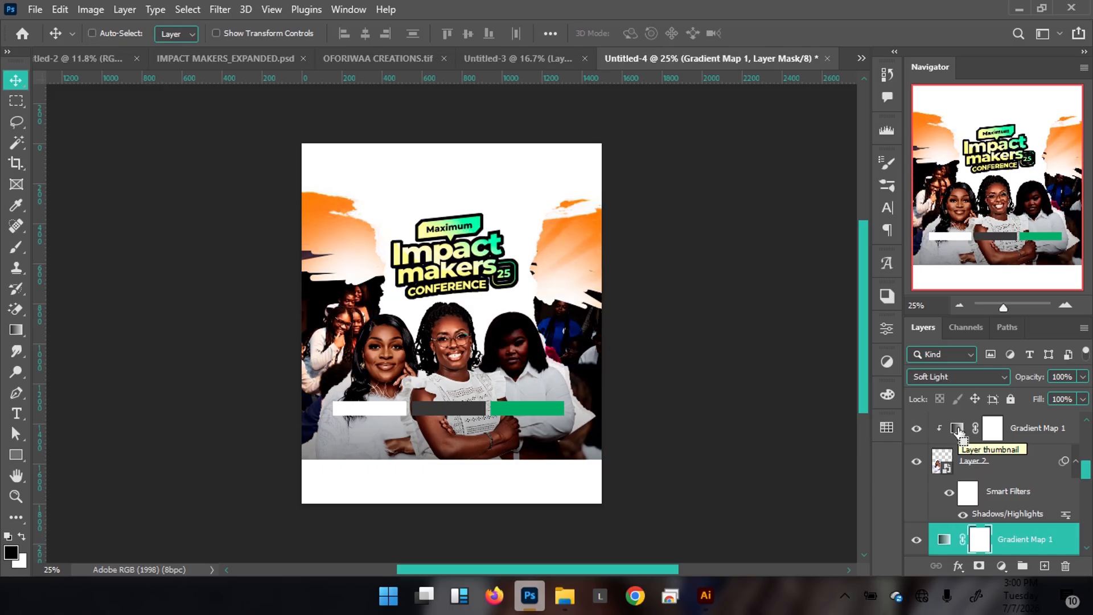
pyautogui.hotkey('ctrl', 'alt', 'g')
pyautogui.moveTo(960, 433); pyautogui.dragTo(1020, 542)
pyautogui.click(1020, 543)
# Step: Try a Shadows/Highlights adjustment on the right speaker's layer with Shadows Amount 35% and Tone 39%
pyautogui.click(90, 10)
pyautogui.moveTo(142, 55)
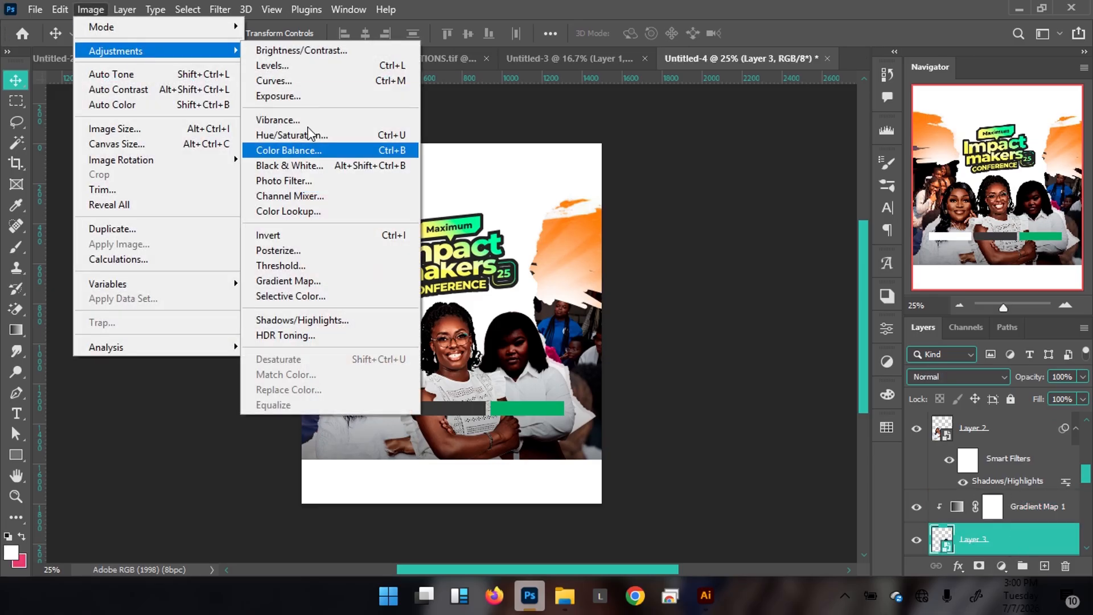
pyautogui.click(312, 321)
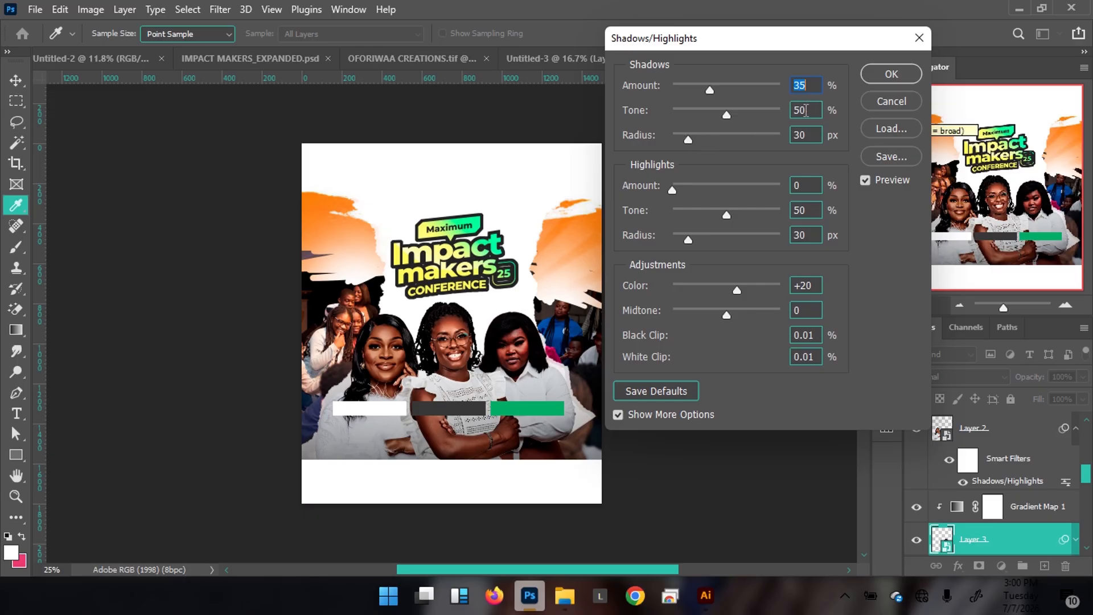
pyautogui.press('Tab')
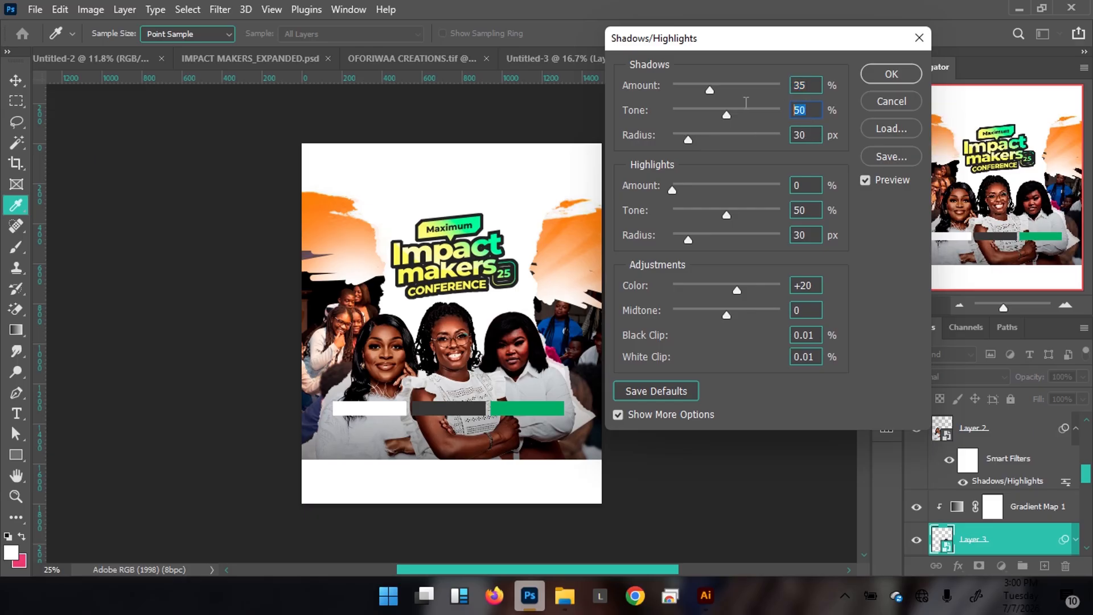
pyautogui.write('39')
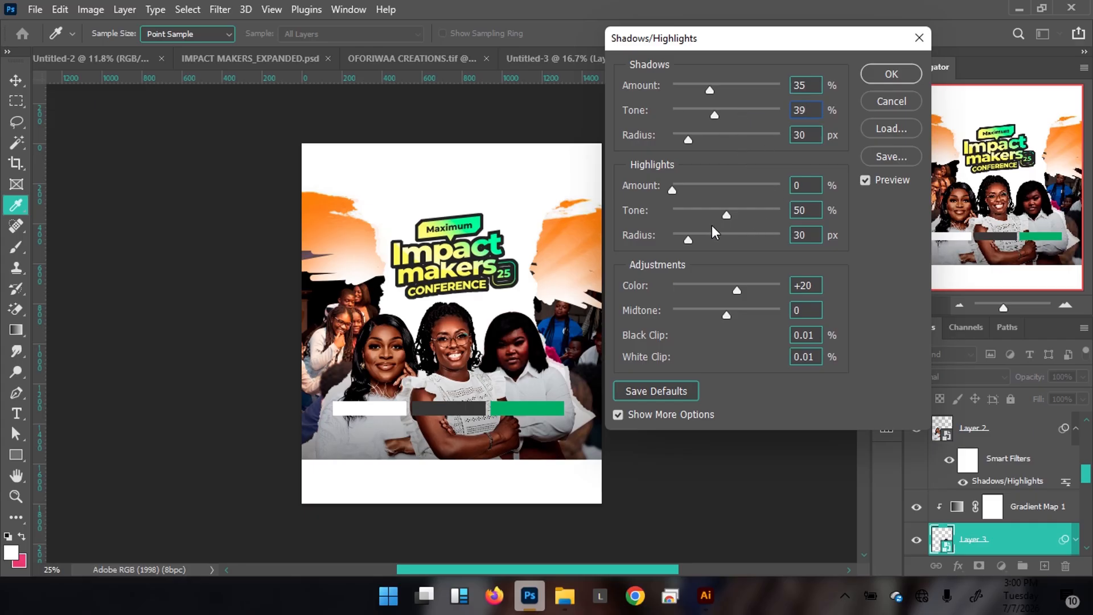
pyautogui.click(889, 76)
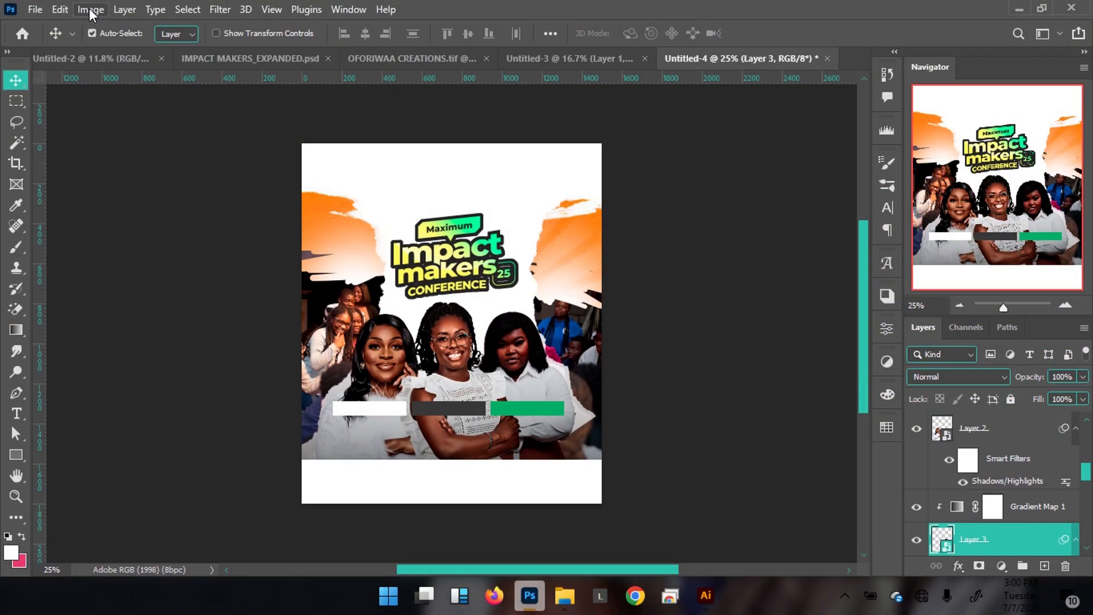
# Step: Start a Shadows/Highlights adjustment on the right speaker's layer with Shadows Amount 30%, Tone 24% and Radius 66 px
pyautogui.click(90, 10)
pyautogui.moveTo(120, 50)
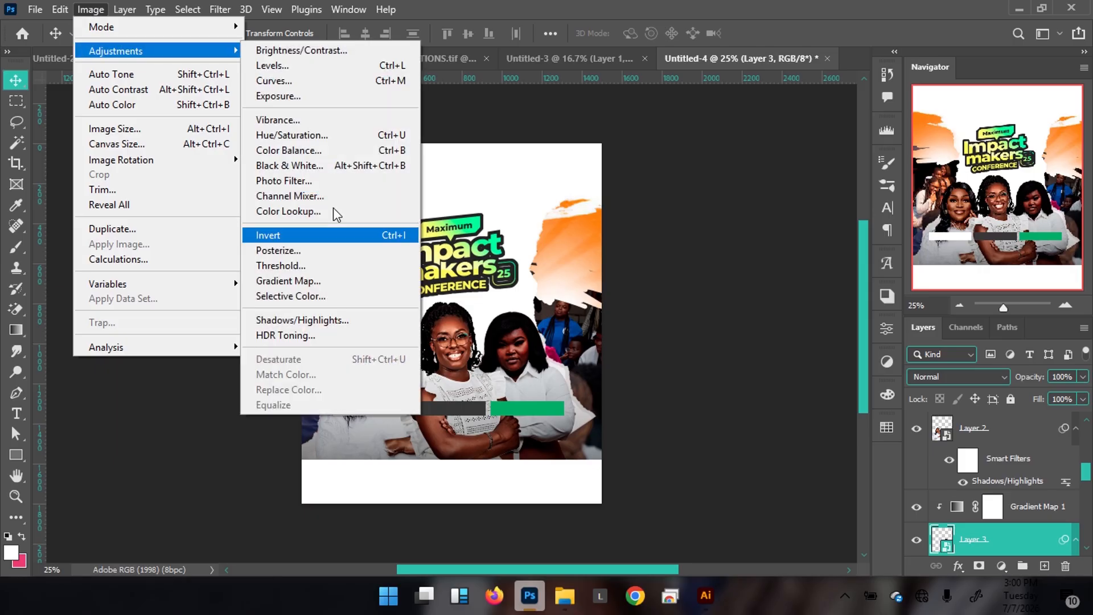
pyautogui.click(363, 320)
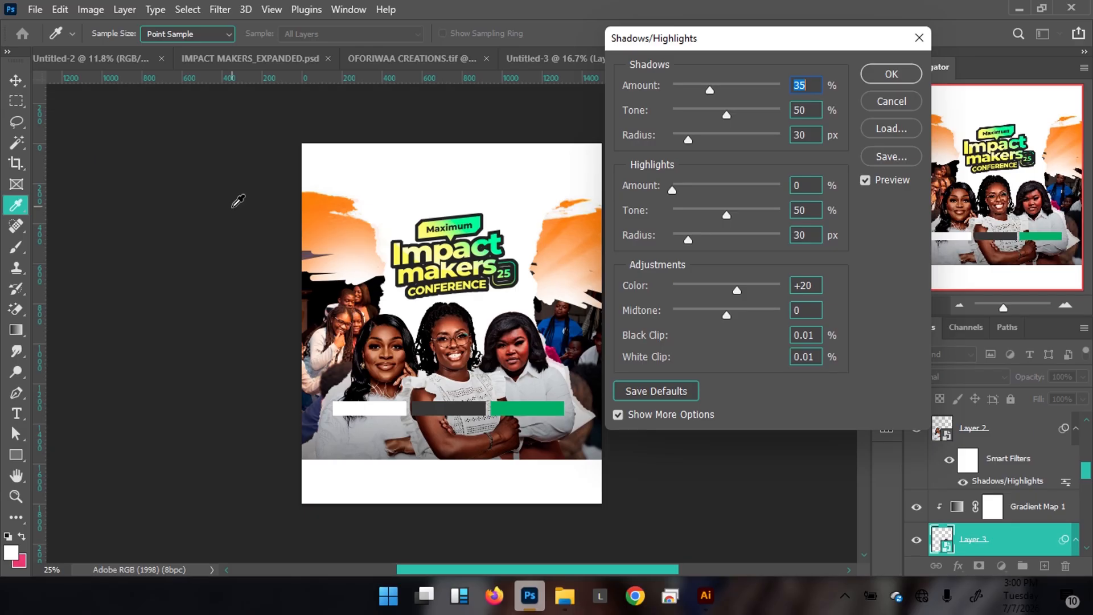
pyautogui.write('30')
pyautogui.press('Tab')
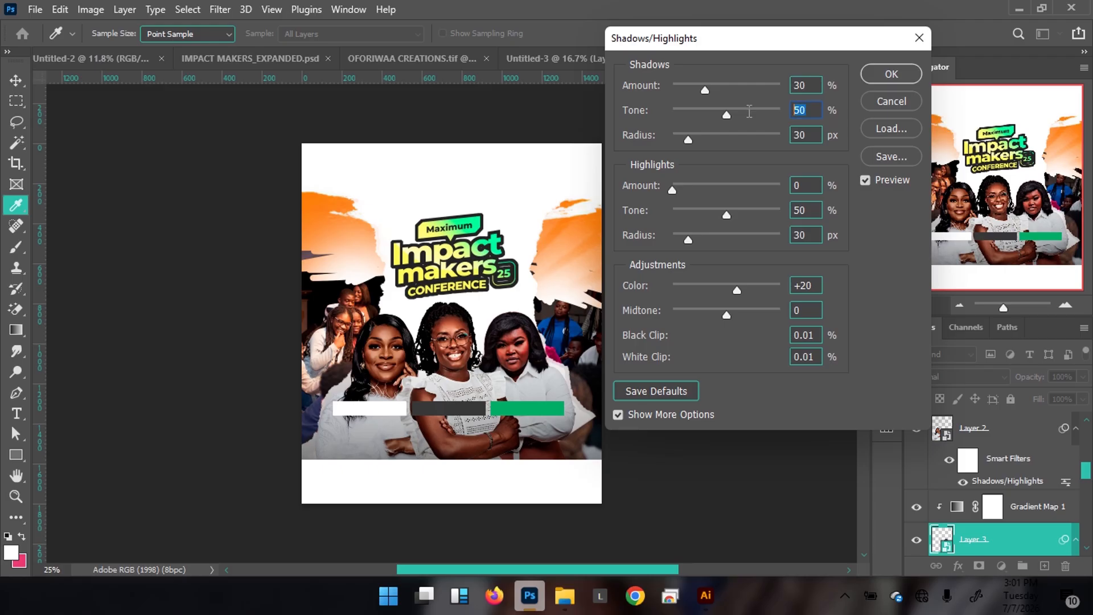
pyautogui.write('24')
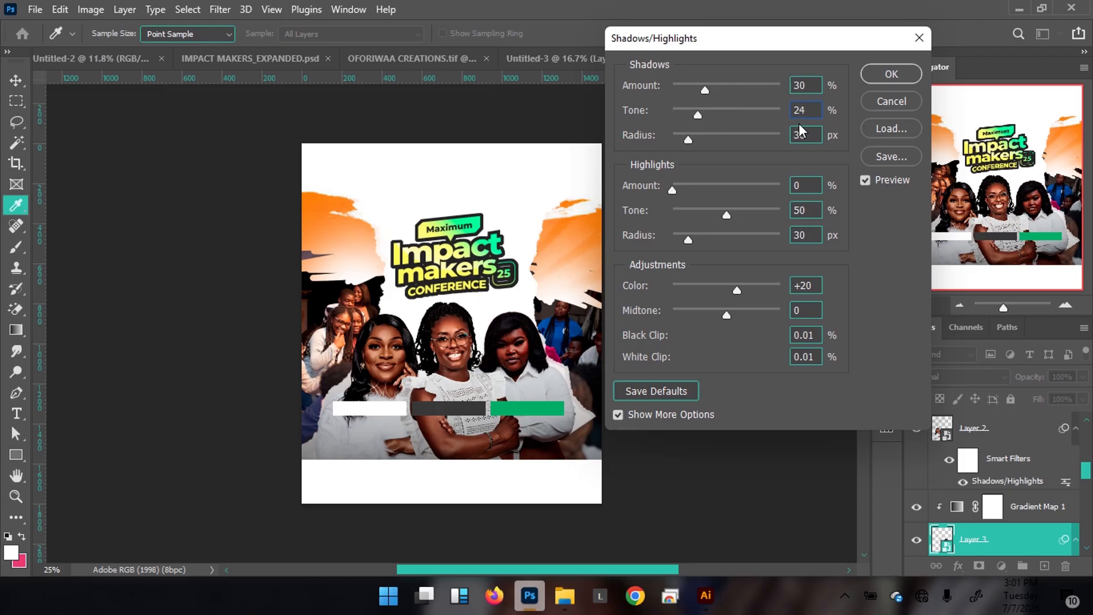
pyautogui.press('Tab')
pyautogui.write('66')
# Step: Try Highlights Amounts of 30% and 66% for the right speaker, and undo the 66% entry
pyautogui.click(814, 183)
pyautogui.write('30')
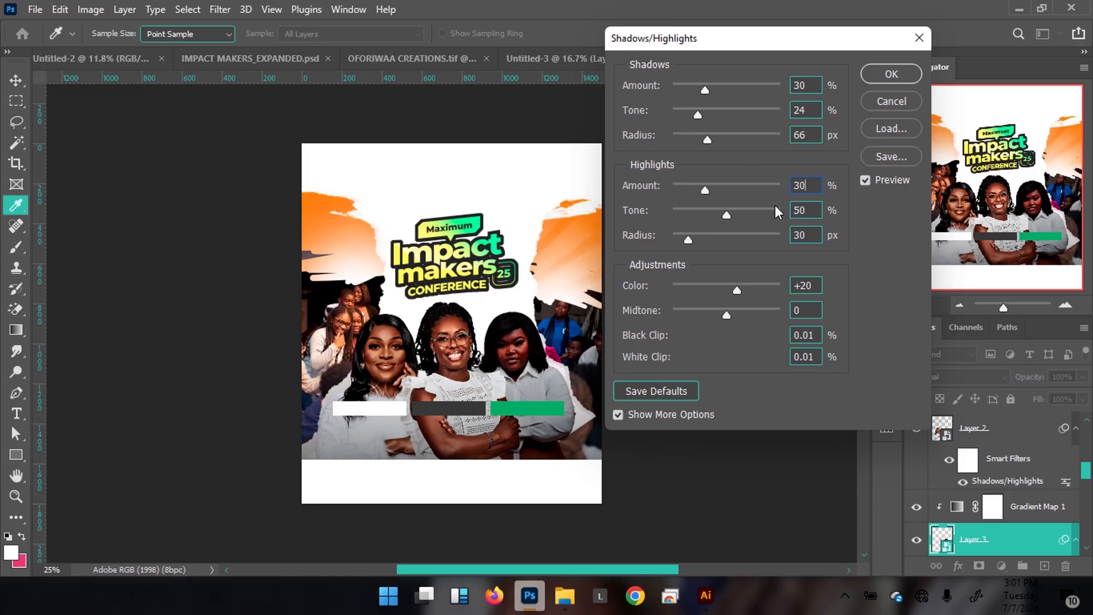
pyautogui.press('Tab')
pyautogui.click(805, 183)
pyautogui.write('66')
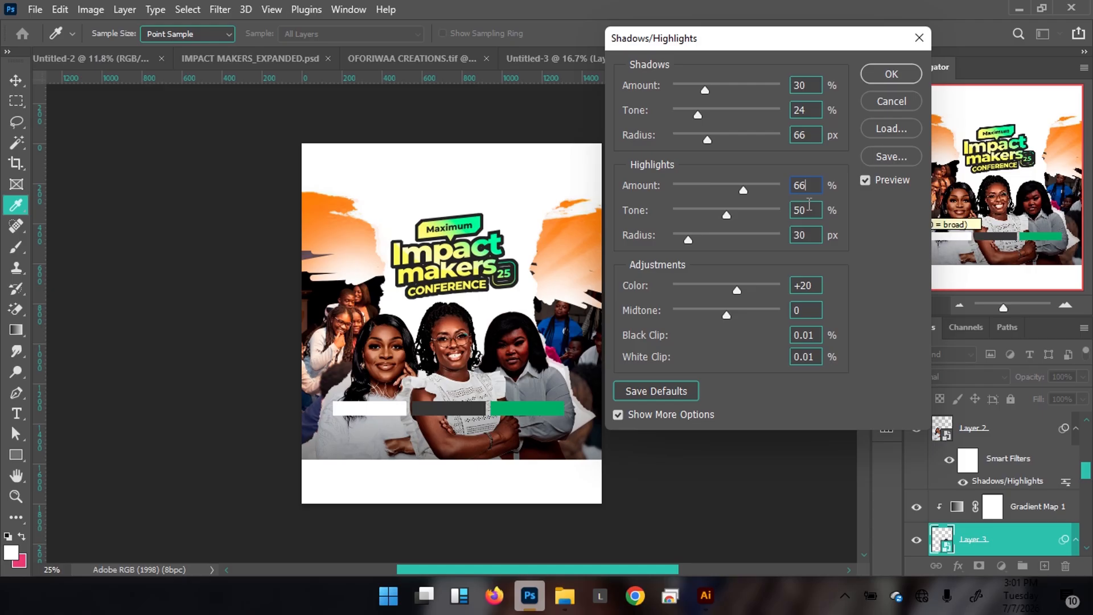
pyautogui.hotkey('ctrl', 'z')
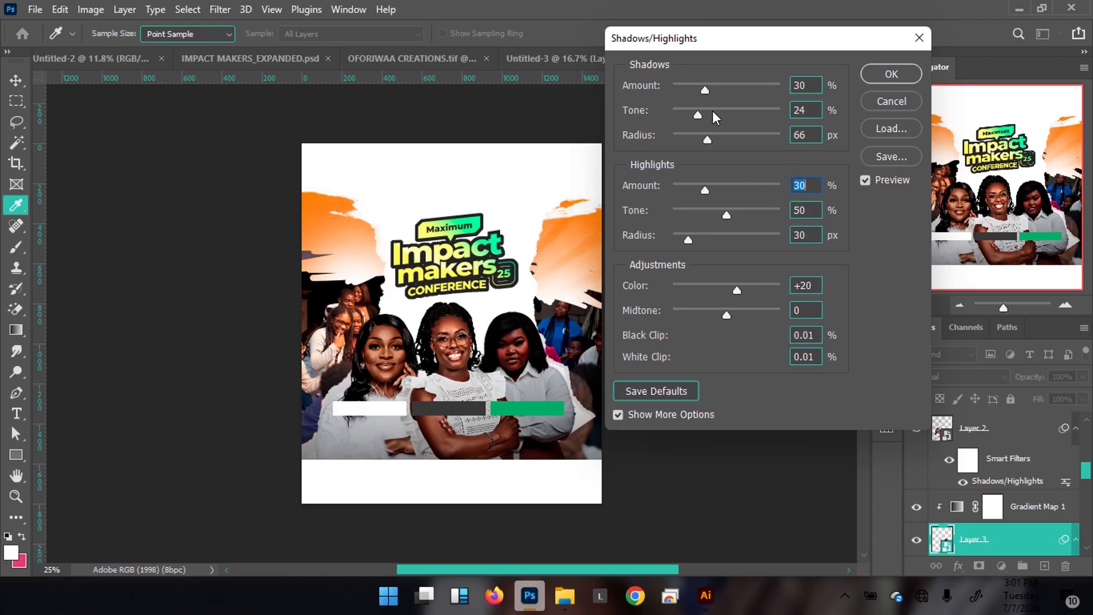
# Step: Set the right speaker's Shadows Amount to 45% and Tone to 53%, and the Highlights Amount to 18%
pyautogui.click(722, 88)
pyautogui.click(732, 113)
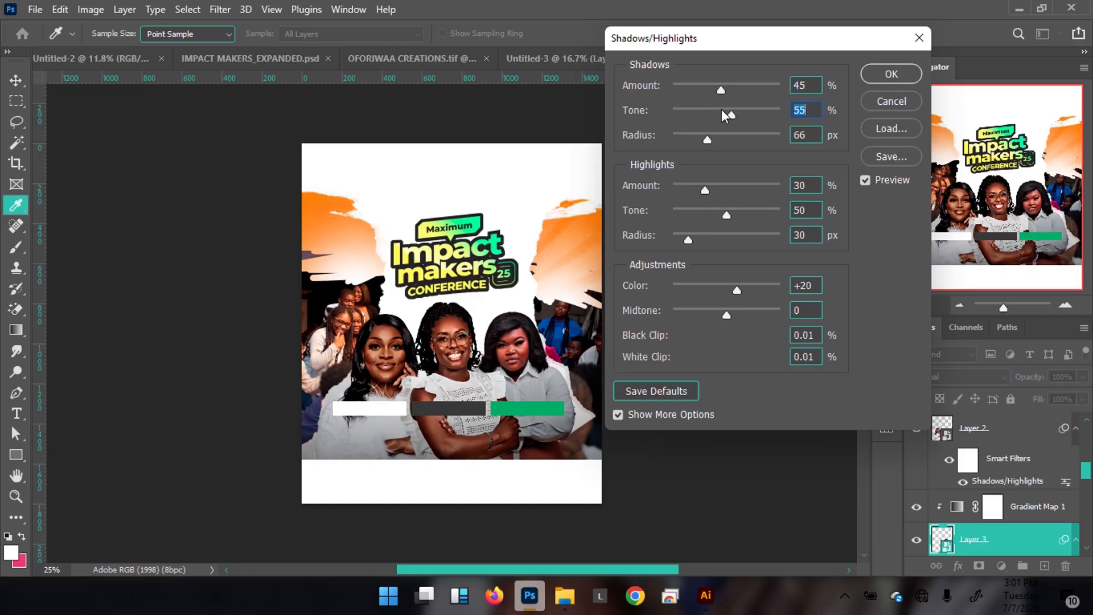
pyautogui.moveTo(732, 113); pyautogui.dragTo(729, 114)
pyautogui.click(716, 185)
pyautogui.click(707, 184)
pyautogui.click(696, 186)
pyautogui.click(692, 185)
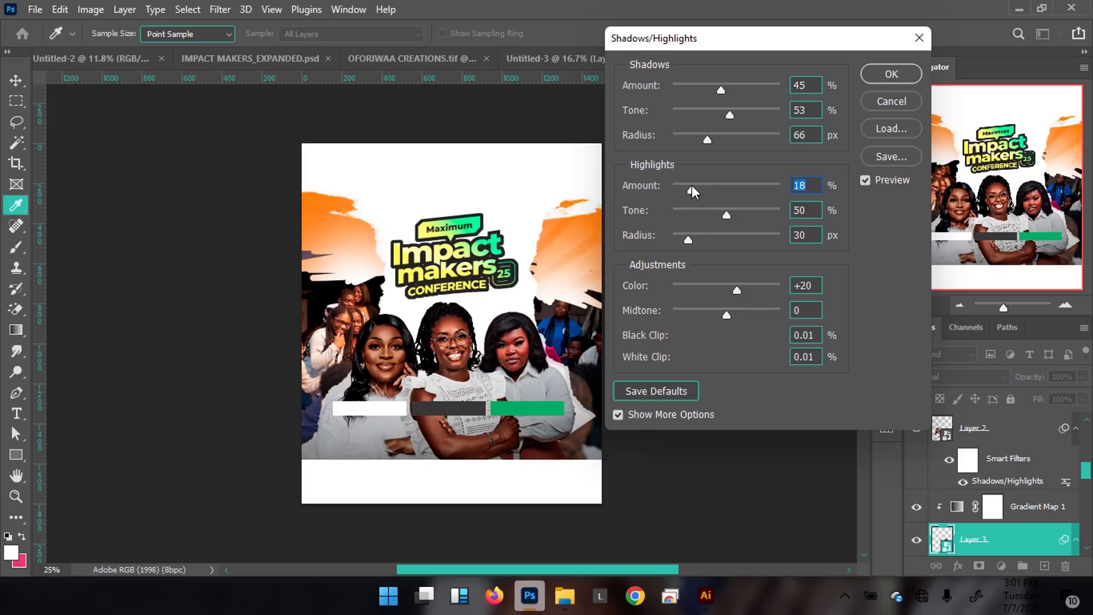
# Step: Raise the right speaker's Shadows Amount to 54% and apply the Shadows/Highlights adjustment
pyautogui.moveTo(722, 87); pyautogui.dragTo(730, 88)
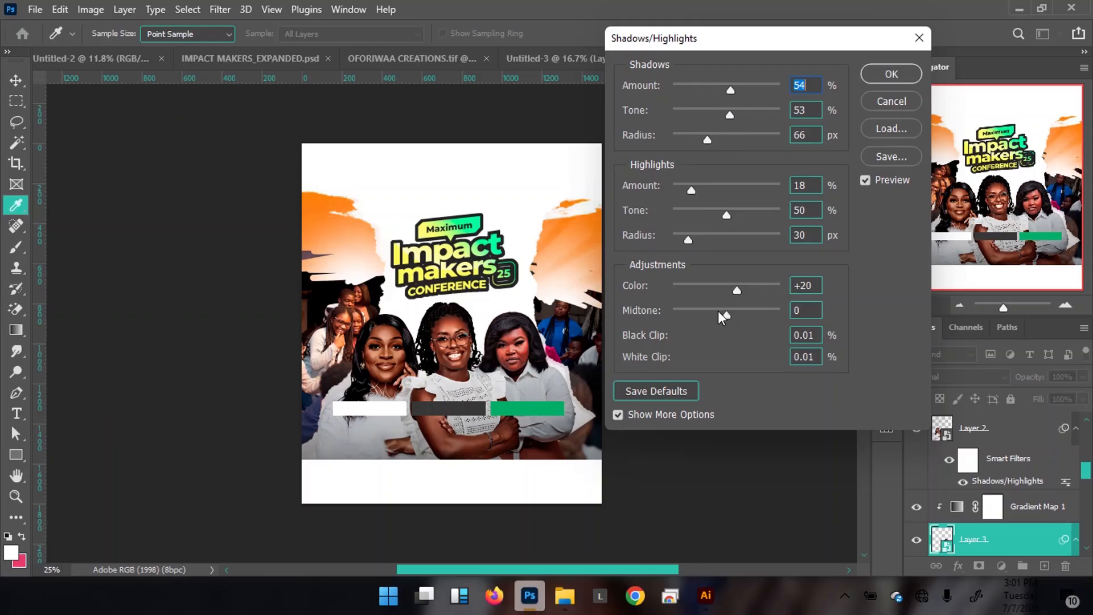
pyautogui.moveTo(725, 321); pyautogui.dragTo(728, 316)
pyautogui.click(882, 74)
pyautogui.press('v')
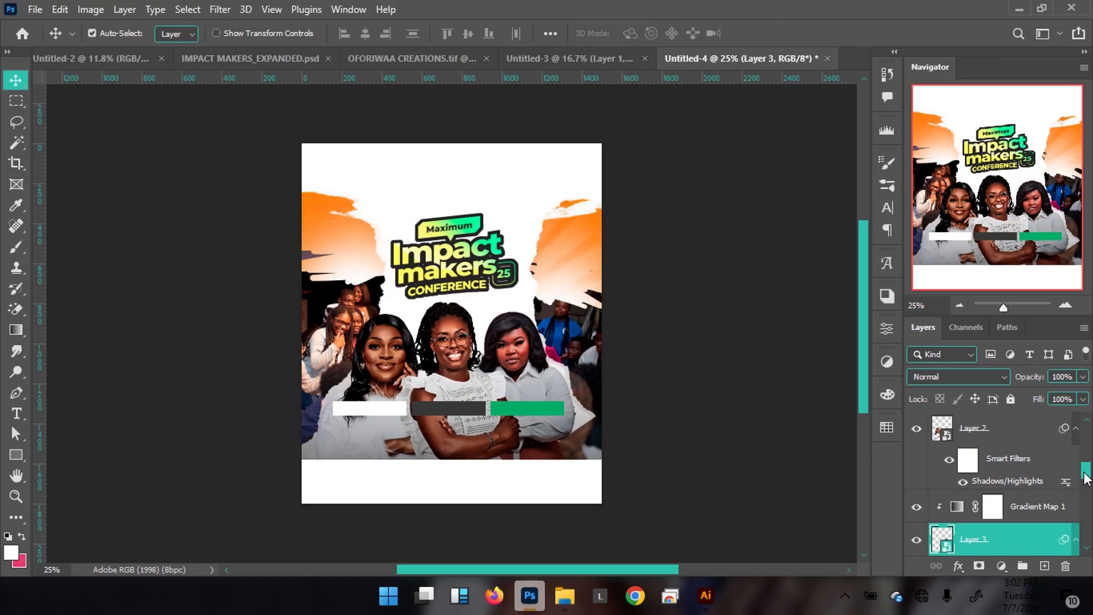
# Step: Add a new empty layer above Rectangle 2 copy 2 at the top of the layer stack
pyautogui.moveTo(1083, 472); pyautogui.dragTo(1085, 424)
pyautogui.click(1030, 433)
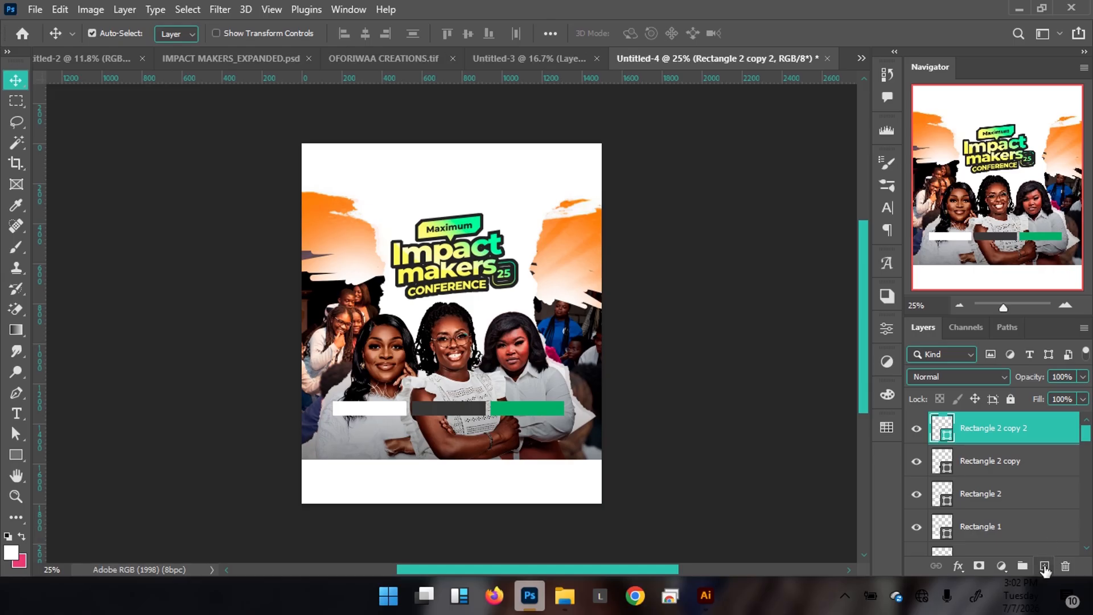
pyautogui.click(1043, 565)
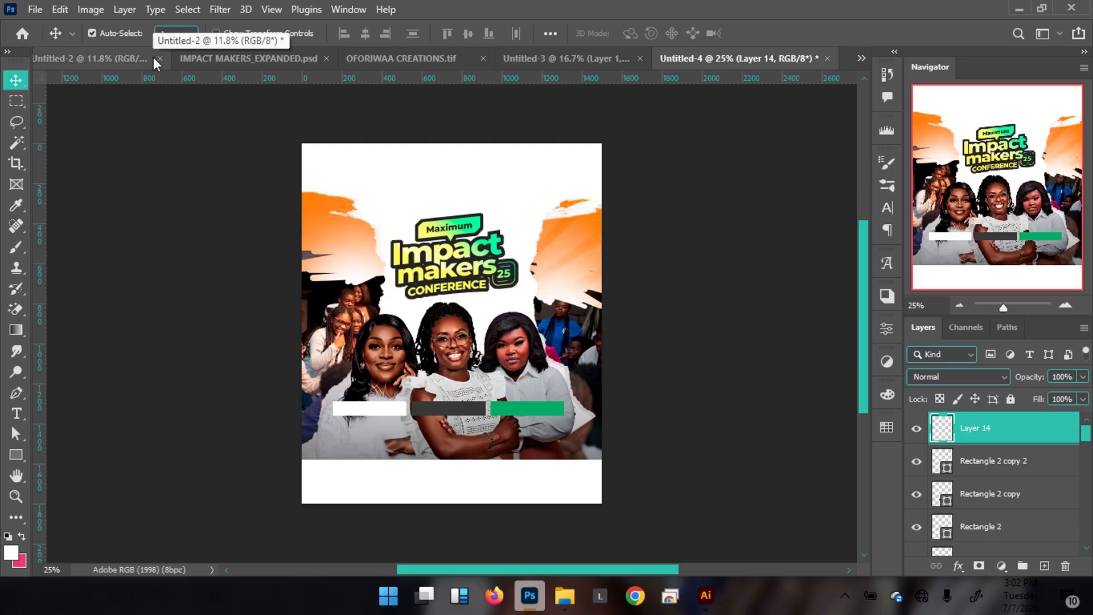
# Step: Copy the three speaker name text layers from IMPACT MAKERS_EXPANDED.psd into the Untitled-4 poster near the name bars
pyautogui.click(249, 59)
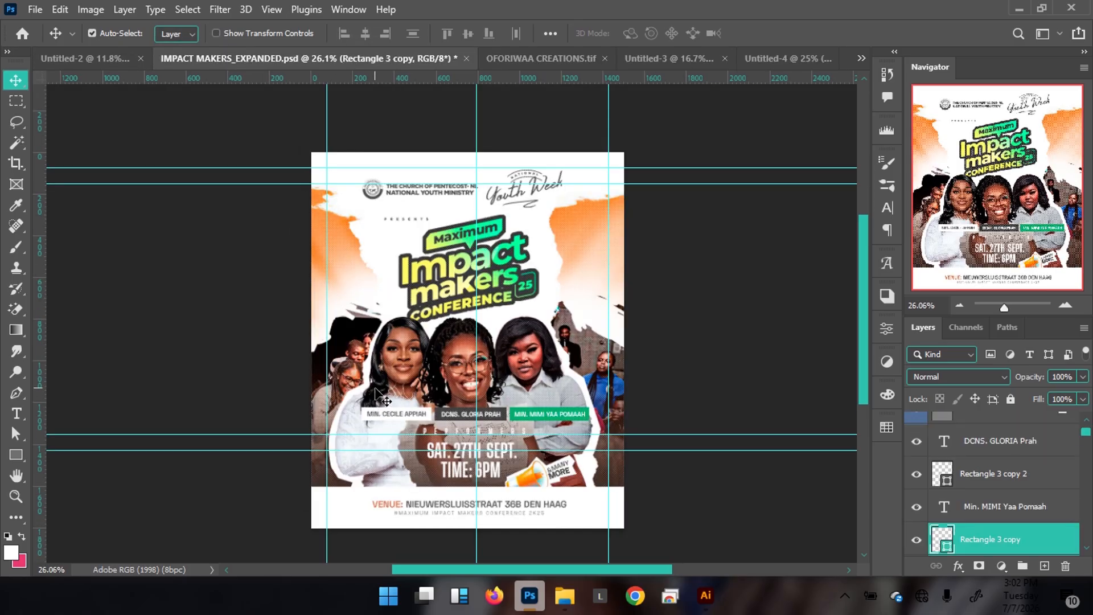
pyautogui.click(436, 417)
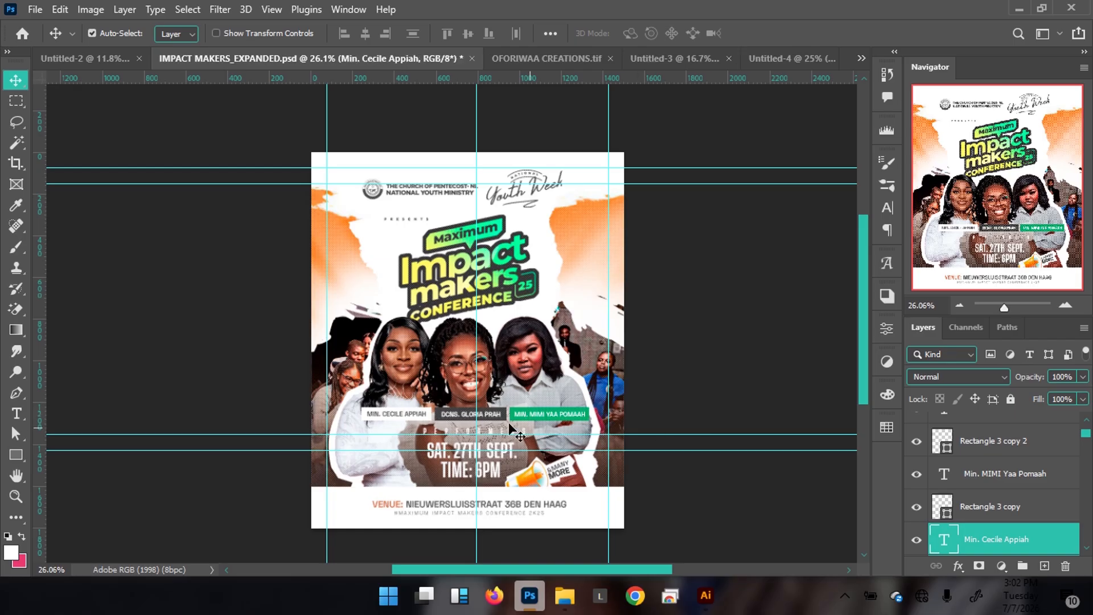
pyautogui.keyDown('shift'); pyautogui.click(455, 415); pyautogui.keyUp('shift')
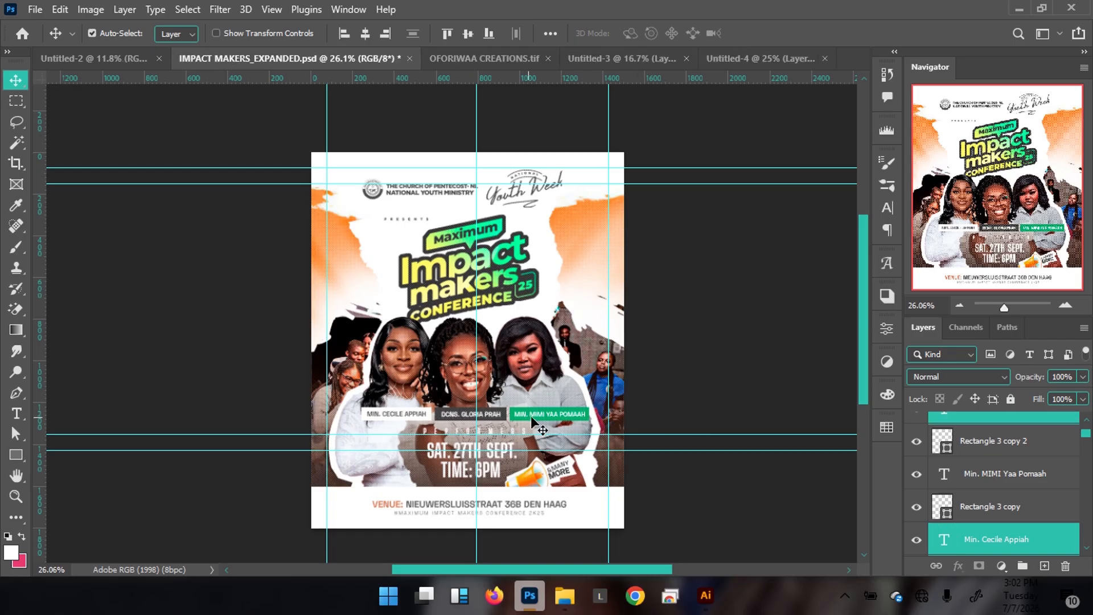
pyautogui.keyDown('shift'); pyautogui.click(537, 412); pyautogui.keyUp('shift')
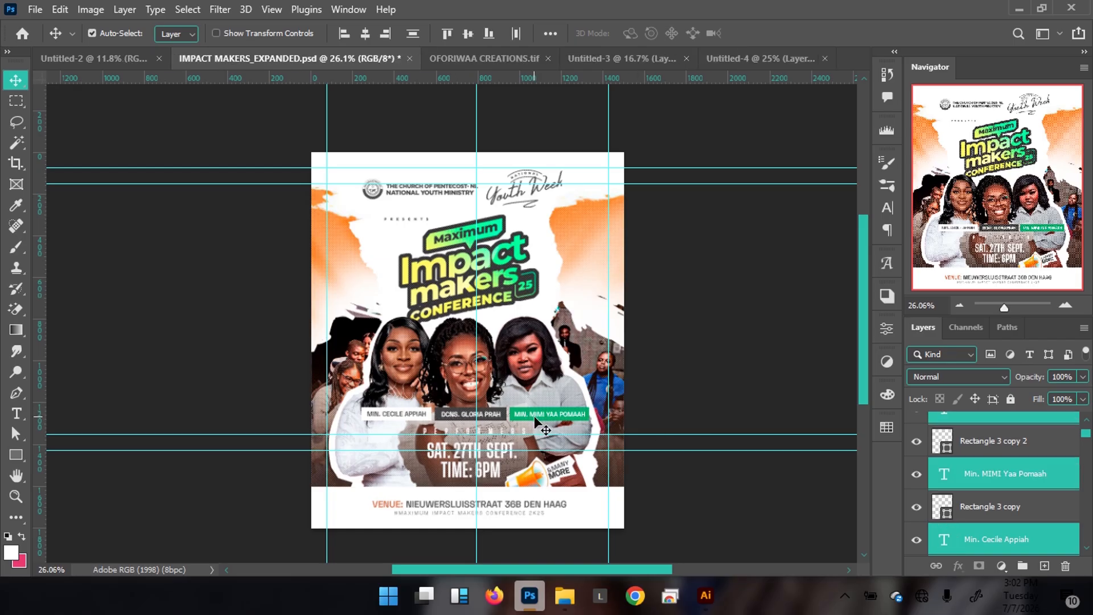
pyautogui.press('ctrl')
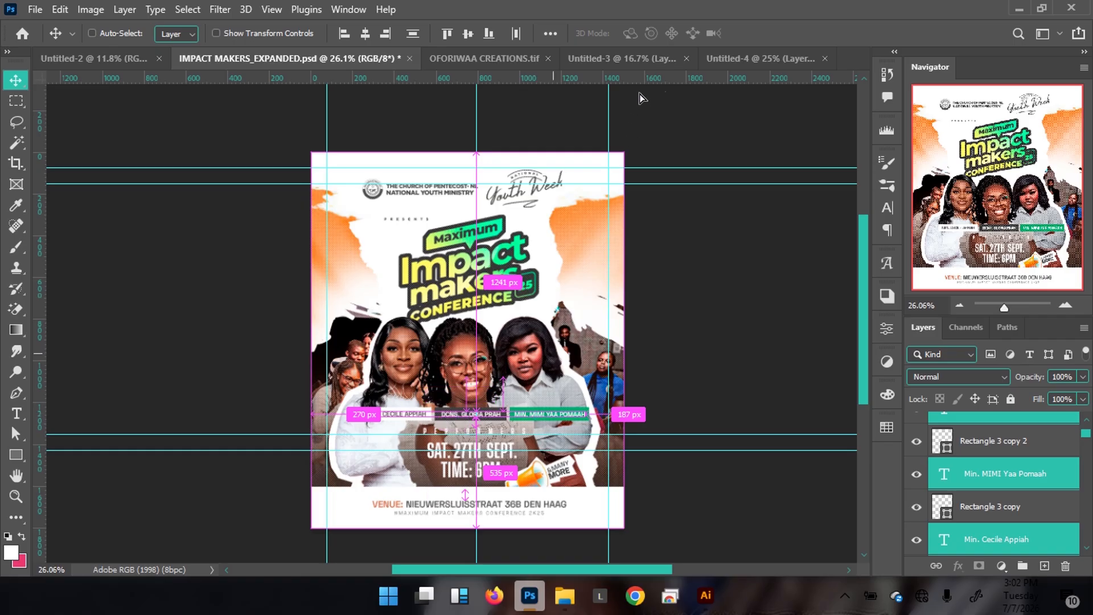
pyautogui.click(750, 58)
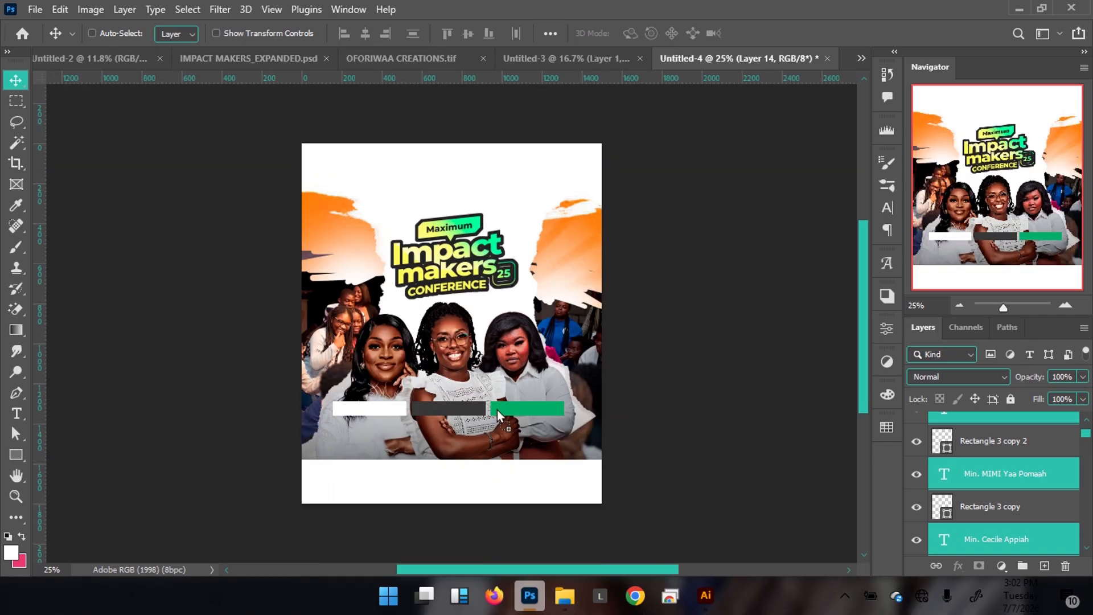
pyautogui.moveTo(504, 408); pyautogui.dragTo(506, 409)
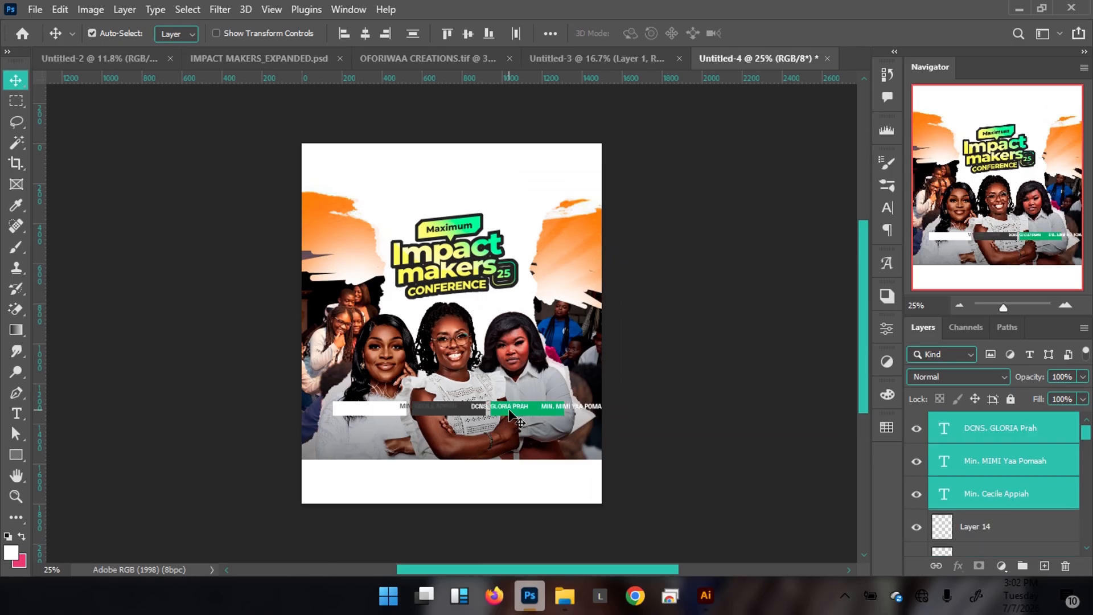
# Step: Shift the three speaker names together leftward and slightly down so they sit over the coloured name bars
pyautogui.hotkey('shift', 'Left')
pyautogui.hotkey('shift', 'Left')
pyautogui.hotkey('shift', 'Left')
pyautogui.hotkey('shift', 'Left')
pyautogui.hotkey('shift', 'Left')
pyautogui.hotkey('shift', 'Left')
pyautogui.hotkey('shift', 'Left')
pyautogui.hotkey('shift', 'Left')
pyautogui.hotkey('shift', 'Left')
pyautogui.hotkey('shift', 'Left')
pyautogui.hotkey('shift', 'Left')
pyautogui.hotkey('shift', 'Left')
pyautogui.hotkey('shift', 'Left')
pyautogui.hotkey('shift', 'Left')
pyautogui.hotkey('shift', 'Left')
pyautogui.hotkey('shift', 'Left')
pyautogui.hotkey('shift', 'Left')
pyautogui.hotkey('shift', 'Left')
pyautogui.hotkey('shift', 'Left')
pyautogui.hotkey('shift', 'Left')
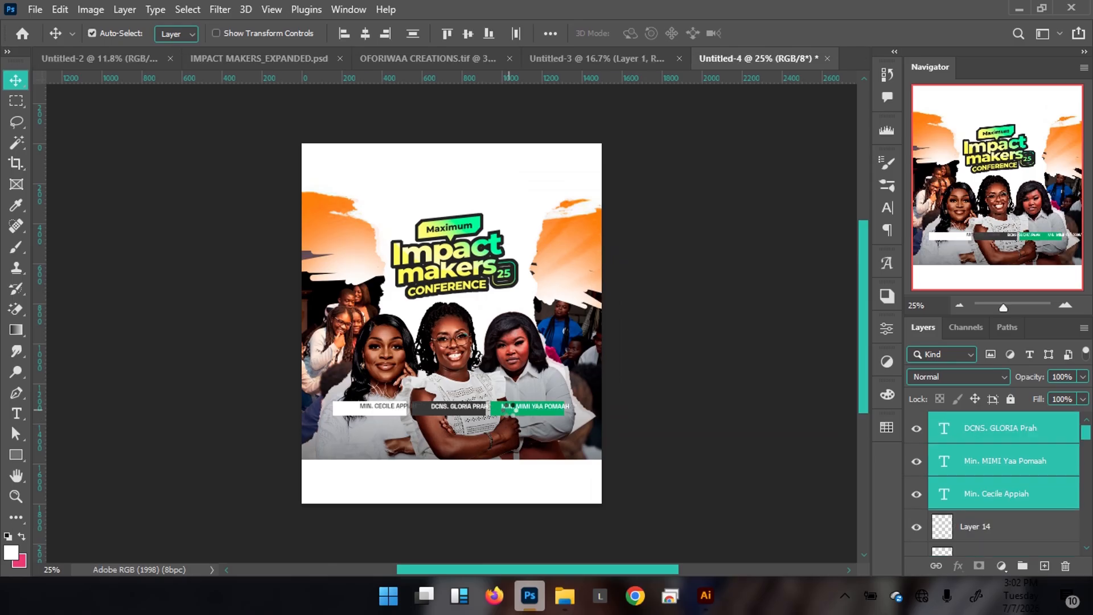
pyautogui.hotkey('shift', 'Left')
pyautogui.hotkey('shift', 'Left')
pyautogui.hotkey('shift', 'Left')
pyautogui.hotkey('shift', 'Left')
pyautogui.hotkey('shift', 'Down')
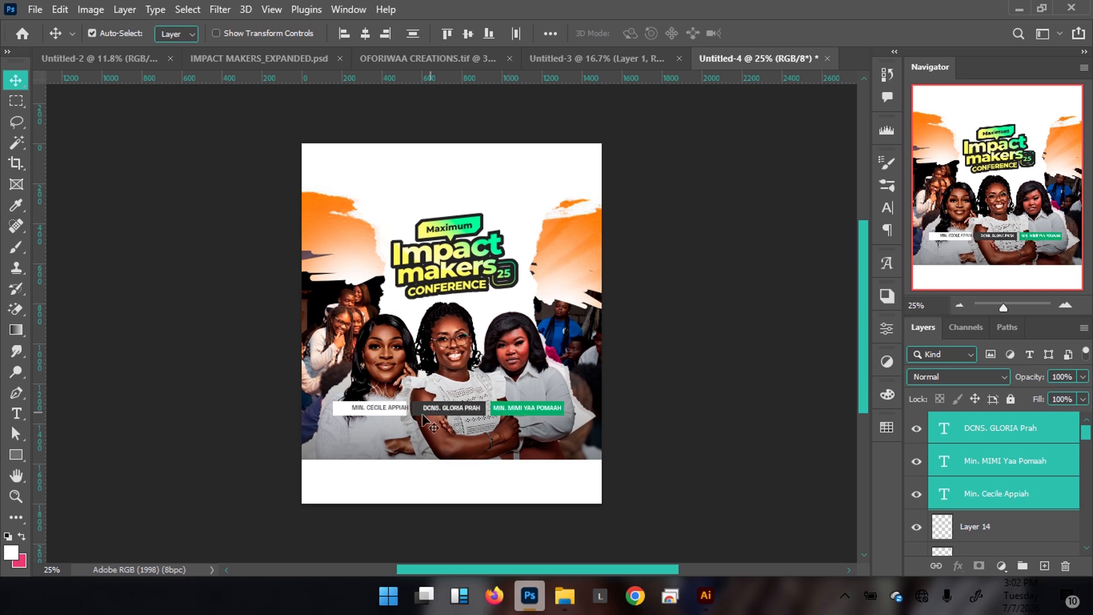
# Step: Centre the left speaker's name horizontally in the white bar and open its text for editing
pyautogui.hotkey('ctrl', 'space')
pyautogui.moveTo(348, 410); pyautogui.dragTo(381, 313)
pyautogui.keyDown('ctrl'); pyautogui.click(399, 358); pyautogui.keyUp('ctrl')
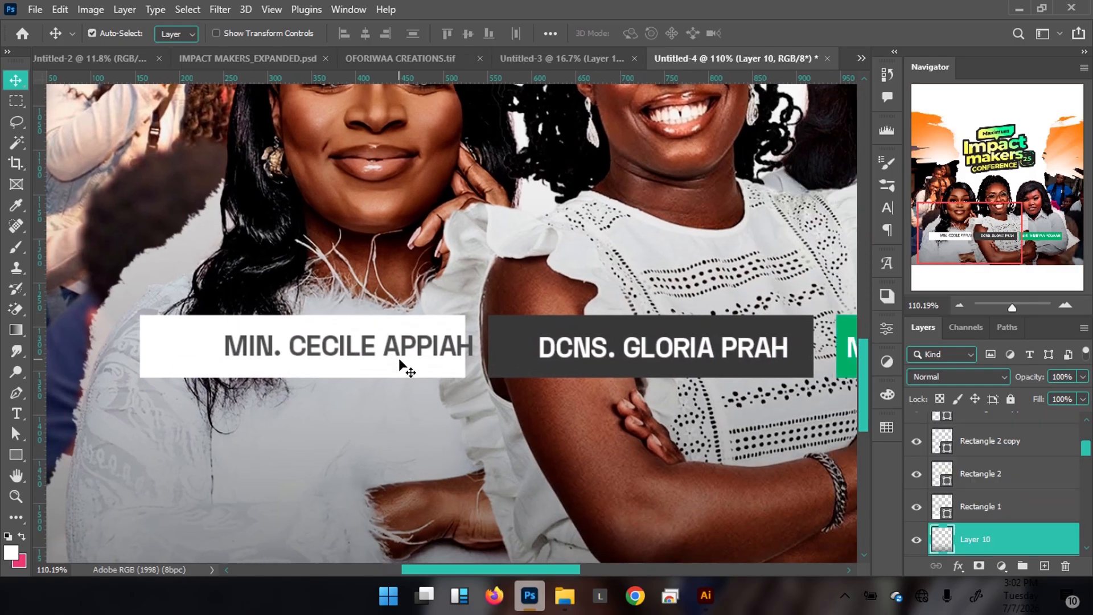
pyautogui.click(419, 341)
pyautogui.hotkey('shift', 'Left')
pyautogui.hotkey('shift', 'Left')
pyautogui.hotkey('shift', 'Left')
pyautogui.hotkey('shift', 'Left')
pyautogui.hotkey('shift', 'Left')
pyautogui.hotkey('shift', 'Left')
pyautogui.hotkey('shift', 'Left')
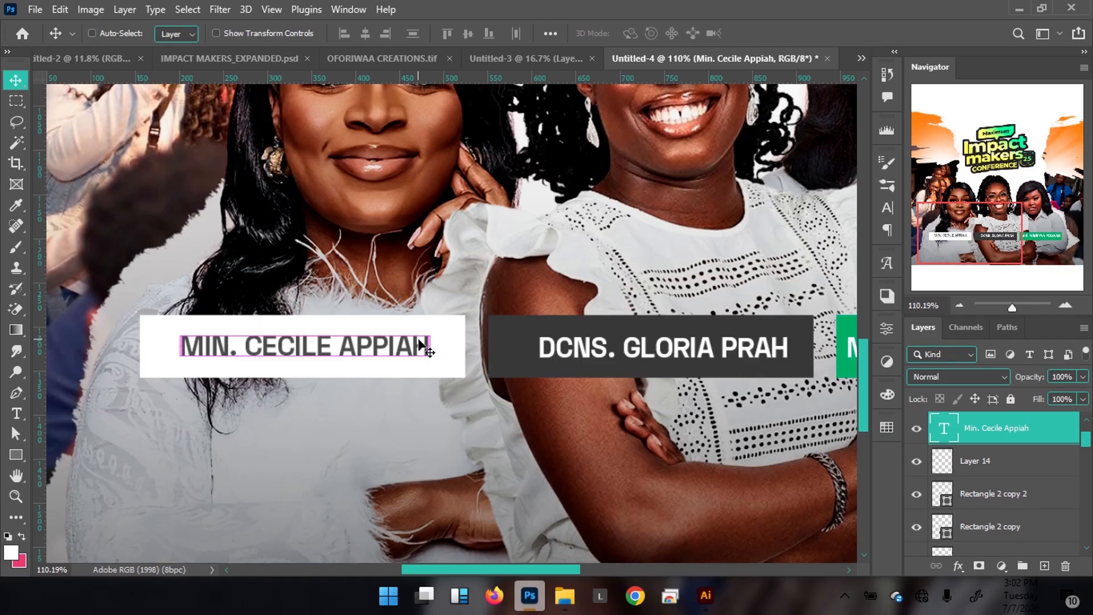
pyautogui.doubleClick(324, 338)
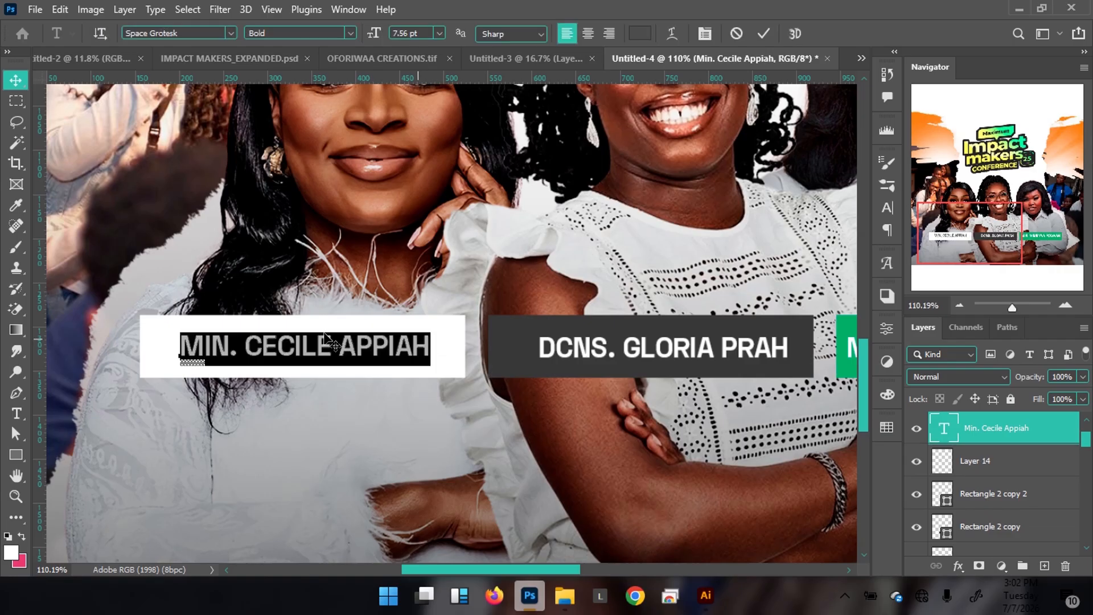
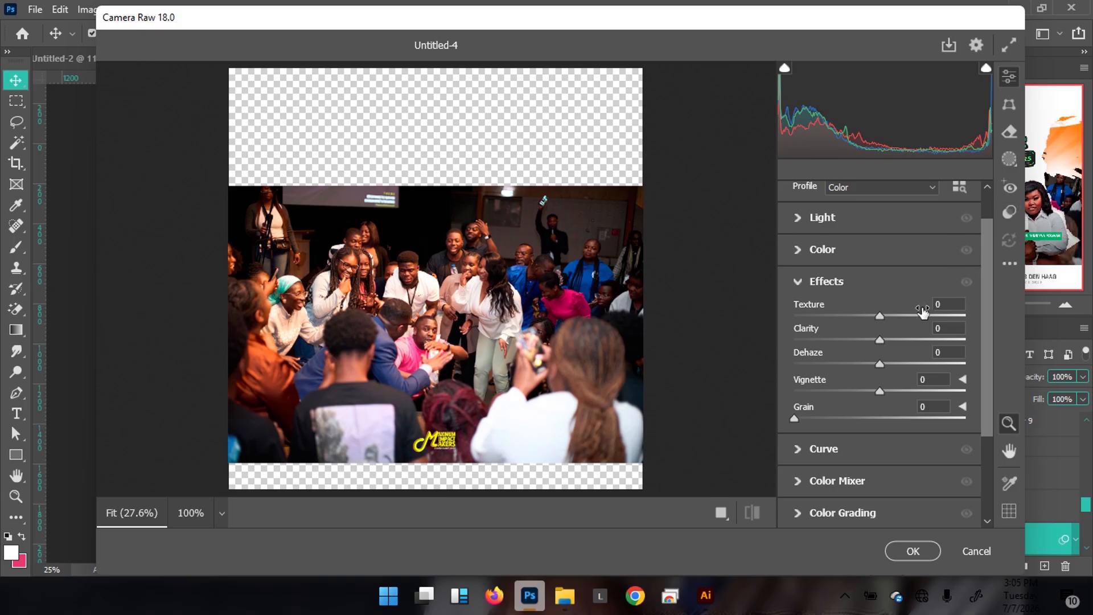
# Step: Apply a Camera Raw filter with Texture +88 and Clarity +79 to the crowd photo on Layer 11
pyautogui.click(952, 315)
pyautogui.click(947, 340)
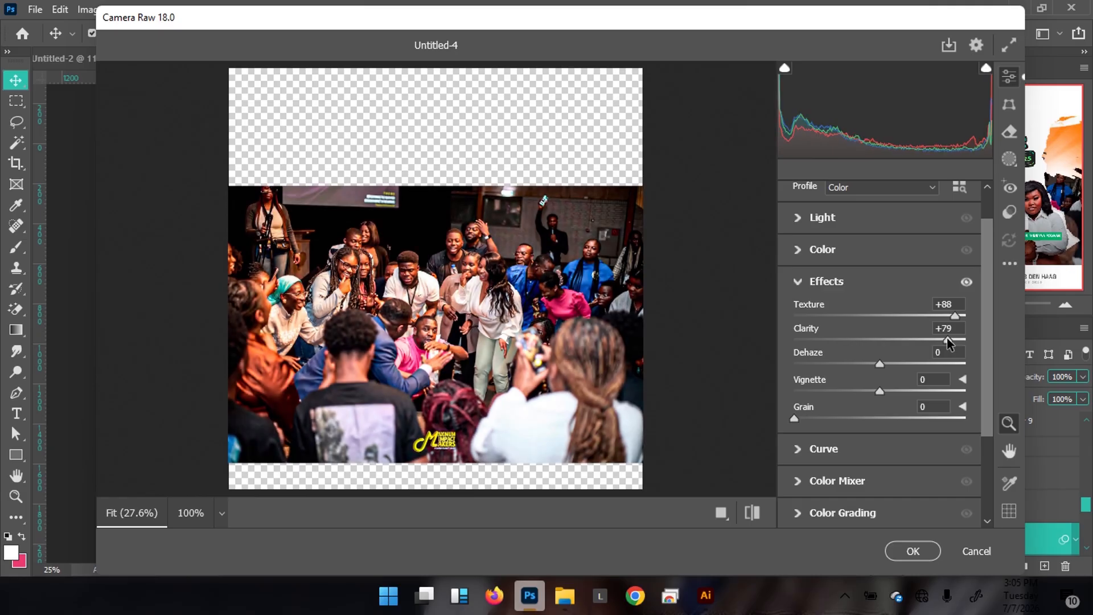
pyautogui.click(897, 553)
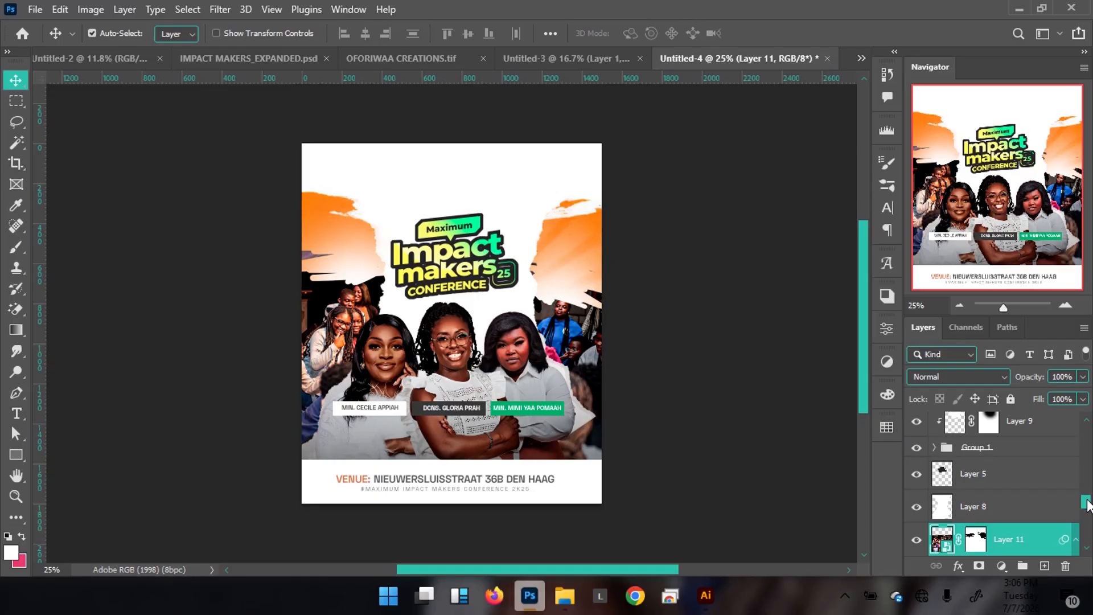
# Step: Reopen the Camera Raw filter on Layer 11's crowd photo and apply it with Texture +88 and Clarity +80
pyautogui.moveTo(1087, 503); pyautogui.dragTo(1089, 514)
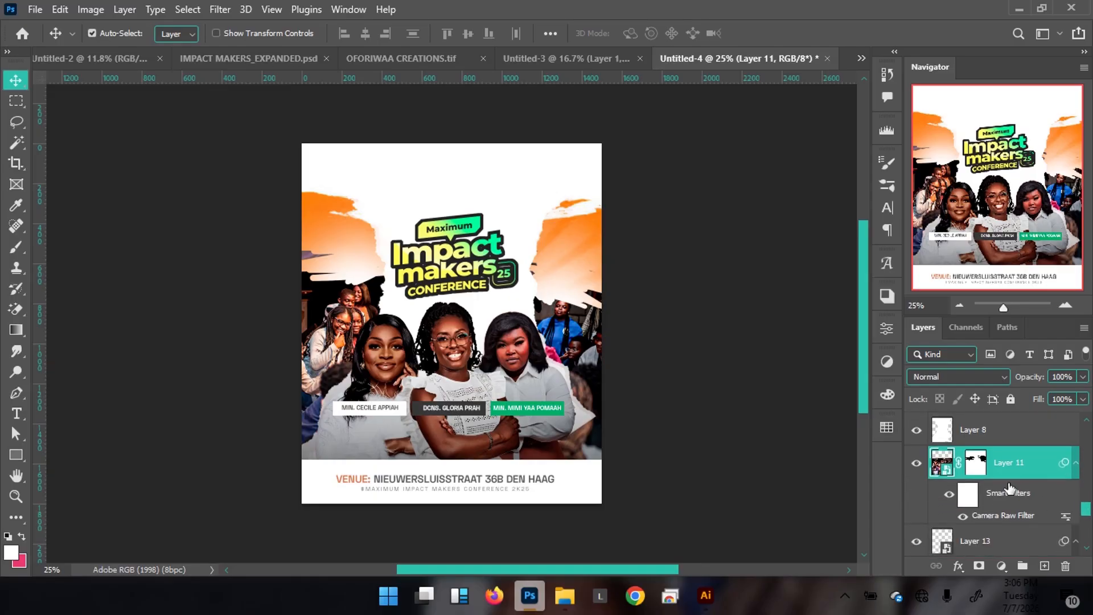
pyautogui.doubleClick(998, 515)
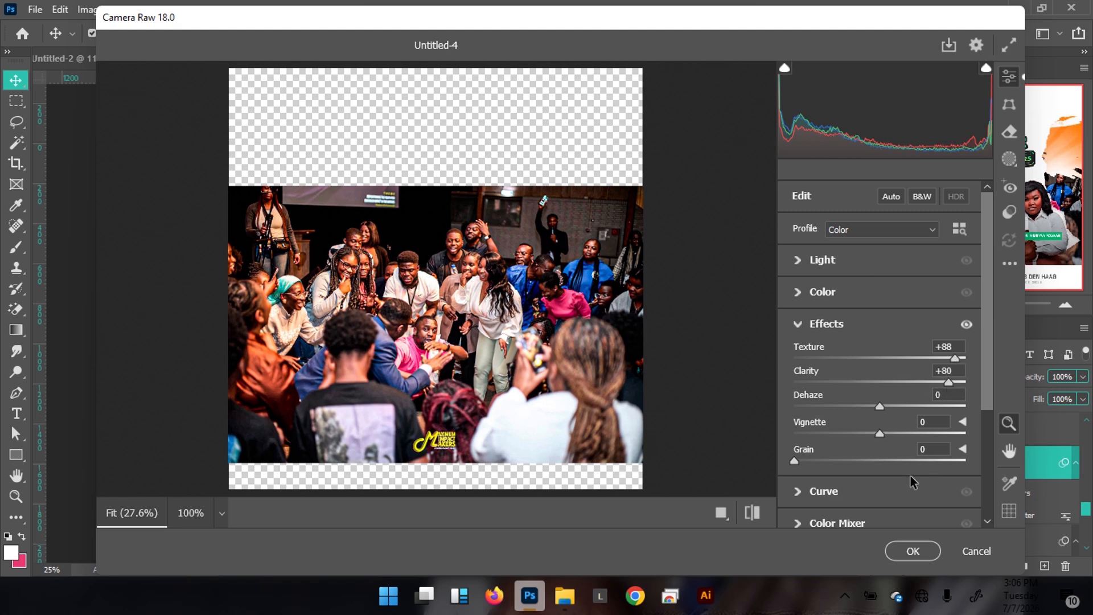
pyautogui.click(911, 549)
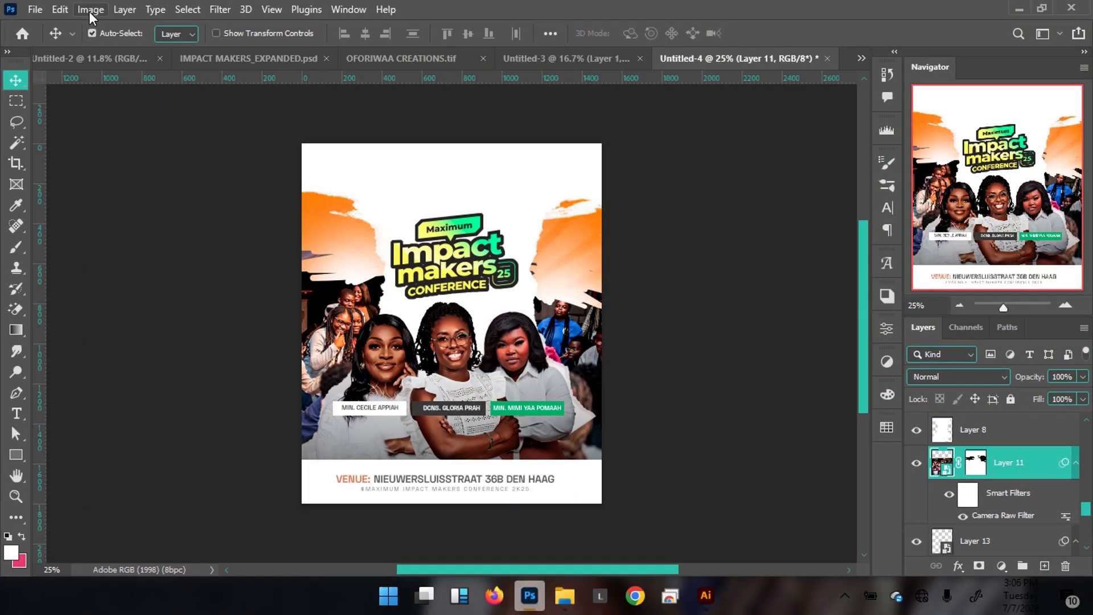
# Step: Apply a Shadows/Highlights adjustment to the Layer 11 crowd photo with Shadows Amount 35%, Tone 50% and Color +20
pyautogui.click(90, 11)
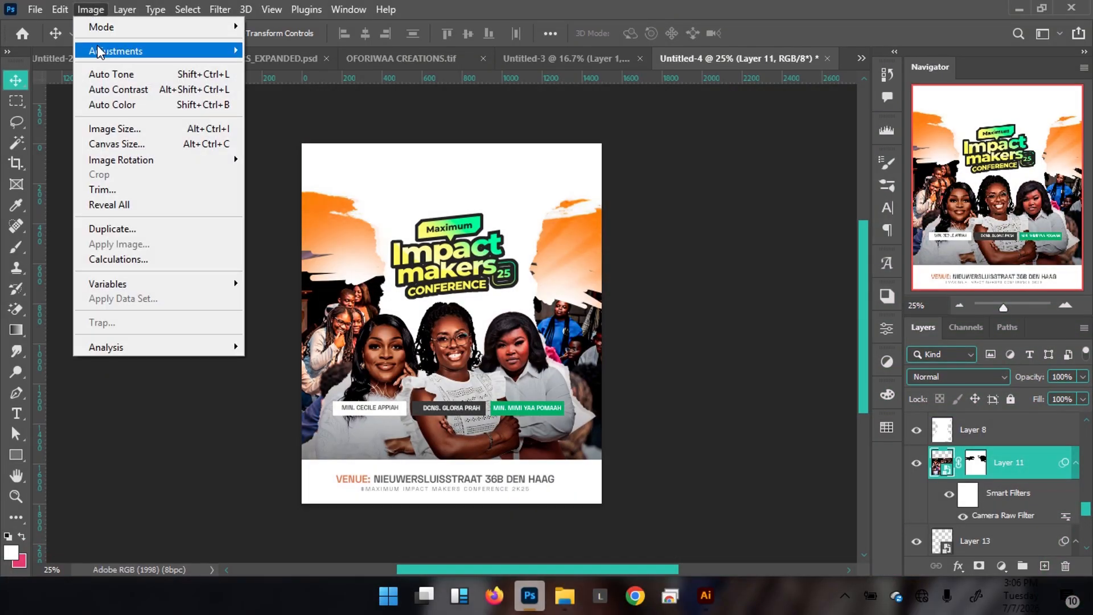
pyautogui.moveTo(99, 52)
pyautogui.click(344, 325)
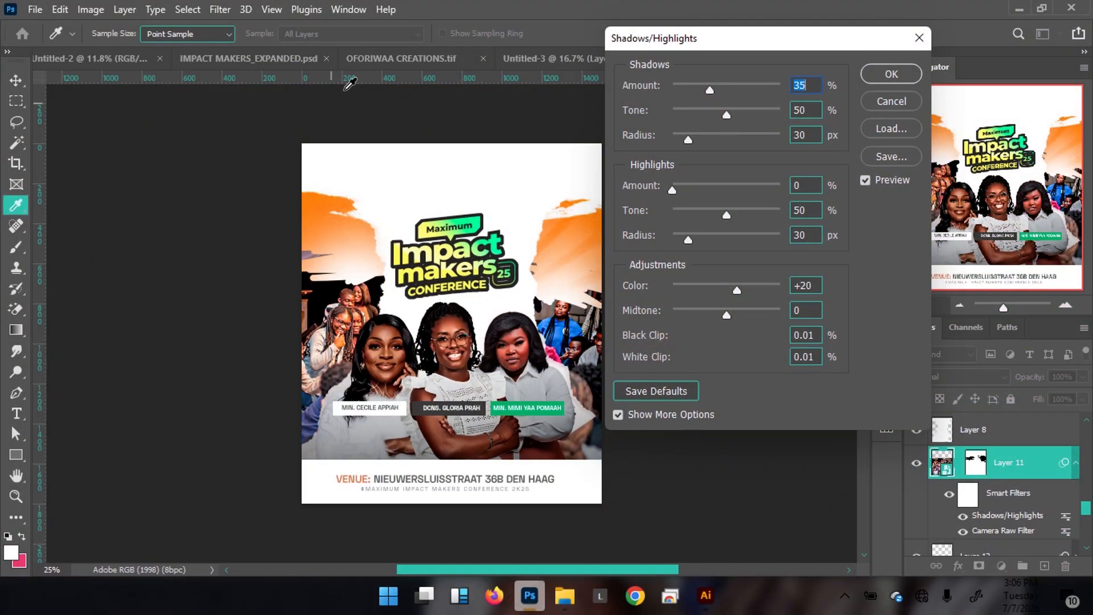
pyautogui.click(891, 76)
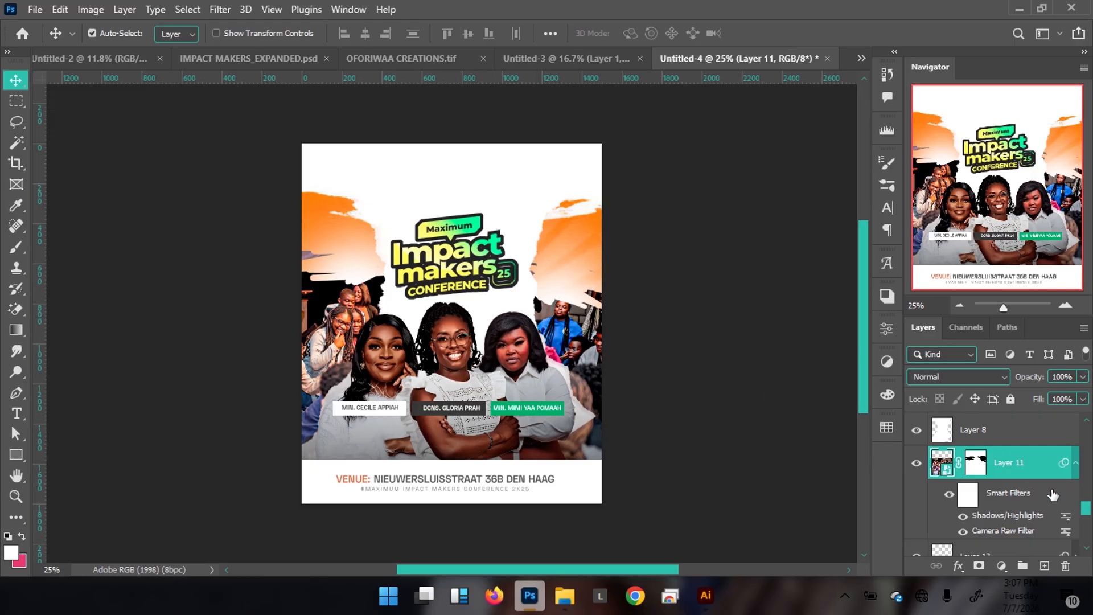
# Step: Copy the PERFORMERS and date-and-time text layers from IMPACT MAKERS_EXPANDED.psd into the Untitled-4 poster, below the name bars
pyautogui.scroll(10, 1004, 447)
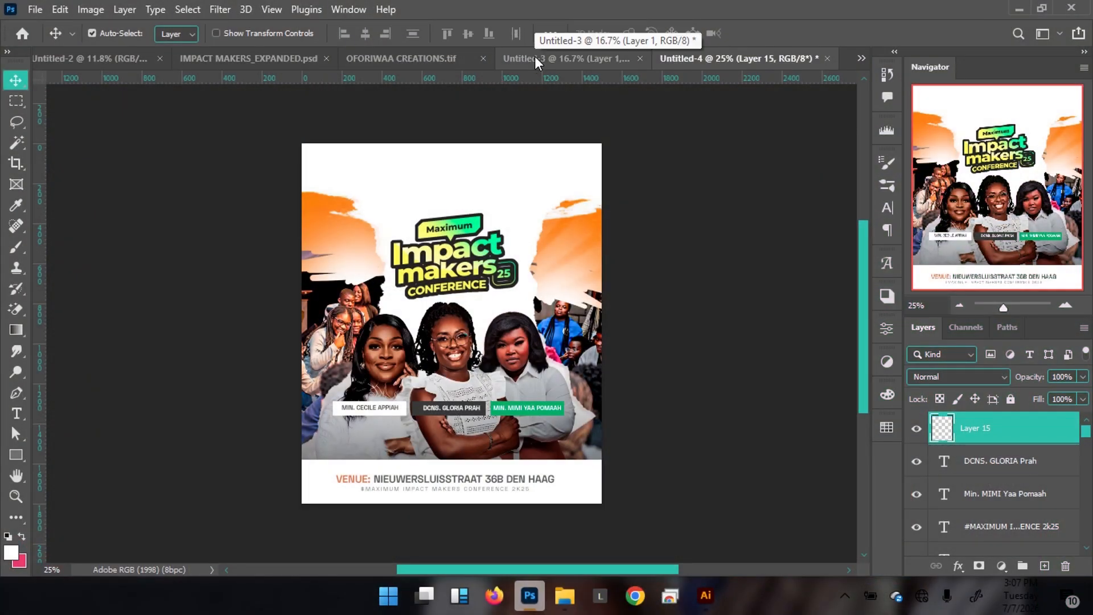
pyautogui.click(248, 59)
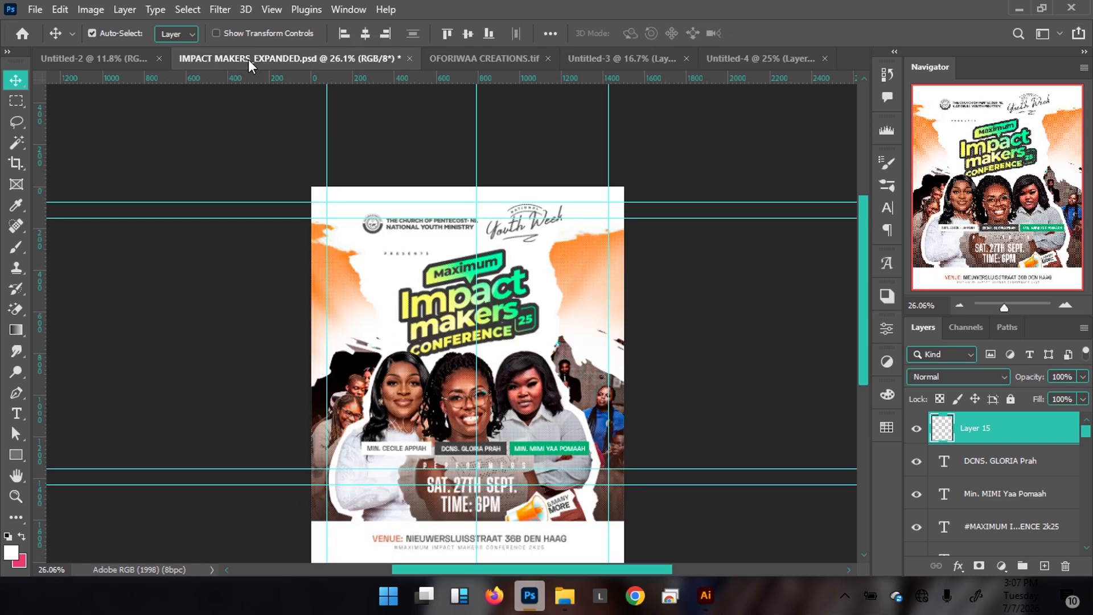
pyautogui.click(453, 507)
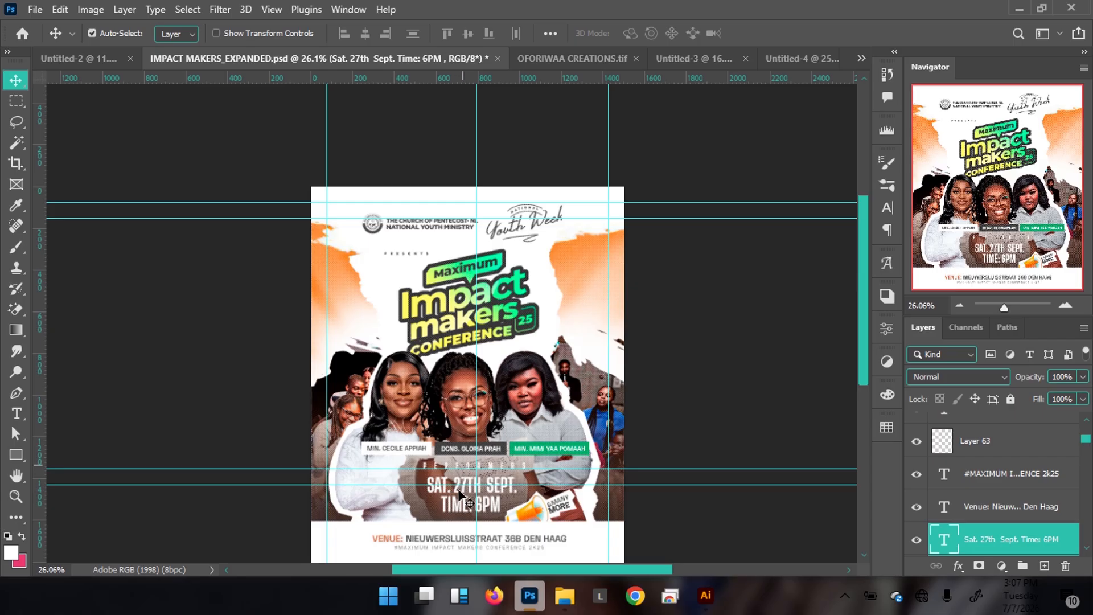
pyautogui.moveTo(455, 509); pyautogui.dragTo(745, 56)
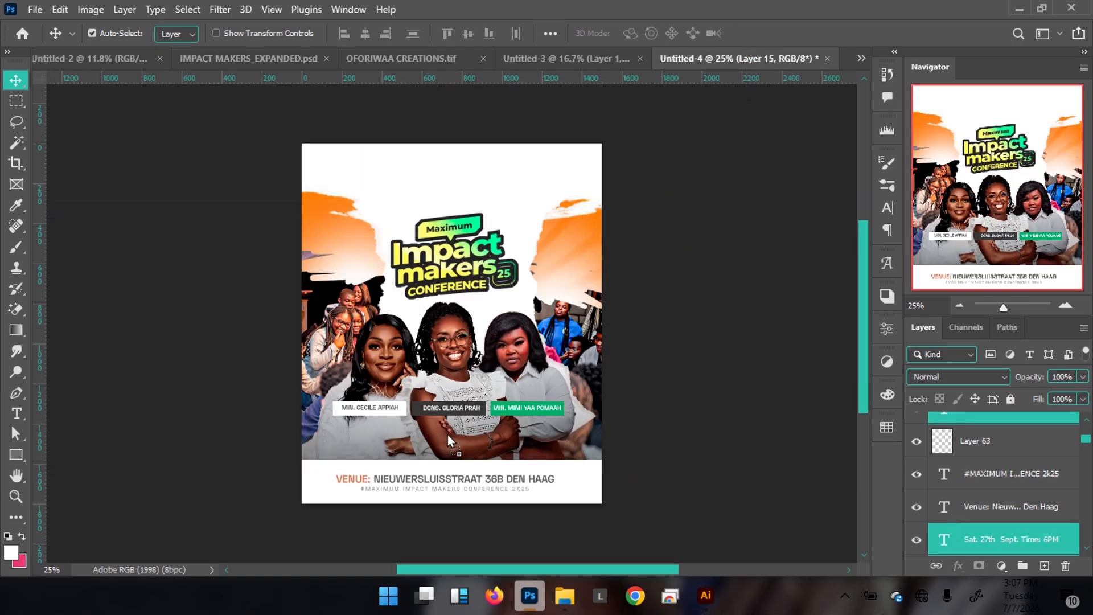
pyautogui.moveTo(447, 435); pyautogui.dragTo(447, 435)
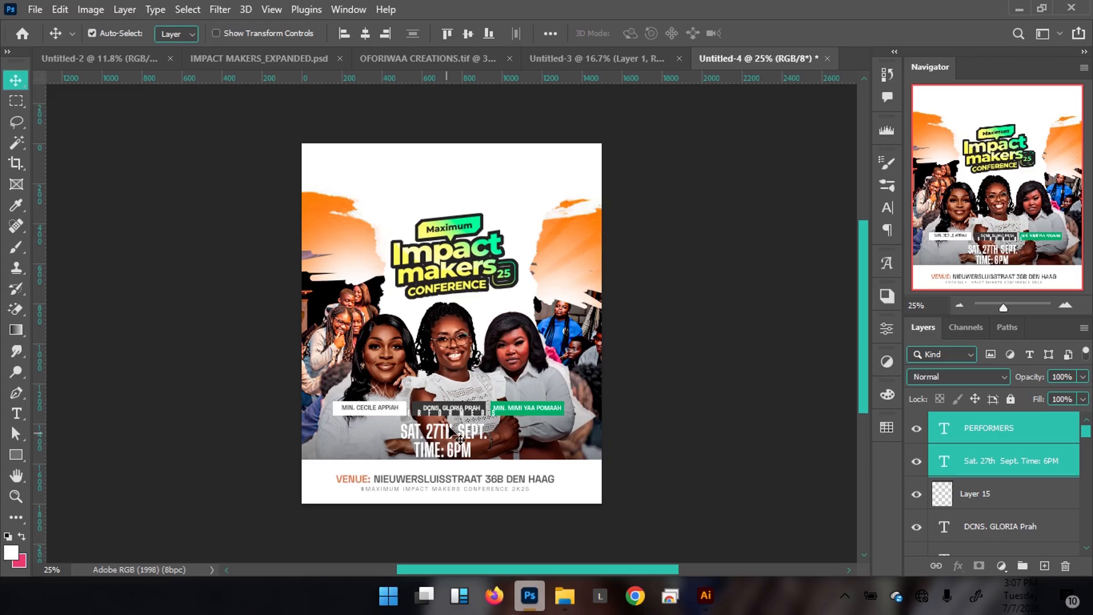
# Step: Move the three name bars and their speaker names up together, clear of the PERFORMERS text
pyautogui.click(386, 410)
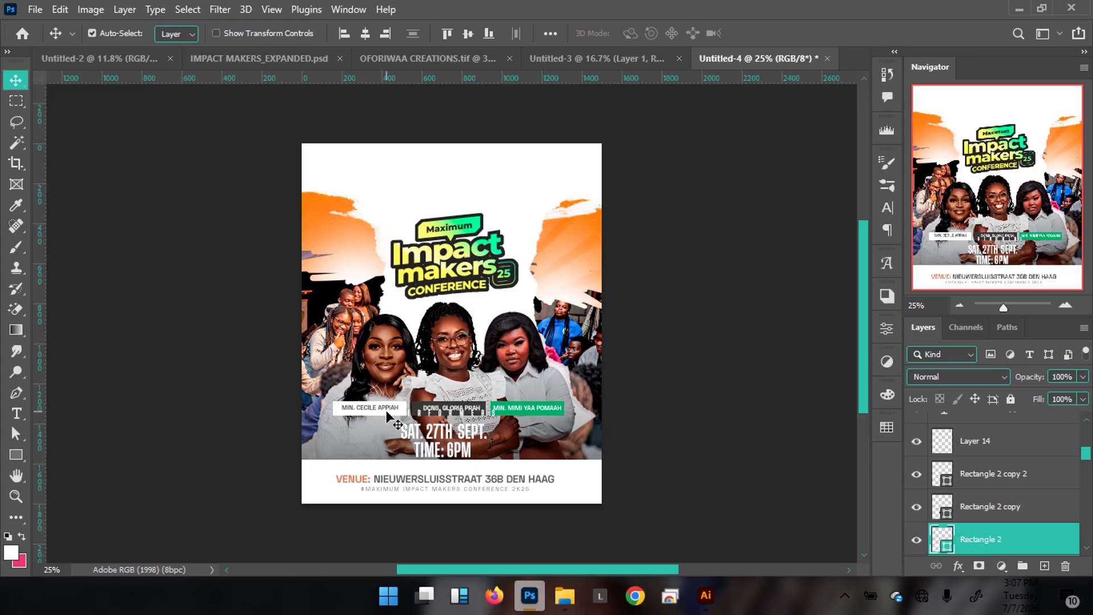
pyautogui.keyDown('ctrl'); pyautogui.click(1011, 512); pyautogui.keyUp('ctrl')
pyautogui.keyDown('ctrl'); pyautogui.click(1006, 476); pyautogui.keyUp('ctrl')
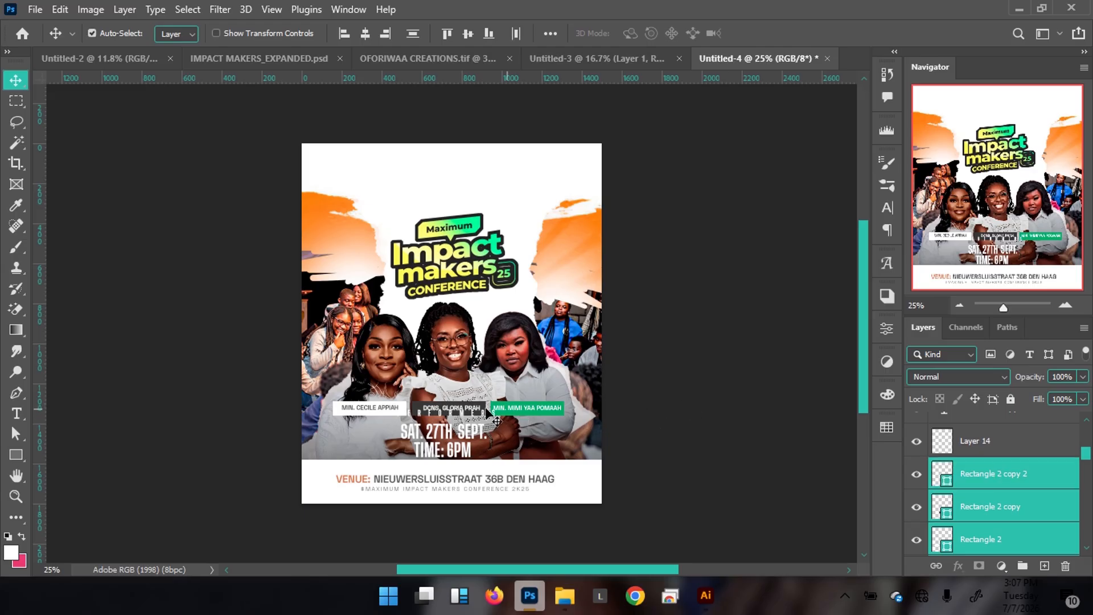
pyautogui.keyDown('shift'); pyautogui.click(381, 404); pyautogui.keyUp('shift')
pyautogui.hotkey('shift', 'Up')
pyautogui.hotkey('shift', 'Up')
pyautogui.hotkey('shift', 'Up')
pyautogui.hotkey('shift', 'Up')
pyautogui.hotkey('shift', 'Up')
pyautogui.hotkey('shift', 'Up')
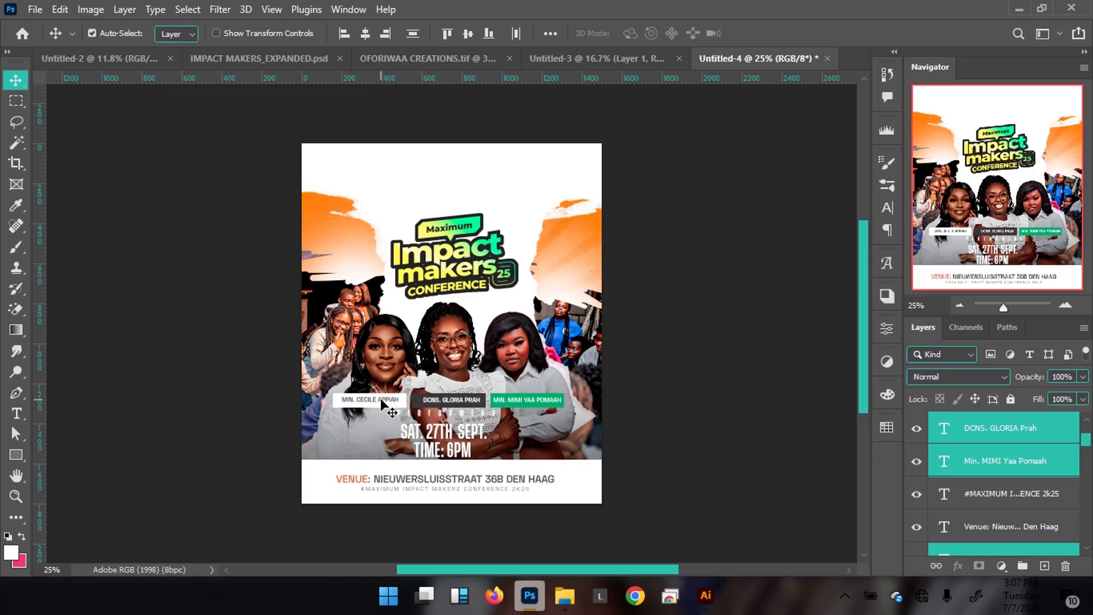
# Step: Lower the white venue strip (Rectangle 1) slightly at the bottom of the poster
pyautogui.click(590, 495)
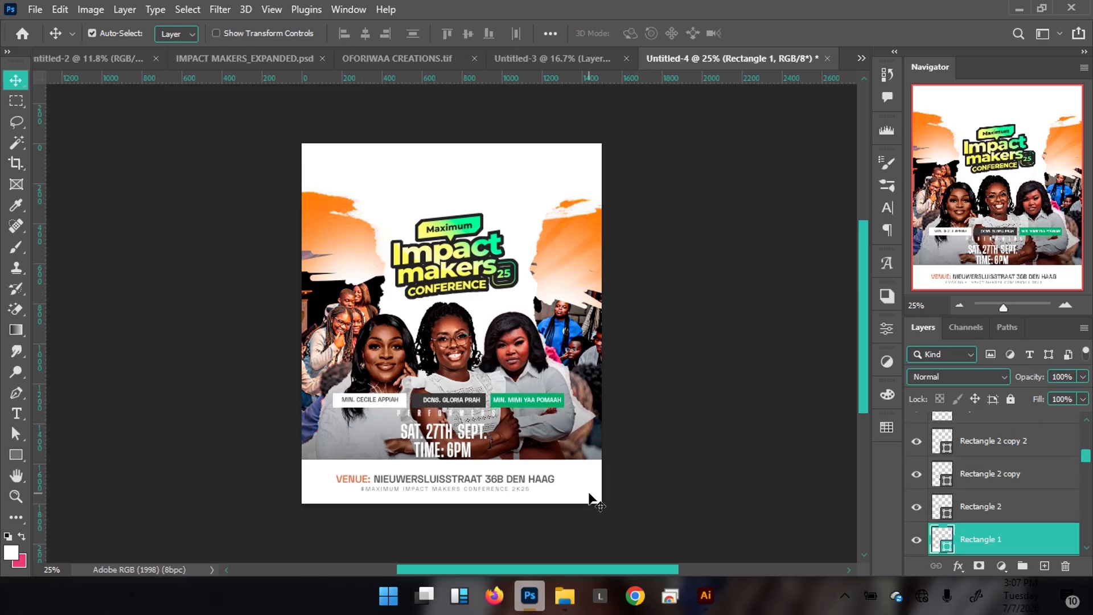
pyautogui.hotkey('shift', 'Down')
pyautogui.hotkey('shift', 'Down')
pyautogui.hotkey('shift', 'Down')
pyautogui.hotkey('shift', 'Down')
pyautogui.hotkey('shift', 'Up')
pyautogui.hotkey('shift', 'Up')
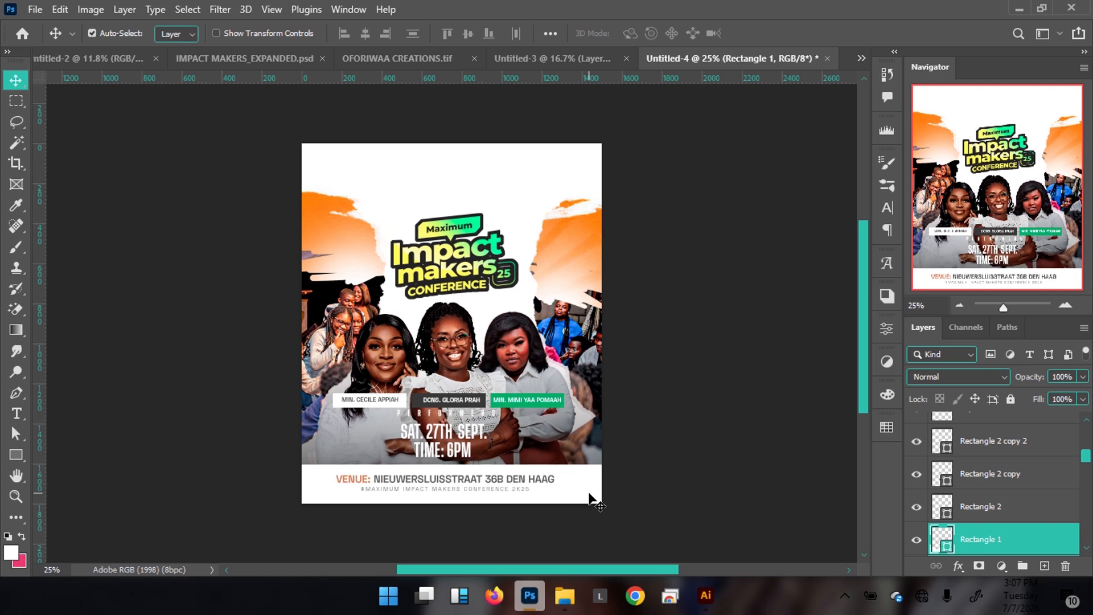
pyautogui.hotkey('shift', 'Down')
# Step: Nudge the PERFORMERS line and the date-and-time text slightly down within the grey area
pyautogui.click(469, 413)
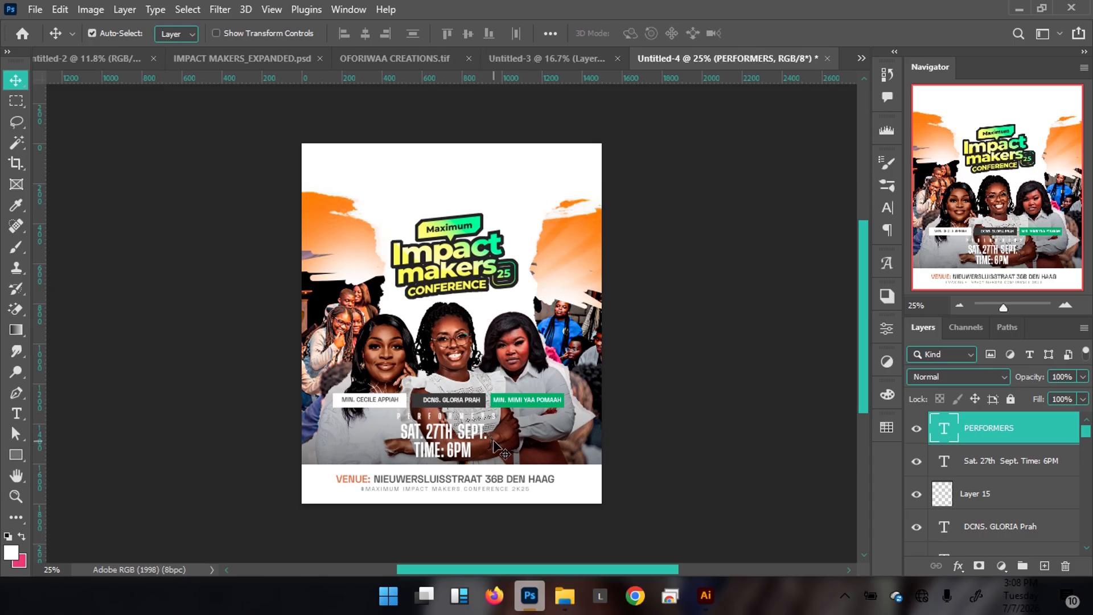
pyautogui.click(461, 435)
pyautogui.moveTo(460, 433); pyautogui.dragTo(459, 437)
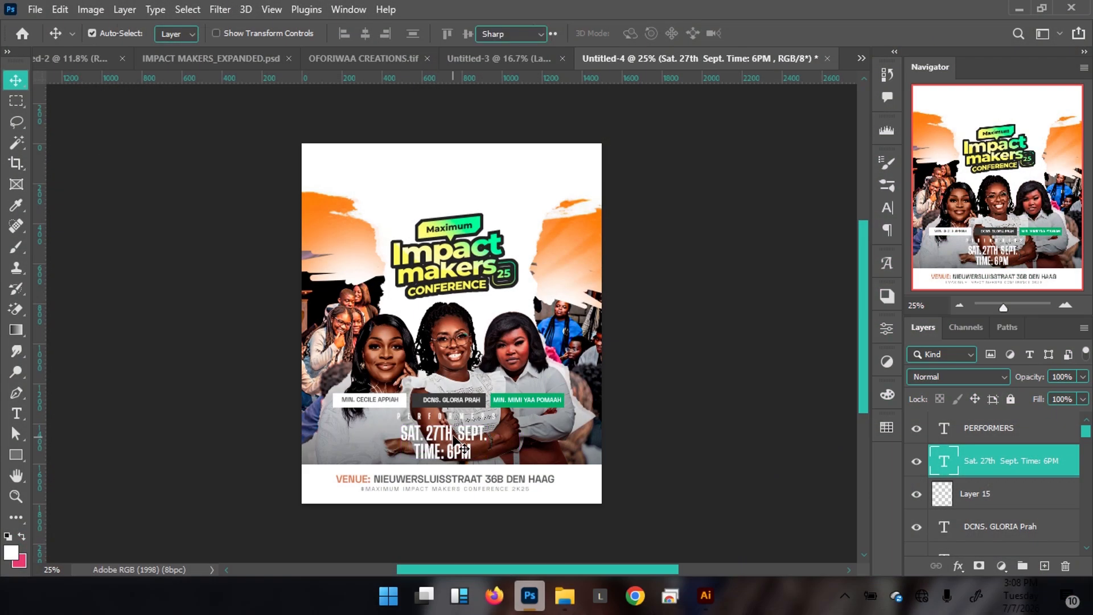
# Step: Put the date and time on a single line reading "SAT. 27TH SEPT. // TIME: 6PM"
pyautogui.doubleClick(454, 440)
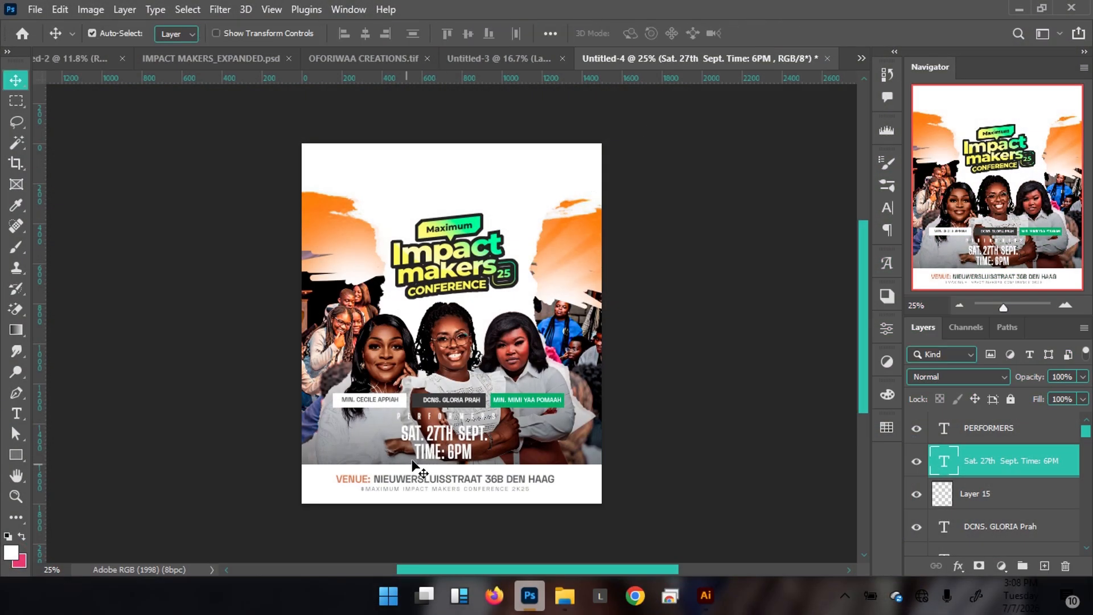
pyautogui.press('t')
pyautogui.click(414, 451)
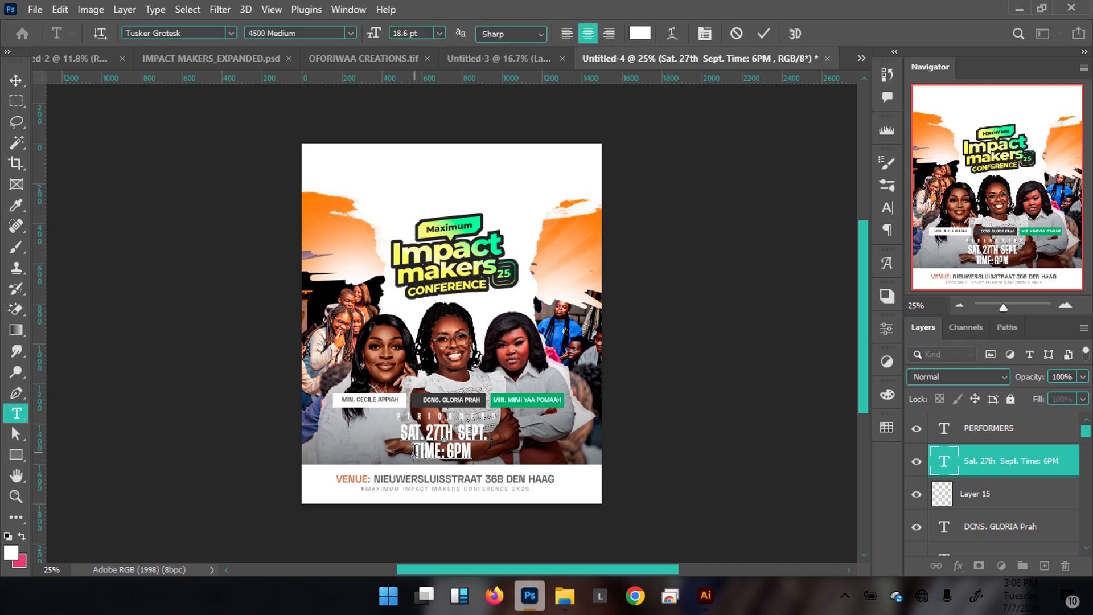
pyautogui.press('BackSpace')
pyautogui.write('// TIME: 6PM')
pyautogui.hotkey('ctrl', 'Return')
pyautogui.press('v')
# Step: Enlarge the date-and-time line and move it down 40 px toward the venue strip
pyautogui.hotkey('ctrl', 't')
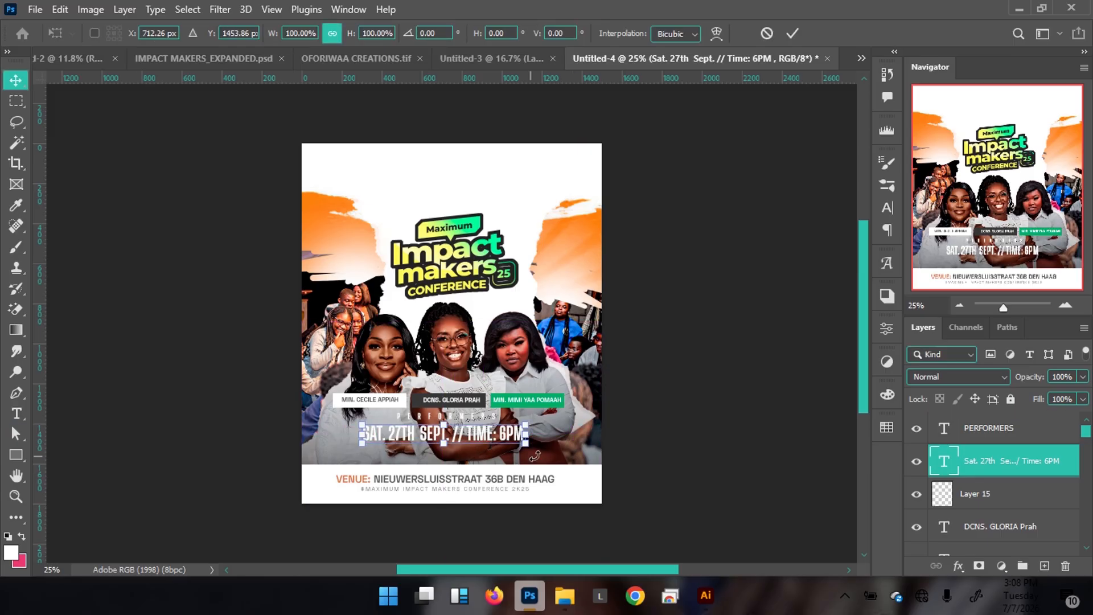
pyautogui.moveTo(527, 447); pyautogui.dragTo(539, 447)
pyautogui.press('Return')
pyautogui.hotkey('shift', 'Down')
pyautogui.hotkey('shift', 'Down')
pyautogui.hotkey('shift', 'Down')
pyautogui.hotkey('shift', 'Down')
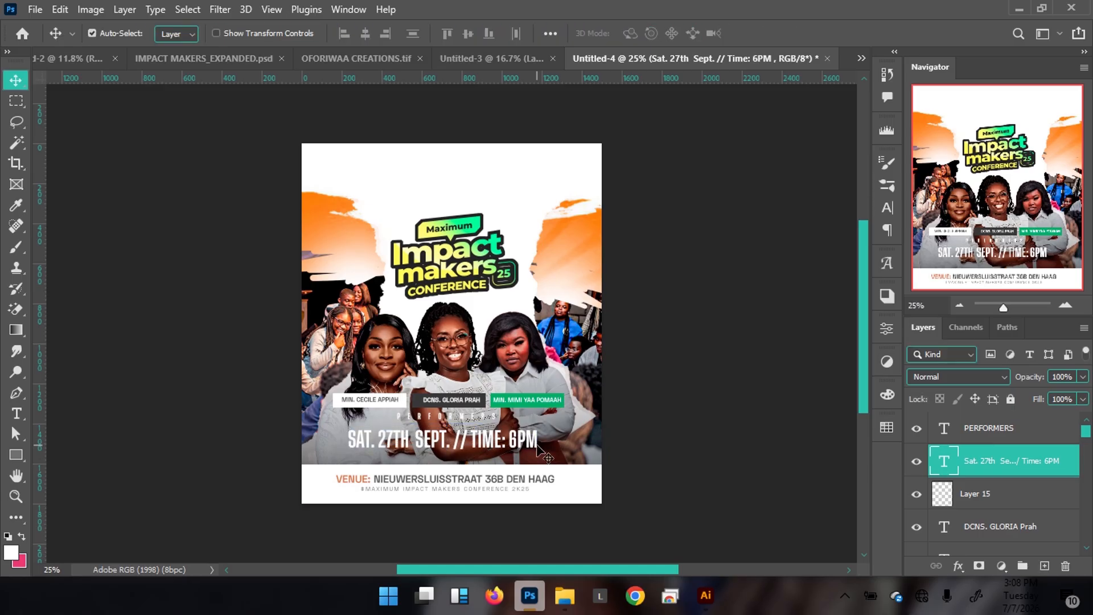
# Step: Shift the date-and-time line 20 px right and scale it down slightly about its centre
pyautogui.hotkey('shift', 'Right')
pyautogui.hotkey('shift', 'Right')
pyautogui.hotkey('ctrl', 't')
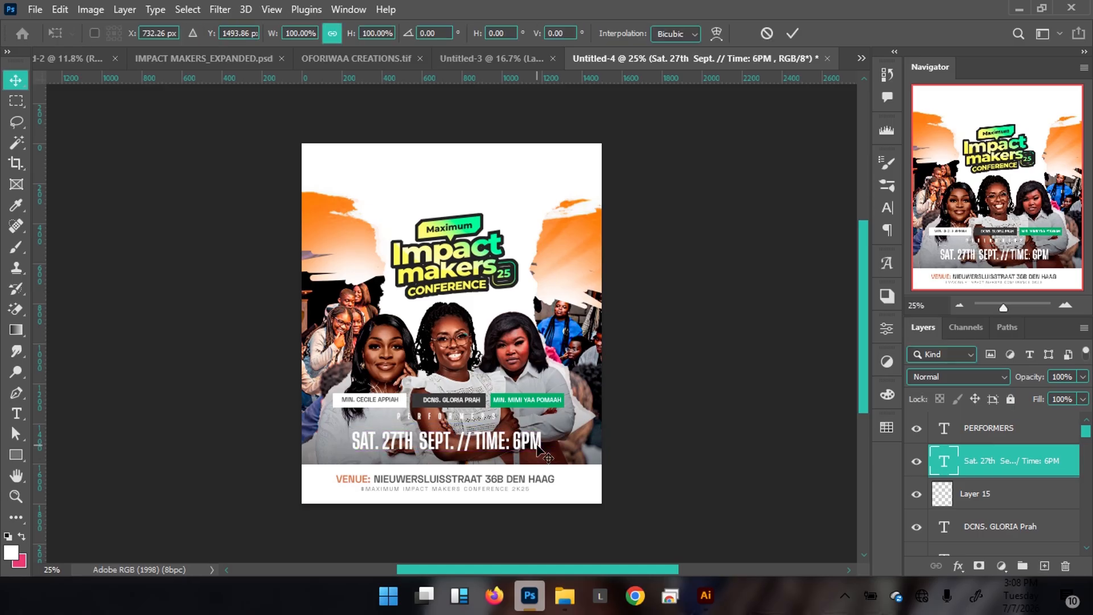
pyautogui.moveTo(542, 452); pyautogui.dragTo(536, 455)
pyautogui.press('Return')
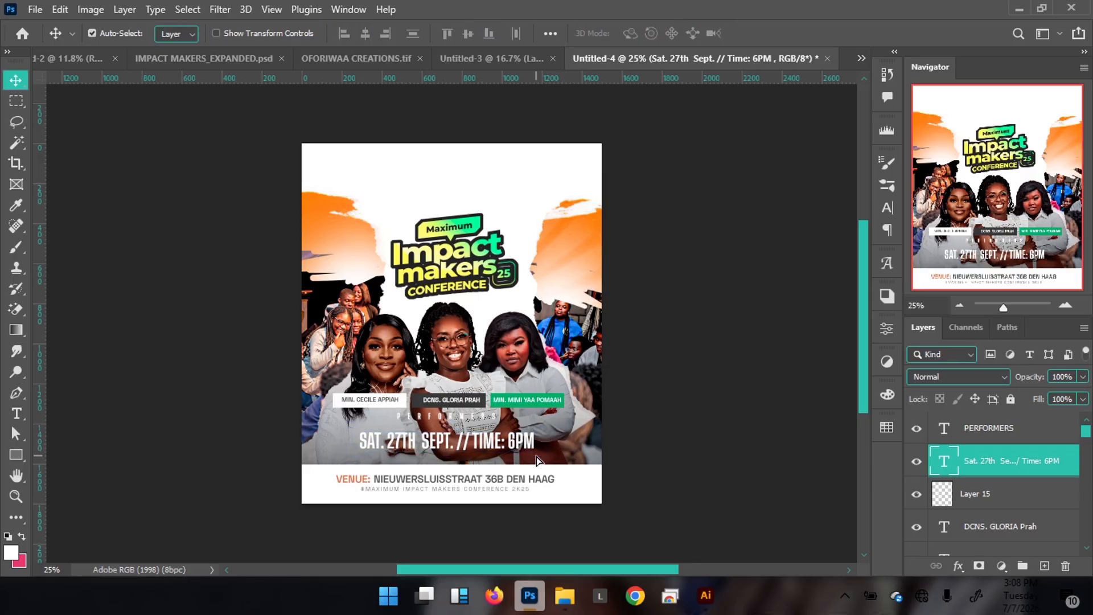
# Step: Tighten the spacing in the date-and-time line and nudge the PERFORMERS line slightly down
pyautogui.doubleClick(466, 442)
pyautogui.click(455, 449)
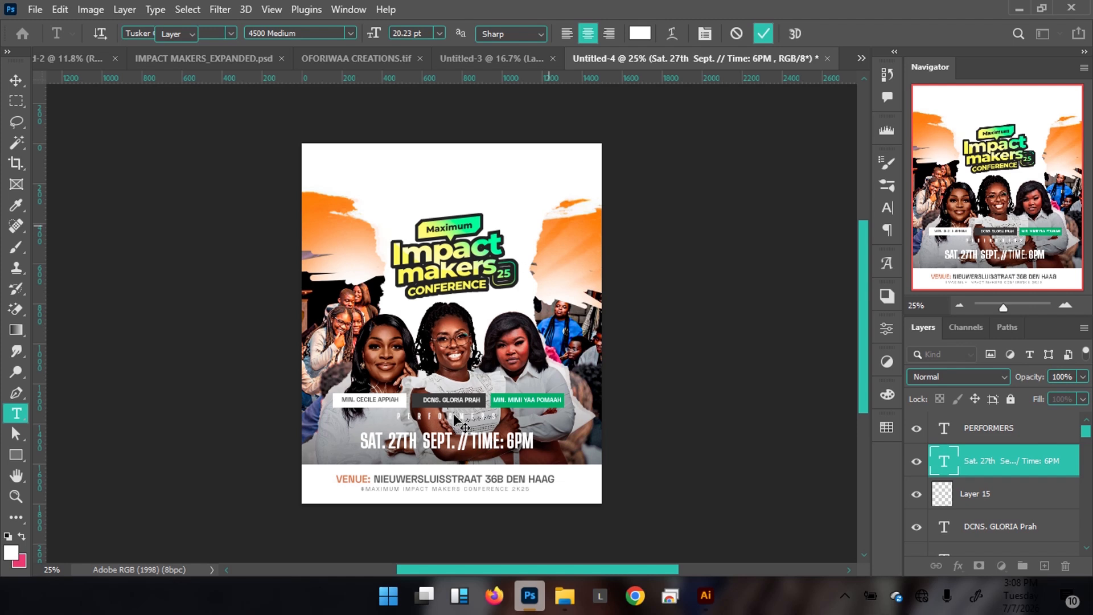
pyautogui.click(454, 415)
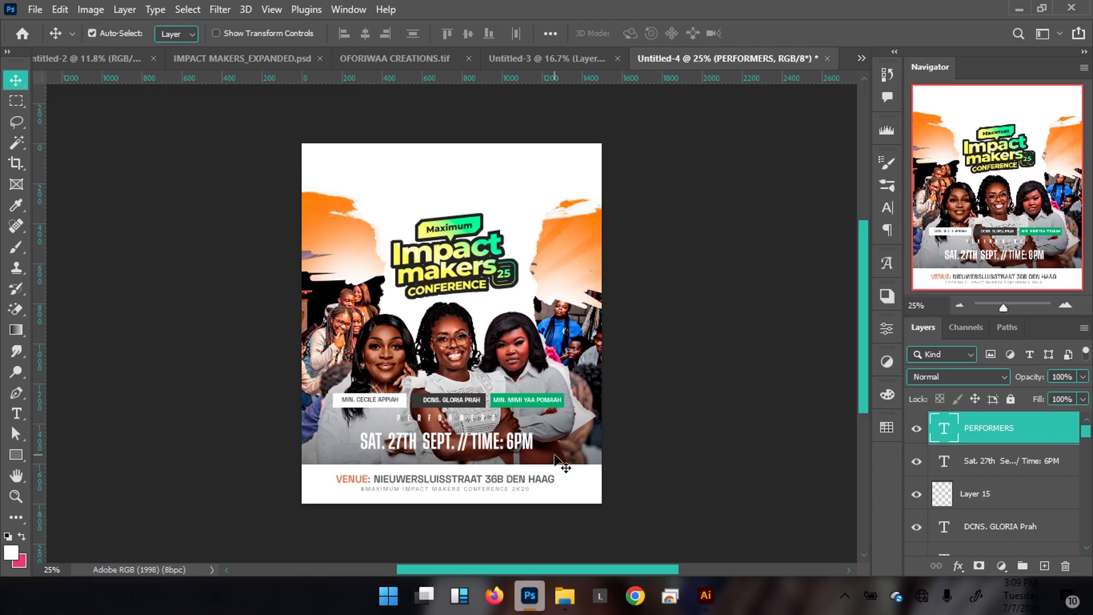
# Step: Compare the poster with the IMPACT MAKERS_EXPANDED.psd reference and add a new empty layer directly above Layer 8
pyautogui.click(191, 59)
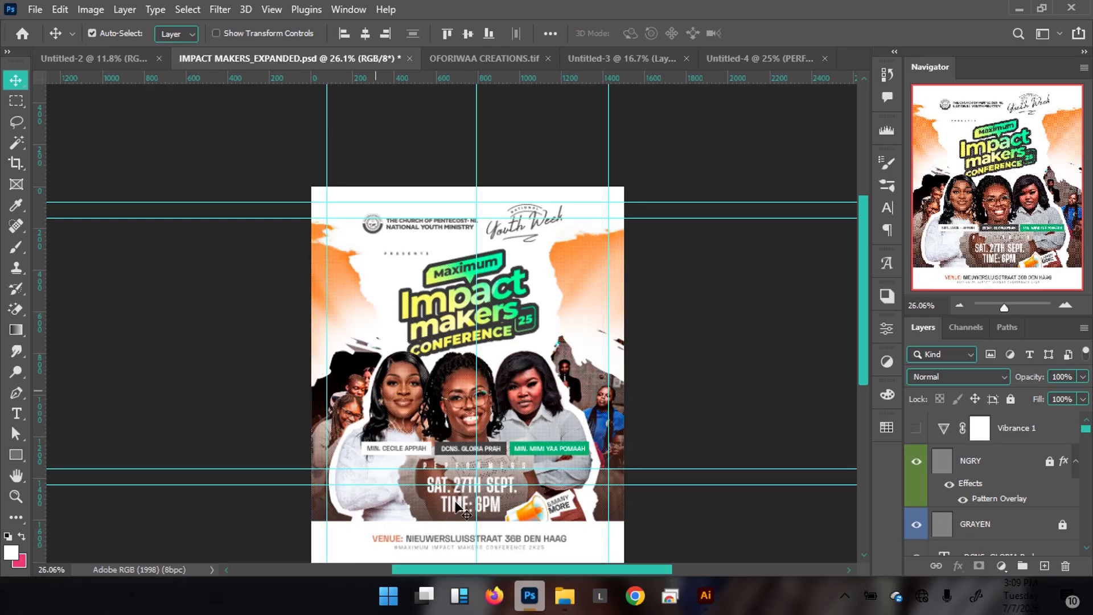
pyautogui.click(755, 59)
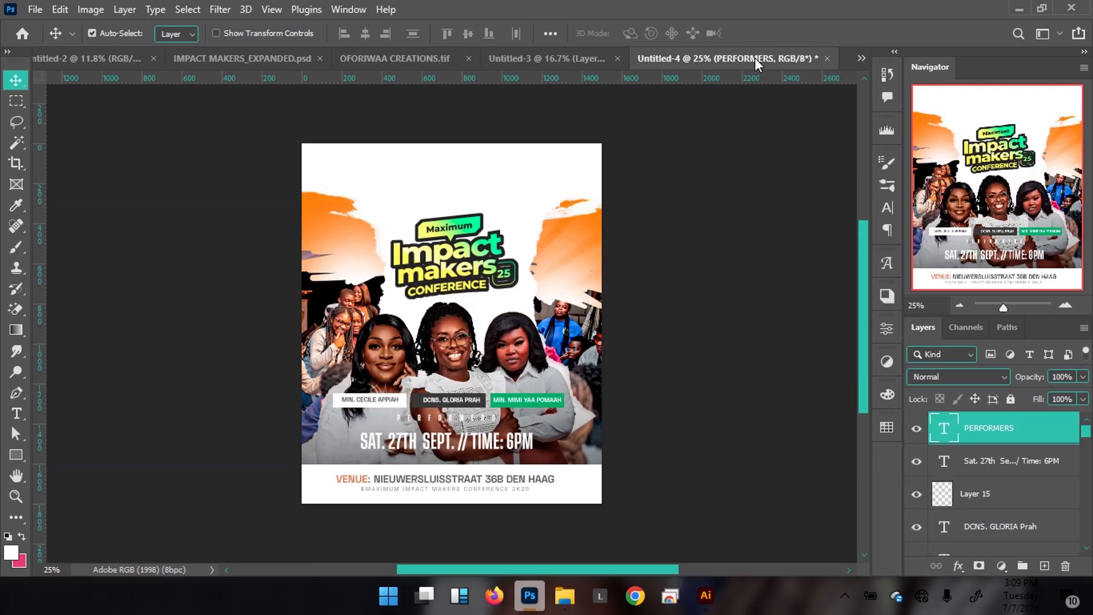
pyautogui.click(524, 228)
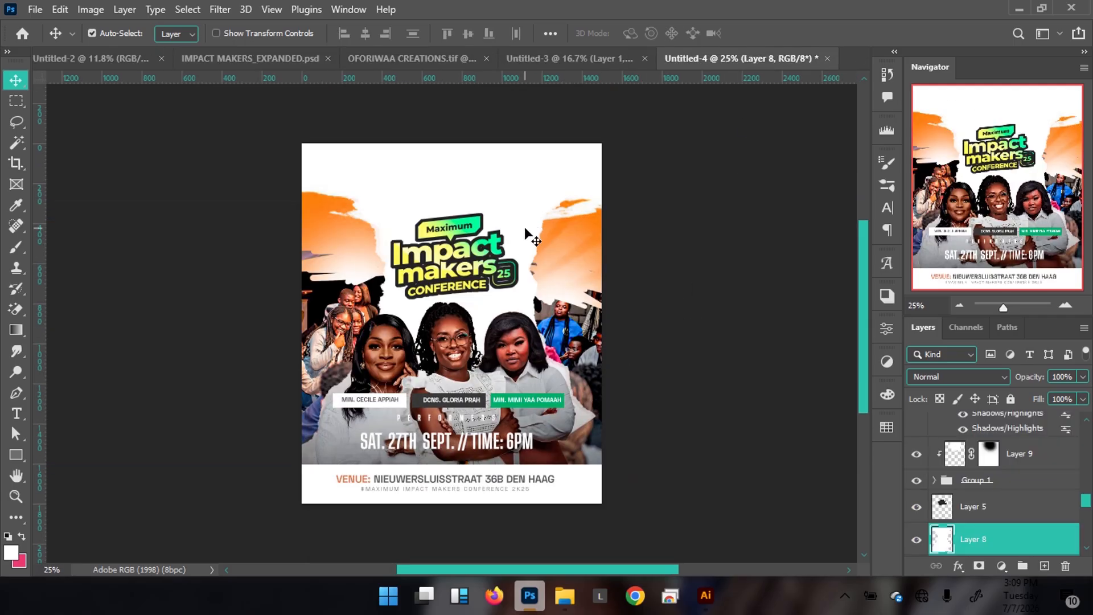
pyautogui.click(1043, 565)
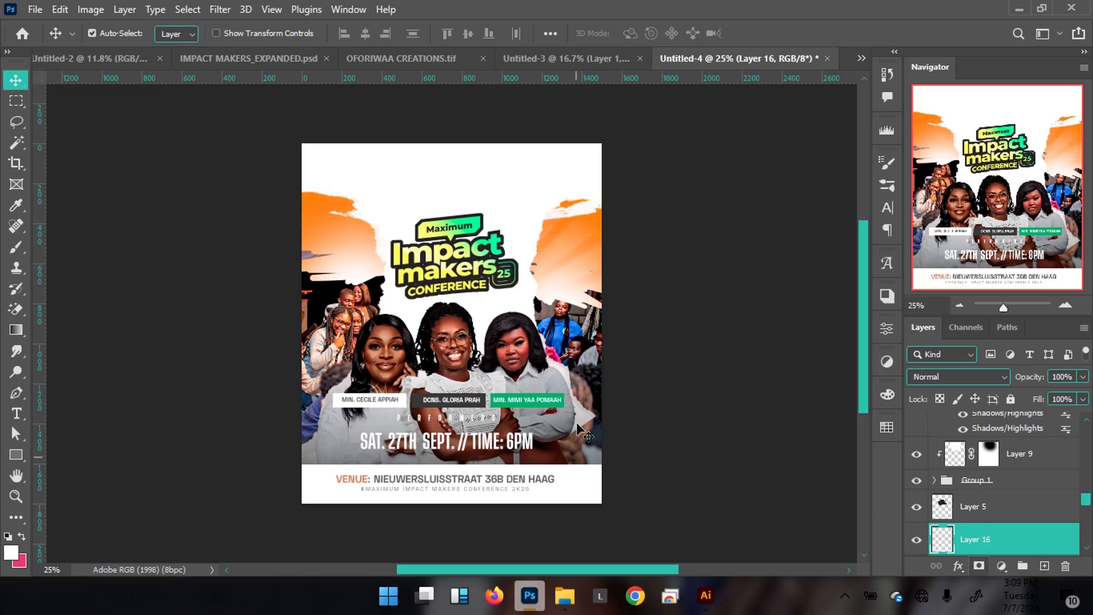
# Step: Trace a closed Pen path loosely around the right speaker, extending into the venue strip, and convert it to a selection
pyautogui.press('p')
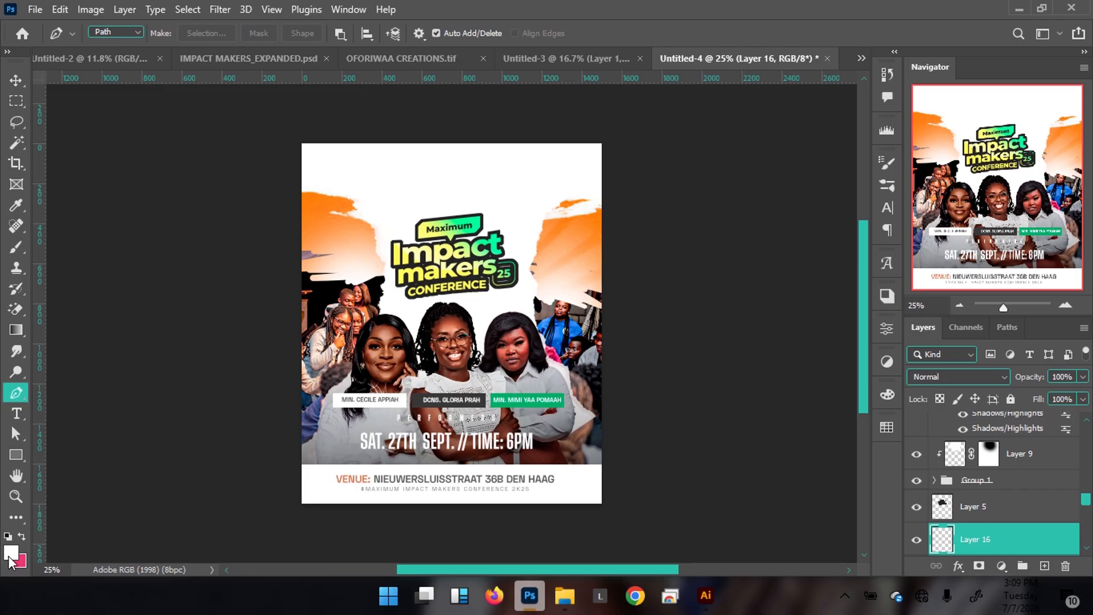
pyautogui.click(563, 449)
pyautogui.click(575, 444)
pyautogui.click(583, 421)
pyautogui.click(582, 405)
pyautogui.click(572, 382)
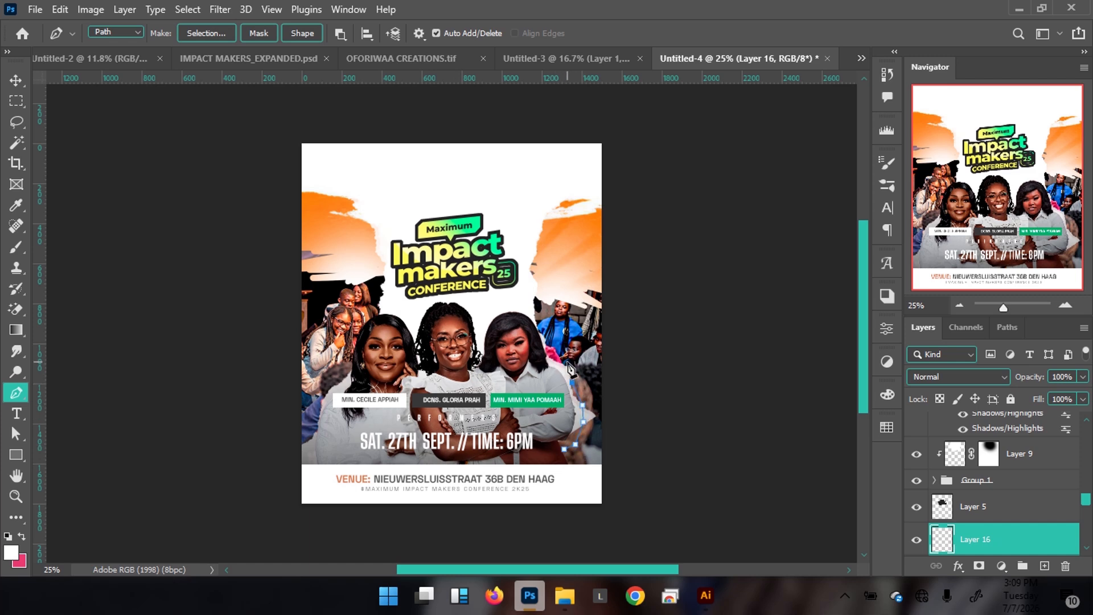
pyautogui.click(564, 366)
pyautogui.click(550, 350)
pyautogui.click(527, 308)
pyautogui.click(506, 305)
pyautogui.click(482, 316)
pyautogui.click(470, 372)
pyautogui.moveTo(460, 455); pyautogui.dragTo(513, 488)
pyautogui.moveTo(557, 485); pyautogui.dragTo(570, 483)
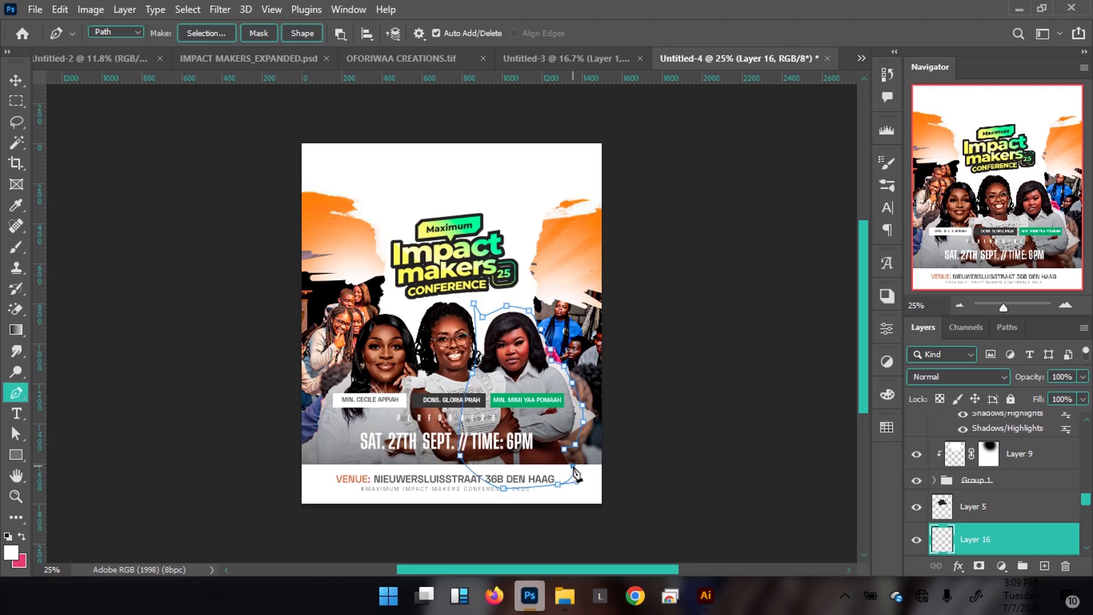
pyautogui.click(573, 465)
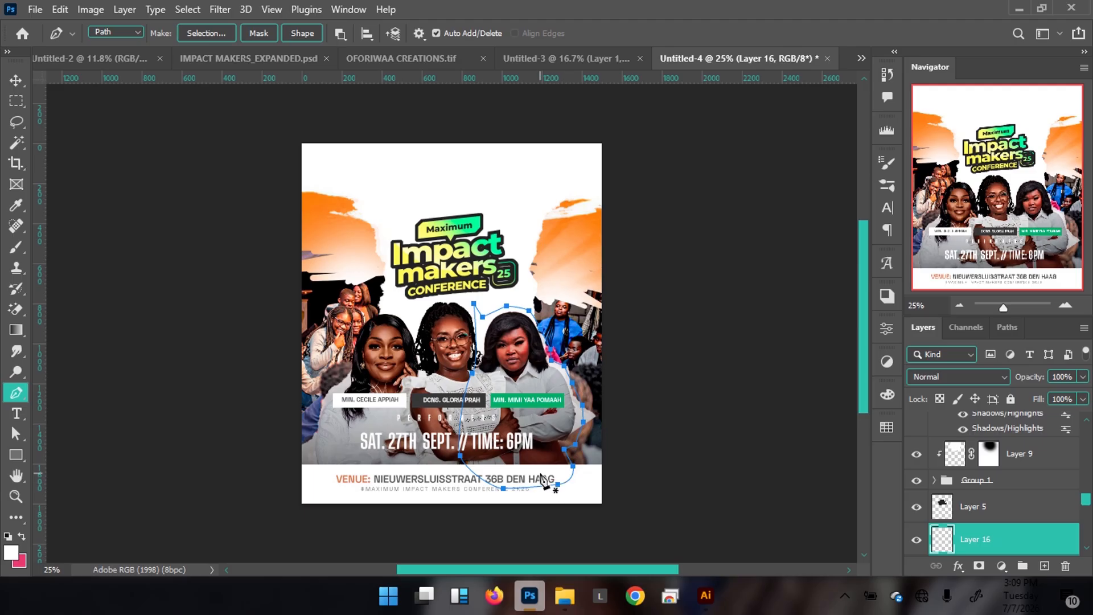
pyautogui.hotkey('ctrl', 'Return')
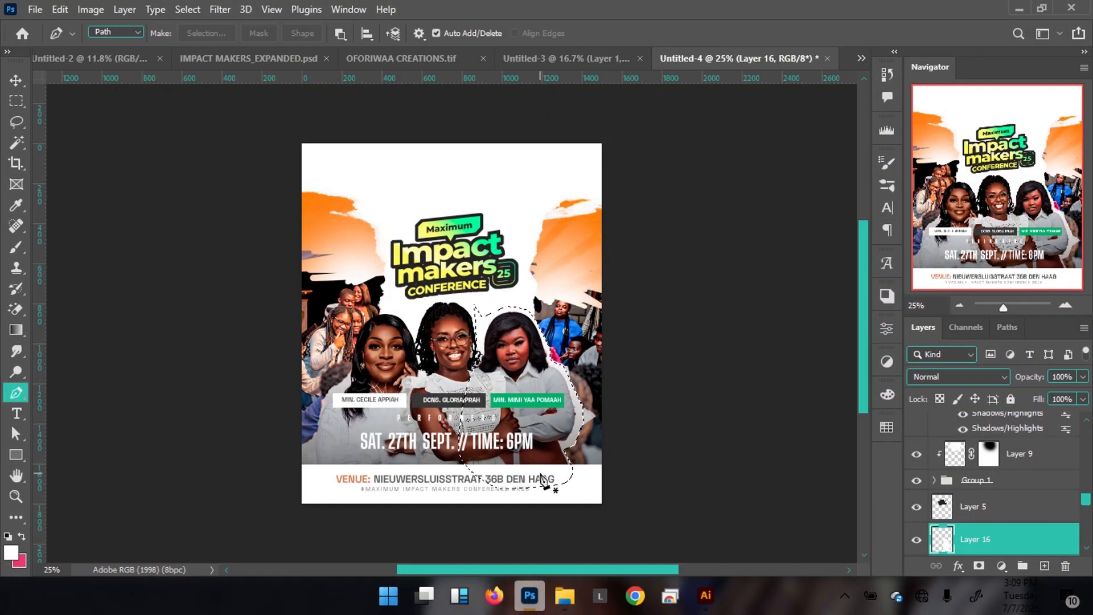
# Step: Deselect, add a new empty layer directly above Layer 16, and check the poster against the IMPACT MAKERS_EXPANDED.psd reference
pyautogui.hotkey('ctrl', 'd')
pyautogui.click(1045, 566)
pyautogui.click(195, 62)
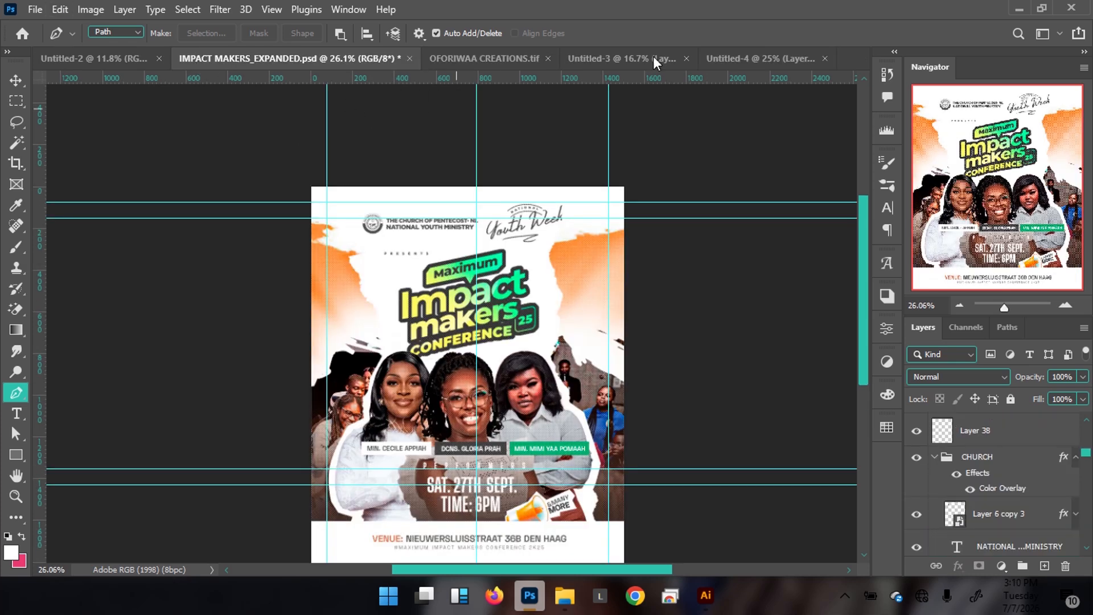
pyautogui.click(751, 57)
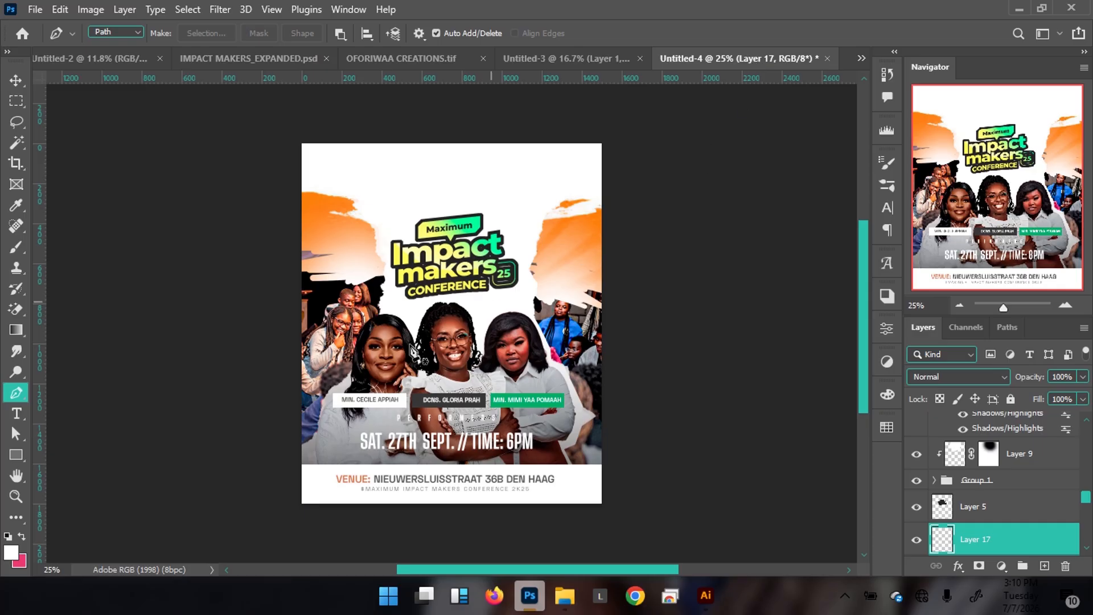
# Step: Scale the left speaker's photo (Layer 2) down proportionally to about 21% from its lower-left corner
pyautogui.press('v')
pyautogui.click(381, 336)
pyautogui.hotkey('ctrl', 't')
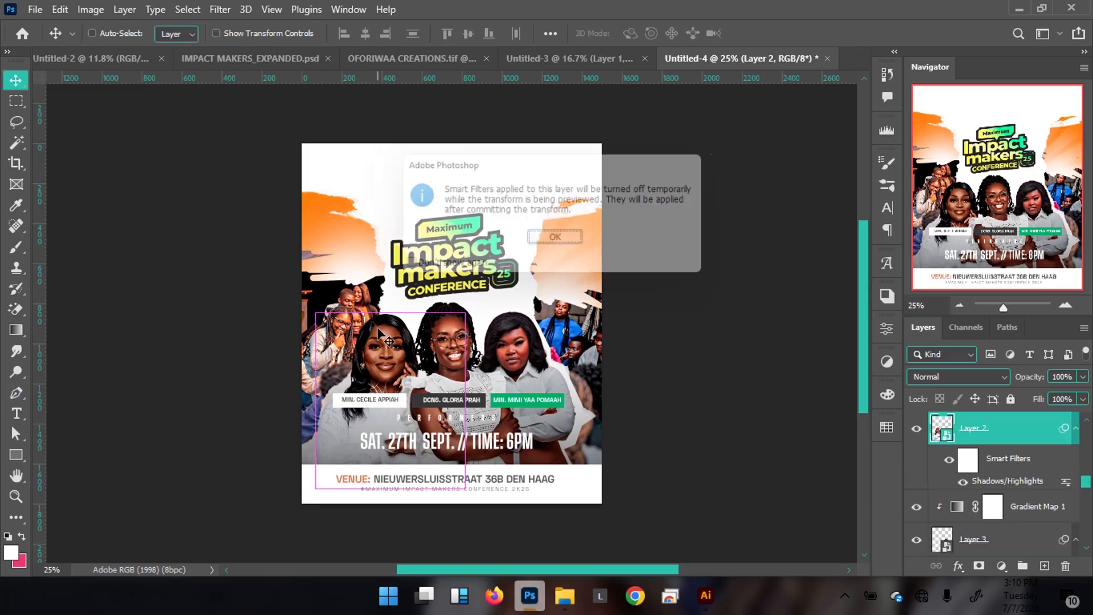
pyautogui.click(559, 241)
pyautogui.moveTo(316, 490); pyautogui.dragTo(337, 473)
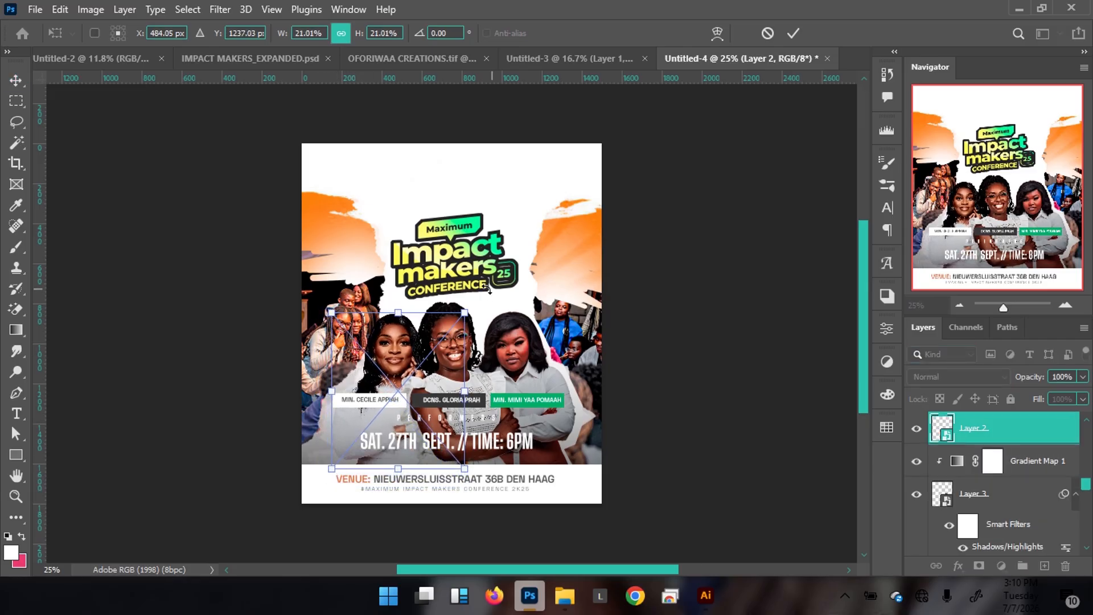
pyautogui.moveTo(464, 313)
pyautogui.mouseDown()
pyautogui.moveTo(480, 287)
pyautogui.moveTo(465, 312)
pyautogui.mouseUp()
pyautogui.press('Return')
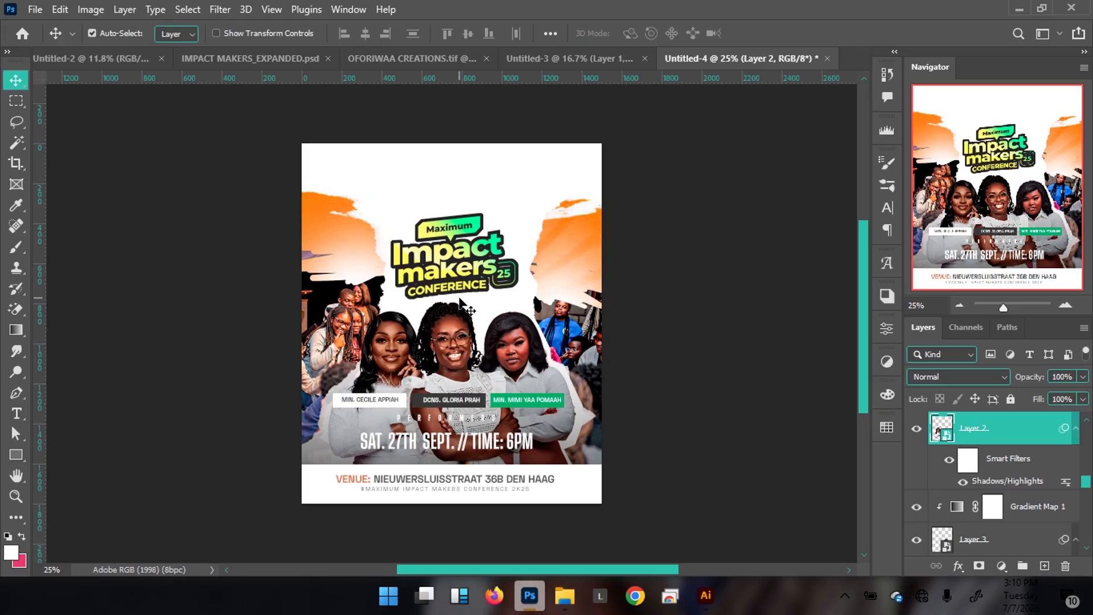
# Step: Compare the speakers with the IMPACT MAKERS_EXPANDED.psd reference and rotate the right speaker's photo (Layer 3) to about -2.11°
pyautogui.click(227, 59)
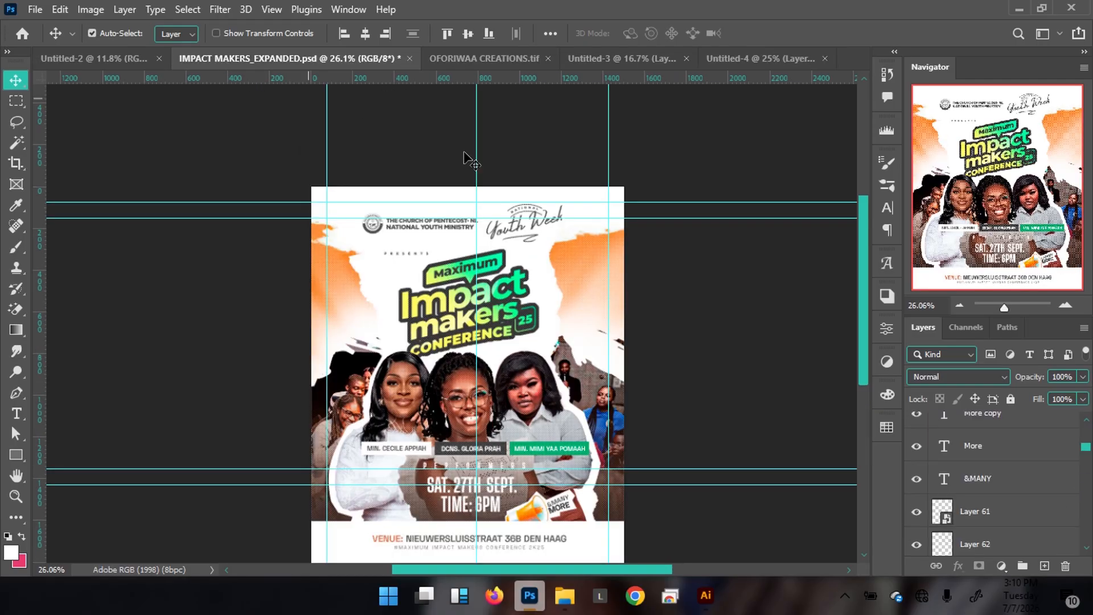
pyautogui.click(746, 58)
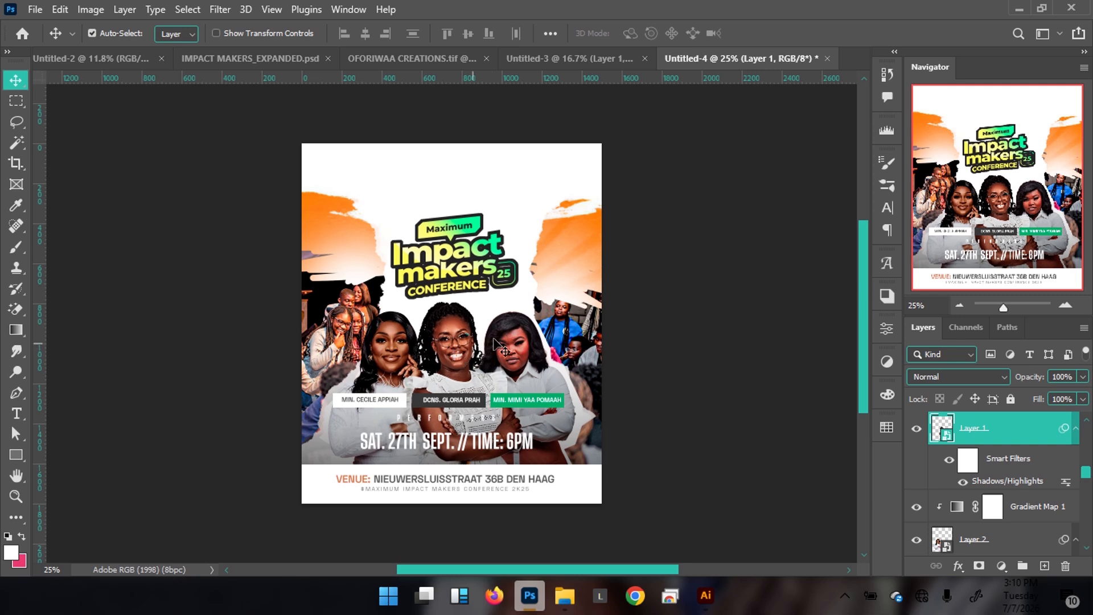
pyautogui.click(513, 336)
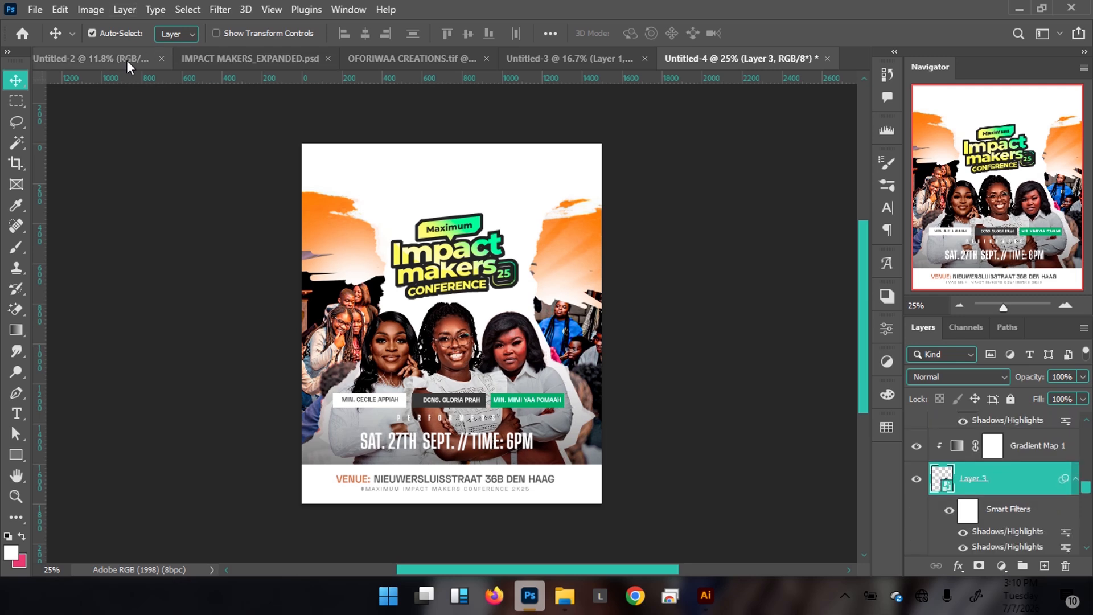
pyautogui.click(199, 60)
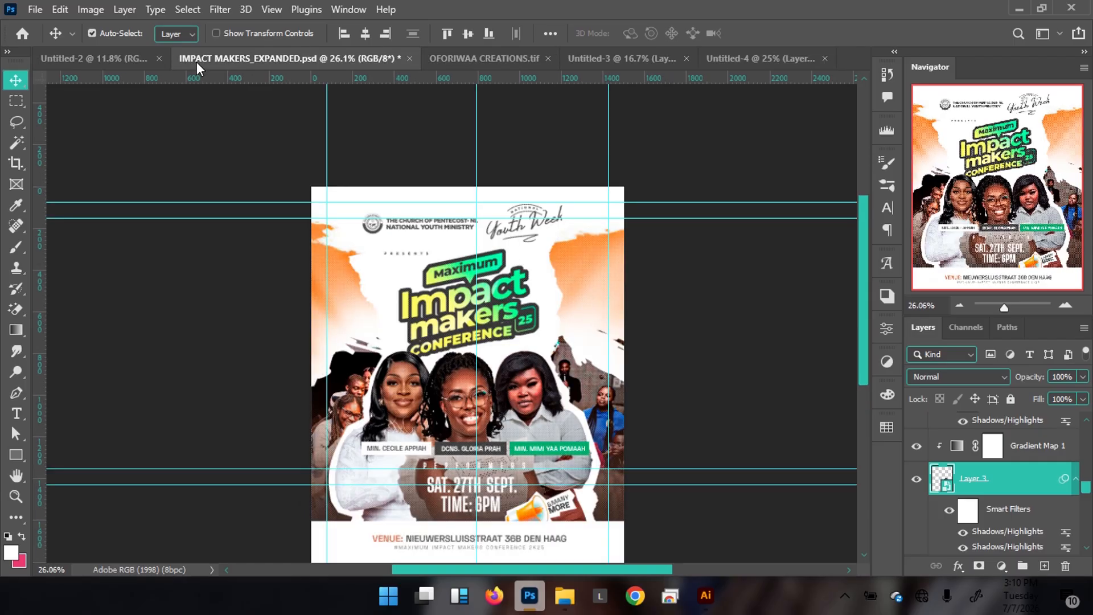
pyautogui.click(753, 57)
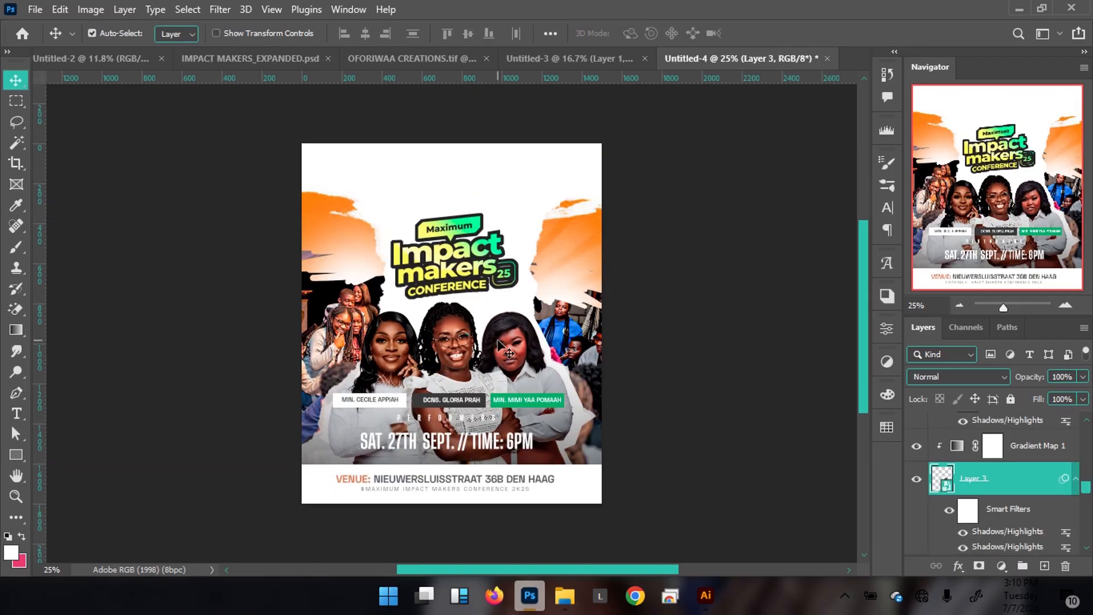
pyautogui.hotkey('ctrl', 't')
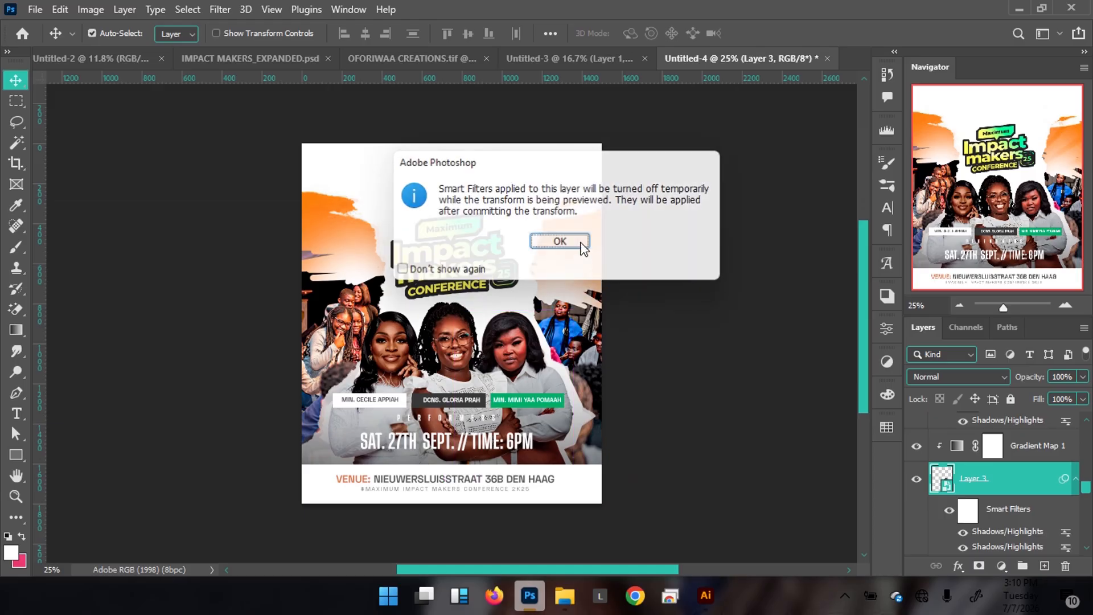
pyautogui.click(559, 240)
pyautogui.moveTo(593, 279); pyautogui.dragTo(589, 275)
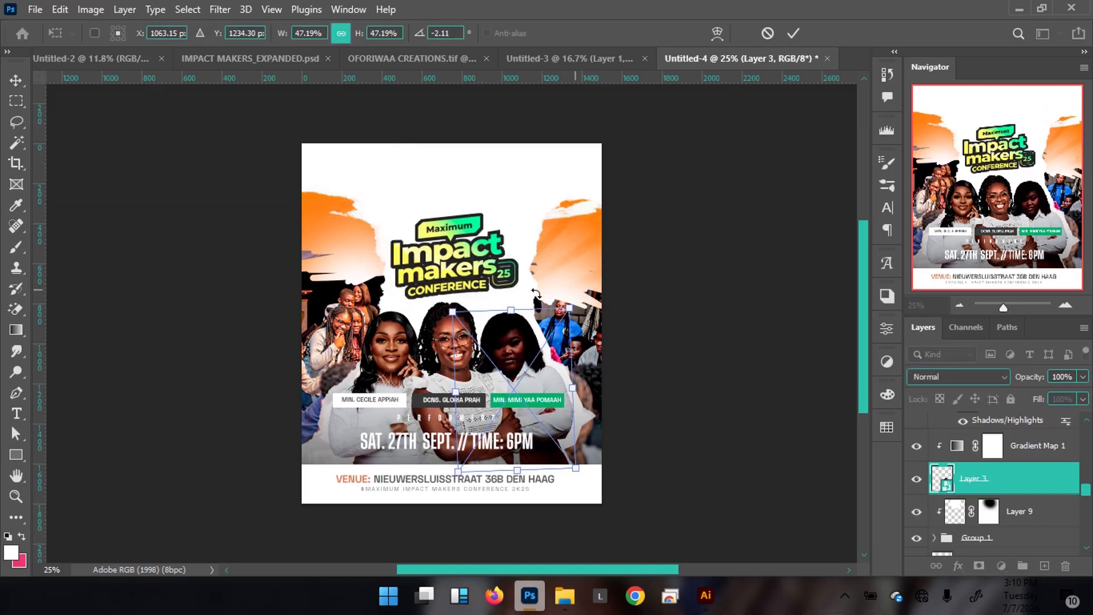
pyautogui.click(791, 33)
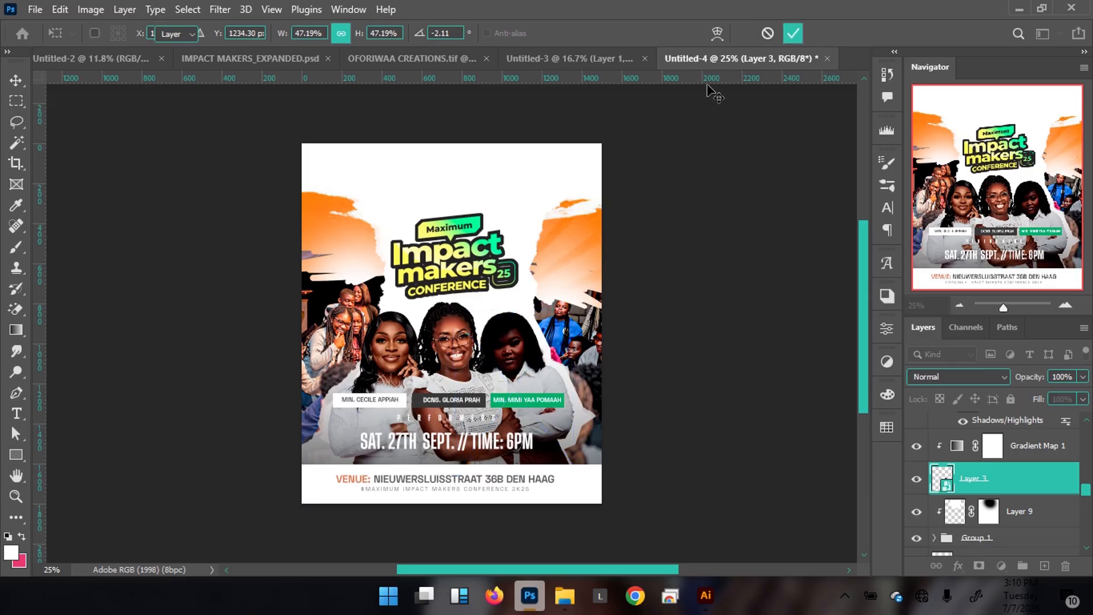
# Step: Rotate the left speaker's photo (Layer 2) clockwise to about 2.5°
pyautogui.click(373, 342)
pyautogui.hotkey('ctrl', 't')
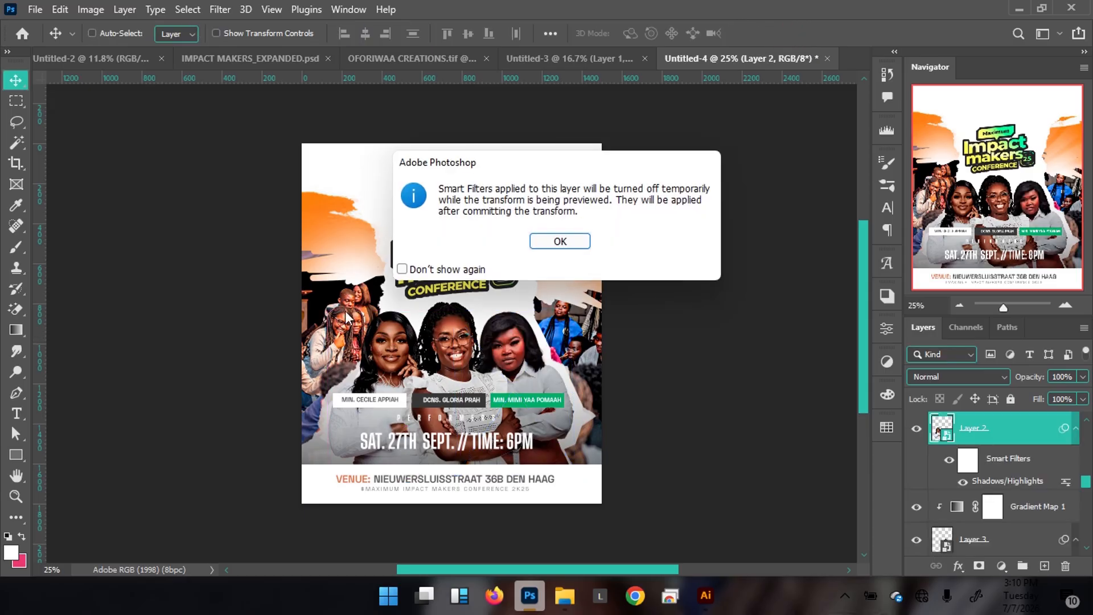
pyautogui.click(558, 242)
pyautogui.moveTo(340, 264); pyautogui.dragTo(345, 260)
pyautogui.press('Return')
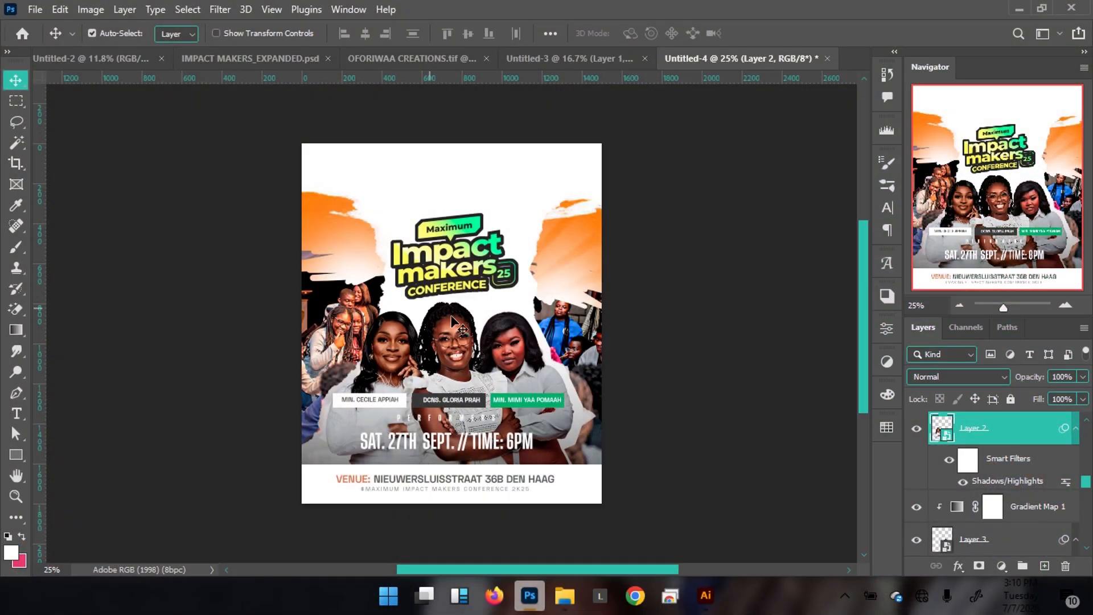
# Step: Trace a closed Pen path loosely around the left speaker, extending into the venue strip, and convert it to a selection
pyautogui.click(529, 308)
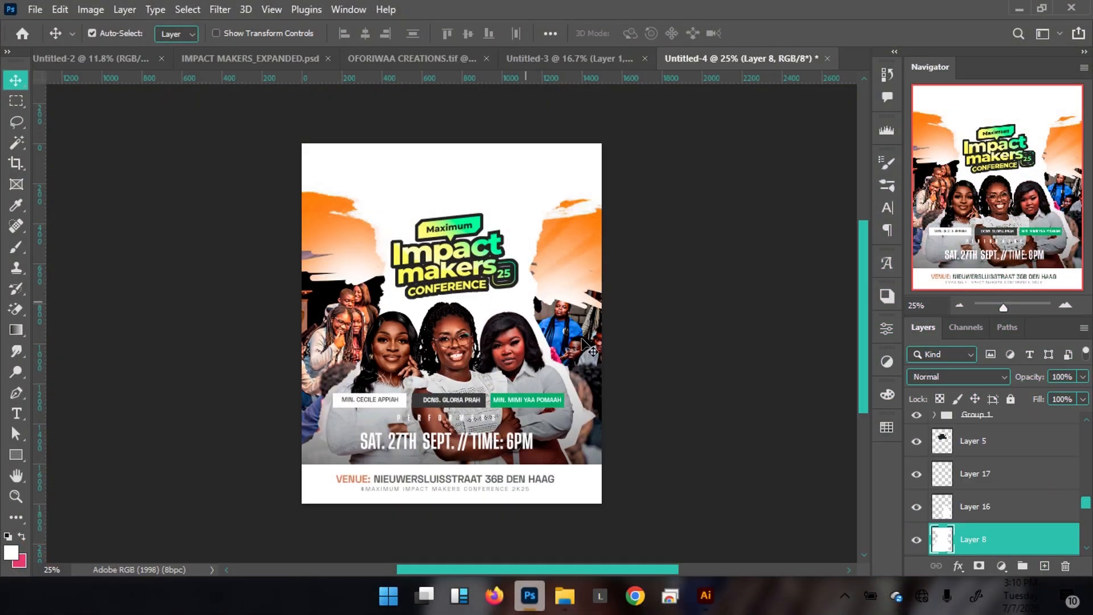
pyautogui.press('p')
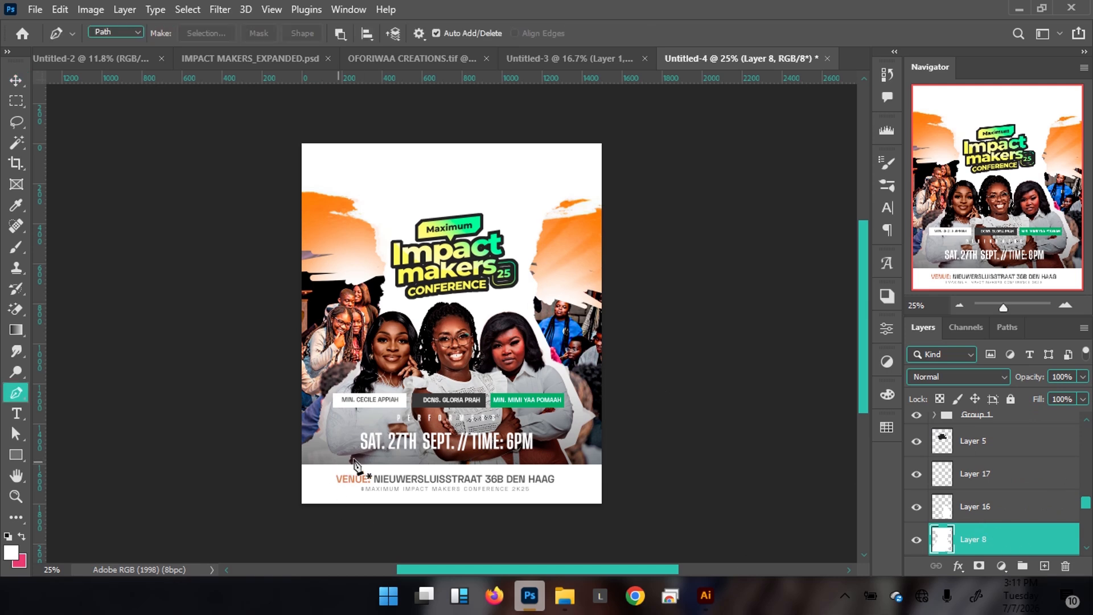
pyautogui.click(335, 465)
pyautogui.click(334, 458)
pyautogui.click(322, 453)
pyautogui.click(320, 426)
pyautogui.click(327, 402)
pyautogui.click(344, 381)
pyautogui.click(354, 358)
pyautogui.click(360, 338)
pyautogui.click(379, 307)
pyautogui.click(390, 306)
pyautogui.click(439, 338)
pyautogui.click(444, 364)
pyautogui.click(421, 481)
pyautogui.click(359, 481)
pyautogui.click(336, 464)
pyautogui.hotkey('ctrl', 'Return')
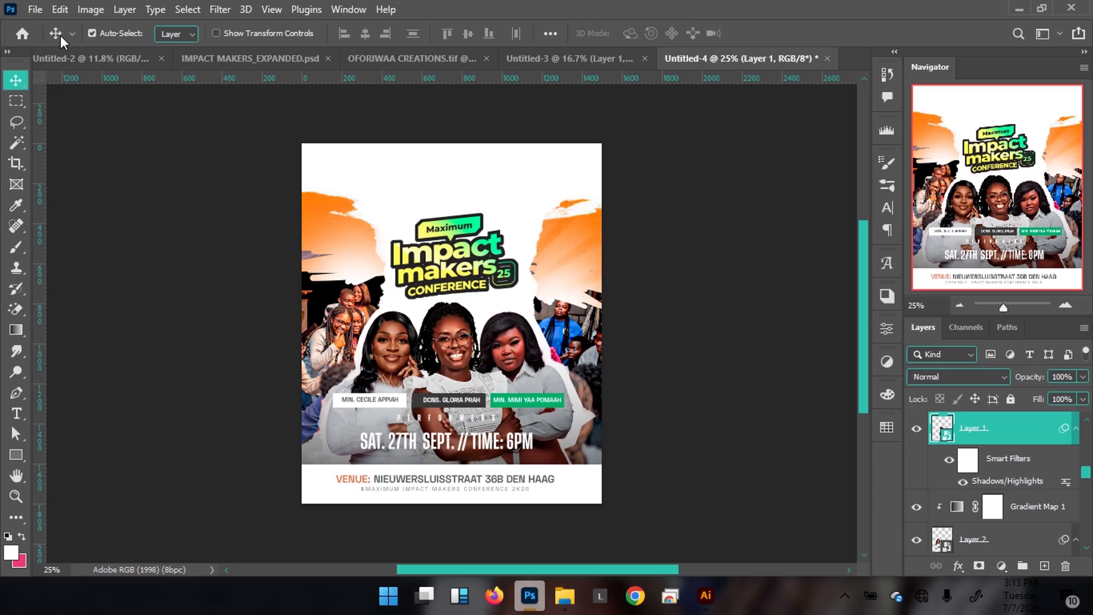
pyautogui.click(95, 11)
pyautogui.moveTo(114, 52)
pyautogui.click(383, 383)
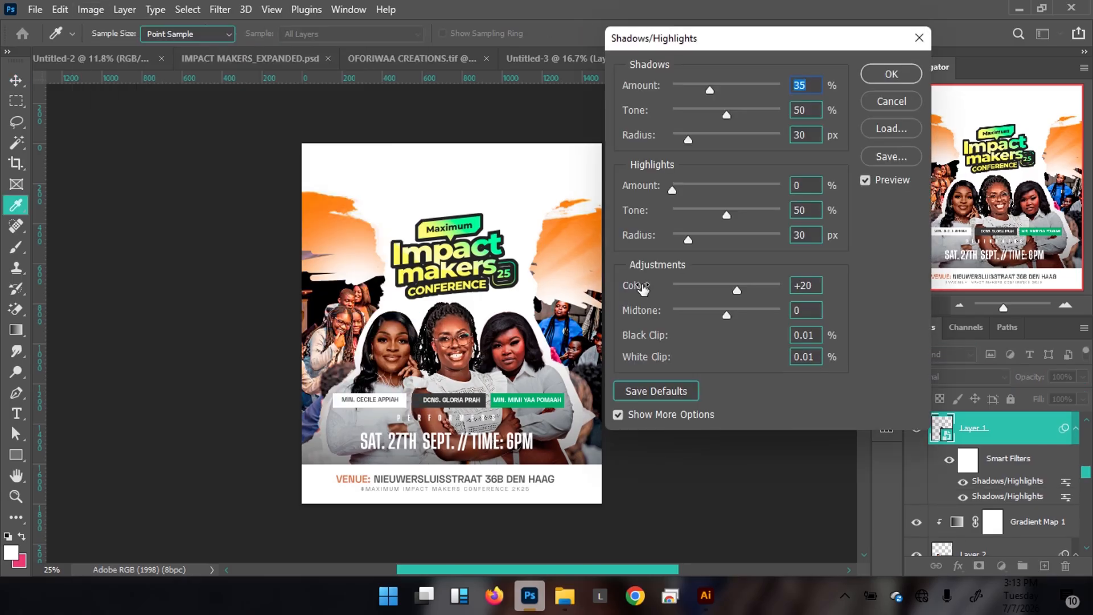
pyautogui.click(890, 102)
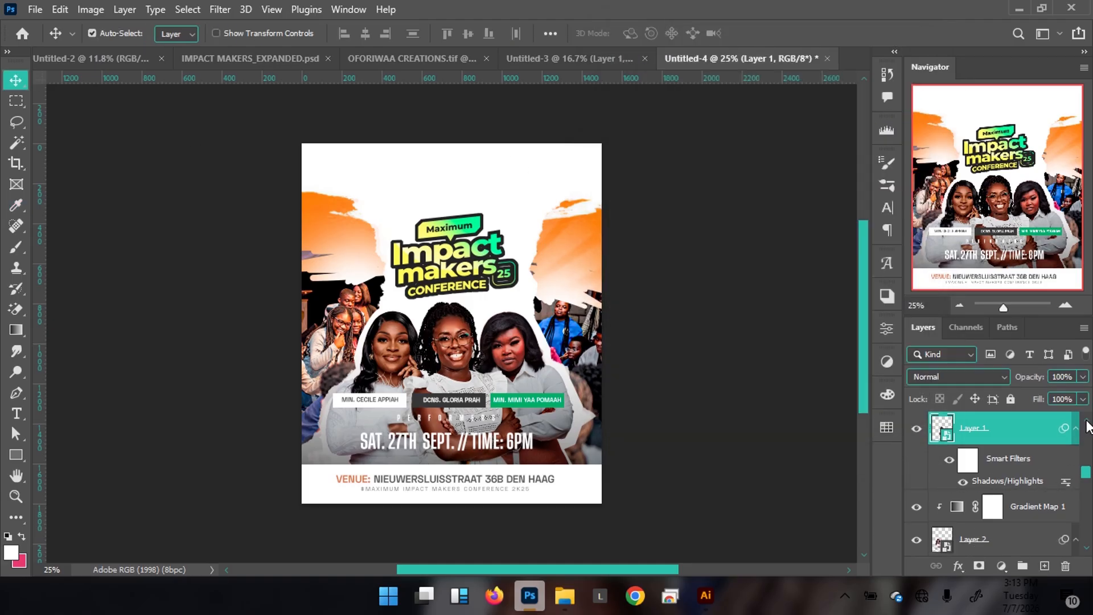
# Step: Move the white stop of the Gradient Map clipped to the middle speaker's photo (Layer 1) to 90%
pyautogui.scroll(2, 1088, 427)
pyautogui.doubleClick(958, 462)
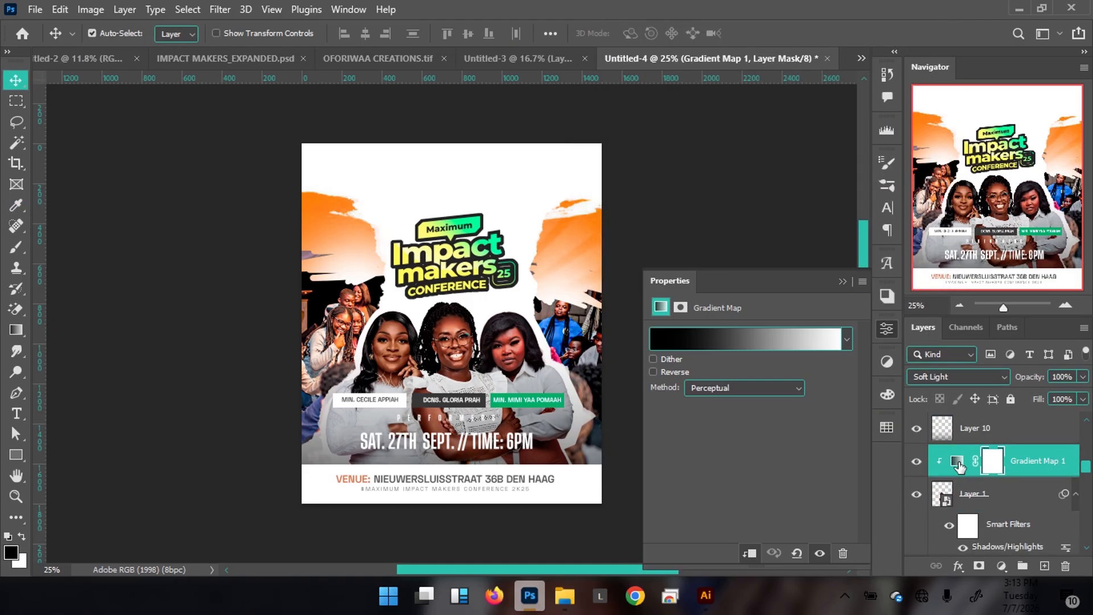
pyautogui.click(681, 340)
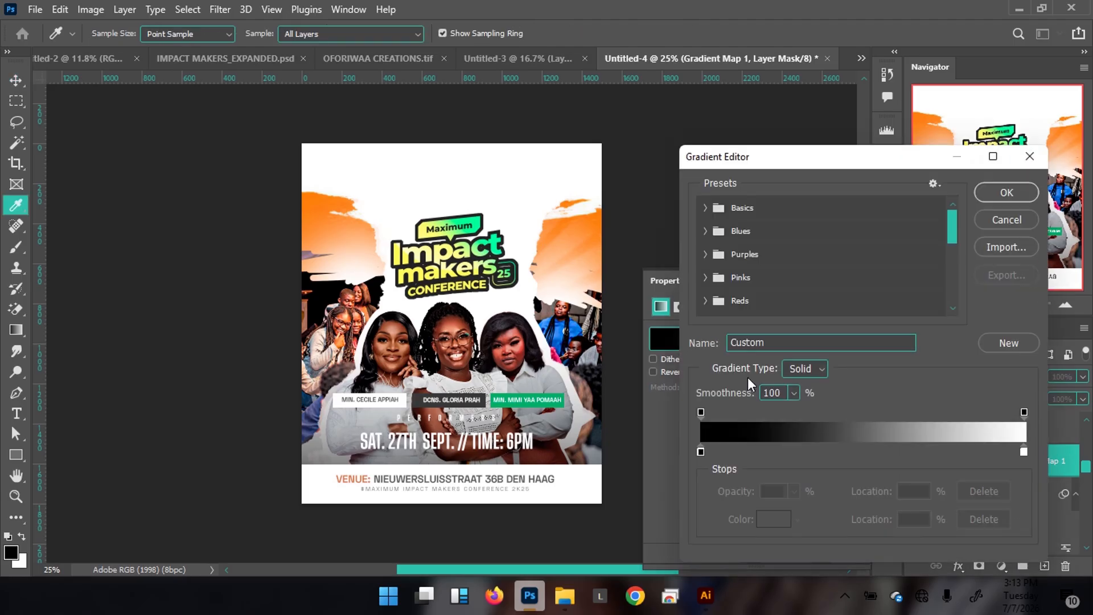
pyautogui.click(700, 452)
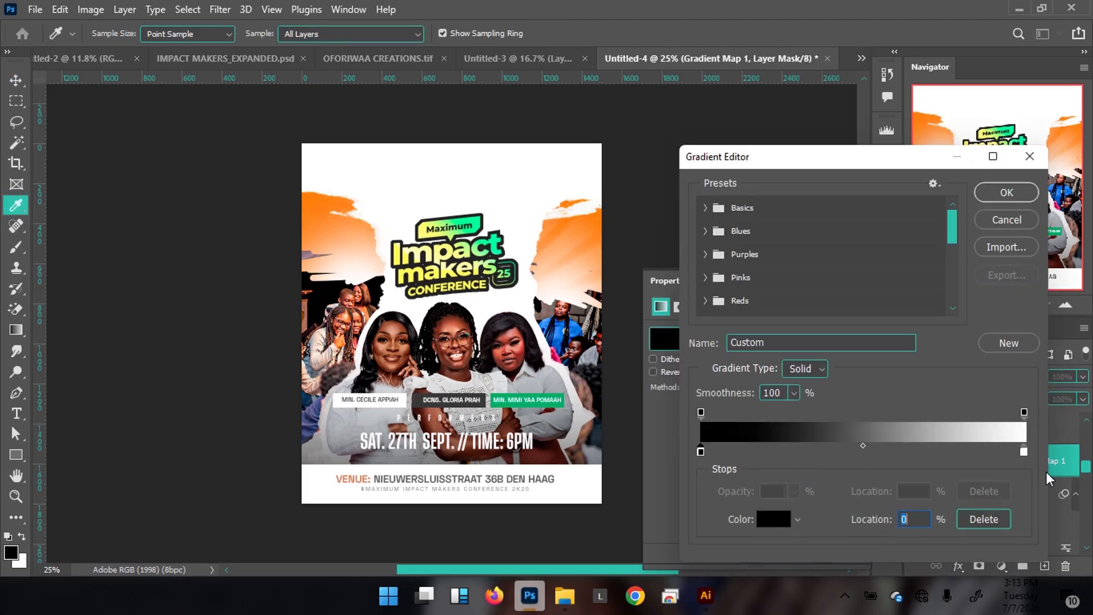
pyautogui.moveTo(1023, 452); pyautogui.dragTo(992, 457)
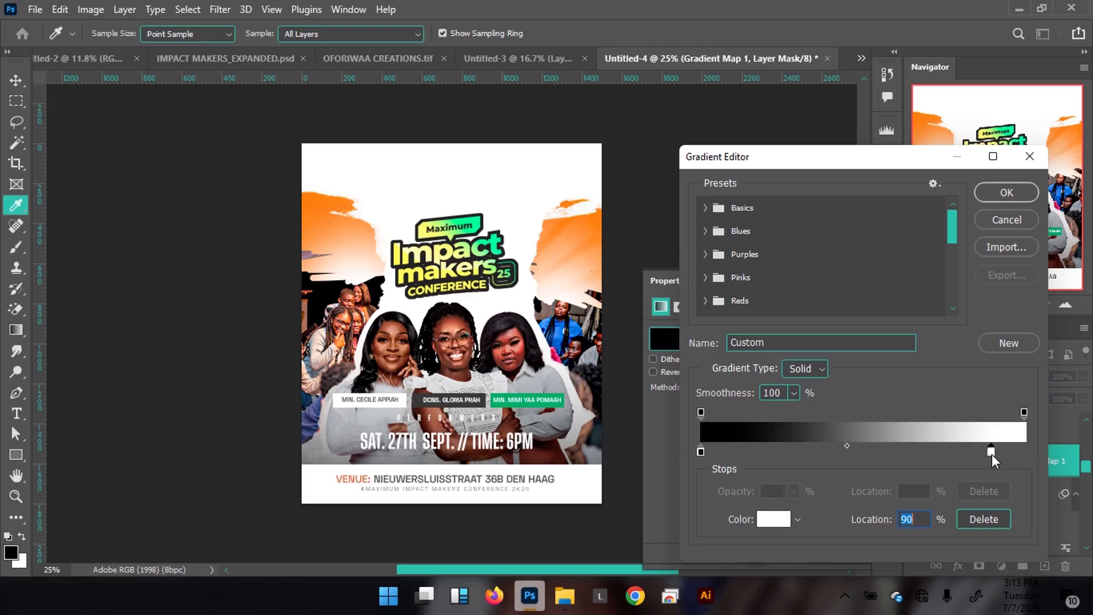
pyautogui.click(992, 192)
# Step: Move the white stop of the Gradient Map clipped to the left speaker's photo (Layer 2) to 92%
pyautogui.click(386, 350)
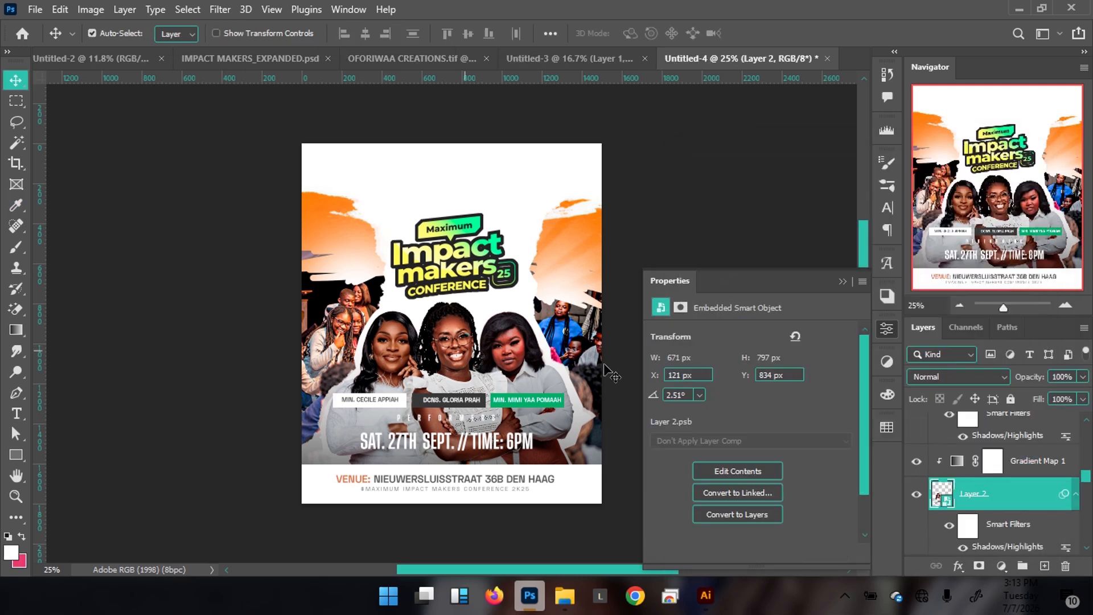
pyautogui.click(963, 466)
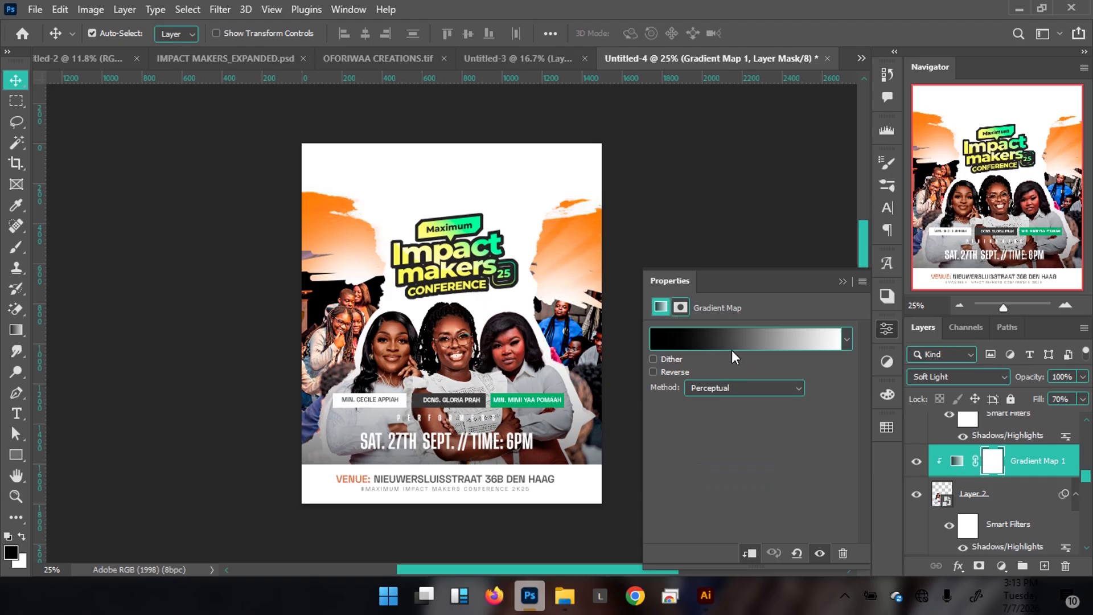
pyautogui.click(741, 334)
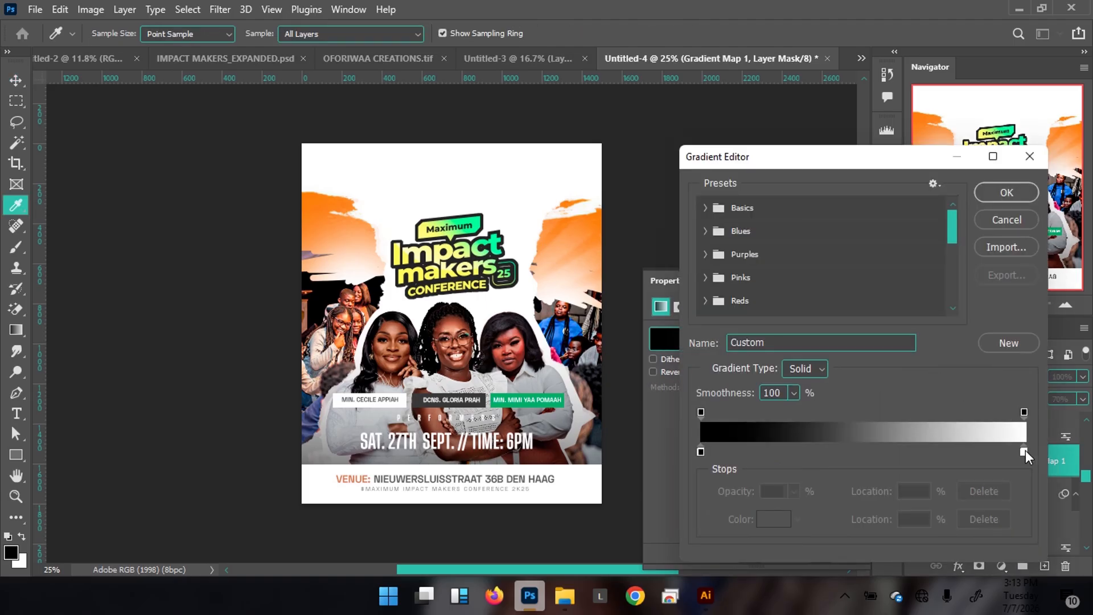
pyautogui.moveTo(1023, 449); pyautogui.dragTo(999, 453)
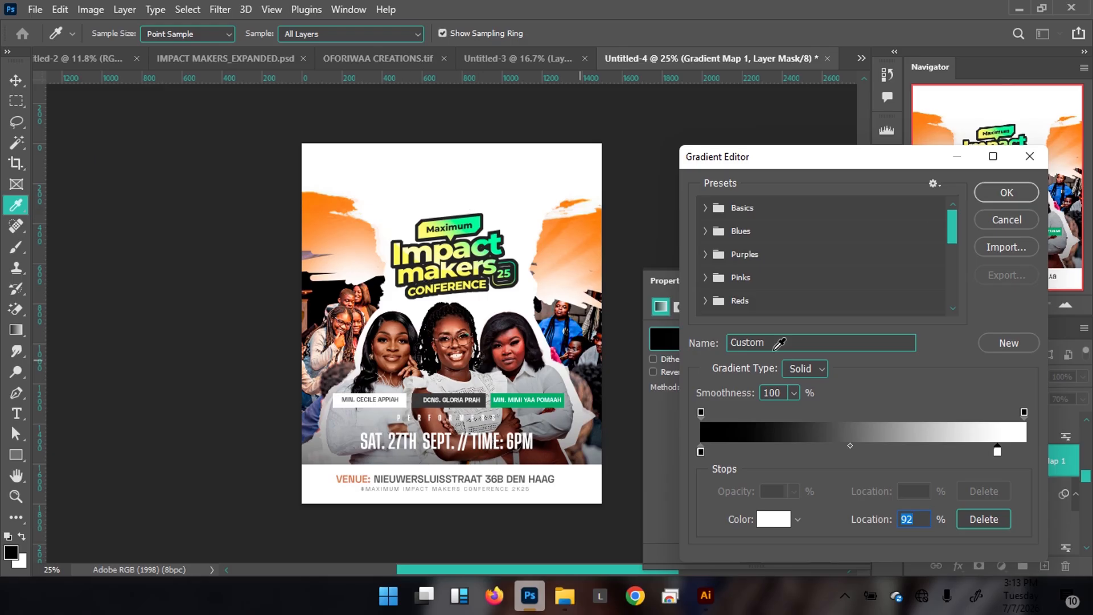
pyautogui.click(1015, 192)
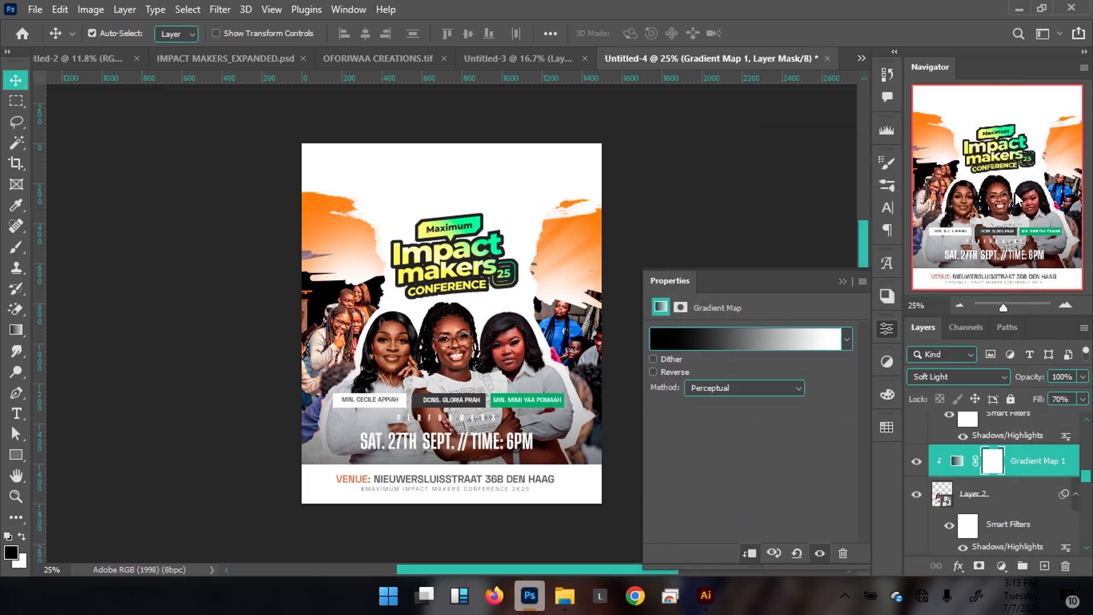
pyautogui.click(842, 281)
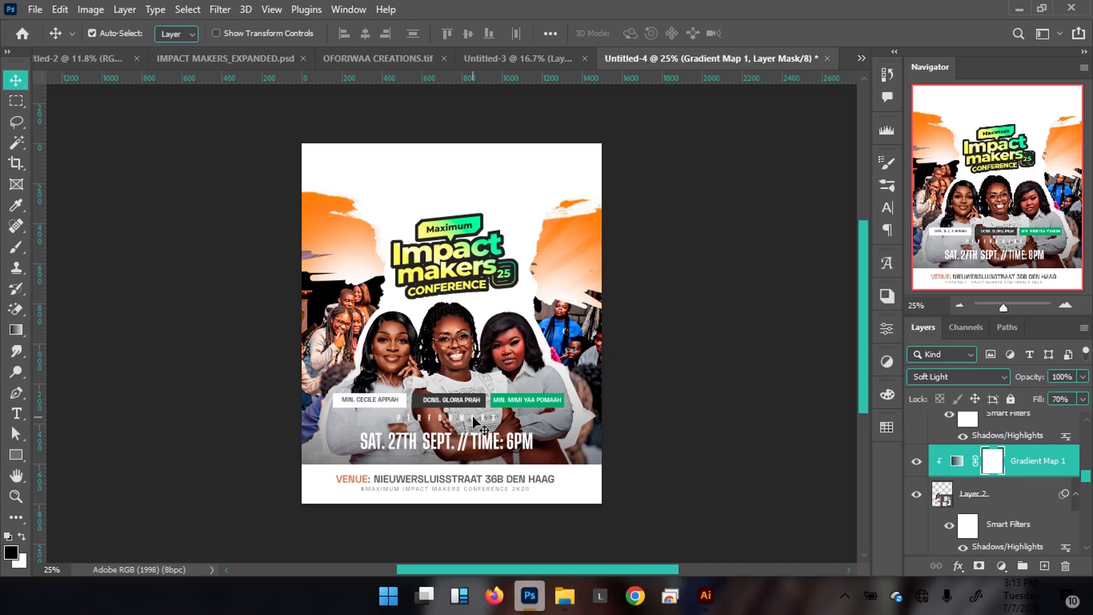
# Step: Nudge the date-and-time line slightly up
pyautogui.click(463, 444)
pyautogui.press('Up')
pyautogui.press('Up')
pyautogui.press('Up')
pyautogui.press('Up')
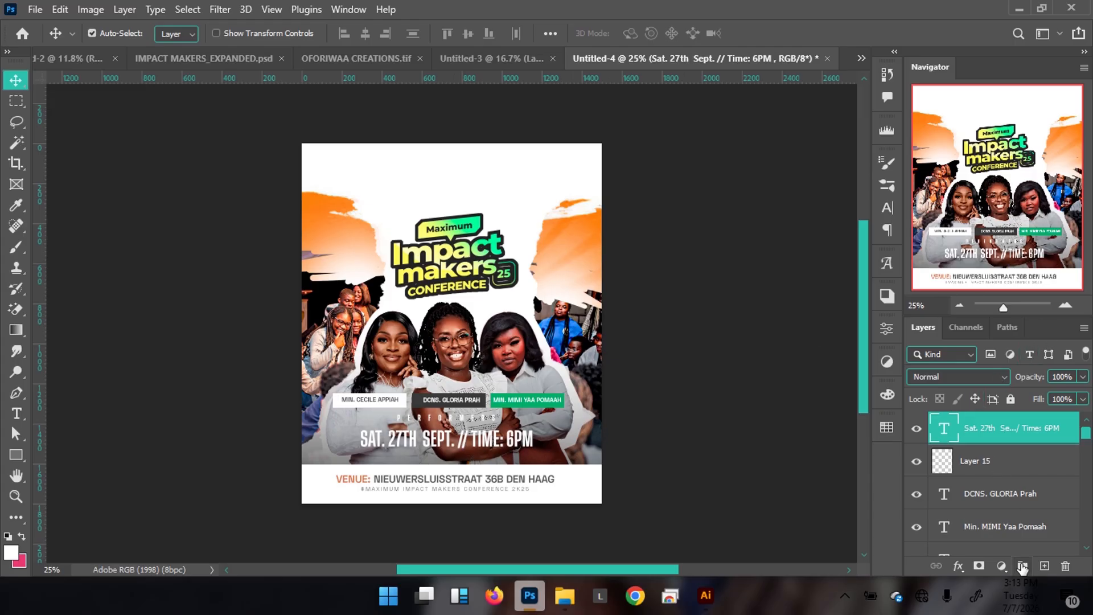
# Step: Add a new layer above the date-and-time line and bring MEGAPHONE from the MAKERS_VID folder into the poster, placing it just below 6PM
pyautogui.click(1044, 566)
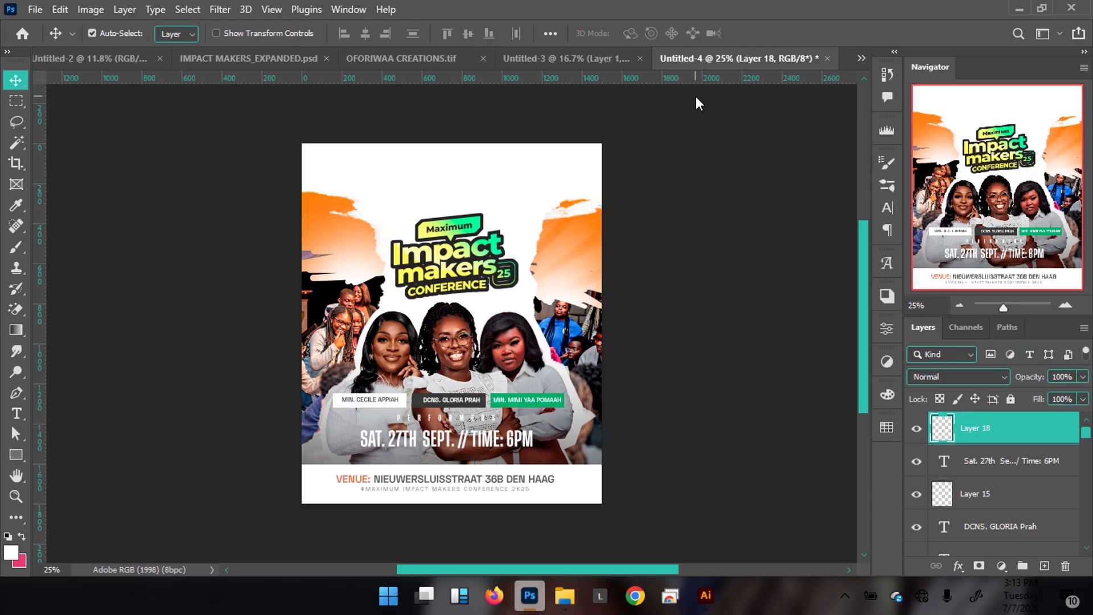
pyautogui.moveTo(564, 595)
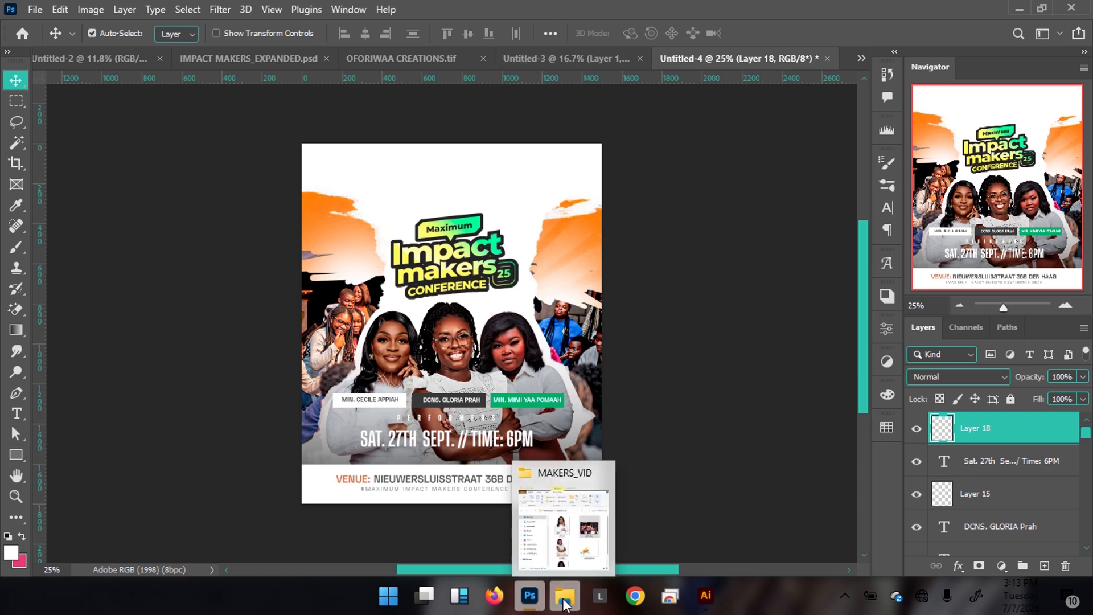
pyautogui.click(563, 512)
pyautogui.click(909, 385)
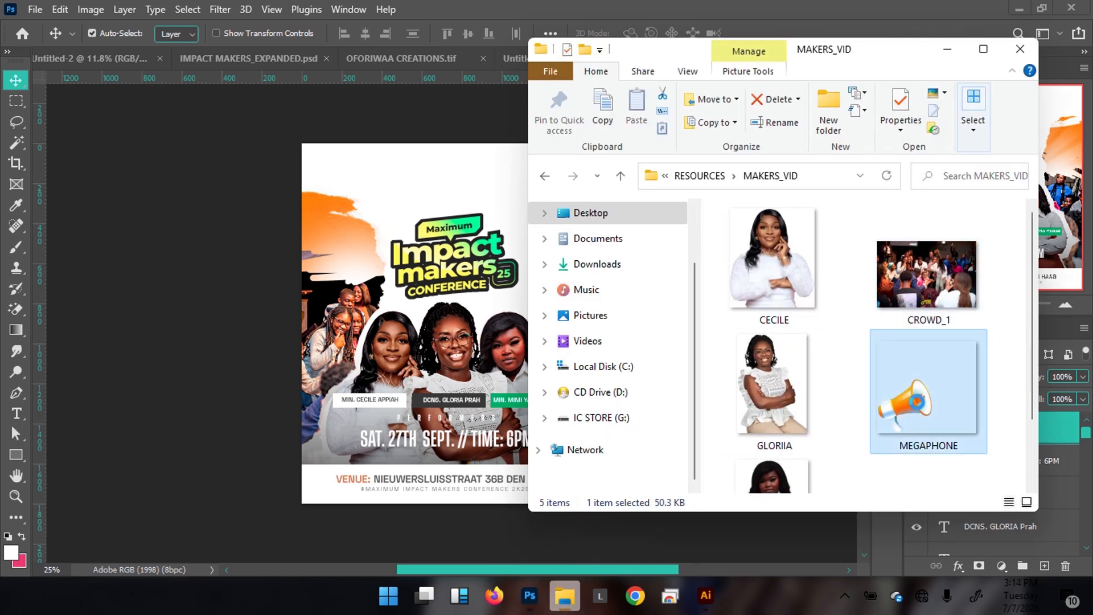
pyautogui.moveTo(913, 408); pyautogui.dragTo(622, 1)
pyautogui.moveTo(424, 393); pyautogui.dragTo(480, 420)
pyautogui.moveTo(524, 464); pyautogui.dragTo(535, 454)
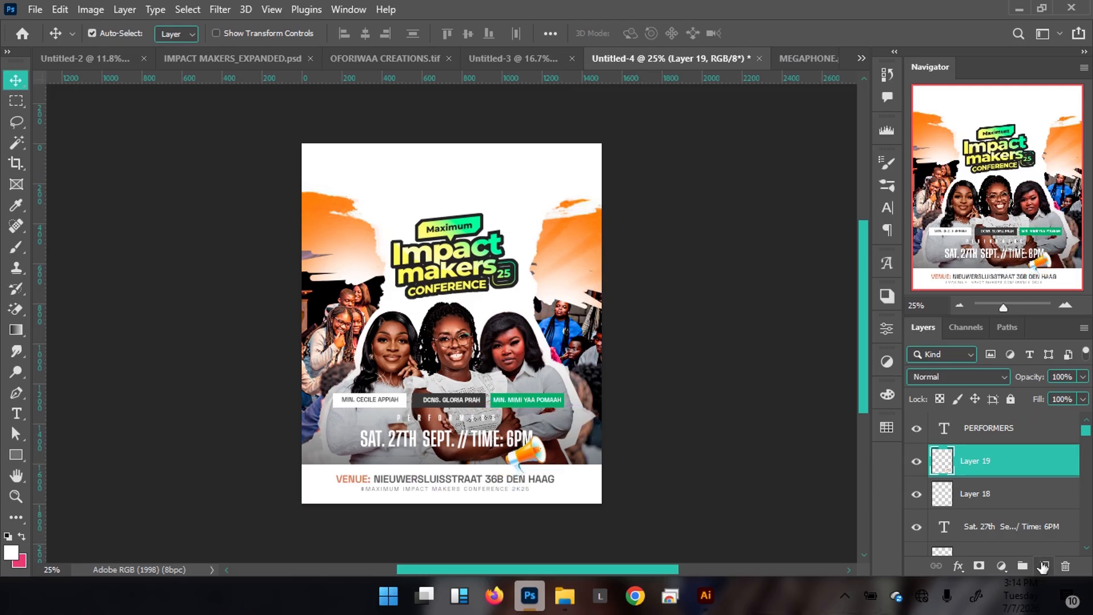
# Step: Add a new empty layer directly below the megaphone layer and convert the megaphone layer (Layer 19) to a smart object
pyautogui.click(1043, 565)
pyautogui.moveTo(1008, 461); pyautogui.dragTo(992, 509)
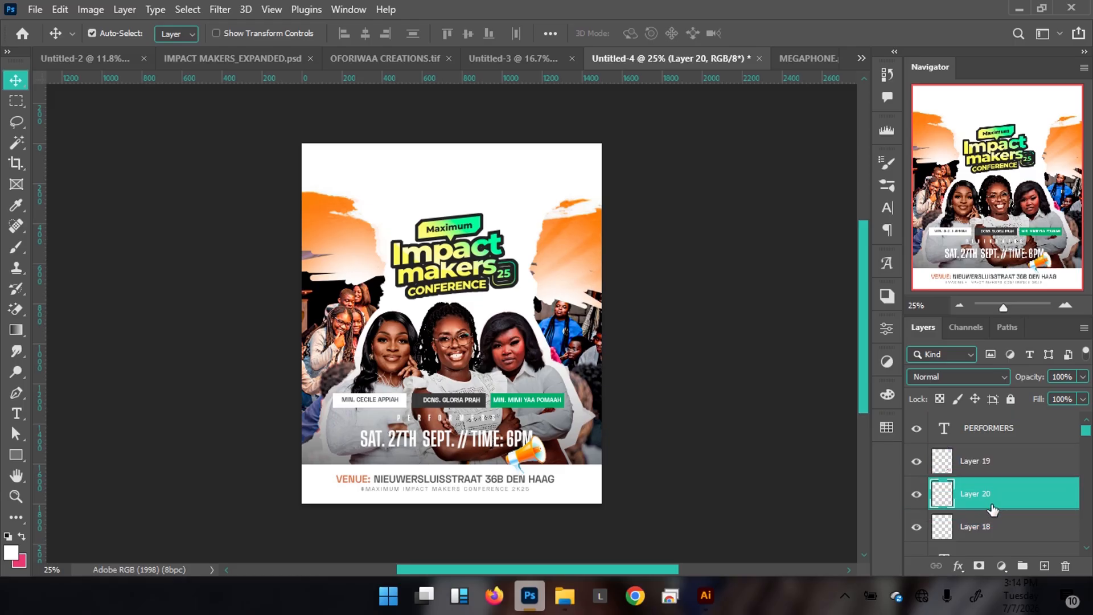
pyautogui.click(916, 461)
pyautogui.click(915, 459)
pyautogui.rightClick(997, 459)
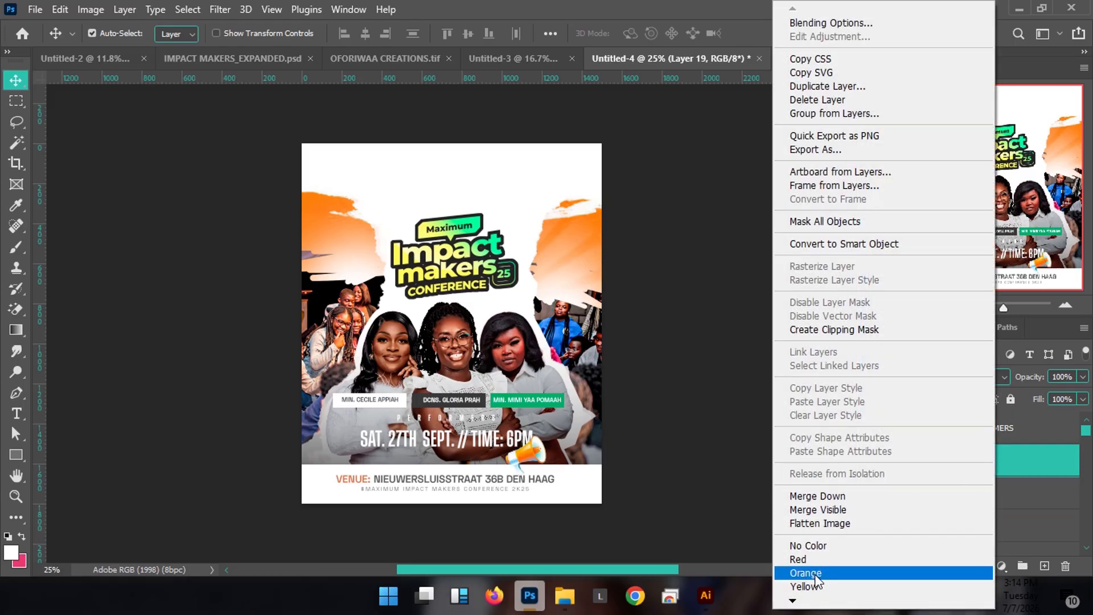
pyautogui.click(819, 243)
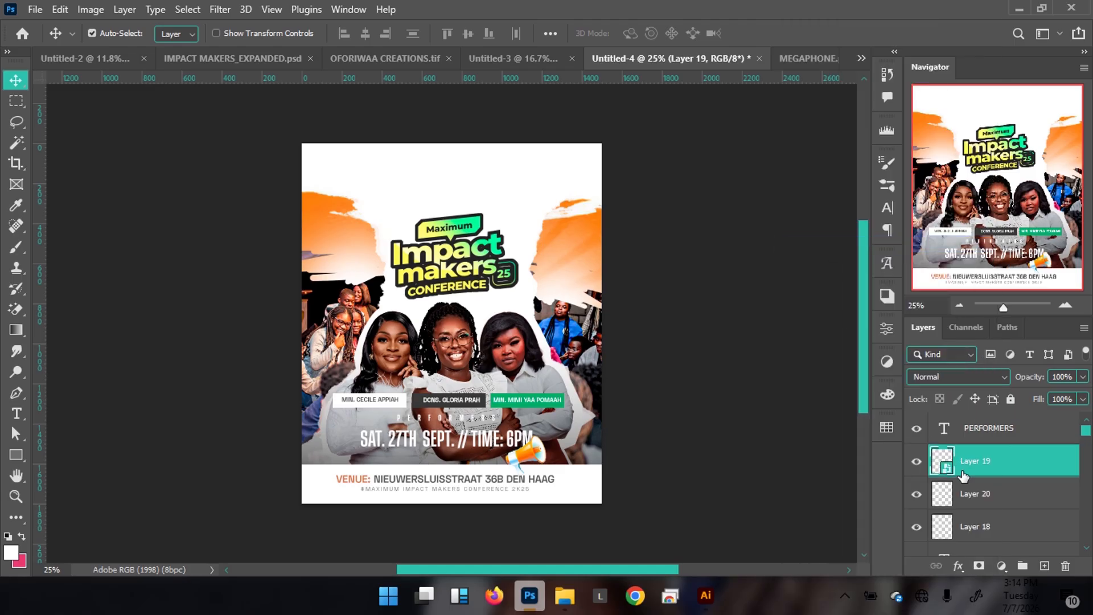
# Step: On Layer 20, outline an angular paper-cut shape around and to the right of the megaphone with the Pen tool and fill it white
pyautogui.click(969, 494)
pyautogui.scroll(5, 560, 461)
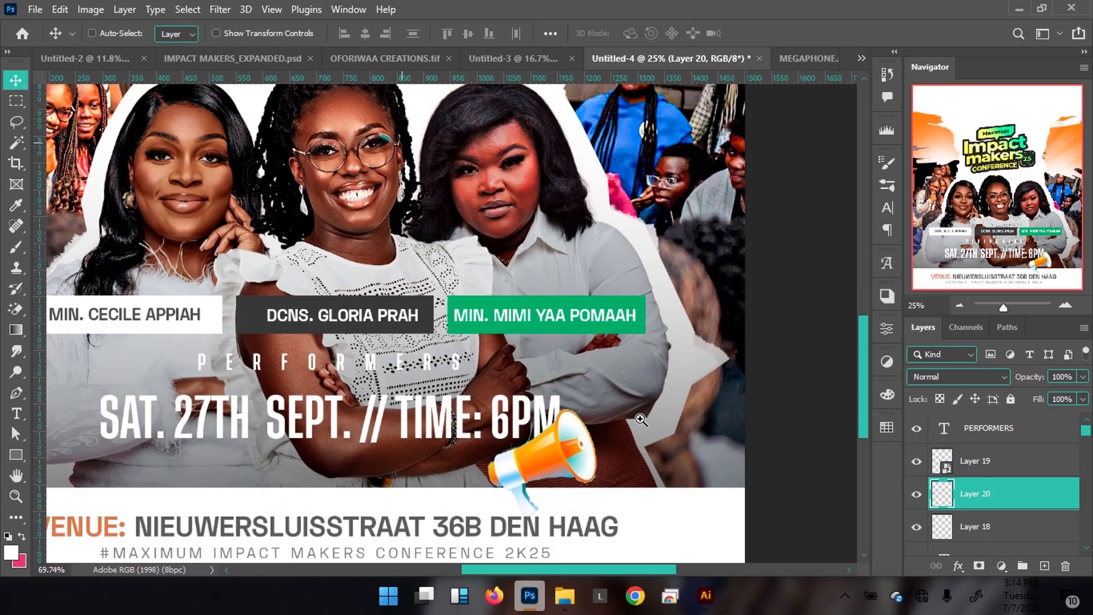
pyautogui.moveTo(556, 392); pyautogui.dragTo(549, 373)
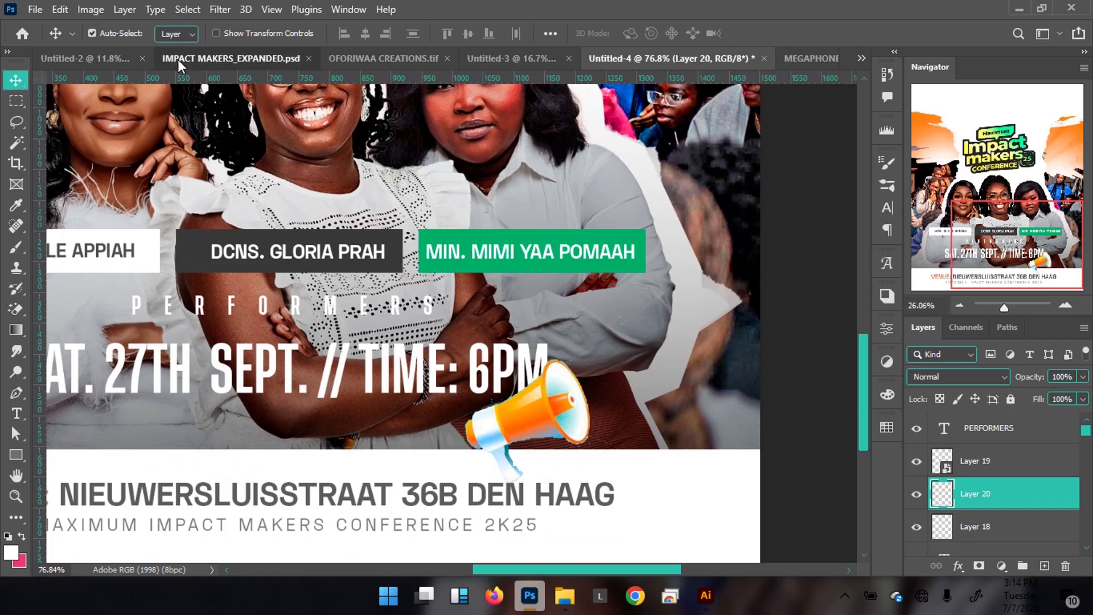
pyautogui.click(177, 58)
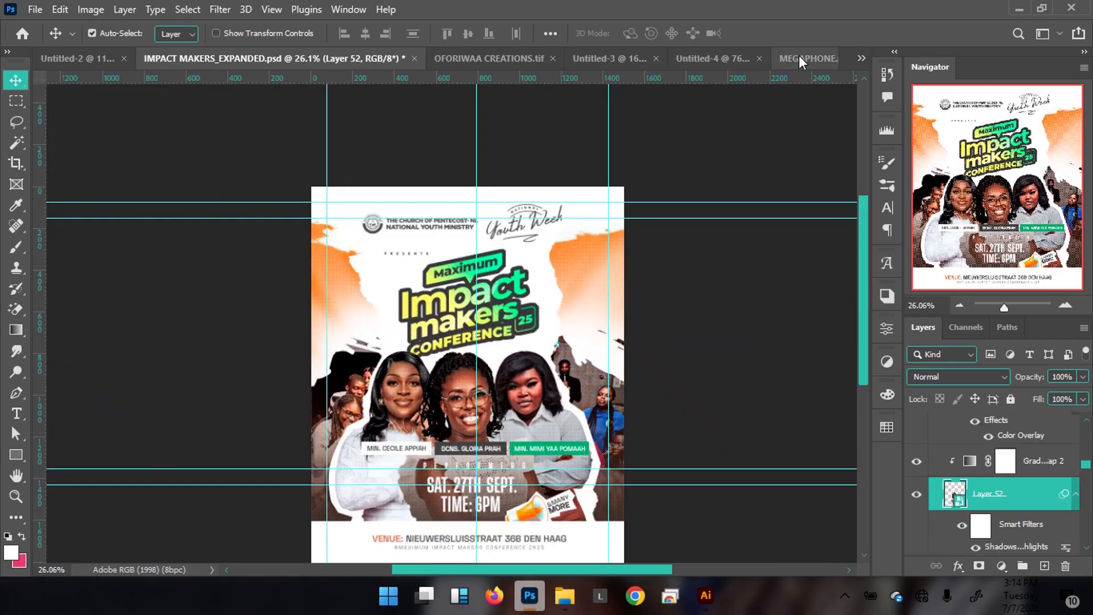
pyautogui.click(709, 63)
pyautogui.moveTo(593, 412); pyautogui.dragTo(558, 360)
pyautogui.press('p')
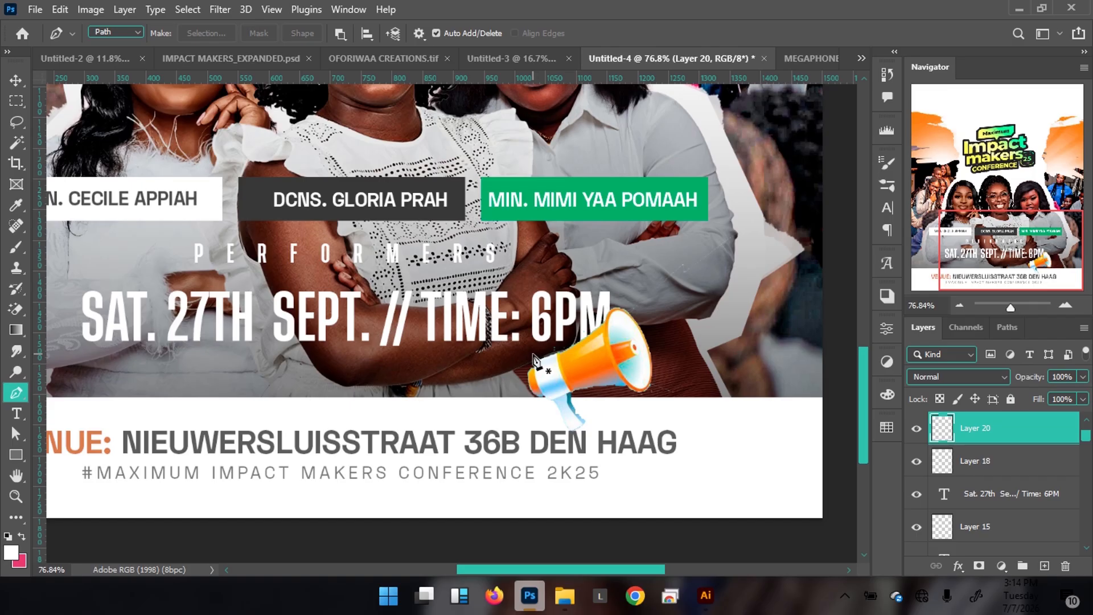
pyautogui.moveTo(531, 352); pyautogui.dragTo(572, 335)
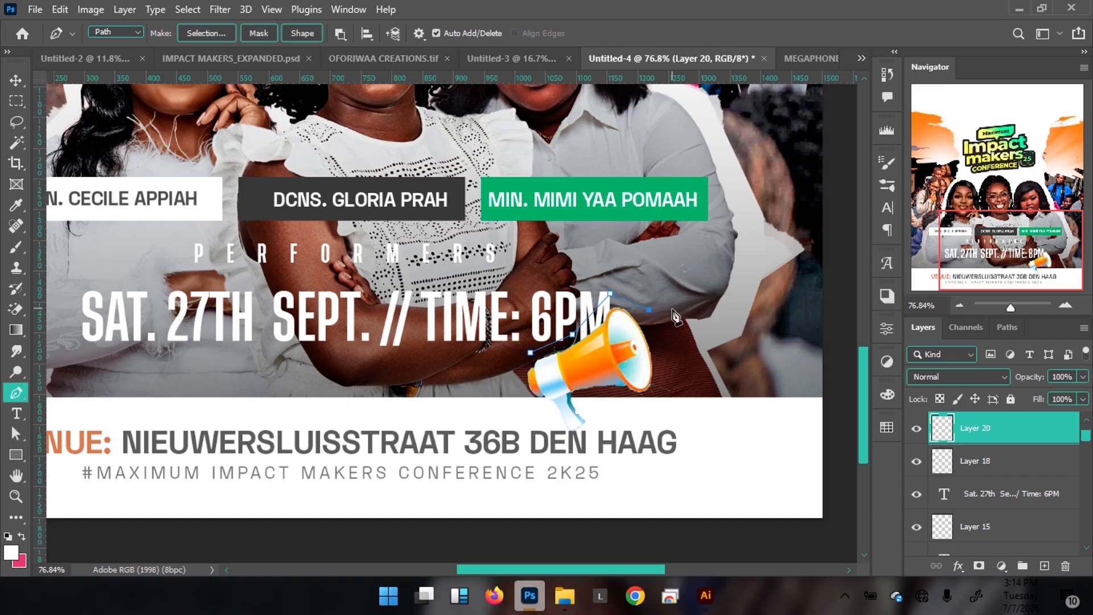
pyautogui.click(648, 310)
pyautogui.click(735, 282)
pyautogui.click(745, 308)
pyautogui.click(764, 332)
pyautogui.click(643, 416)
pyautogui.click(624, 398)
pyautogui.click(596, 403)
pyautogui.click(584, 406)
pyautogui.click(598, 424)
pyautogui.click(566, 440)
pyautogui.click(539, 420)
pyautogui.click(532, 403)
pyautogui.click(518, 384)
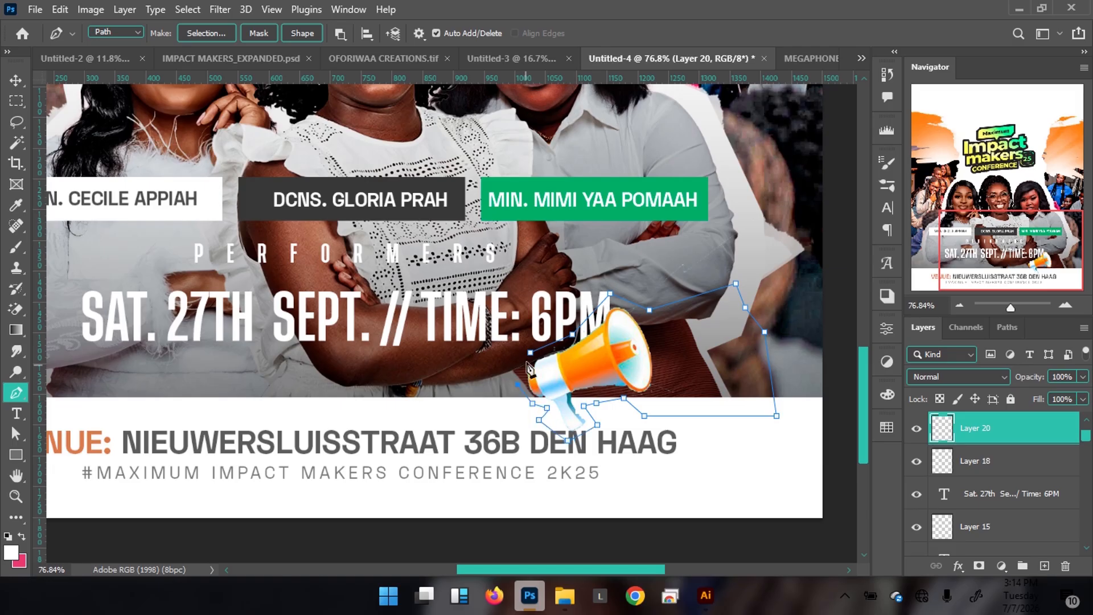
pyautogui.click(527, 353)
pyautogui.hotkey('ctrl', 'Return')
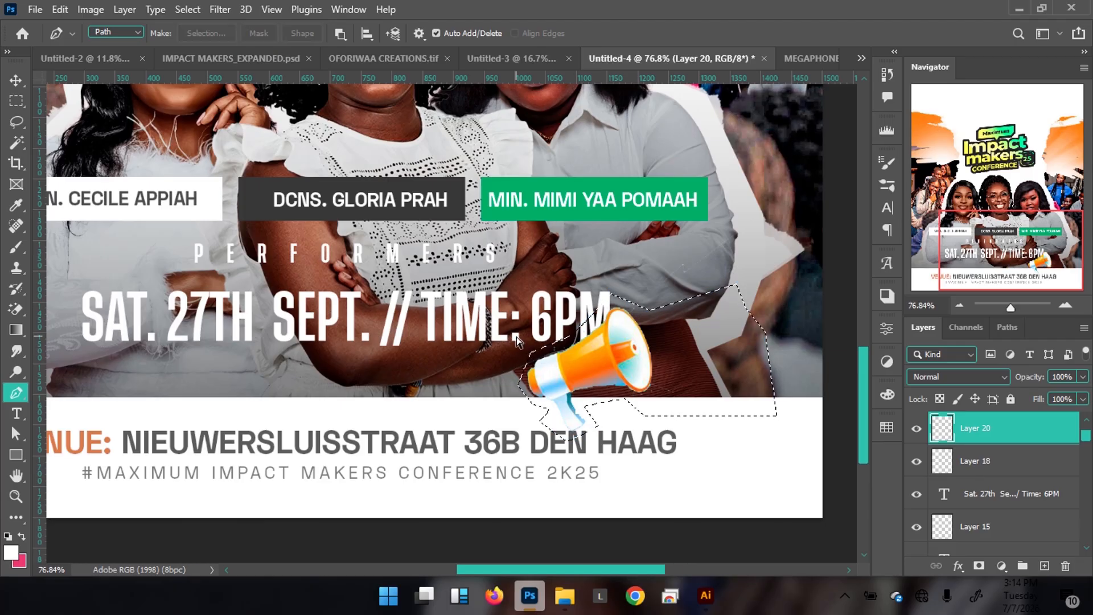
pyautogui.hotkey('alt', 'BackSpace')
pyautogui.hotkey('ctrl', 'd')
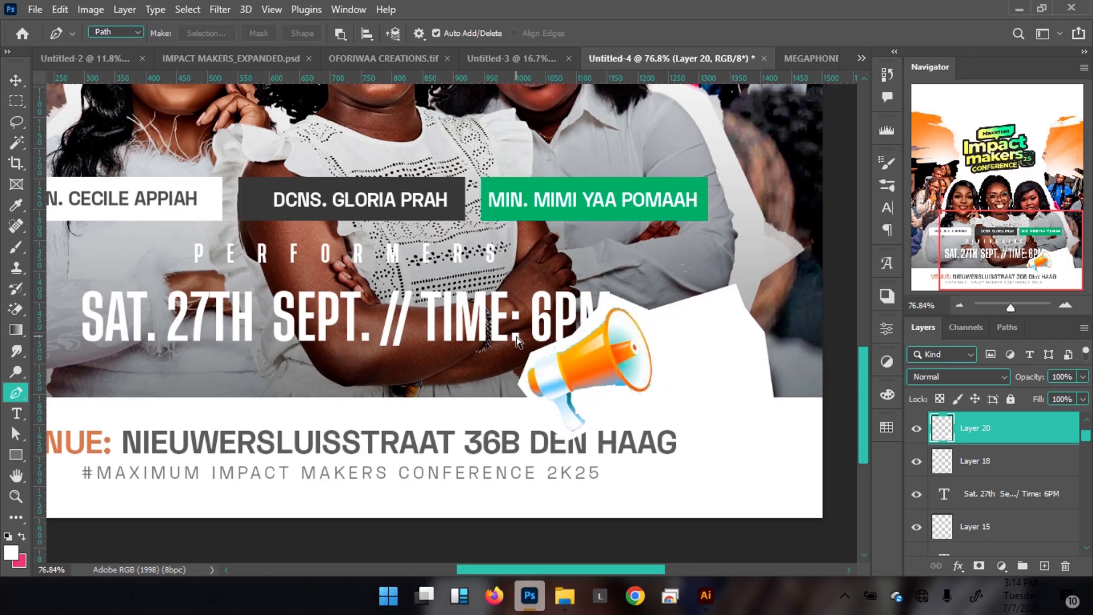
# Step: Close the Untitled-3 document without saving it, and close MEGAPHONE.png
pyautogui.scroll(-3, 517, 337)
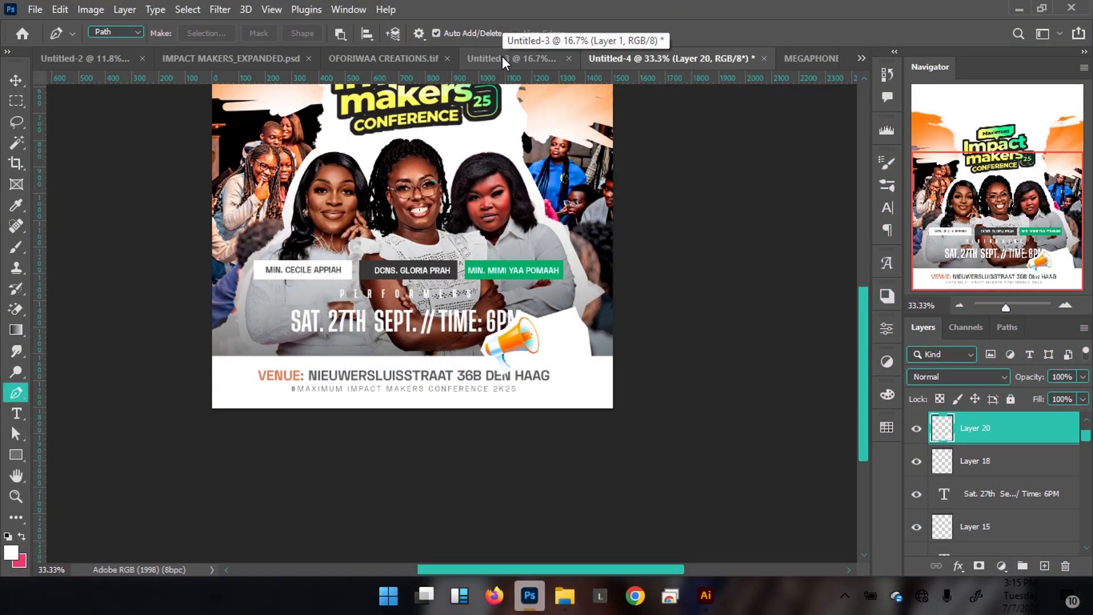
pyautogui.press('v')
pyautogui.click(502, 57)
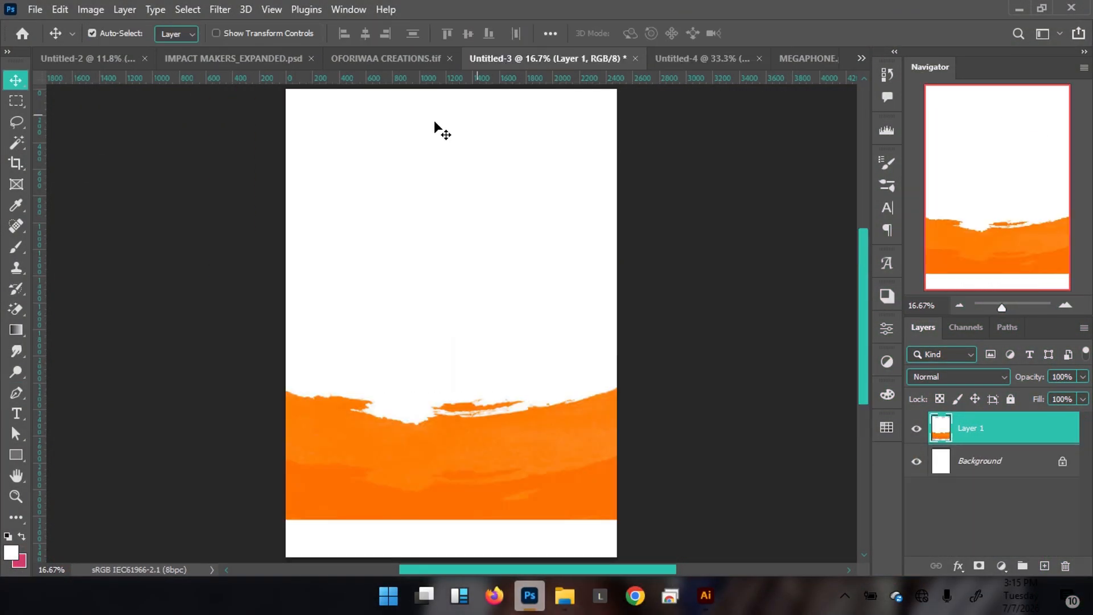
pyautogui.hotkey('ctrl', 'w')
pyautogui.press('Tab')
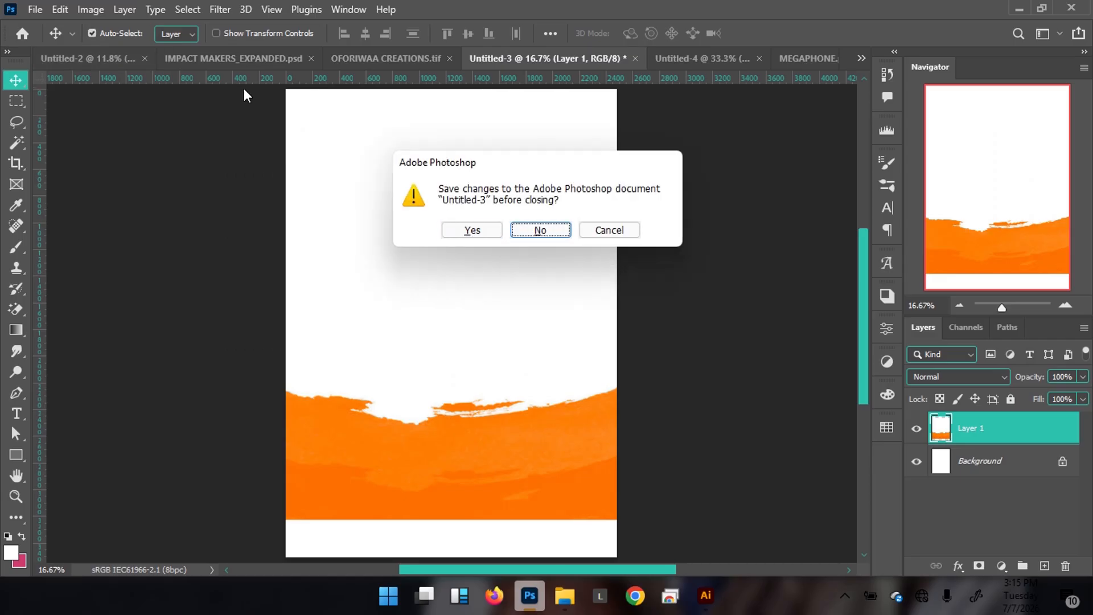
pyautogui.press('Return')
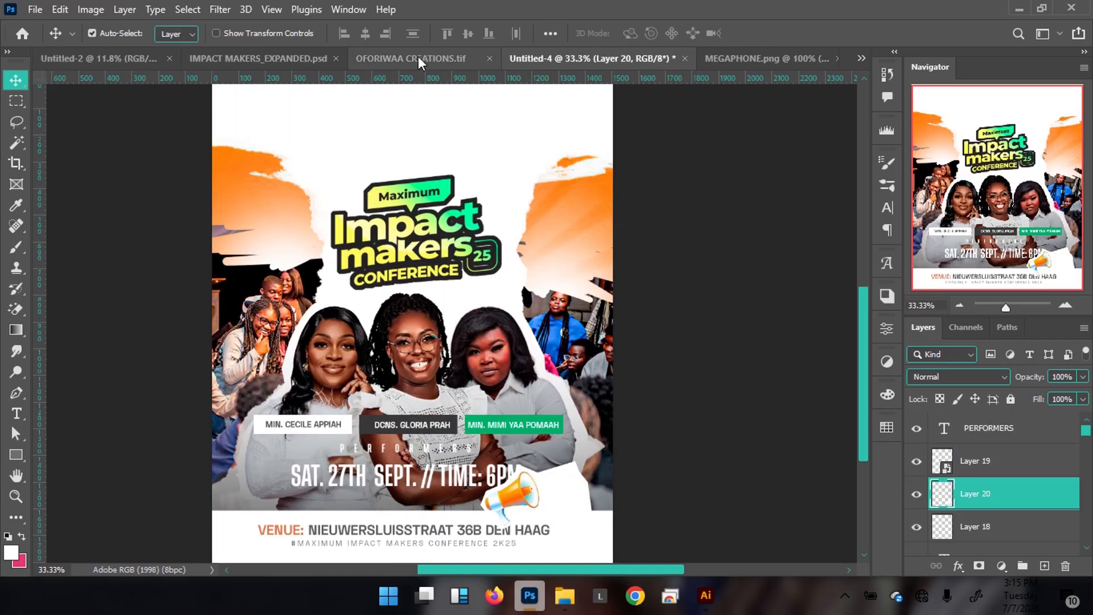
pyautogui.click(241, 58)
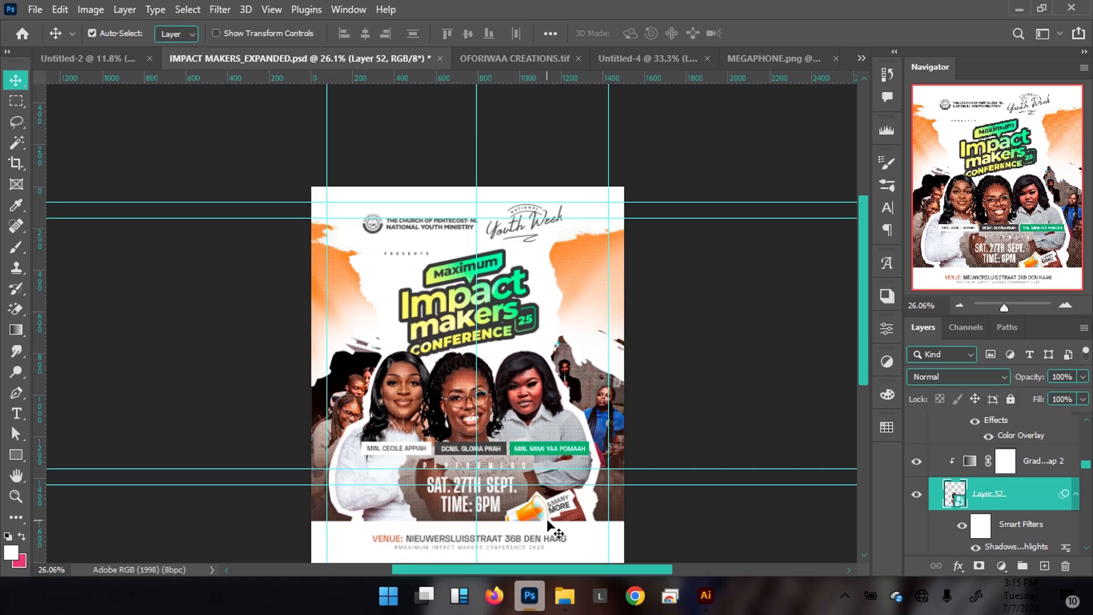
pyautogui.click(781, 56)
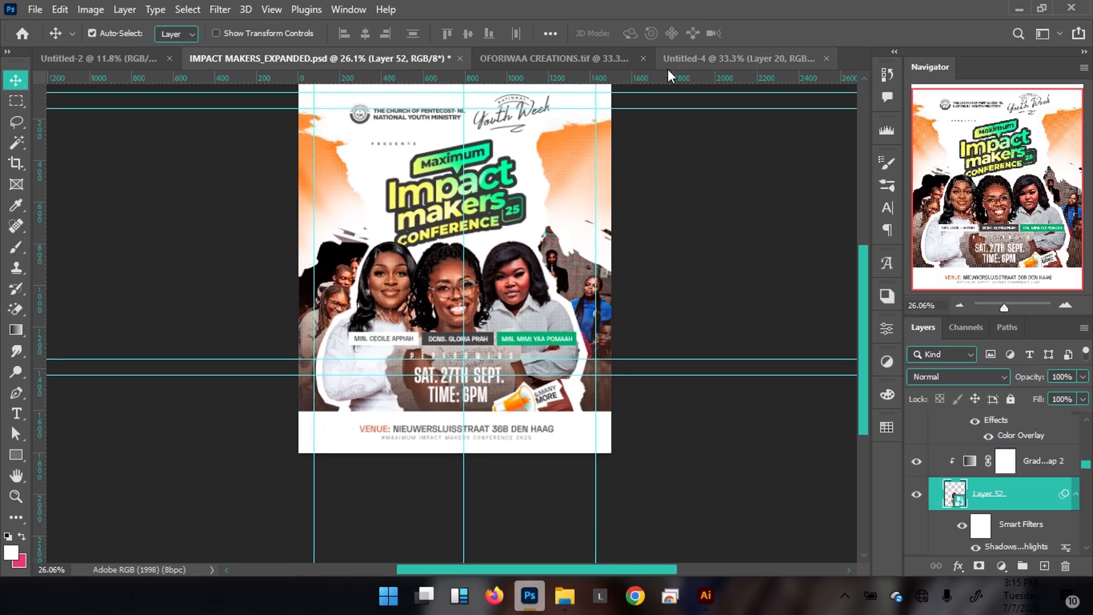
# Step: Cut away the lower right part of the white backing on Layer 20, following a closed pen path below and beside the megaphone
pyautogui.click(694, 56)
pyautogui.scroll(-3, 534, 262)
pyautogui.moveTo(497, 370); pyautogui.dragTo(585, 304)
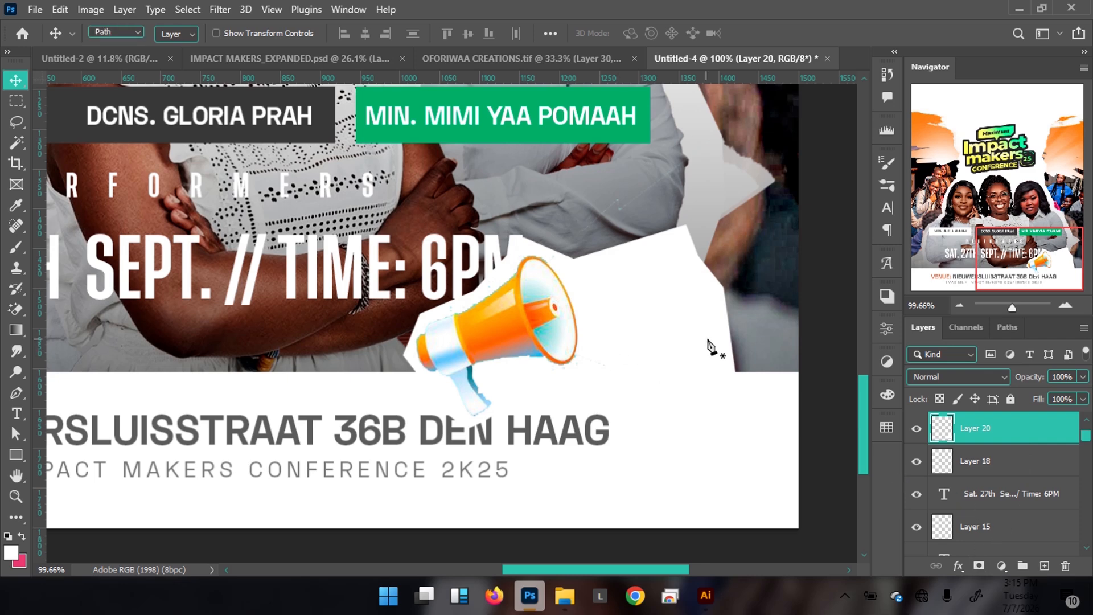
pyautogui.press('p')
pyautogui.click(730, 326)
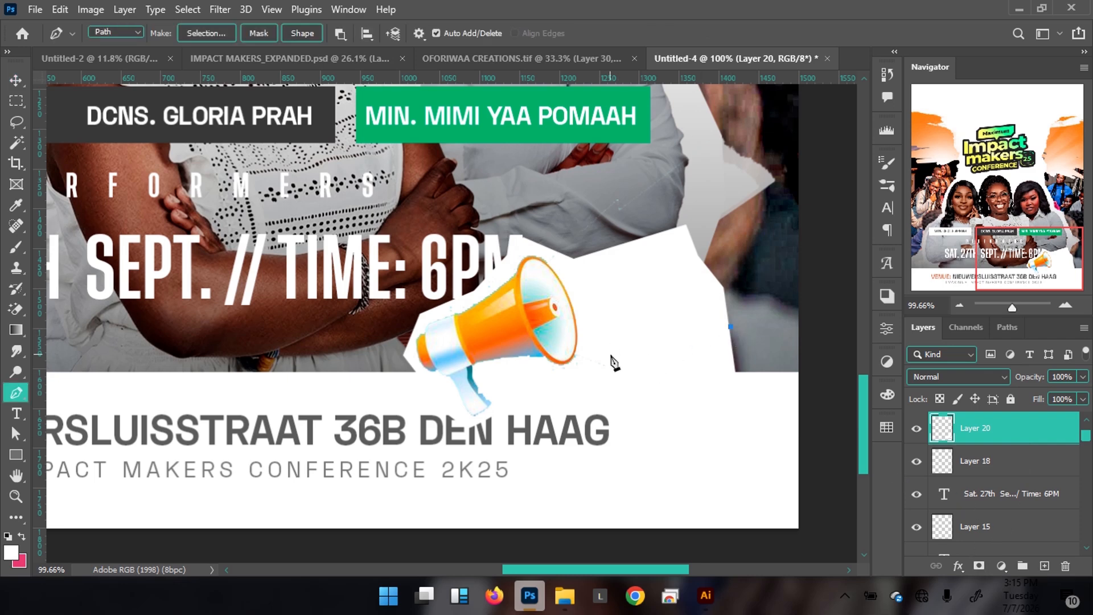
pyautogui.click(597, 346)
pyautogui.moveTo(547, 381); pyautogui.dragTo(539, 379)
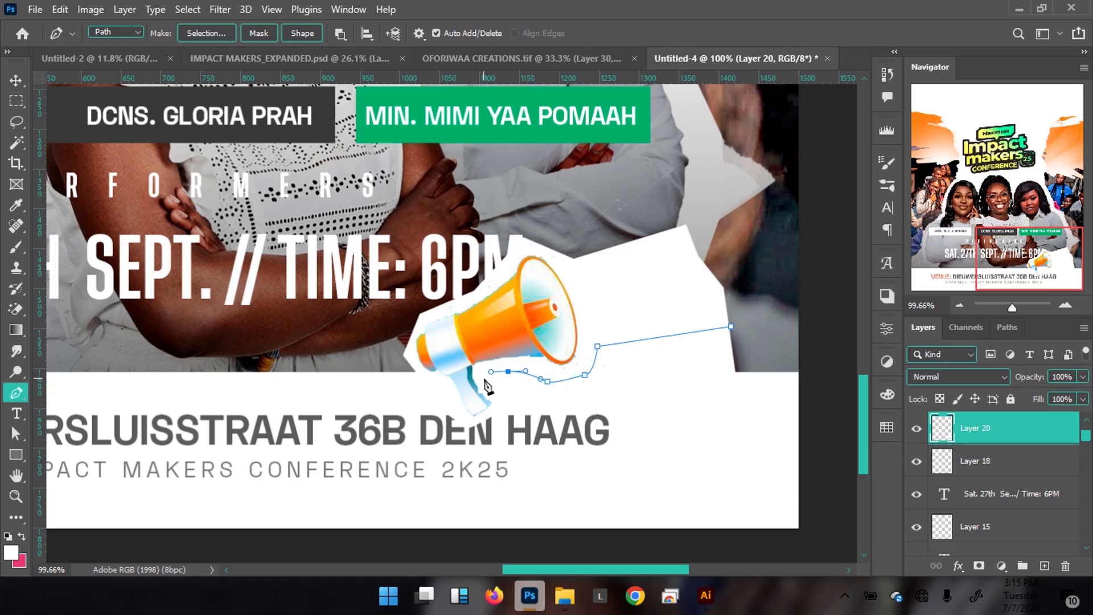
pyautogui.click(509, 403)
pyautogui.moveTo(674, 504); pyautogui.dragTo(702, 504)
pyautogui.moveTo(750, 485); pyautogui.dragTo(759, 475)
pyautogui.moveTo(759, 391); pyautogui.dragTo(756, 372)
pyautogui.moveTo(766, 326); pyautogui.dragTo(764, 323)
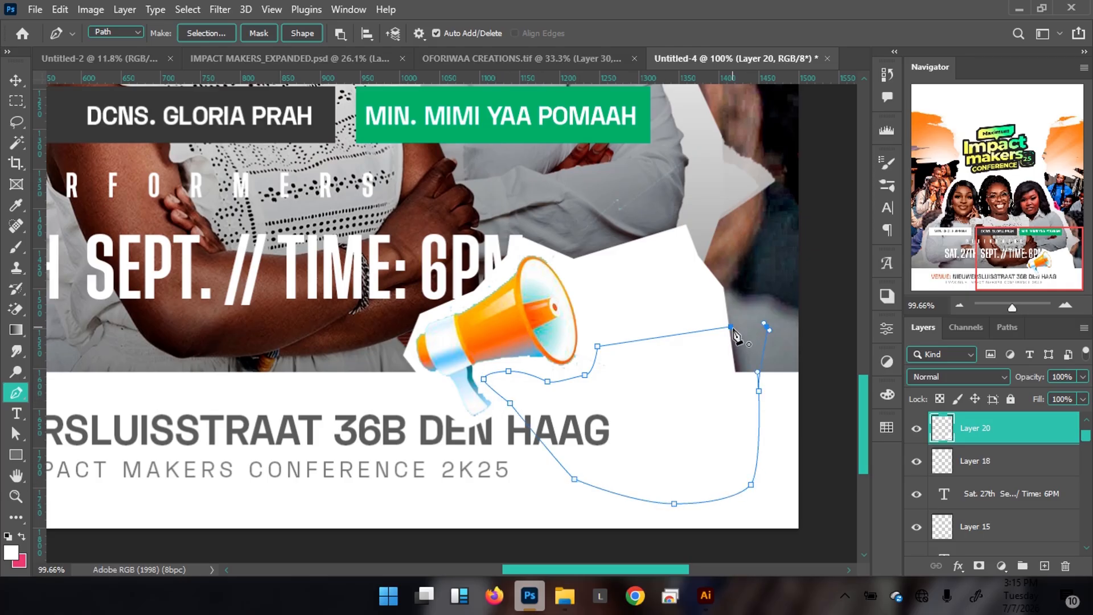
pyautogui.click(731, 328)
pyautogui.hotkey('ctrl', 'Return')
pyautogui.hotkey('ctrl', 'shift', 'i')
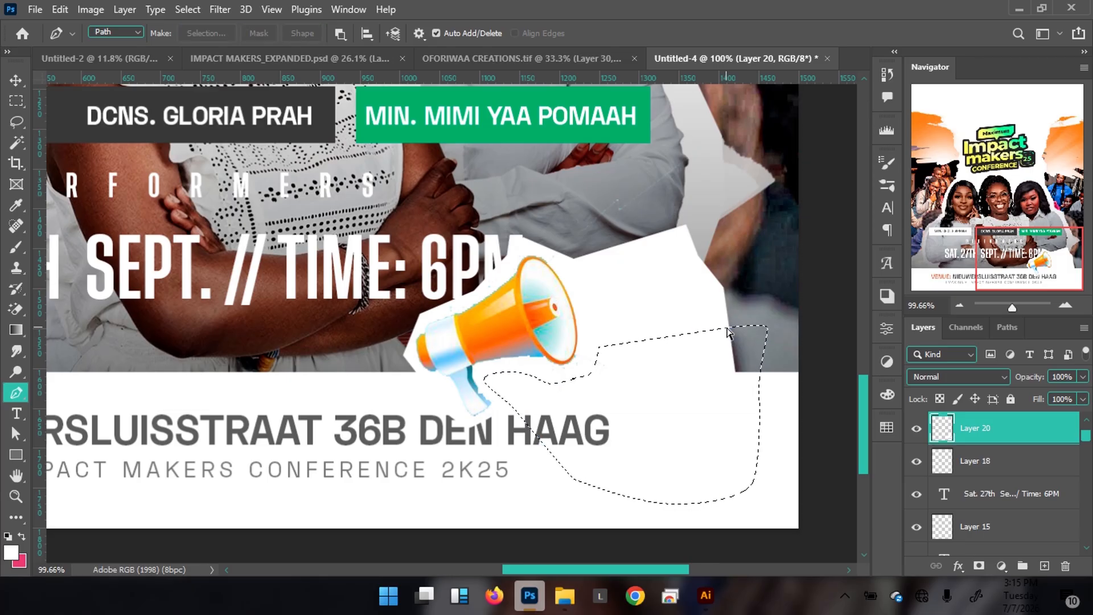
pyautogui.press('Delete')
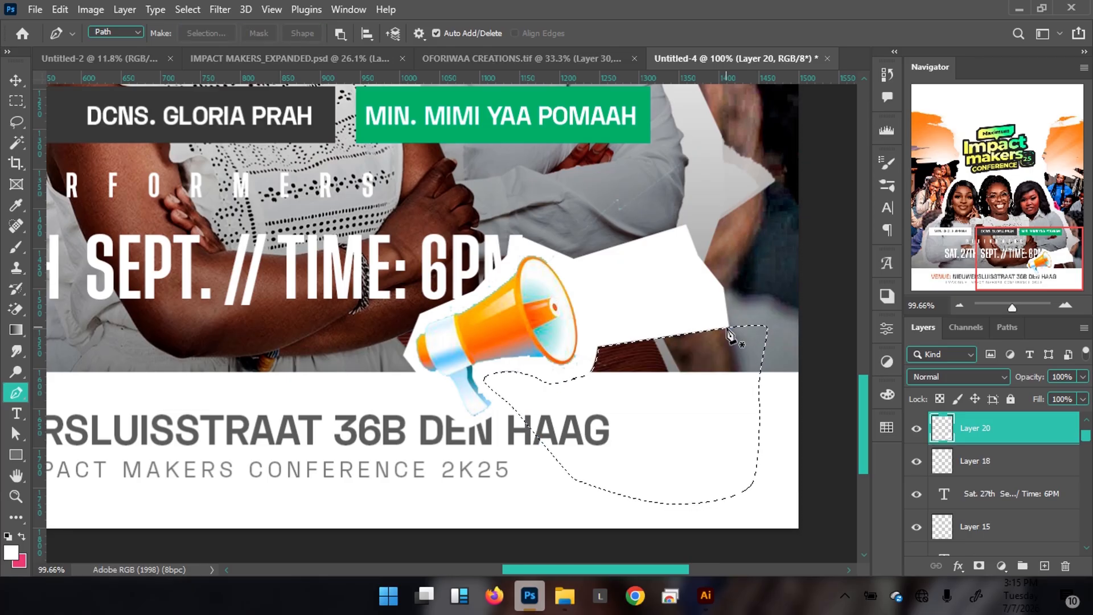
pyautogui.hotkey('ctrl', 'd')
# Step: Try to duplicate the #MAXIMUM IMPACT MAKERS CONFERENCE 2K25 line and place the copy by the white backing for editing
pyautogui.press('v')
pyautogui.moveTo(501, 288); pyautogui.dragTo(510, 265)
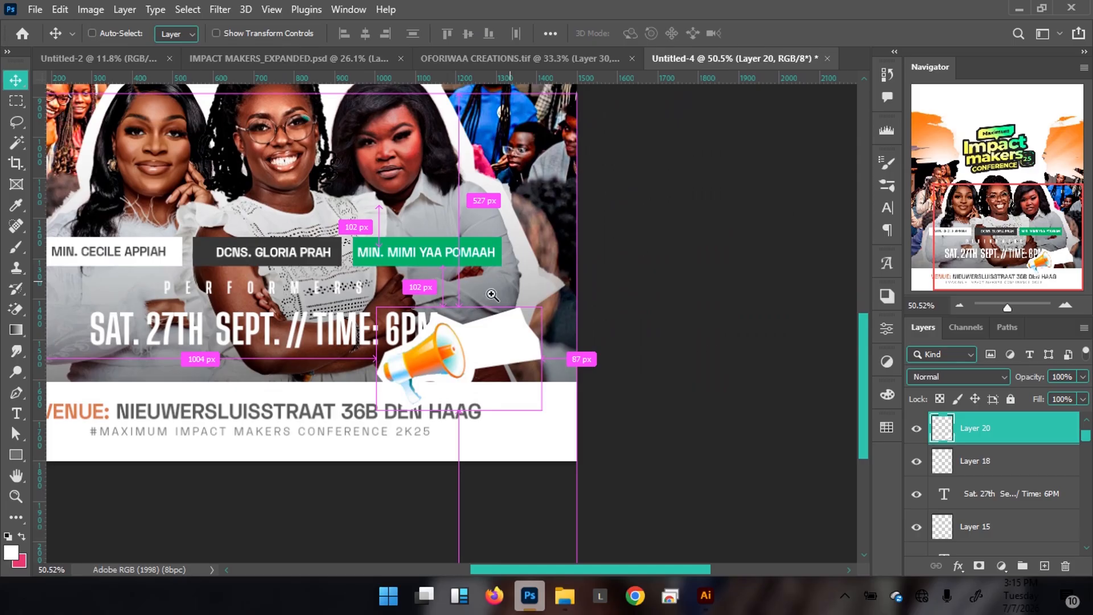
pyautogui.keyDown('ctrl'); pyautogui.click(262, 424); pyautogui.keyUp('ctrl')
pyautogui.keyDown('ctrl'); pyautogui.click(250, 436); pyautogui.keyUp('ctrl')
pyautogui.hotkey('ctrl', 'j')
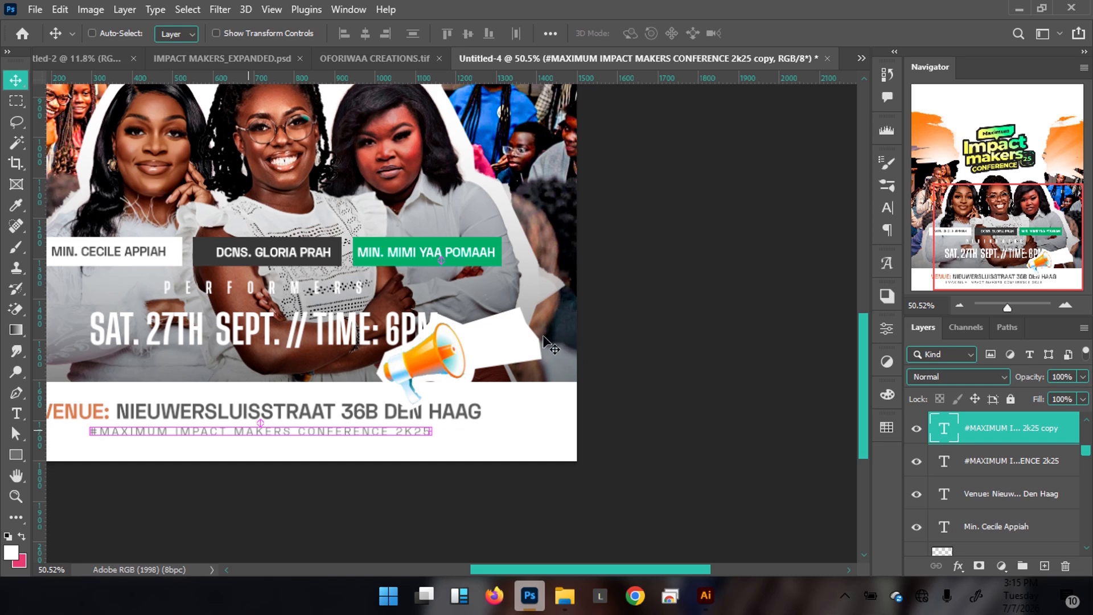
pyautogui.press('ctrl')
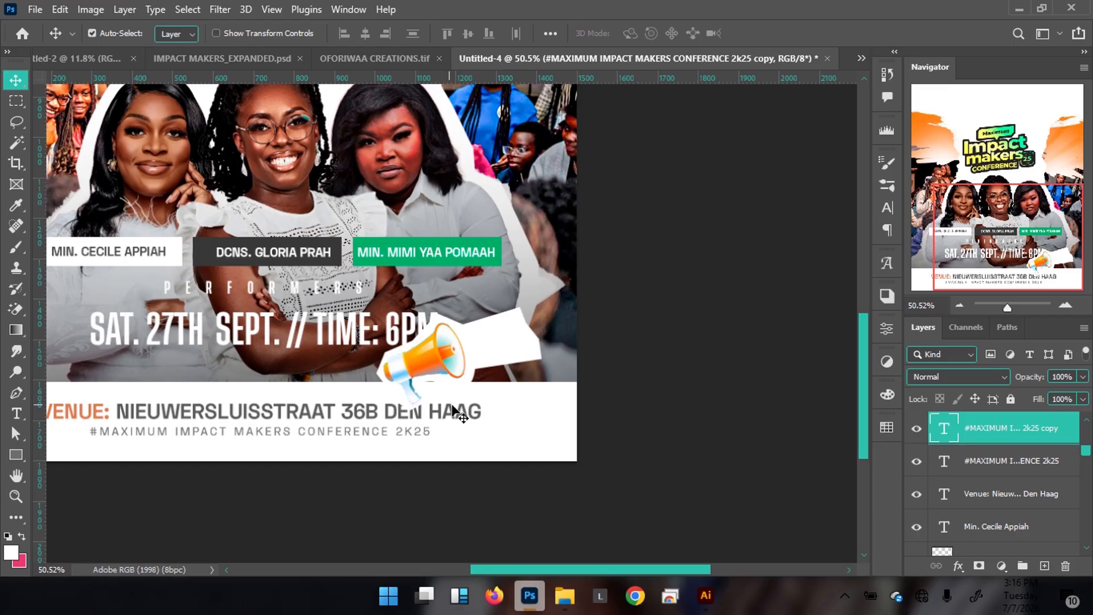
pyautogui.moveTo(380, 436); pyautogui.dragTo(520, 306)
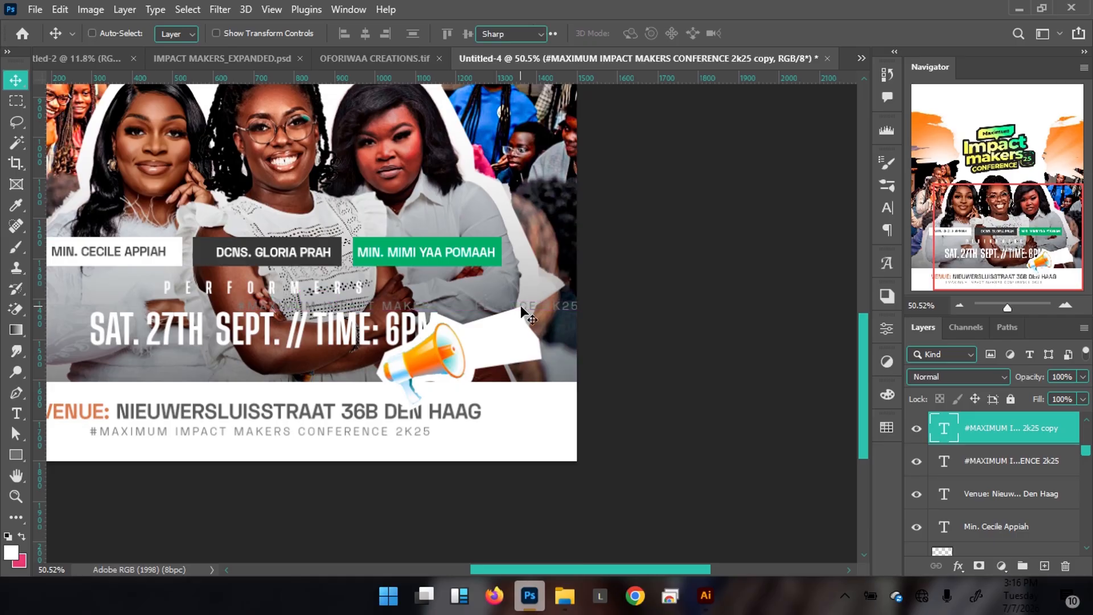
pyautogui.doubleClick(521, 305)
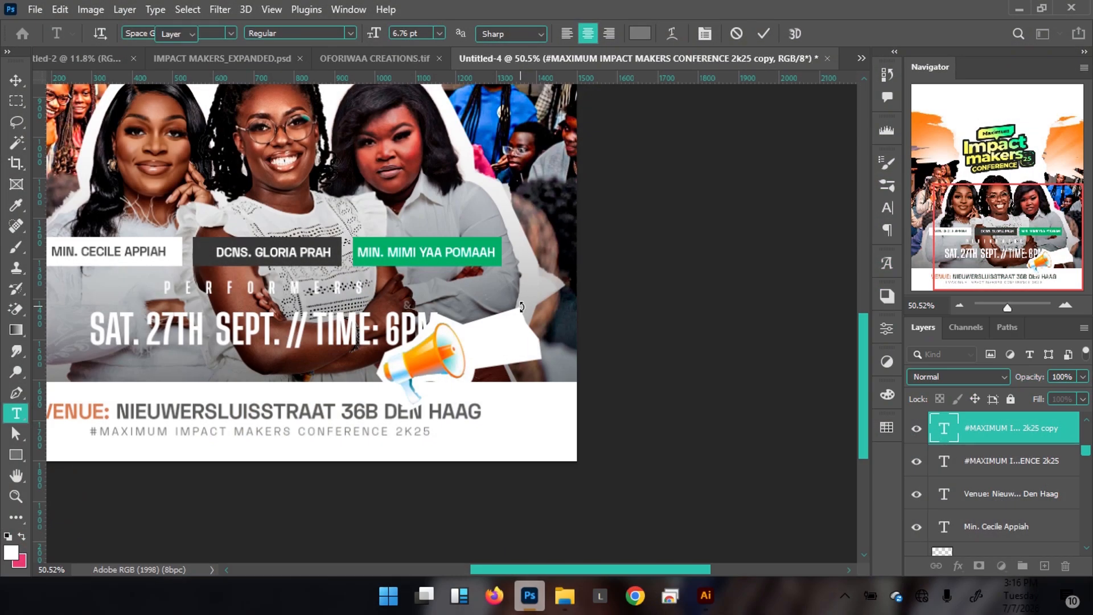
pyautogui.hotkey('ctrl', 'z')
pyautogui.moveTo(402, 344); pyautogui.dragTo(382, 396)
# Step: Copy the megaphone tag with its &MANY and More text layers from IMPACT MAKERS_EXPANDED.psd into the Untitled-4 poster
pyautogui.click(91, 33)
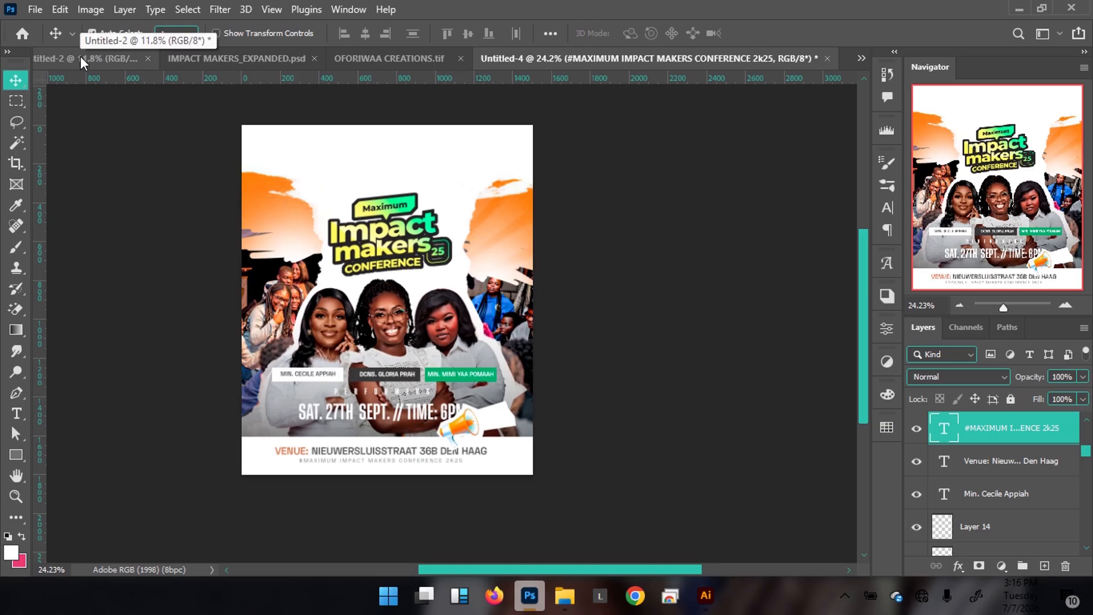
pyautogui.click(207, 60)
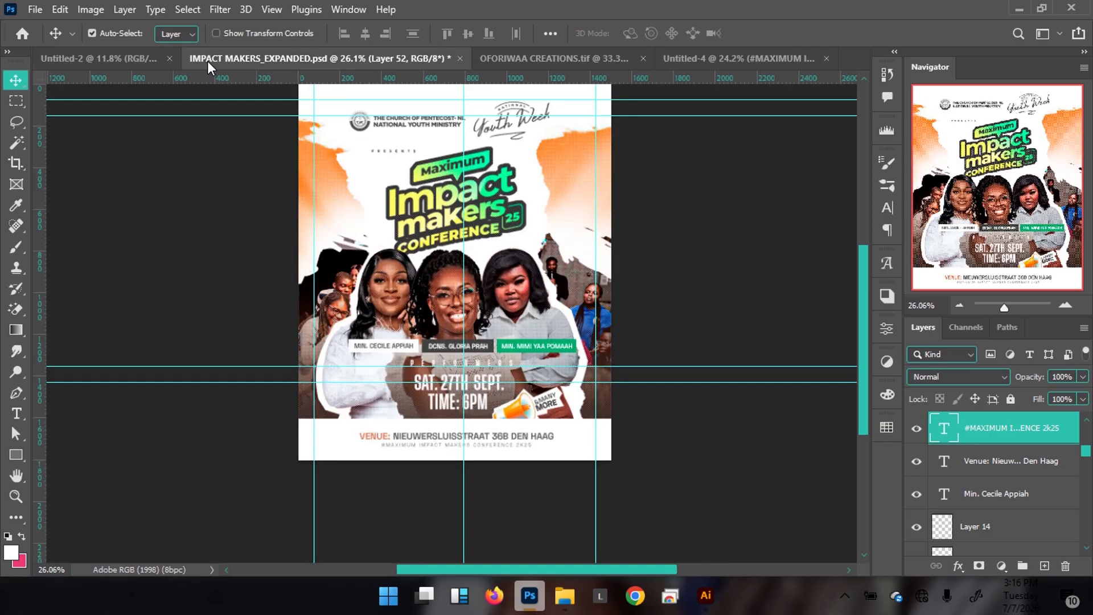
pyautogui.click(549, 401)
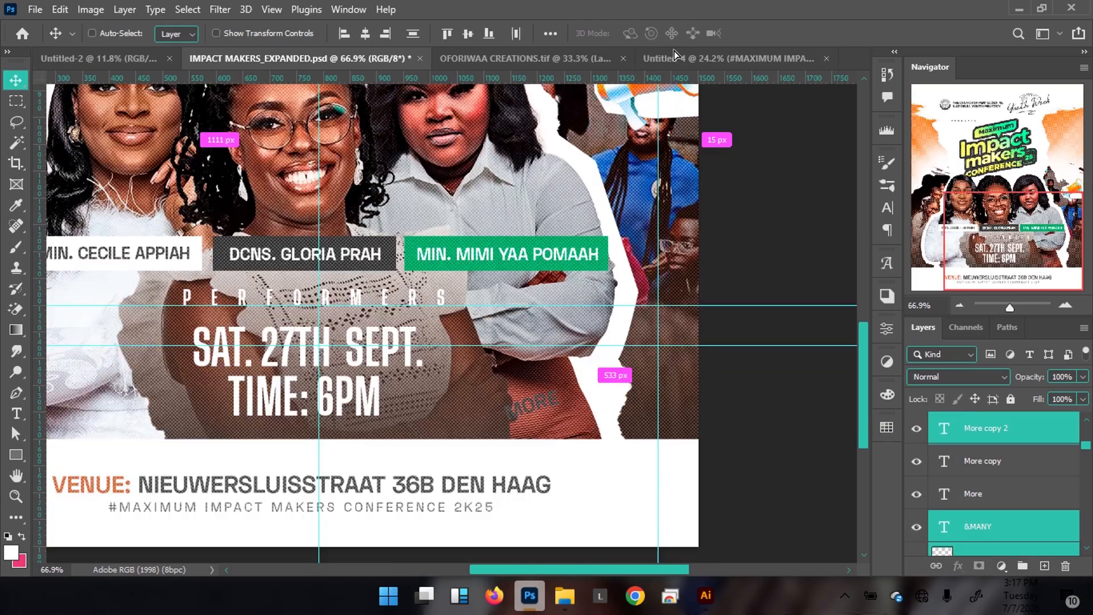
pyautogui.moveTo(674, 50); pyautogui.dragTo(665, 66)
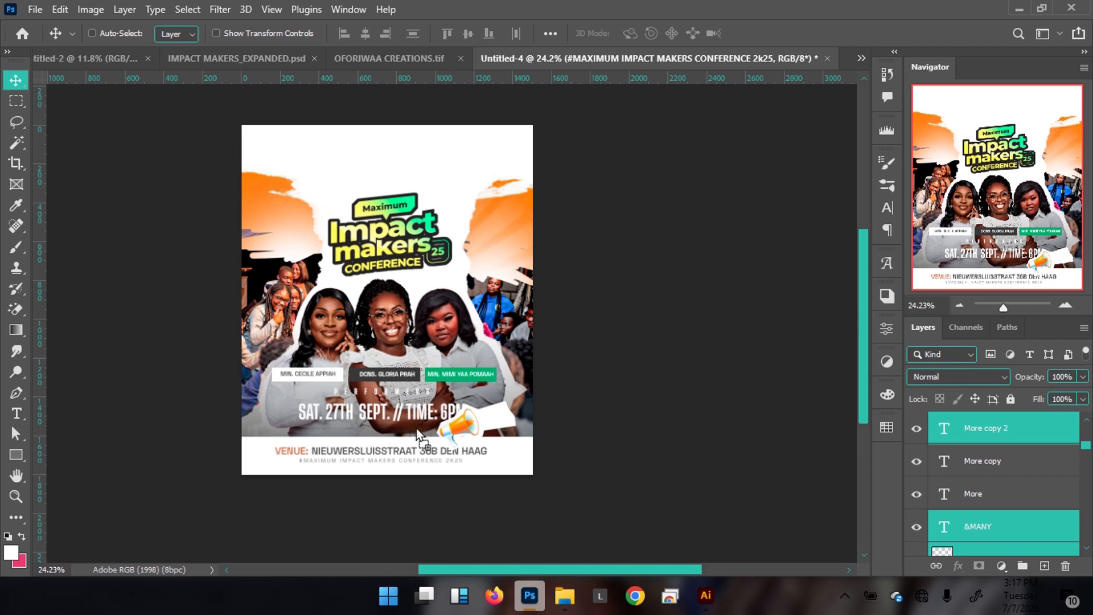
pyautogui.moveTo(419, 435); pyautogui.dragTo(426, 459)
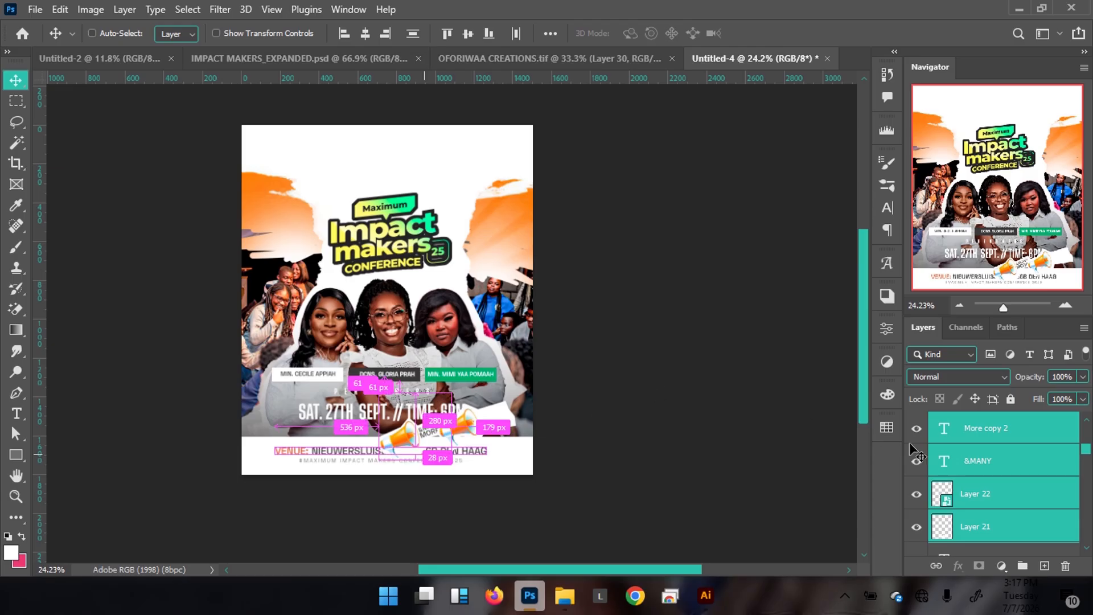
# Step: Group the copied megaphone, &MANY and More layers and delete the group from the poster
pyautogui.hotkey('ctrl', 'g')
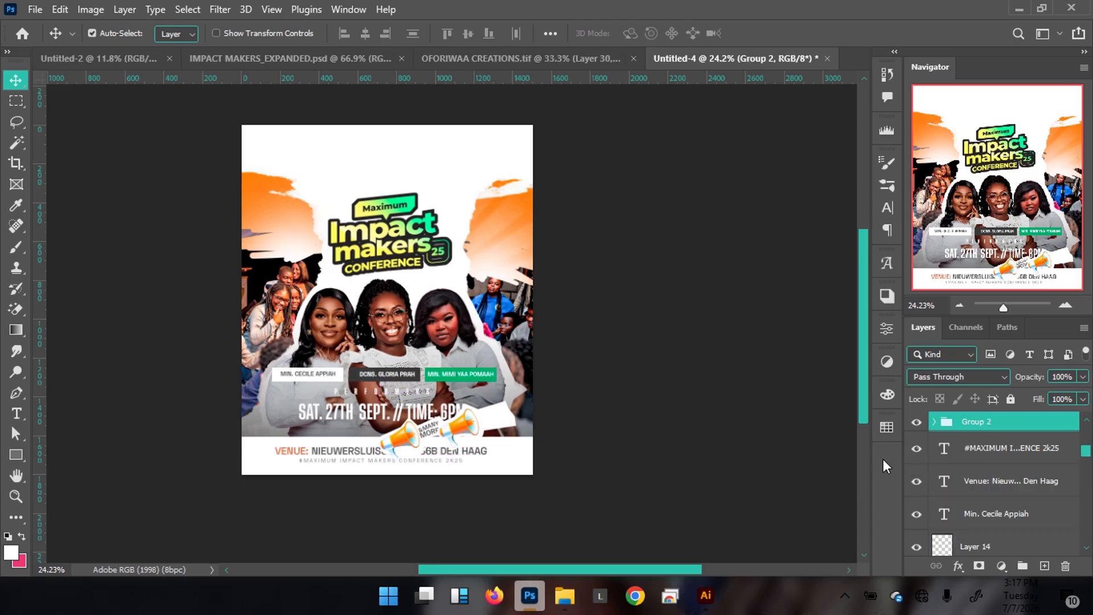
pyautogui.click(914, 424)
pyautogui.press('Delete')
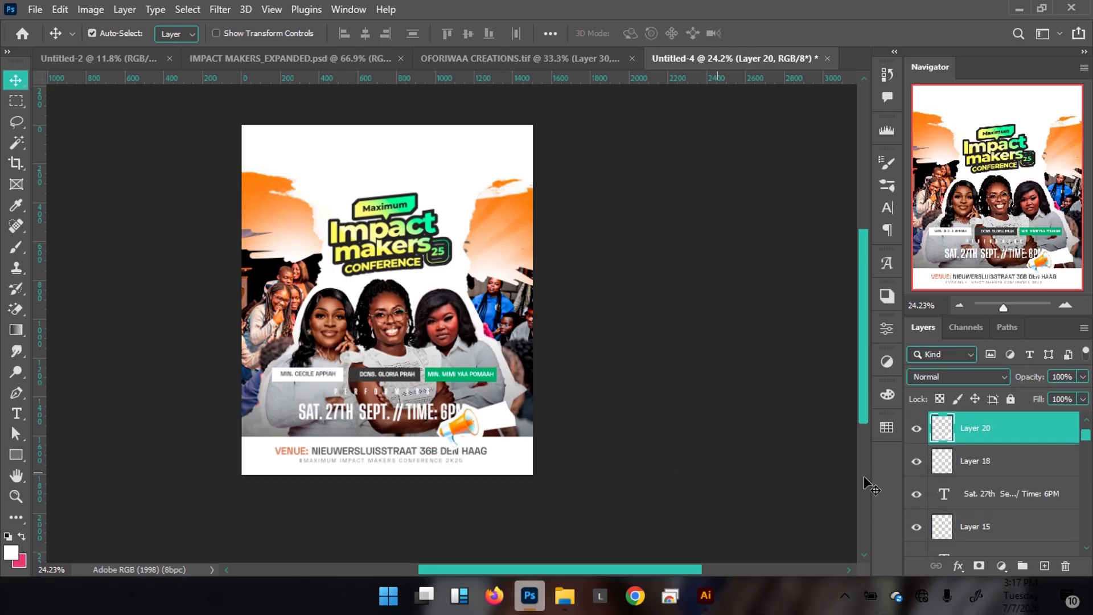
# Step: Hide Layer 20 with the white backing and Layer 19 with the megaphone
pyautogui.click(912, 428)
pyautogui.click(459, 428)
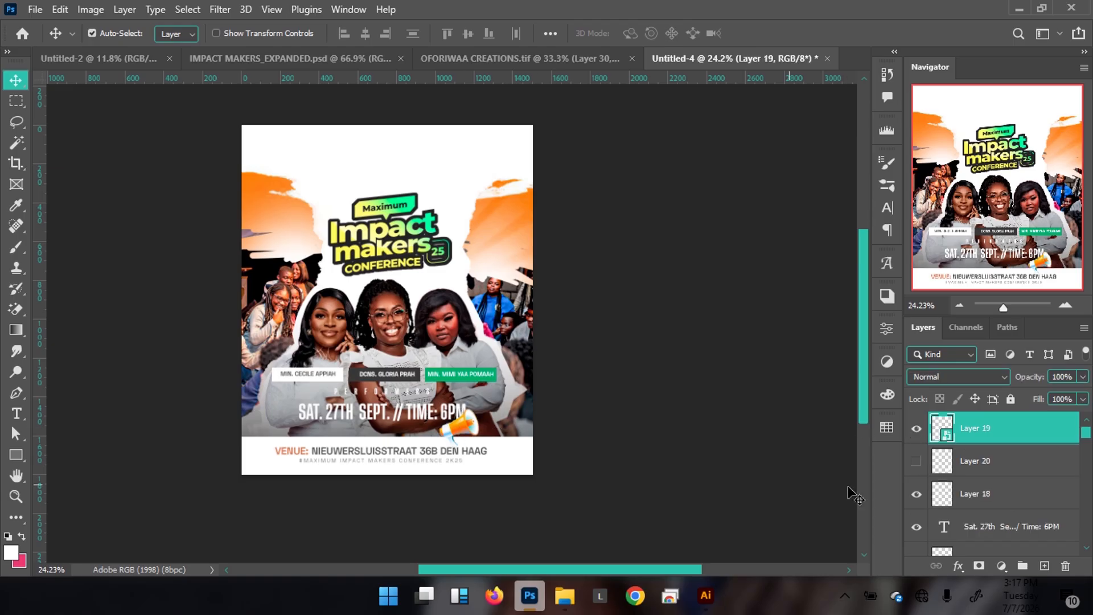
pyautogui.click(916, 428)
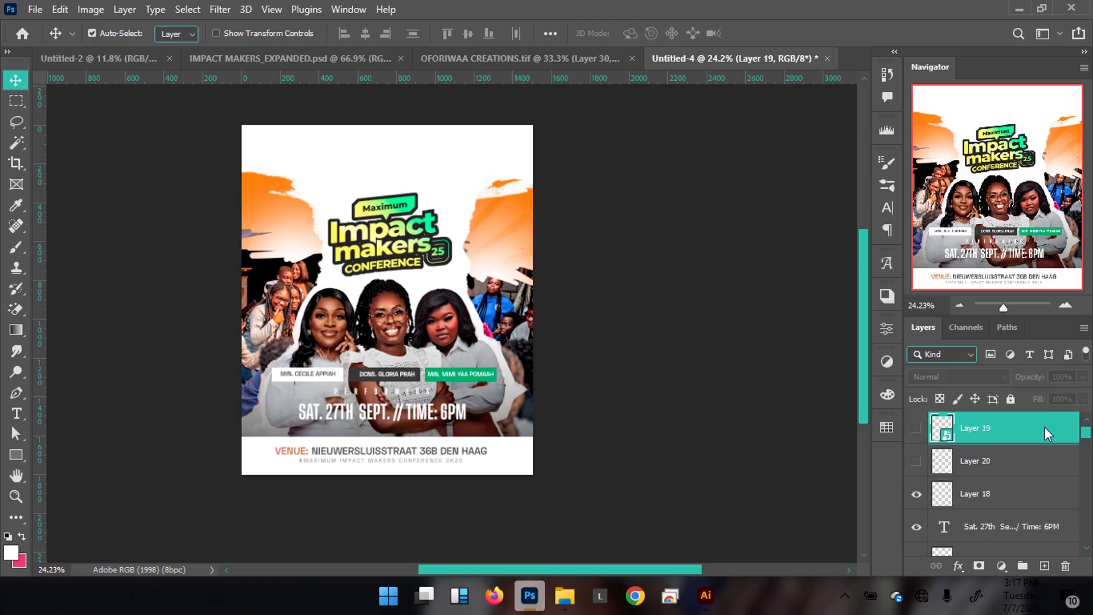
# Step: Show Group 2 with the finished megaphone tag and move it to the lower right, beside the end of the date line
pyautogui.scroll(1, 1027, 443)
pyautogui.scroll(-5, 1028, 444)
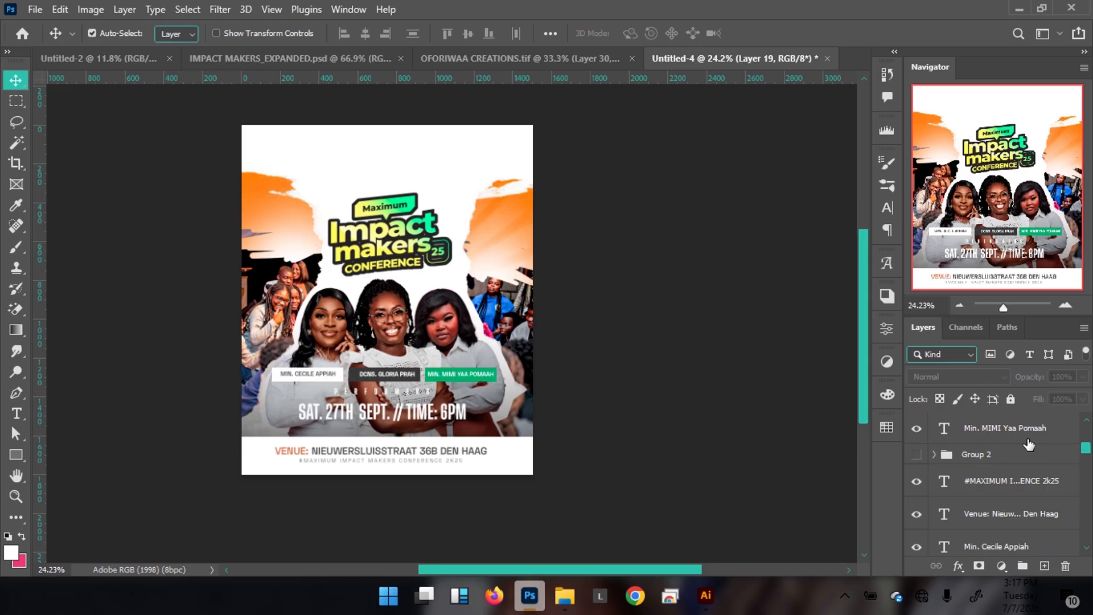
pyautogui.click(917, 455)
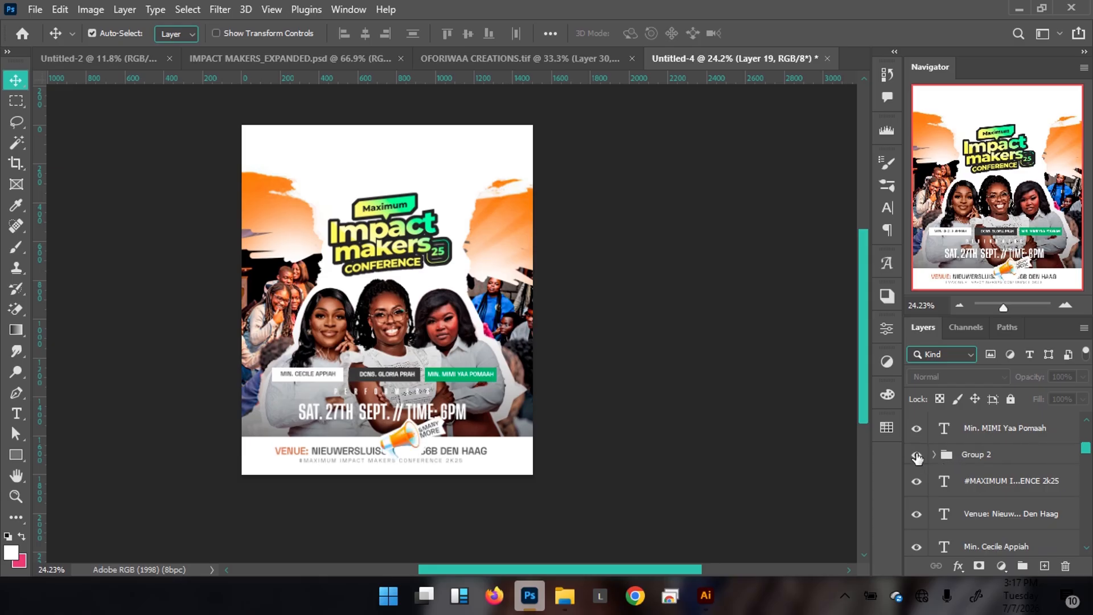
pyautogui.click(993, 455)
pyautogui.moveTo(419, 445); pyautogui.dragTo(508, 412)
pyautogui.hotkey('shift', 'Up')
pyautogui.hotkey('shift', 'Up')
pyautogui.hotkey('shift', 'Up')
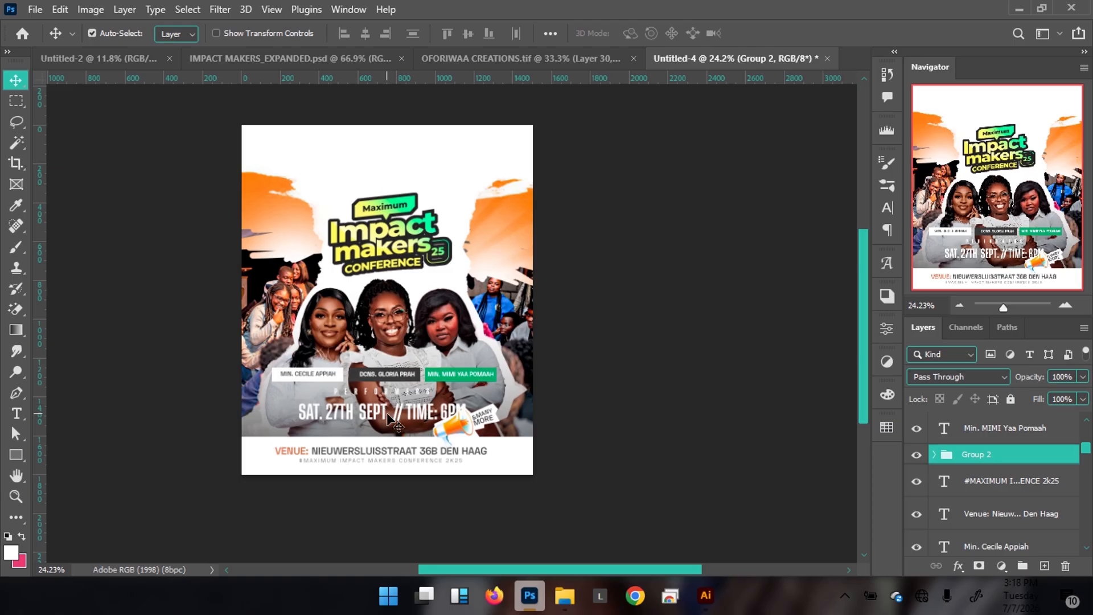
# Step: Split the date and time text into two lines, SAT. 27TH SEPT. and TIME: 6PM, removing the // separator
pyautogui.moveTo(411, 414)
pyautogui.mouseDown()
pyautogui.moveTo(376, 414)
pyautogui.moveTo(424, 417)
pyautogui.mouseUp()
pyautogui.press('t')
pyautogui.click(409, 413)
pyautogui.press('Return')
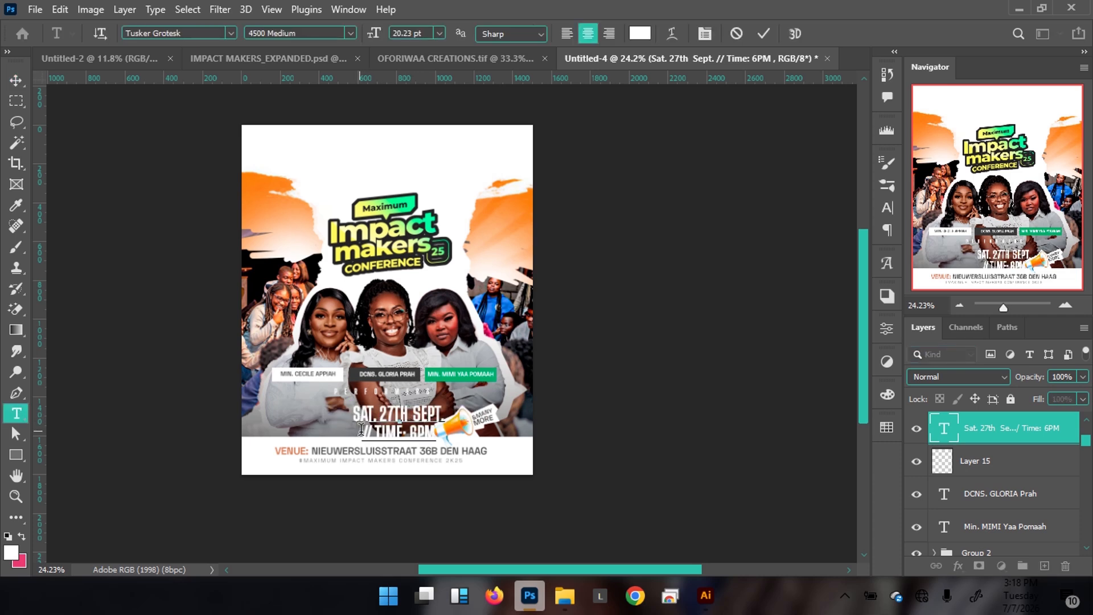
pyautogui.moveTo(375, 432); pyautogui.dragTo(353, 425)
pyautogui.press('BackSpace')
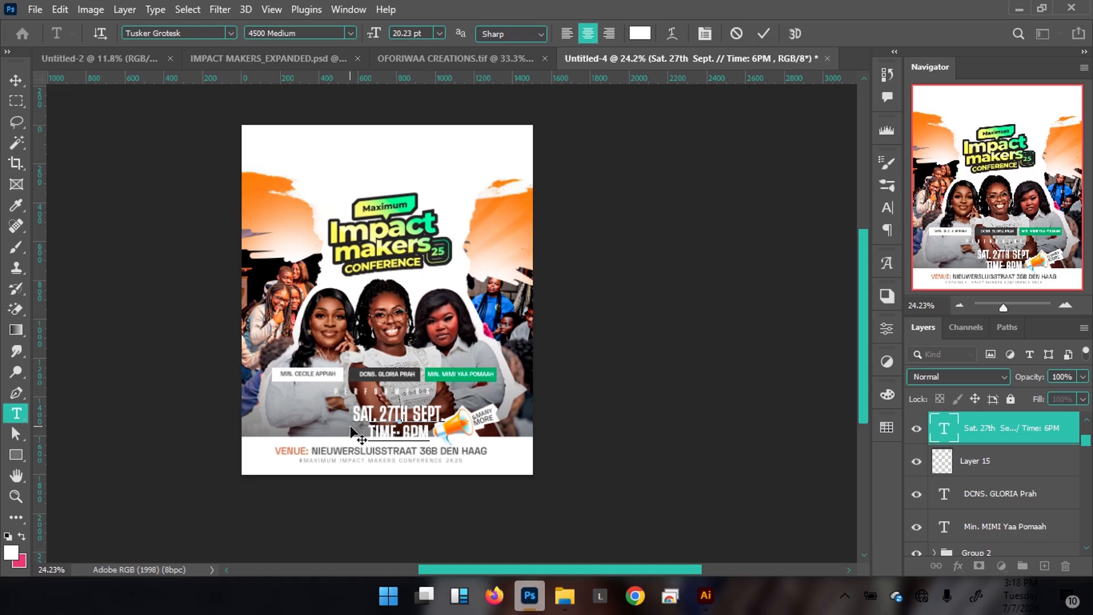
pyautogui.hotkey('ctrl', 'Return')
pyautogui.press('v')
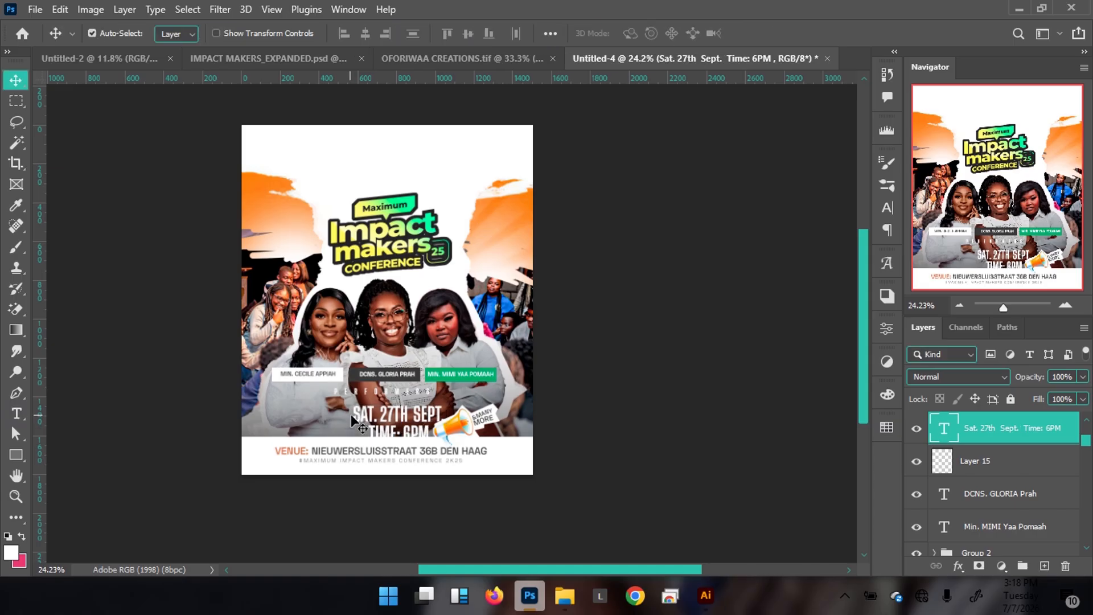
# Step: Move the two-line date text up under PERFORMERS and scale it down slightly to clear the megaphone
pyautogui.moveTo(386, 423); pyautogui.dragTo(375, 409)
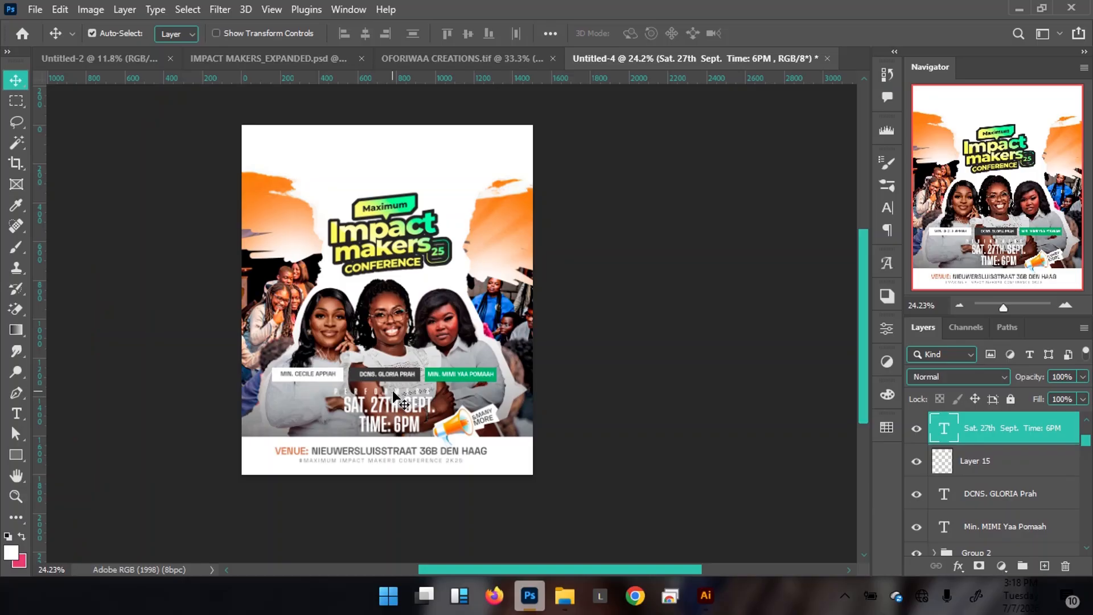
pyautogui.click(397, 394)
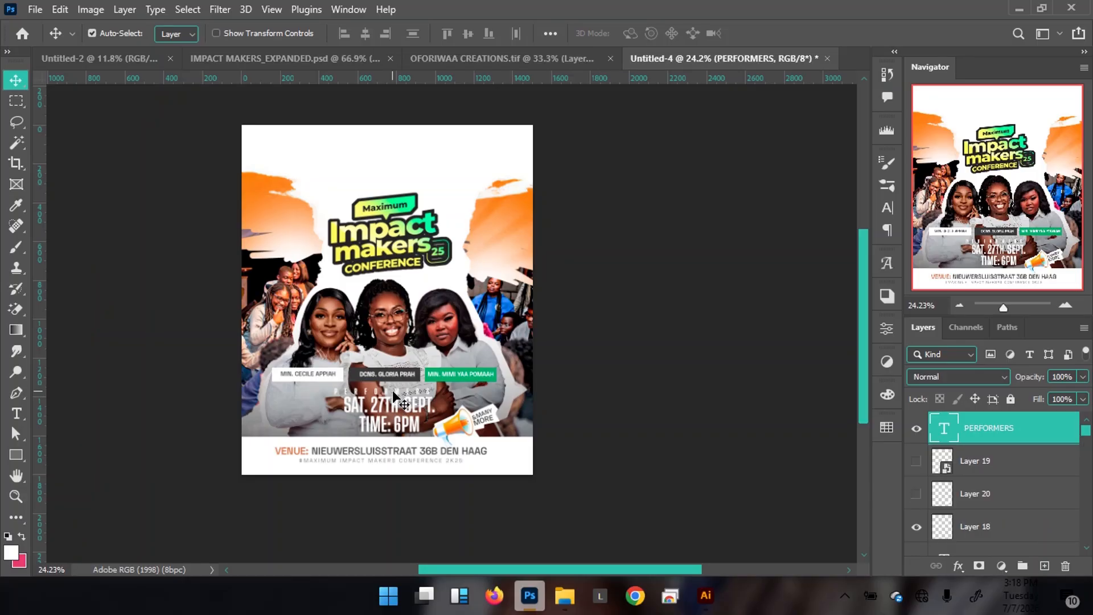
pyautogui.click(389, 421)
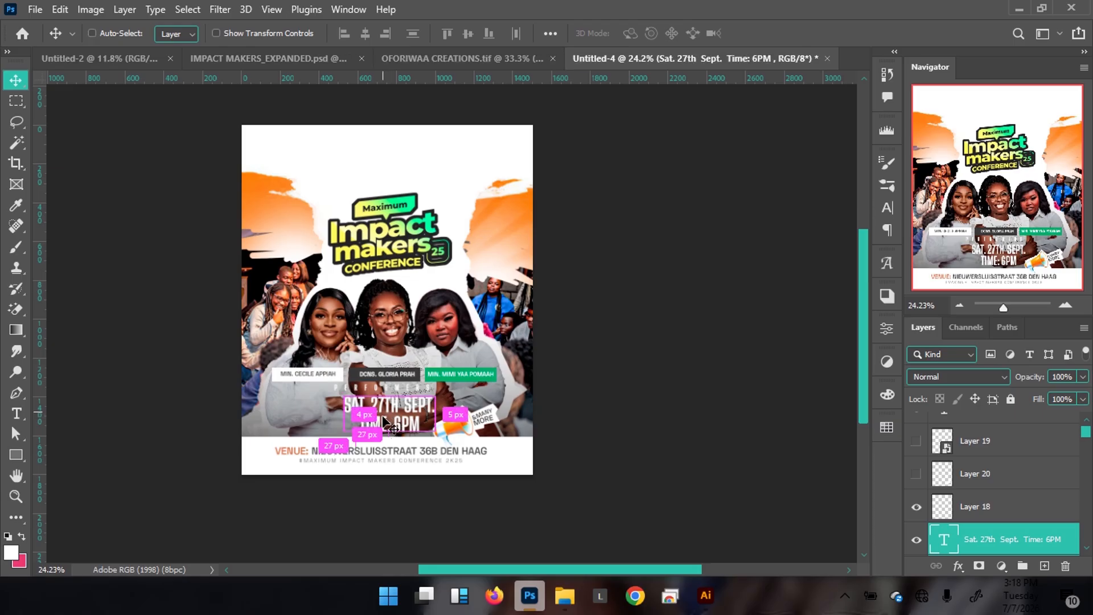
pyautogui.hotkey('ctrl', 't')
pyautogui.moveTo(432, 437); pyautogui.dragTo(422, 422)
pyautogui.press('Return')
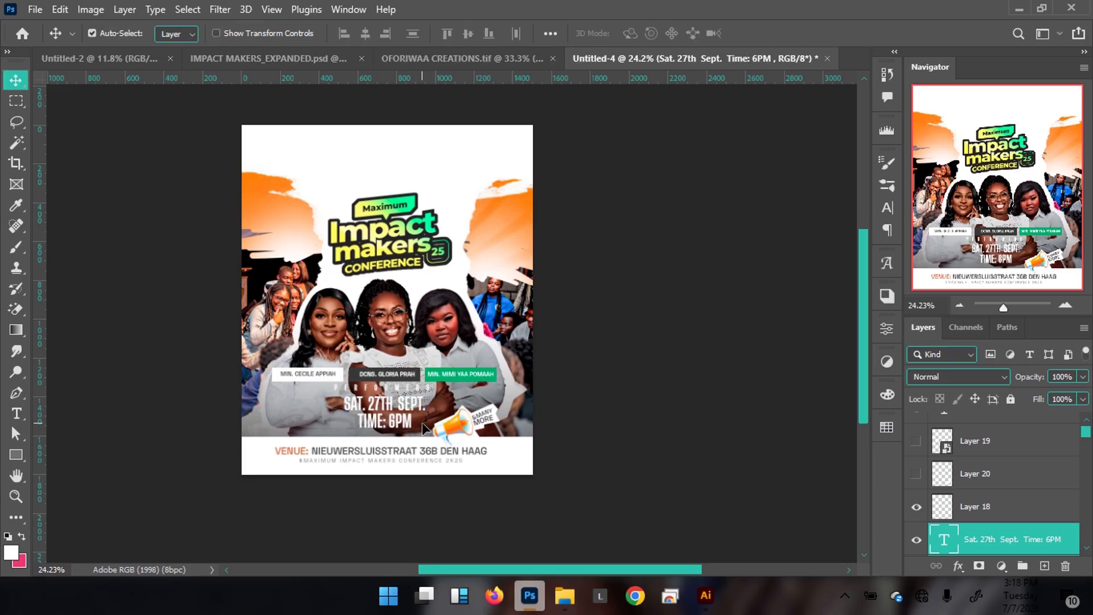
# Step: Nudge the PERFORMERS line and the date text together slightly down and to the right, and deselect them
pyautogui.keyDown('shift'); pyautogui.click(417, 392); pyautogui.keyUp('shift')
pyautogui.hotkey('shift', 'Down')
pyautogui.hotkey('shift', 'Right')
pyautogui.hotkey('shift', 'Right')
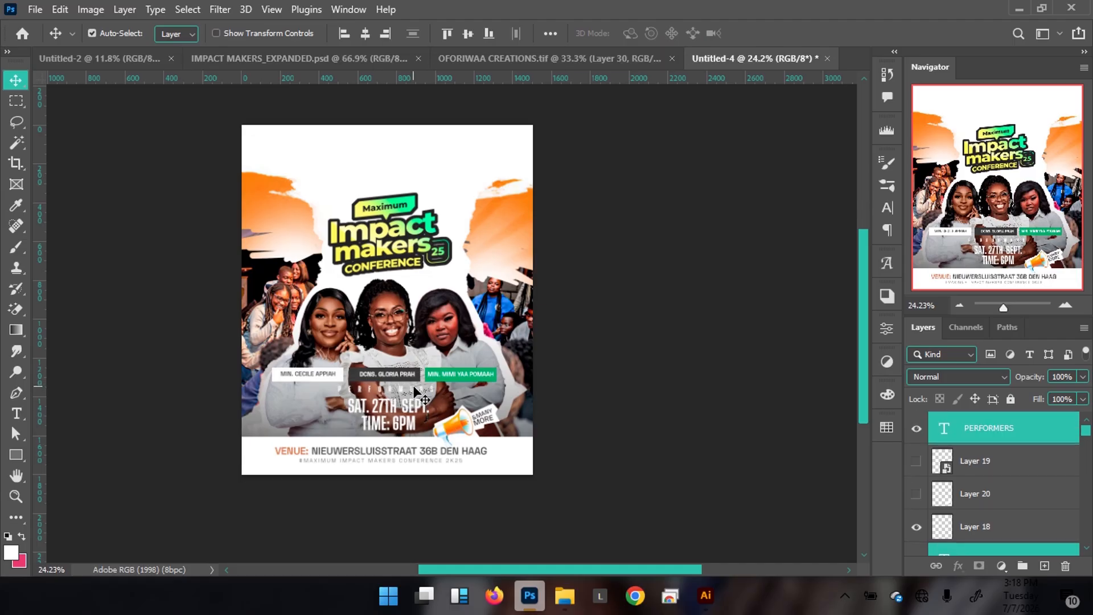
pyautogui.click(674, 383)
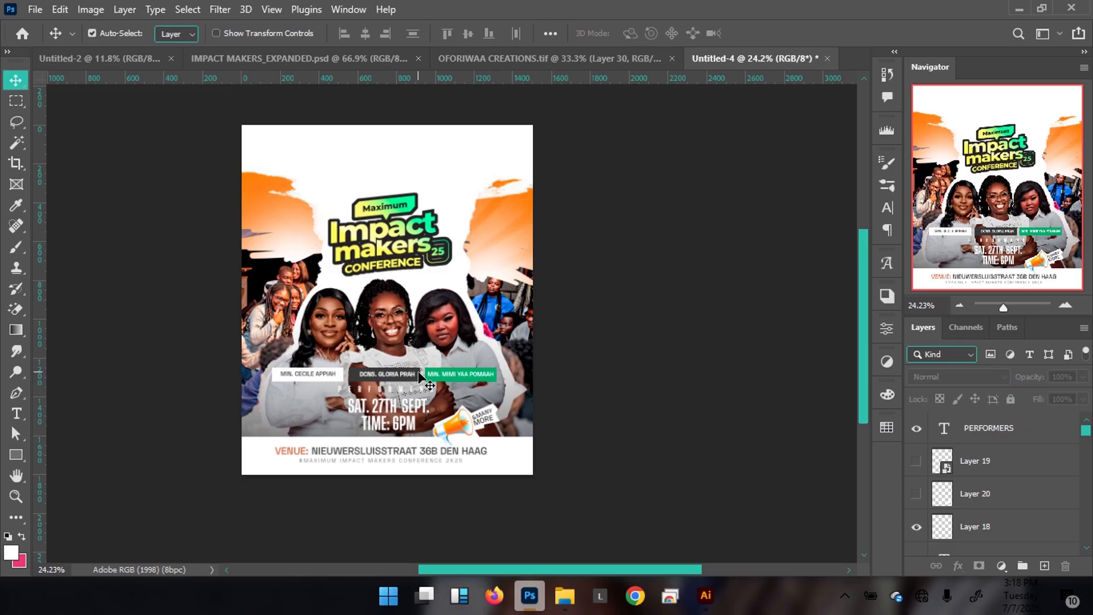
# Step: Add a blank layer above PERFORMERS and check the full poster in IMPACT MAKERS_EXPANDED.psd before returning to Untitled-4
pyautogui.click(388, 392)
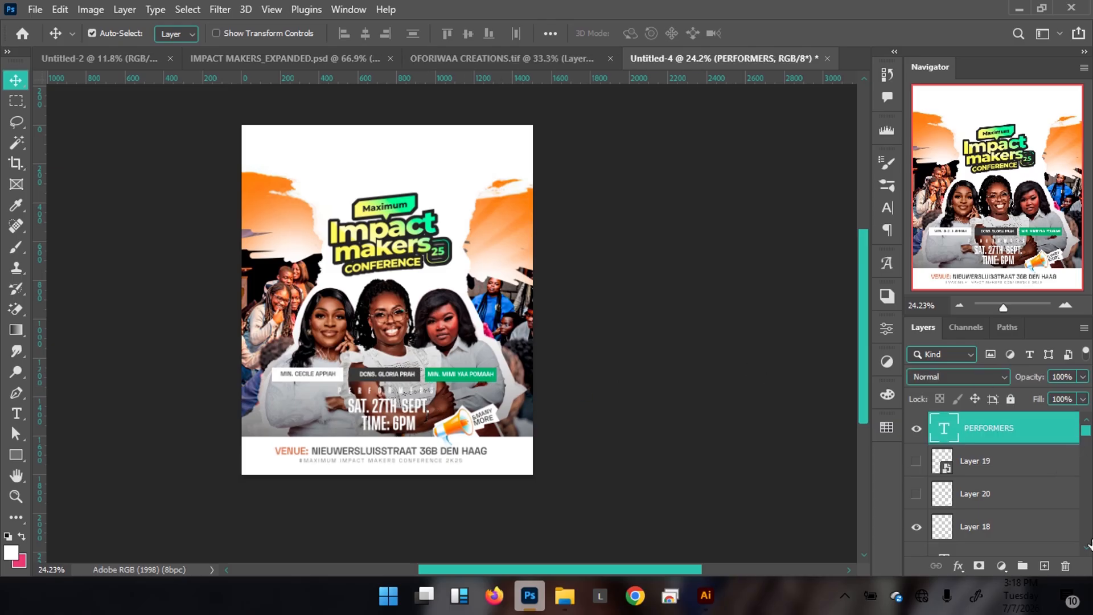
pyautogui.click(1044, 565)
pyautogui.click(224, 59)
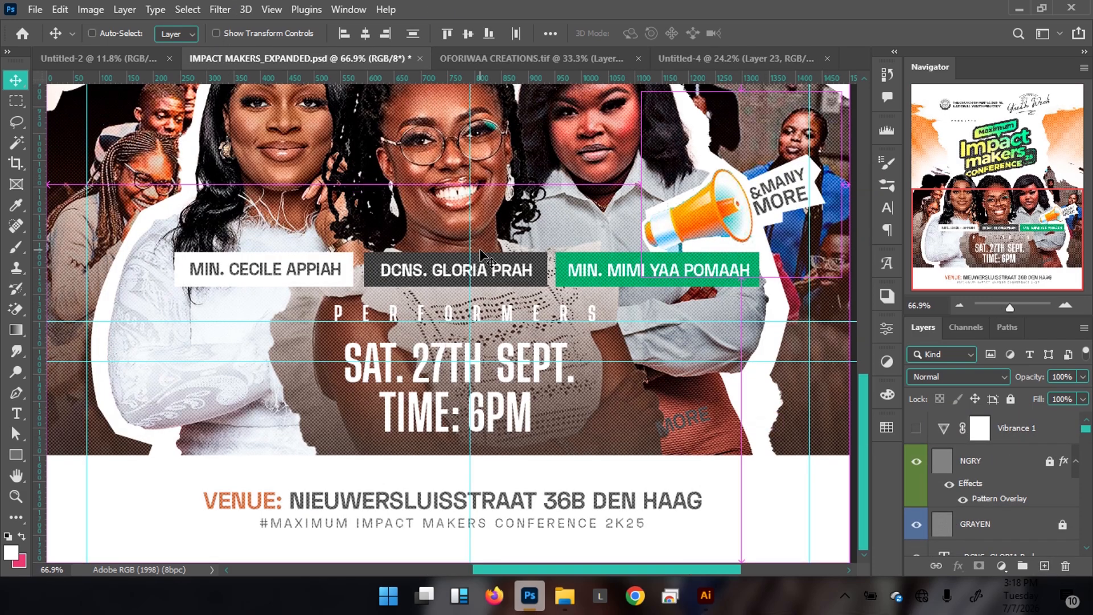
pyautogui.hotkey('ctrl', '0')
pyautogui.click(753, 54)
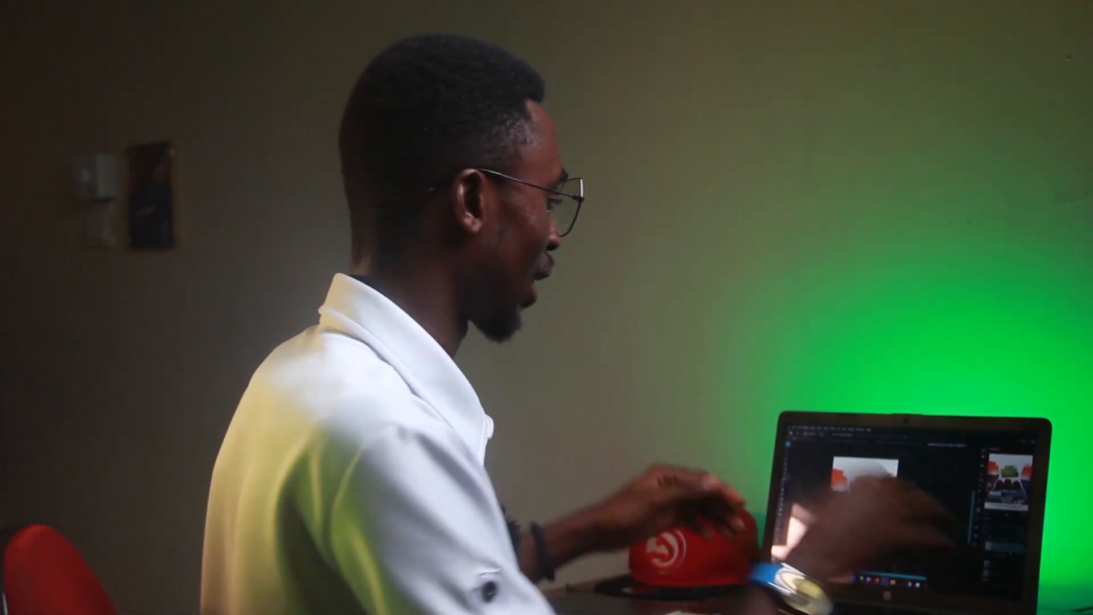
# Step: Create a new layer named GRAYEN with Violet color label, Overlay mode and the 50% gray neutral fill
pyautogui.hotkey('ctrl', 'shift', 'n')
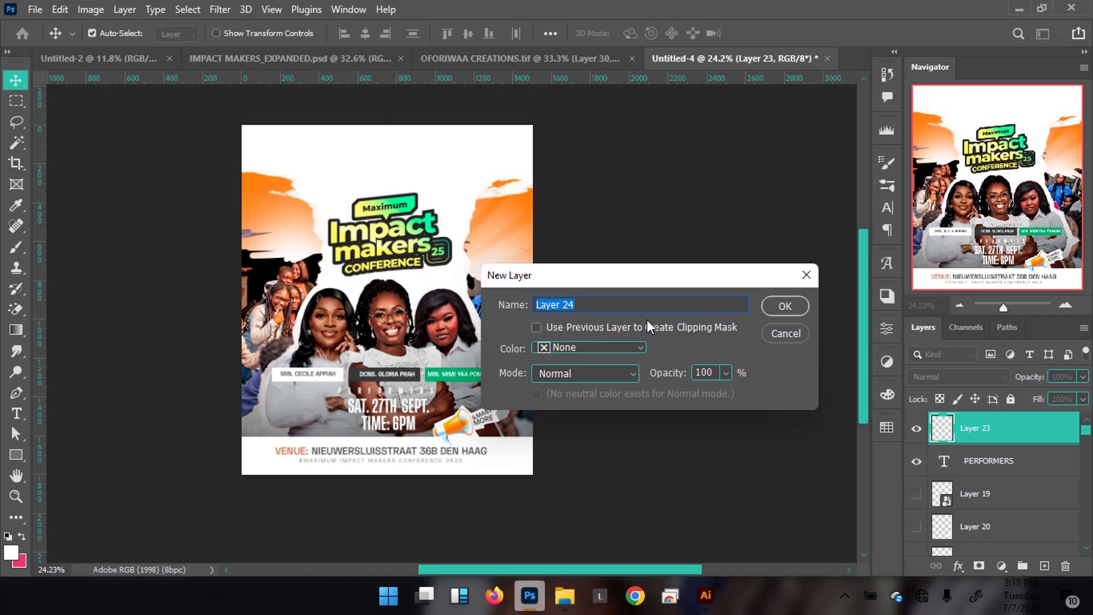
pyautogui.write('GRAYEN')
pyautogui.click(609, 347)
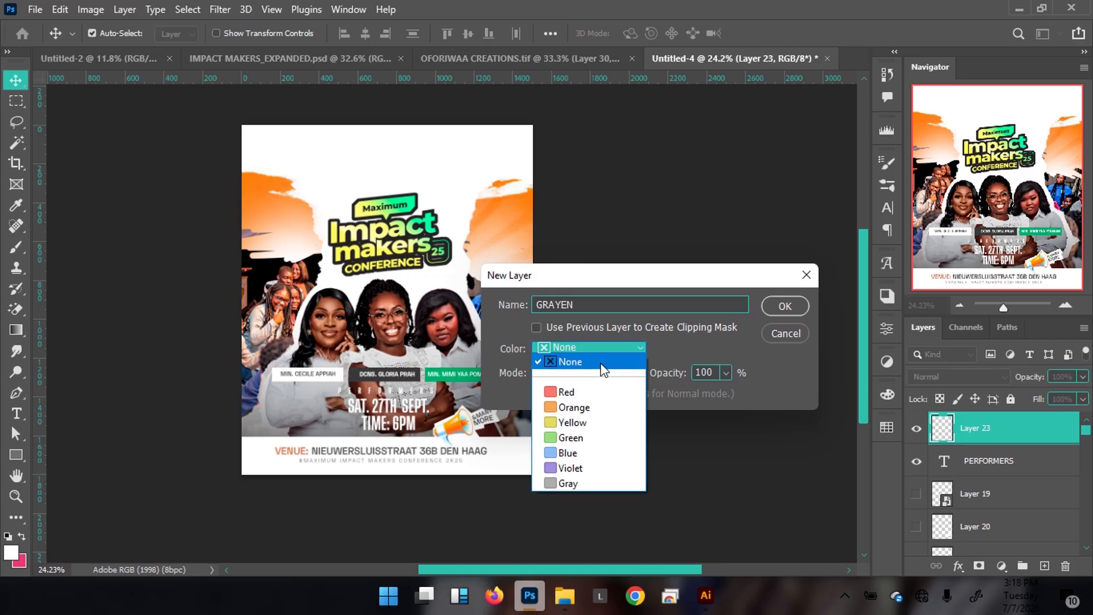
pyautogui.click(569, 468)
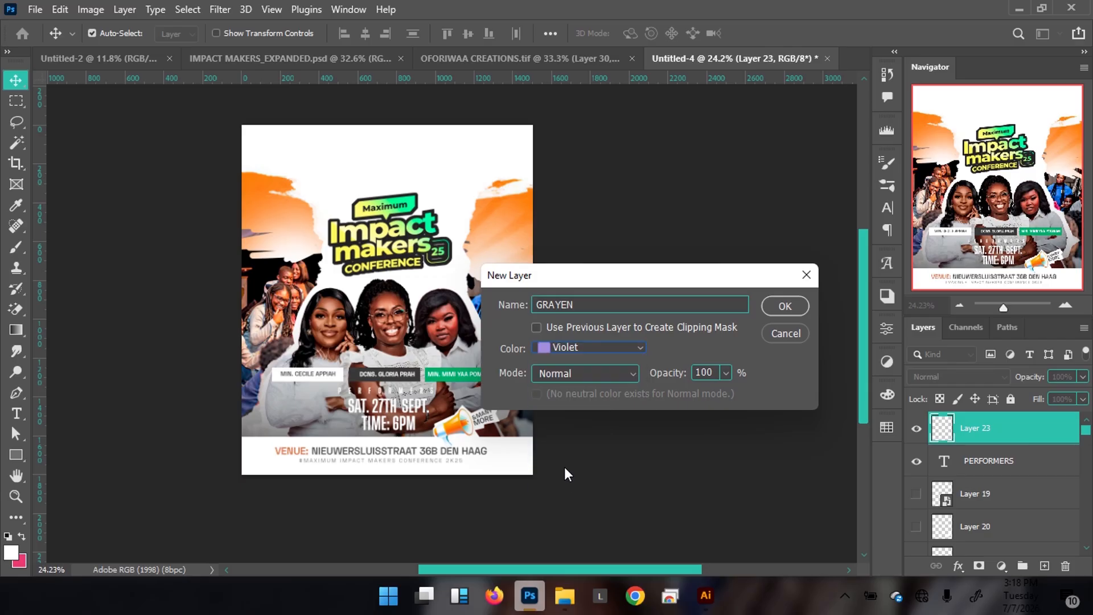
pyautogui.click(578, 376)
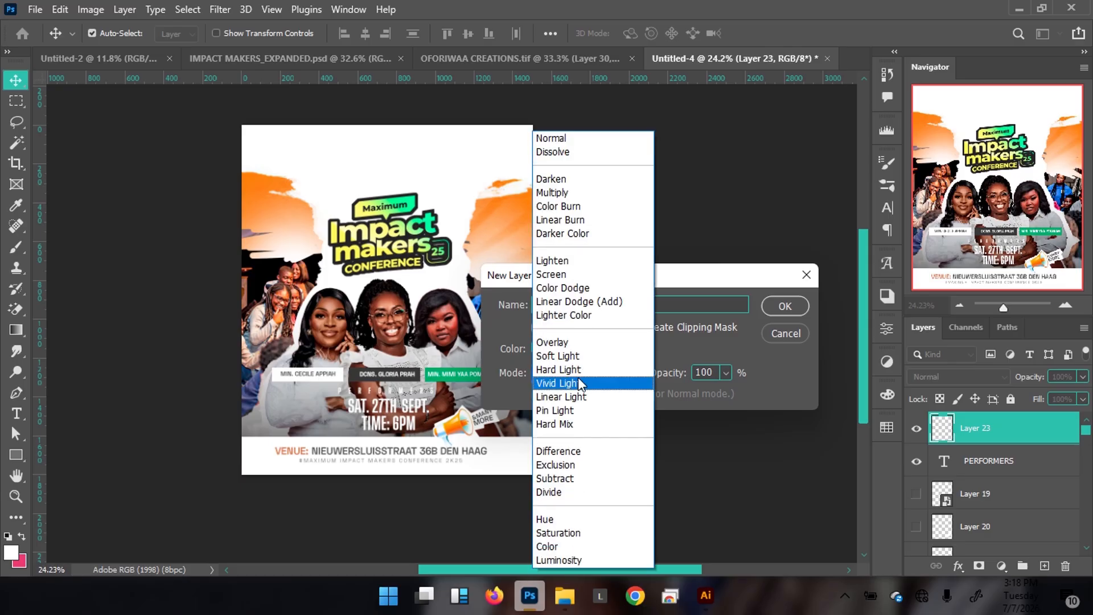
pyautogui.click(564, 344)
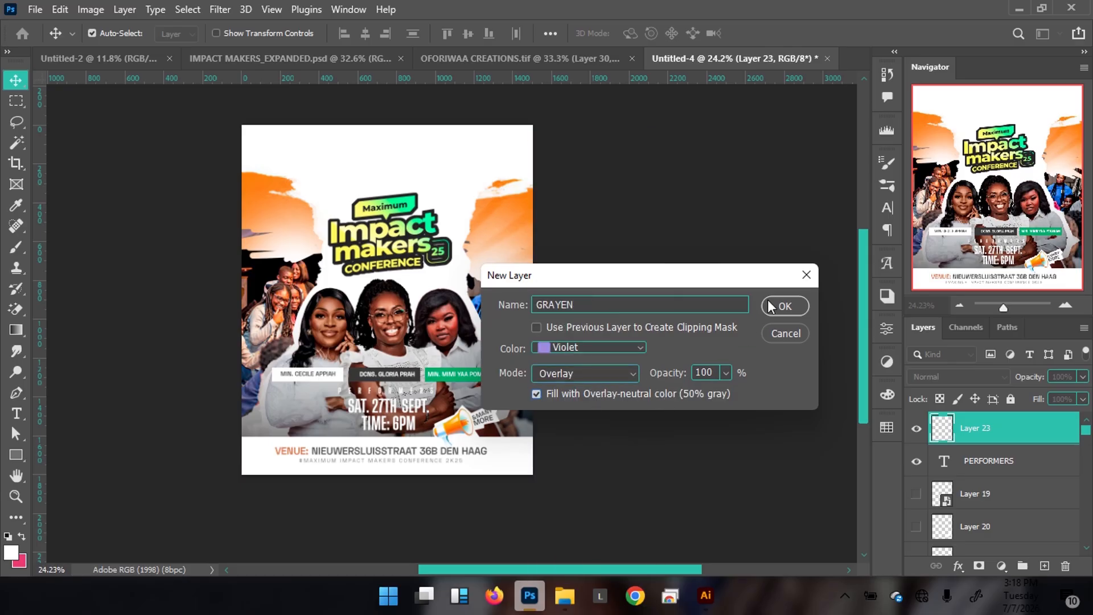
pyautogui.click(769, 306)
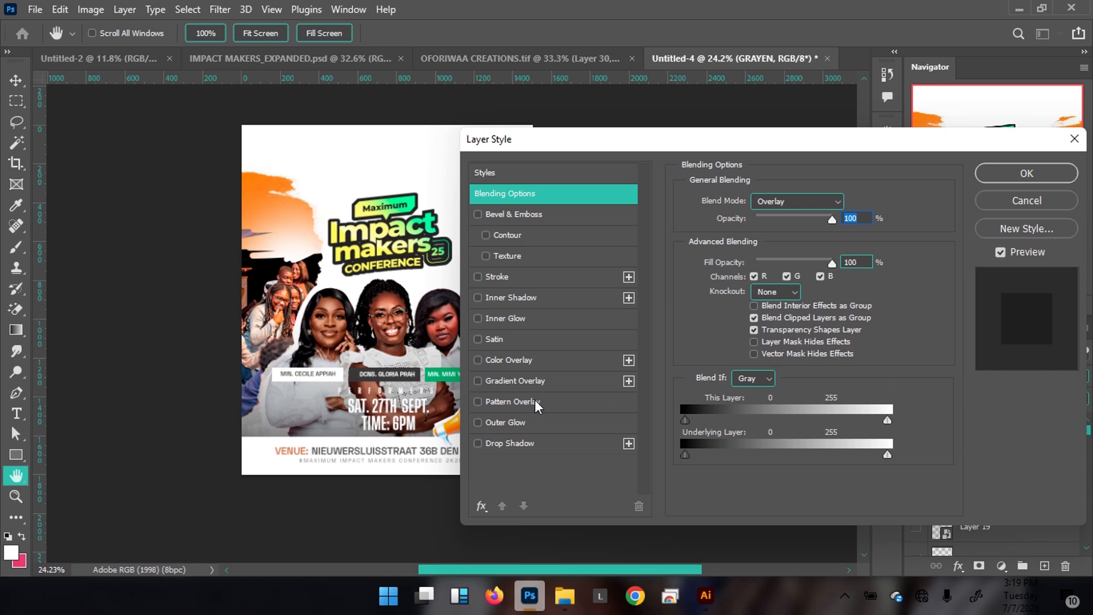
# Step: Add a Pattern Overlay to the GRAYEN layer using the black-and-white radial dot pattern at 33% scale
pyautogui.click(556, 401)
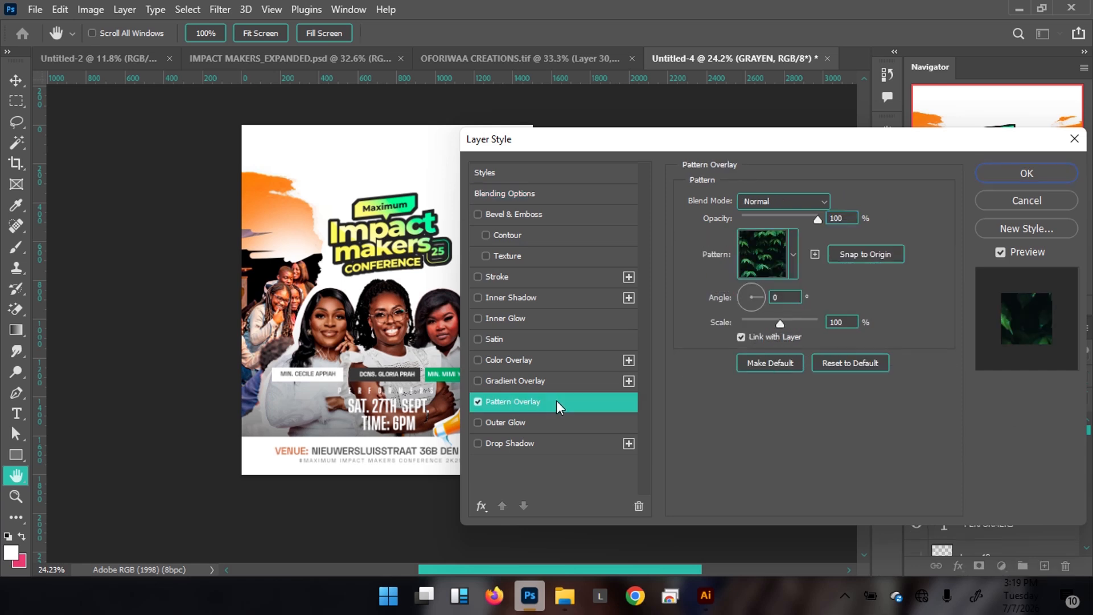
pyautogui.click(792, 256)
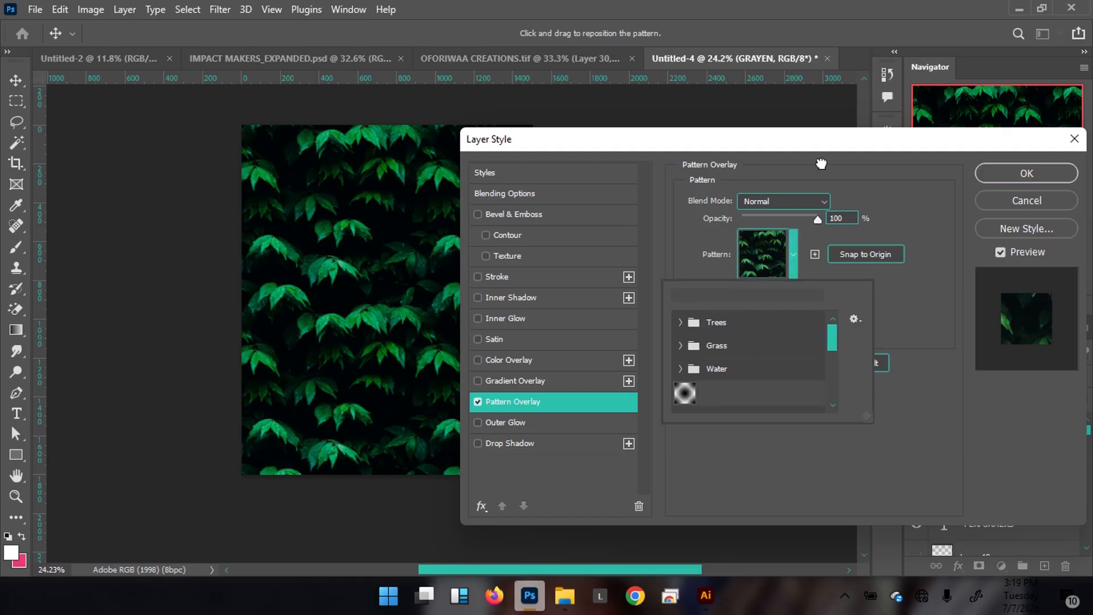
pyautogui.click(773, 143)
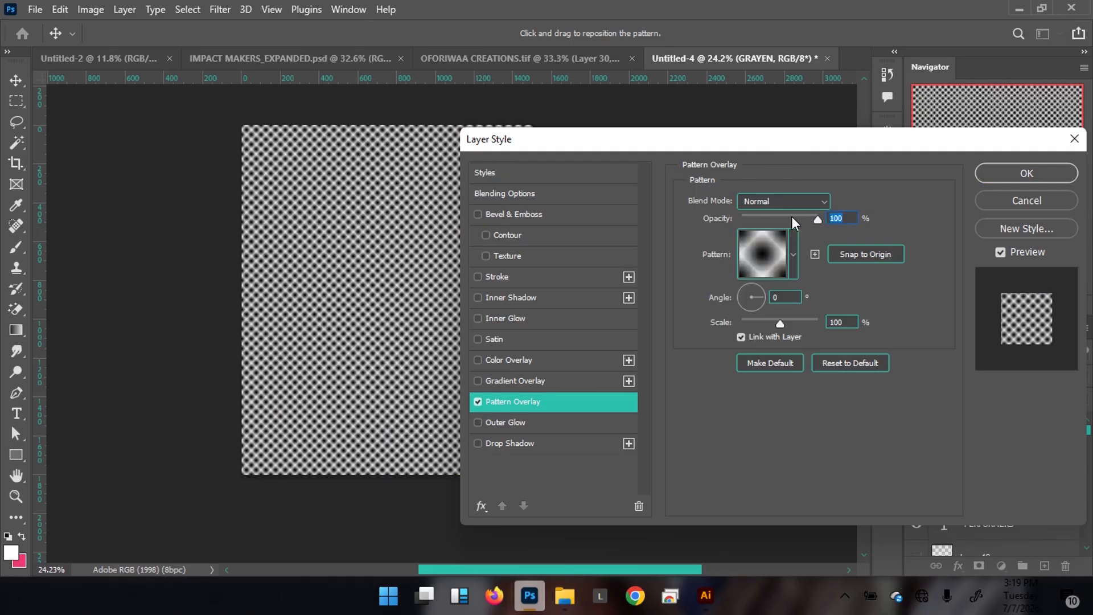
pyautogui.moveTo(767, 319); pyautogui.dragTo(755, 323)
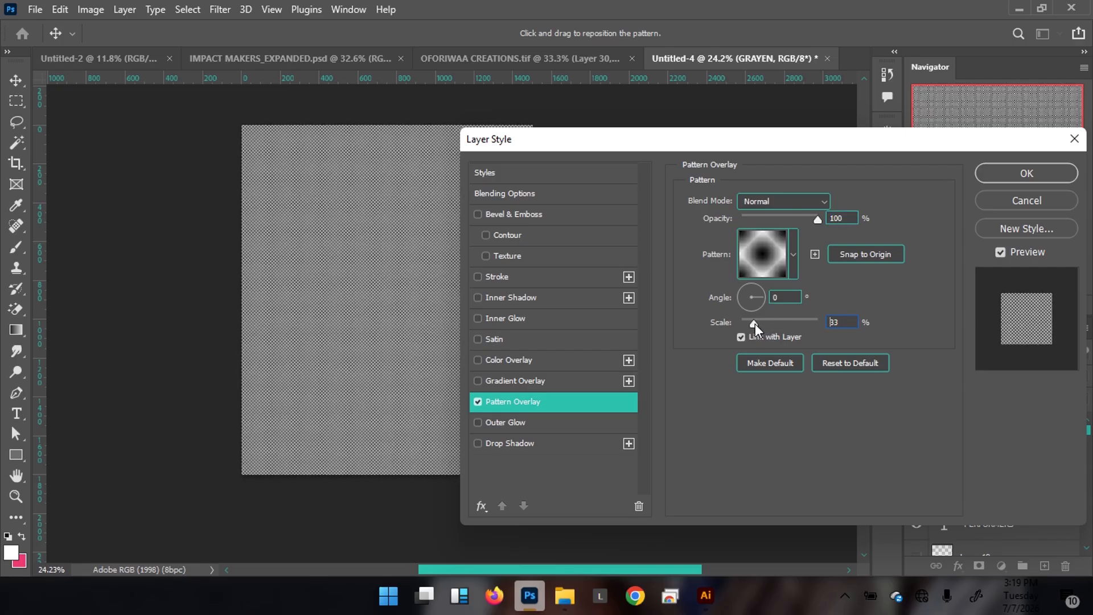
# Step: Set the pattern overlay's blend mode to Soft Light and its scale to 21%, and apply the layer style
pyautogui.click(787, 202)
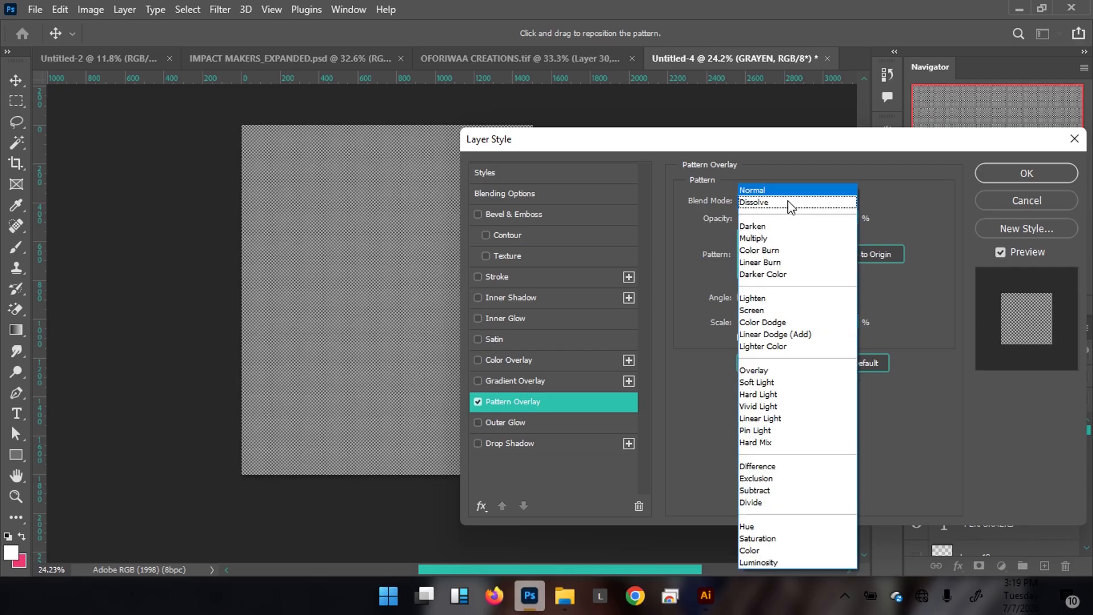
pyautogui.click(759, 383)
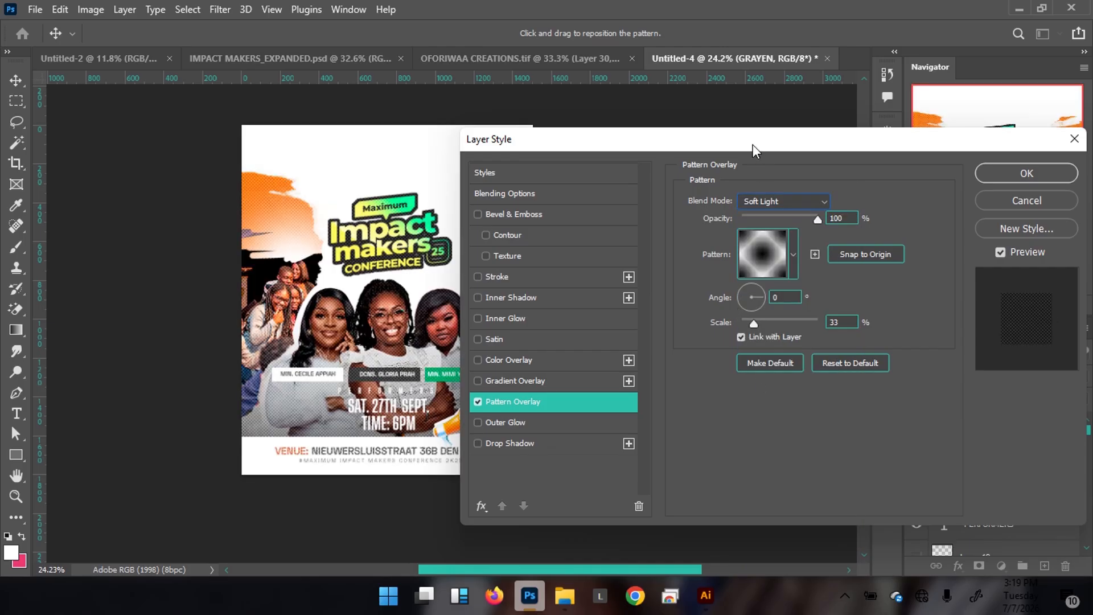
pyautogui.moveTo(752, 144); pyautogui.dragTo(819, 148)
pyautogui.moveTo(816, 327); pyautogui.dragTo(815, 326)
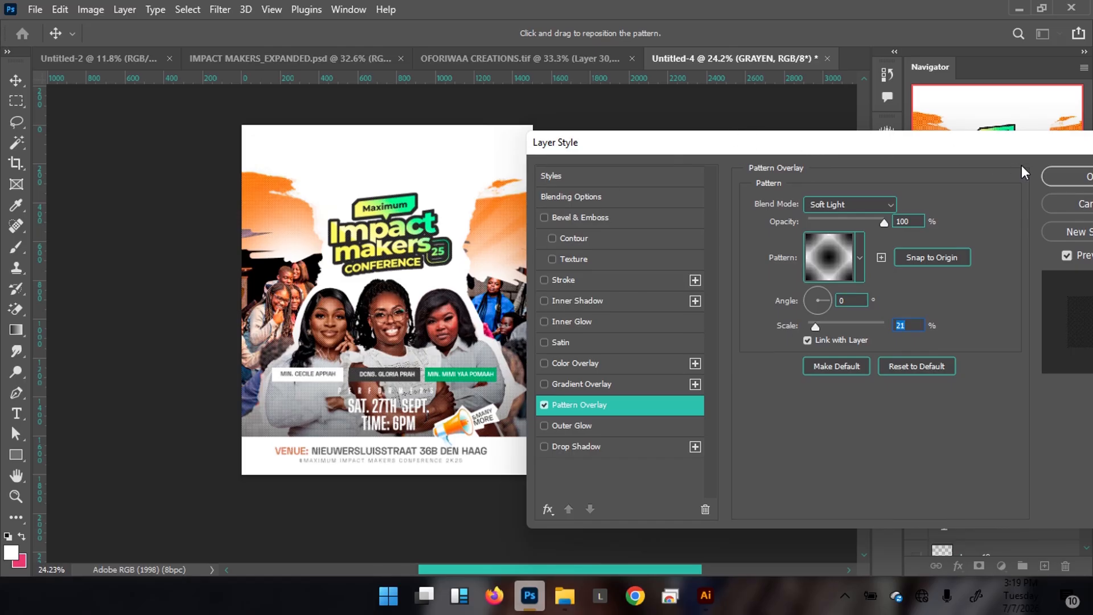
pyautogui.click(1063, 177)
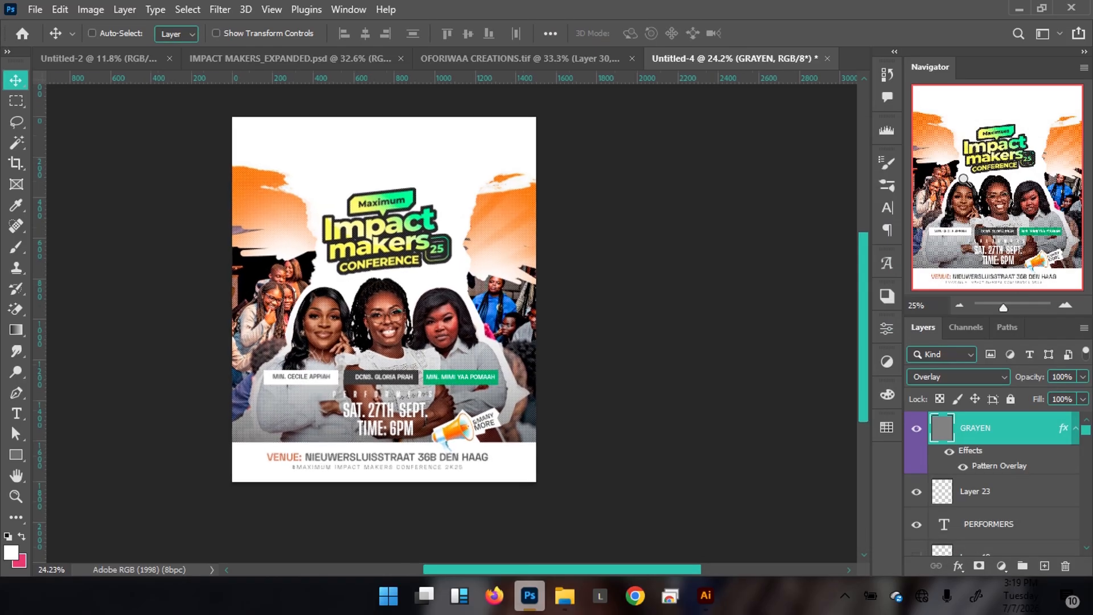
# Step: Reduce the GRAYEN layer's pattern overlay scale to 17% and apply the layer style
pyautogui.hotkey('ctrl', '+')
pyautogui.hotkey('ctrl', '+')
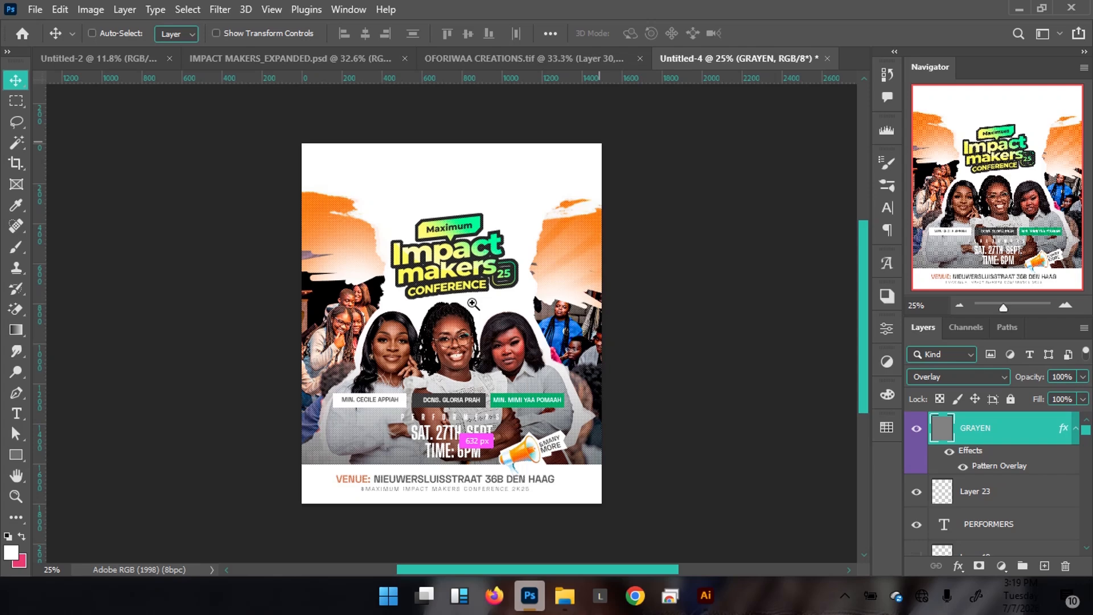
pyautogui.moveTo(417, 334); pyautogui.dragTo(512, 301)
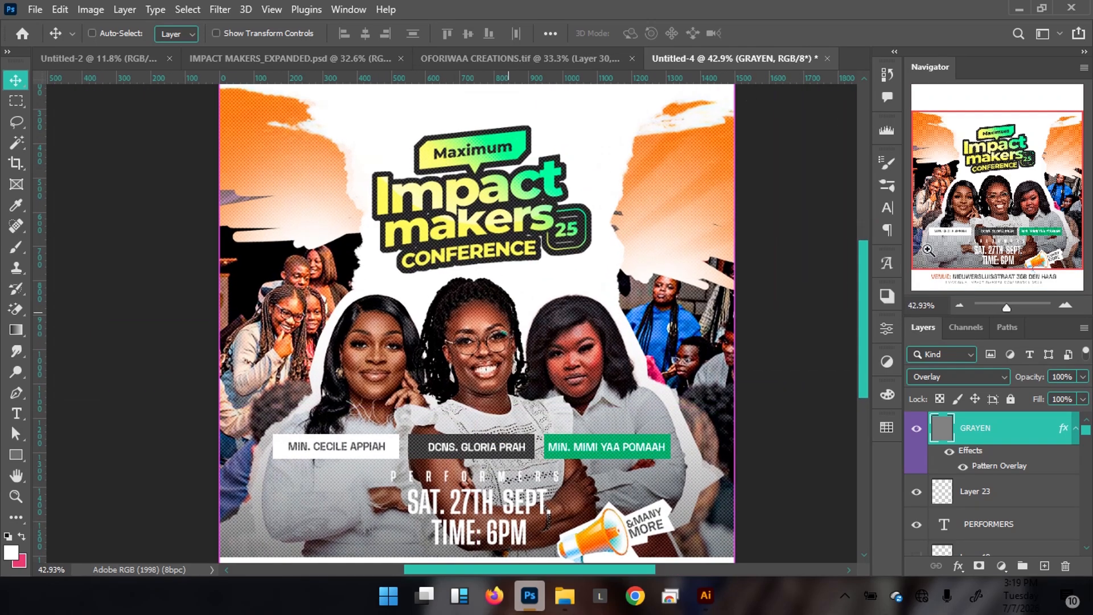
pyautogui.hotkey('ctrl', ';')
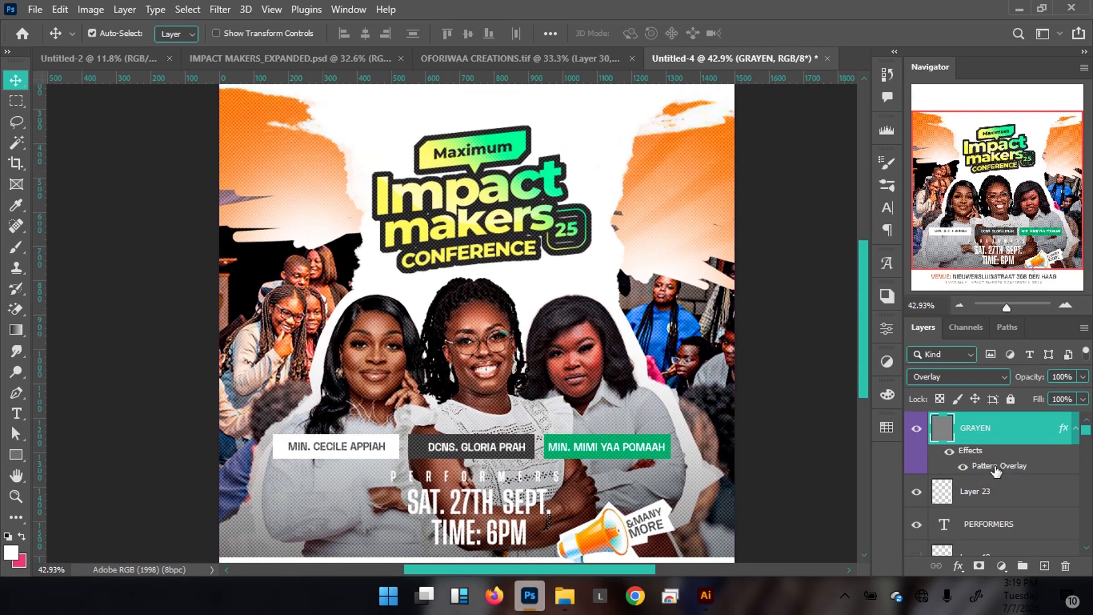
pyautogui.doubleClick(943, 419)
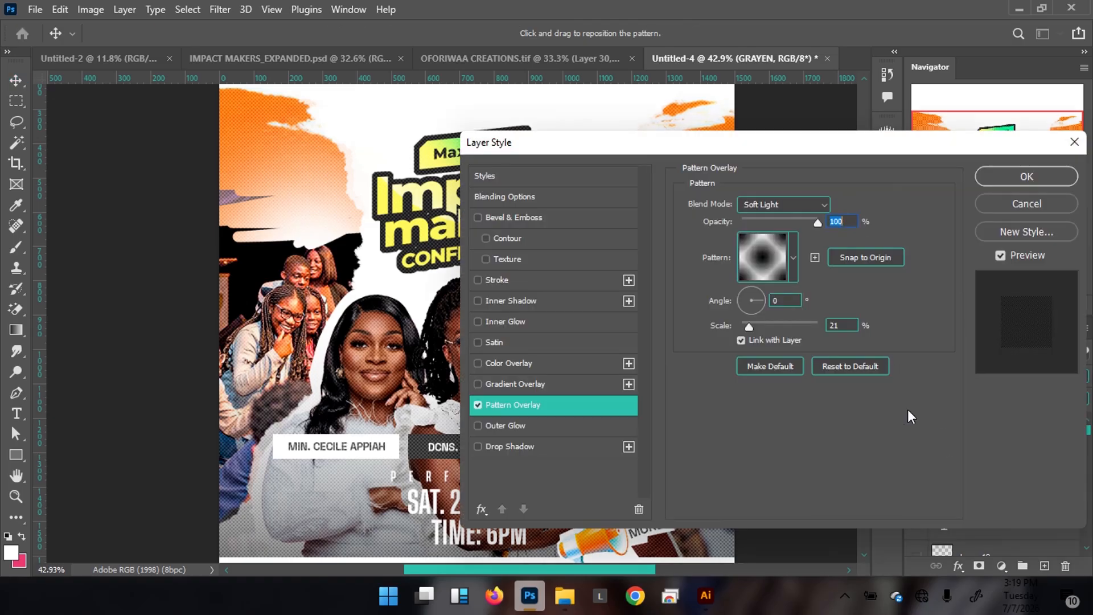
pyautogui.moveTo(748, 326); pyautogui.dragTo(746, 329)
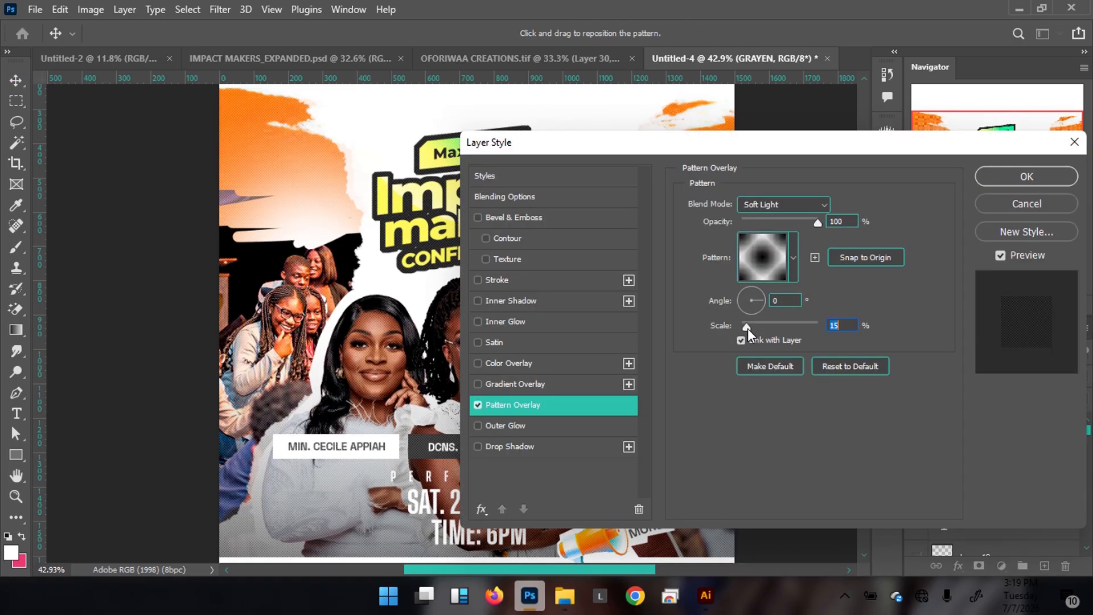
pyautogui.moveTo(746, 327); pyautogui.dragTo(748, 326)
pyautogui.click(1012, 177)
# Step: Change the GRAYEN pattern overlay's blend mode to Overlay and apply the layer style
pyautogui.hotkey('ctrl', '0')
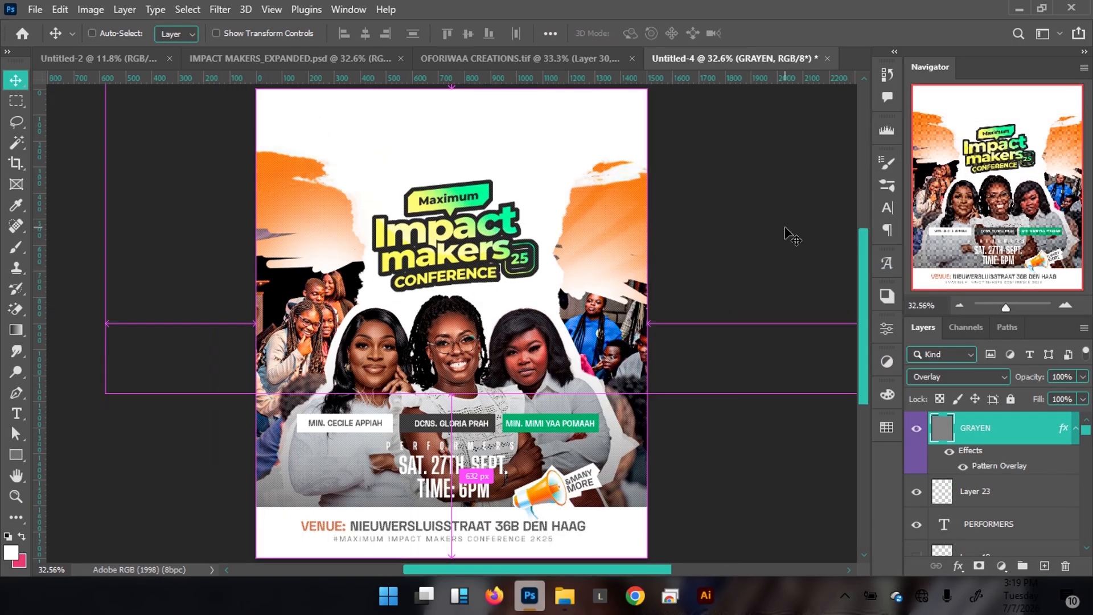
pyautogui.hotkey('ctrl', '-')
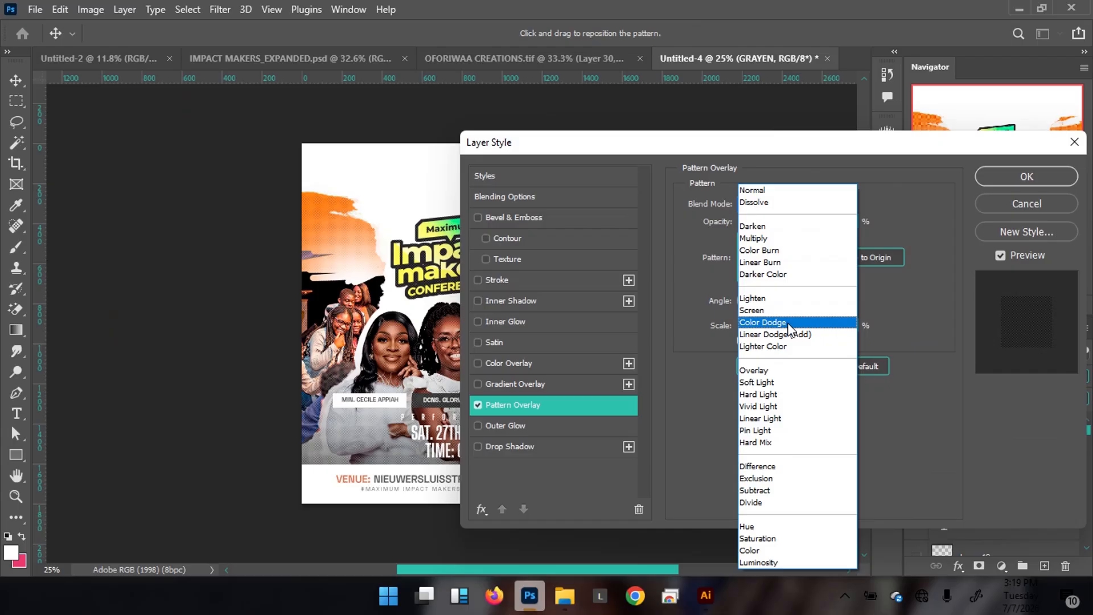
pyautogui.click(758, 370)
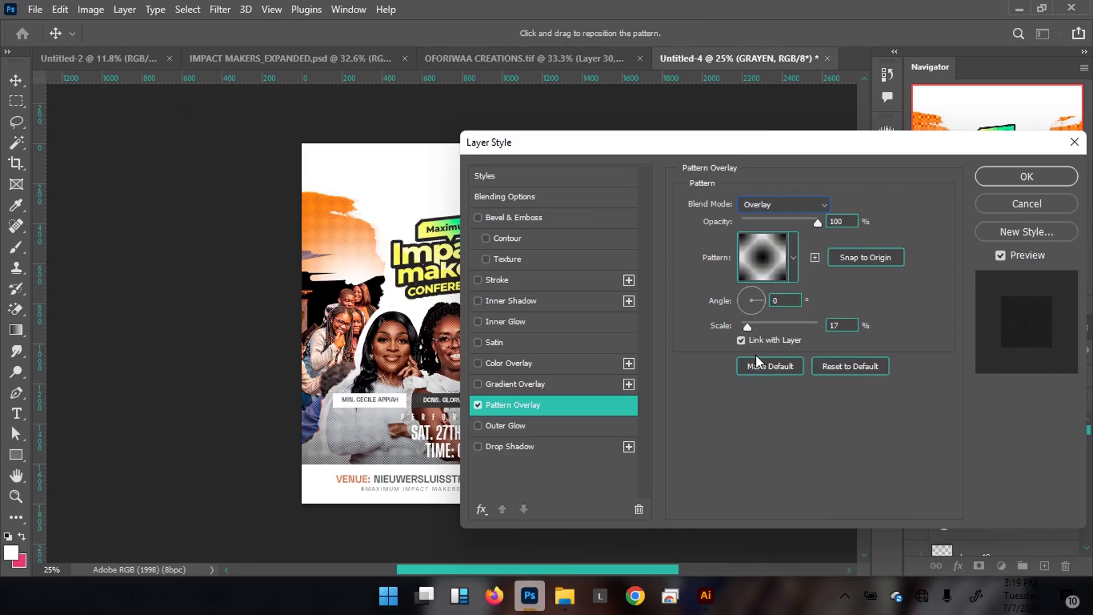
pyautogui.moveTo(633, 137); pyautogui.dragTo(743, 151)
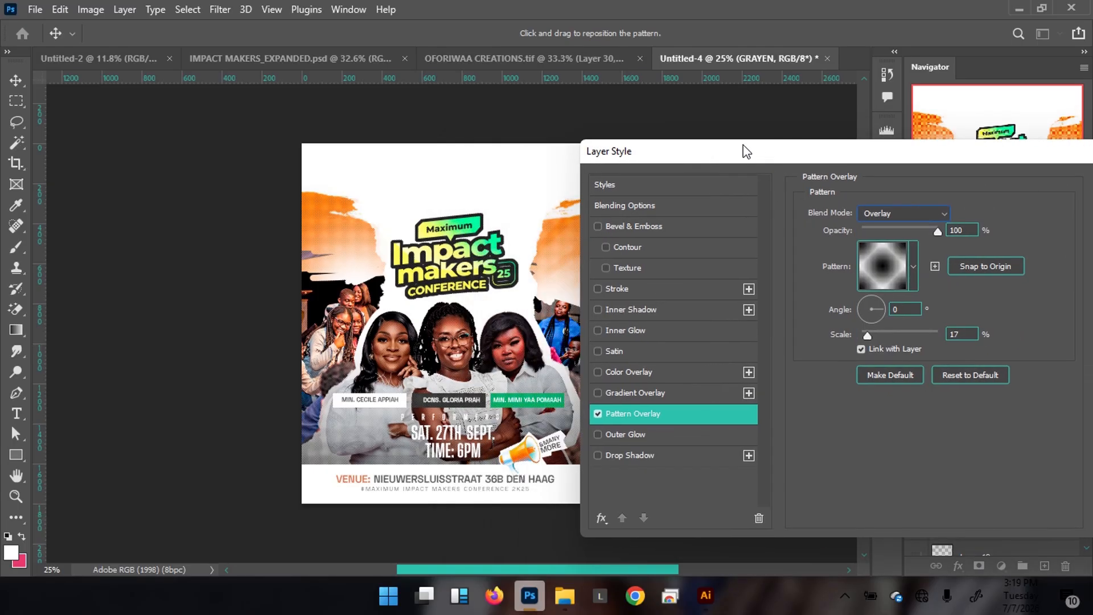
pyautogui.press('Return')
pyautogui.hotkey('ctrl', '0')
pyautogui.hotkey('ctrl', '-')
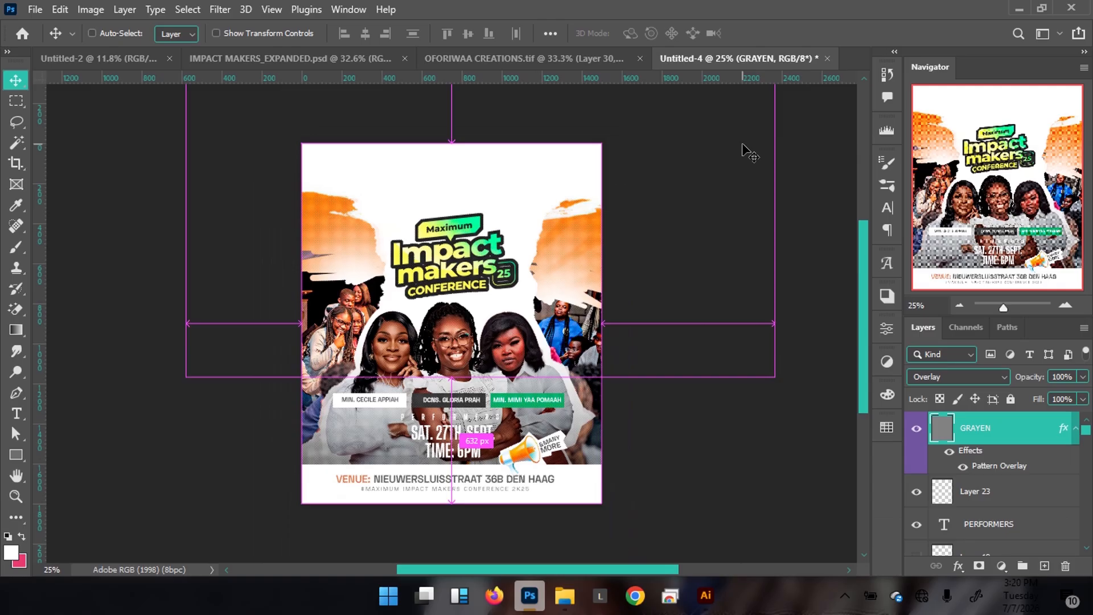
# Step: Lock the GRAYEN layer completely, inspect the halftone up close, and add a blank layer above it
pyautogui.click(1011, 398)
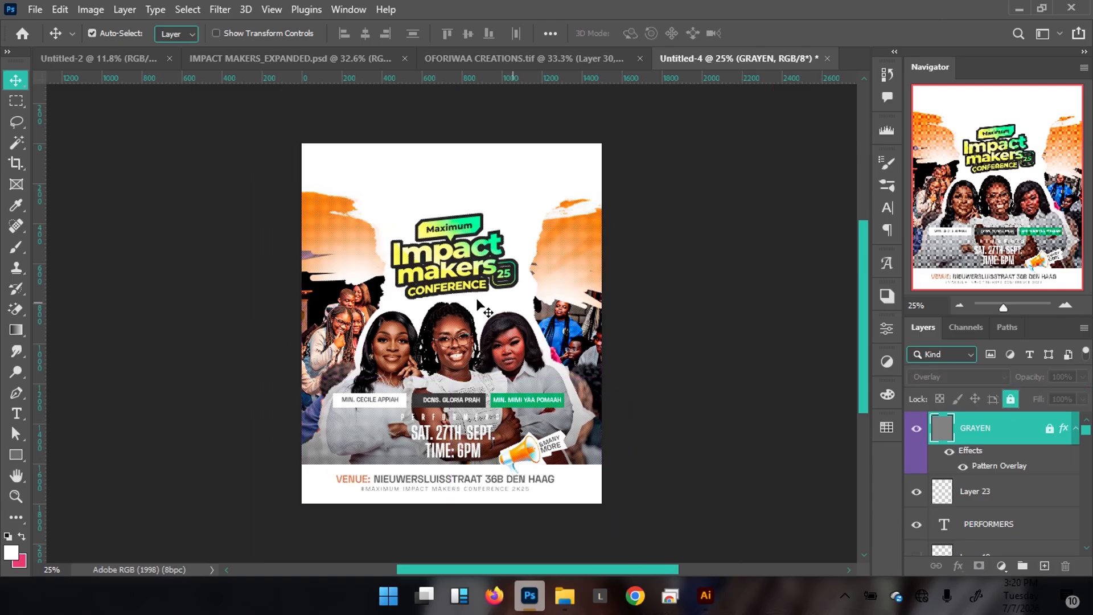
pyautogui.hotkey('ctrl', '+')
pyautogui.hotkey('ctrl', '+')
pyautogui.hotkey('ctrl', '+')
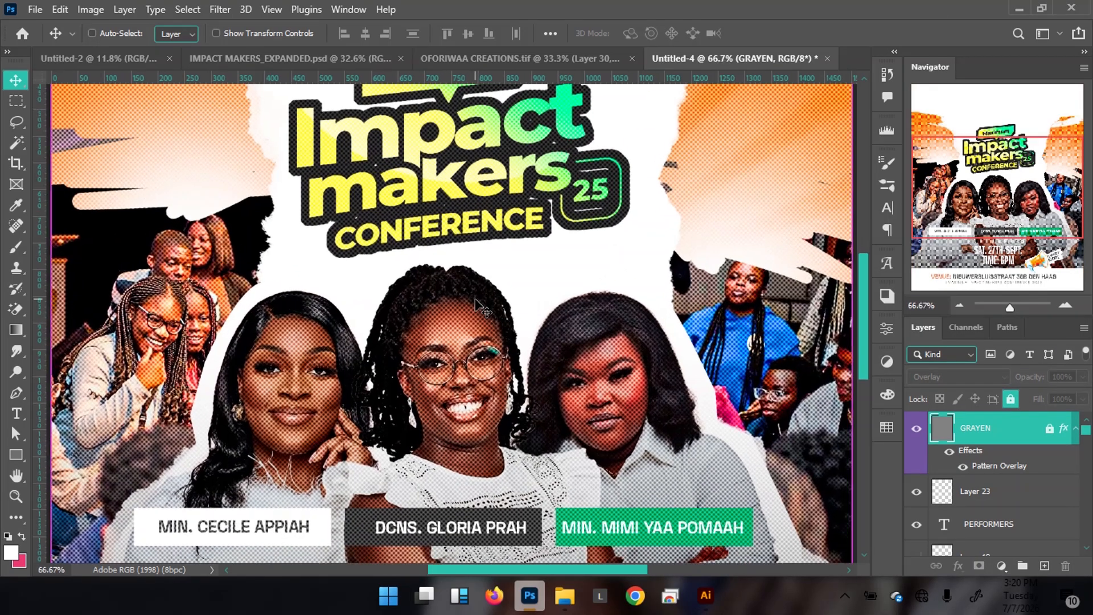
pyautogui.hotkey('ctrl', '0')
pyautogui.hotkey('ctrl', '-')
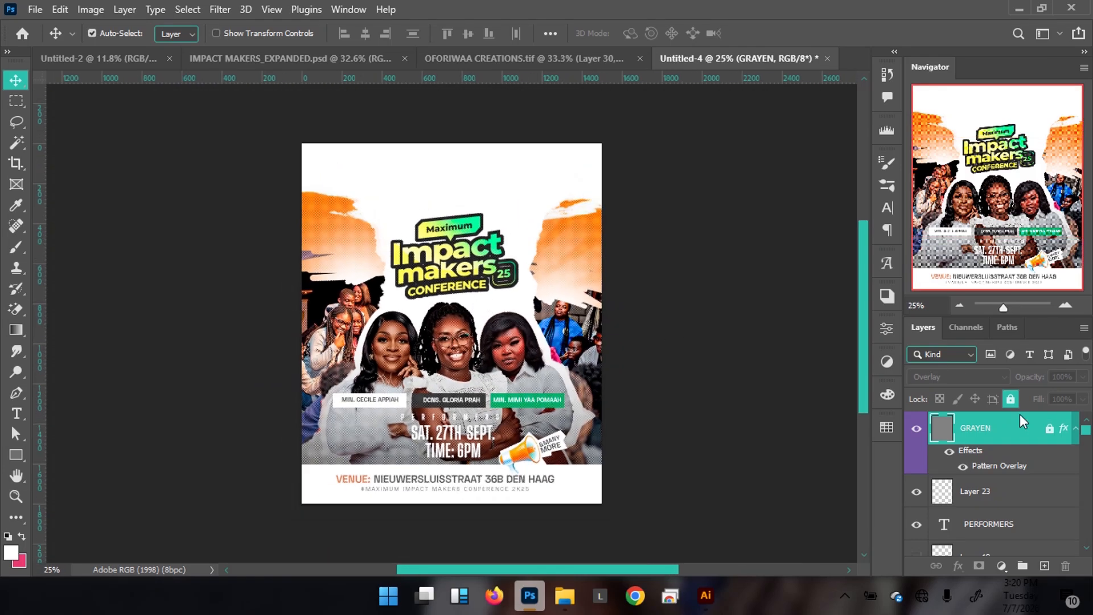
pyautogui.click(1045, 567)
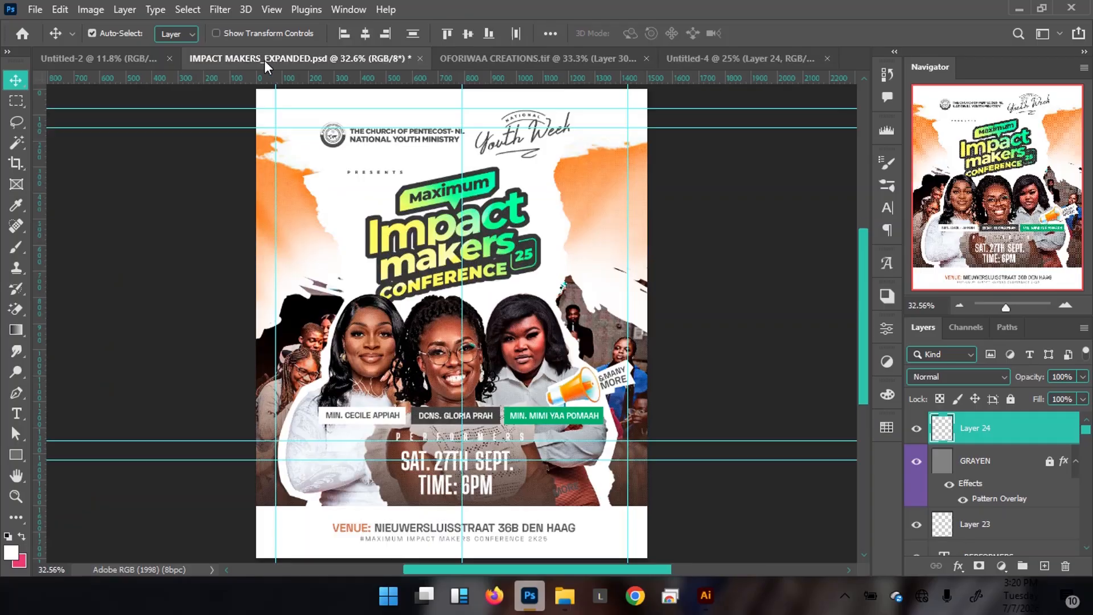
# Step: Copy the CHURCH group with its logo, text and PRESENTS line, plus the NGRY layer, from IMPACT MAKERS_EXPANDED.psd into Untitled-4
pyautogui.rightClick(426, 142)
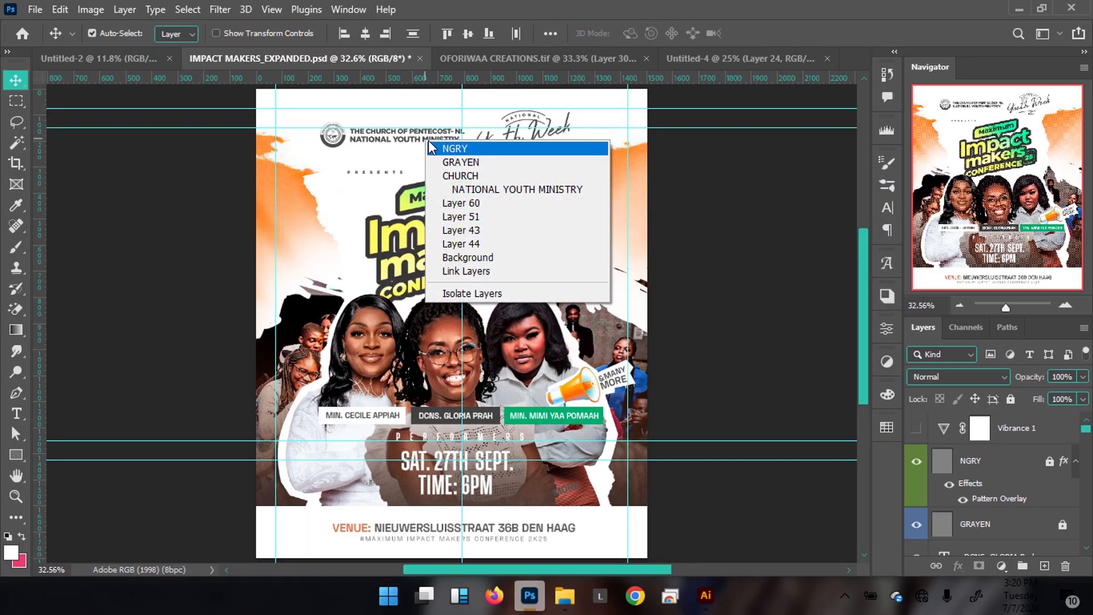
pyautogui.click(444, 168)
pyautogui.rightClick(542, 138)
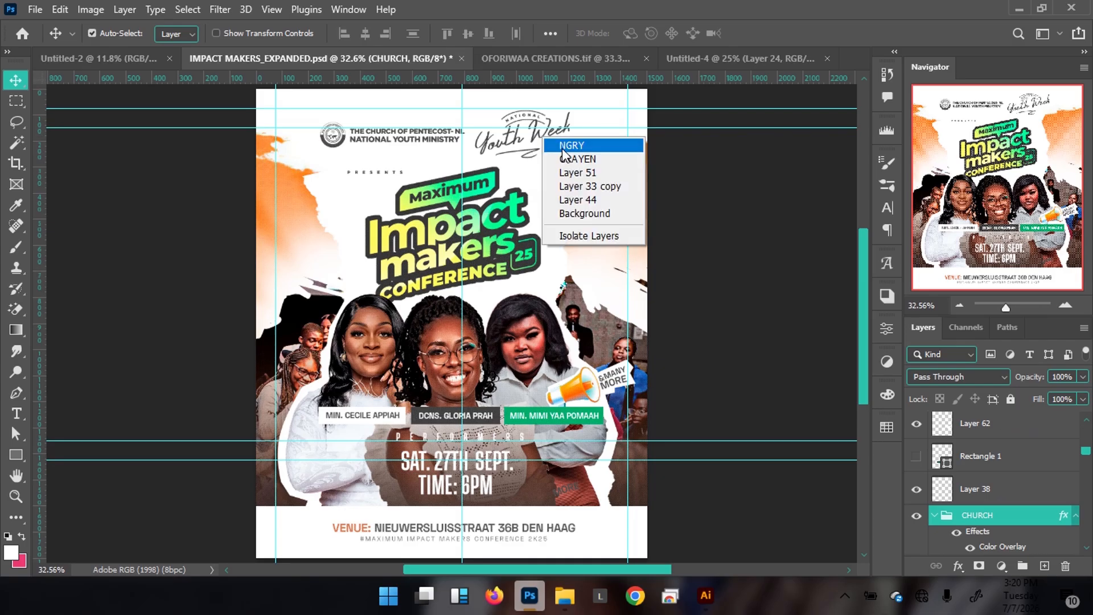
pyautogui.click(562, 147)
pyautogui.moveTo(562, 147); pyautogui.dragTo(553, 200)
pyautogui.moveTo(478, 193); pyautogui.dragTo(480, 188)
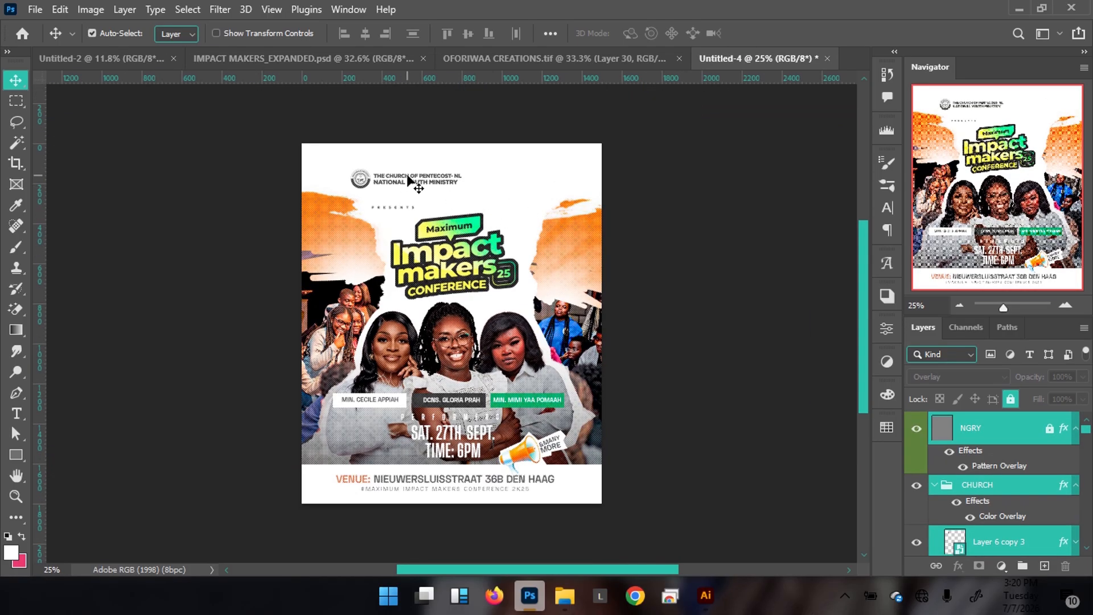
# Step: Select the CHURCH group without the locked NGRY layer and shift the church header and PRESENTS line right and slightly up
pyautogui.press('Up')
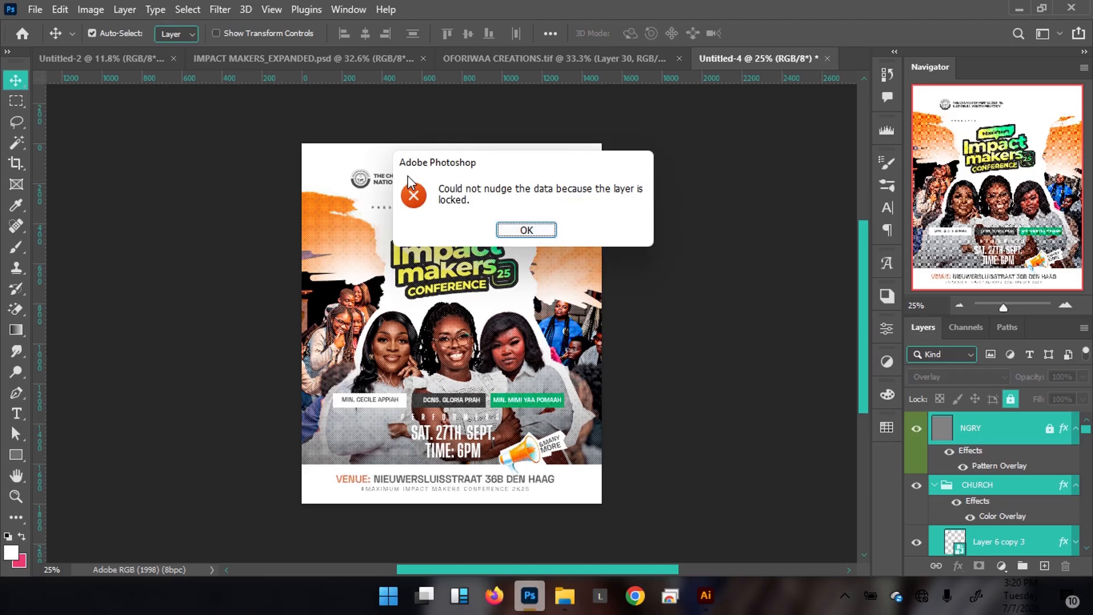
pyautogui.press('Return')
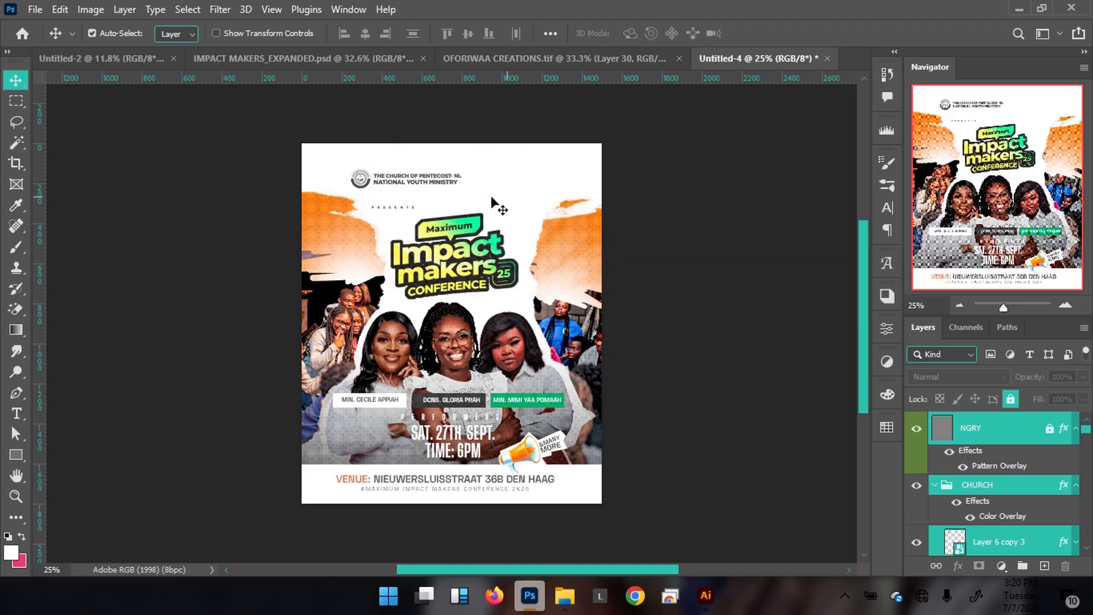
pyautogui.click(637, 192)
pyautogui.rightClick(424, 185)
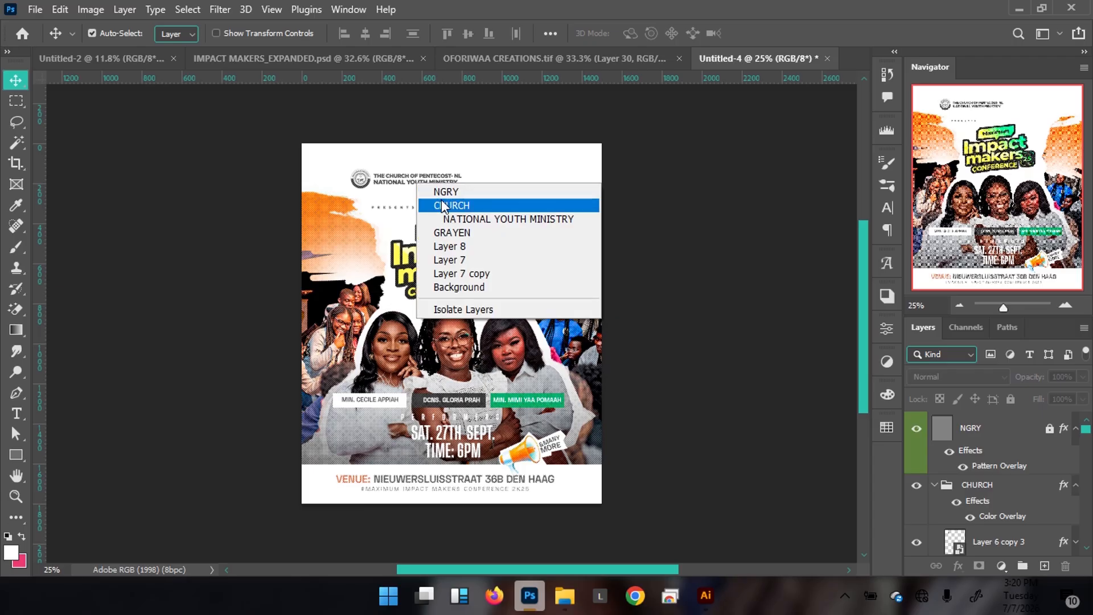
pyautogui.click(439, 206)
pyautogui.moveTo(400, 181); pyautogui.dragTo(420, 201)
pyautogui.keyDown('ctrl'); pyautogui.click(623, 262); pyautogui.keyUp('ctrl')
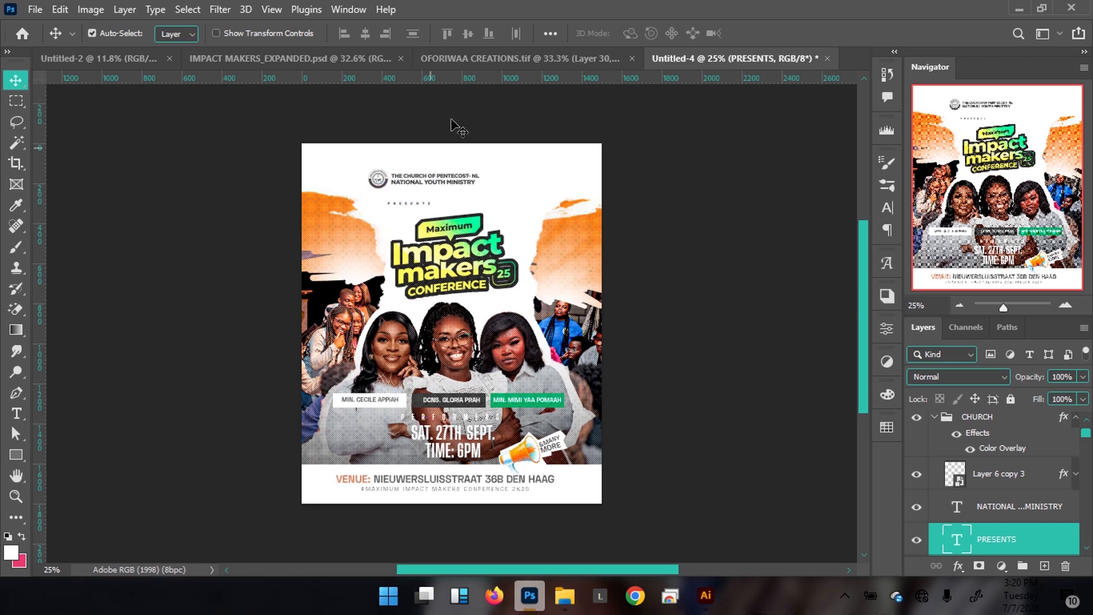
# Step: Copy the National Youth Week lettering, Group 4, from IMPACT MAKERS_EXPANDED.psd into Untitled-4, placing it right of the church header
pyautogui.click(212, 53)
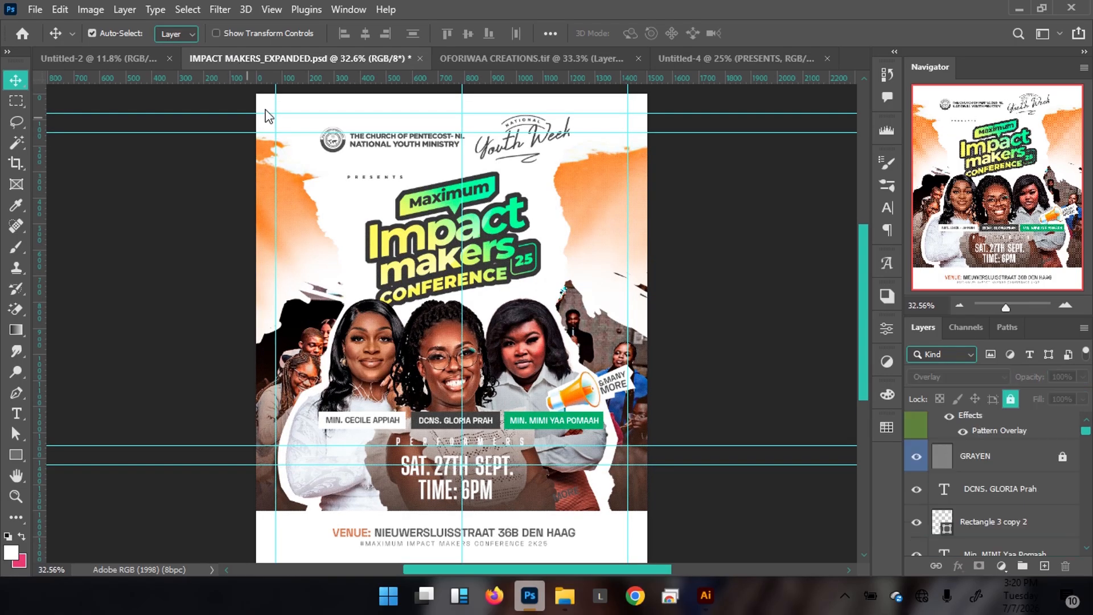
pyautogui.click(504, 146)
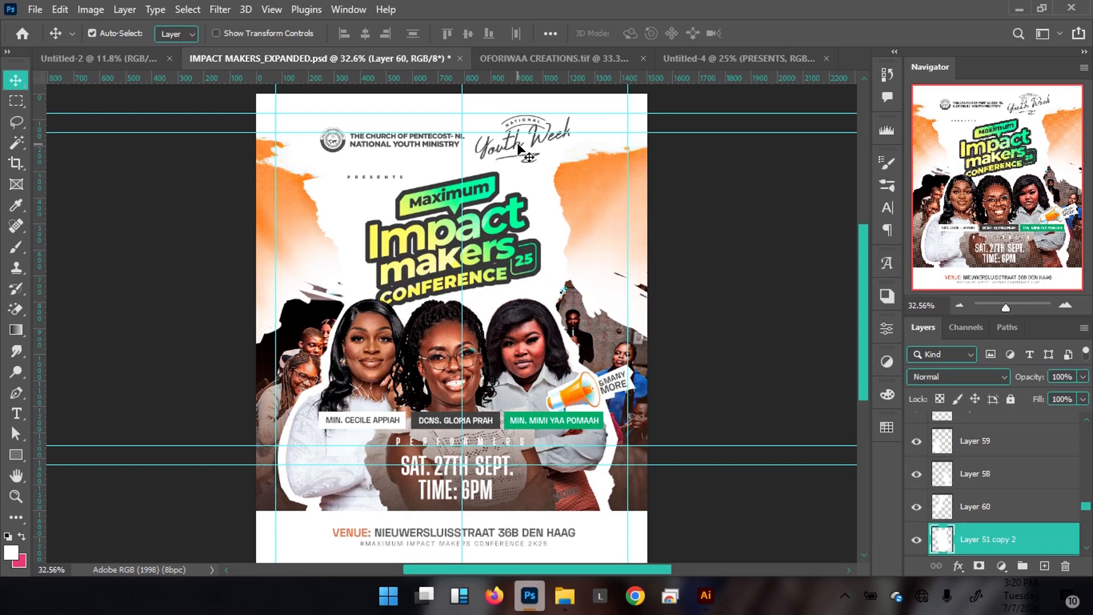
pyautogui.click(519, 138)
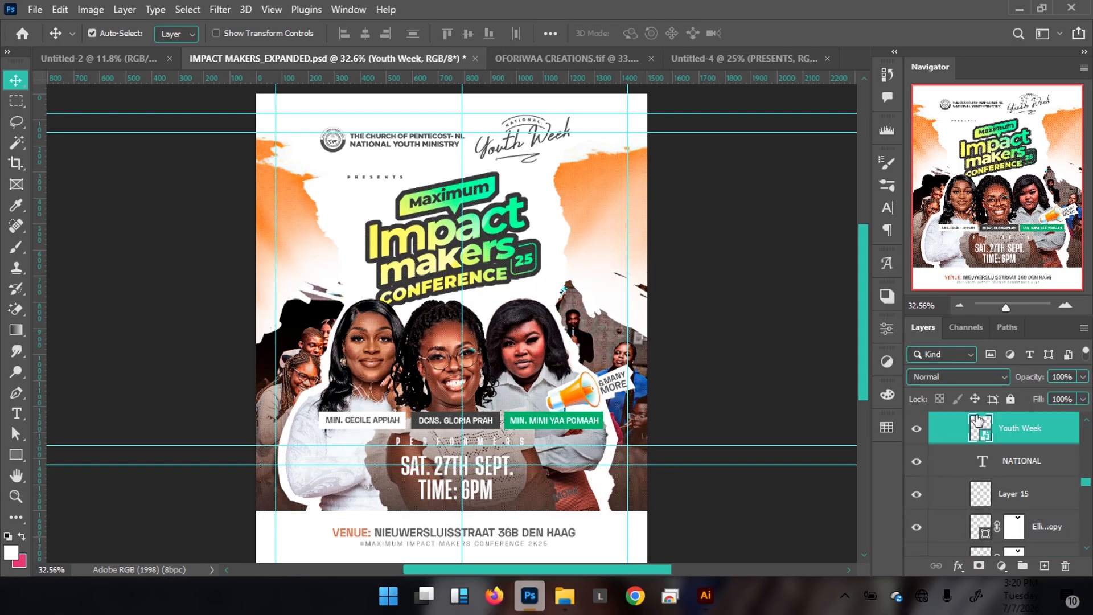
pyautogui.scroll(1, 979, 444)
pyautogui.click(948, 419)
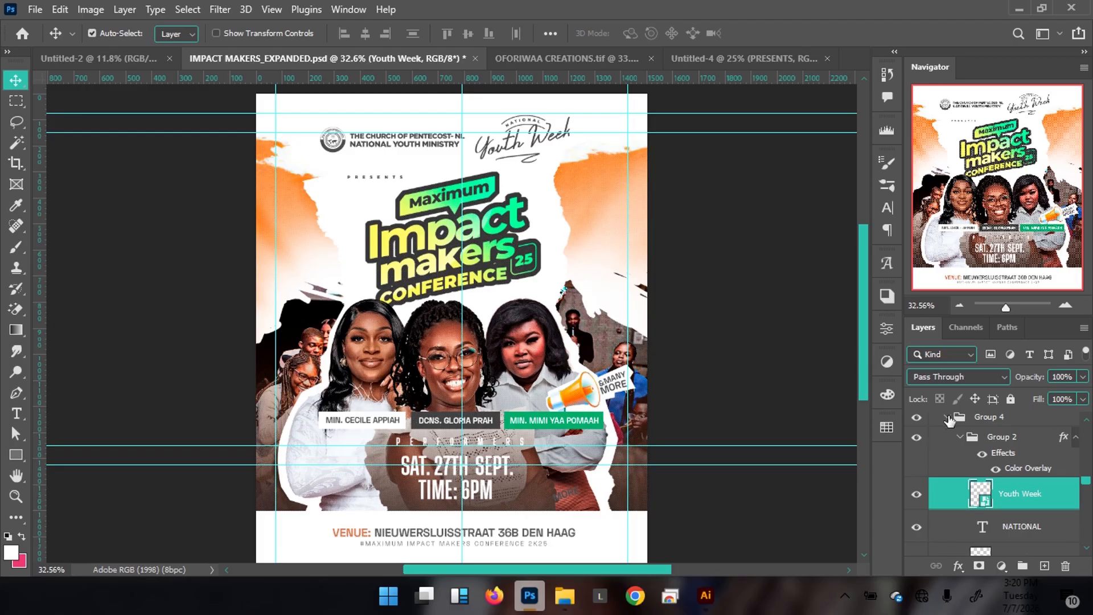
pyautogui.click(947, 416)
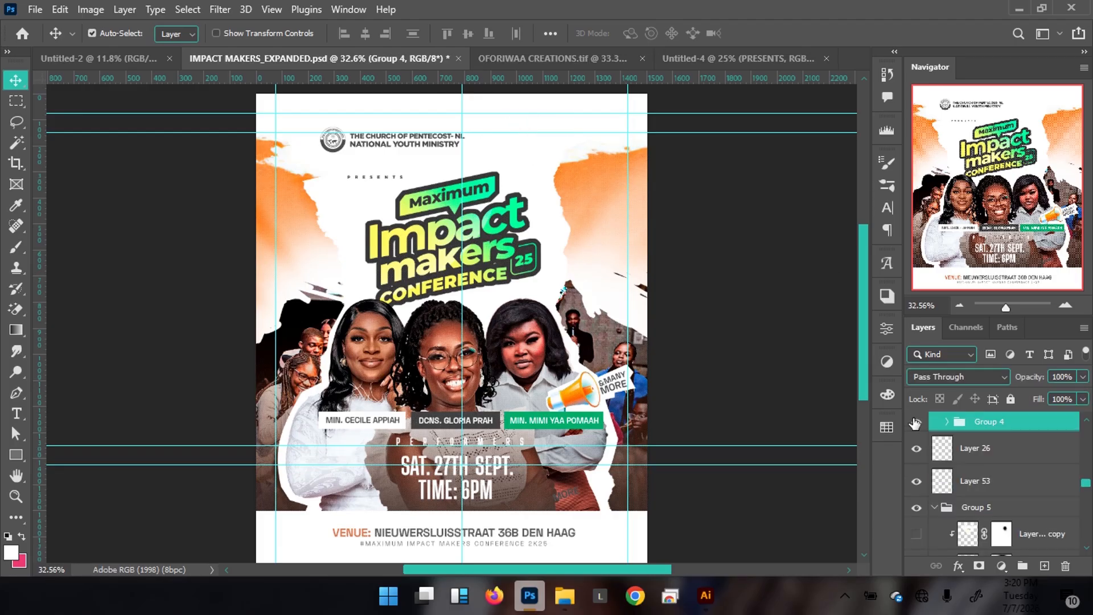
pyautogui.press('ctrl')
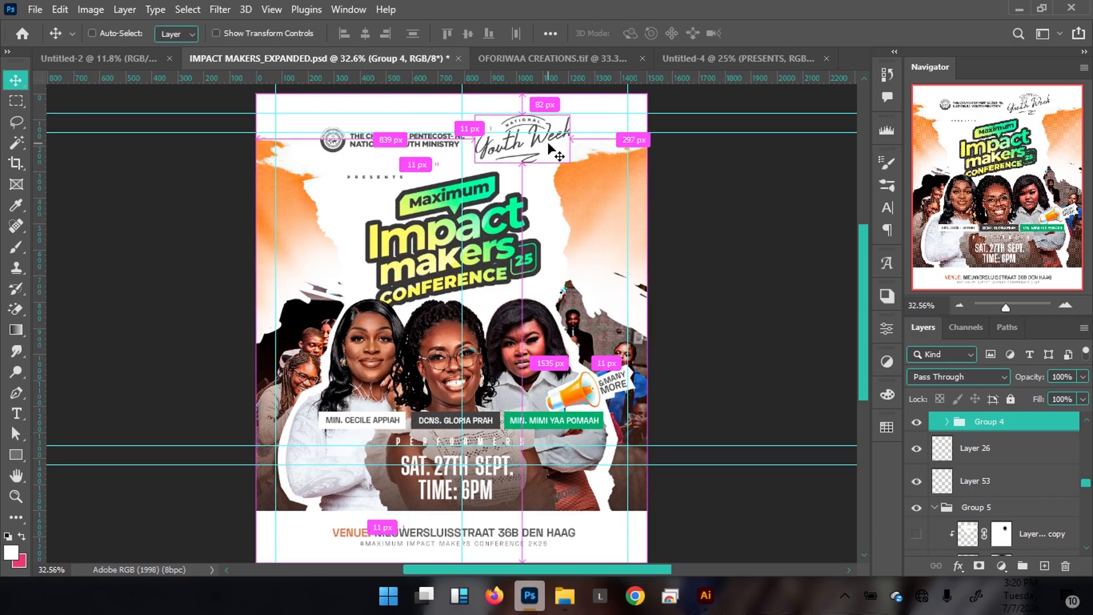
pyautogui.moveTo(709, 55); pyautogui.dragTo(555, 146)
pyautogui.moveTo(531, 183); pyautogui.dragTo(525, 181)
# Step: Nudge the CHURCH group left and slightly up to balance the header across the poster's upper white area
pyautogui.rightClick(431, 180)
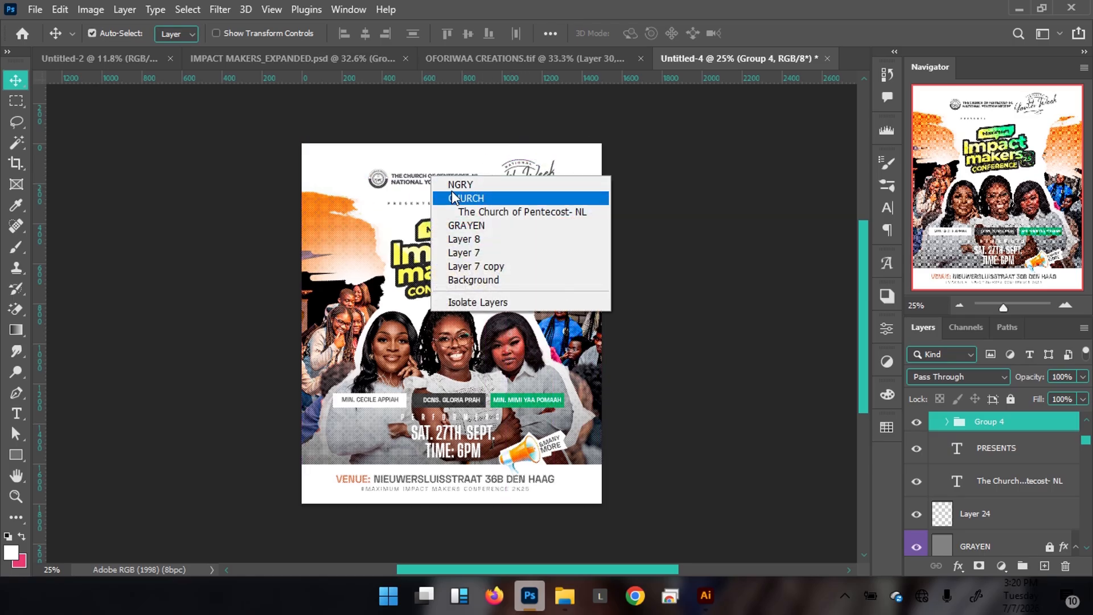
pyautogui.click(446, 193)
pyautogui.hotkey('shift', 'Left')
pyautogui.hotkey('shift', 'Left')
pyautogui.hotkey('shift', 'Left')
pyautogui.hotkey('shift', 'Up')
pyautogui.hotkey('shift', 'Up')
pyautogui.hotkey('shift', 'Down')
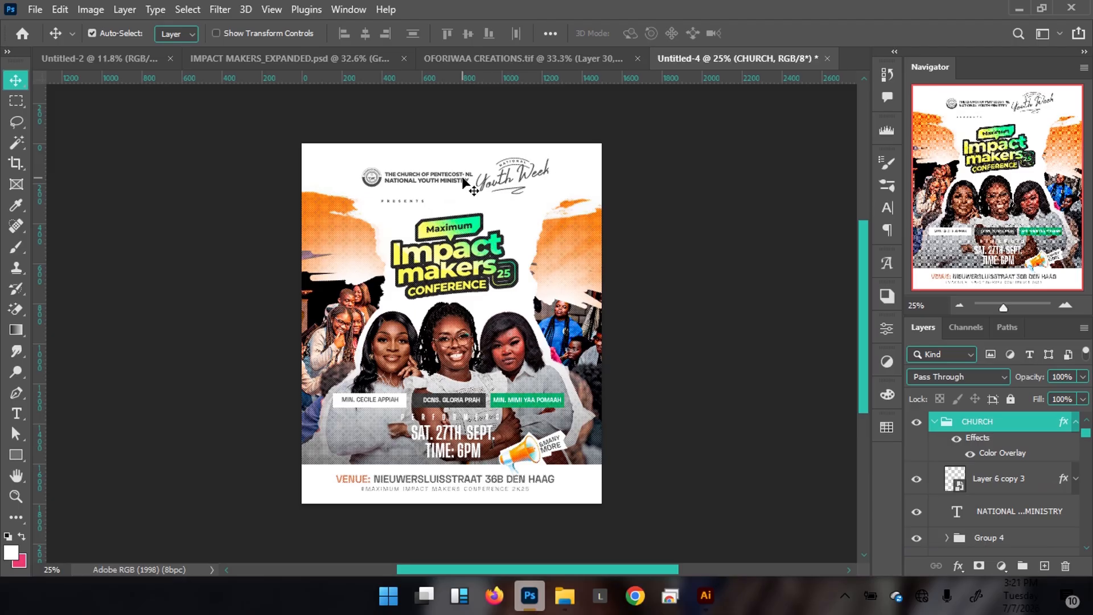
pyautogui.rightClick(450, 181)
pyautogui.click(487, 198)
pyautogui.hotkey('shift', 'Left')
pyautogui.hotkey('shift', 'Right')
pyautogui.hotkey('shift', 'Right')
pyautogui.rightClick(505, 178)
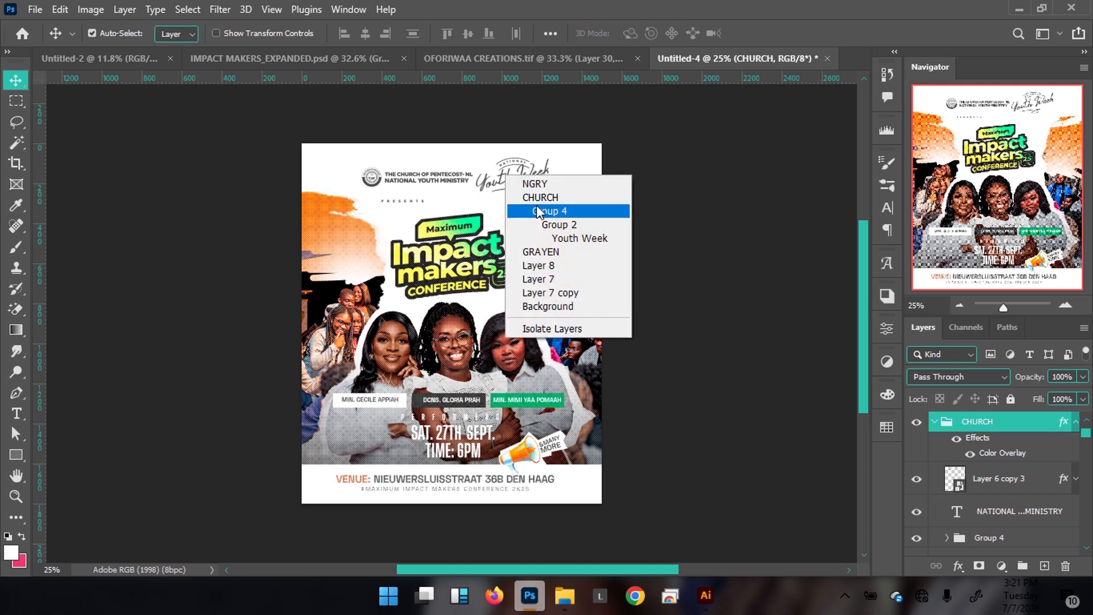
pyautogui.click(550, 226)
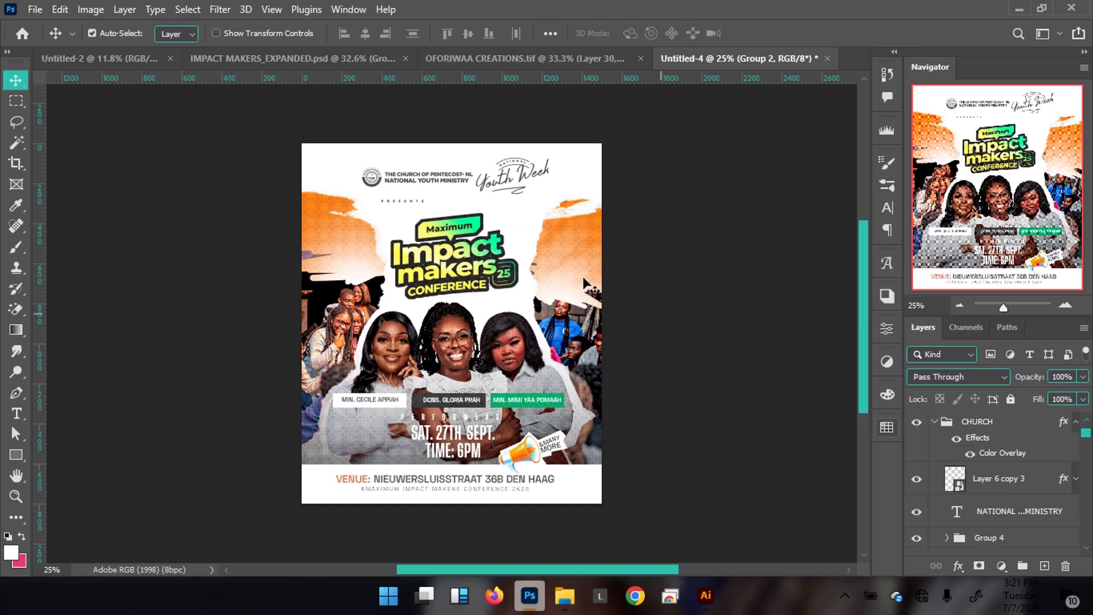
pyautogui.click(545, 180)
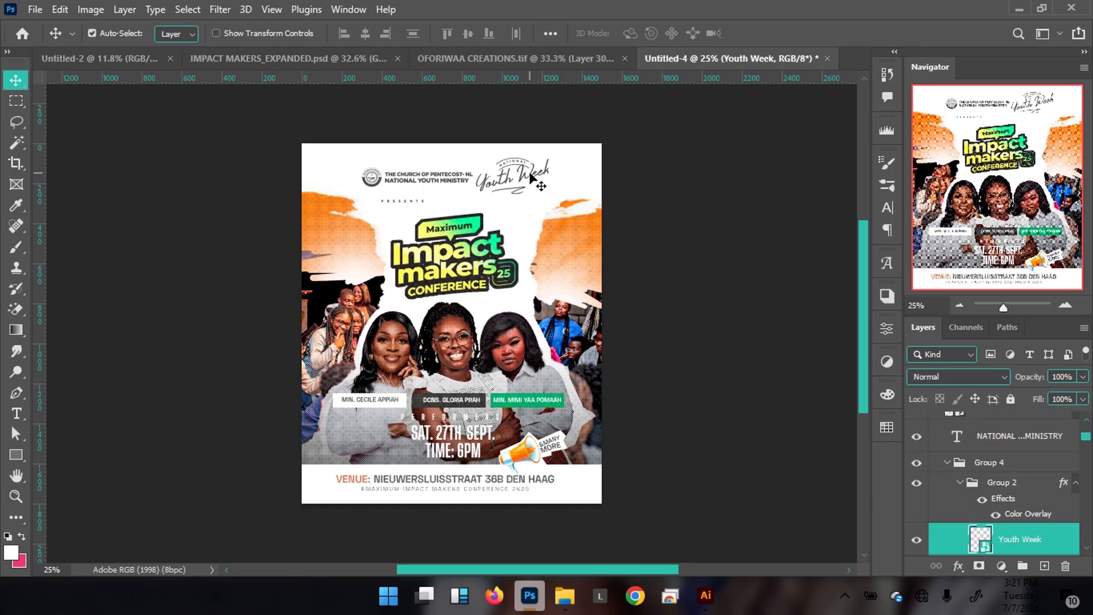
pyautogui.moveTo(466, 268); pyautogui.dragTo(474, 266)
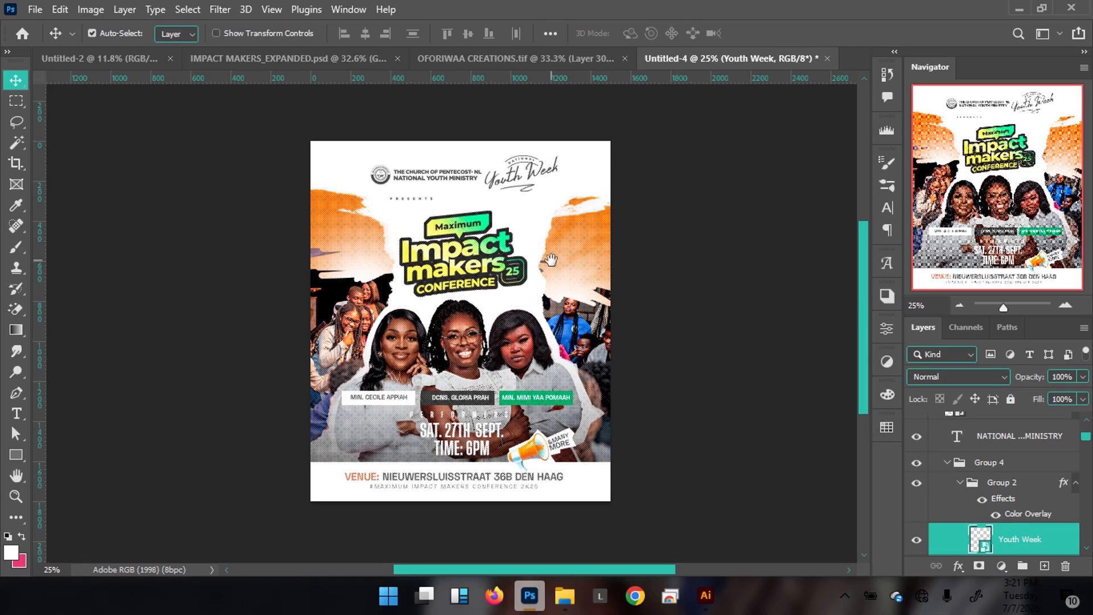
# Step: Nudge the church logo and its two text lines left to widen the gap before the Youth Week lettering
pyautogui.scroll(1, 551, 258)
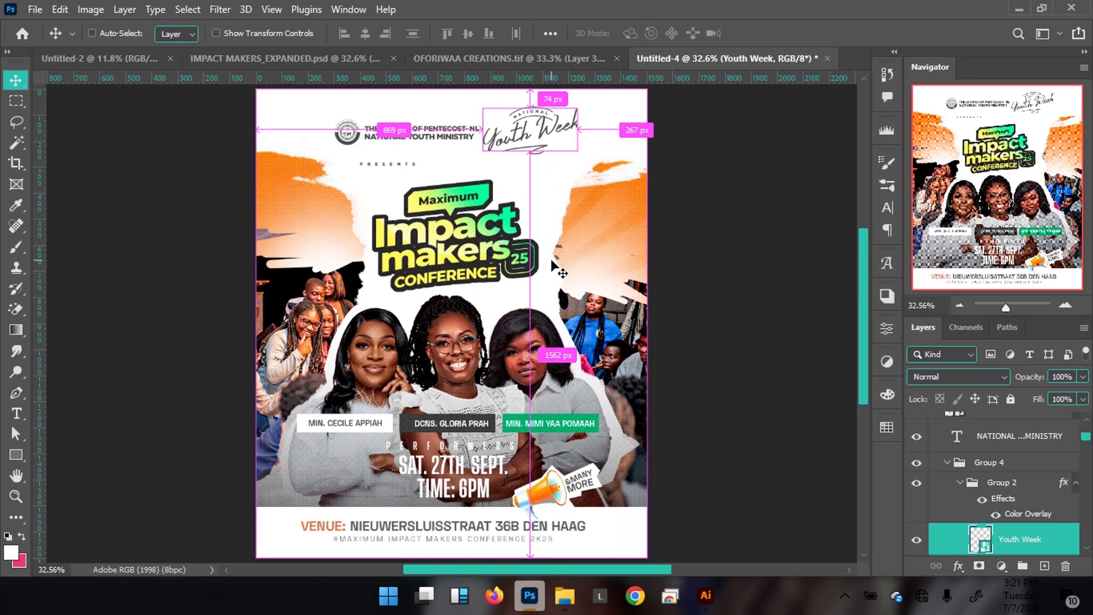
pyautogui.click(431, 140)
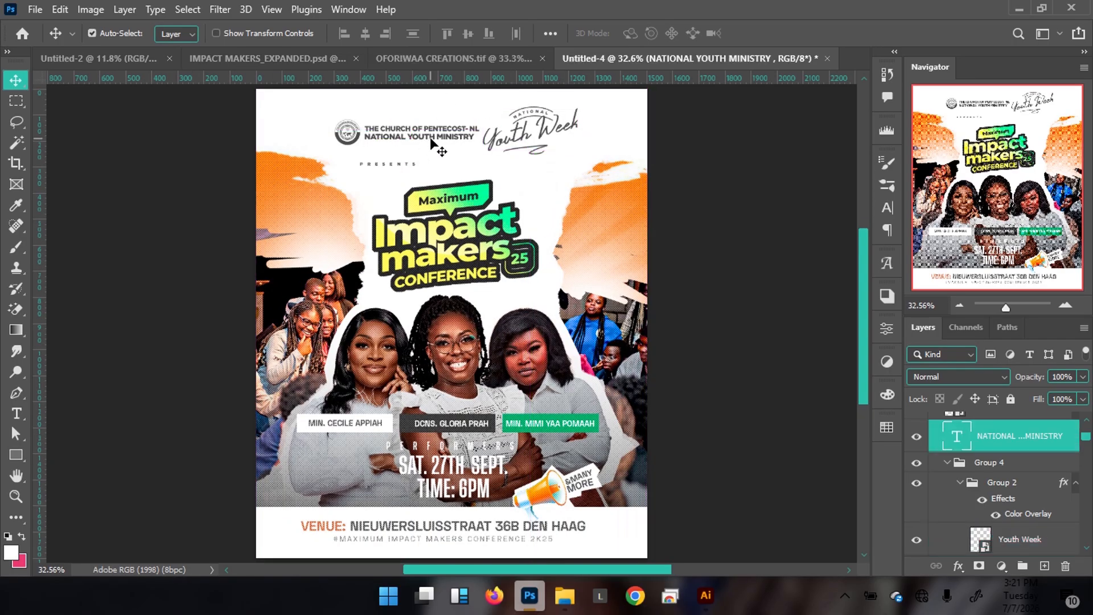
pyautogui.keyDown('shift'); pyautogui.click(356, 146); pyautogui.keyUp('shift')
pyautogui.hotkey('shift', 'Left')
pyautogui.hotkey('ctrl', 'z')
pyautogui.hotkey('shift', 'Left')
pyautogui.hotkey('shift', 'Left')
pyautogui.hotkey('shift', 'Left')
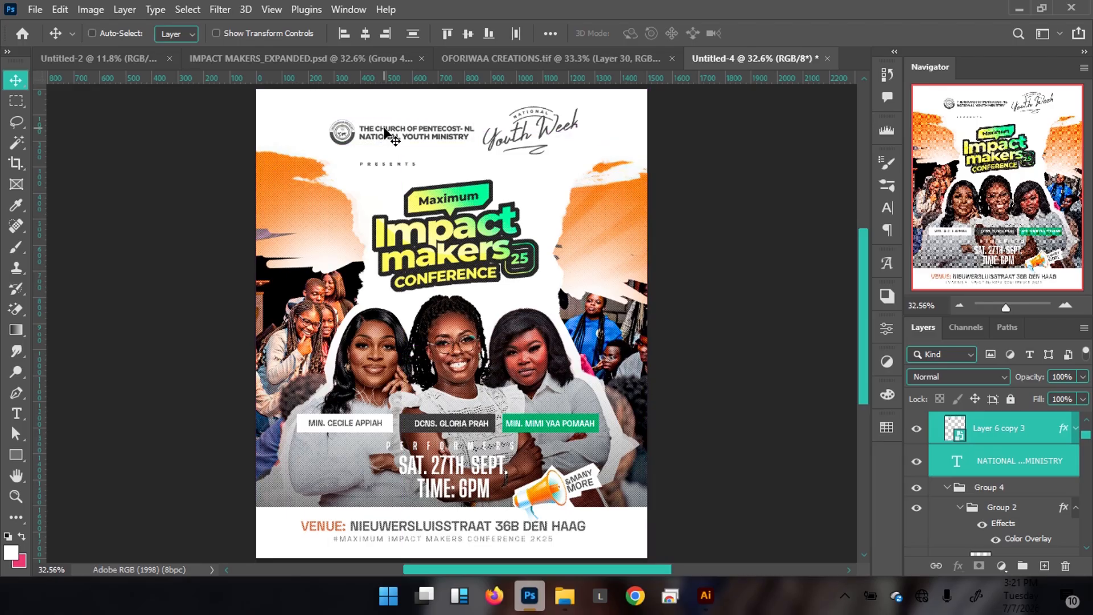
# Step: Hide the side panels and fit the whole poster in the window to review the layout
pyautogui.hotkey('ctrl', '-')
pyautogui.hotkey('ctrl', '0')
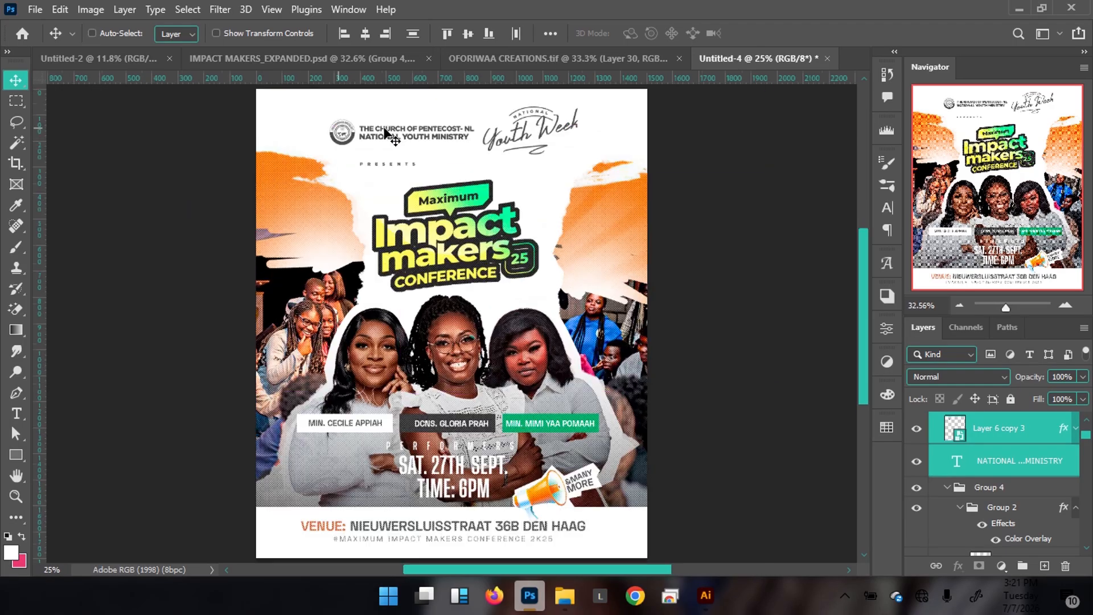
pyautogui.press('Tab')
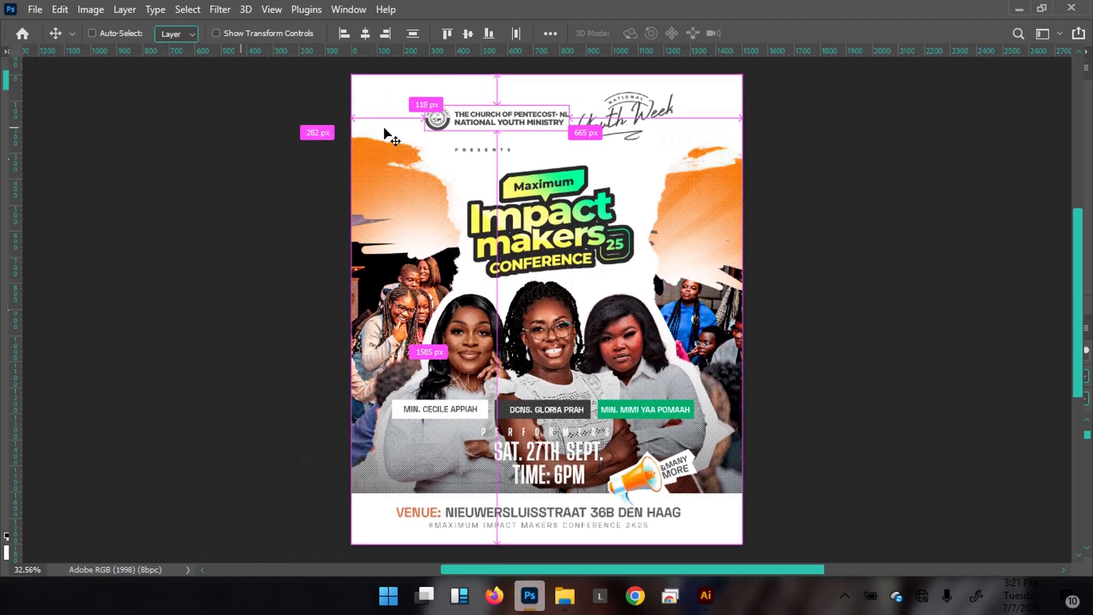
pyautogui.hotkey('ctrl', '0')
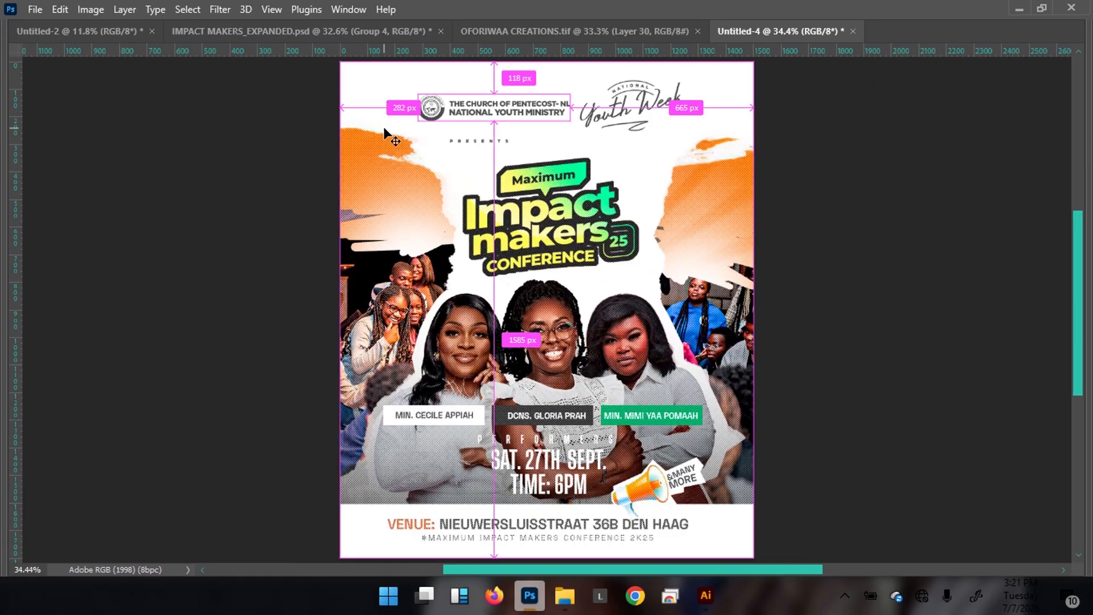